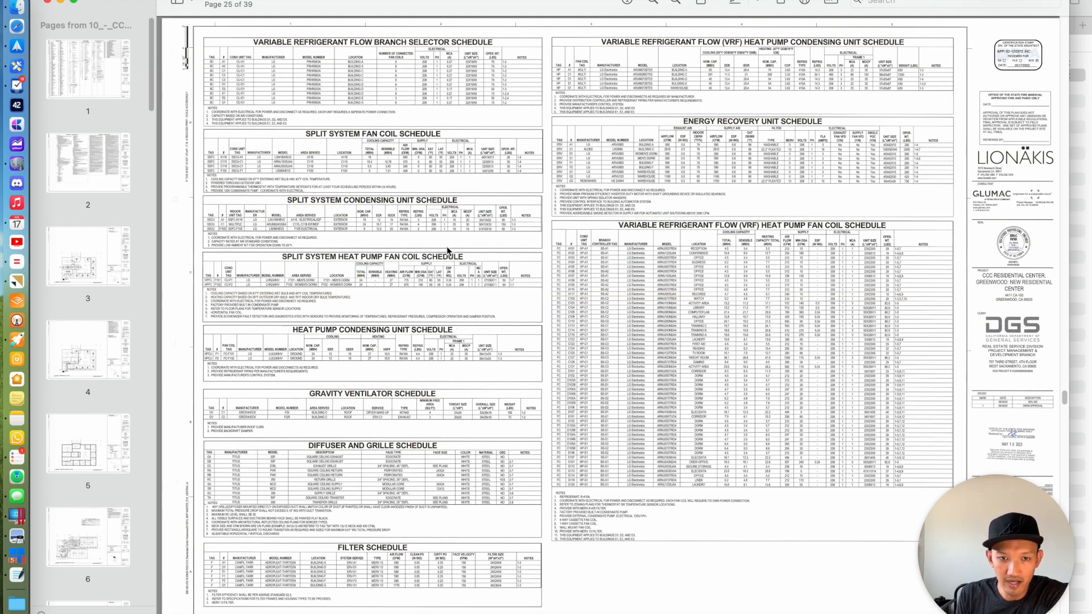
Look over the HVAC equipment schedules on page 25, including the capacity, airflow and notes columns of the VRF heat pump fan coil schedule
scroll(493, 178, up, 20)
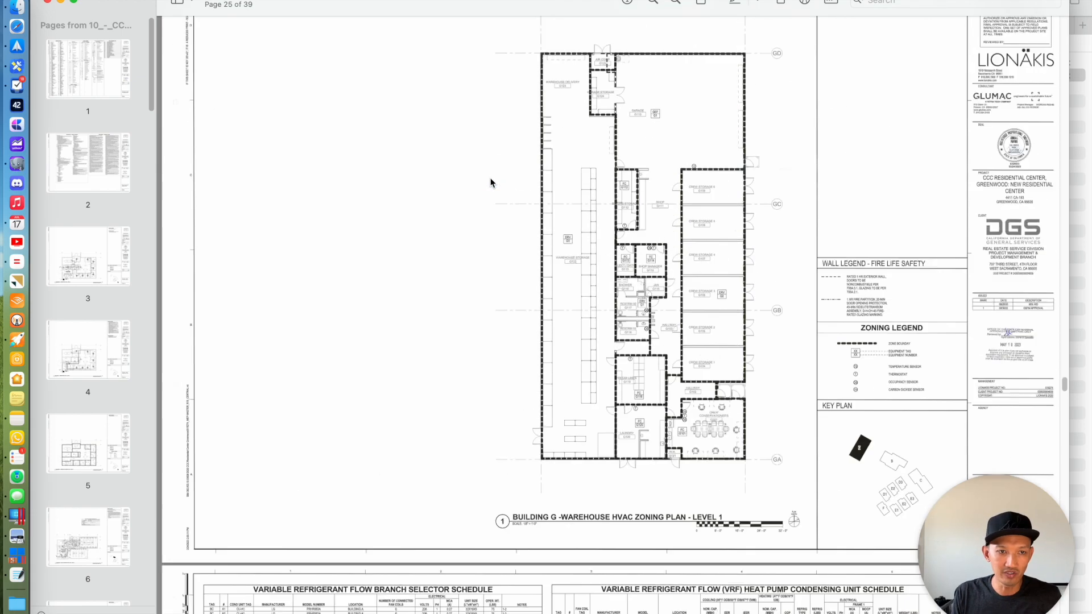
scroll(397, 237, down, 20)
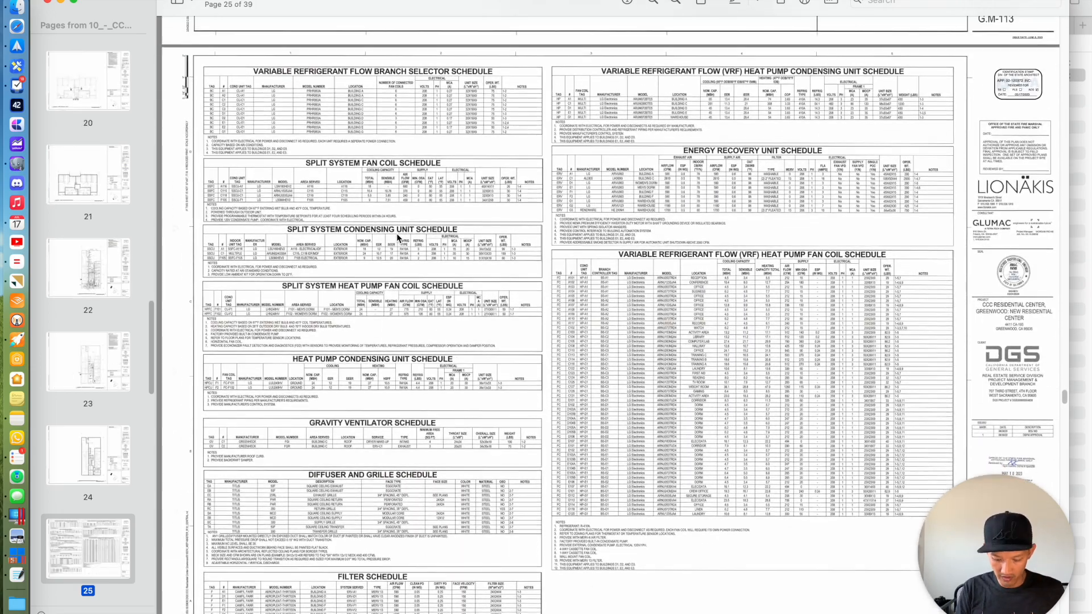
scroll(397, 236, up, 10)
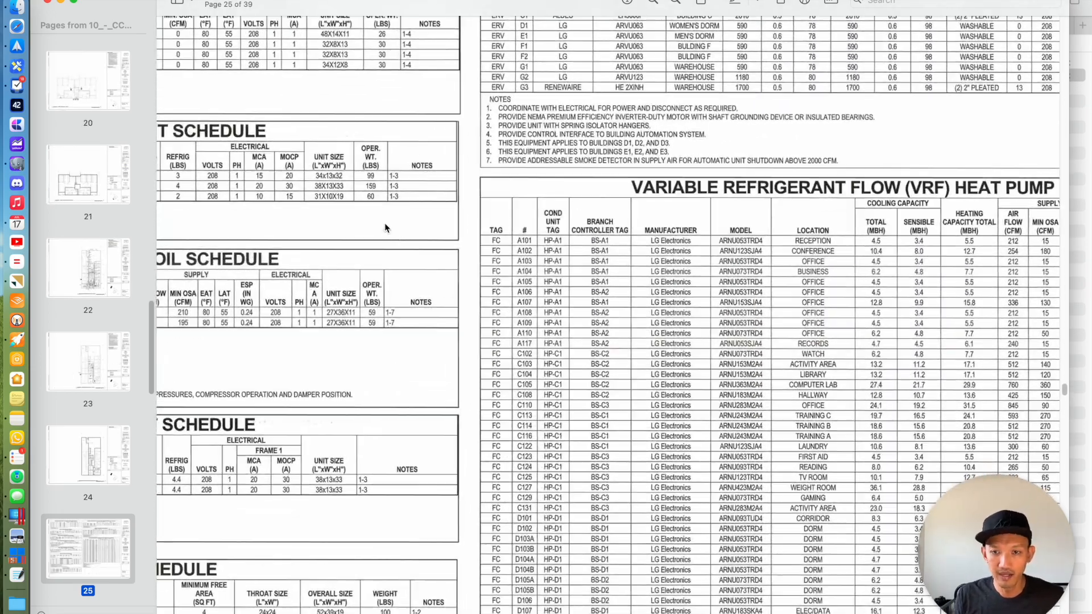
scroll(387, 228, right, 10)
scroll(387, 227, down, 3)
scroll(426, 249, down, 2)
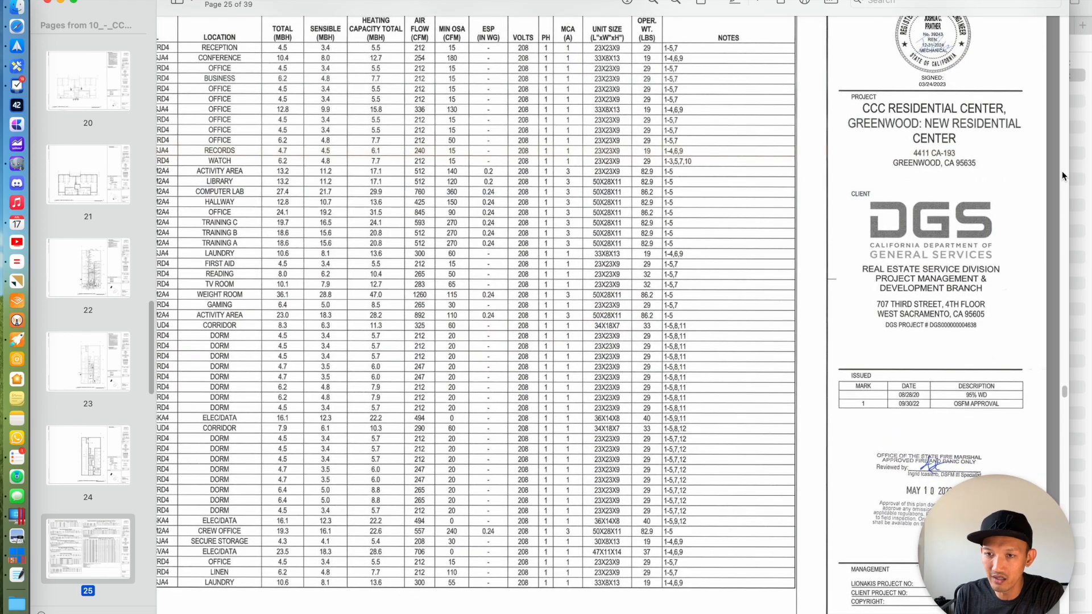
scroll(958, 170, up, 8)
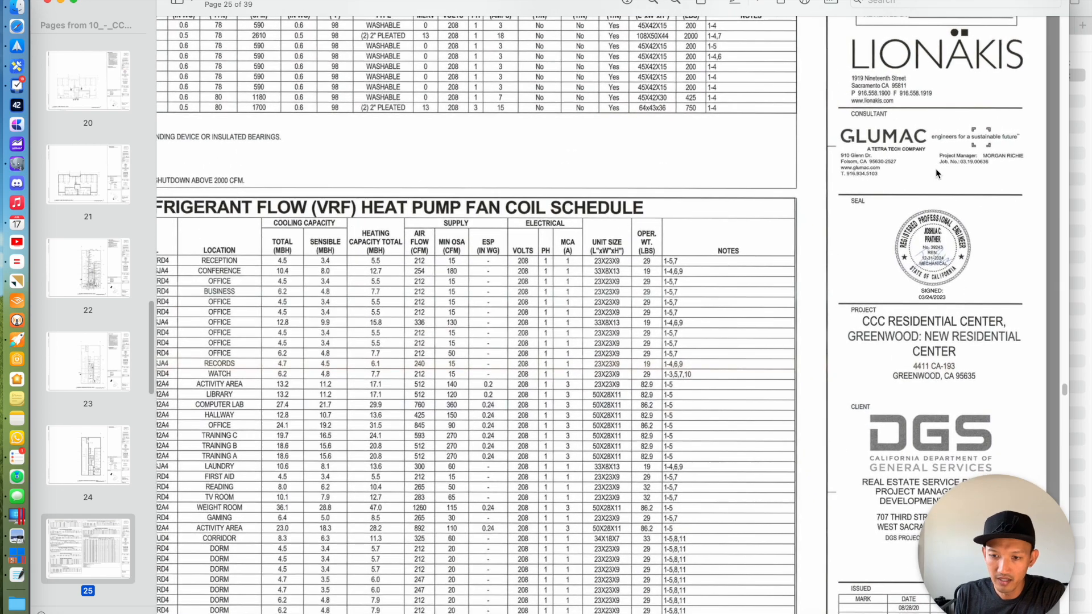
scroll(940, 171, up, 2)
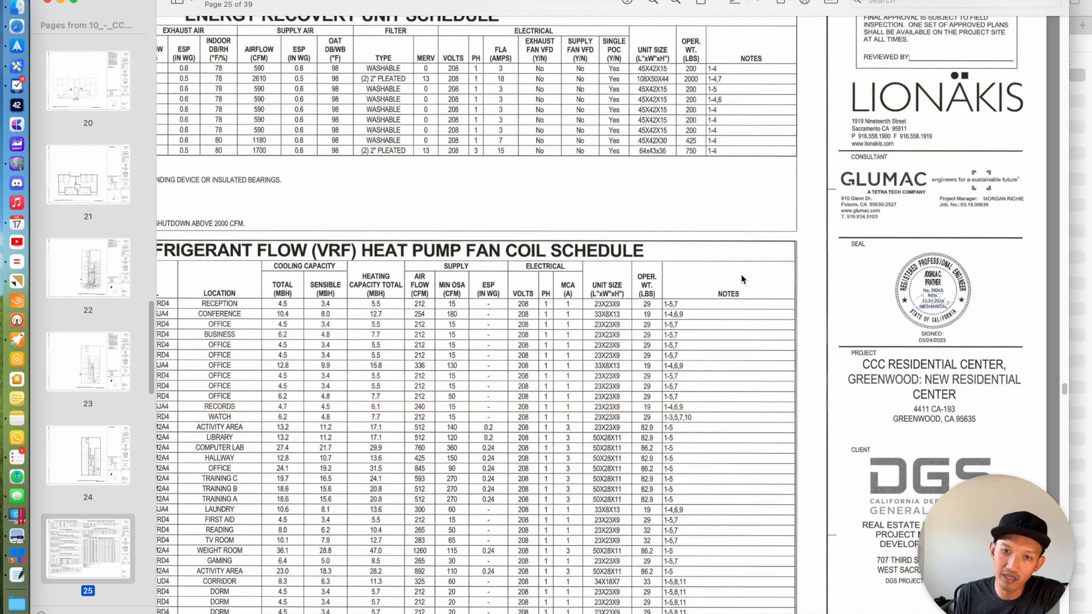
Examine the energy recovery unit schedule and the rows and notes of the VRF heat pump fan coil schedule
scroll(734, 273, up, 3)
scroll(512, 250, left, 5)
scroll(518, 248, left, 5)
scroll(523, 245, down, 5)
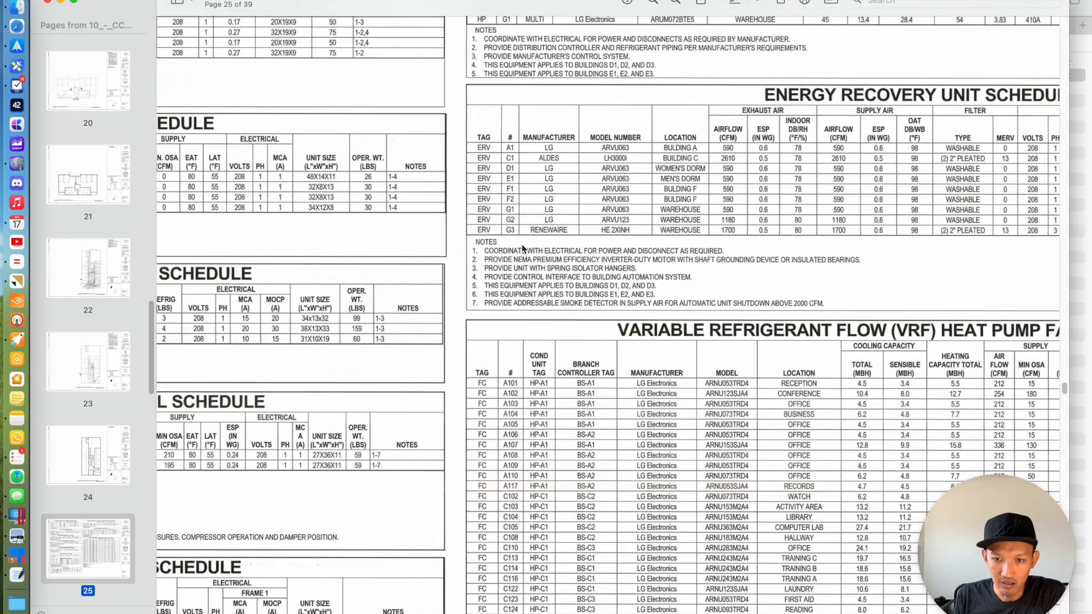
scroll(529, 244, right, 3)
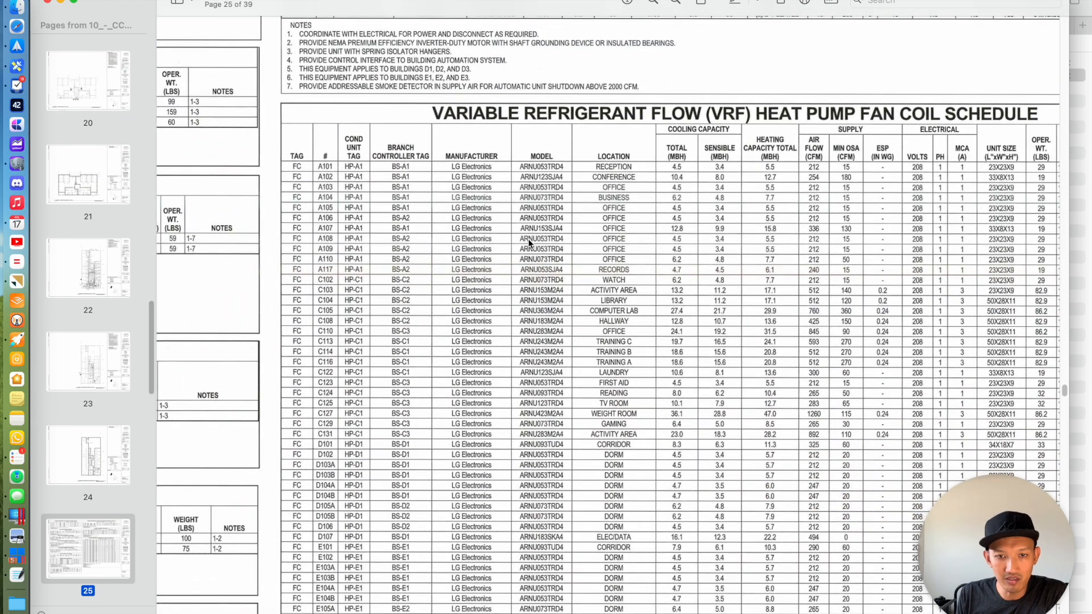
scroll(532, 242, up, 3)
scroll(532, 243, down, 8)
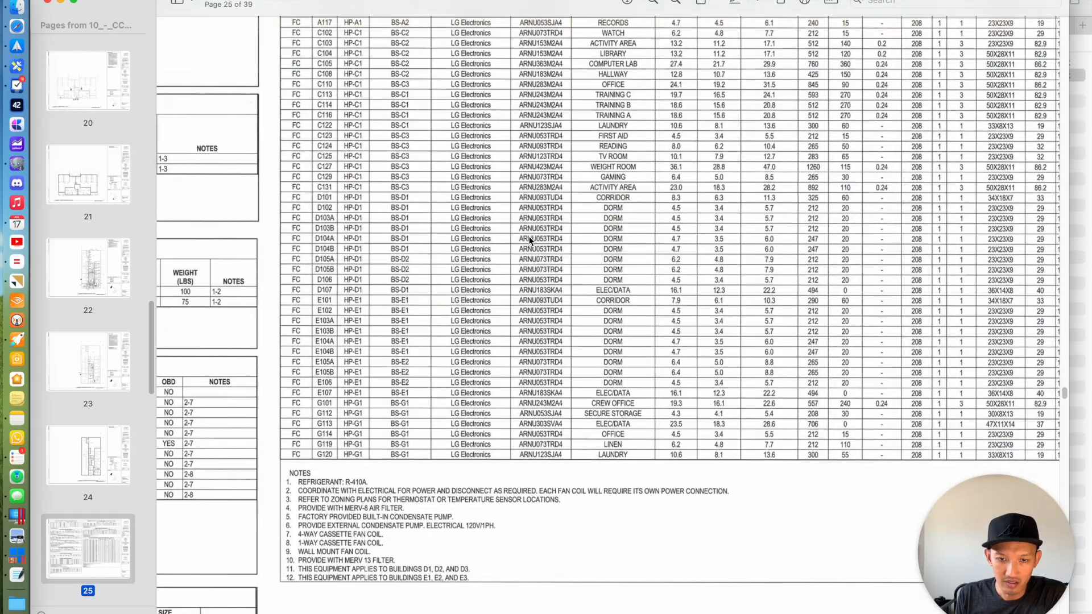
scroll(529, 241, up, 5)
scroll(528, 237, up, 3)
scroll(527, 237, down, 1)
scroll(527, 237, left, 2)
Read the VRF heat pump condensing unit, energy recovery unit and fan coil schedules in close-up, through the fan coil notes
scroll(529, 237, up, 7)
scroll(530, 237, up, 6)
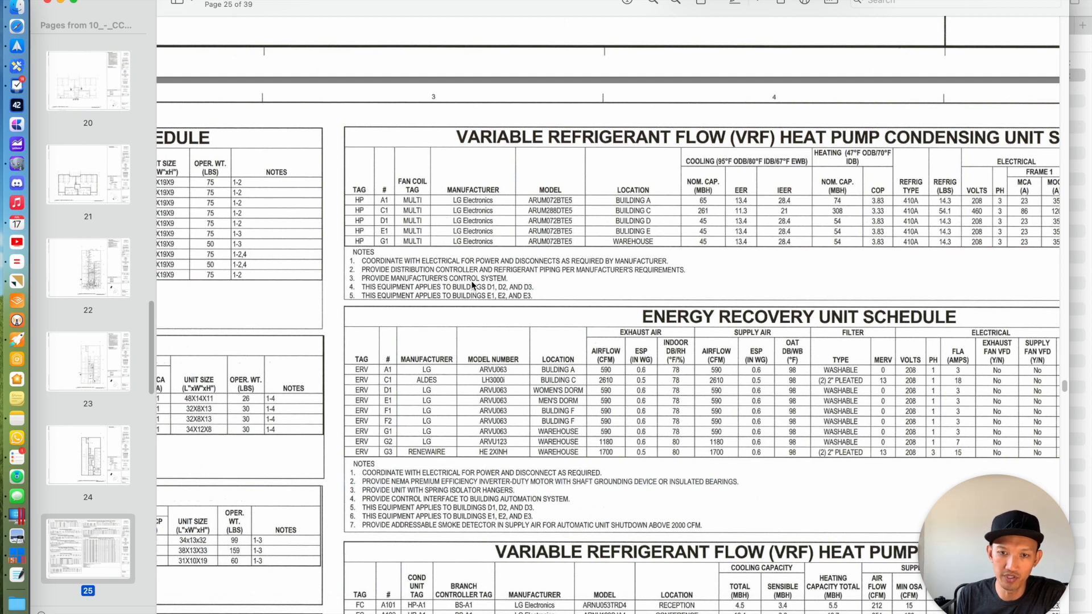
key(super+plus)
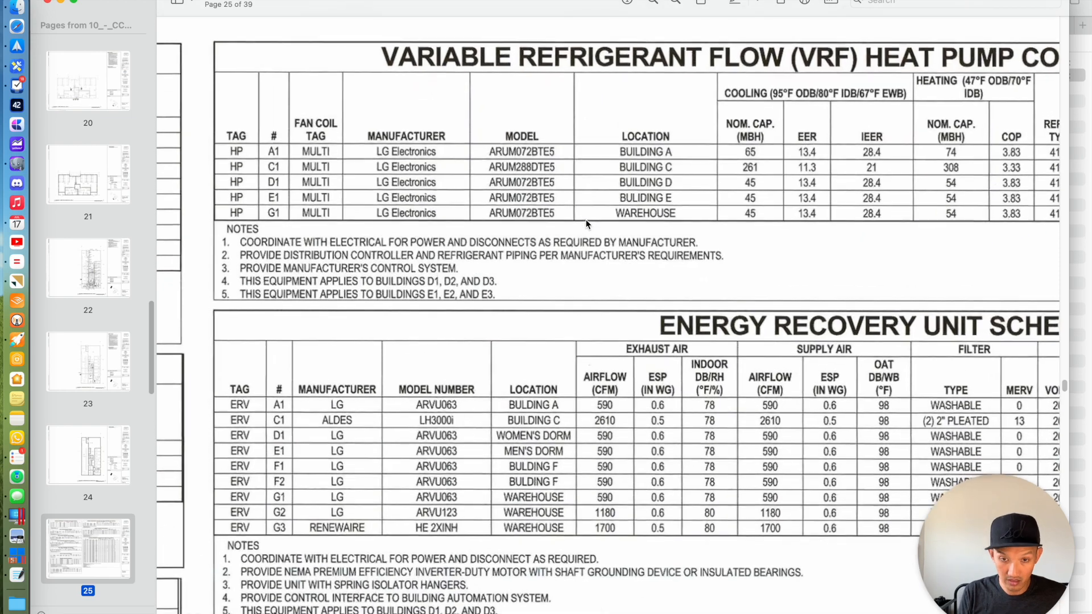
scroll(538, 224, down, 5)
scroll(537, 229, down, 10)
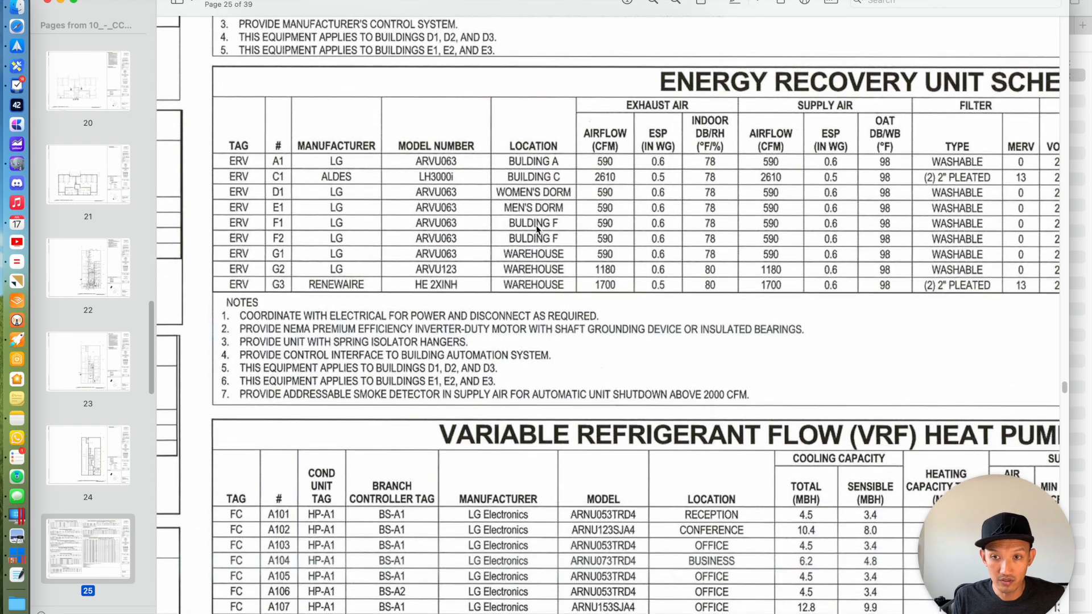
scroll(534, 228, down, 2)
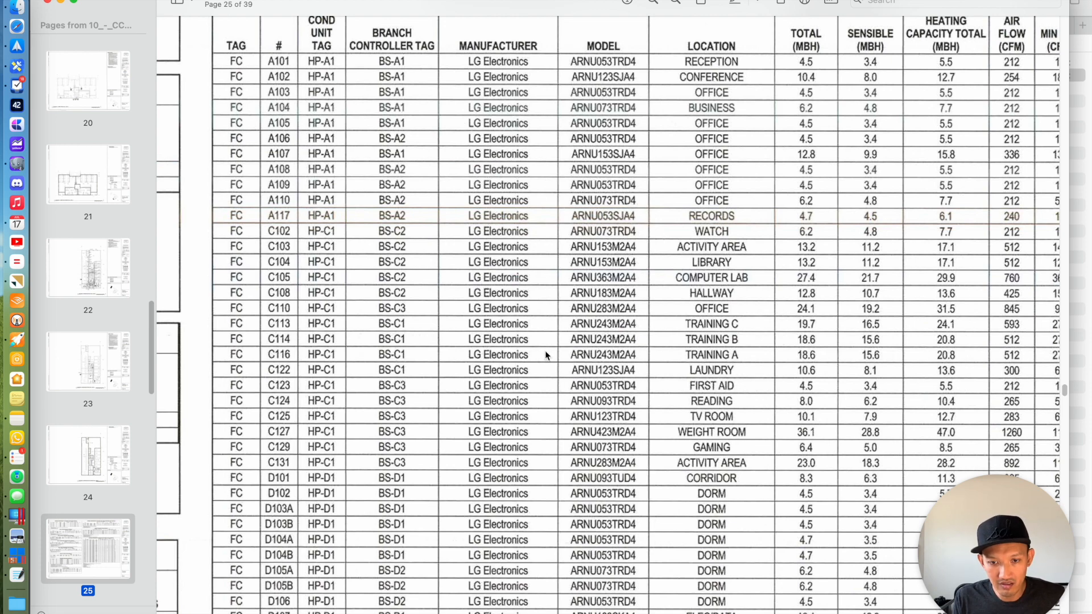
scroll(550, 349, down, 4)
scroll(551, 352, up, 4)
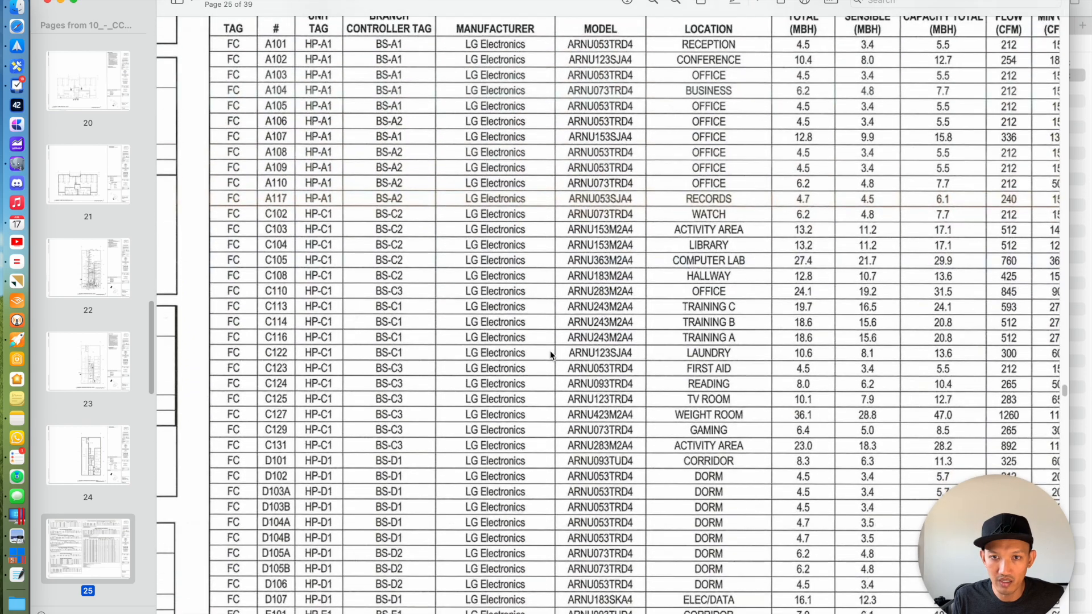
scroll(602, 392, down, 10)
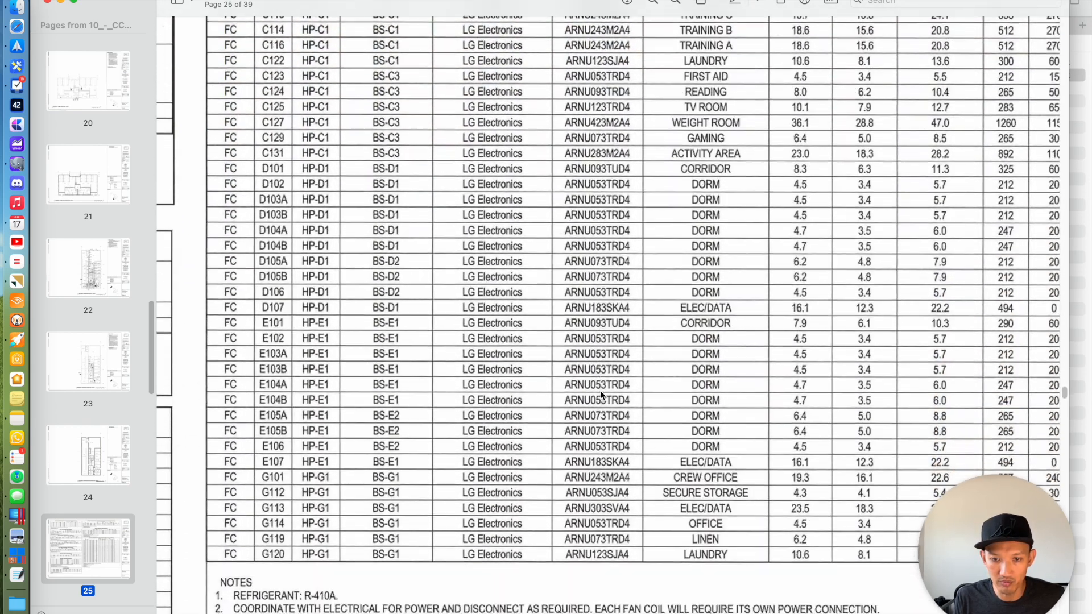
scroll(601, 395, down, 2)
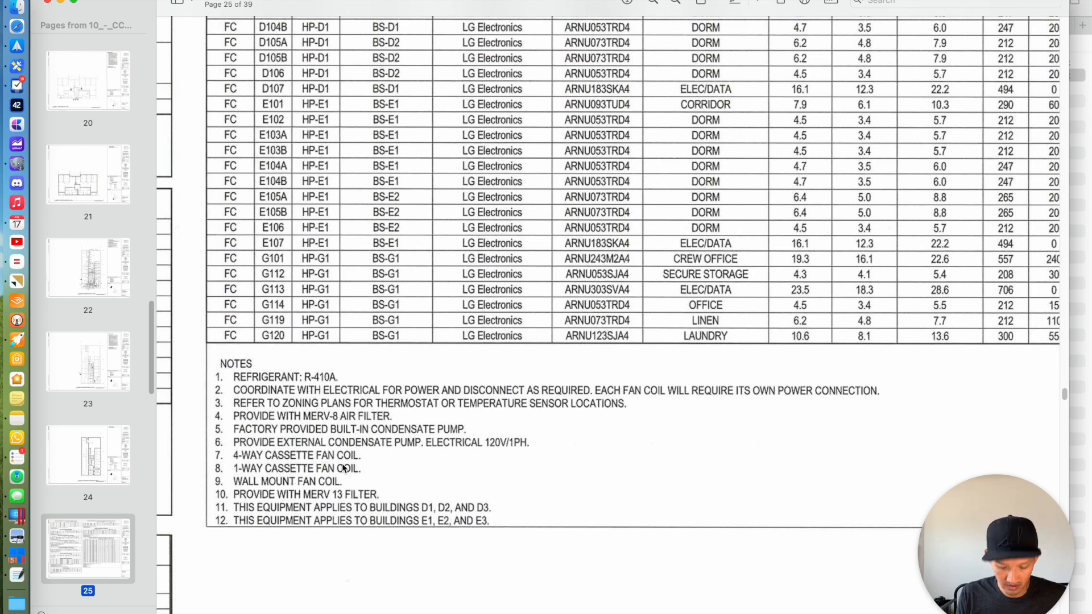
Review the filter, diffuser and grille, gravity ventilator, heat pump and split system schedules on the same sheet
key(XF86AudioLowerVolume)
key(super+minus)
key(super+minus)
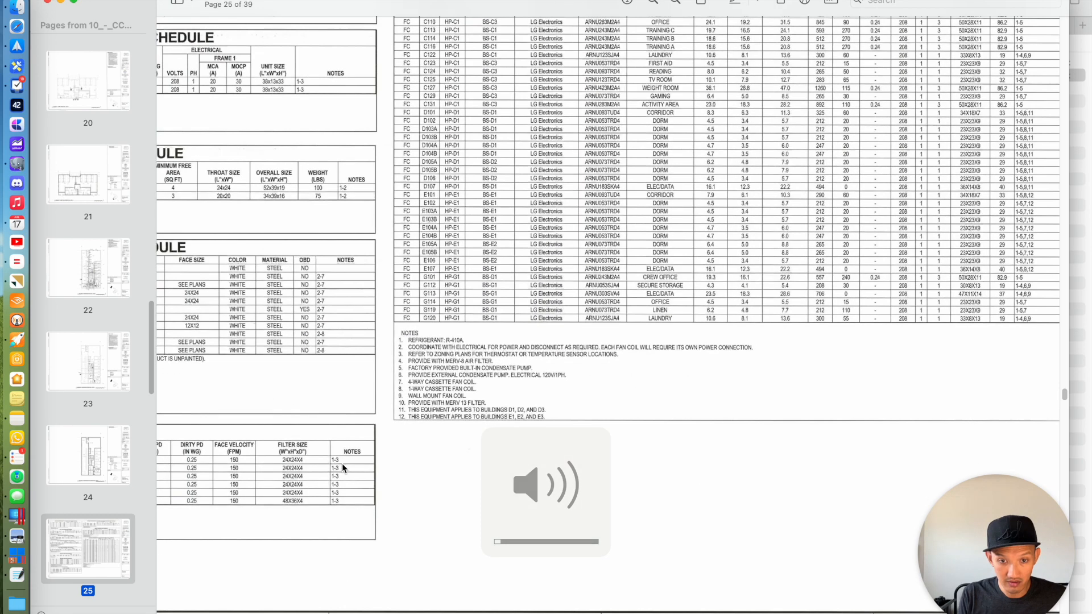
scroll(358, 460, left, 8)
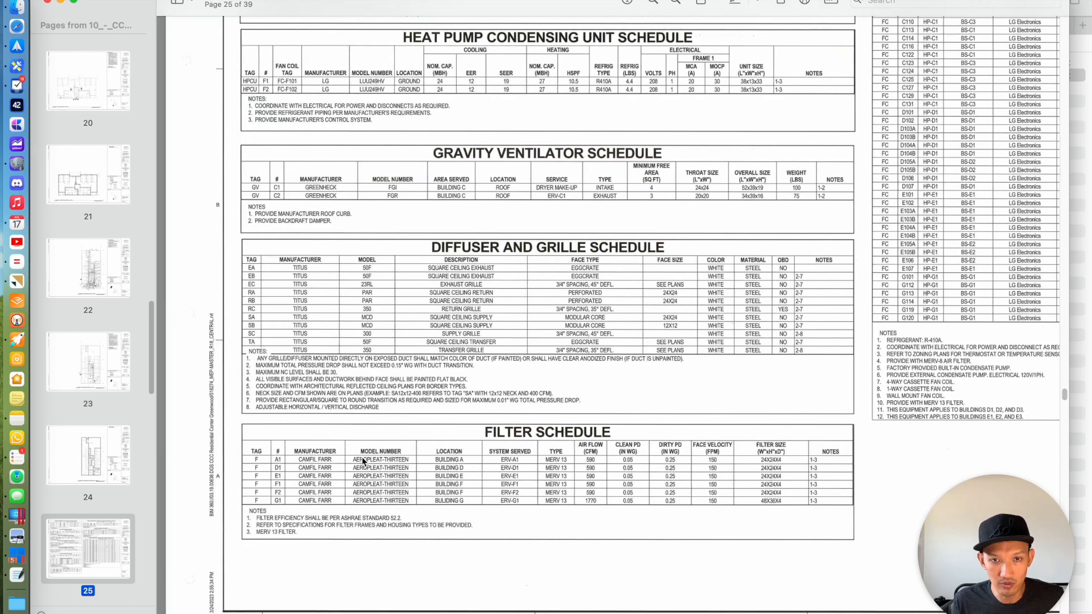
scroll(362, 456, up, 10)
scroll(361, 456, up, 3)
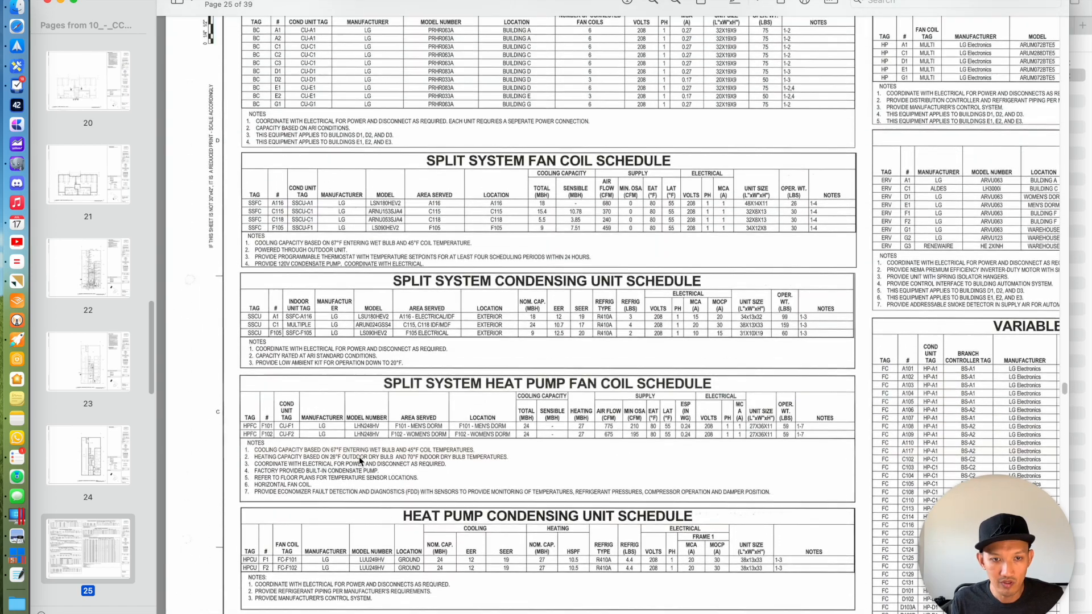
scroll(394, 200, up, 4)
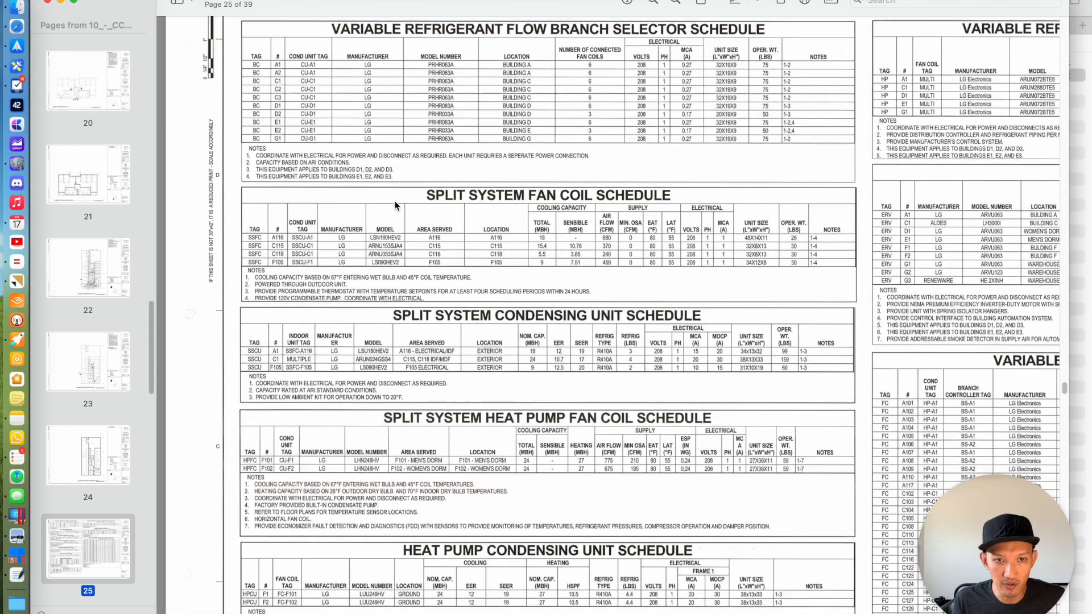
key(XF86AudioLowerVolume)
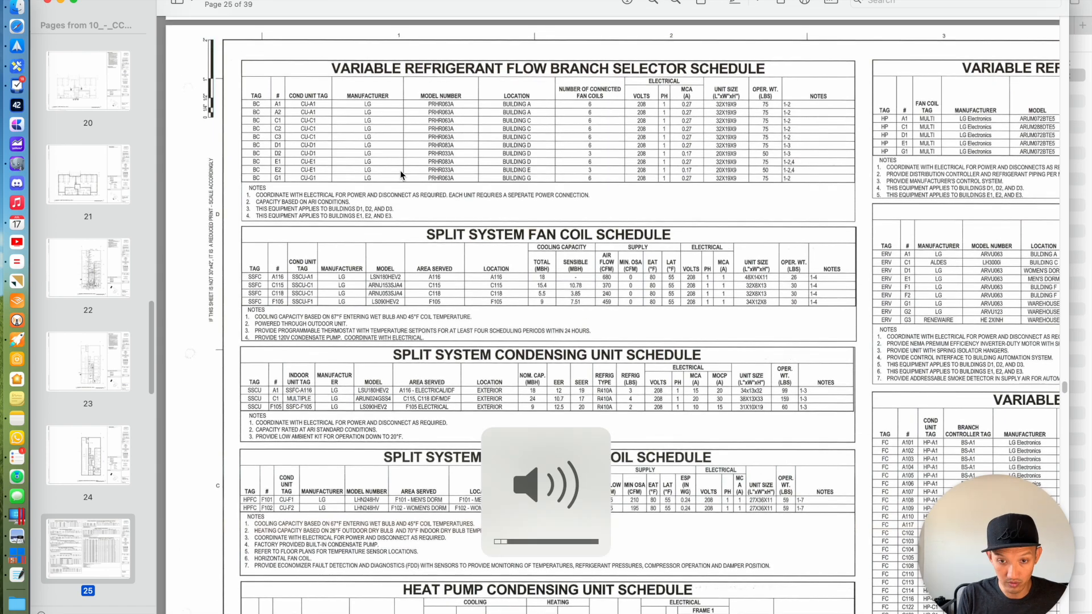
Inspect the VRF branch selector schedule's tags, models, locations and connected fan coils, and compare it with the VRF heat pump condensing unit schedule
scroll(400, 169, up, 10)
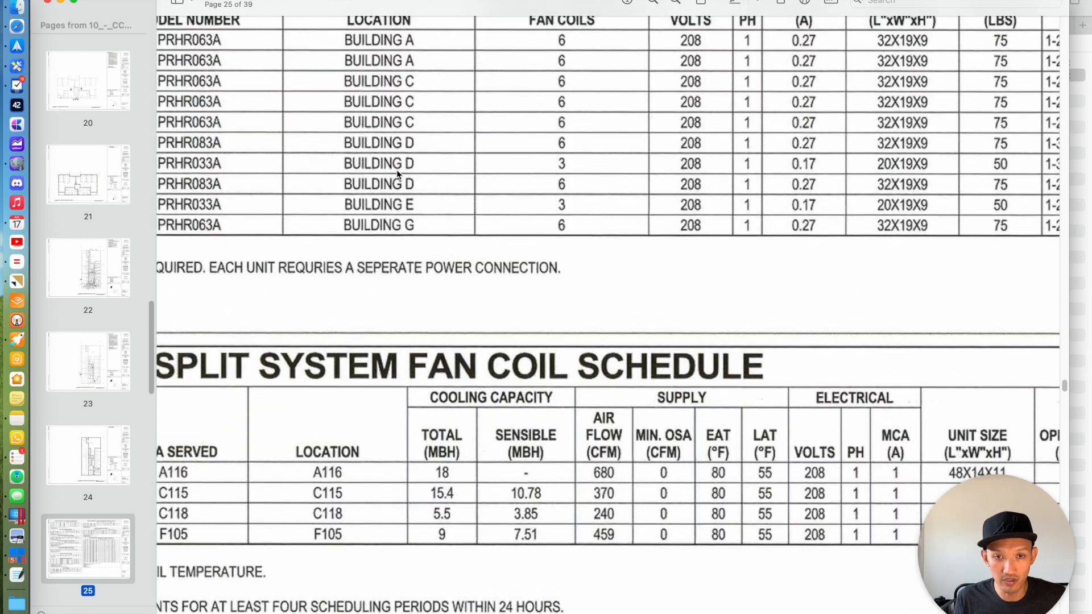
scroll(405, 171, left, 3)
scroll(405, 171, up, 5)
scroll(401, 166, left, 9)
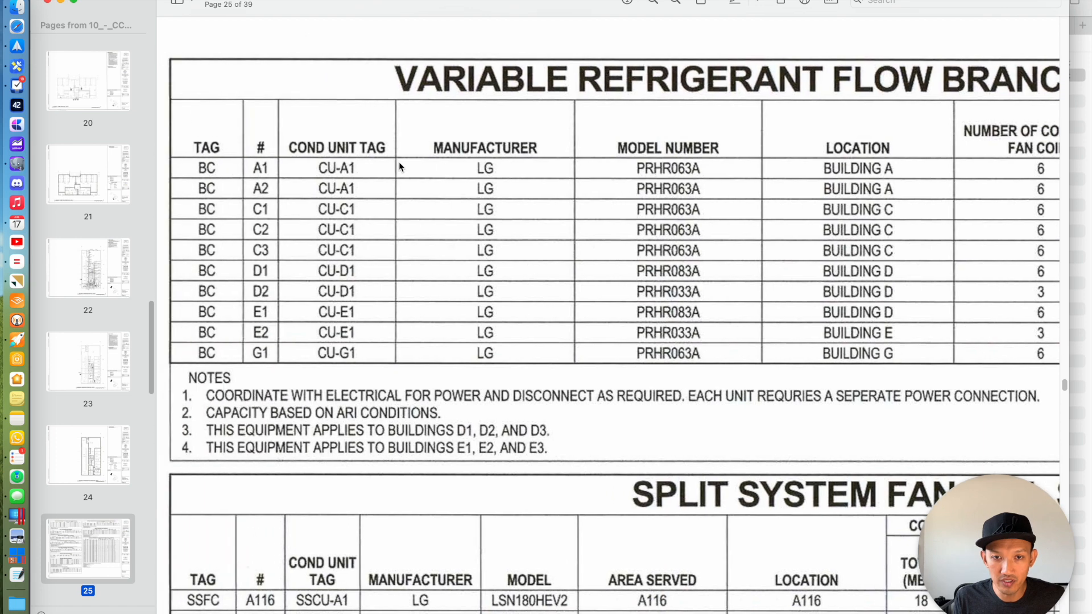
scroll(397, 165, right, 15)
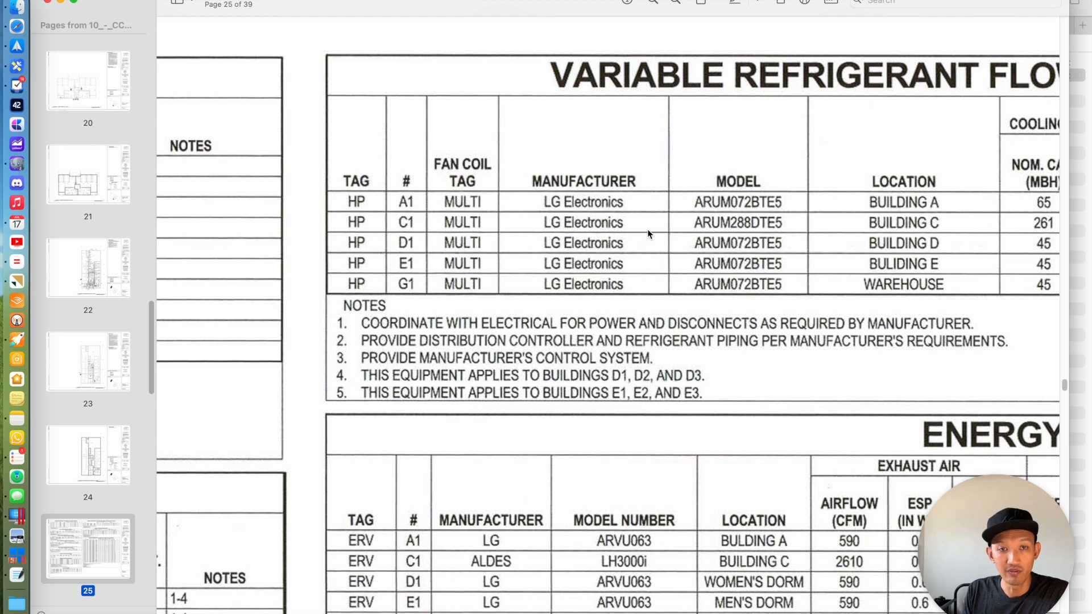
scroll(628, 222, left, 10)
scroll(633, 220, left, 20)
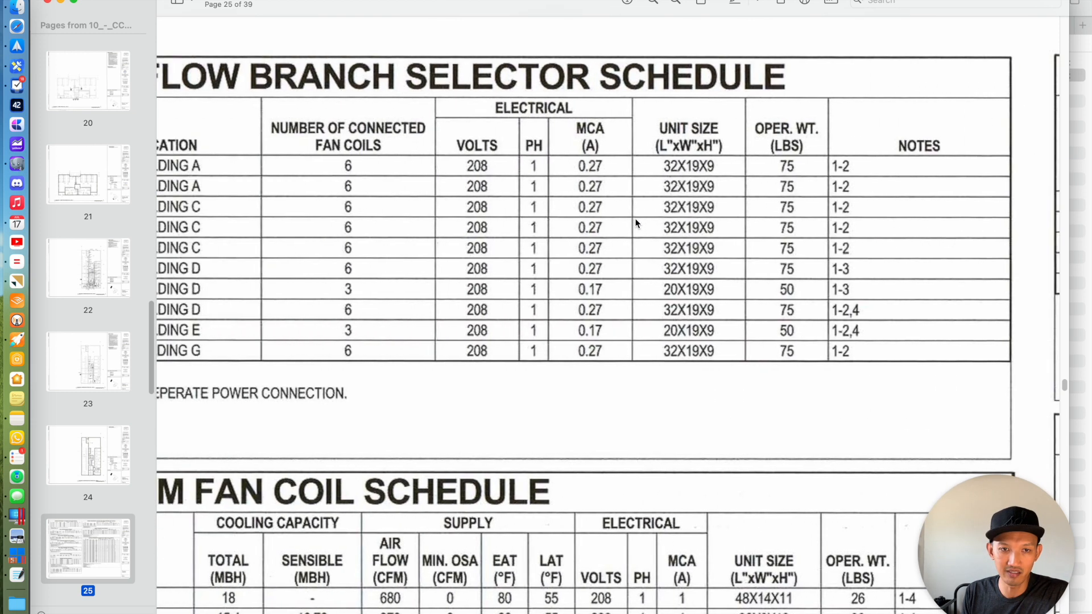
scroll(634, 220, left, 6)
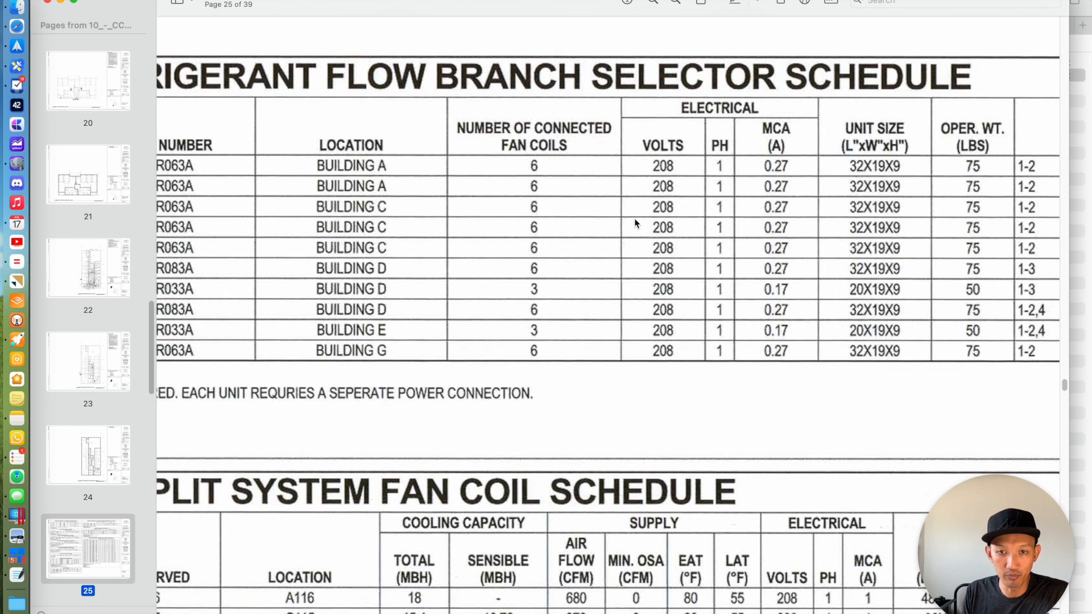
scroll(637, 222, left, 8)
scroll(640, 220, left, 5)
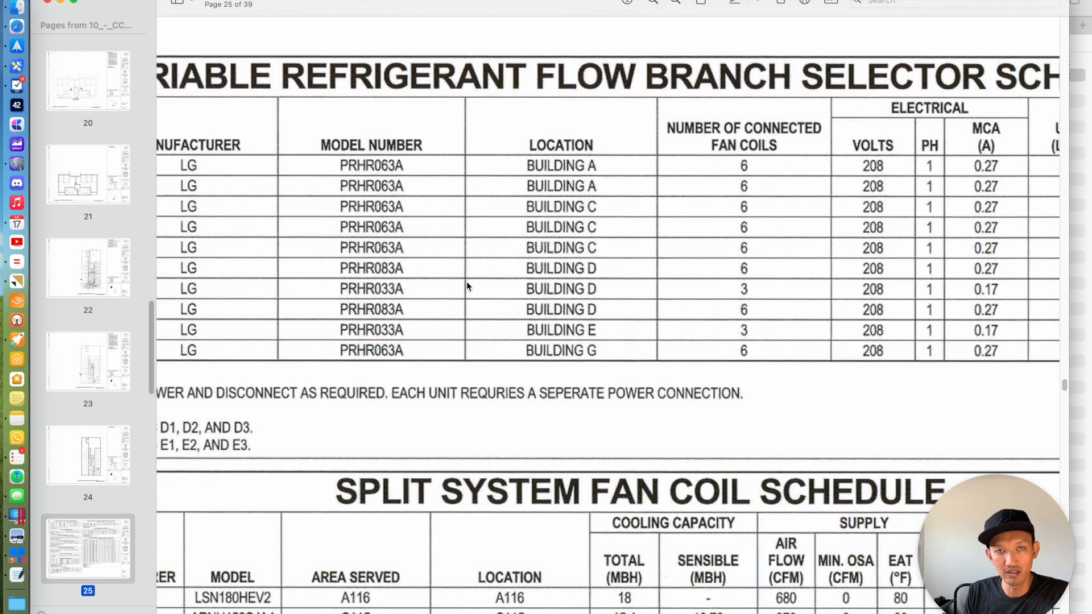
scroll(467, 285, left, 3)
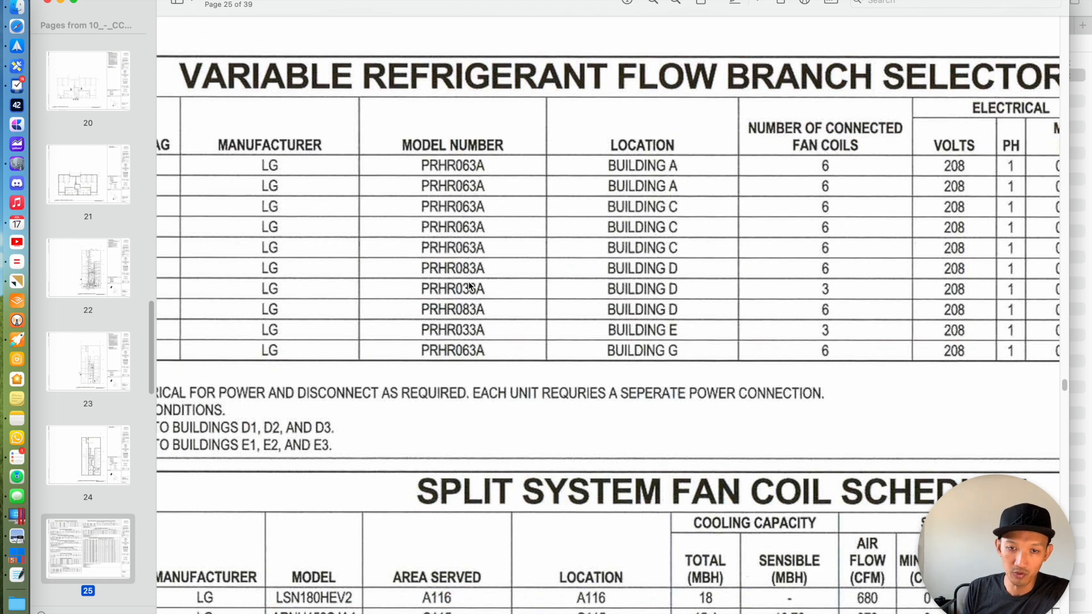
scroll(506, 286, left, 4)
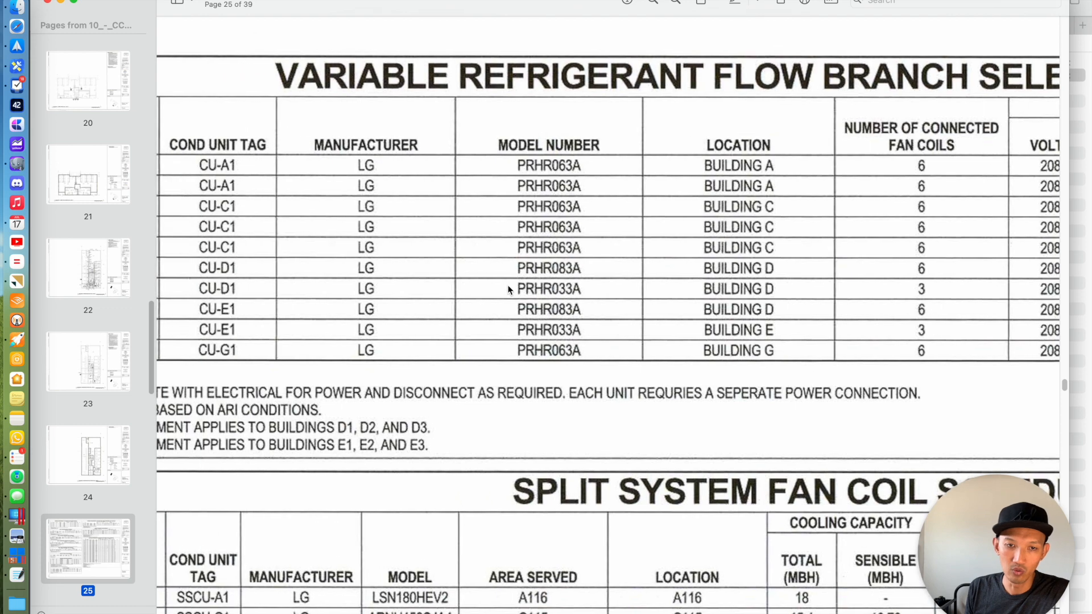
scroll(503, 282, left, 4)
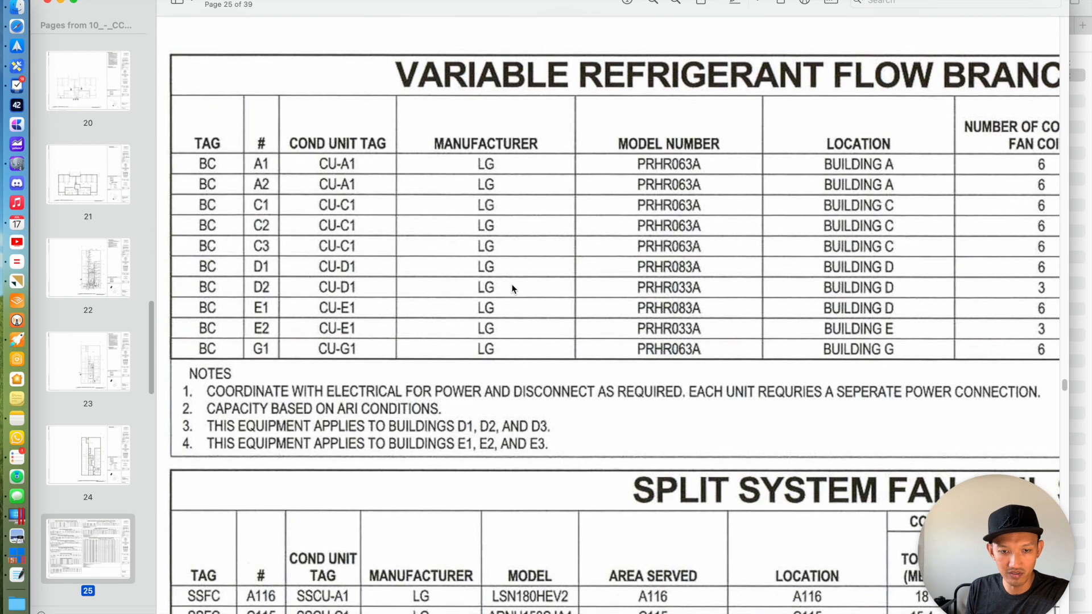
Recheck the branch selector schedule's electrical, size, weight and notes columns against the neighbouring VRF condensing unit schedule
scroll(620, 207, right, 15)
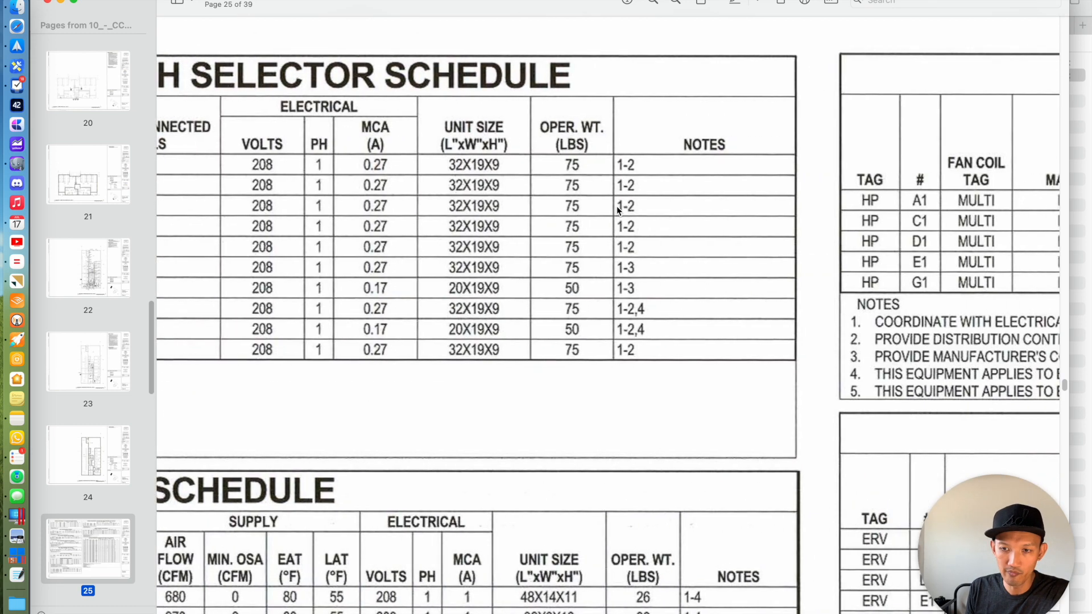
scroll(797, 232, right, 3)
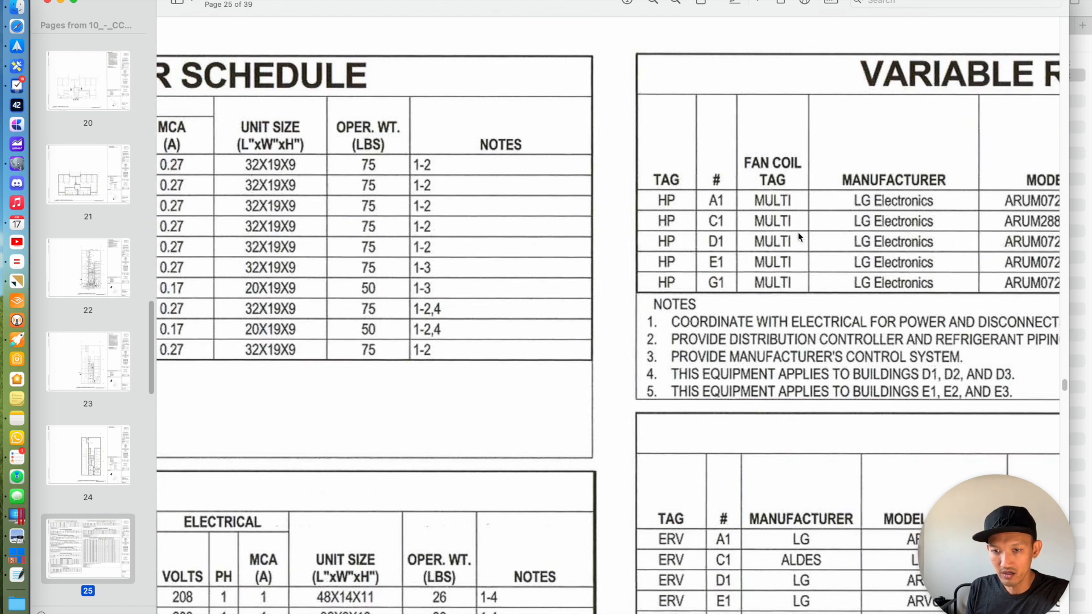
scroll(625, 325, left, 15)
scroll(547, 325, left, 10)
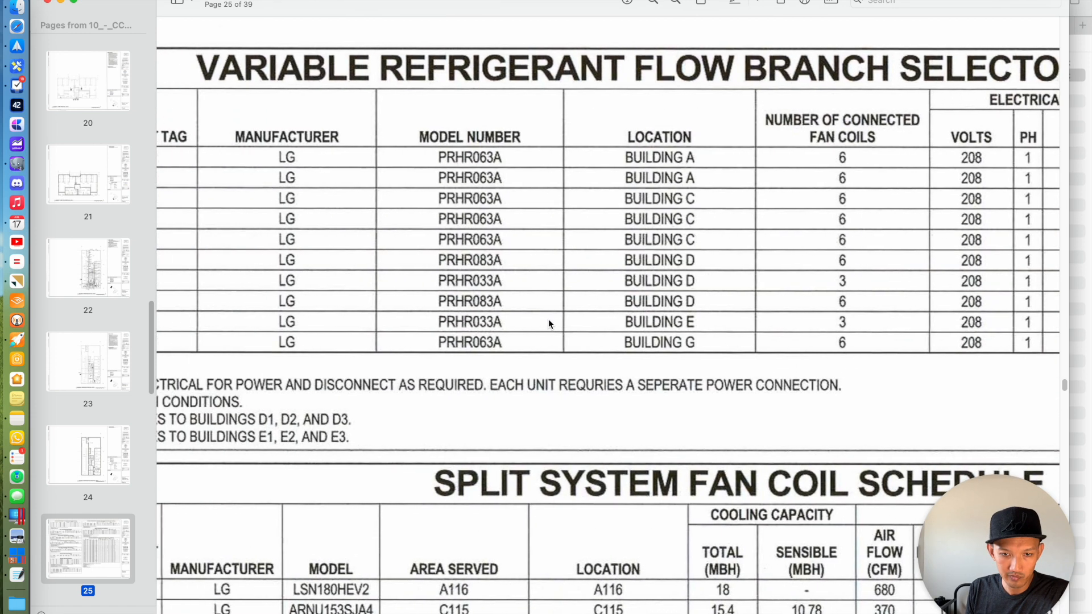
scroll(544, 322, left, 3)
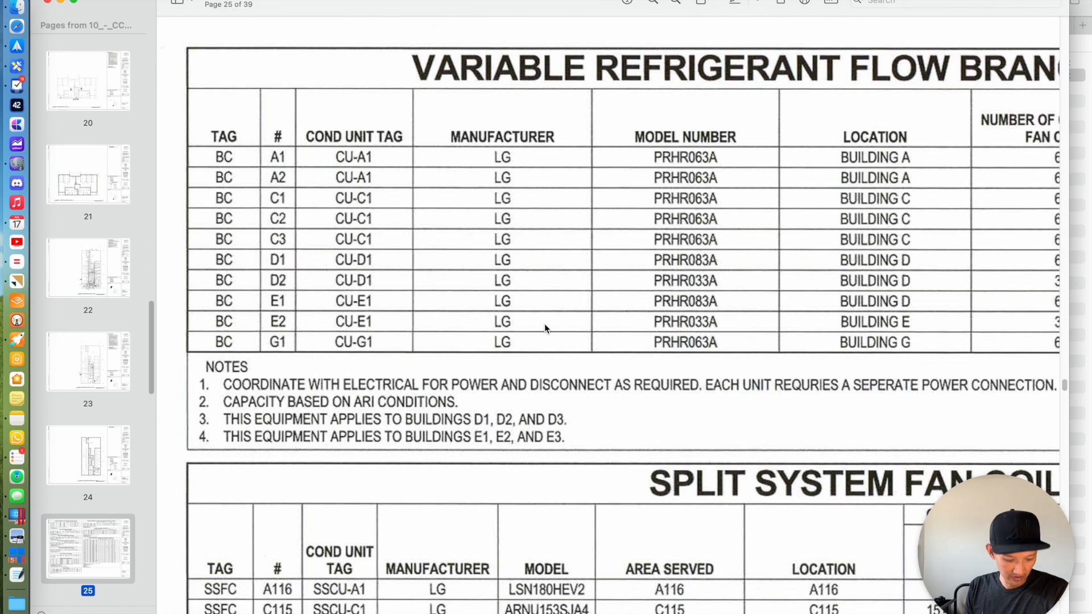
scroll(545, 324, down, 5)
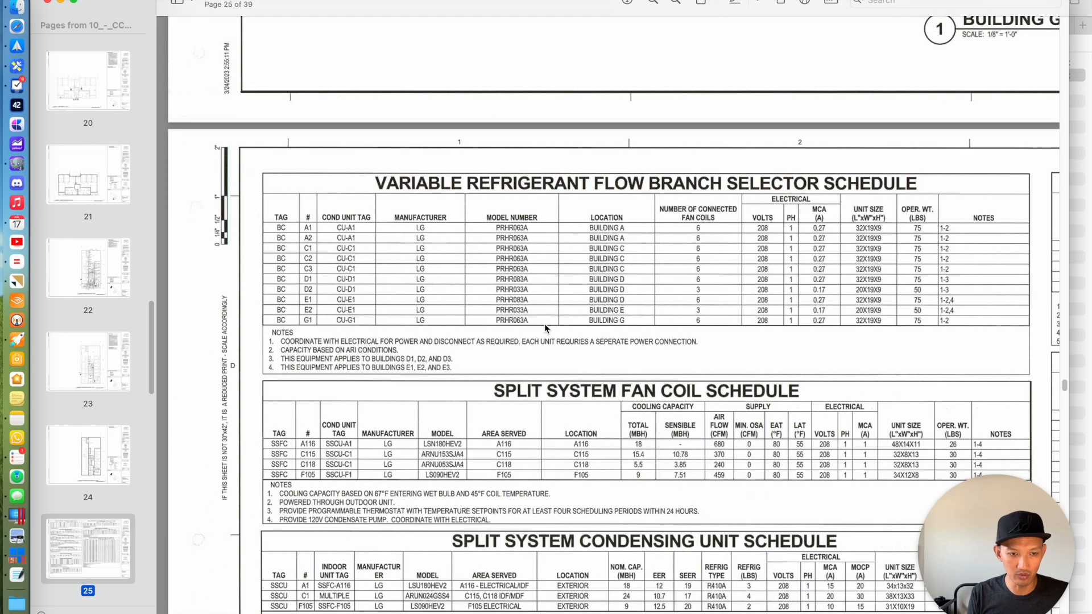
Open the Building A VRF piping diagram on page 30 and examine its outdoor unit, branch selectors and connected fan coils
scroll(127, 382, down, 5)
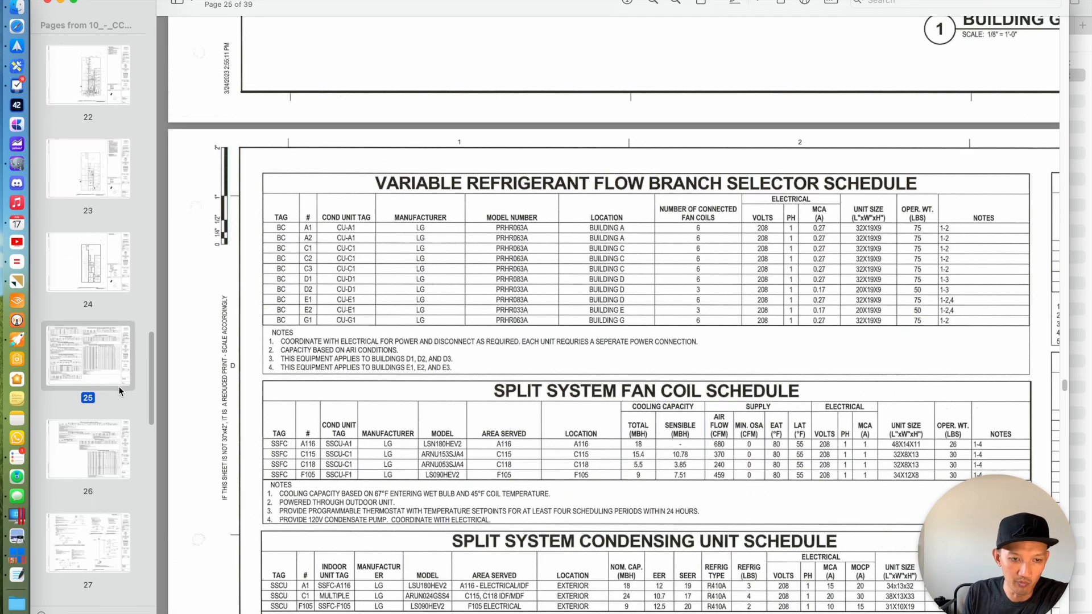
scroll(114, 384, down, 10)
click(103, 309)
scroll(364, 299, up, 5)
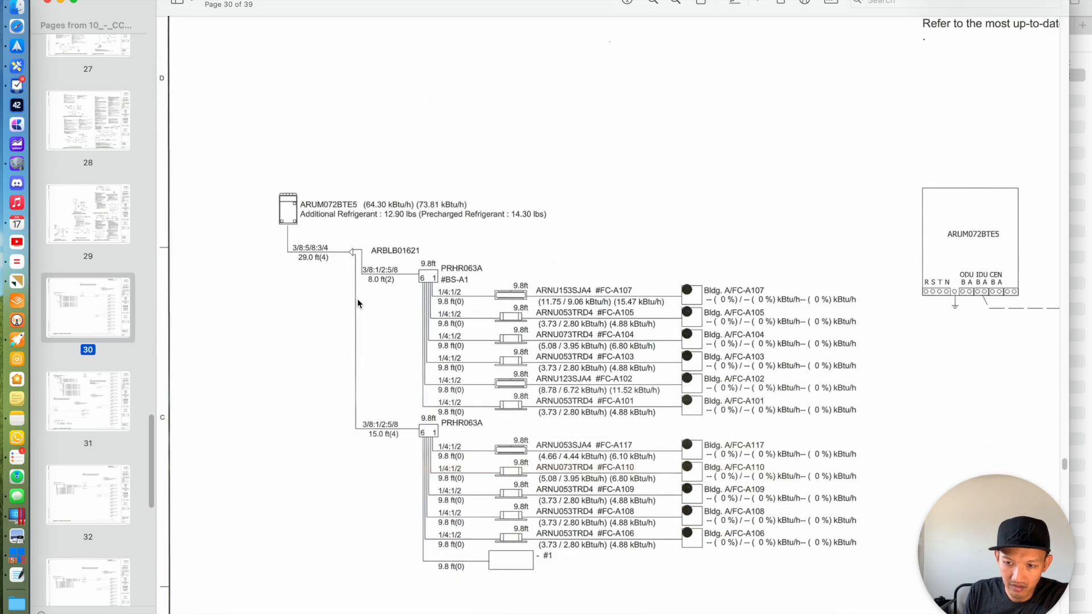
scroll(409, 310, right, 4)
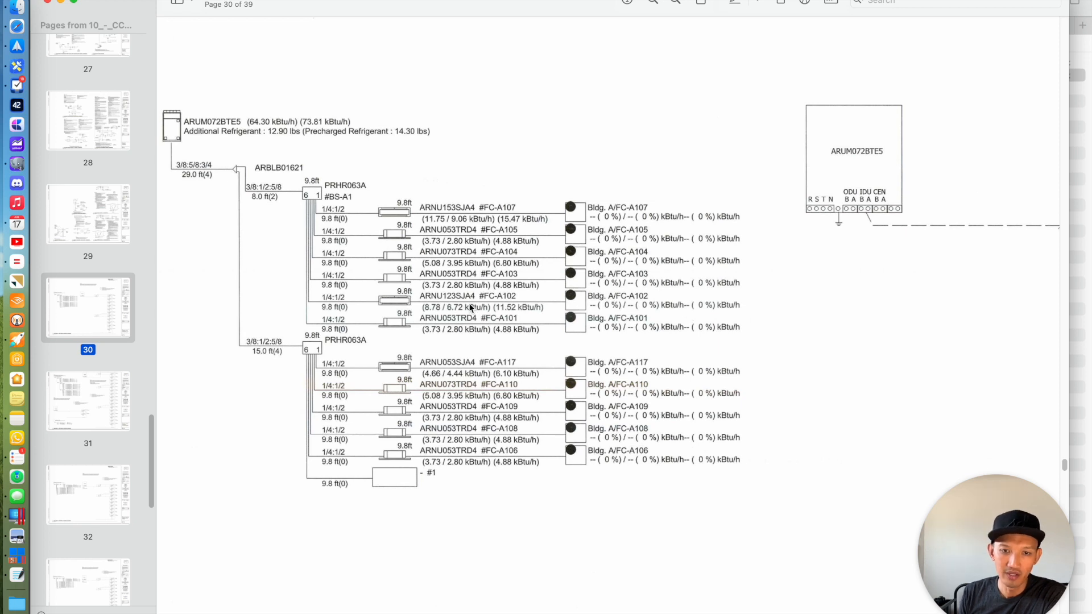
scroll(450, 305, left, 2)
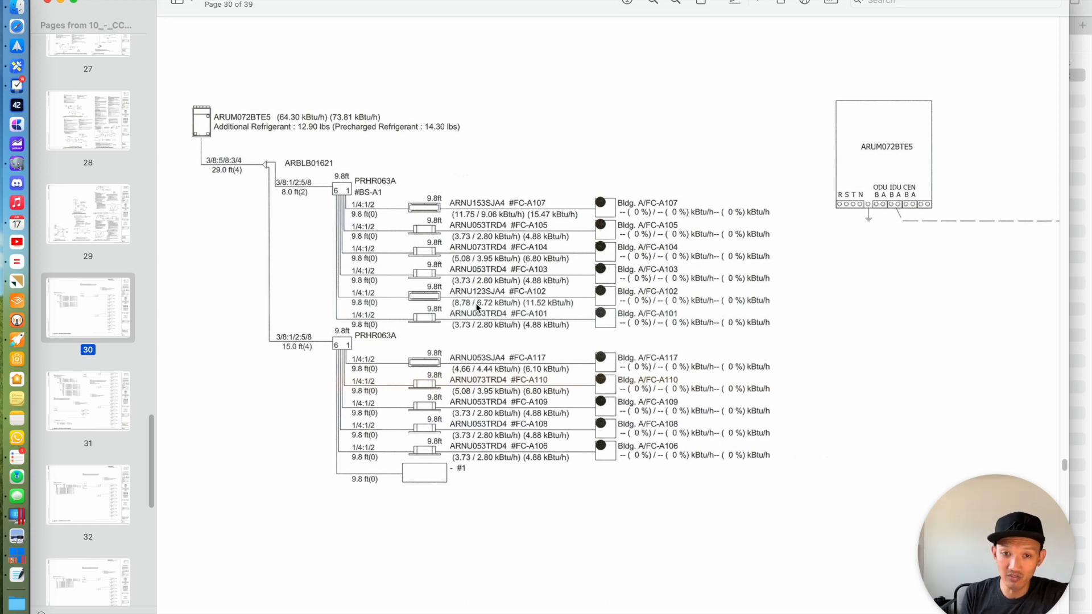
scroll(477, 307, up, 2)
scroll(477, 284, left, 1)
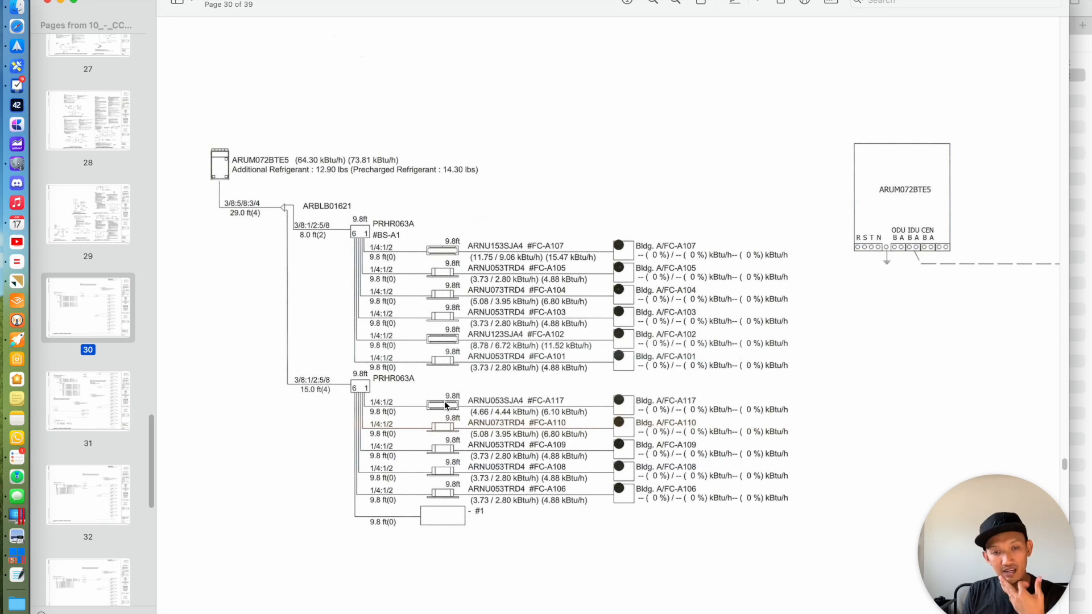
scroll(636, 282, up, 1)
scroll(635, 282, down, 3)
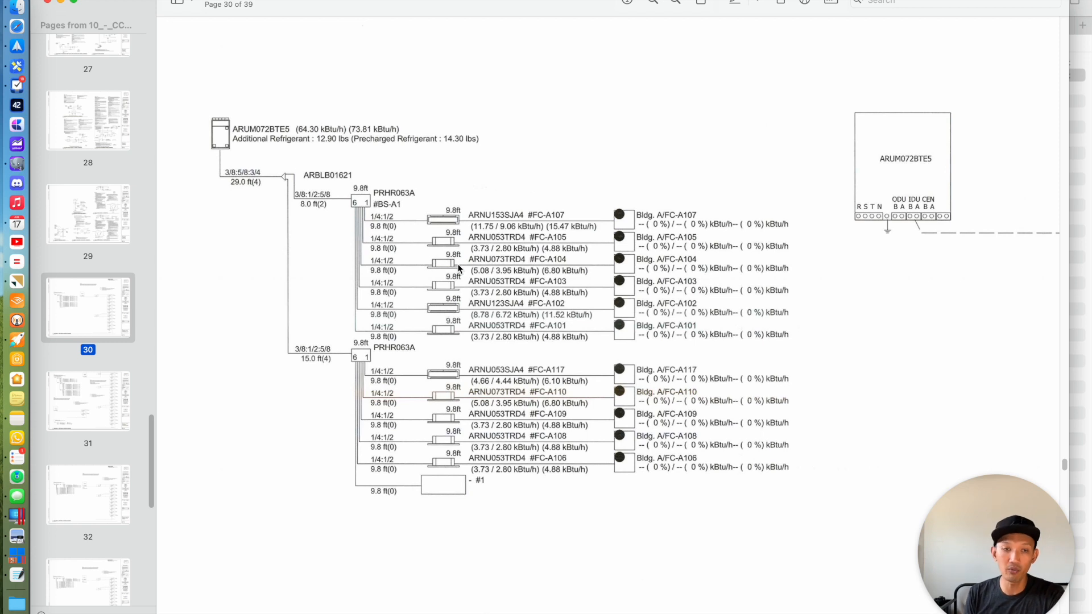
Open the Building G warehouse level 1 HVAC plan on page 22 and review its equipment and ductwork
scroll(133, 439, down, 5)
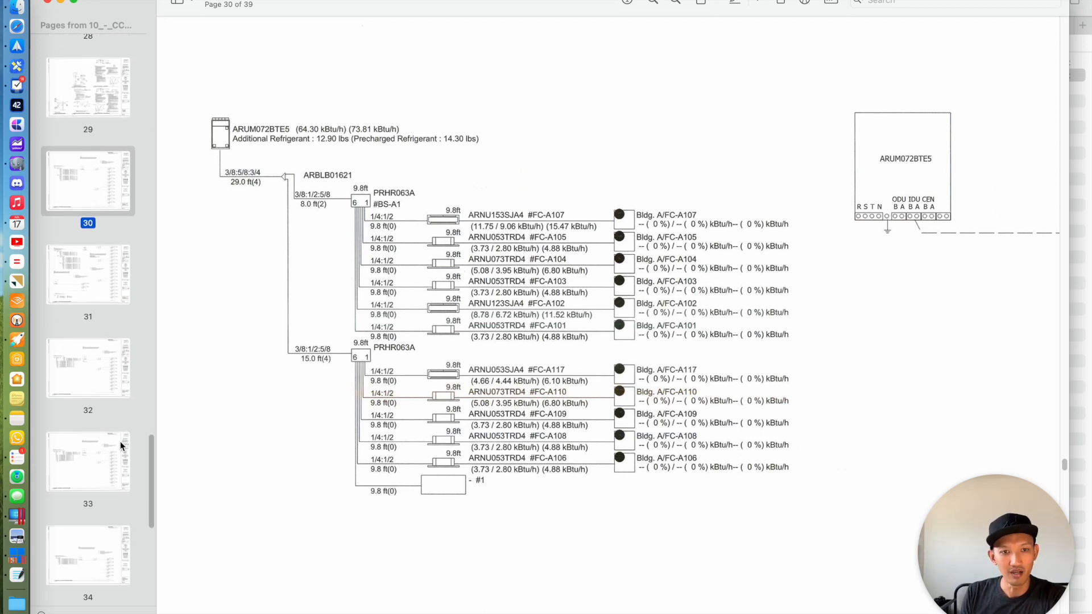
scroll(120, 442, down, 6)
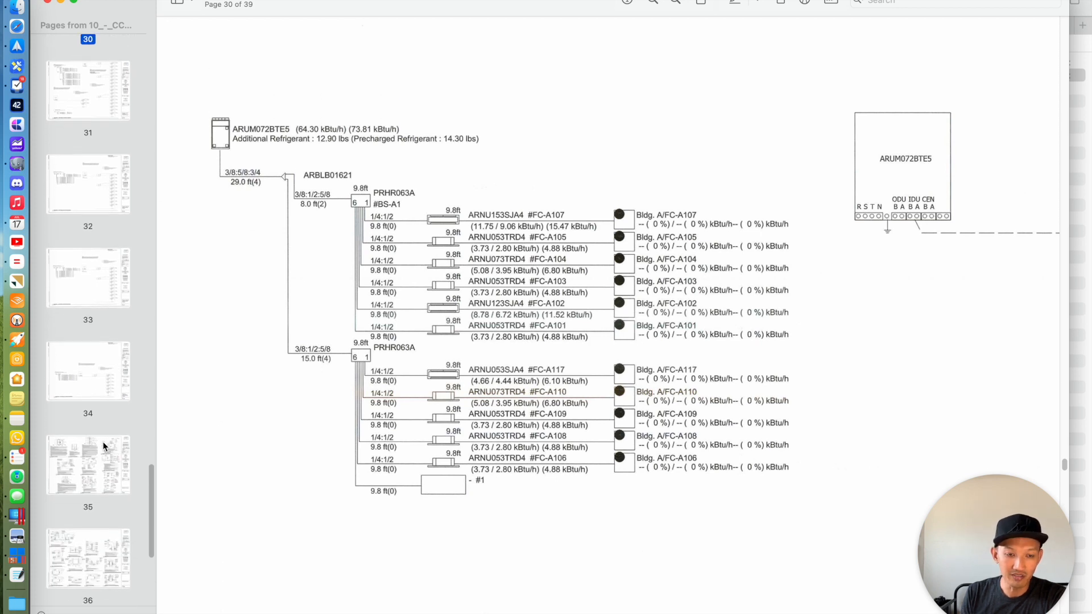
scroll(103, 447, up, 3)
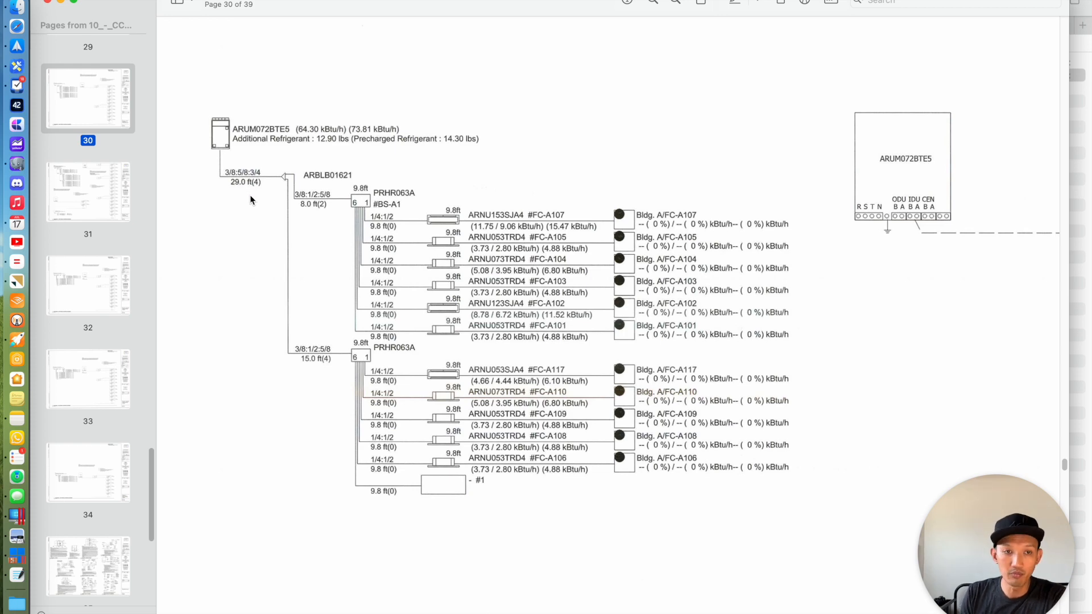
scroll(41, 232, up, 20)
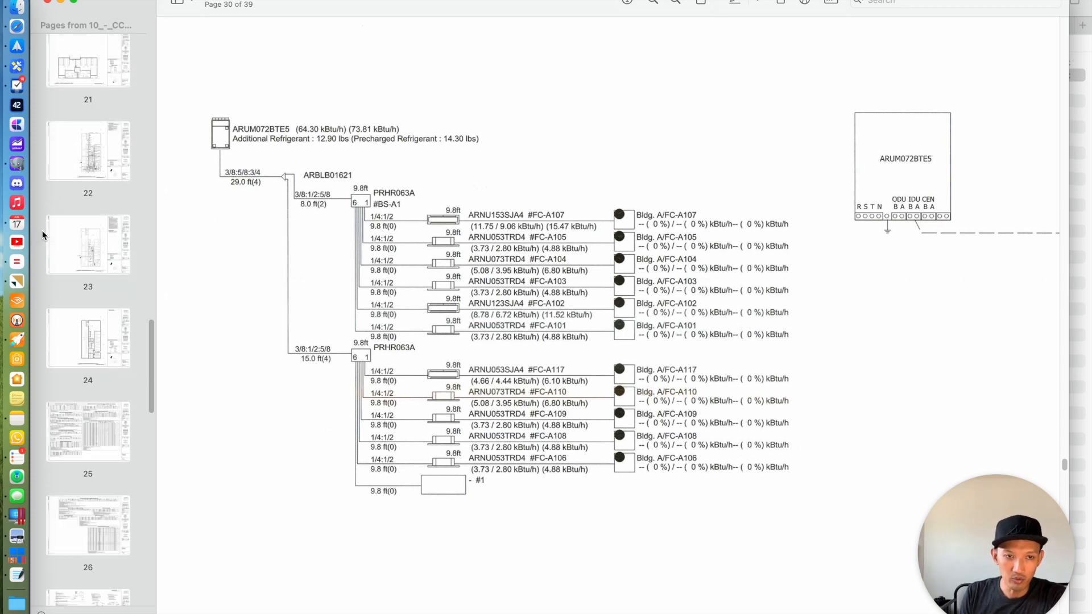
scroll(41, 230, up, 2)
click(111, 455)
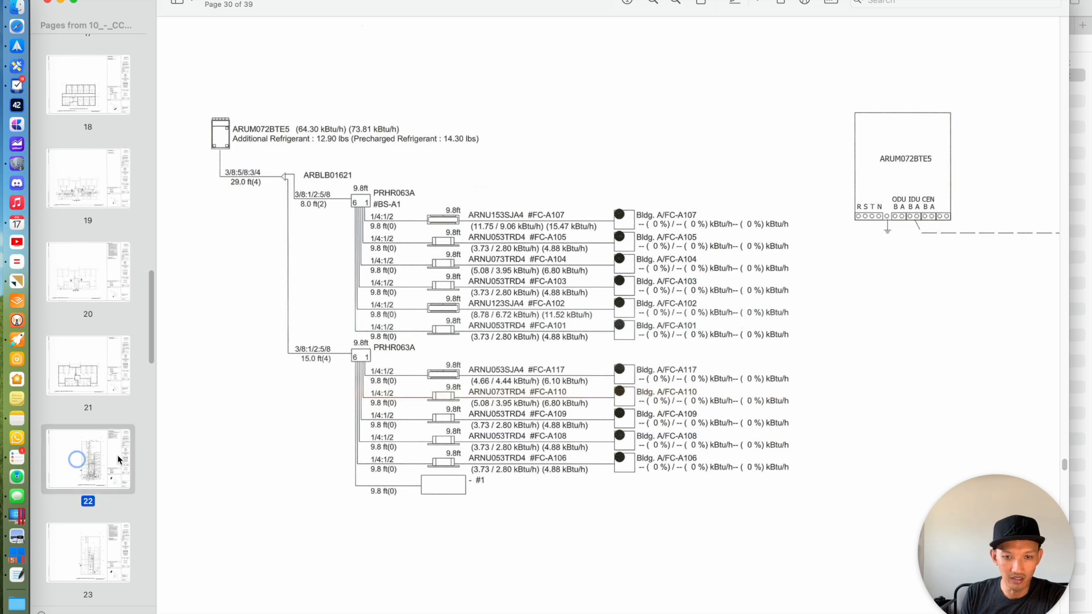
scroll(557, 279, down, 5)
scroll(501, 244, down, 4)
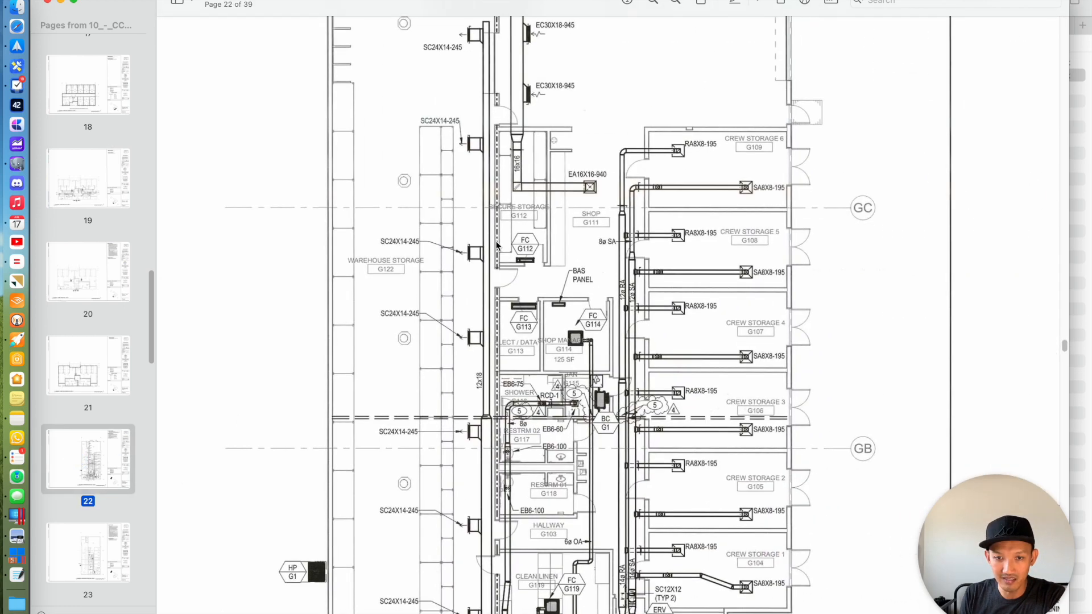
scroll(438, 285, down, 4)
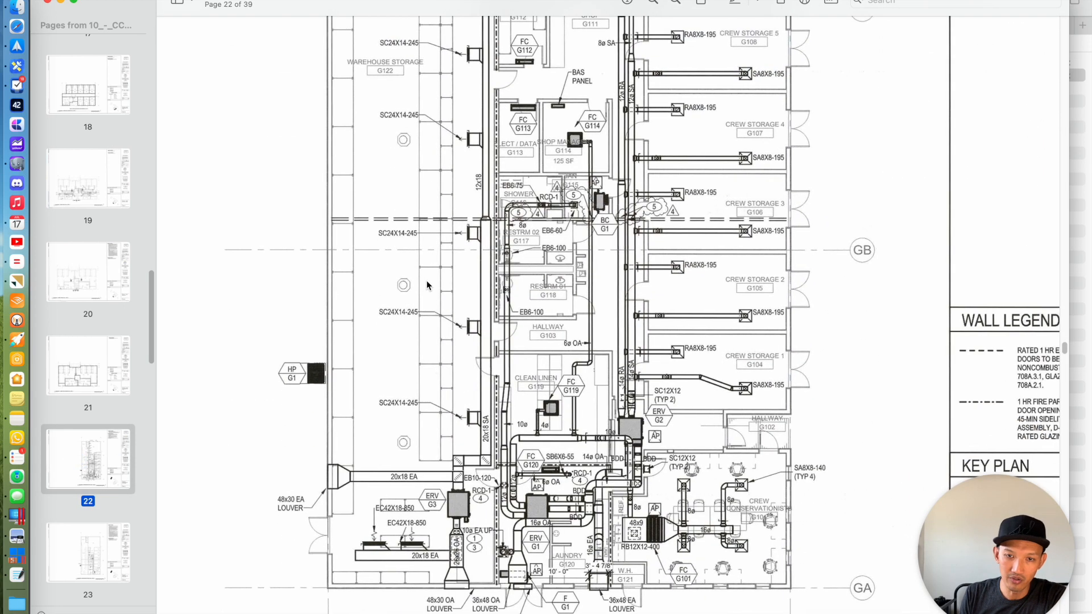
scroll(428, 272, down, 4)
scroll(427, 266, down, 5)
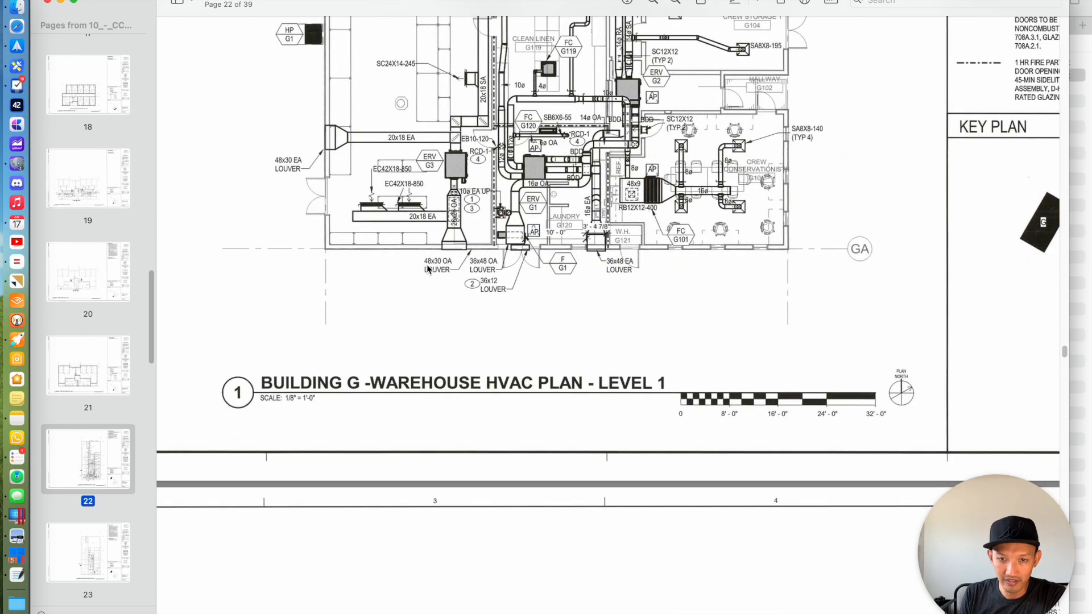
scroll(424, 265, up, 3)
Open the HVAC floor plan on page 9 and examine the heat pump, branch selector and fan coil locations across the building
scroll(98, 300, up, 15)
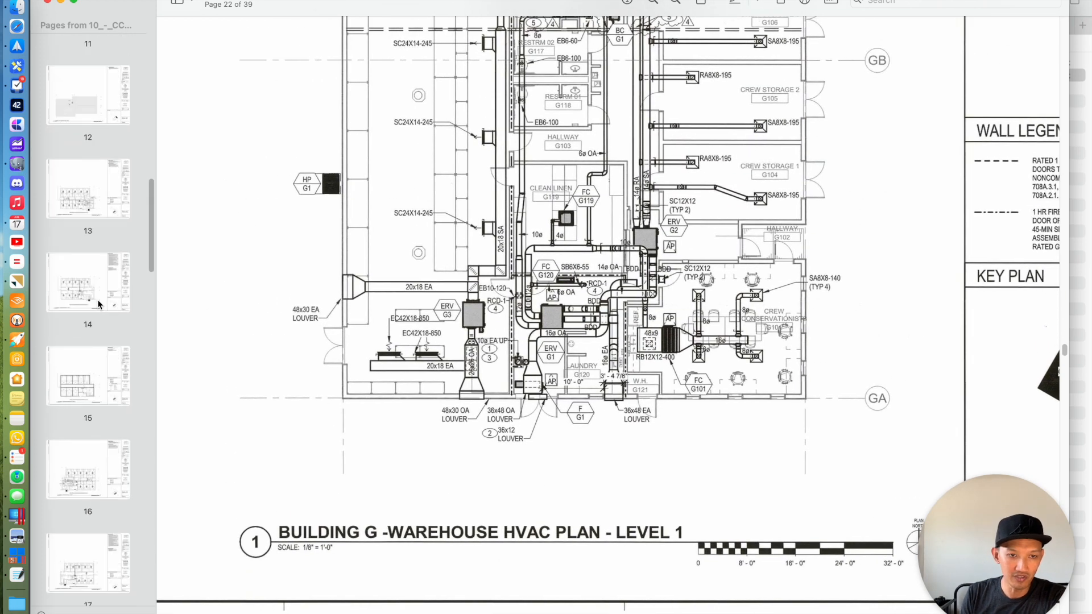
scroll(100, 278, up, 3)
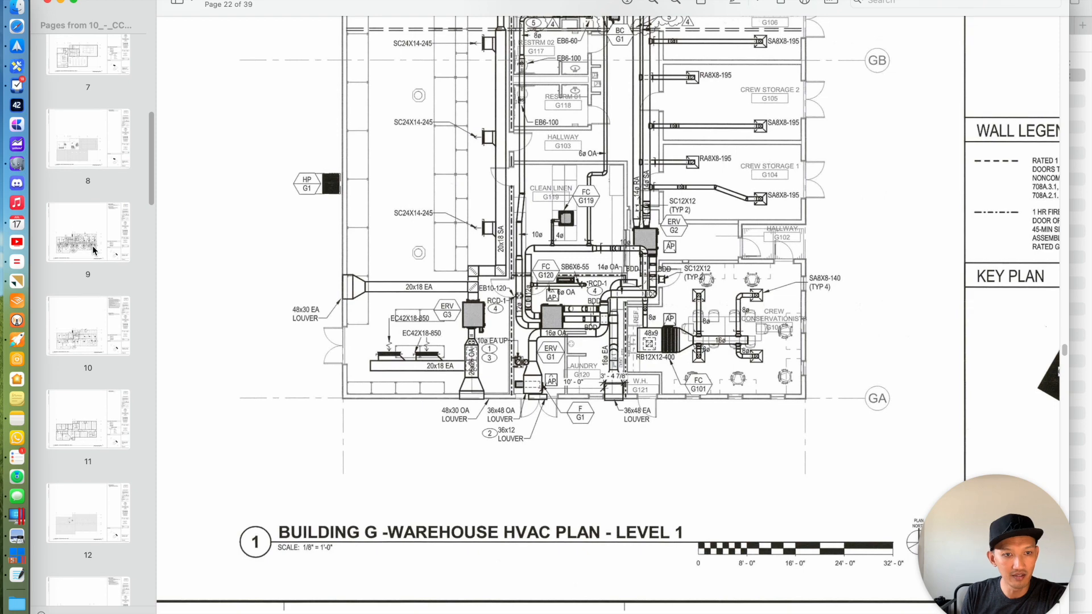
click(102, 255)
scroll(569, 256, down, 10)
scroll(591, 265, left, 5)
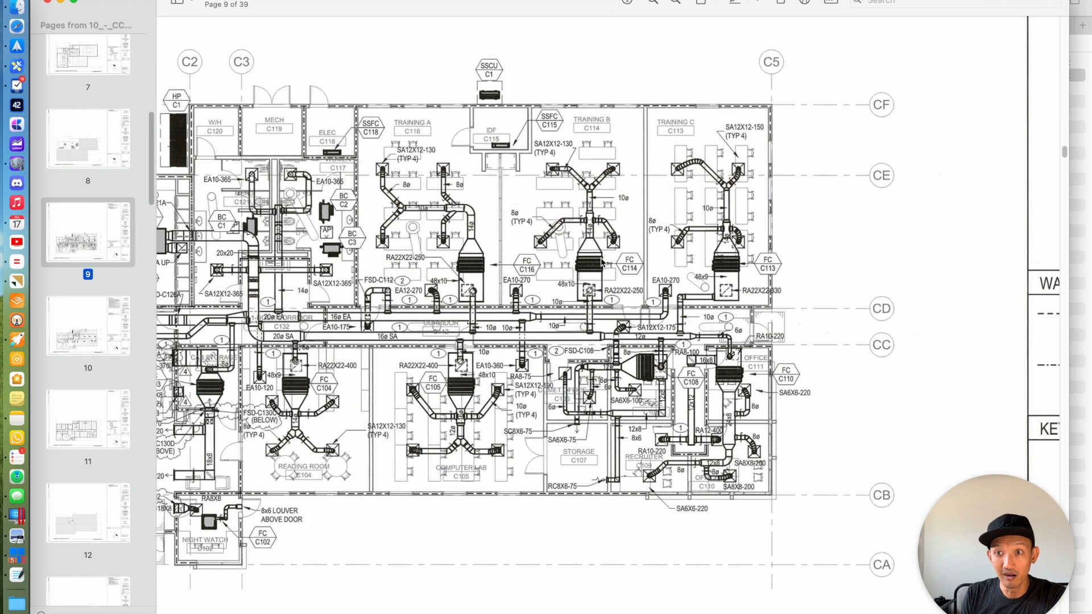
scroll(478, 301, left, 3)
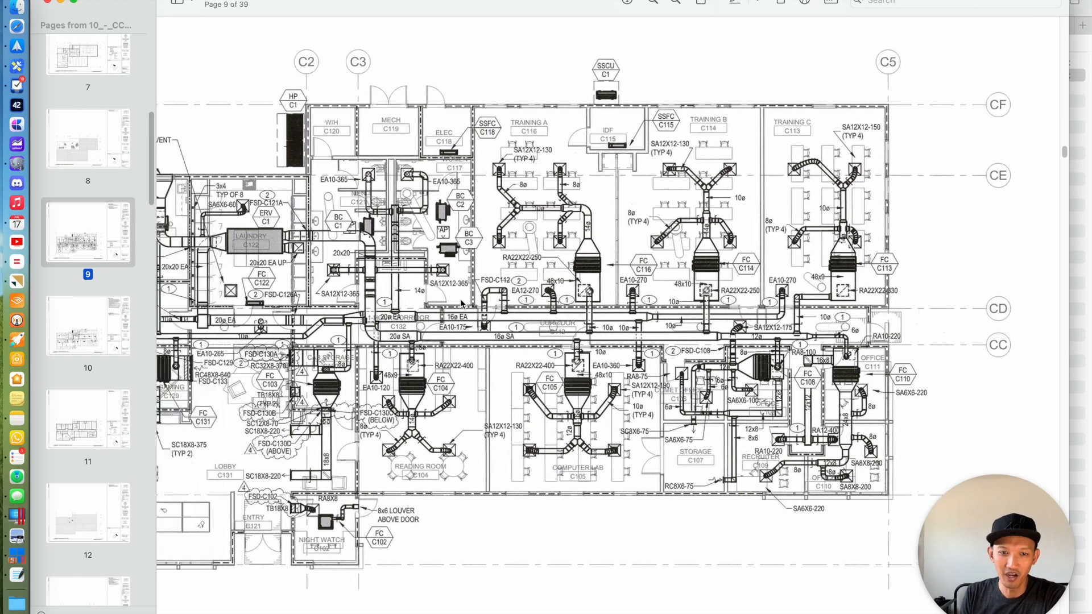
scroll(486, 301, left, 7)
scroll(489, 302, left, 2)
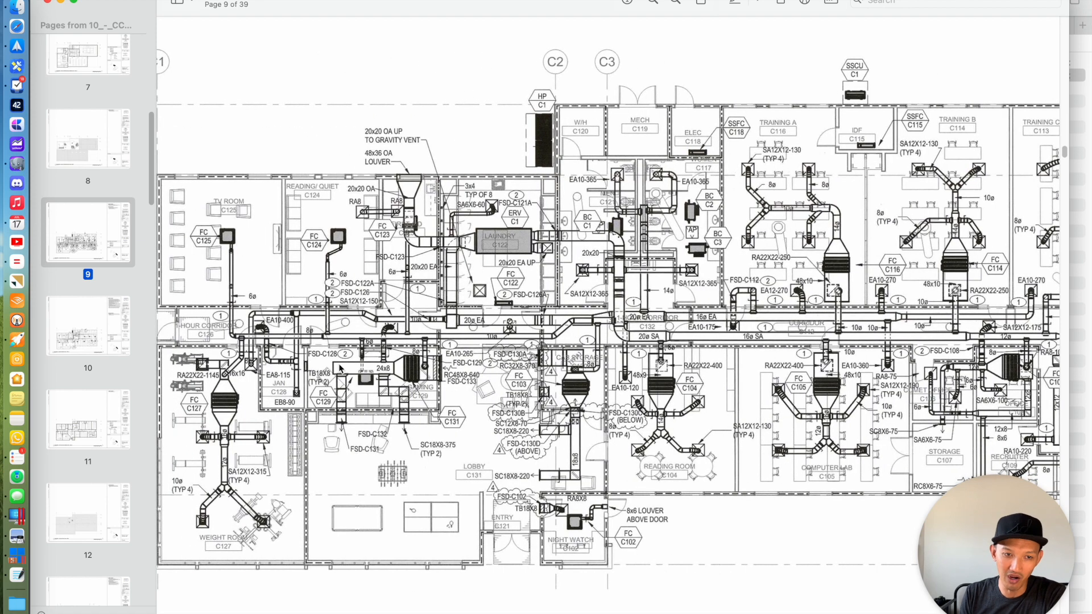
Return to the Building A piping diagram on page 30 and review its fan coil branches alongside the outdoor unit wiring
scroll(78, 347, down, 10)
scroll(105, 322, down, 15)
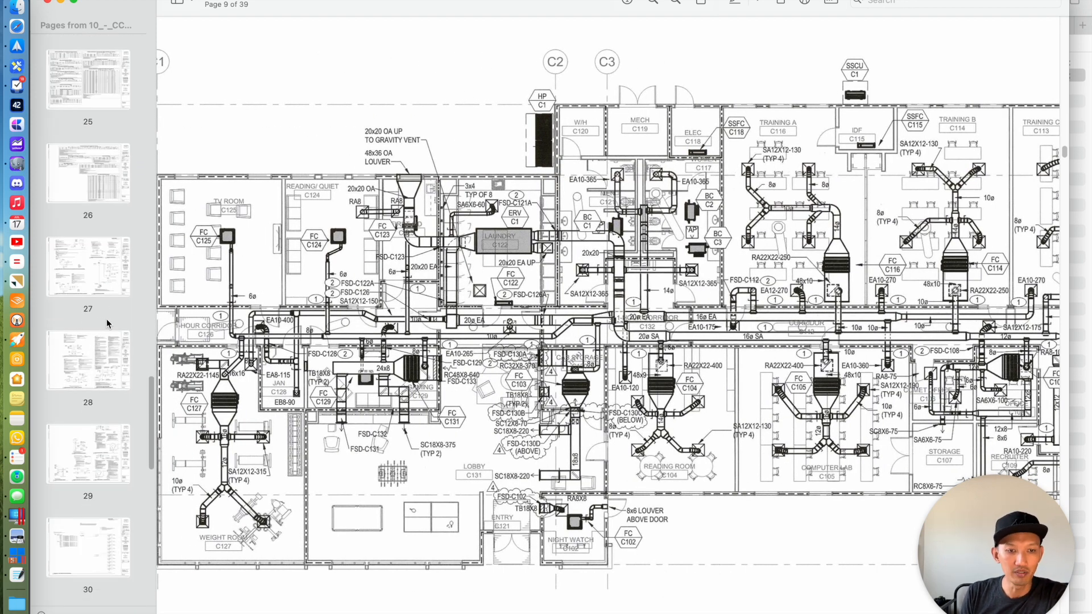
scroll(101, 341, down, 3)
click(79, 328)
scroll(434, 353, up, 5)
scroll(504, 438, down, 5)
scroll(500, 435, right, 6)
scroll(500, 432, left, 2)
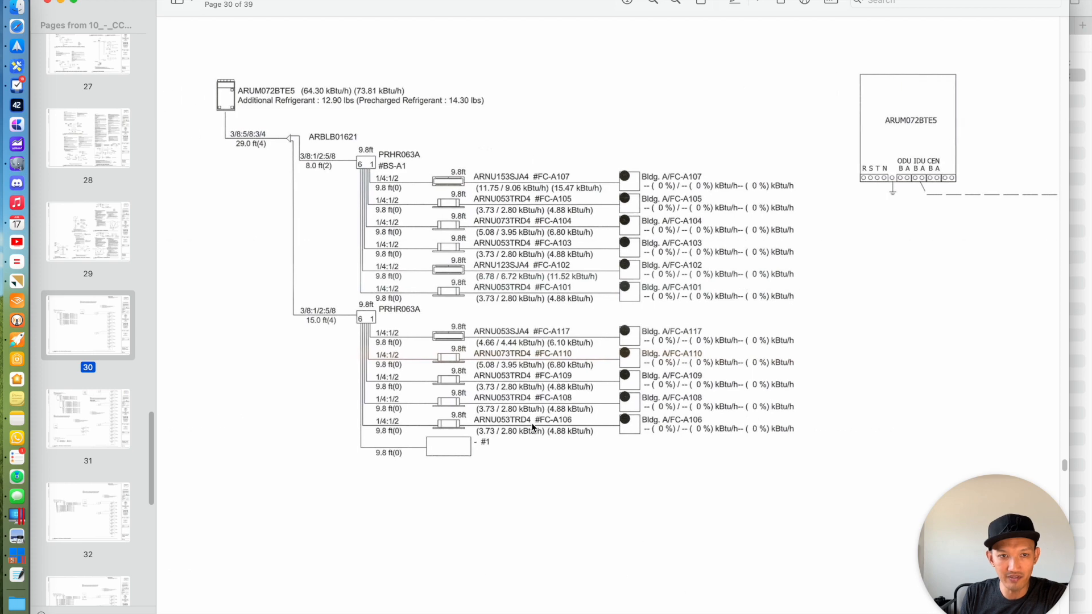
scroll(531, 422, right, 10)
scroll(471, 415, left, 4)
scroll(484, 414, left, 5)
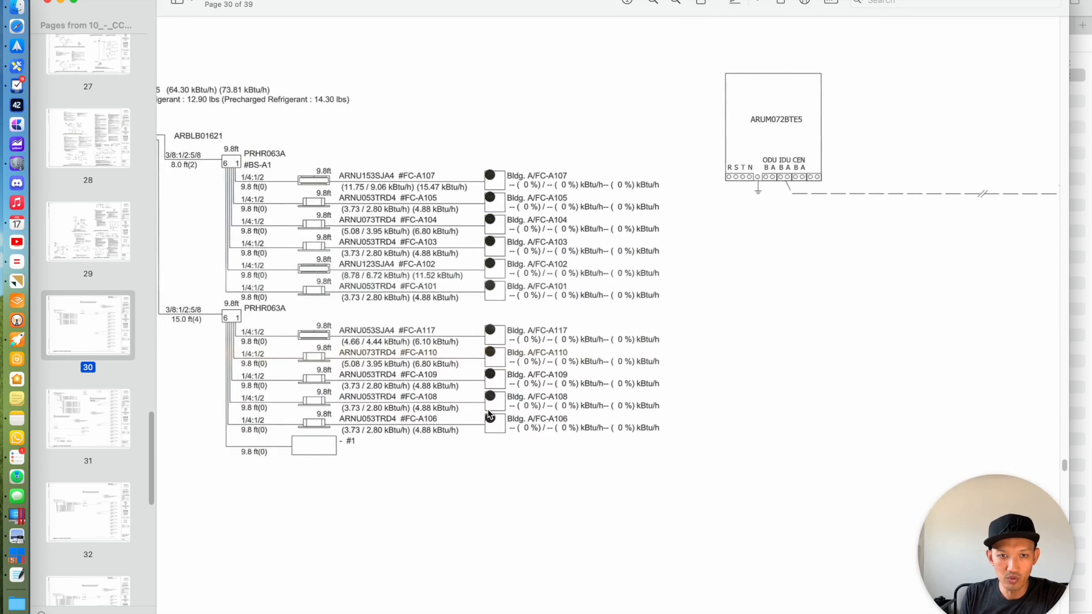
scroll(486, 408, down, 1)
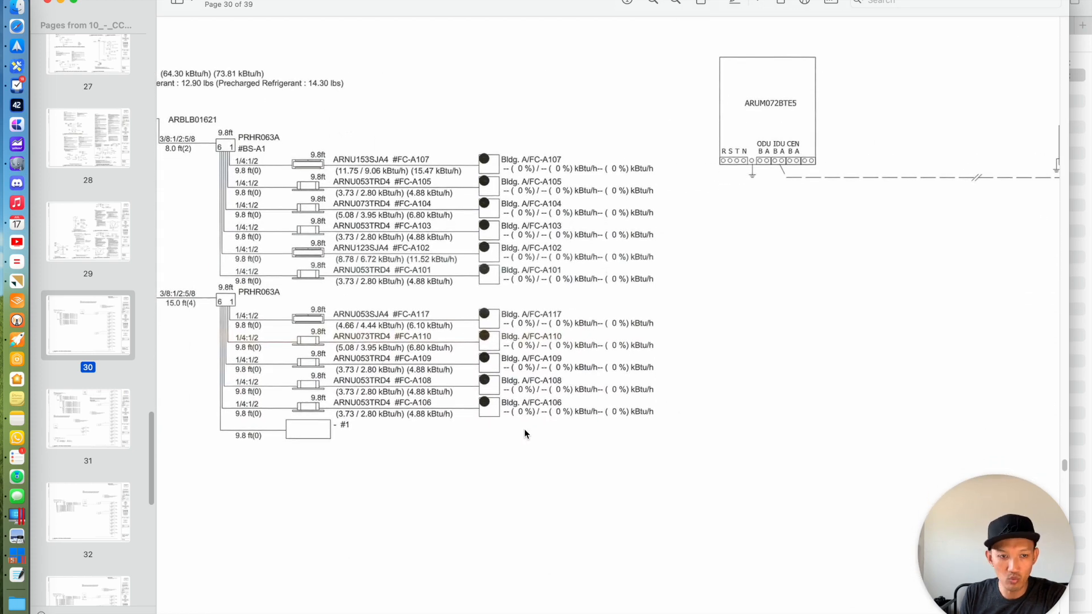
Open page 31 and review the Building C1 piping diagram, its power wiring note and the communication line legend
click(71, 430)
scroll(624, 518, down, 3)
scroll(636, 504, left, 5)
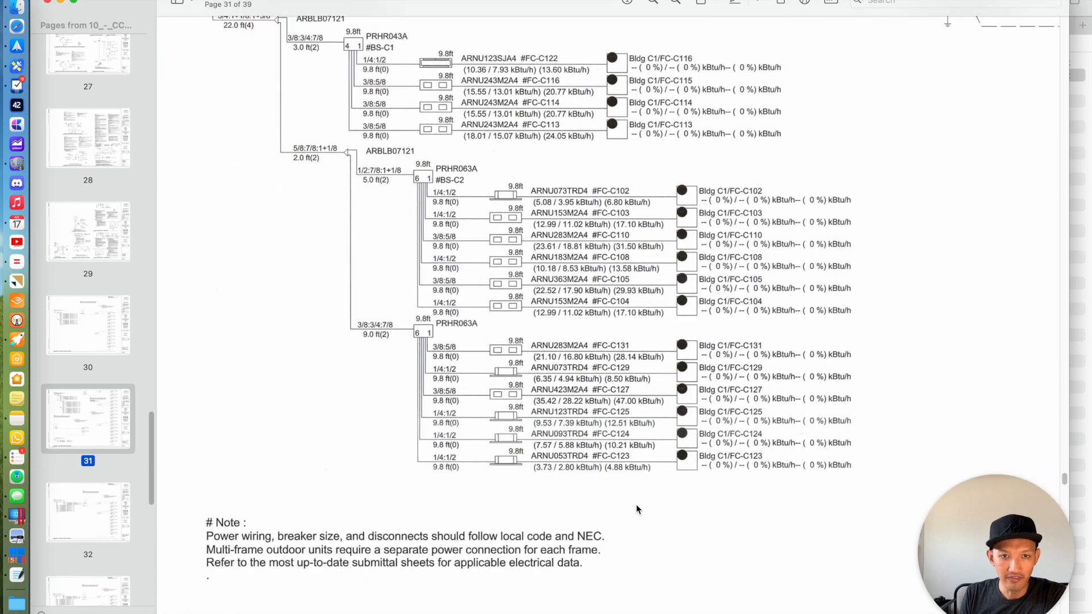
scroll(636, 504, up, 5)
scroll(636, 504, down, 10)
scroll(625, 501, right, 5)
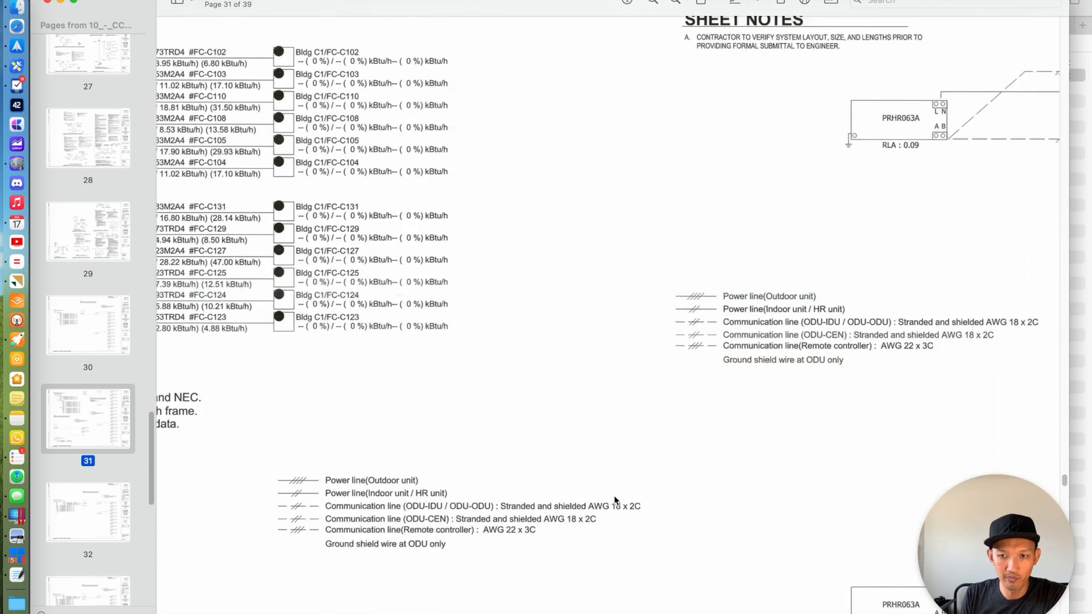
scroll(618, 496, left, 8)
View the Building D piping diagram on page 32 and the Building E piping diagram on page 33
click(87, 490)
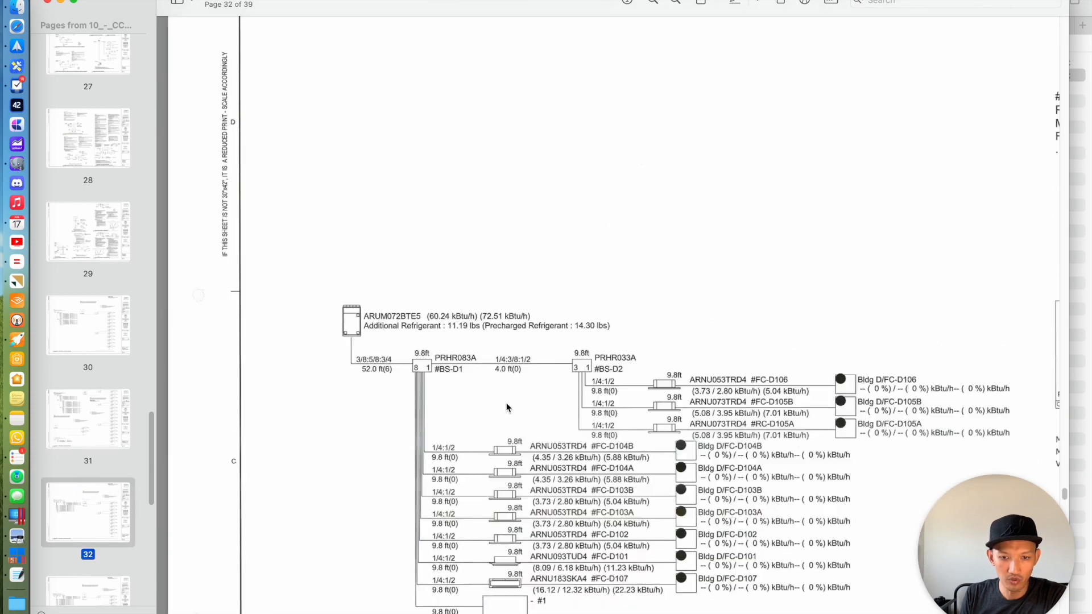
scroll(114, 495, down, 4)
click(100, 440)
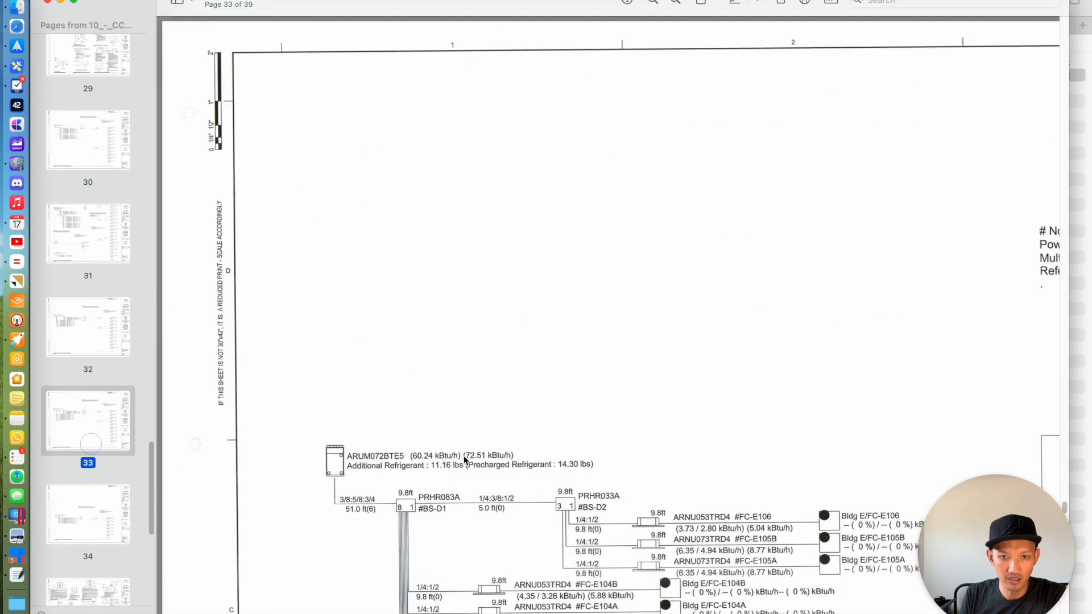
scroll(486, 460, down, 7)
Open page 34 and review the Building G piping diagram's branch selector, fan coils and outdoor unit wiring
click(83, 547)
scroll(462, 460, down, 8)
scroll(469, 442, right, 8)
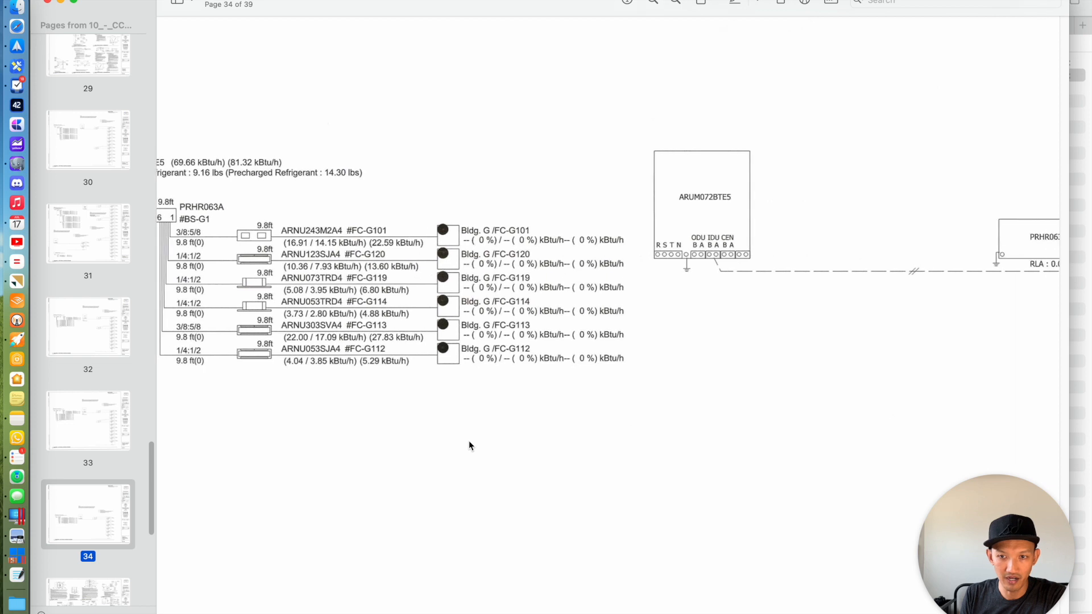
scroll(87, 514, down, 3)
Go back to page 30 and bring the complete Building A piping diagram into view
scroll(87, 514, up, 5)
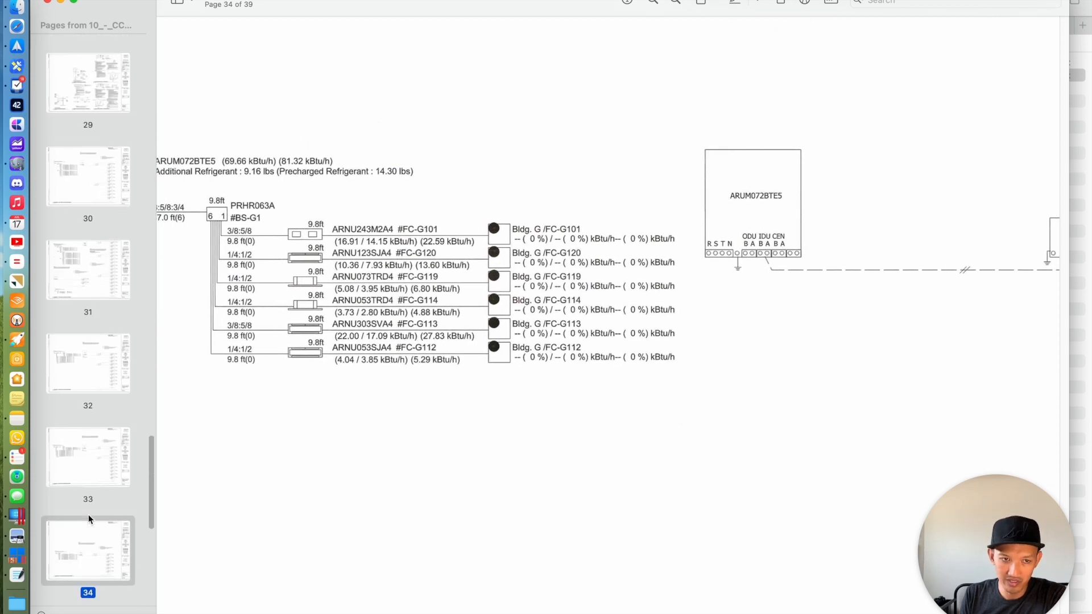
click(79, 278)
scroll(458, 285, down, 6)
scroll(438, 341, left, 5)
scroll(444, 339, right, 4)
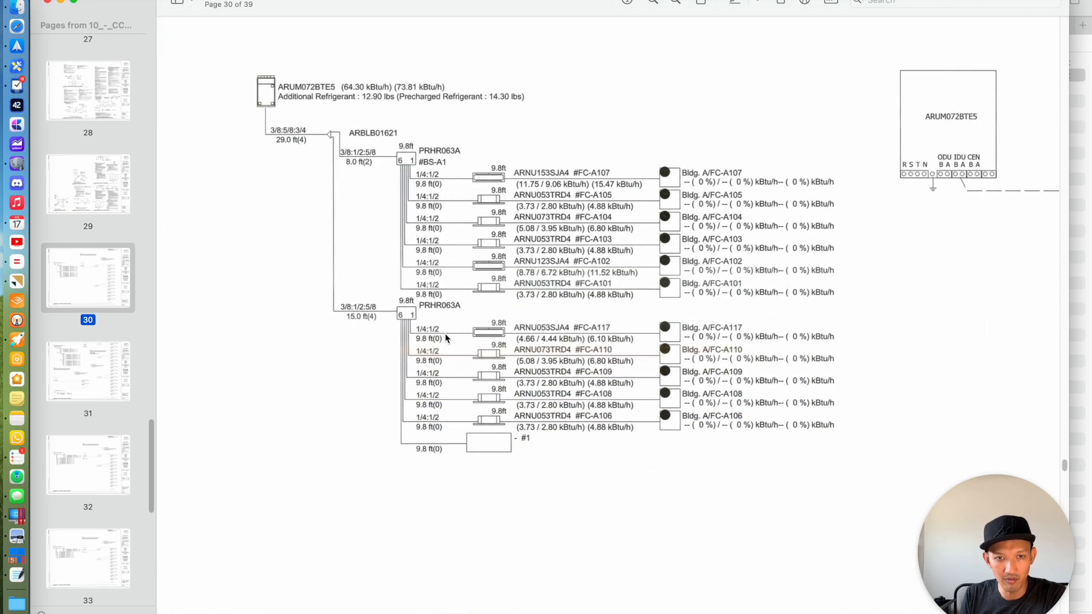
Examine the Building A diagram's pipe sizes and lengths in close-up, from the ARUM072BTE5 outdoor unit through both PRHR063A branch selectors
scroll(376, 284, up, 5)
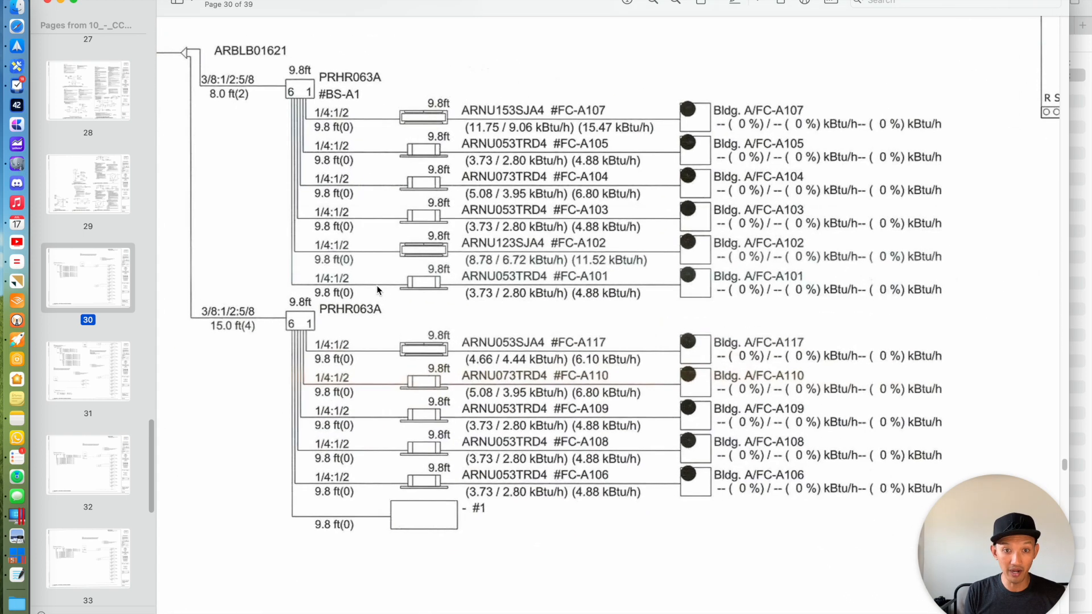
scroll(464, 281, right, 3)
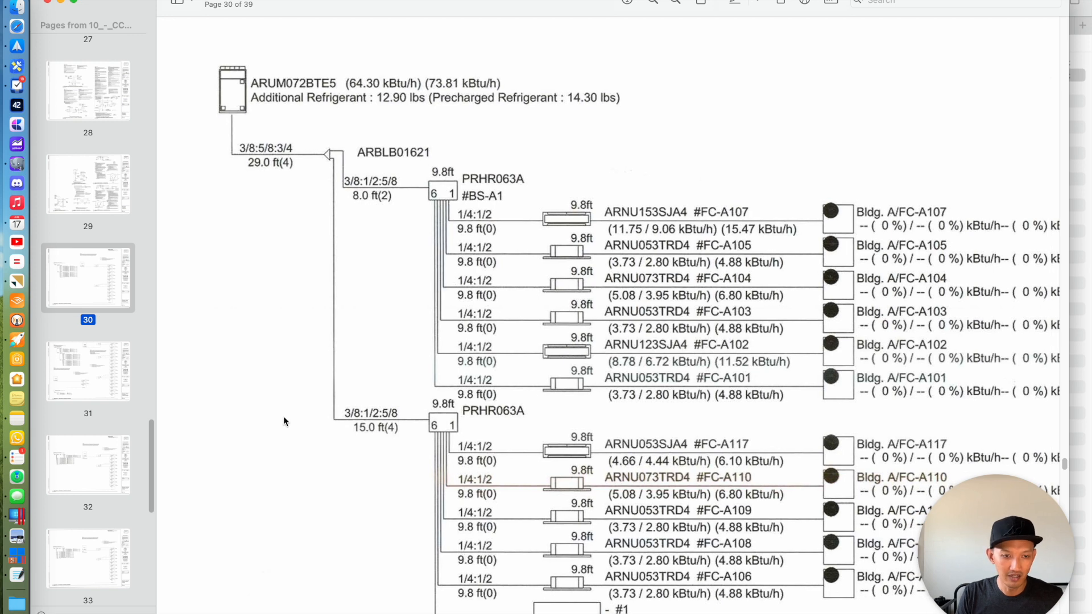
scroll(358, 296, right, 2)
scroll(354, 293, down, 1)
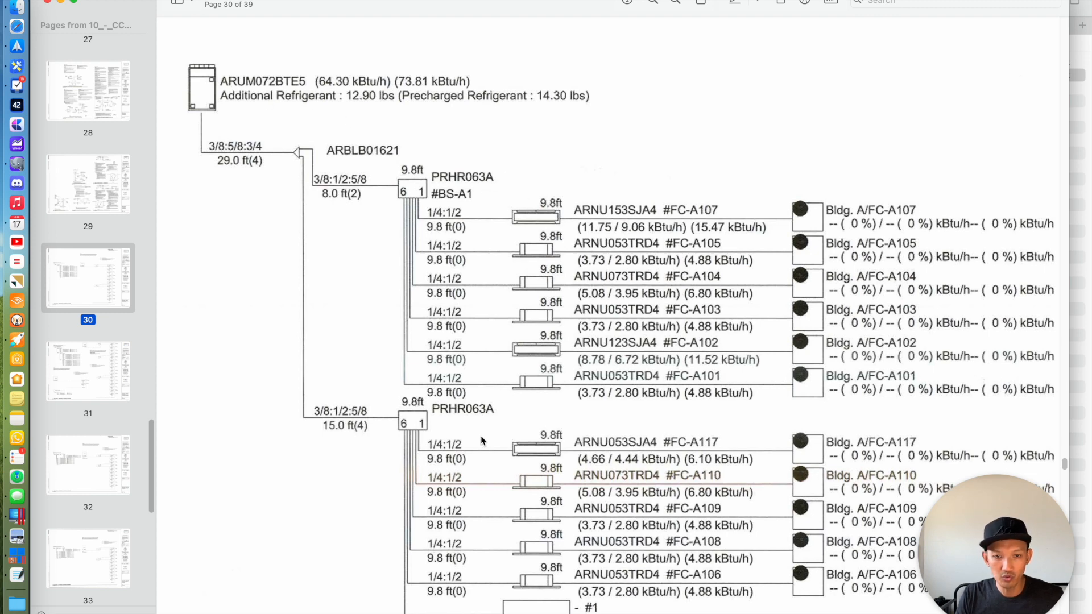
scroll(439, 424, down, 3)
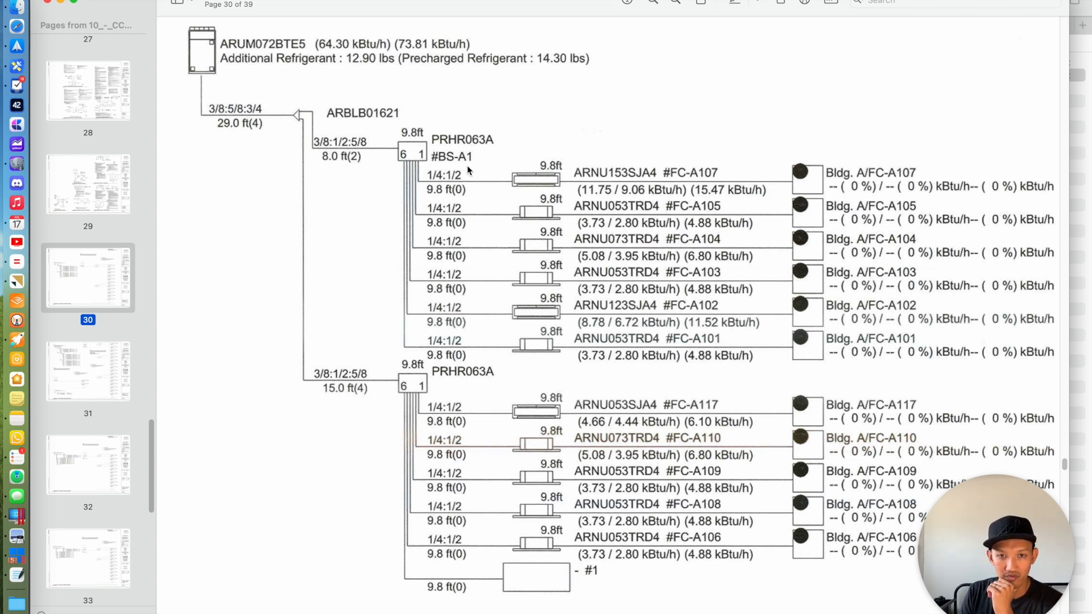
scroll(541, 190, down, 2)
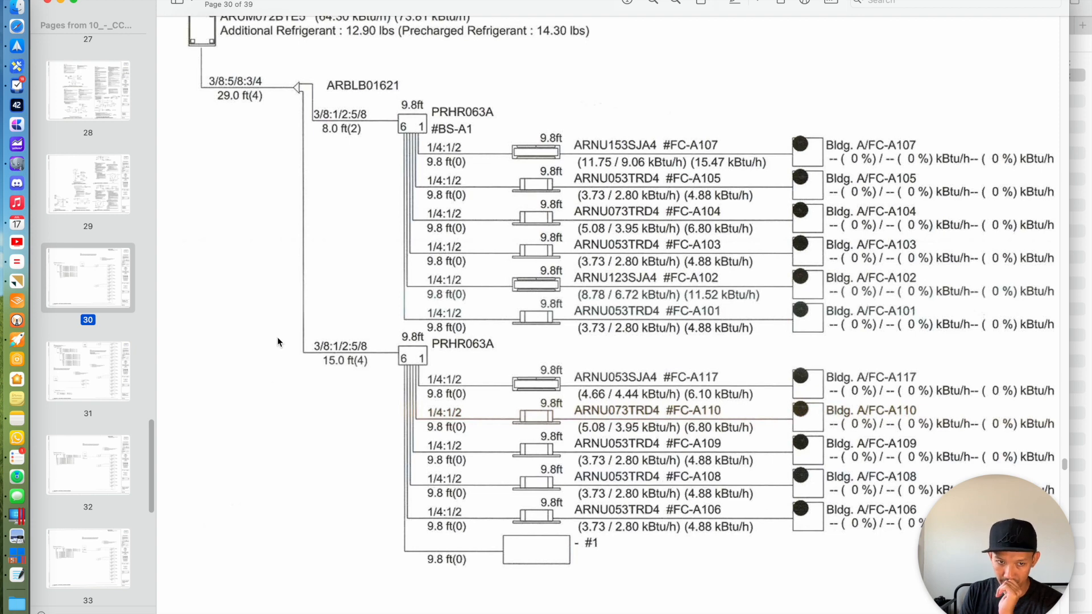
Switch from the drawing set to VRoom Select and start it in Toshiba mode
scroll(190, 370, up, 2)
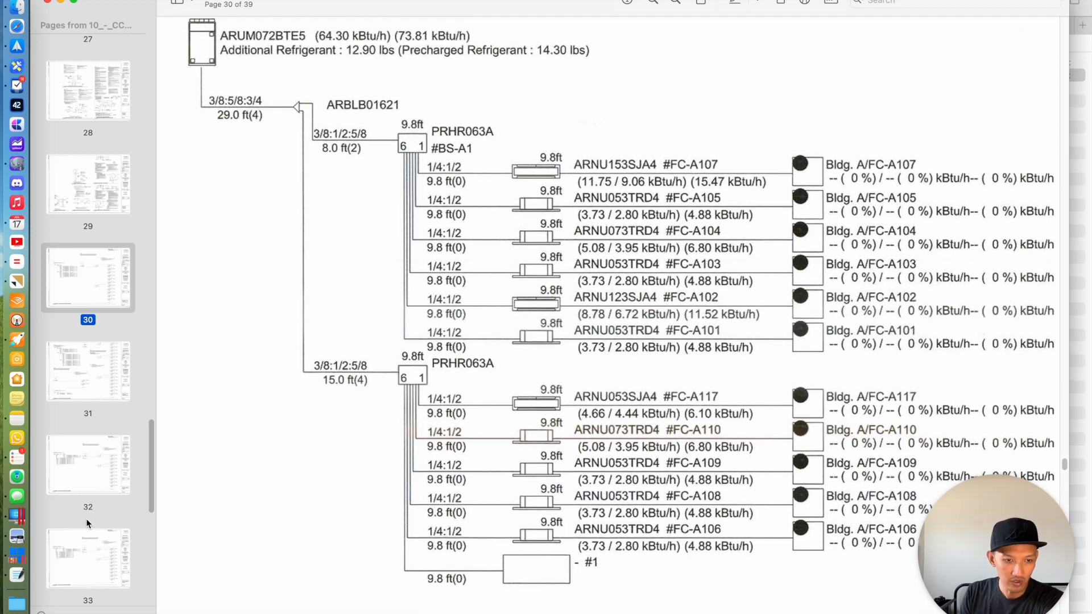
click(19, 556)
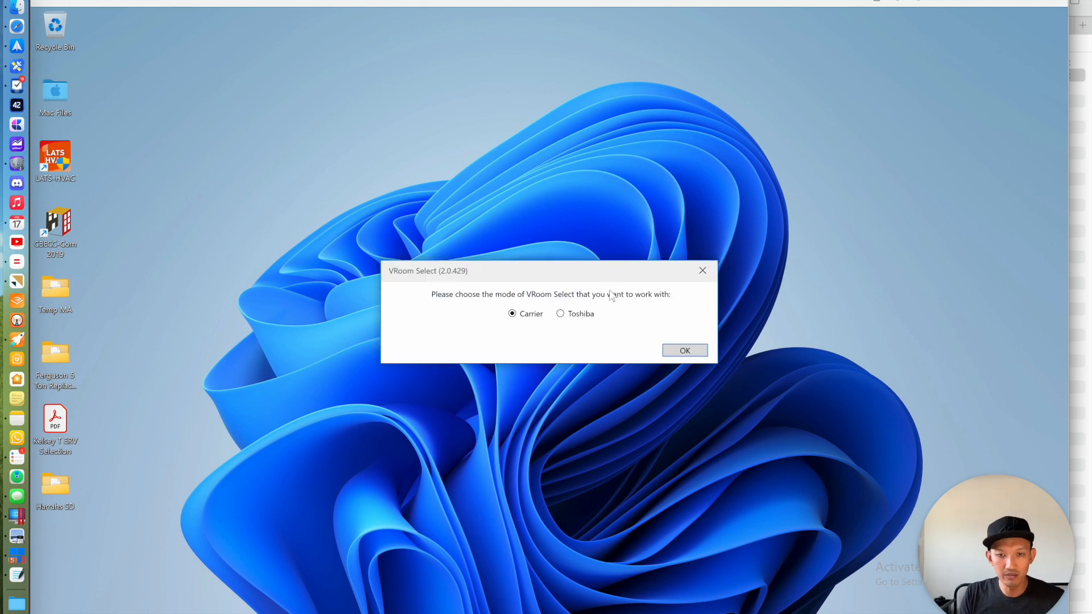
click(581, 315)
click(685, 351)
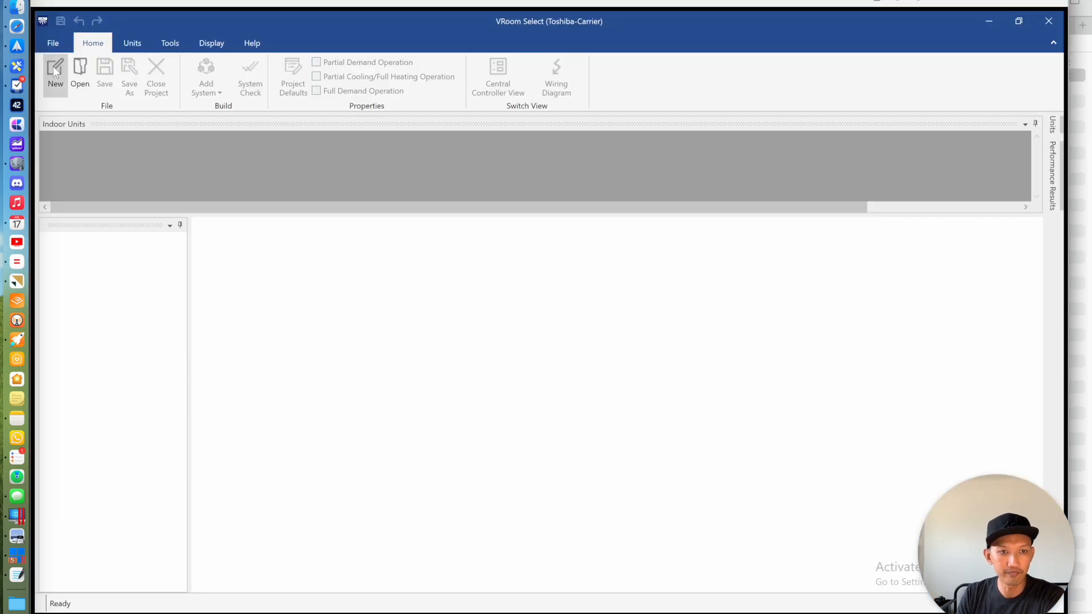
Create a new project and enter the designer's full name in its project information
click(51, 67)
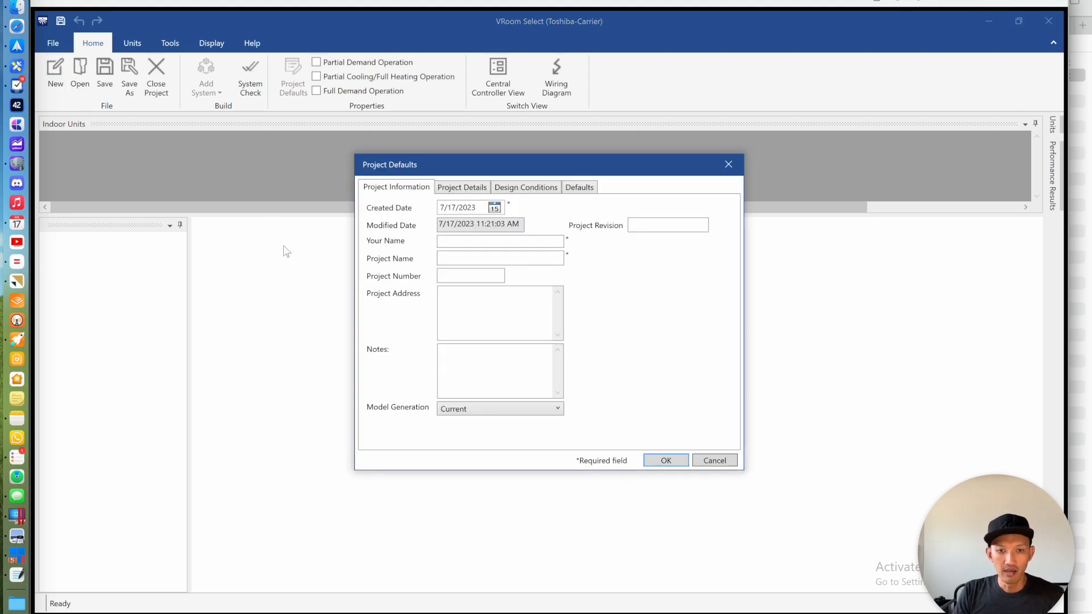
click(456, 243)
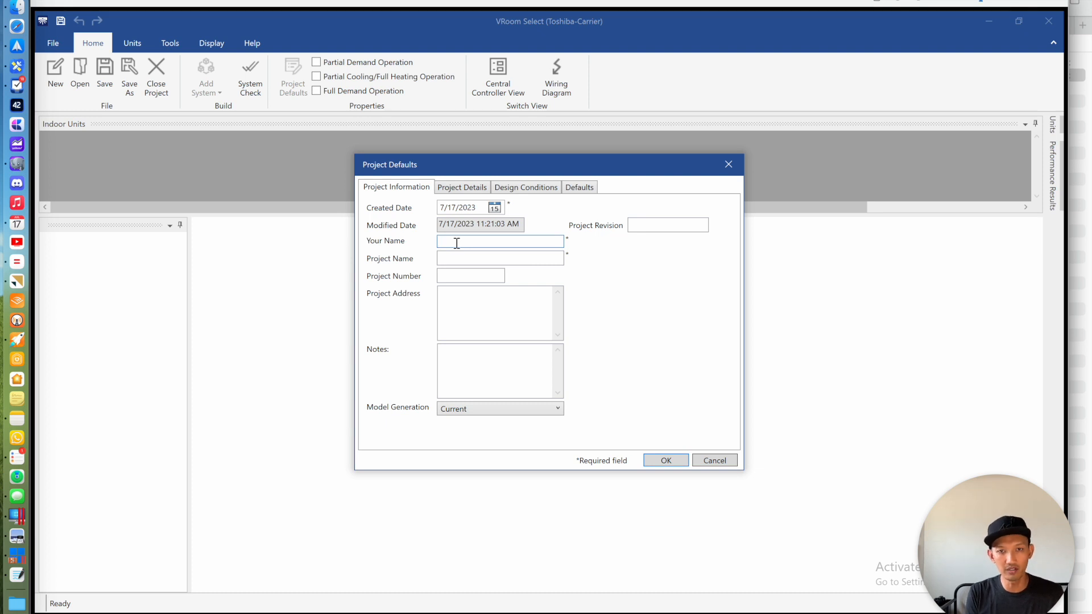
text(Jay Torres)
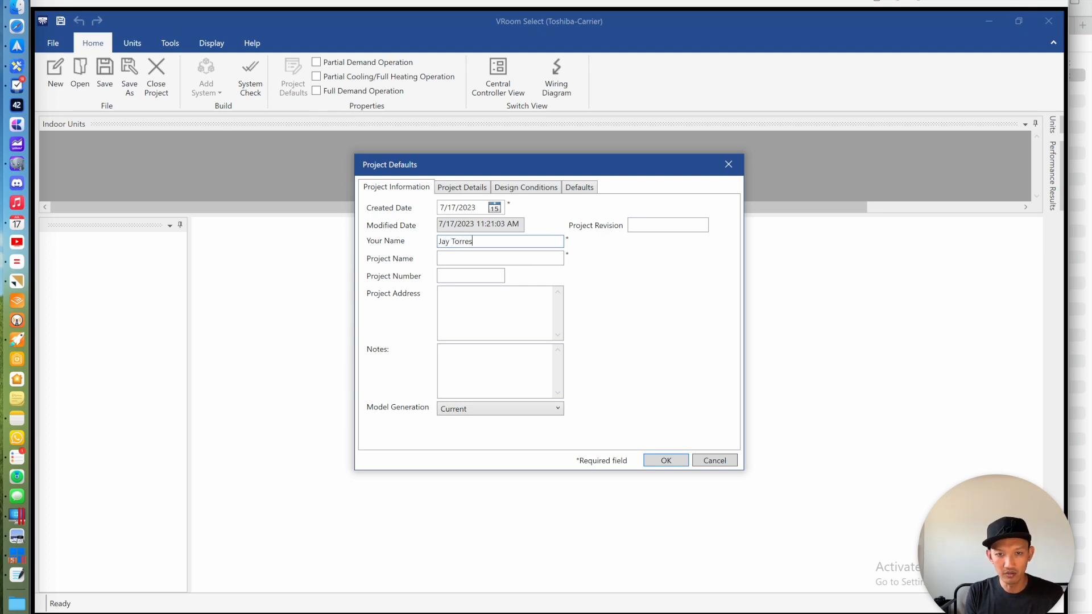
Name the project "CCC Greenwood Center", checking the project title in the title block on page 30 of the drawing set
click(457, 257)
text(CCC)
key(super+Tab)
key(super+Tab)
scroll(456, 261, right, 15)
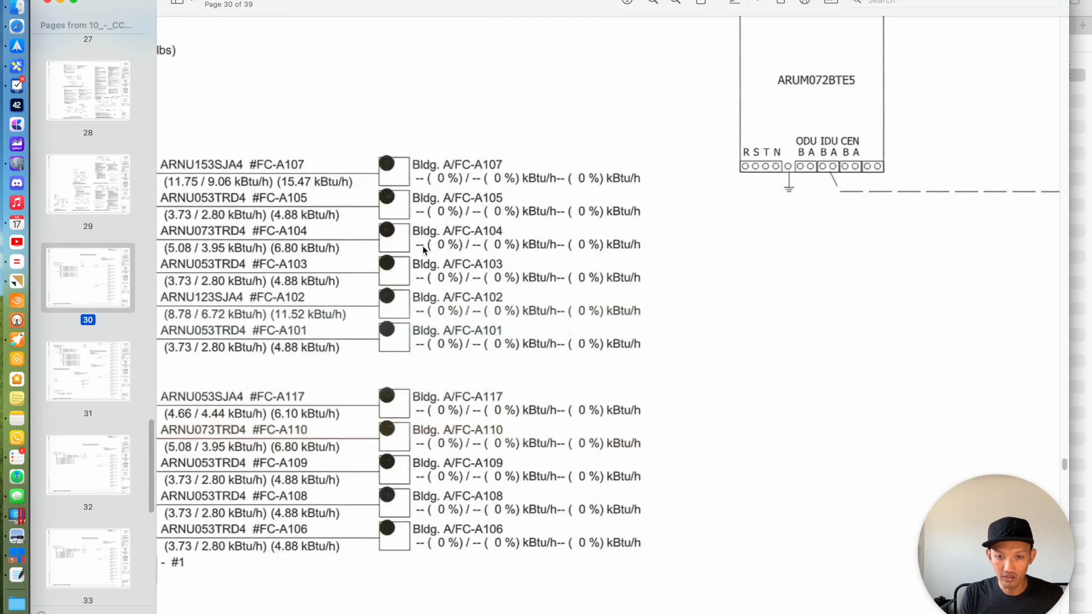
scroll(424, 244, down, 5)
scroll(392, 244, down, 5)
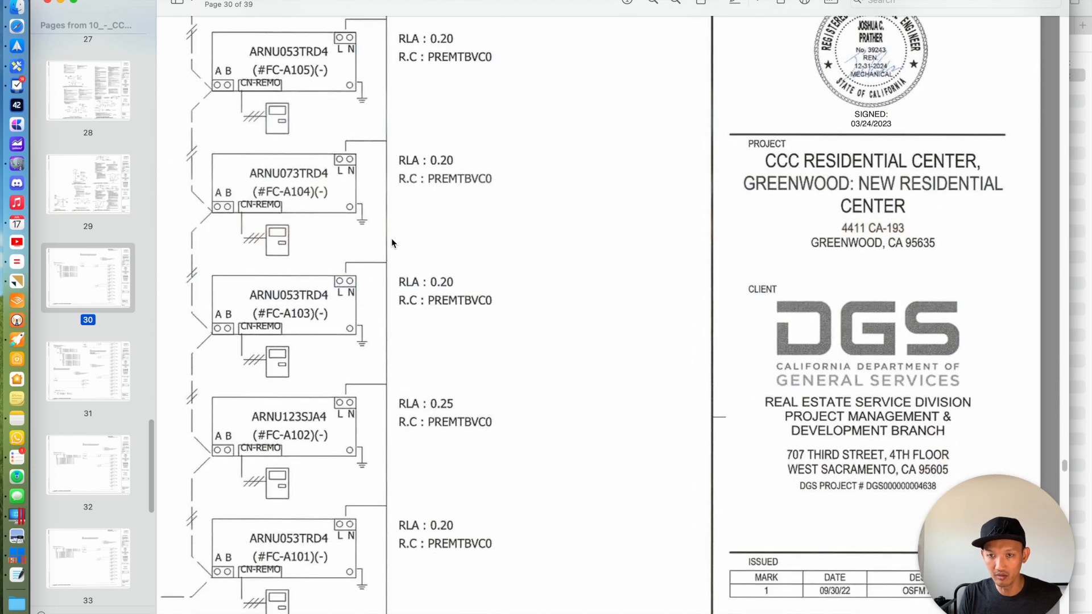
key(super+Tab)
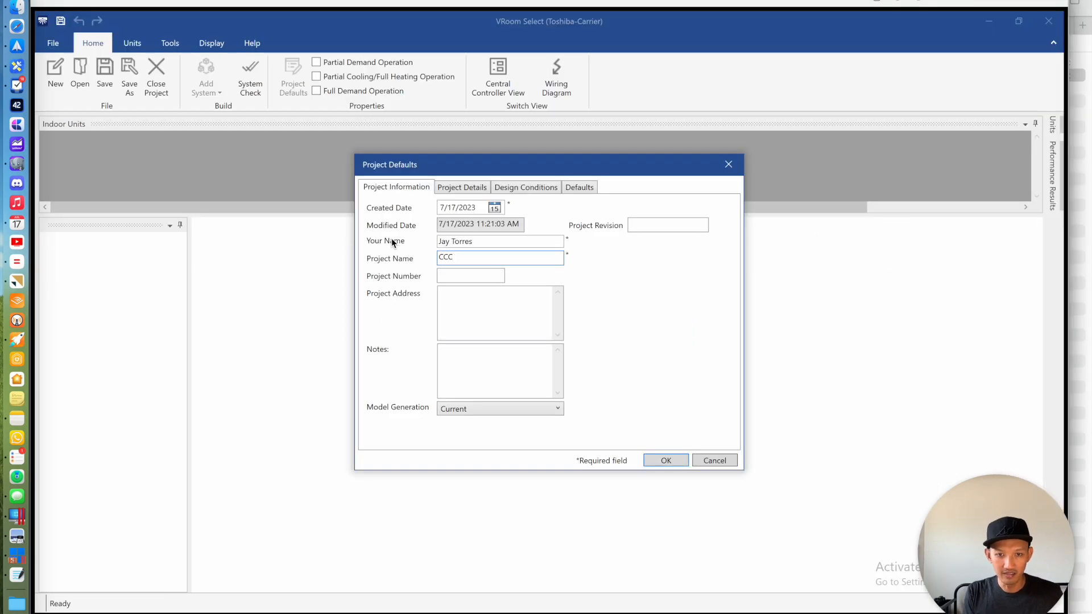
text(Greenwood )
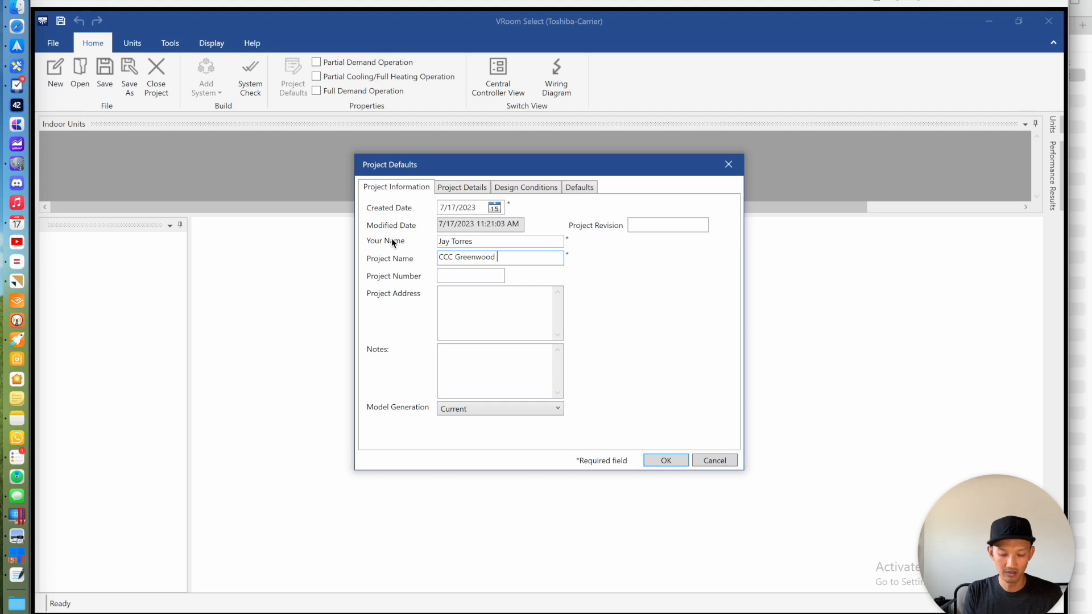
text(Center)
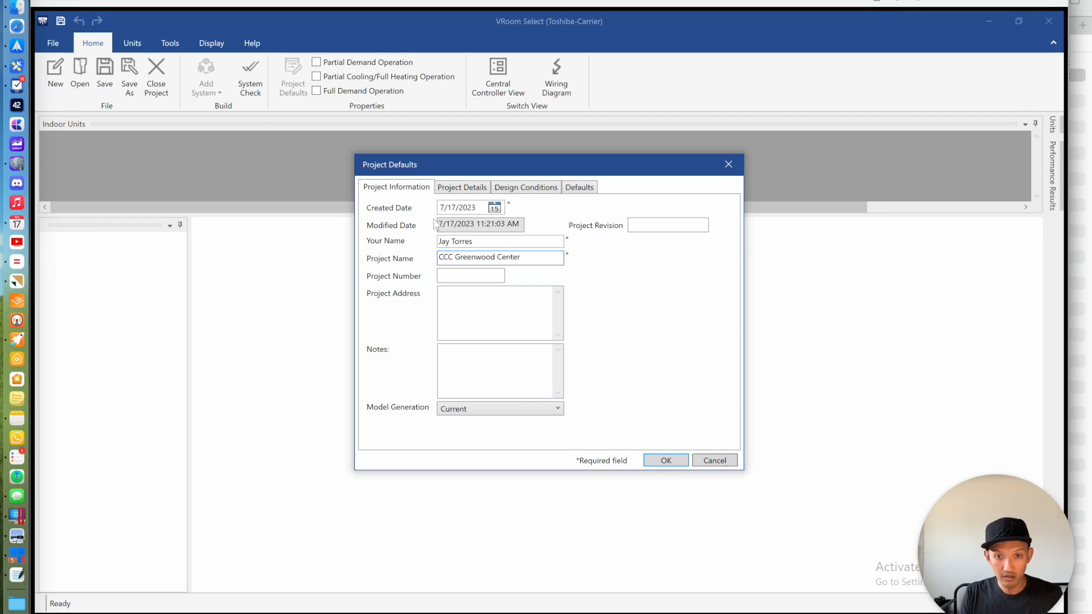
Set the state in the project's climatic design conditions to California
click(506, 190)
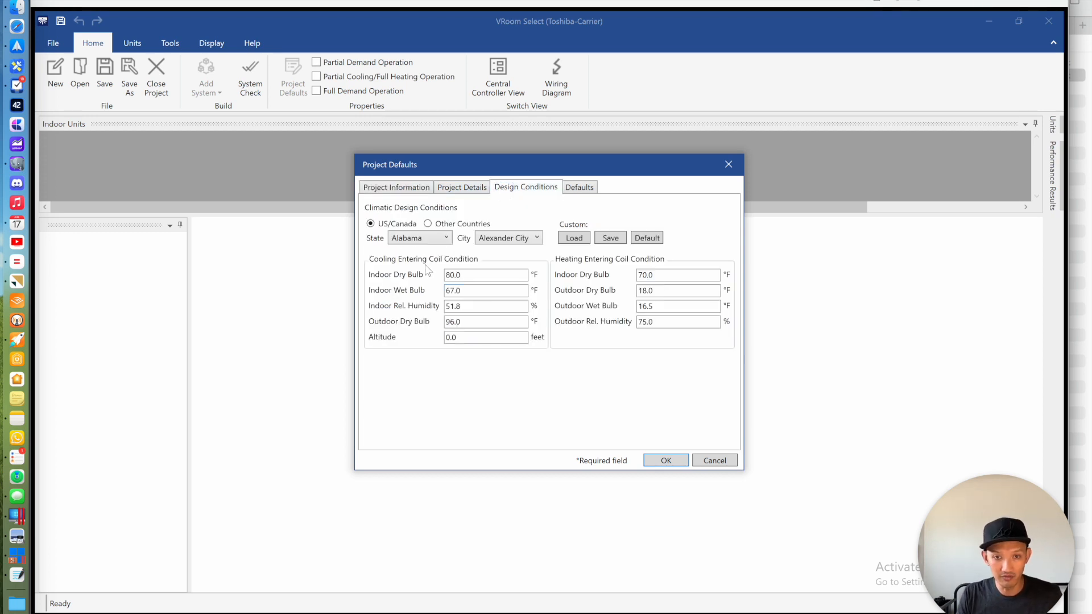
click(419, 238)
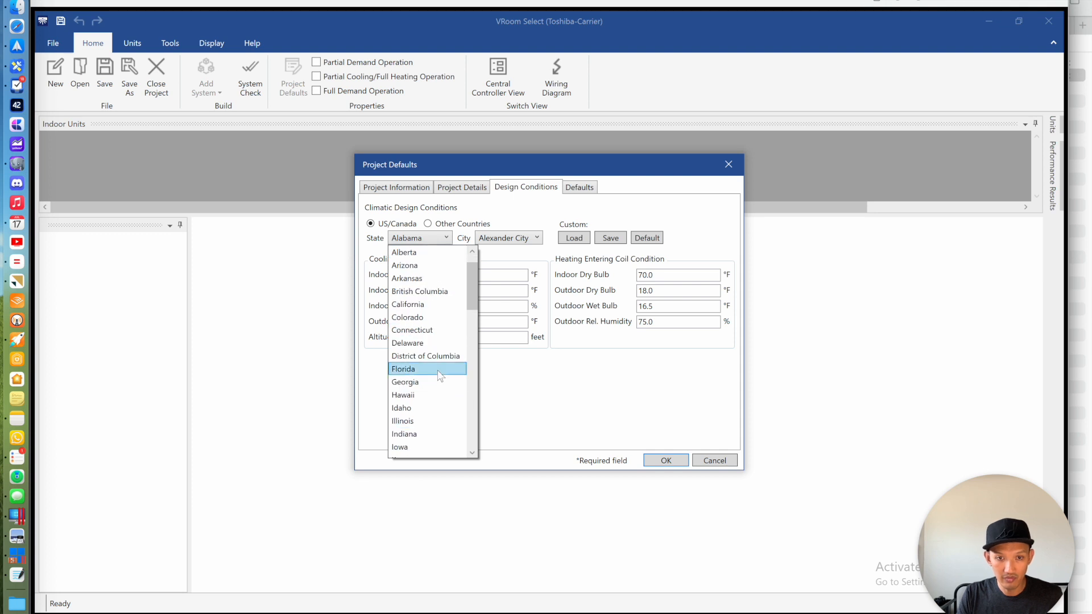
click(421, 304)
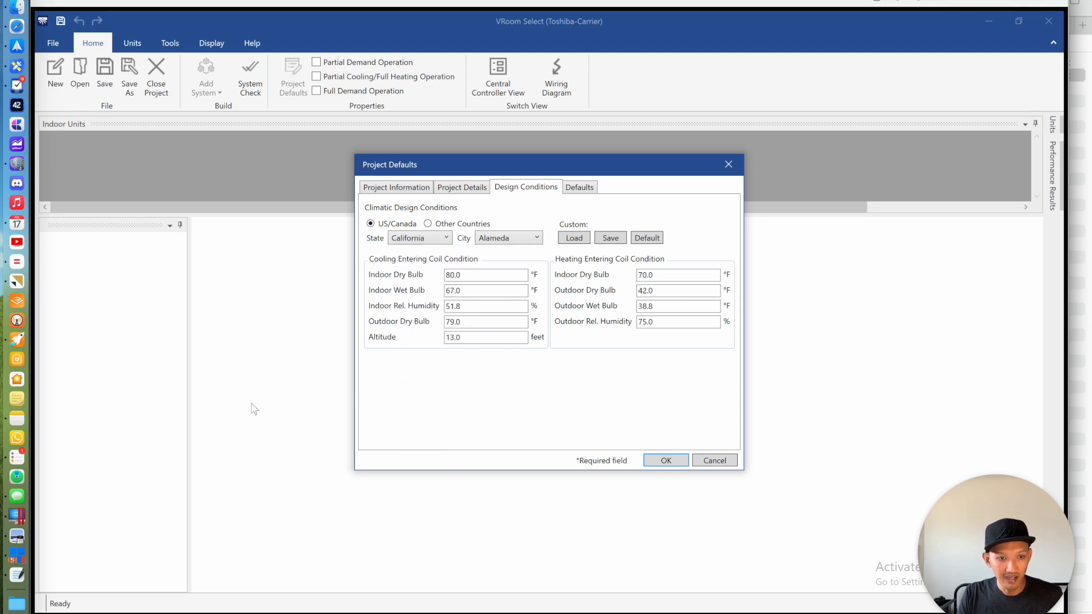
Switch to Maps and search for Greenwood CA, trying the Irvine suggestion and re-entering the state in capitals
key(alt+space)
text(maps)
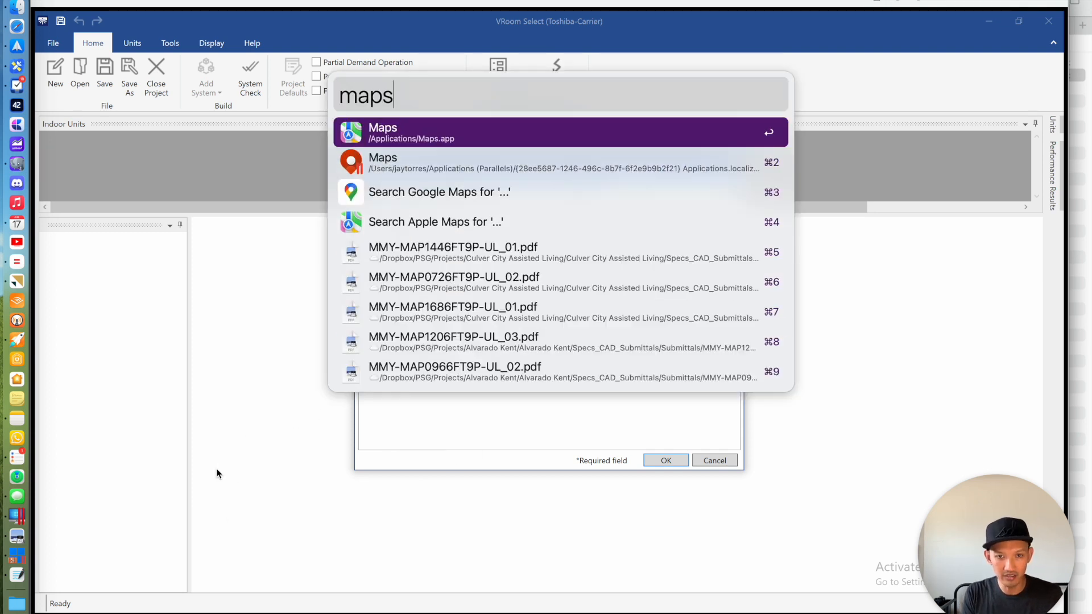
key(Return)
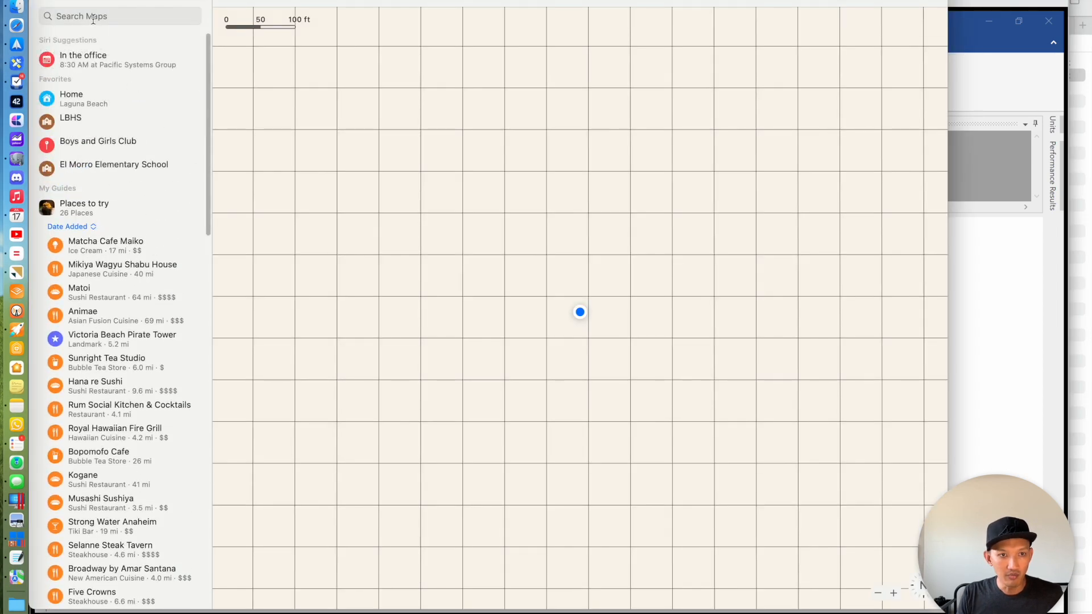
click(93, 17)
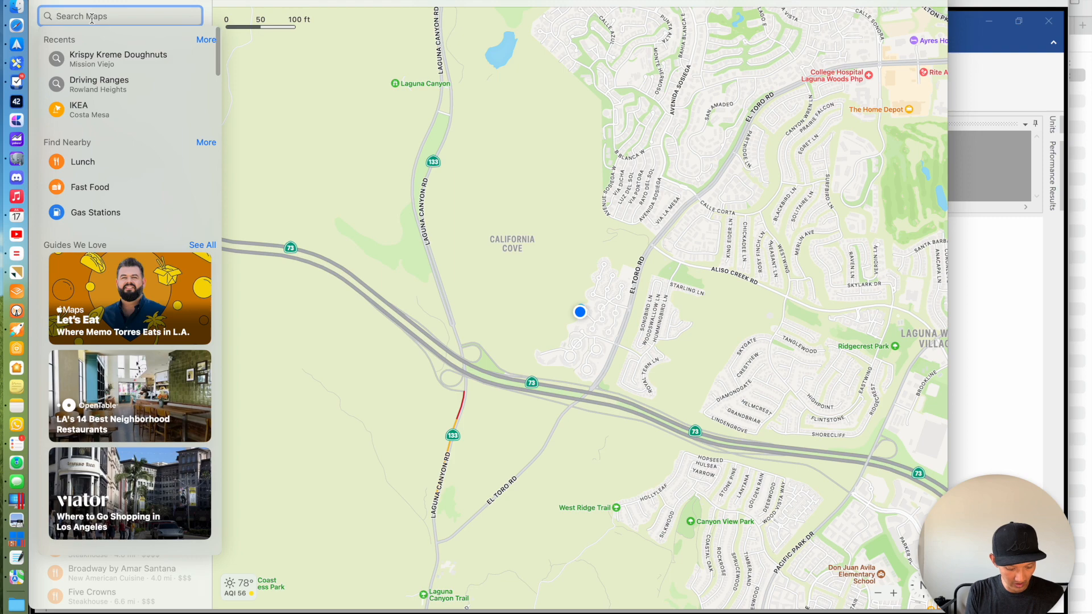
text(green)
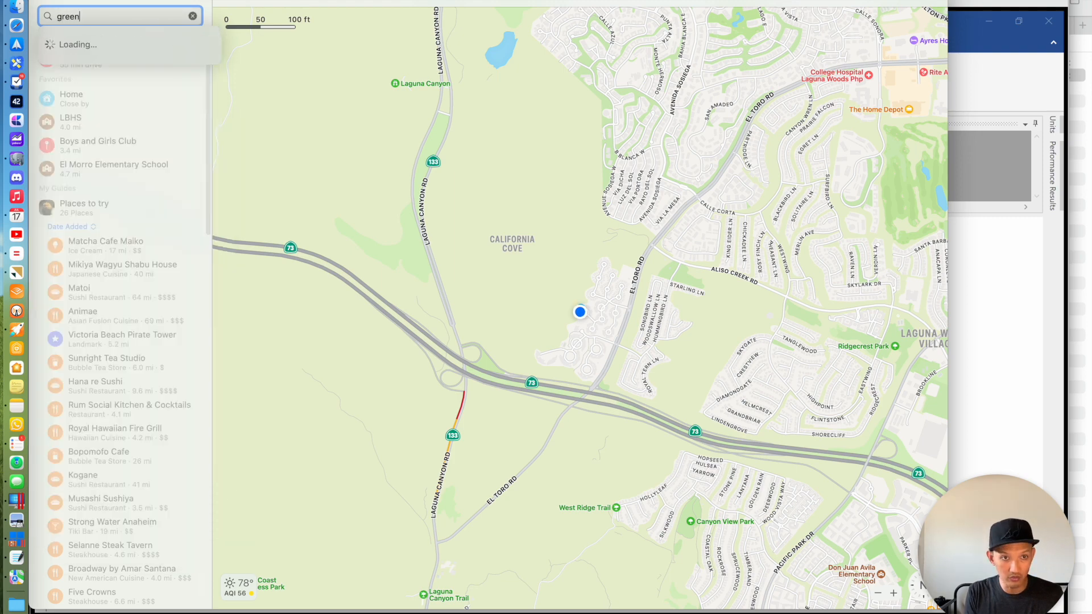
text(wood ca)
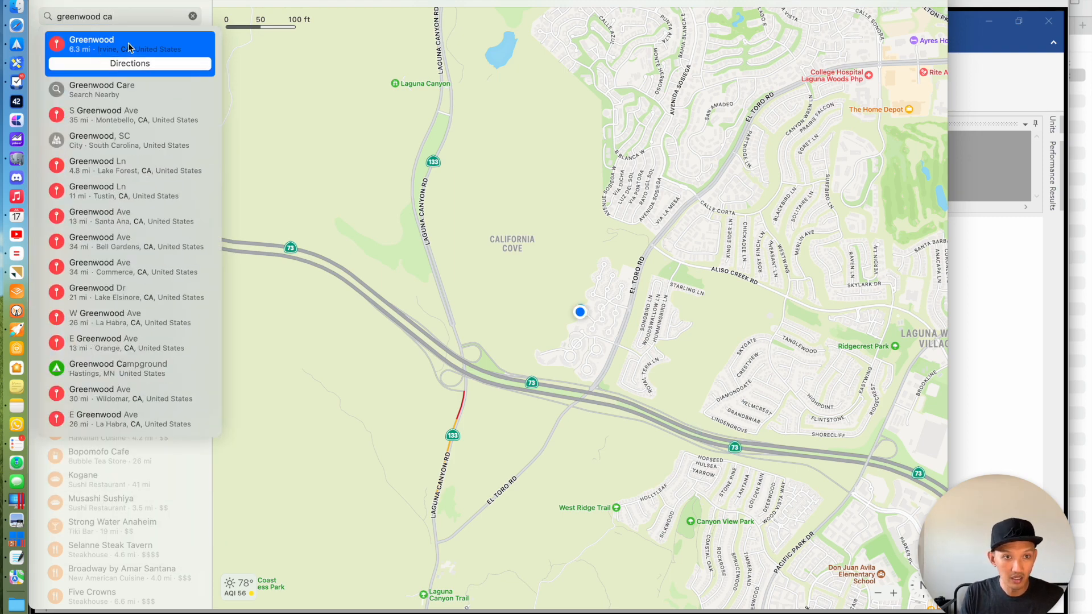
click(127, 45)
click(116, 22)
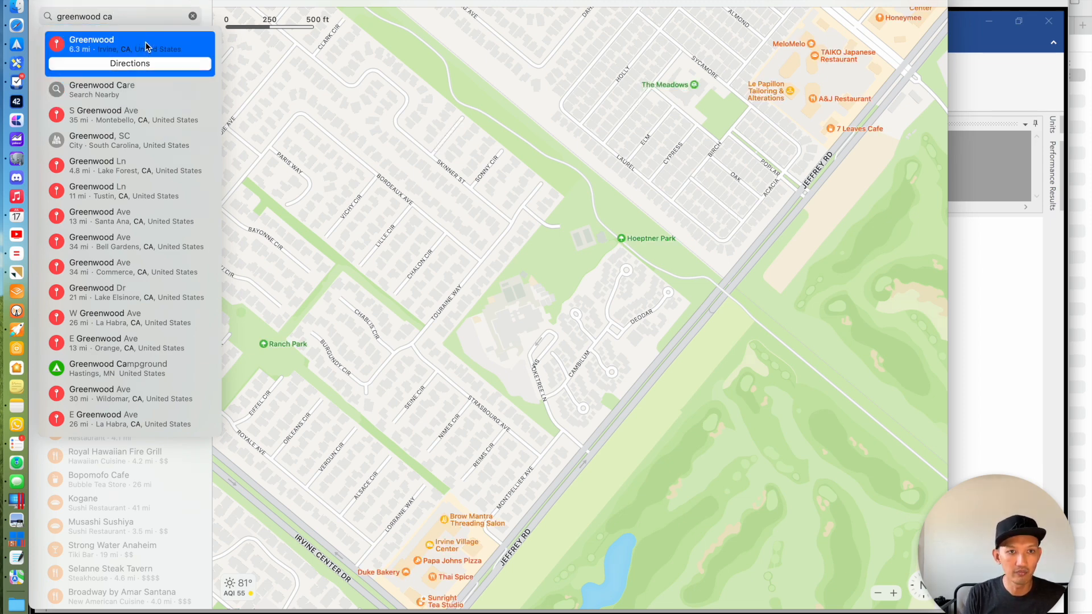
click(149, 18)
key(BackSpace)
key(BackSpace)
text(CA)
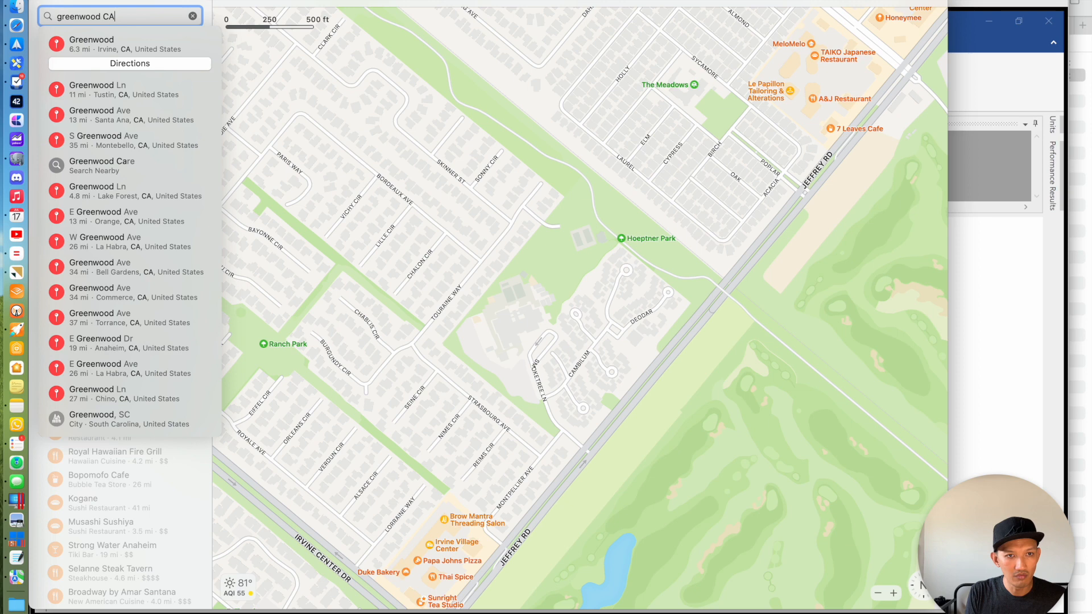
Look up the project's ZIP code in the drawing set's title block and search Maps for Greenwood CA with it
key(super+Tab)
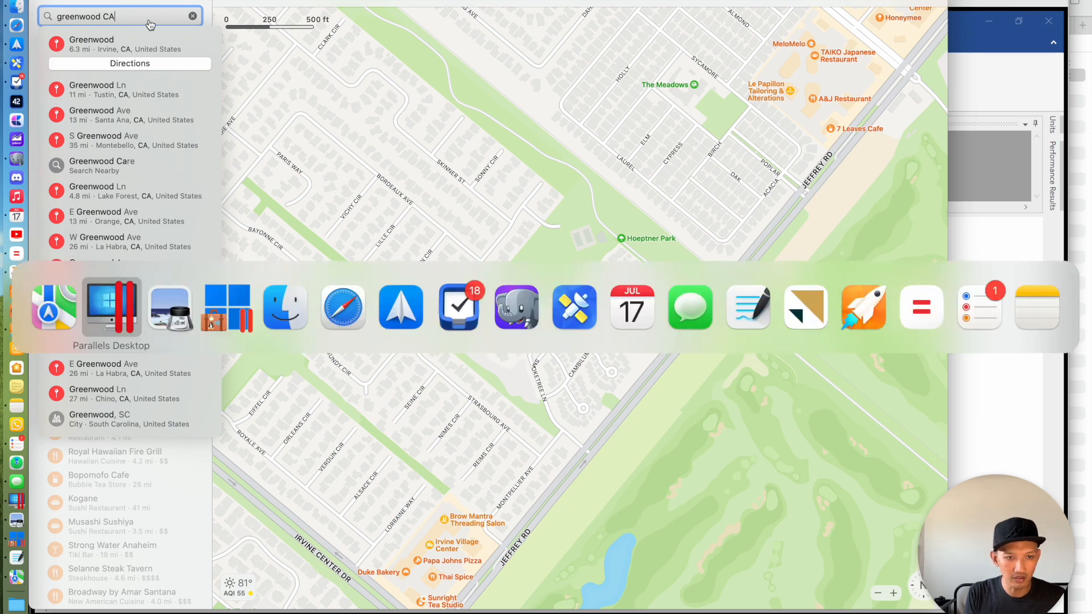
key(super+Tab)
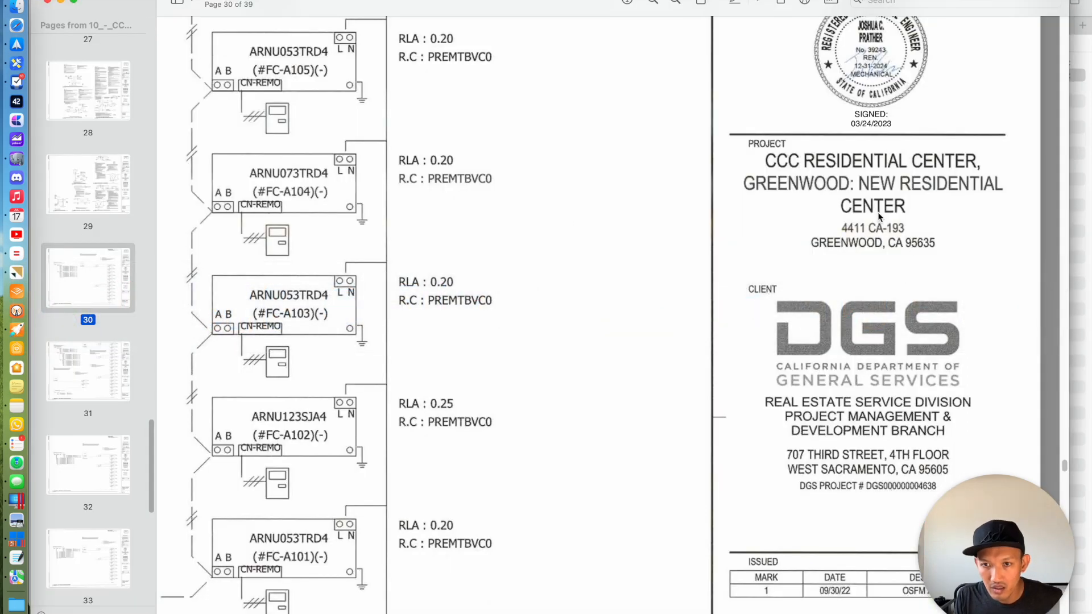
scroll(917, 252, down, 1)
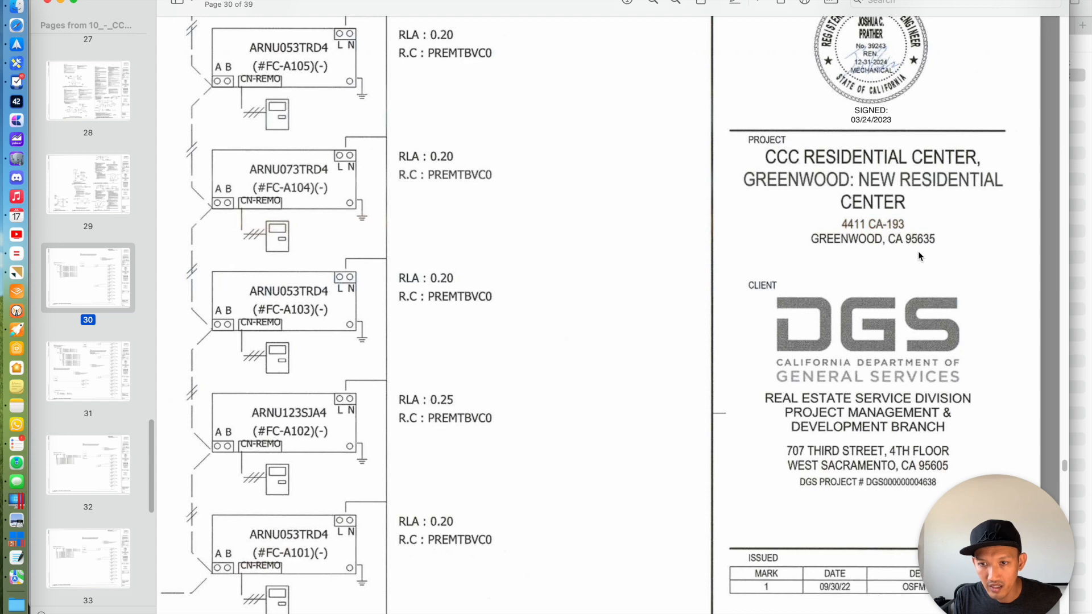
key(super+Tab)
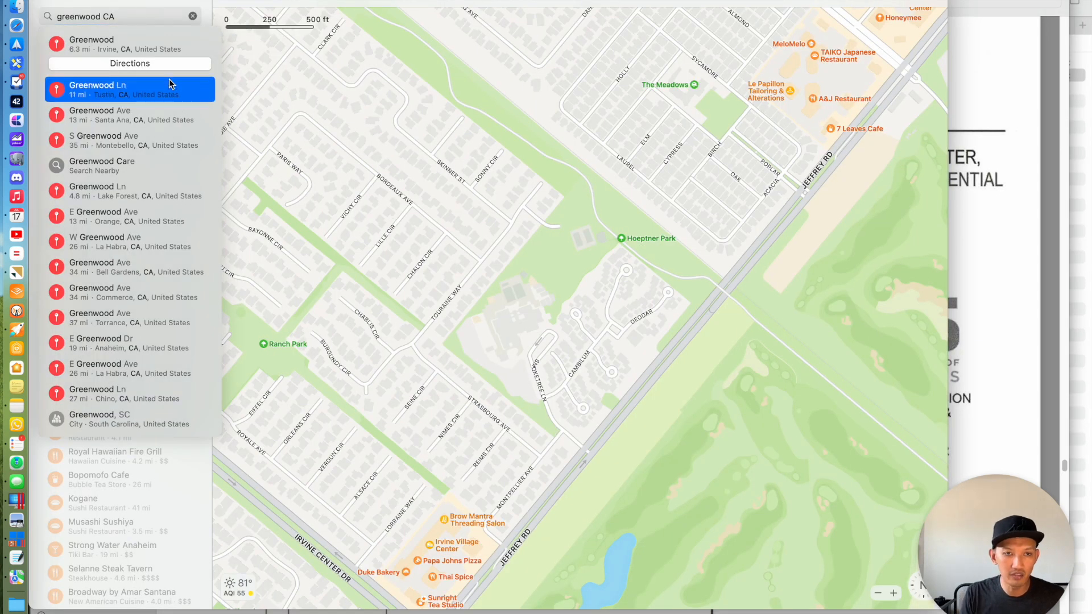
click(137, 17)
text(9)
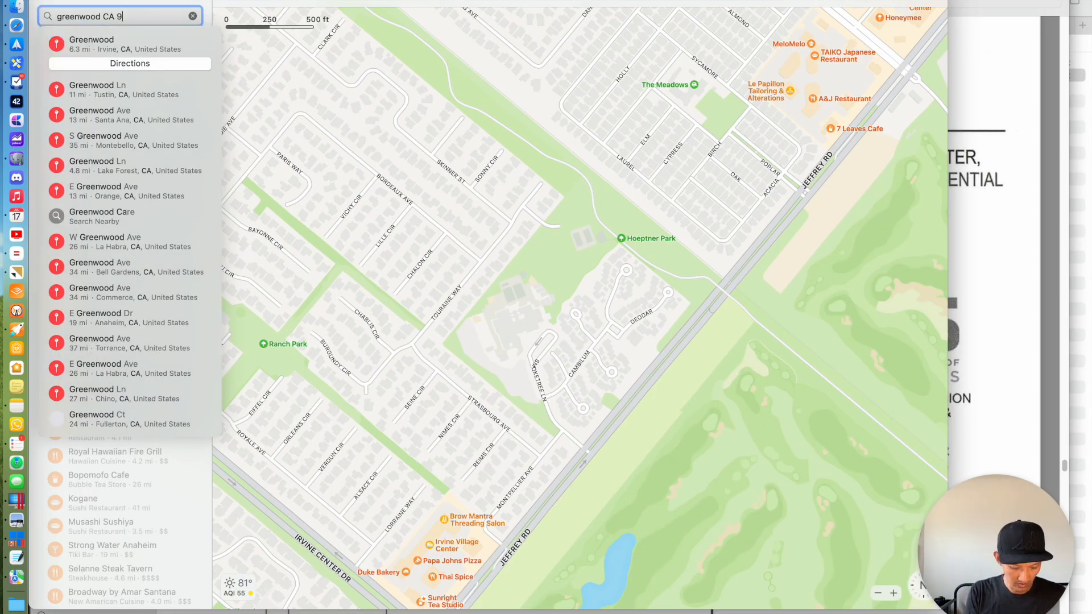
text(5635)
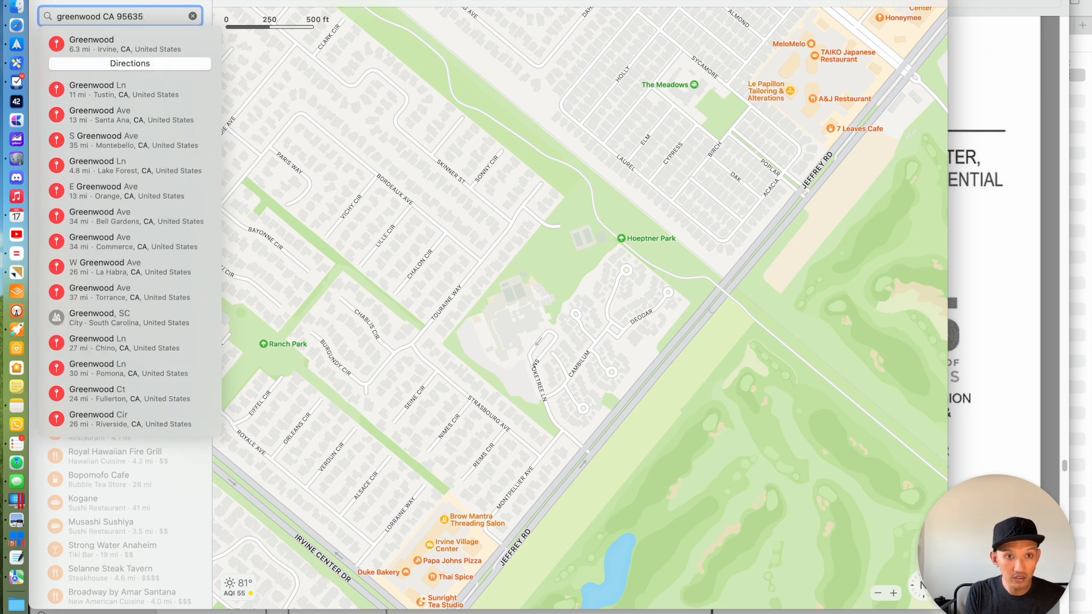
key(Return)
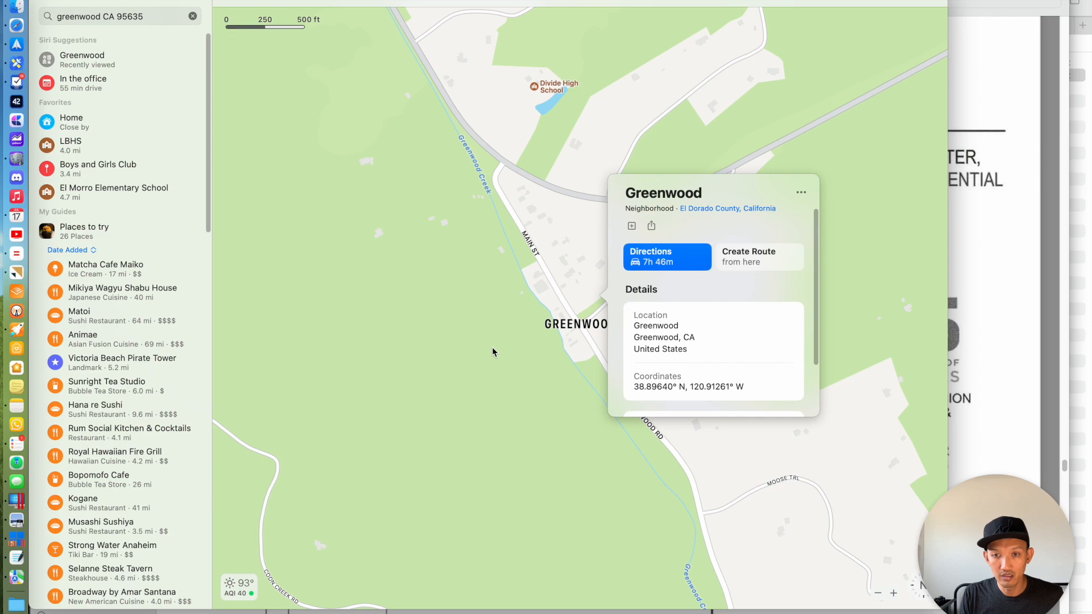
Examine the wider area around Greenwood on the map for nearby cities
click(493, 352)
key(super+minus)
key(super+minus)
key(super+minus)
key(super+minus)
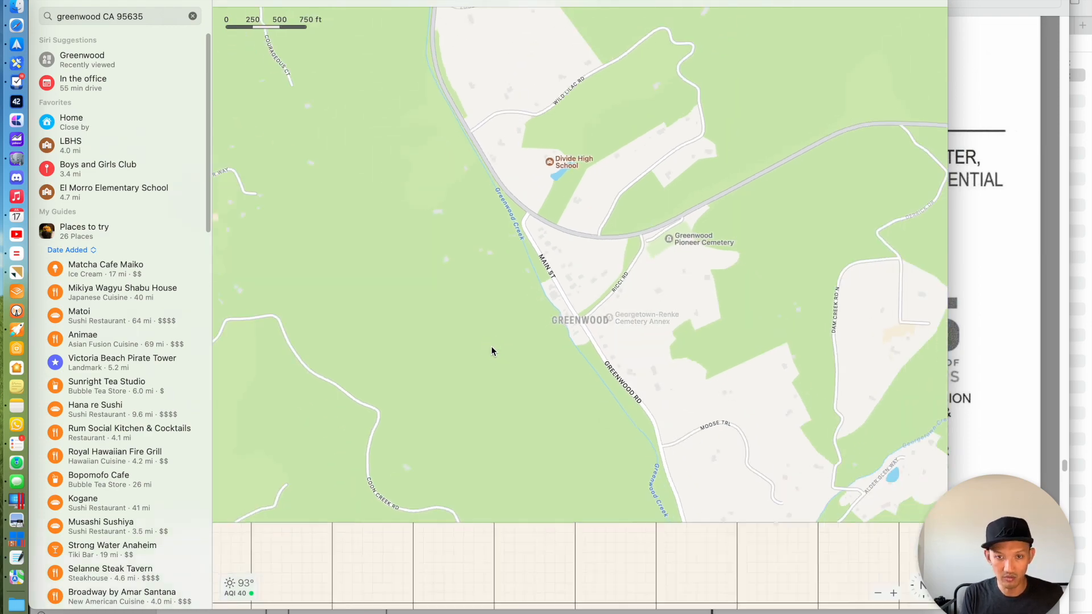
key(super+minus)
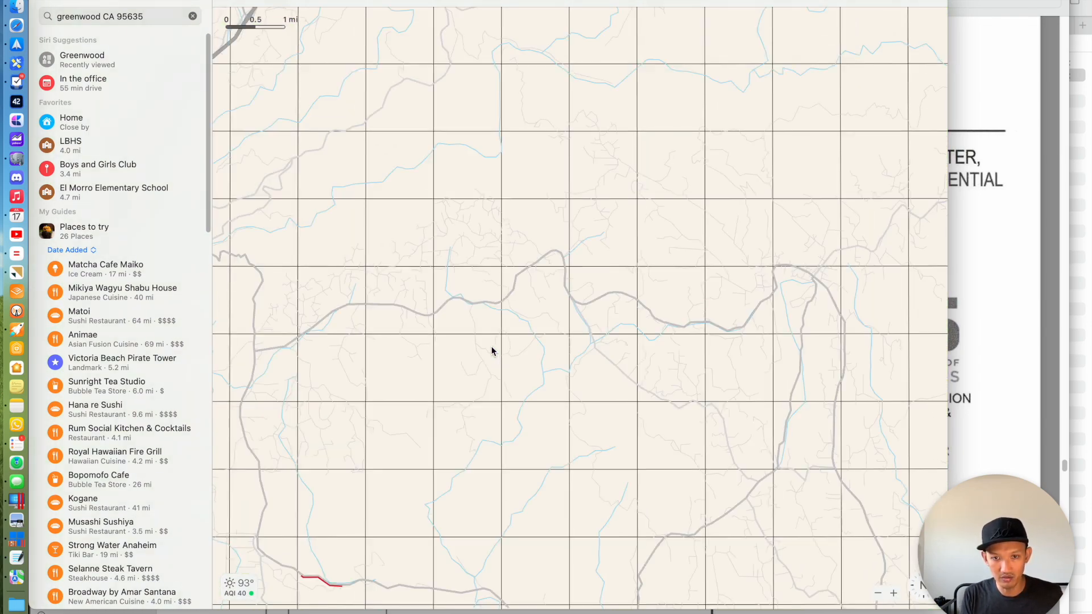
scroll(493, 347, left, 6)
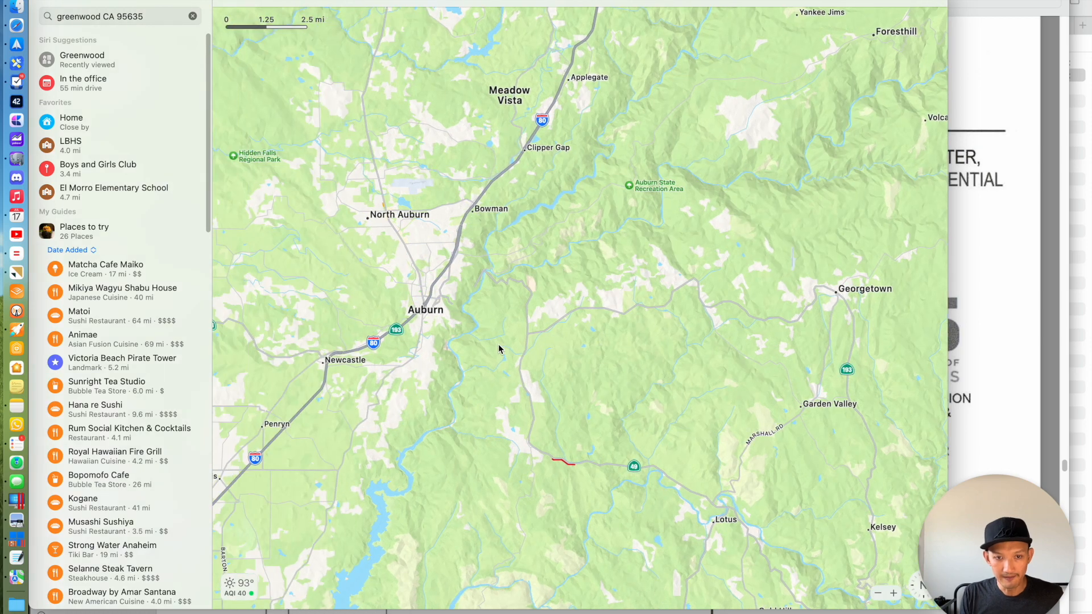
Survey the map farther south and repeat the Greenwood ZIP code search to return to the project location
scroll(512, 356, down, 15)
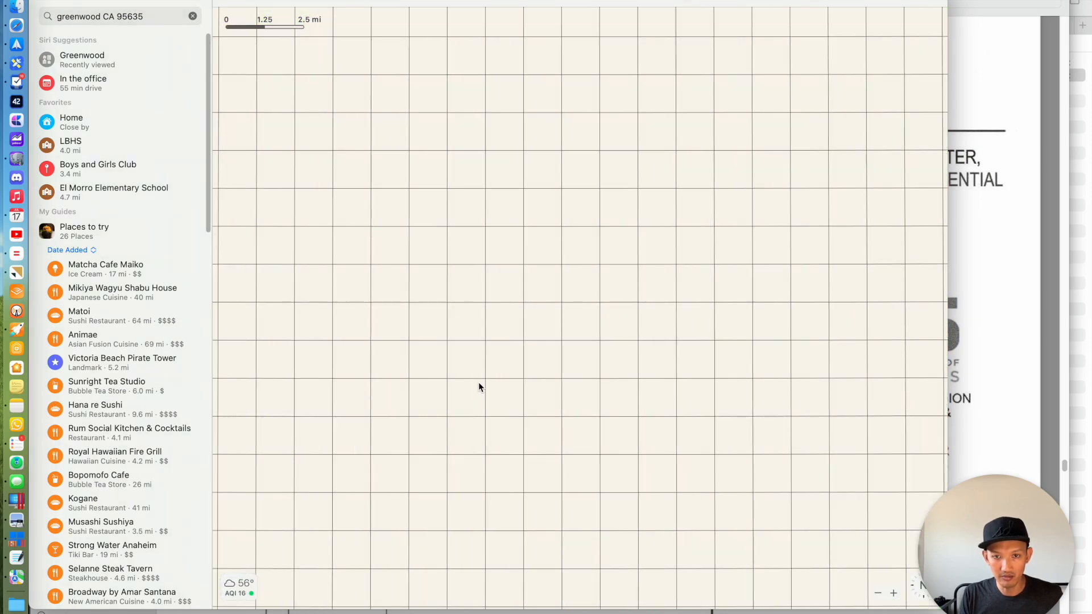
scroll(562, 292, up, 3)
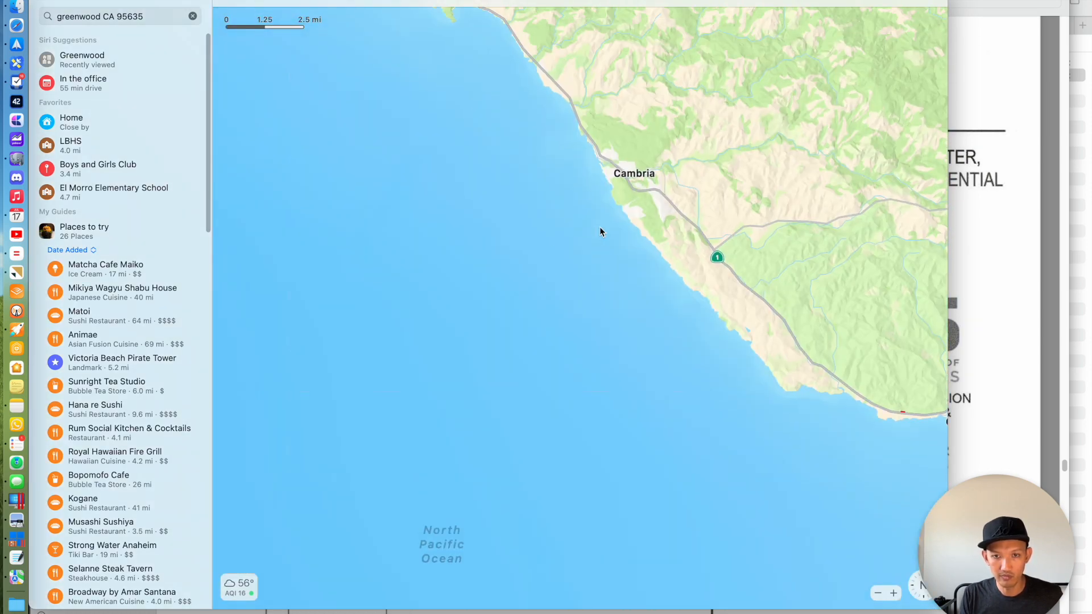
drag(599, 229, 305, 546)
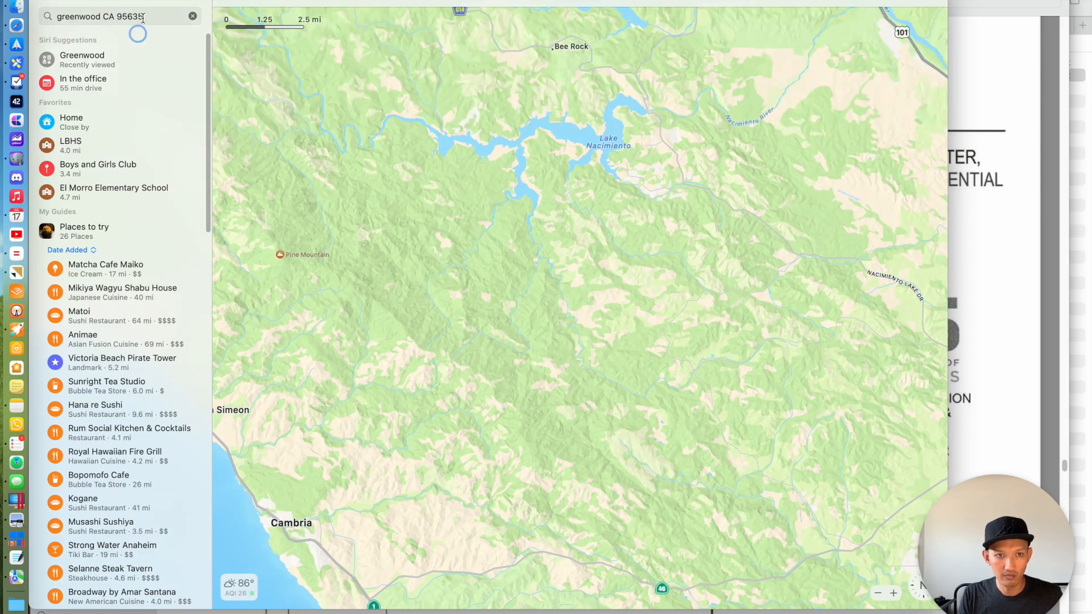
click(135, 17)
key(Return)
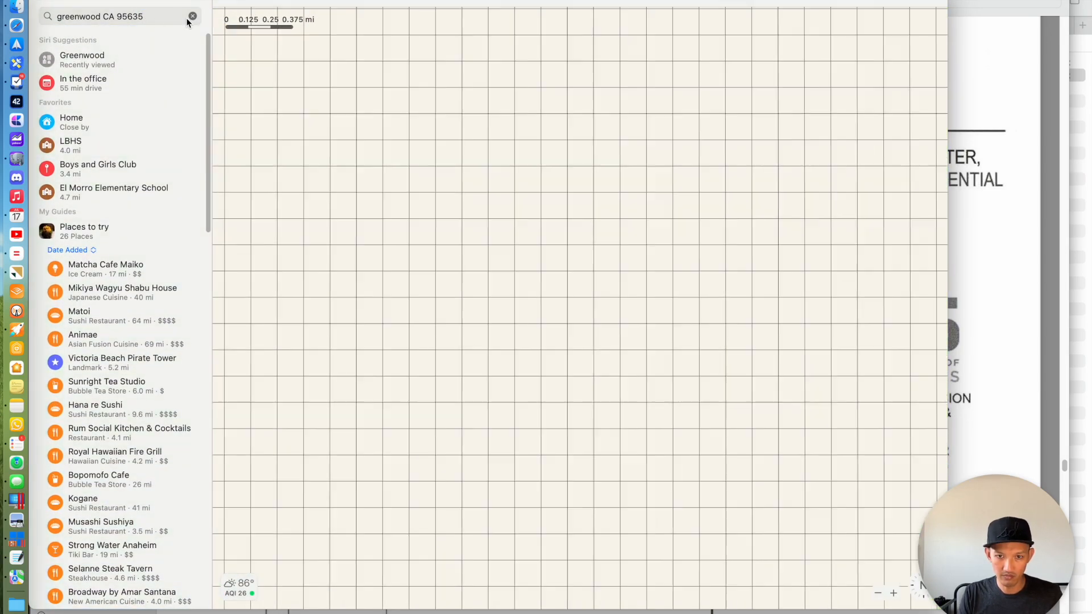
Survey the map around Greenwood as far as Sacramento for the nearest larger cities
key(super+minus)
key(super+minus)
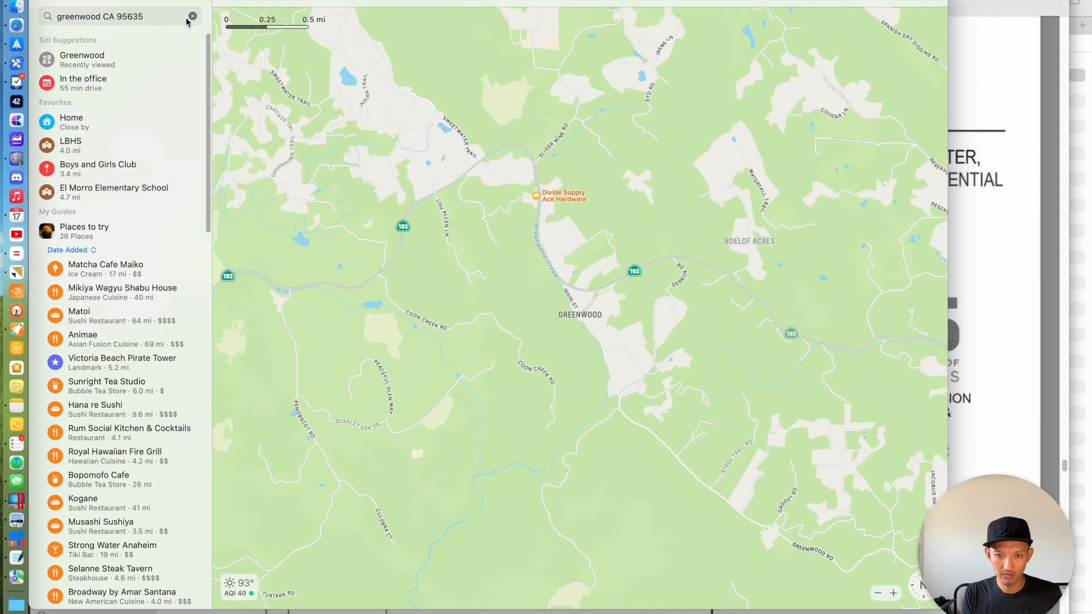
key(super+minus)
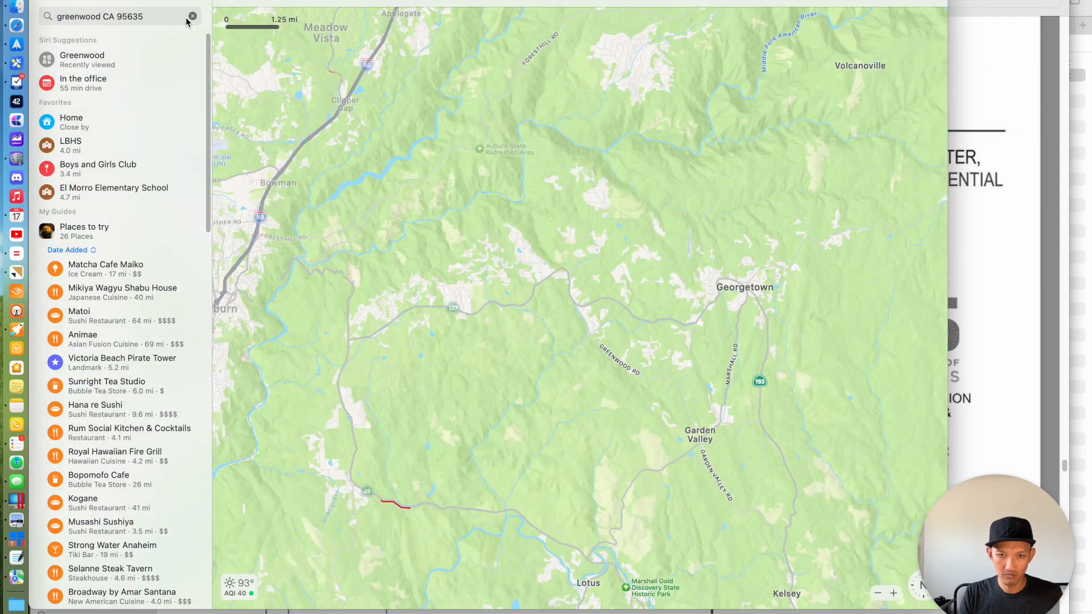
drag(312, 267, 600, 206)
key(super+minus)
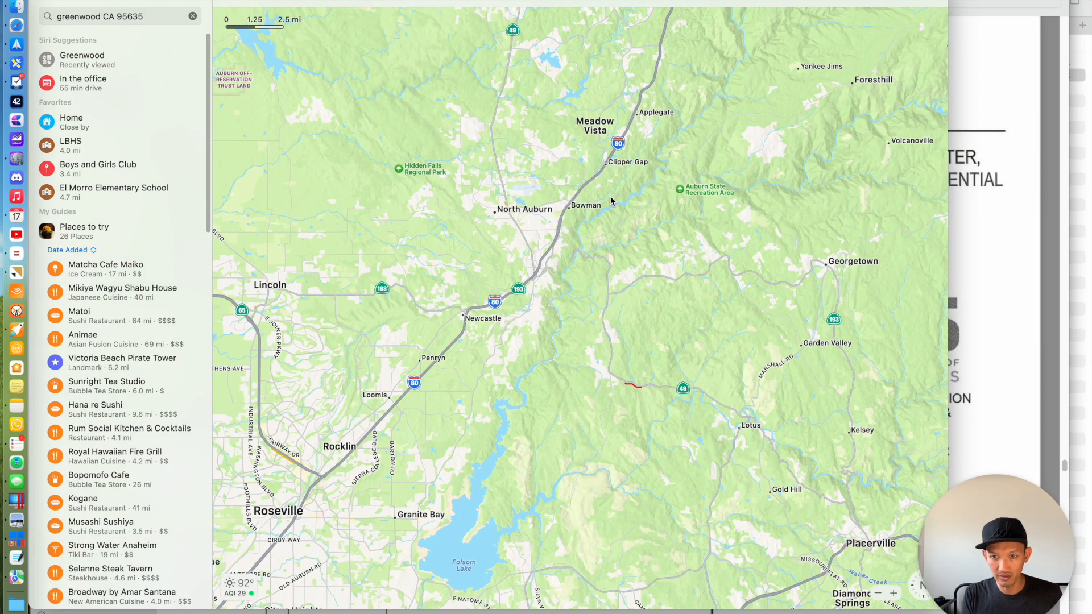
scroll(611, 198, down, 3)
drag(688, 314, 671, 284)
Switch to VRoom Select and check the California city list for a location near Greenwood
key(super+Tab)
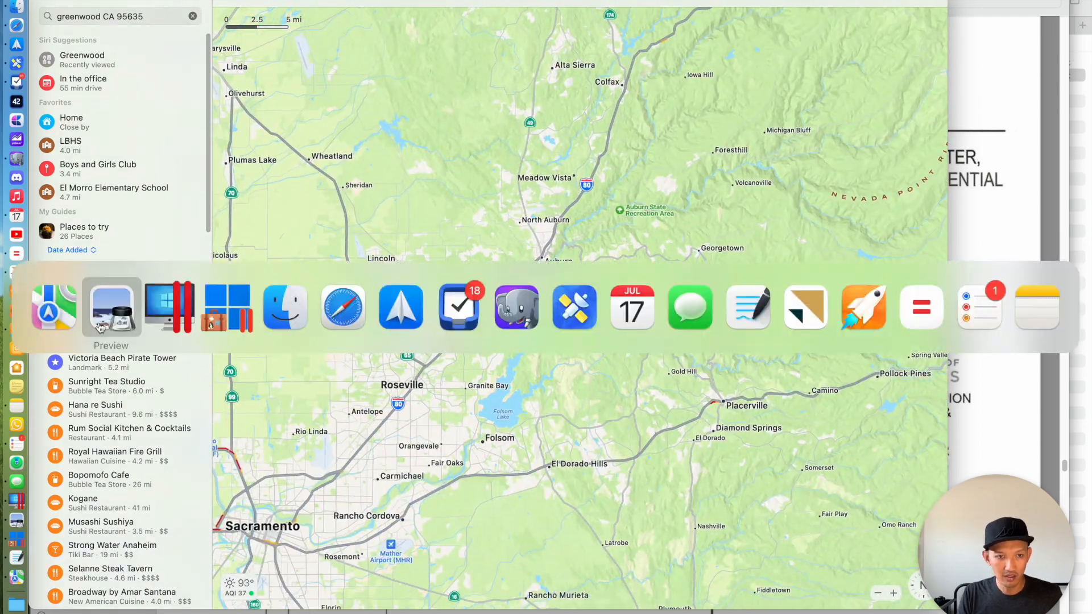
click(153, 309)
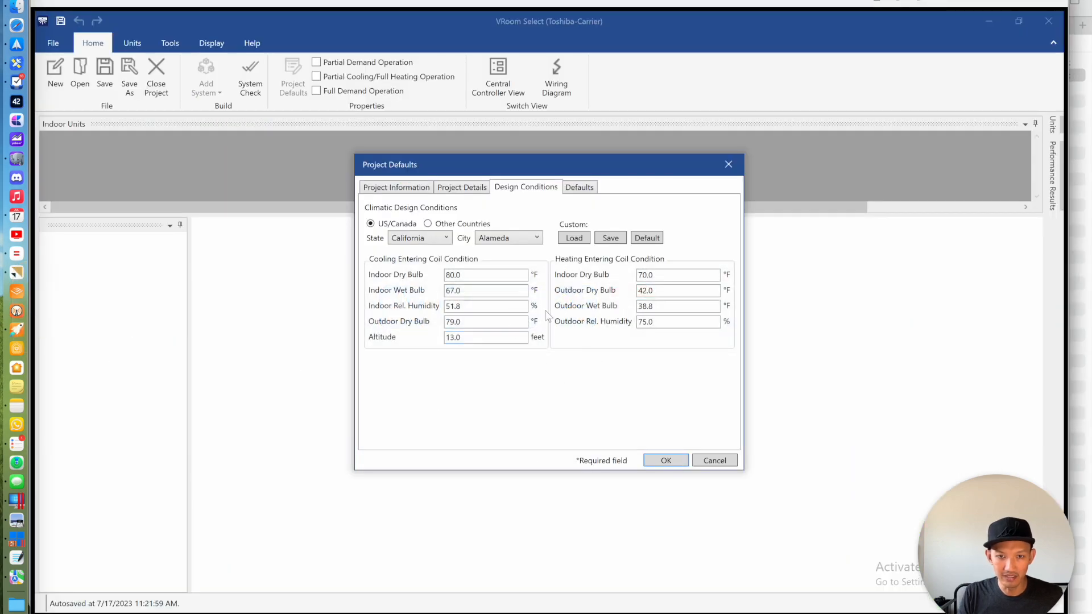
click(519, 239)
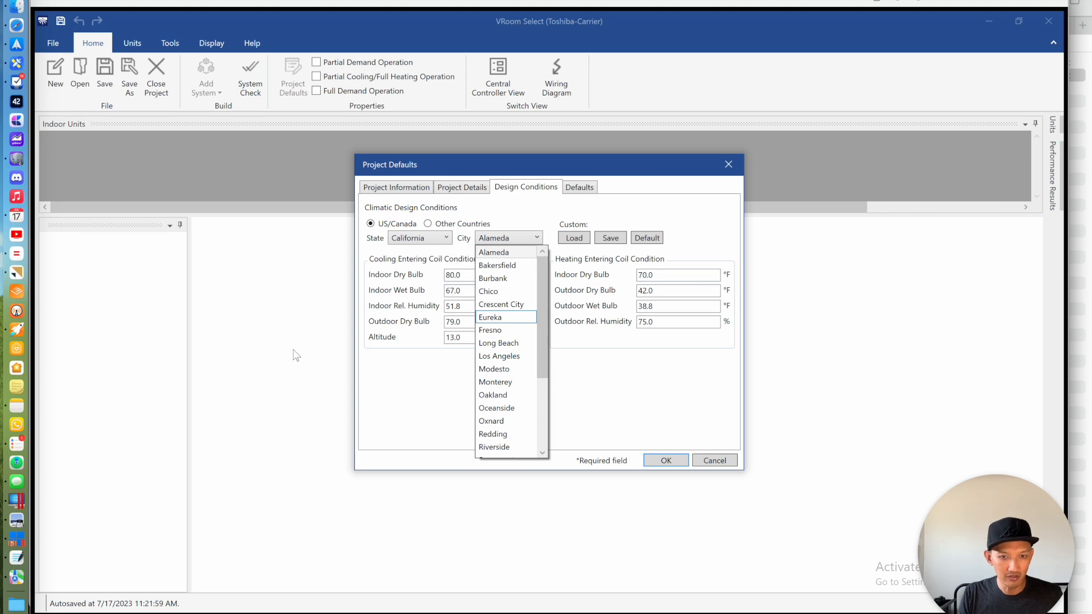
click(419, 390)
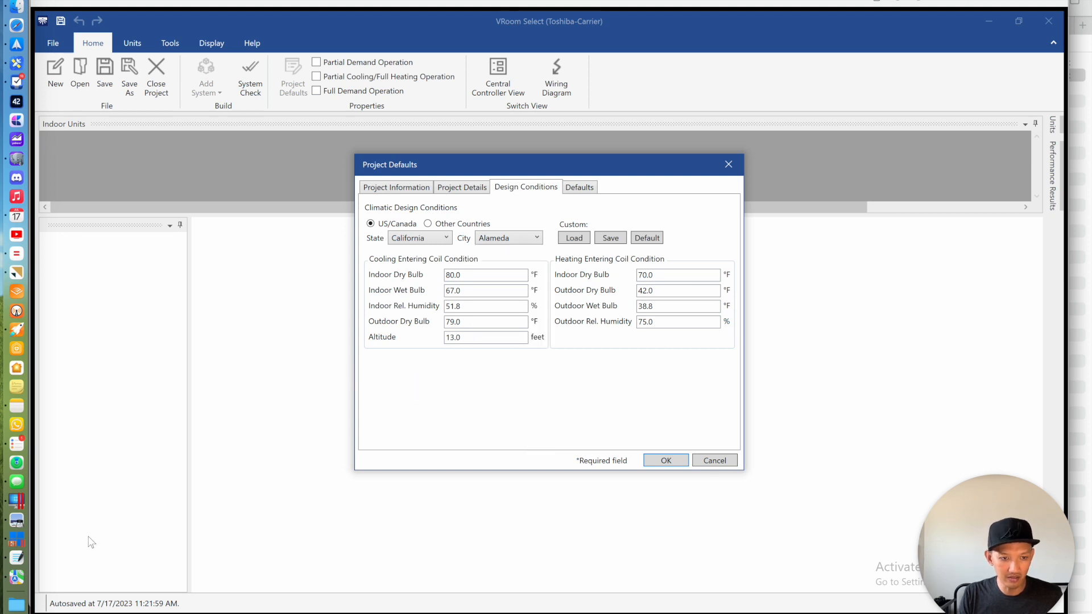
Switch to the drawing set in Preview and check the VRF and energy recovery schedules on page 25 for design conditions
click(16, 519)
scroll(114, 182, up, 3)
scroll(114, 182, up, 10)
scroll(116, 304, down, 10)
scroll(117, 289, down, 5)
click(101, 357)
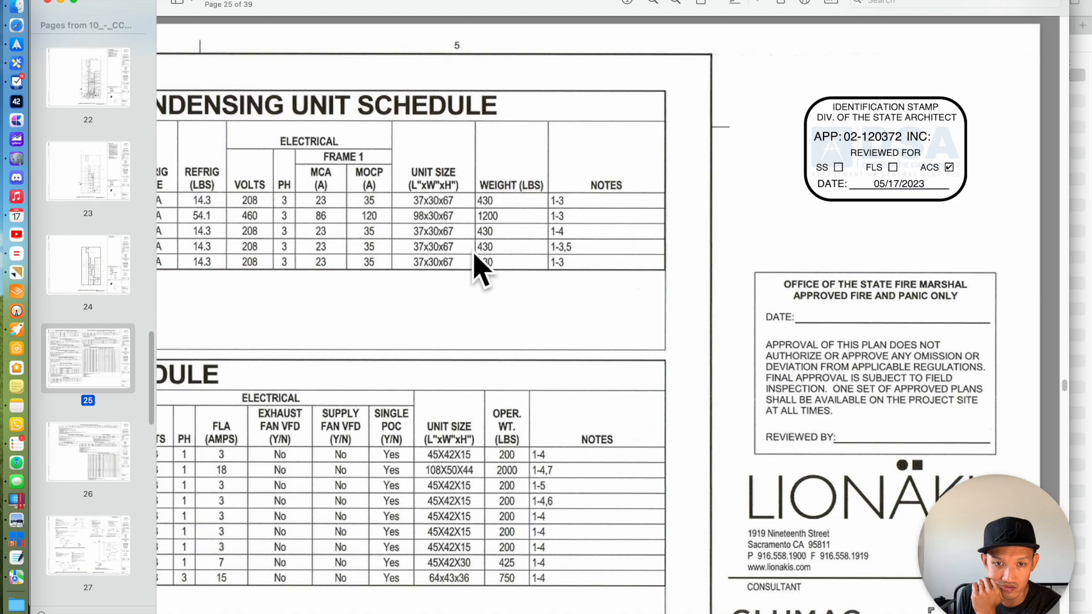
scroll(475, 255, left, 10)
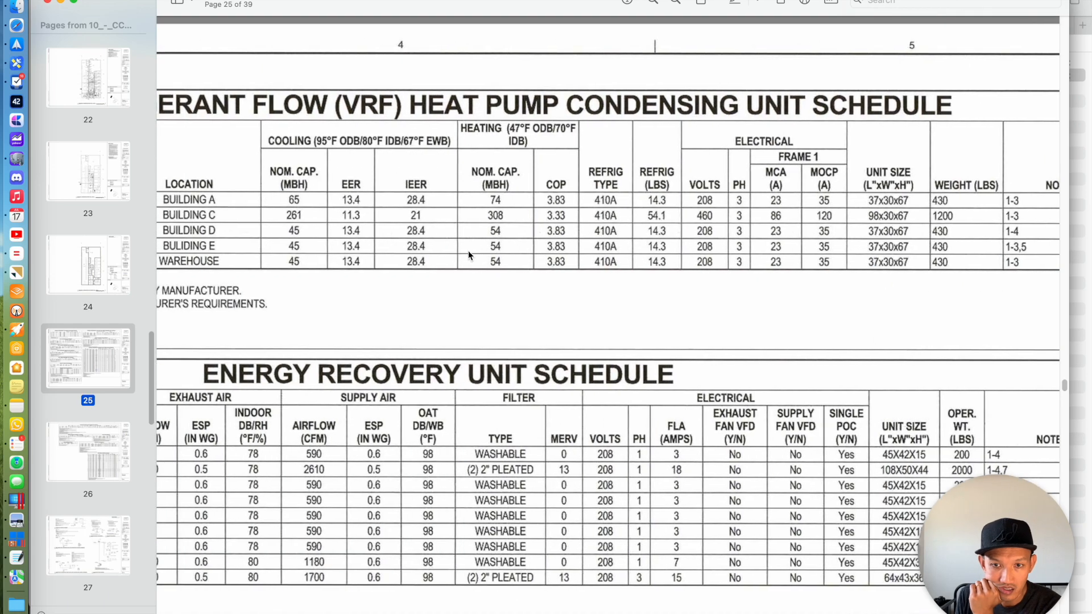
scroll(455, 257, down, 5)
scroll(439, 258, right, 10)
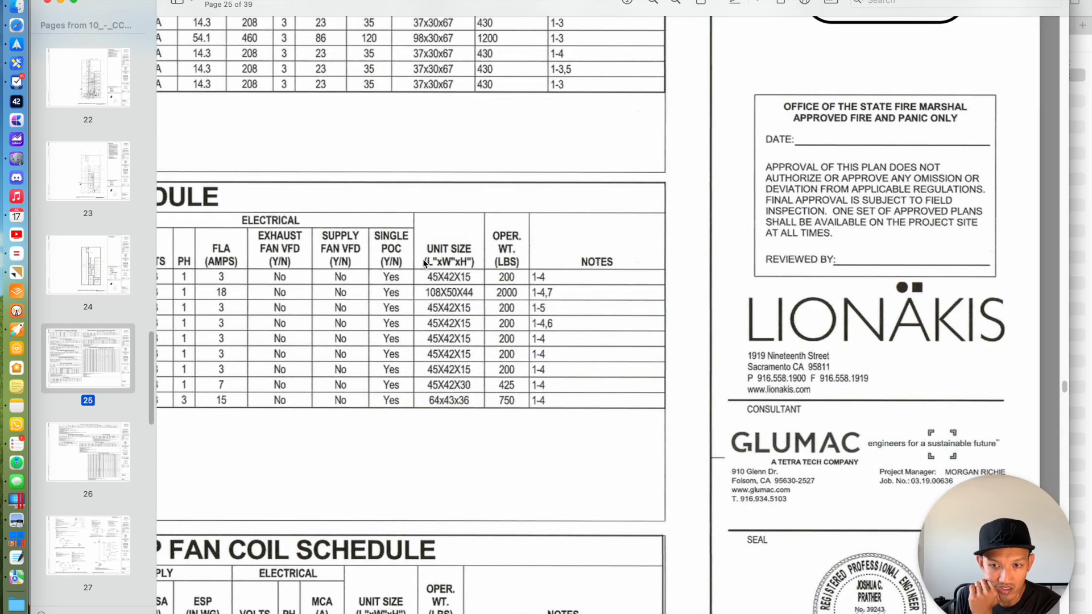
scroll(424, 261, down, 5)
scroll(511, 267, left, 10)
scroll(603, 277, down, 5)
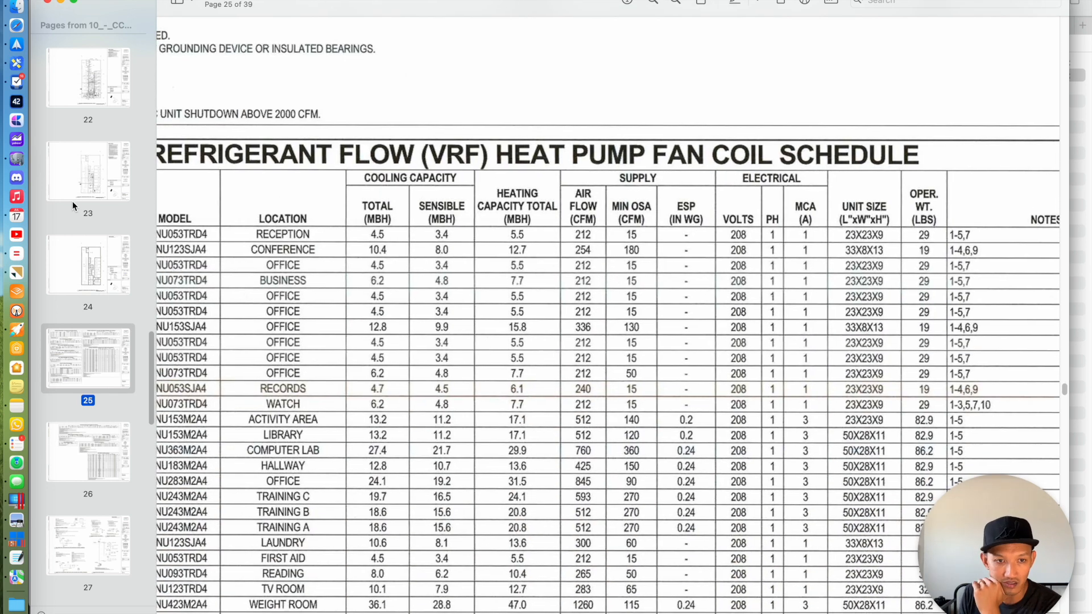
Check the mechanical legend and drawing list on page 1 for the project's design conditions
scroll(79, 210, up, 20)
click(86, 70)
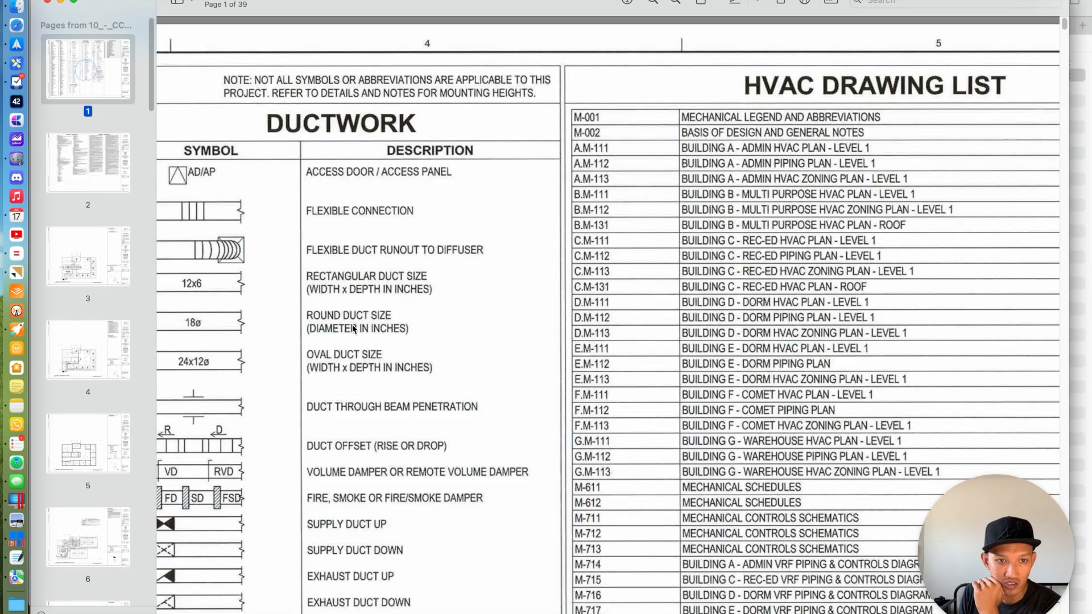
scroll(635, 331, right, 5)
scroll(635, 331, down, 15)
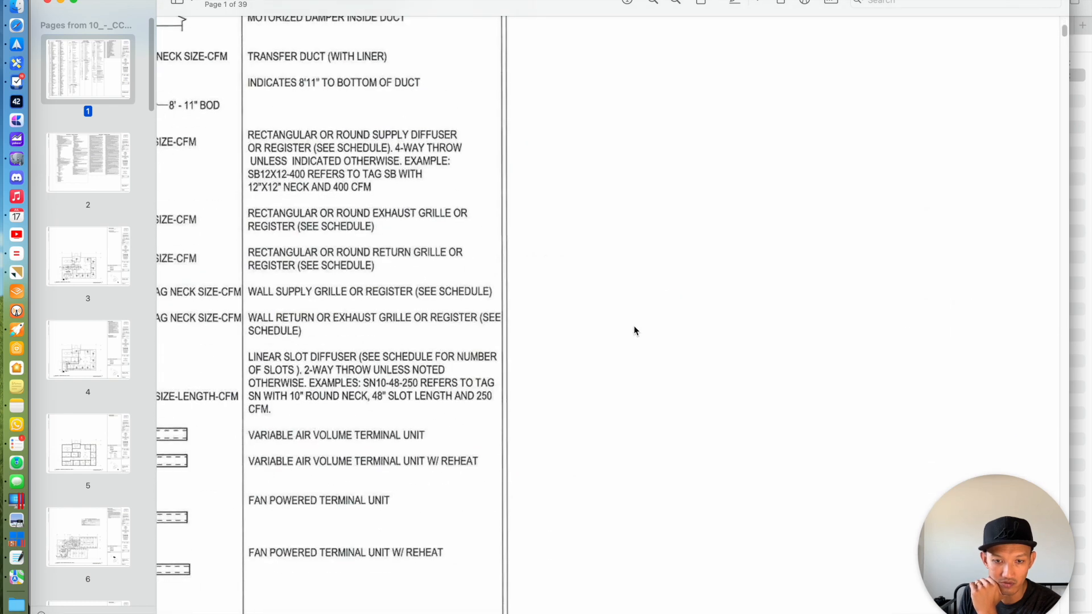
scroll(622, 333, left, 15)
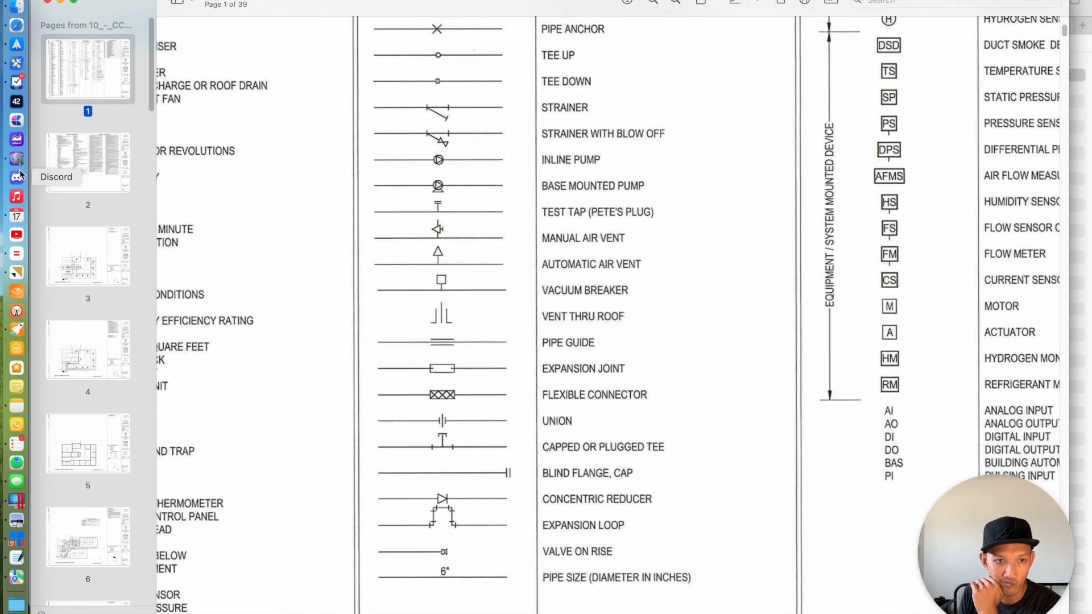
Find the outdoor design conditions under Design Criteria on page 2 of the drawing set
click(88, 162)
scroll(507, 216, up, 2)
scroll(532, 214, left, 10)
scroll(530, 216, right, 6)
scroll(535, 228, down, 10)
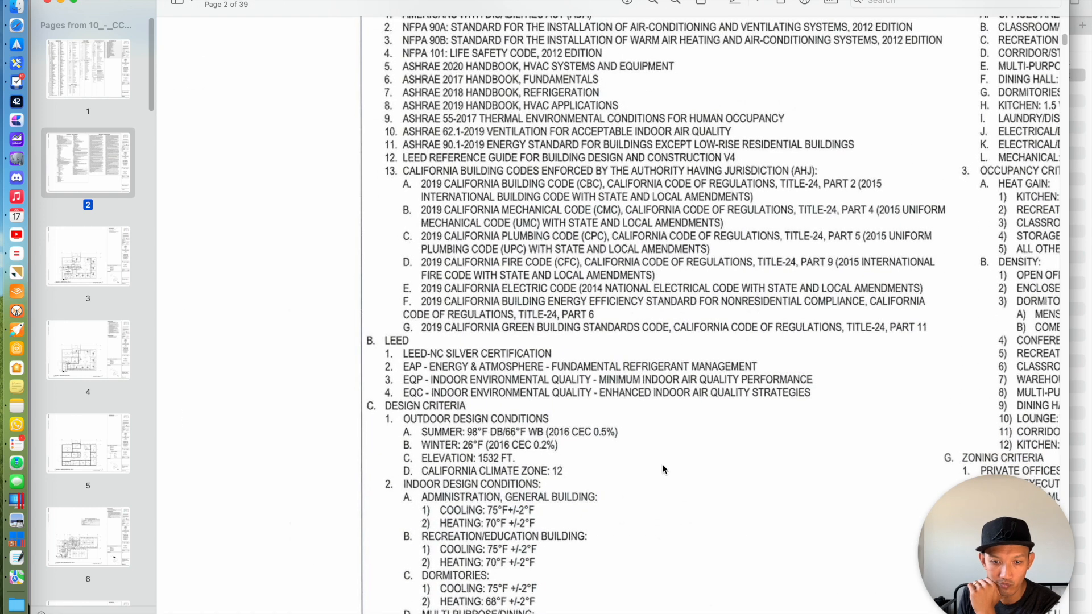
scroll(433, 364, down, 3)
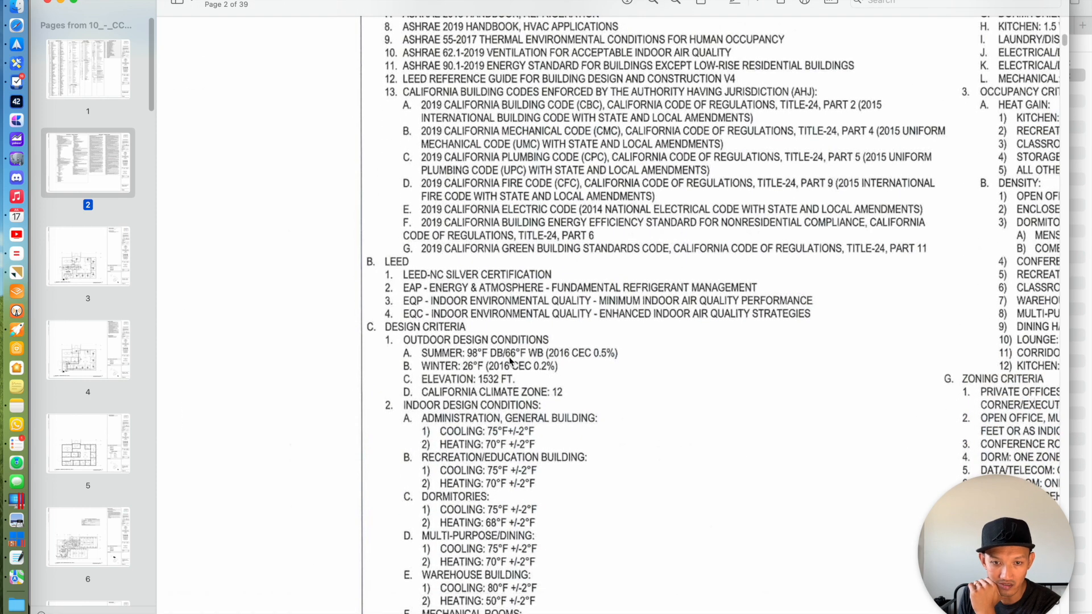
scroll(509, 357, right, 3)
key(super+plus)
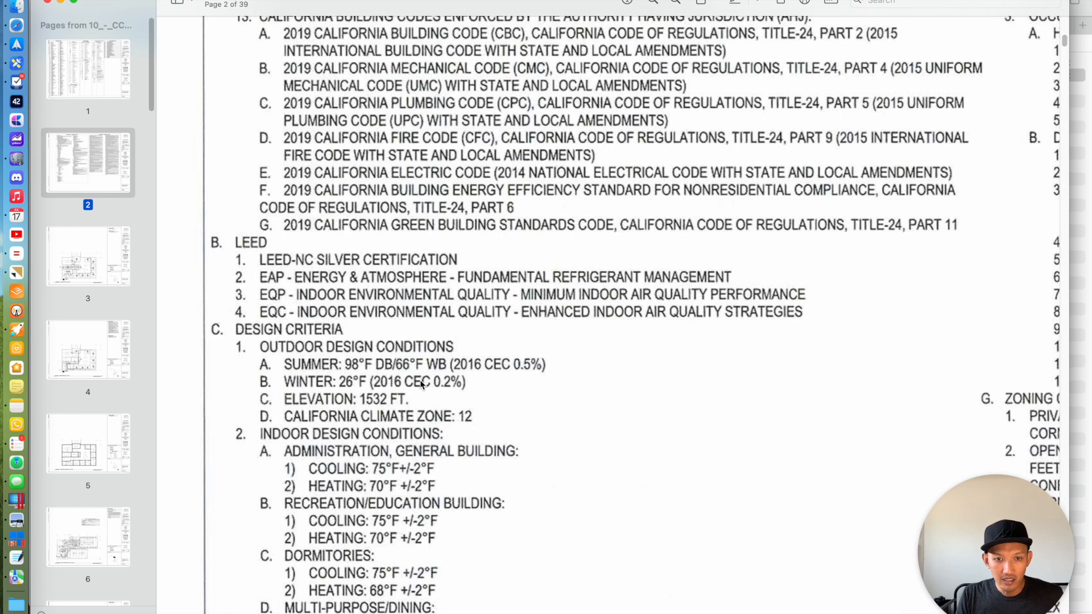
In VRoom Select, set the outdoor dry bulb to 98 °F for cooling and 26 °F for heating, per the drawing set
key(super+Tab)
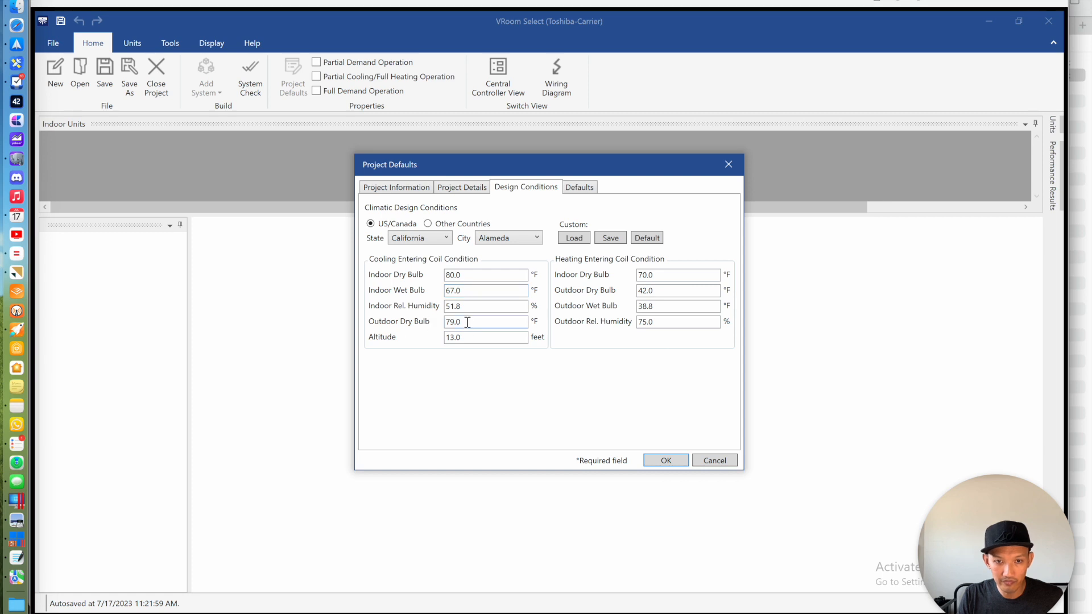
drag(468, 323, 423, 318)
text(98)
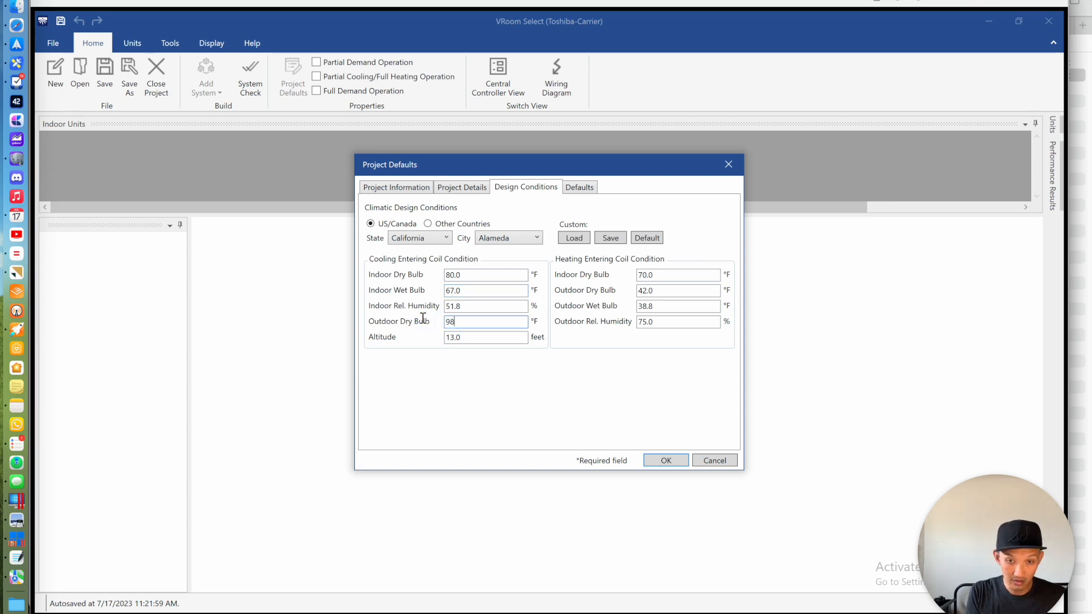
key(super+Tab)
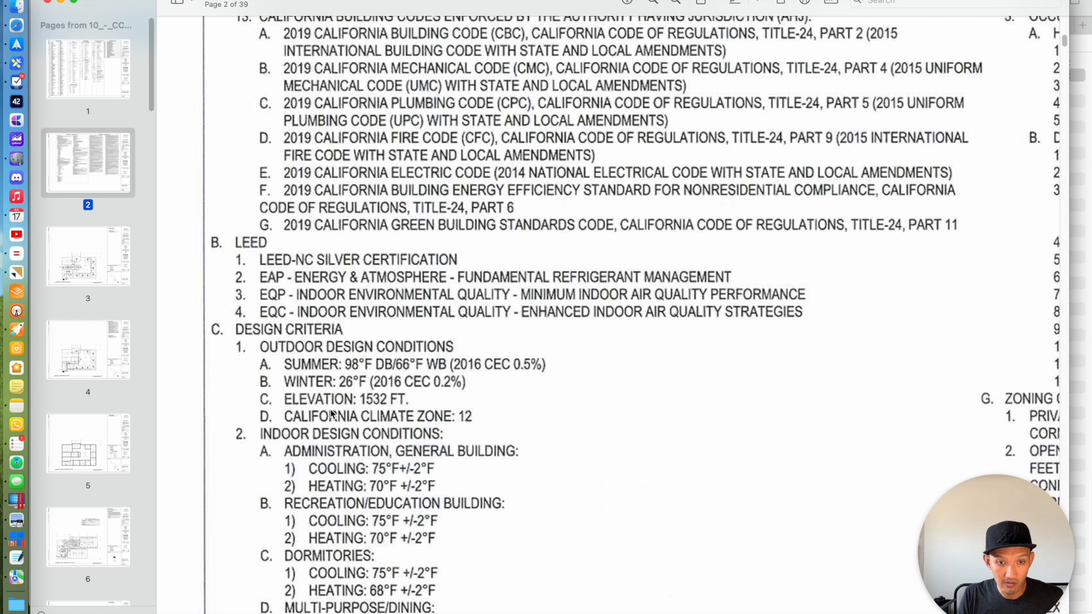
key(super+Tab)
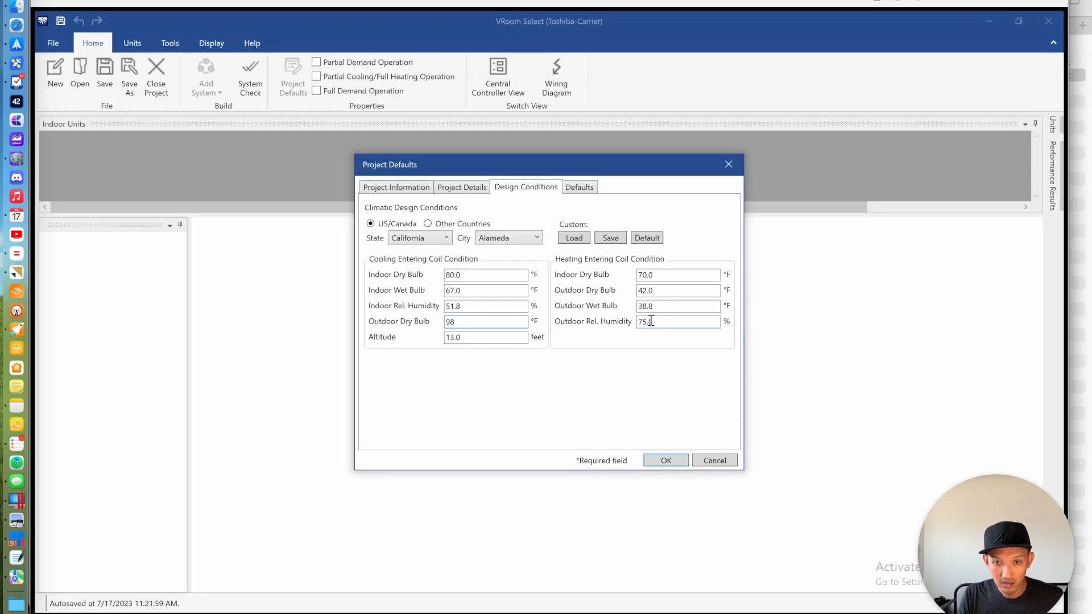
drag(665, 291, 598, 292)
text(26)
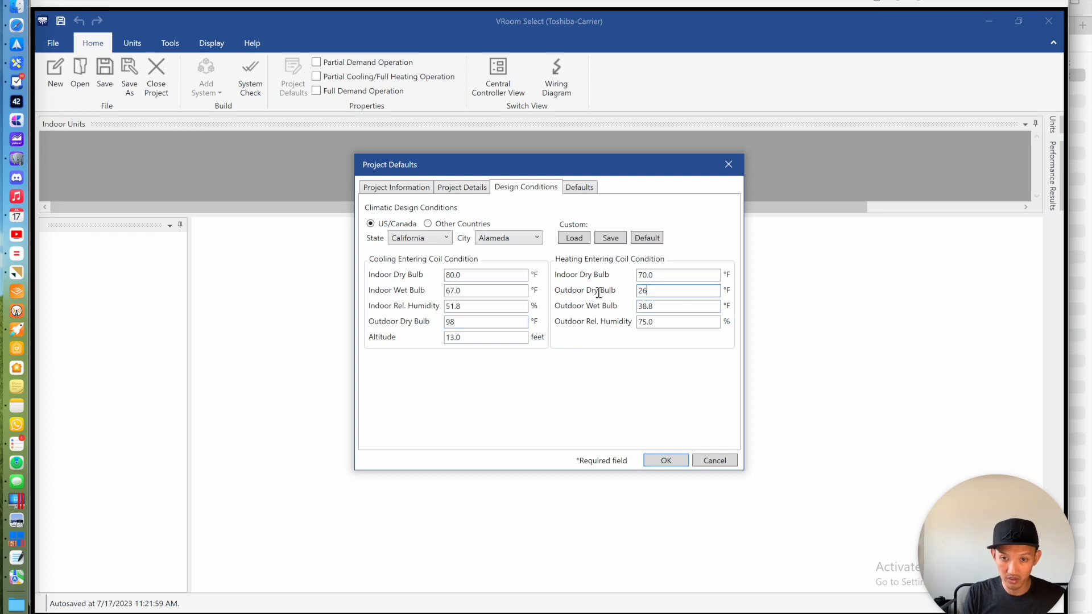
Read the indoor design conditions in the drawing set, set the cooling indoor dry bulb to 75 °F and check the heating one
key(super+Tab)
scroll(380, 451, down, 4)
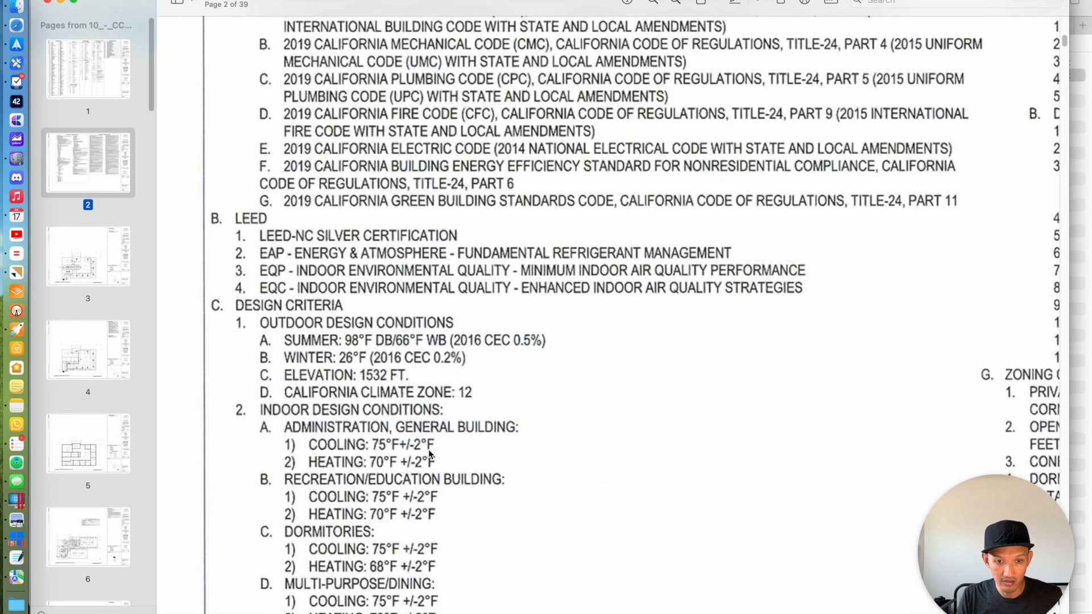
scroll(380, 451, down, 3)
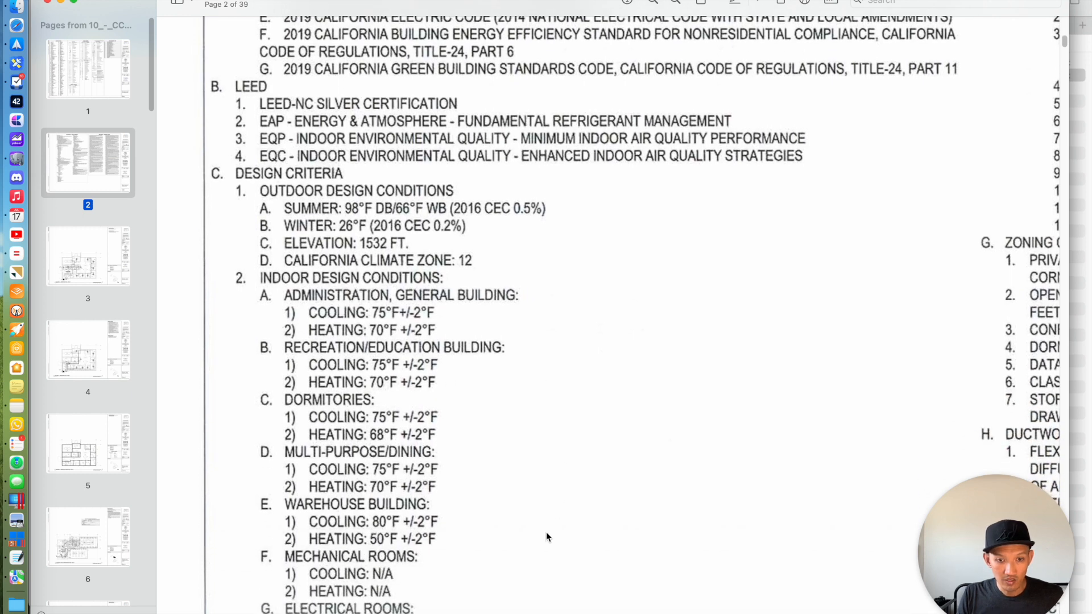
scroll(488, 401, right, 1)
scroll(482, 397, down, 2)
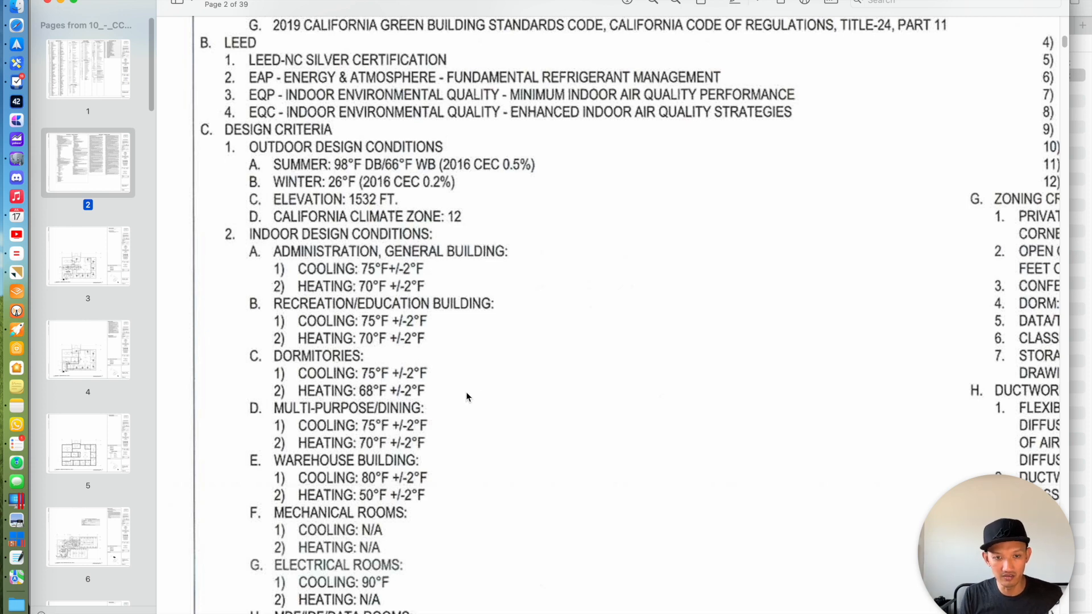
key(super+Tab)
drag(467, 276, 392, 273)
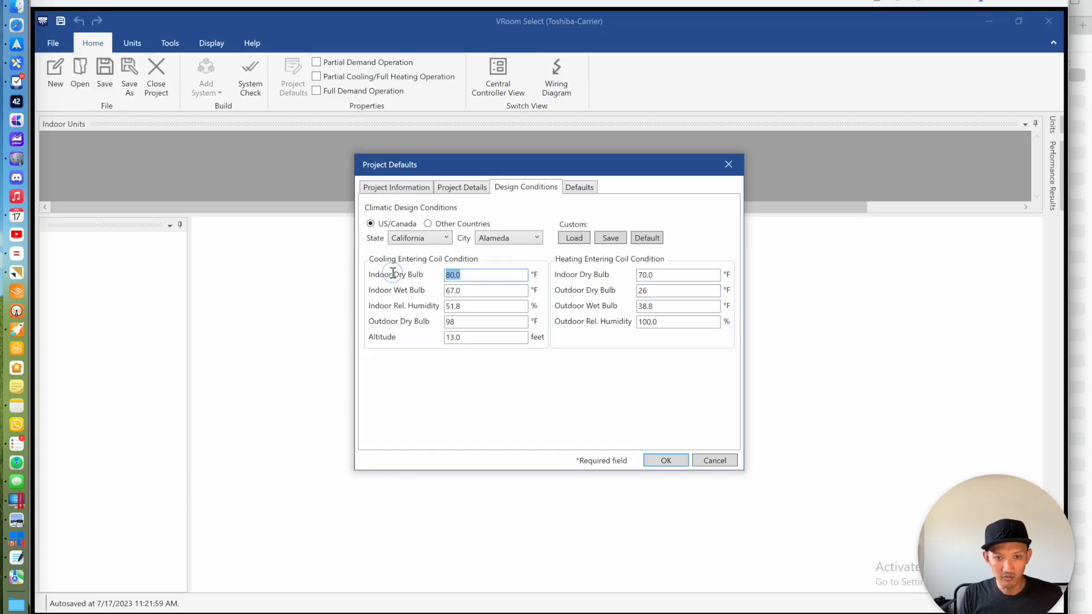
text(75)
drag(677, 276, 615, 274)
key(super+Tab)
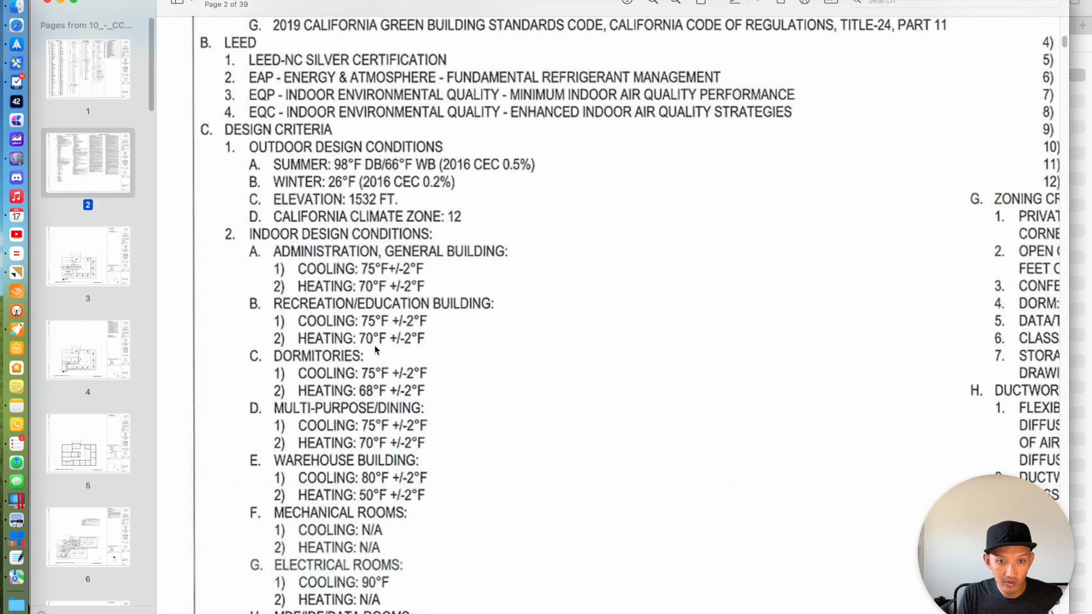
key(super+Tab)
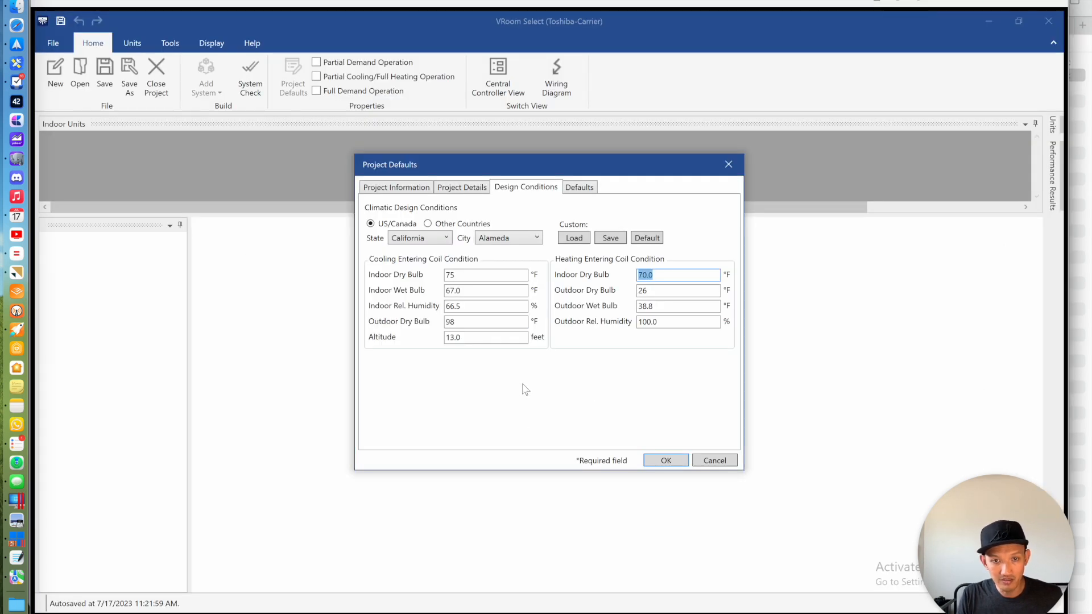
Look up the site elevation in the drawing set and set the project altitude to 1532 feet
key(super+Tab)
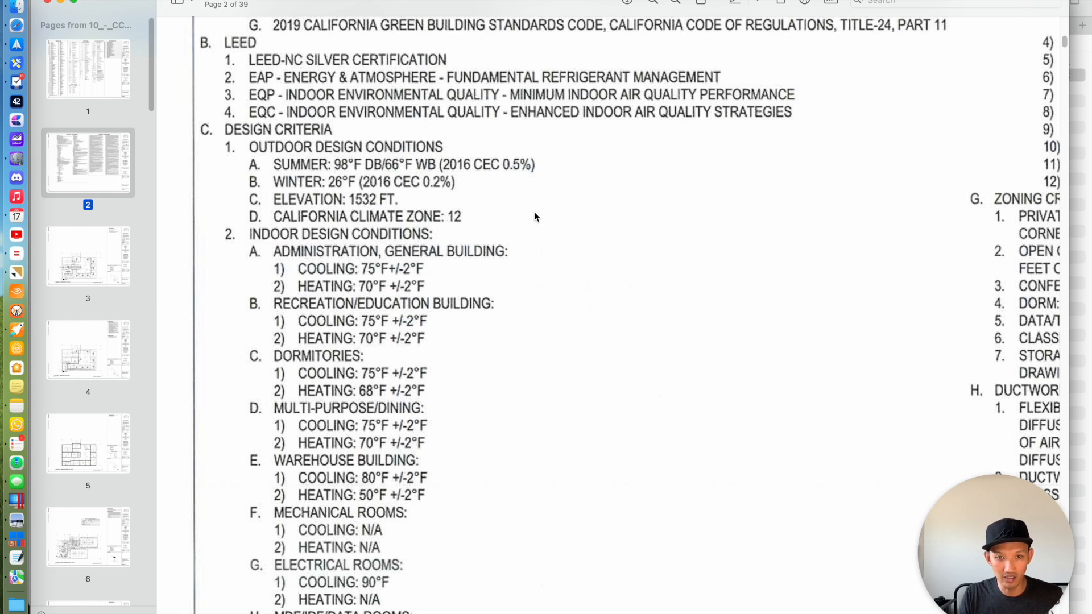
key(super+Tab)
click(476, 335)
text(1532)
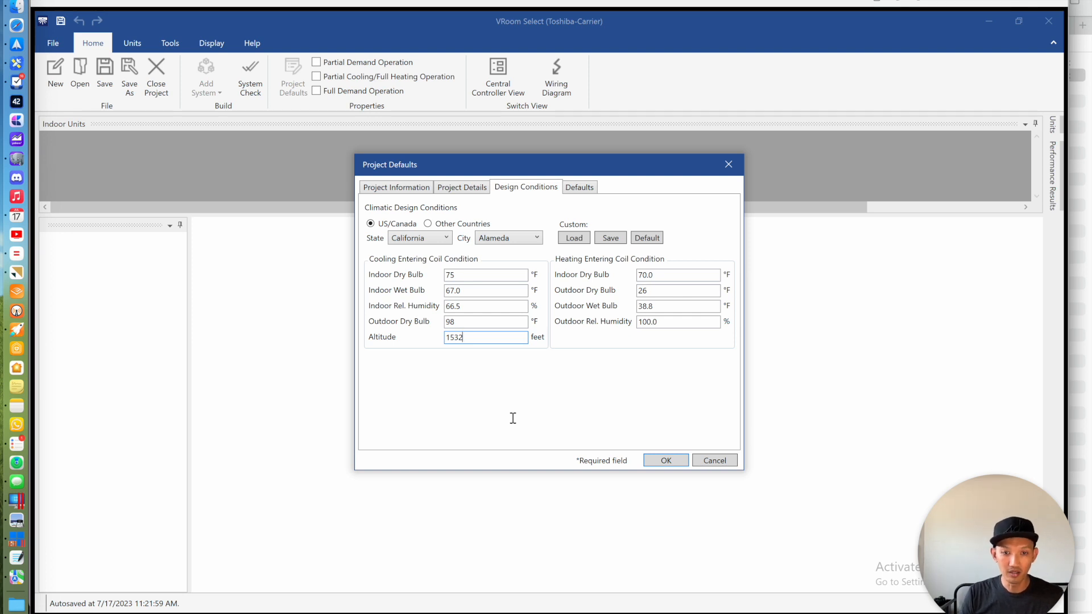
Accept the project defaults and create a new Heat Recovery (SHRM) system
click(654, 461)
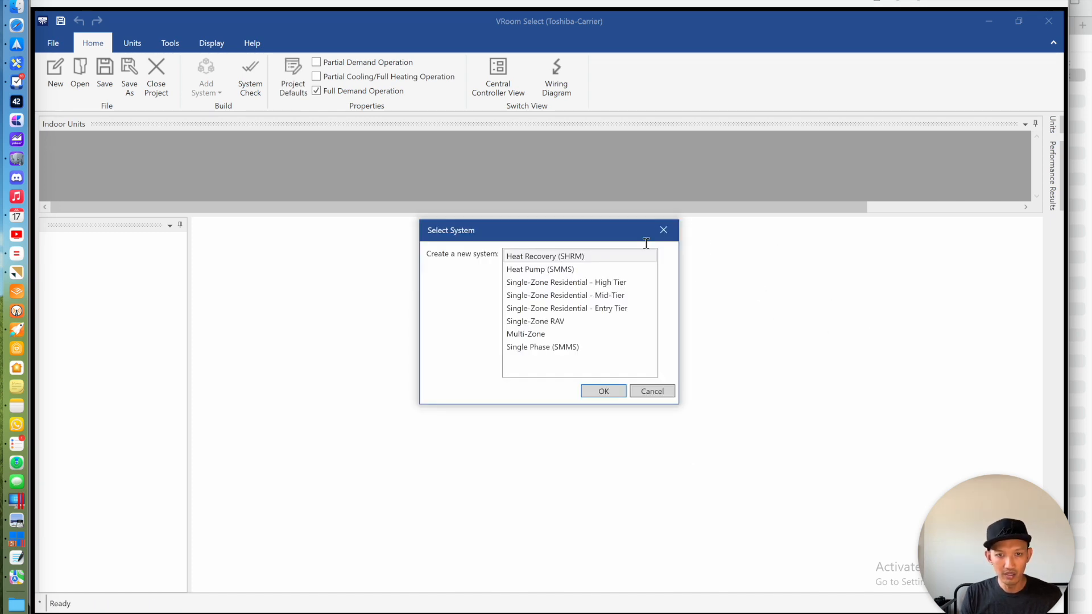
click(544, 256)
click(597, 391)
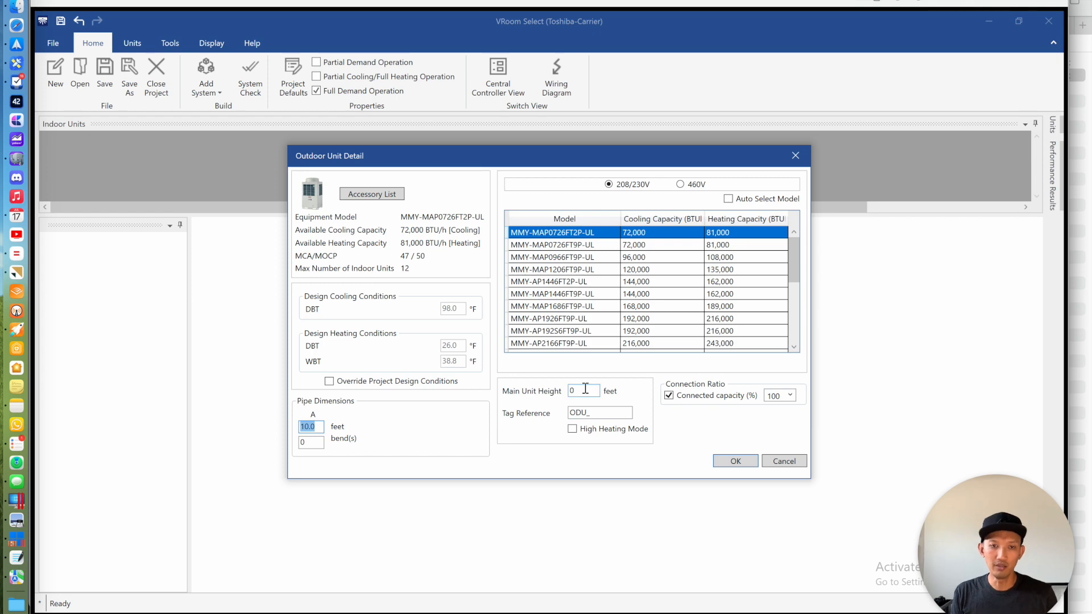
Switch to the drawing set and read the capacities in the VRF heat pump condensing unit schedule on page 25
key(super+Tab)
scroll(127, 306, down, 20)
click(115, 308)
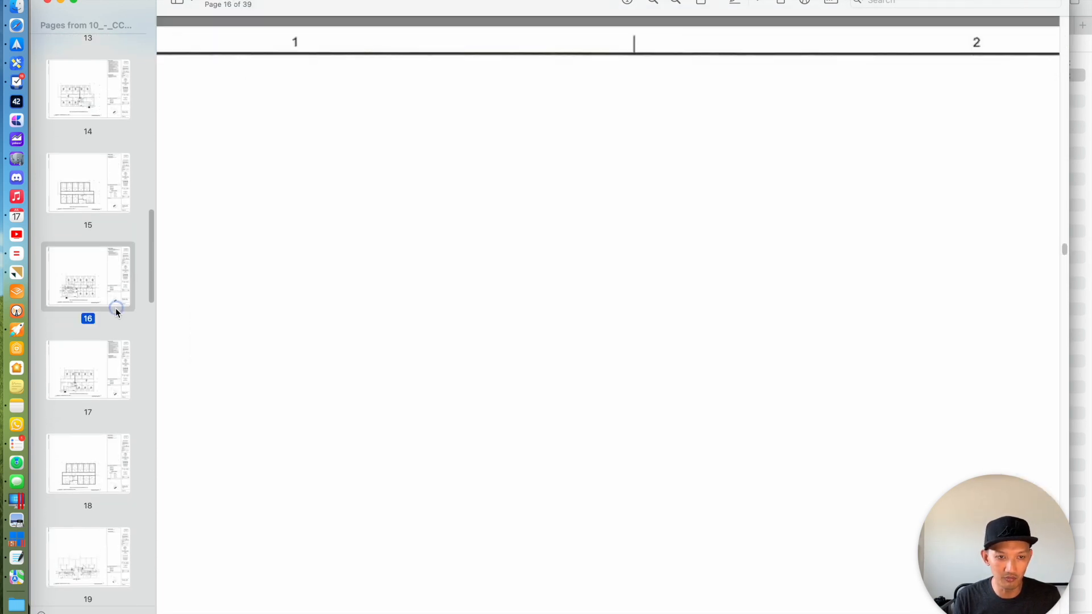
scroll(115, 307, down, 15)
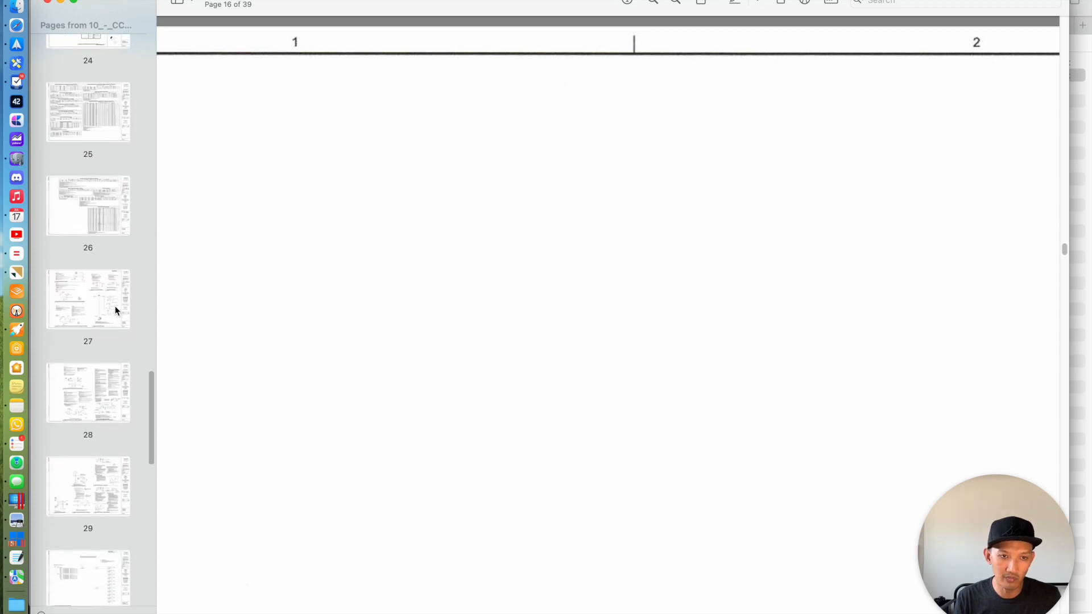
click(110, 115)
scroll(615, 189, right, 15)
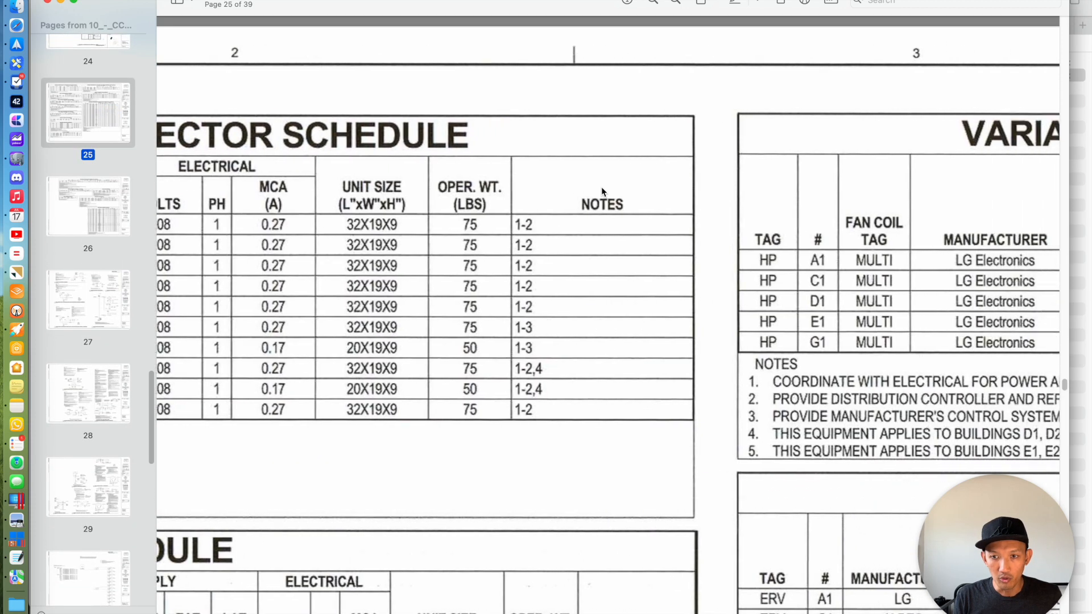
scroll(602, 190, right, 20)
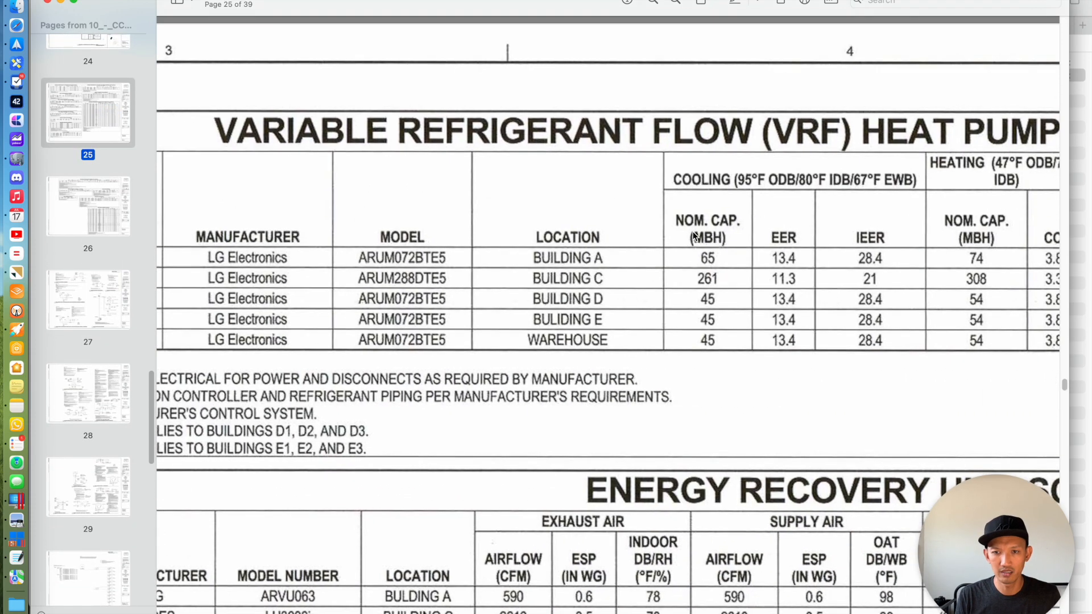
scroll(693, 237, right, 10)
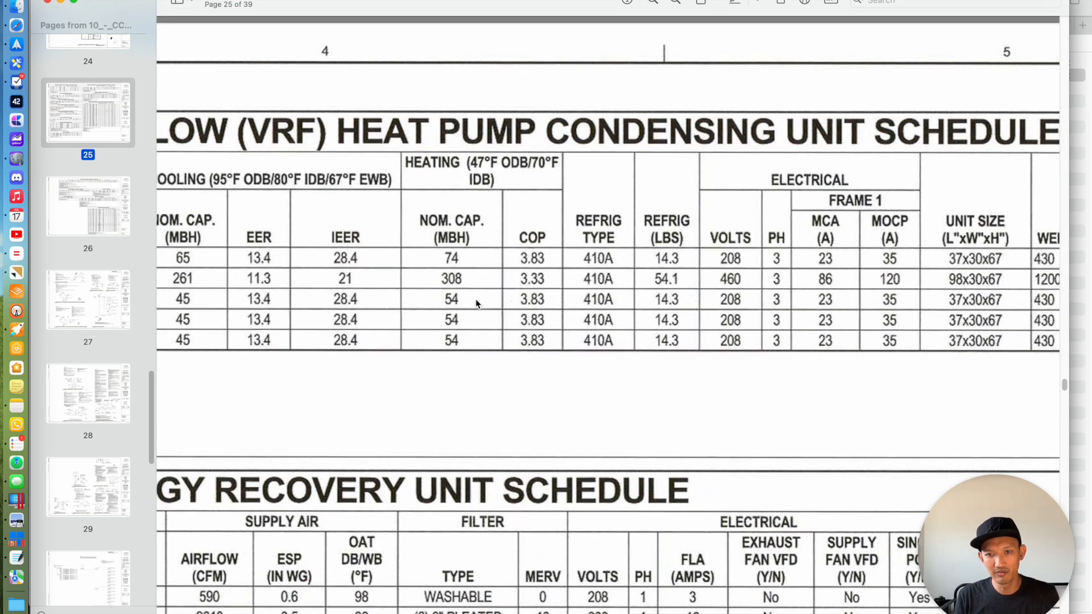
Check the models, voltages, MCA and MOCP in the condensing unit schedule against the outdoor unit data in VRoom Select
scroll(718, 282, left, 10)
scroll(719, 282, left, 10)
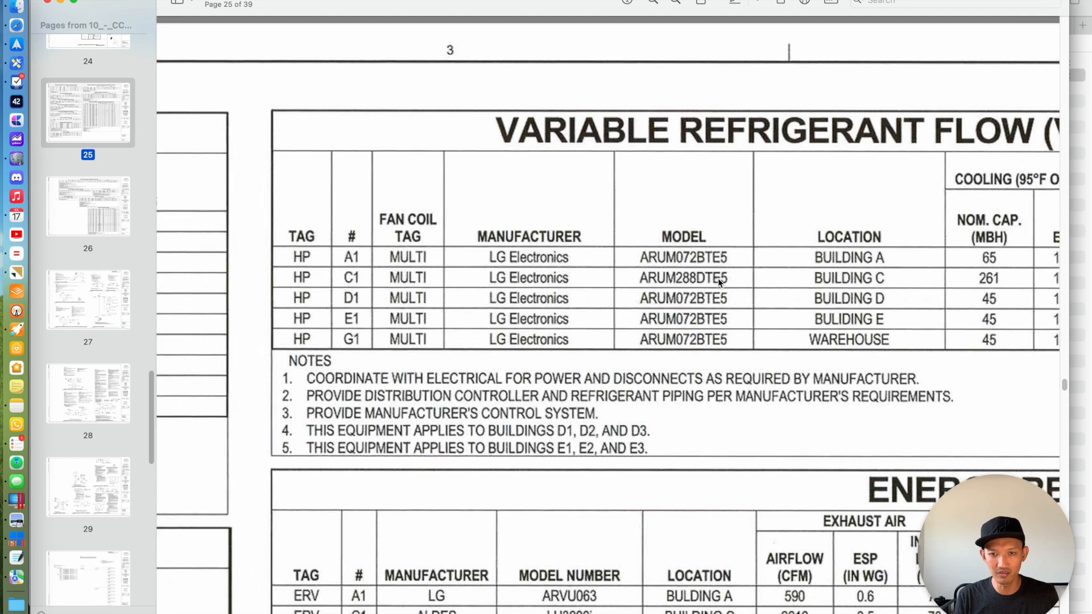
scroll(826, 273, right, 10)
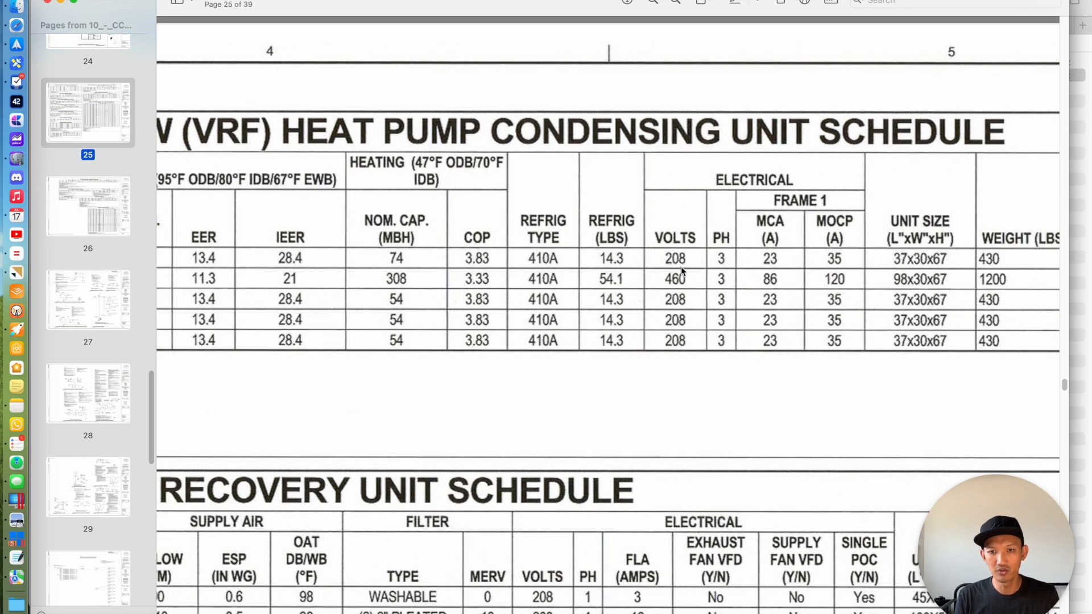
scroll(711, 273, right, 4)
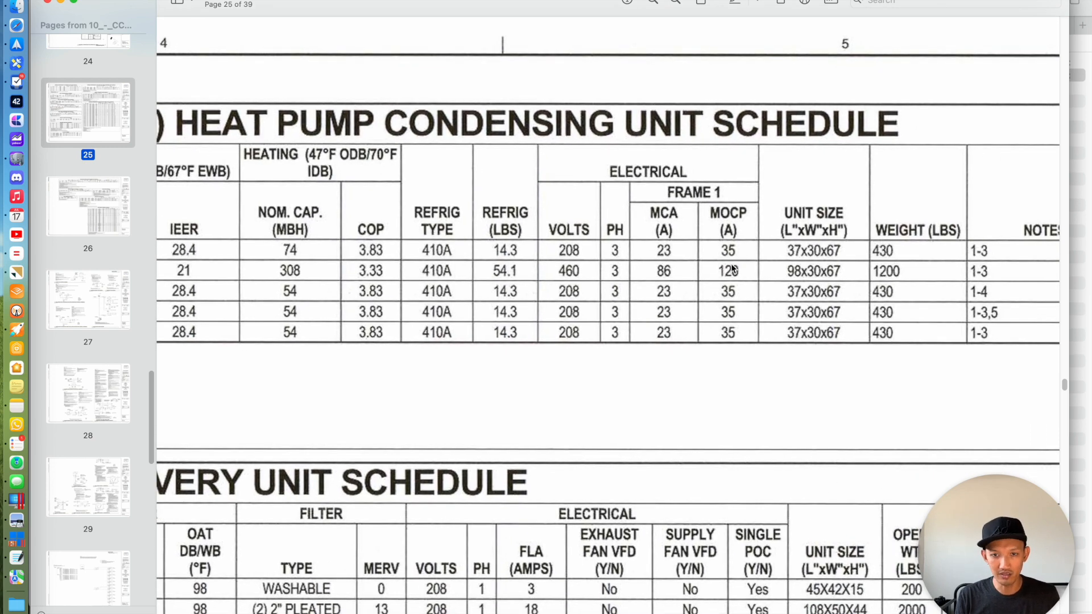
key(super+Tab)
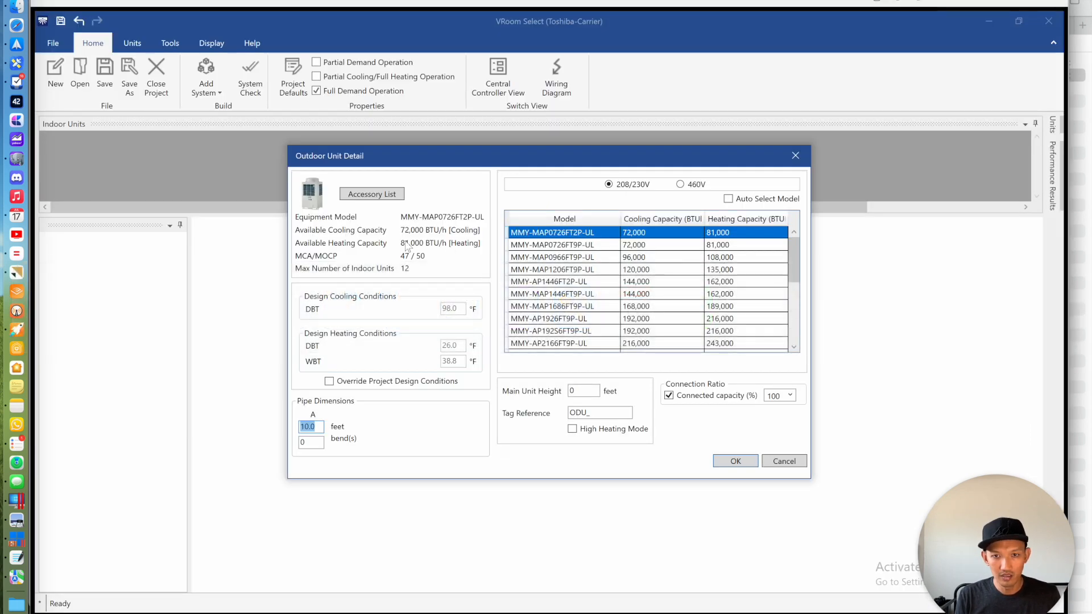
key(super+Tab)
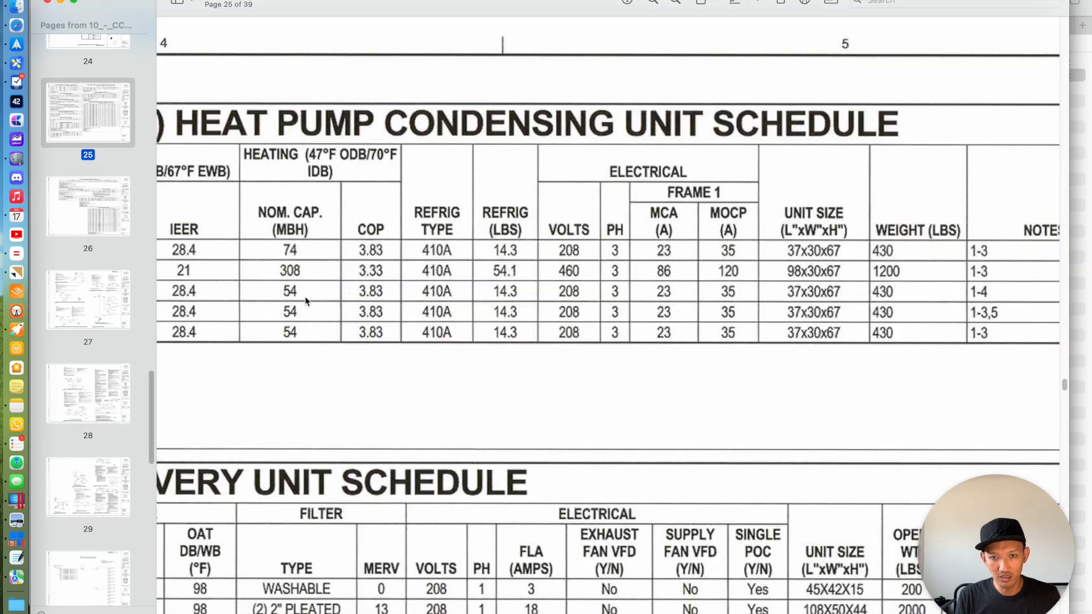
Find the Building A VRF piping diagram on page 30 of the drawing set and examine its outdoor unit
scroll(110, 437, down, 10)
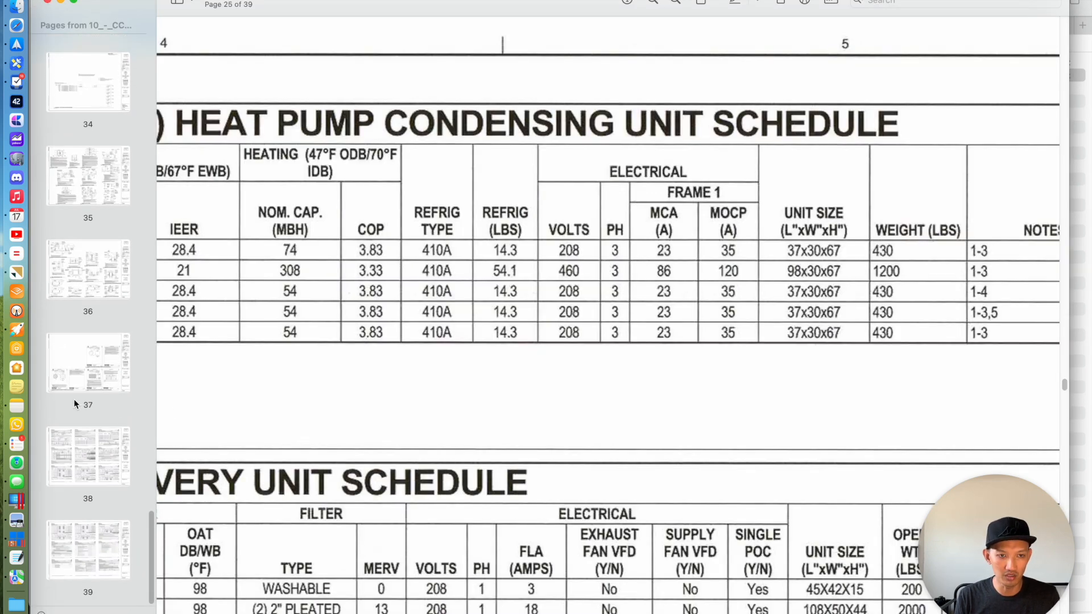
scroll(75, 392, up, 4)
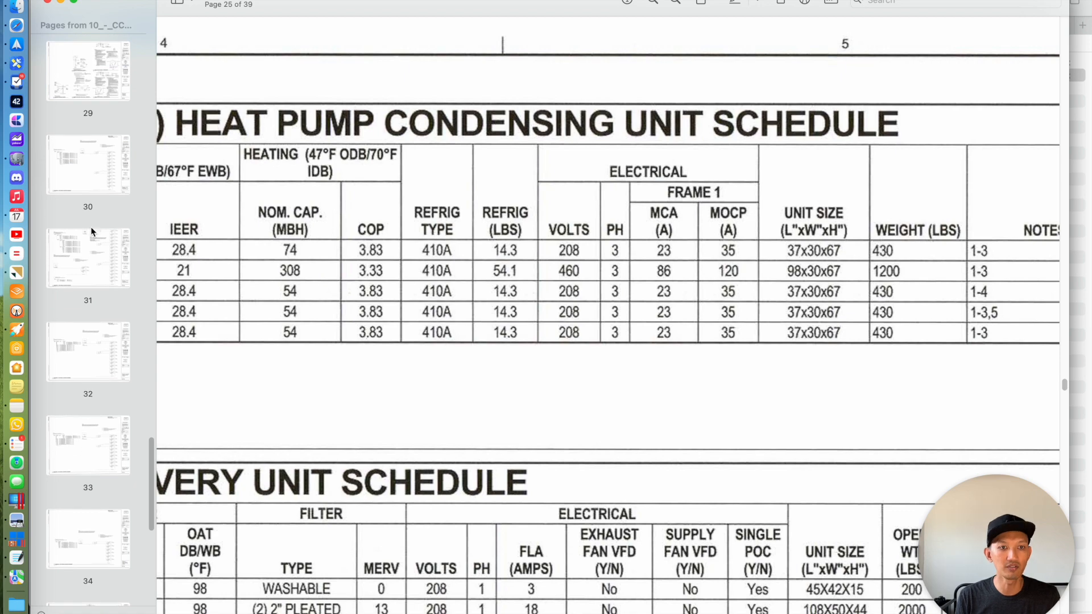
click(79, 191)
scroll(485, 278, down, 10)
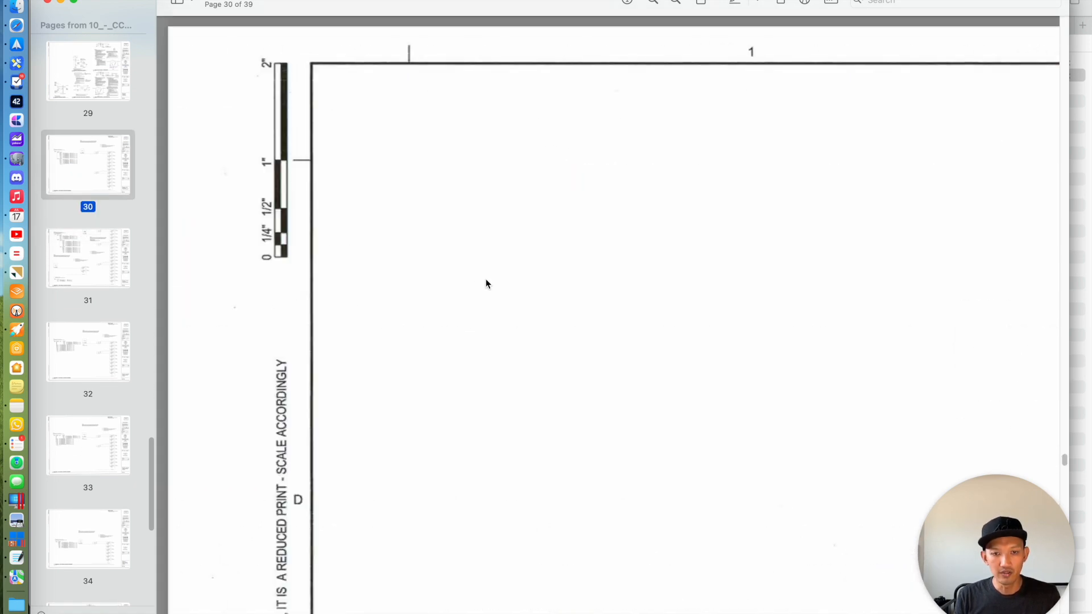
scroll(477, 286, up, 10)
scroll(476, 286, left, 4)
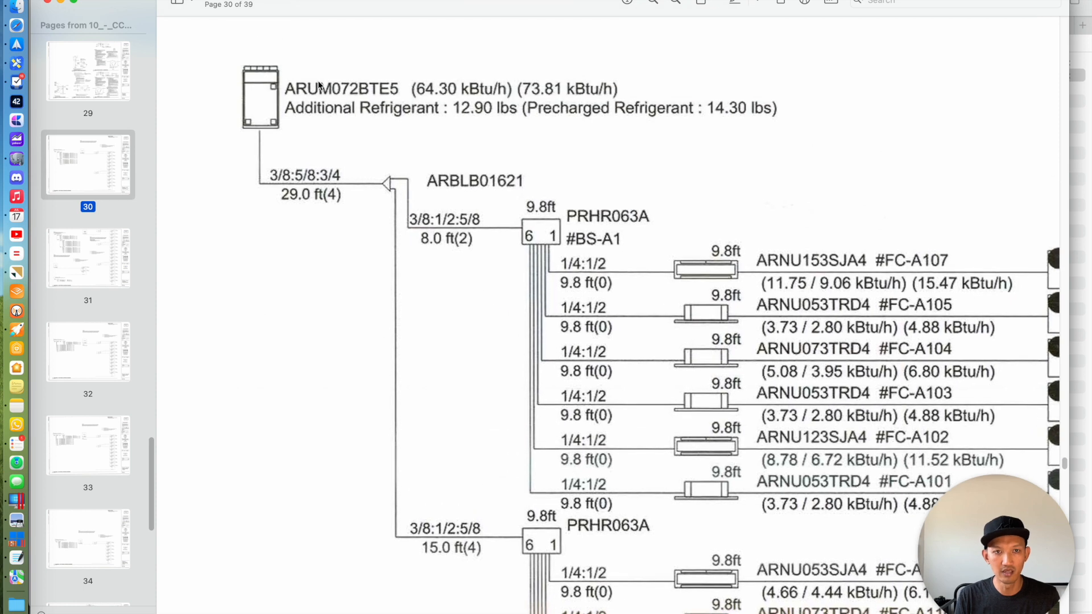
In VRoom Select, choose the MMY-MAP0726FT9P-UL outdoor unit model for the new system
key(super+Tab)
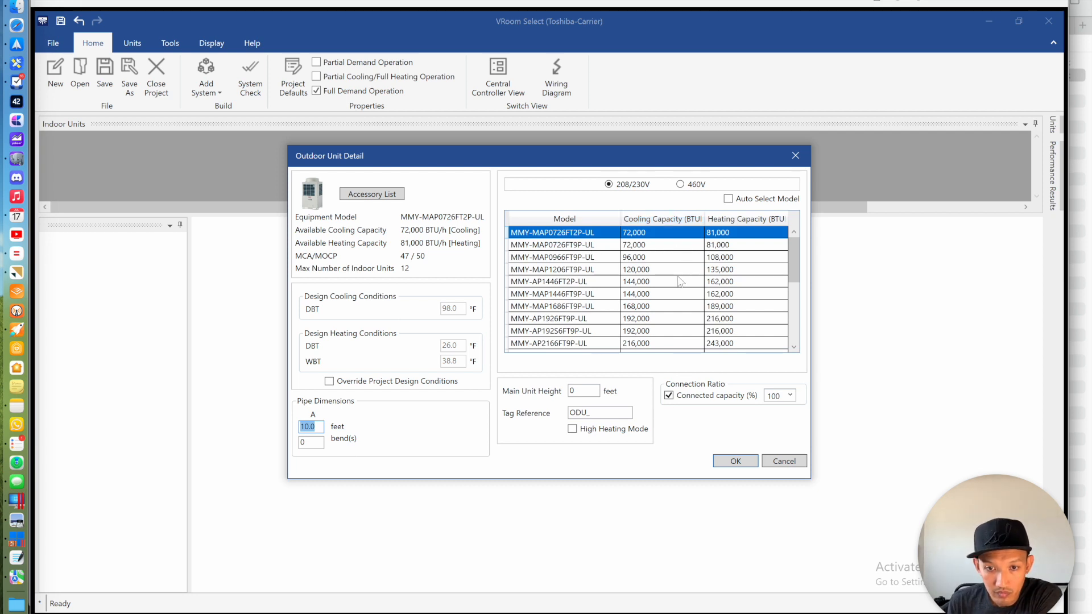
click(588, 246)
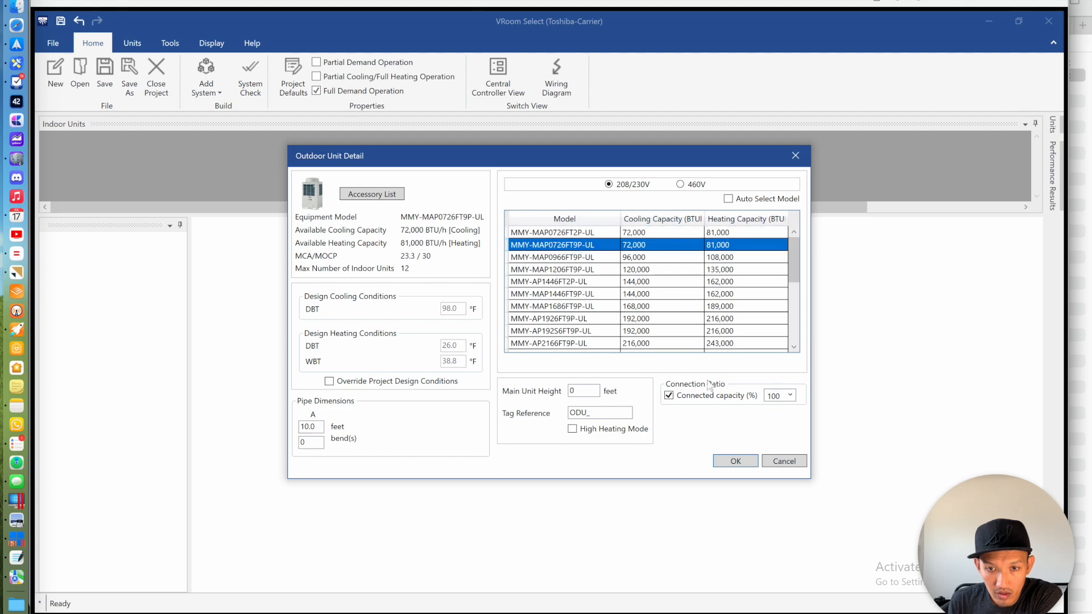
drag(595, 412, 548, 413)
Search the piping and wiring diagrams on page 30 of the drawing set for the outdoor unit's tag
key(super+Tab)
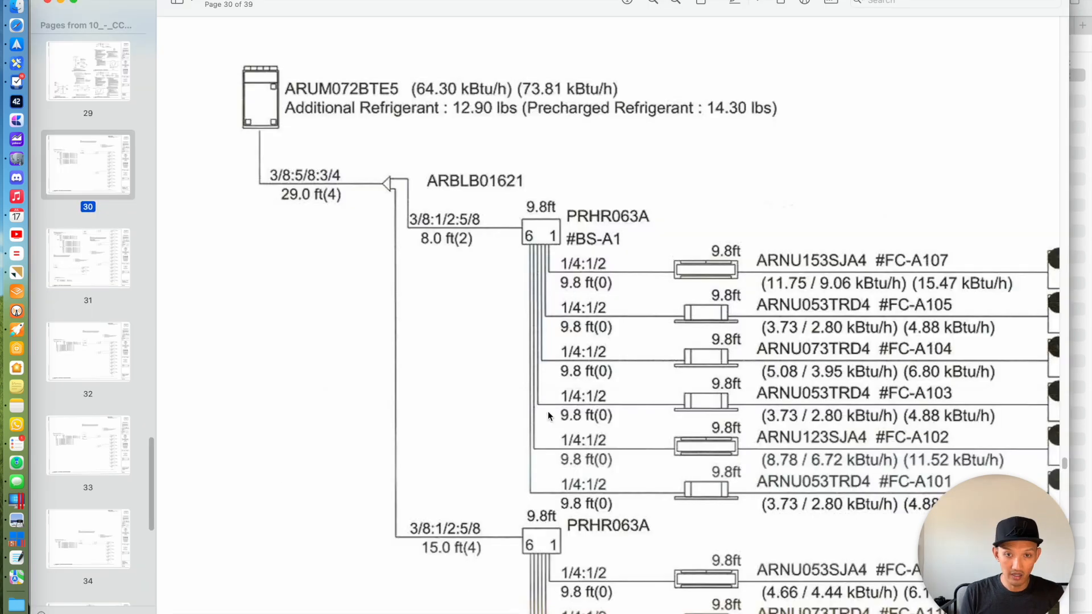
scroll(548, 406, up, 5)
scroll(552, 405, left, 5)
scroll(540, 401, right, 3)
scroll(534, 401, up, 10)
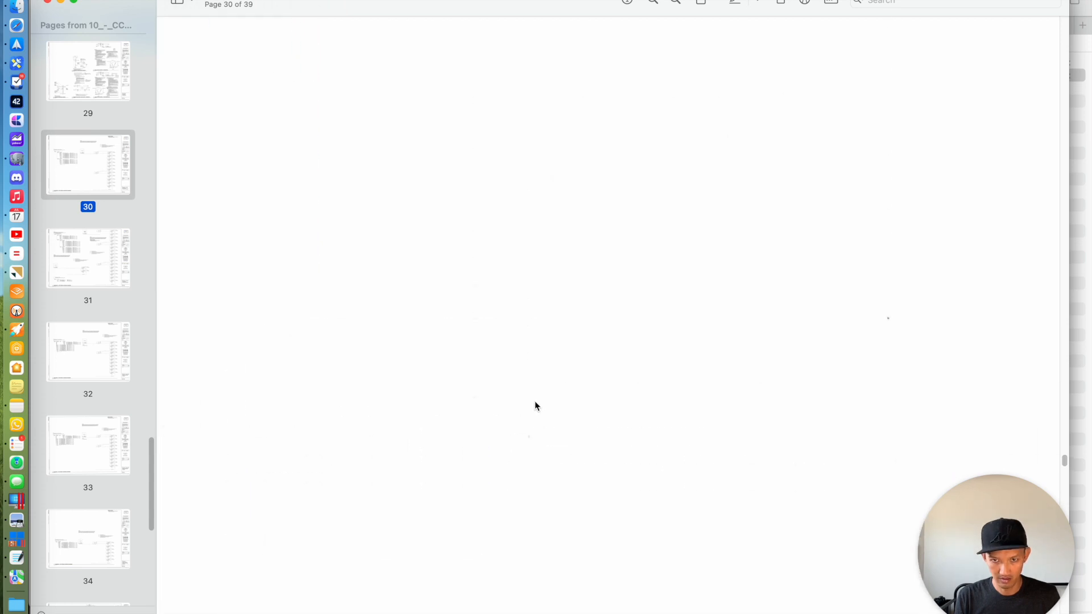
scroll(535, 402, down, 5)
scroll(500, 402, right, 5)
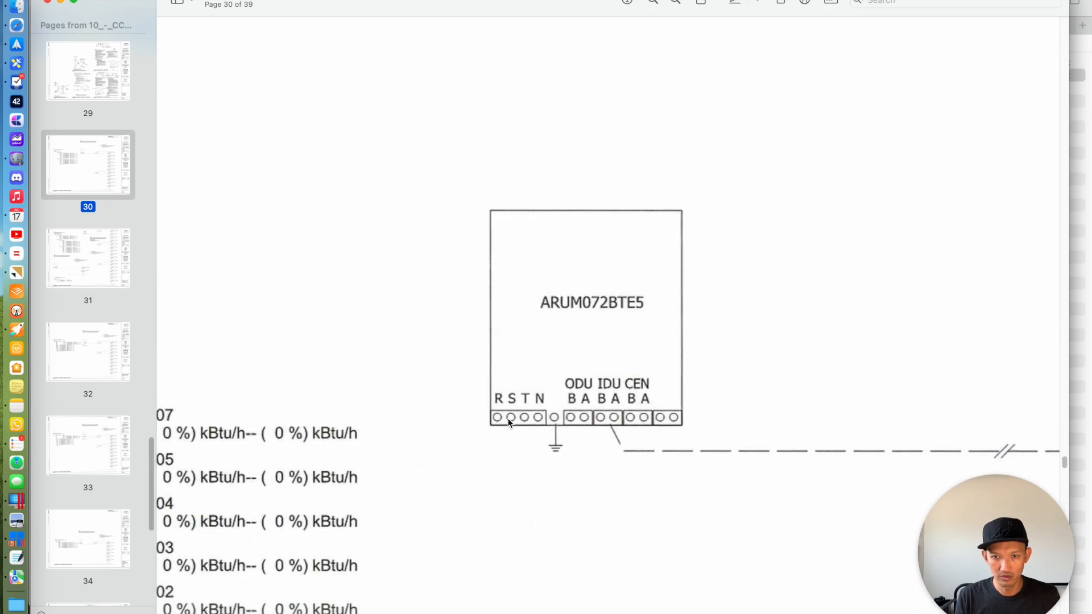
scroll(520, 418, left, 5)
scroll(521, 418, right, 1)
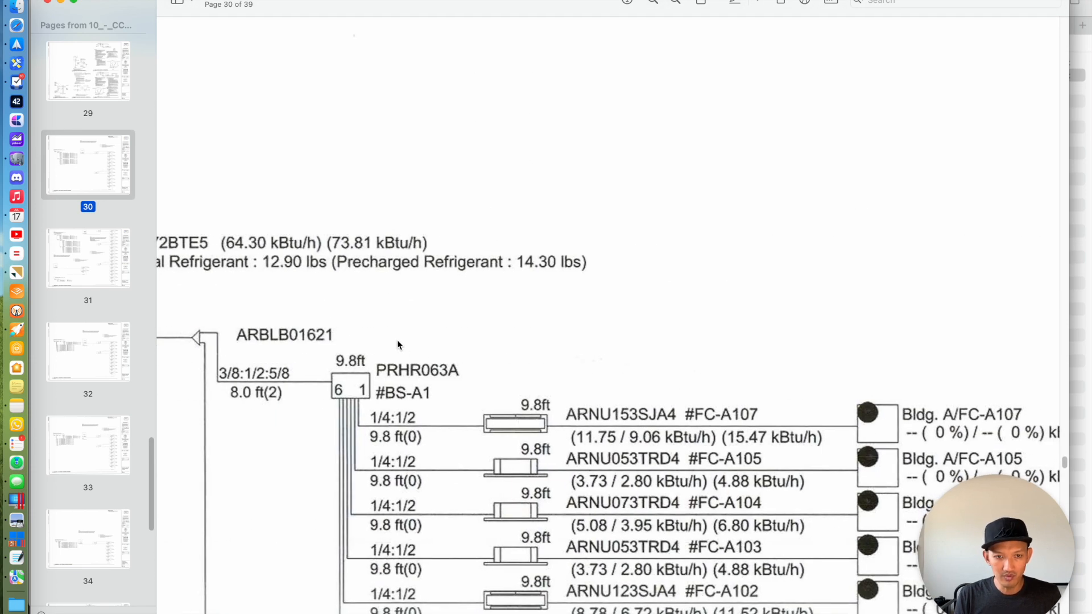
scroll(397, 343, left, 10)
scroll(116, 313, up, 10)
Look up the Building A heat pump's tag in the condensing unit schedule on page 25
scroll(114, 305, up, 15)
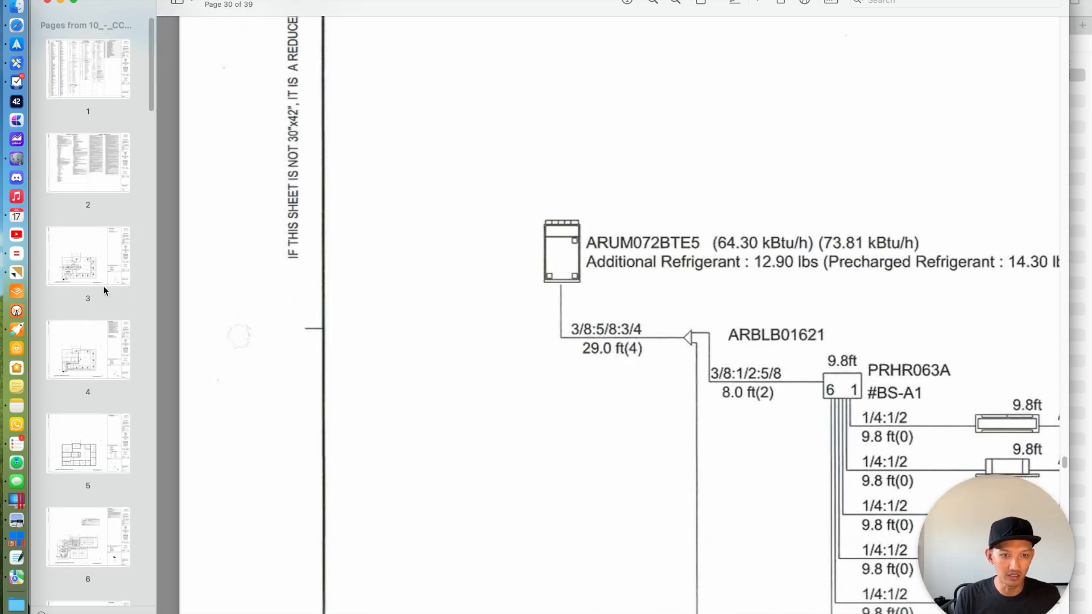
scroll(107, 296, down, 10)
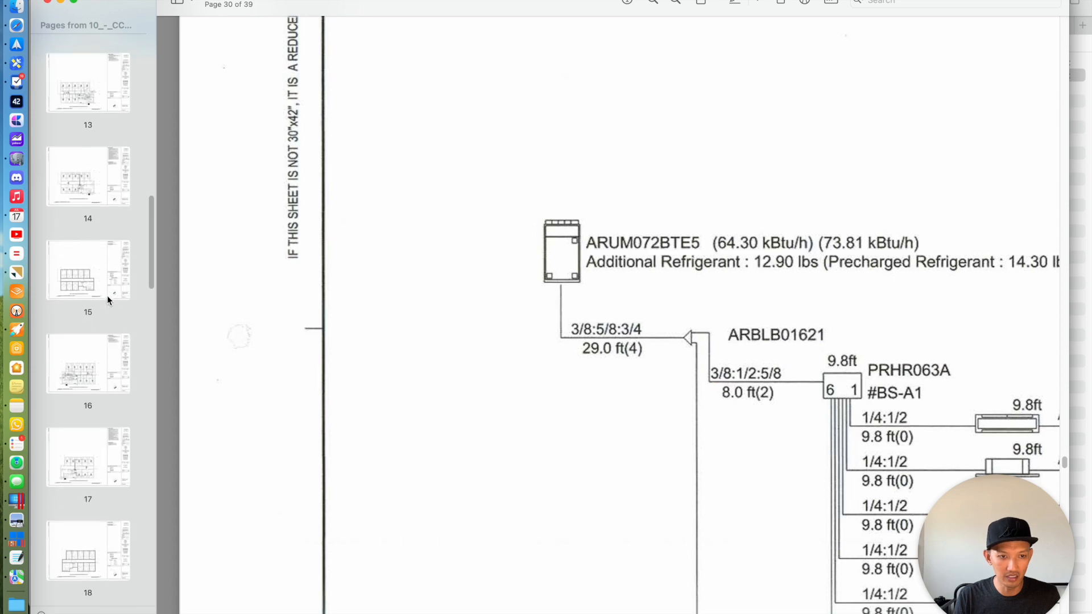
scroll(107, 295, down, 8)
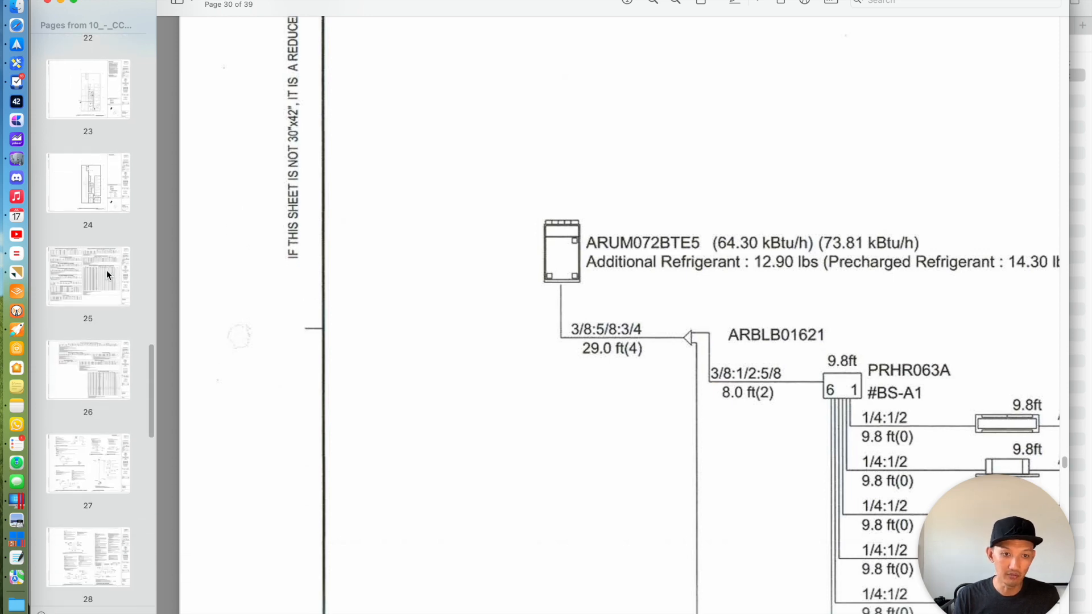
click(101, 268)
scroll(659, 211, right, 10)
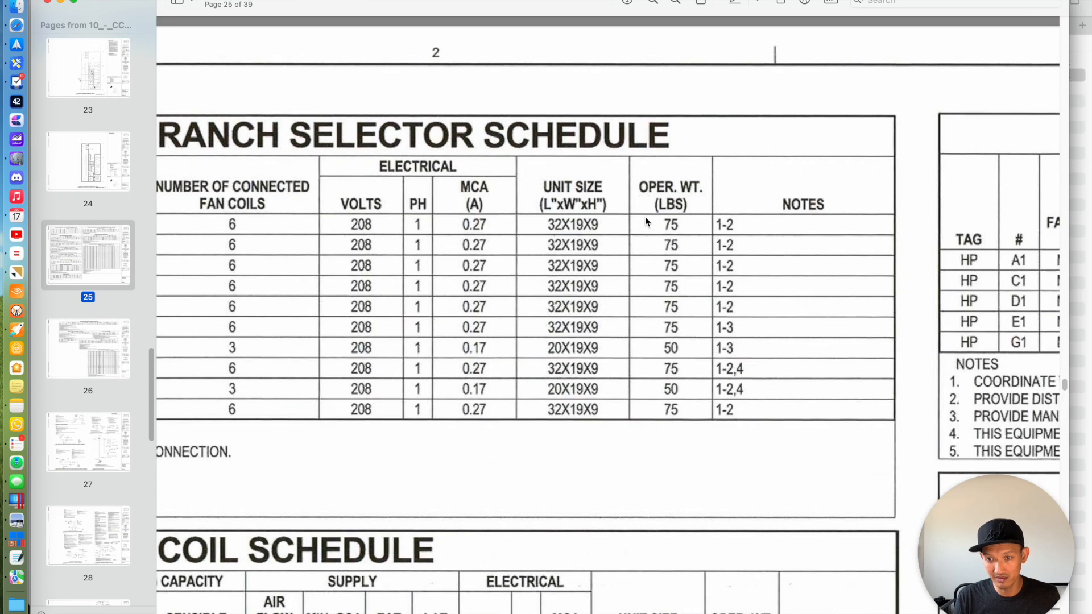
scroll(643, 227, right, 10)
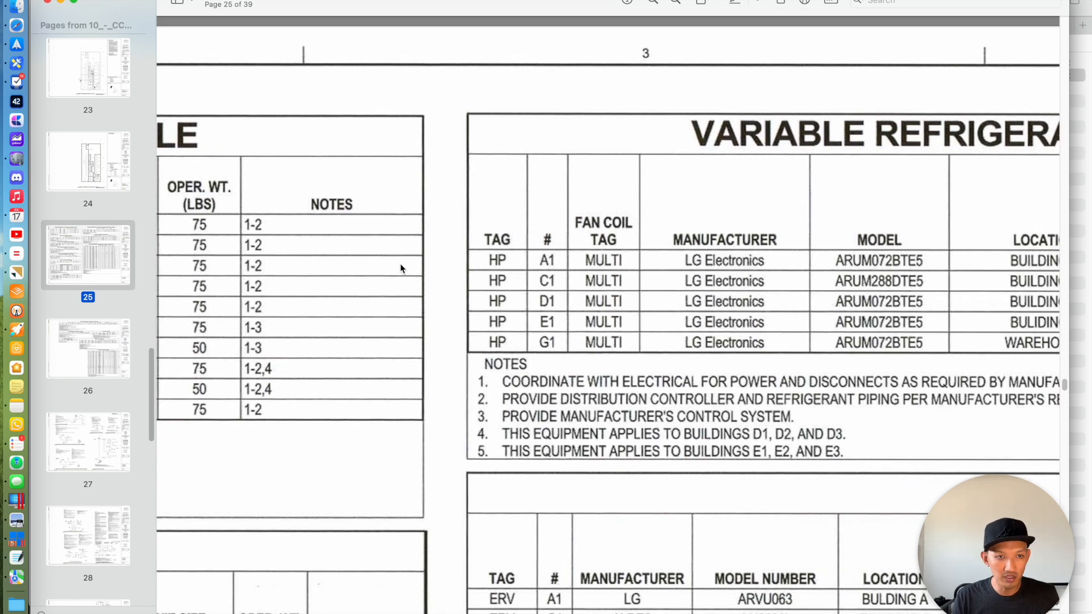
scroll(110, 396, down, 2)
Go through the later drawing sheets and return to the outdoor unit on the page 30 piping diagram
click(107, 390)
scroll(97, 385, down, 10)
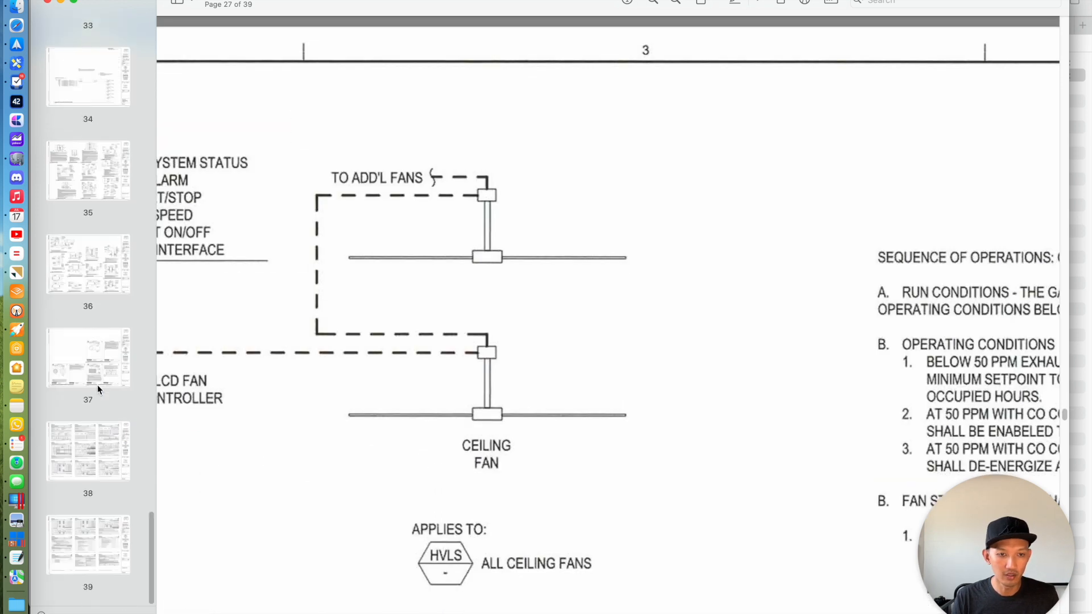
scroll(108, 284, up, 10)
click(101, 376)
scroll(95, 303, up, 5)
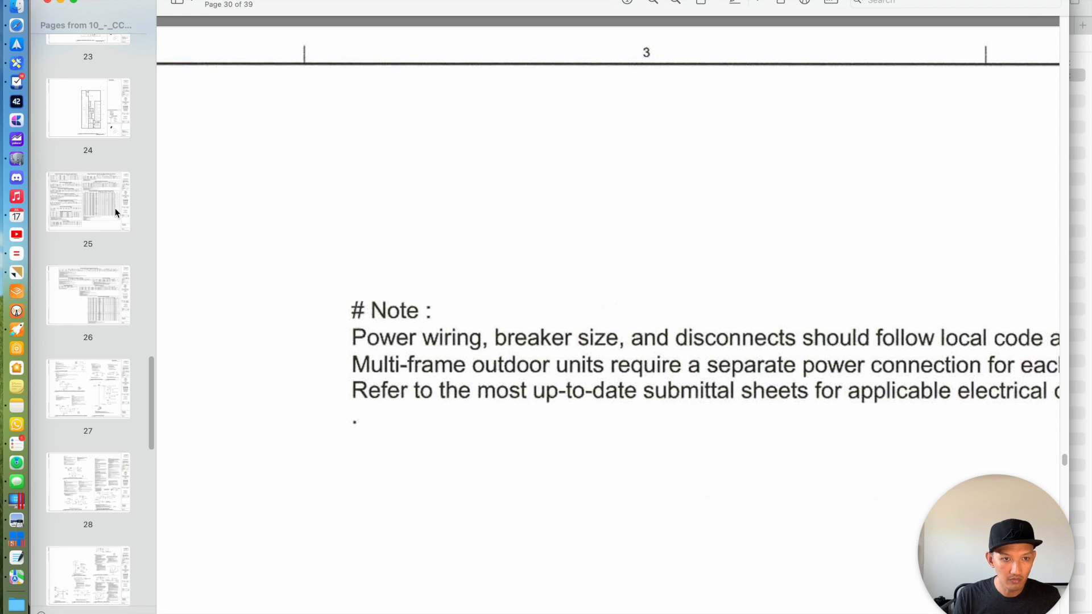
scroll(110, 240, down, 8)
scroll(109, 276, up, 5)
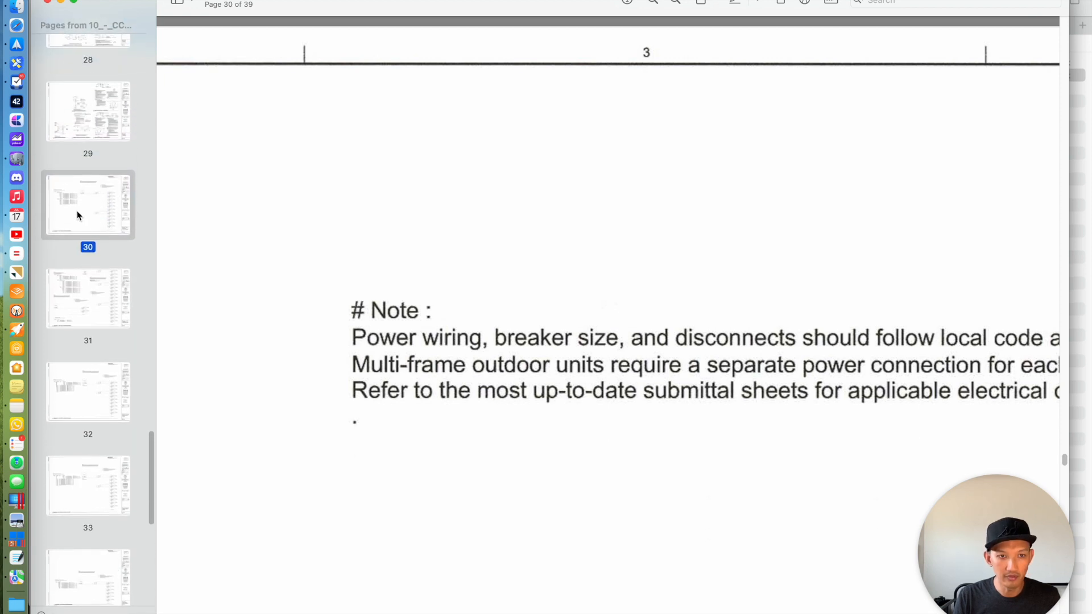
scroll(399, 227, left, 15)
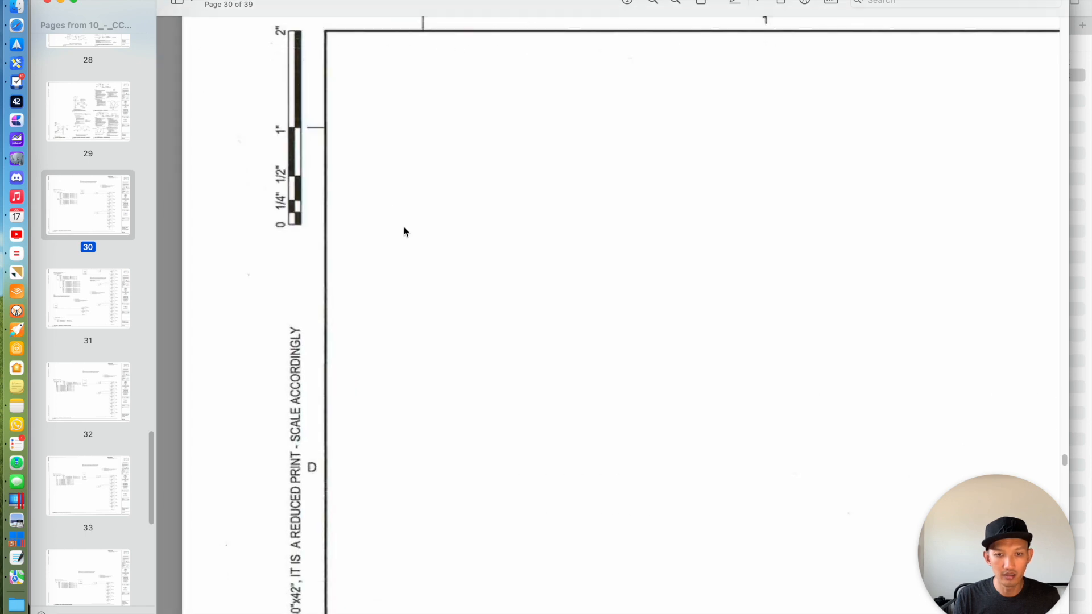
scroll(402, 231, down, 10)
scroll(398, 232, right, 8)
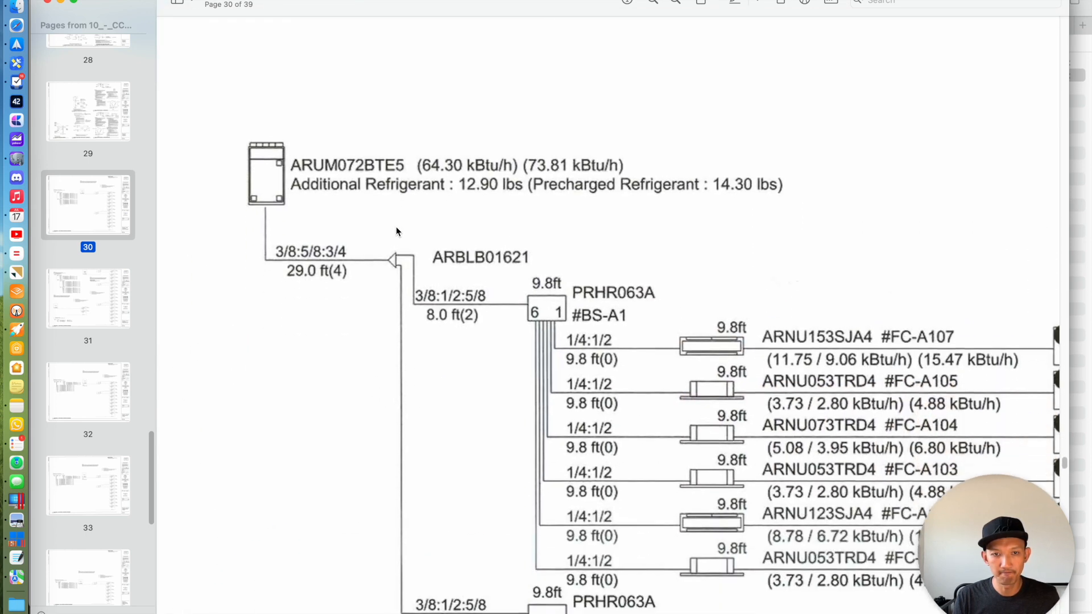
In VRoom Select, set the outdoor unit's tag reference to HP-A1 and accept the unit details
key(super+Tab)
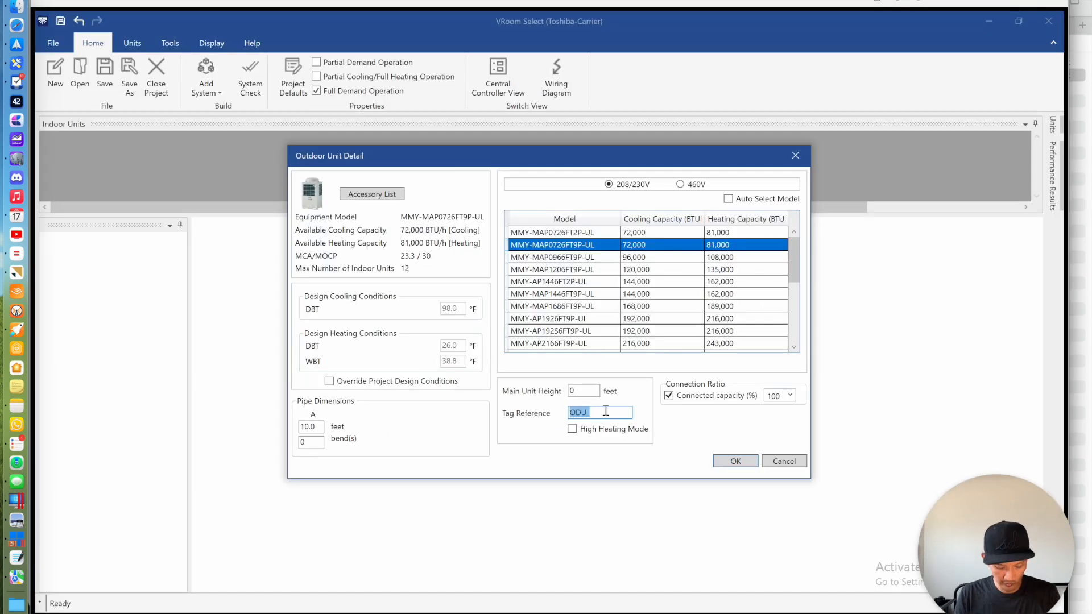
text(HP-A1)
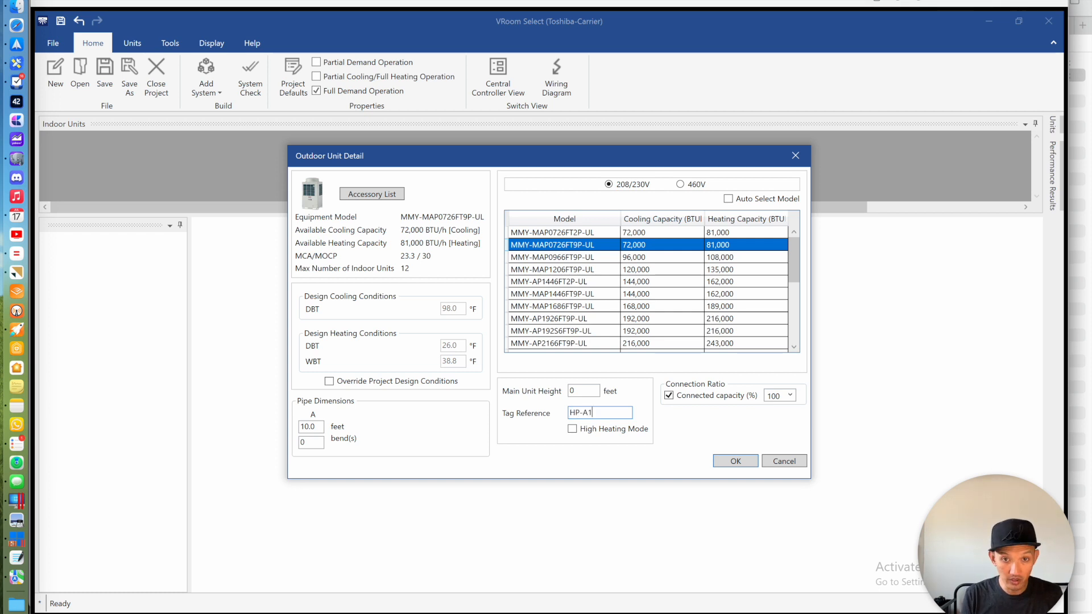
click(736, 461)
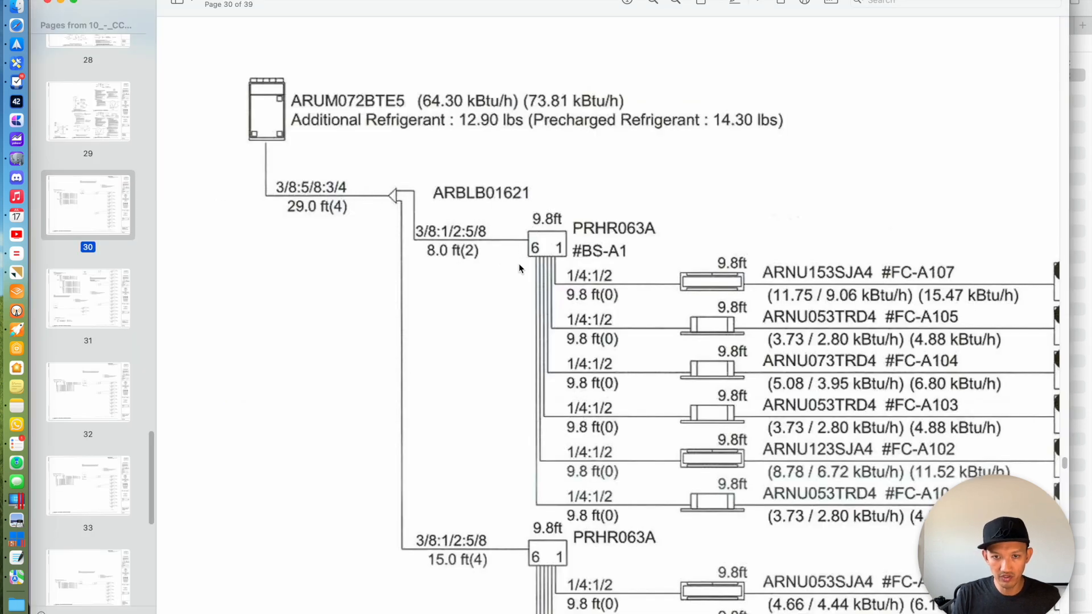
Examine the branch selectors and their fan coil connections in the Building A piping diagram, and return to VRoom Select
scroll(476, 346, right, 2)
scroll(474, 347, down, 2)
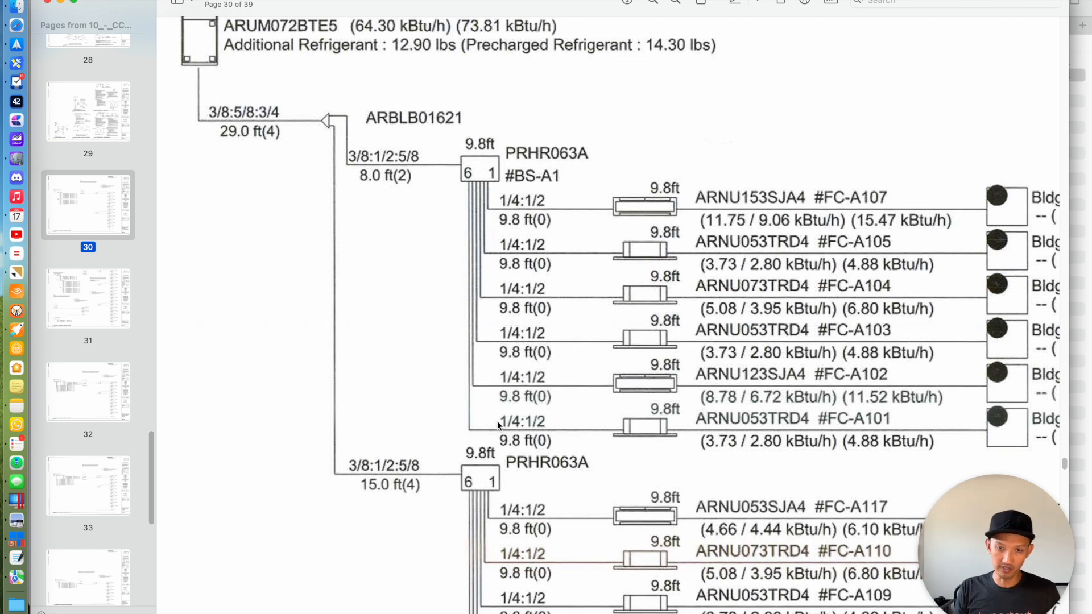
key(super+Tab)
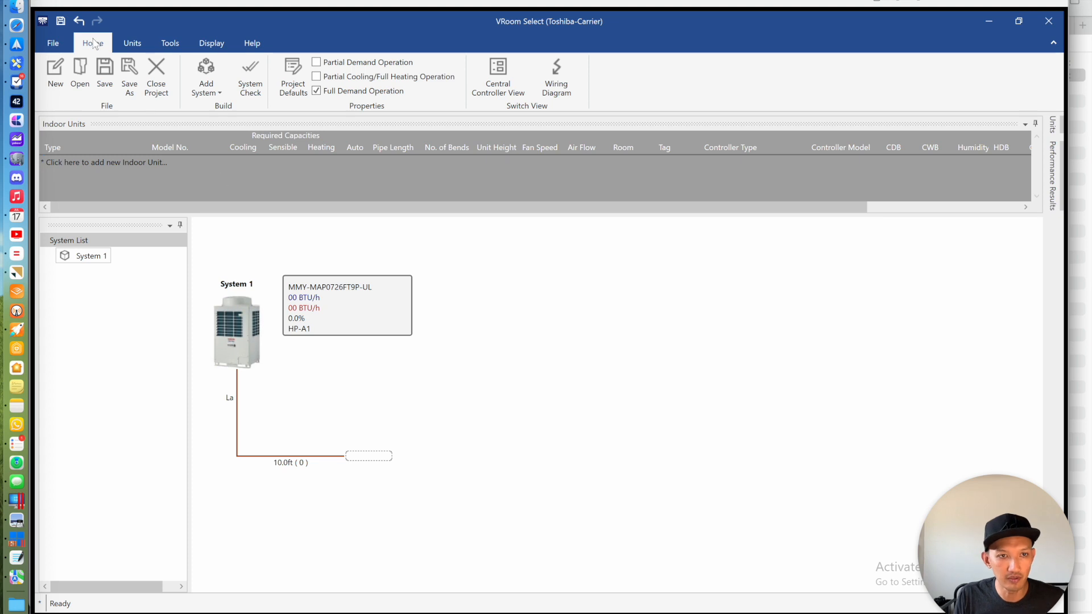
Add a Y-Joint branch unit with the default 10 ft piping at the end of the outdoor unit's main pipe
click(136, 45)
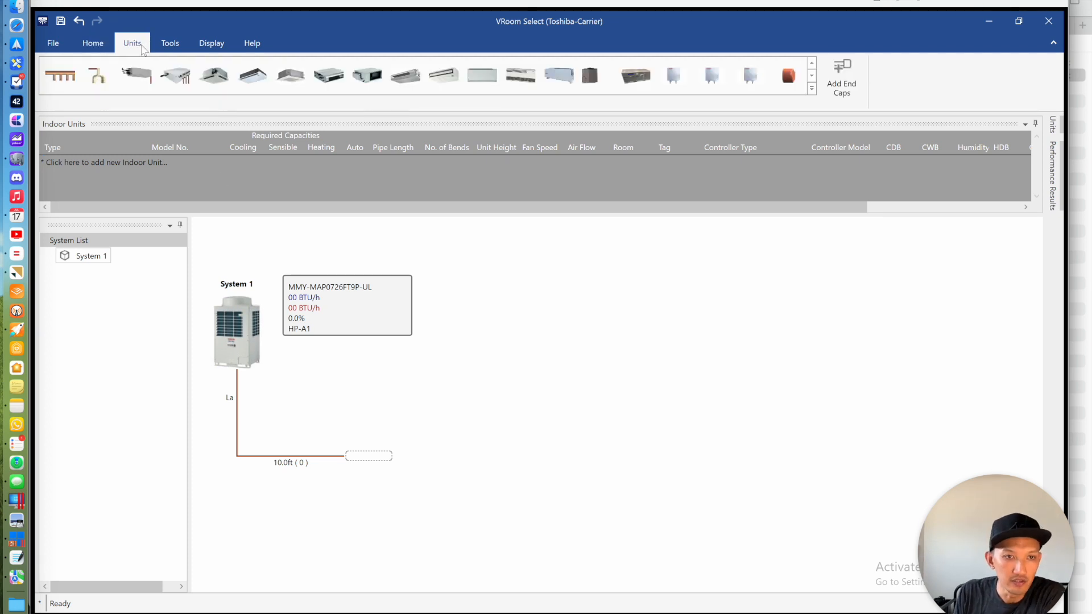
drag(97, 77, 370, 458)
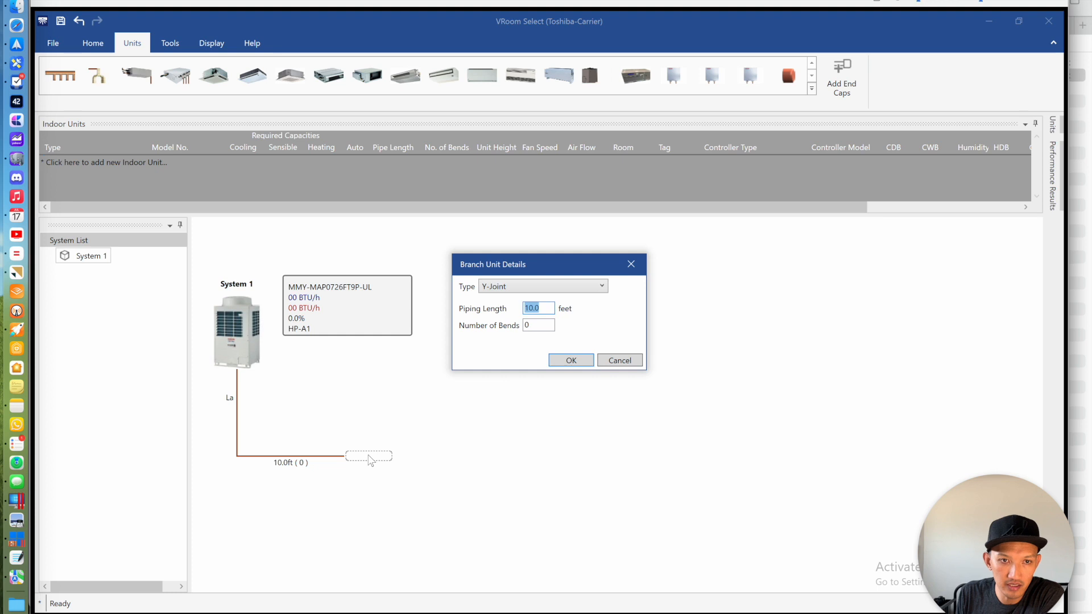
click(571, 362)
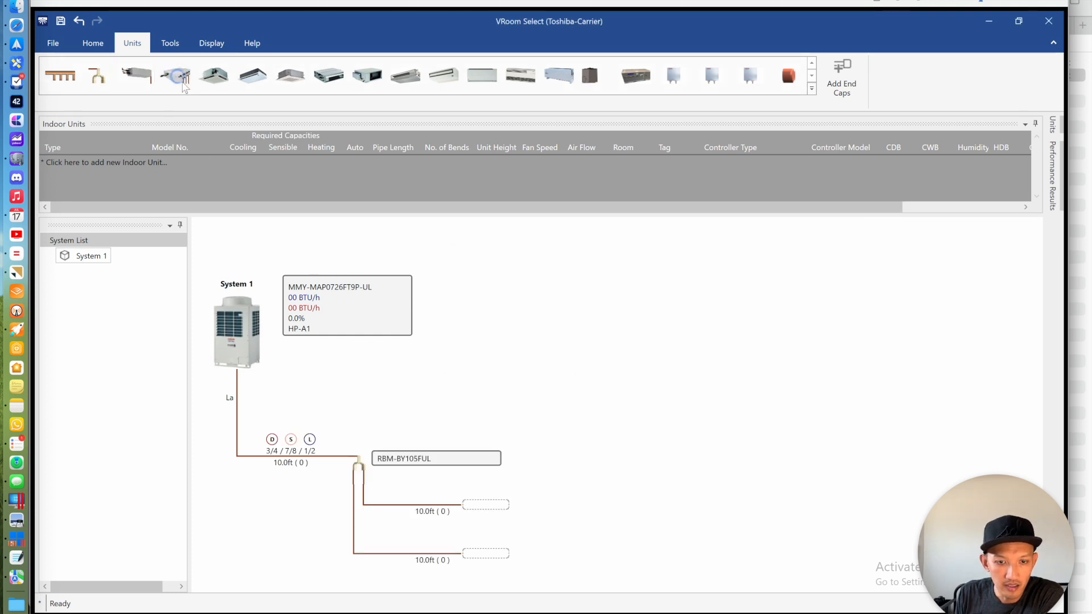
Place an RBM-Y0611F6PUL flow selector unit on the upper branch of the Y-joint
double_click(502, 506)
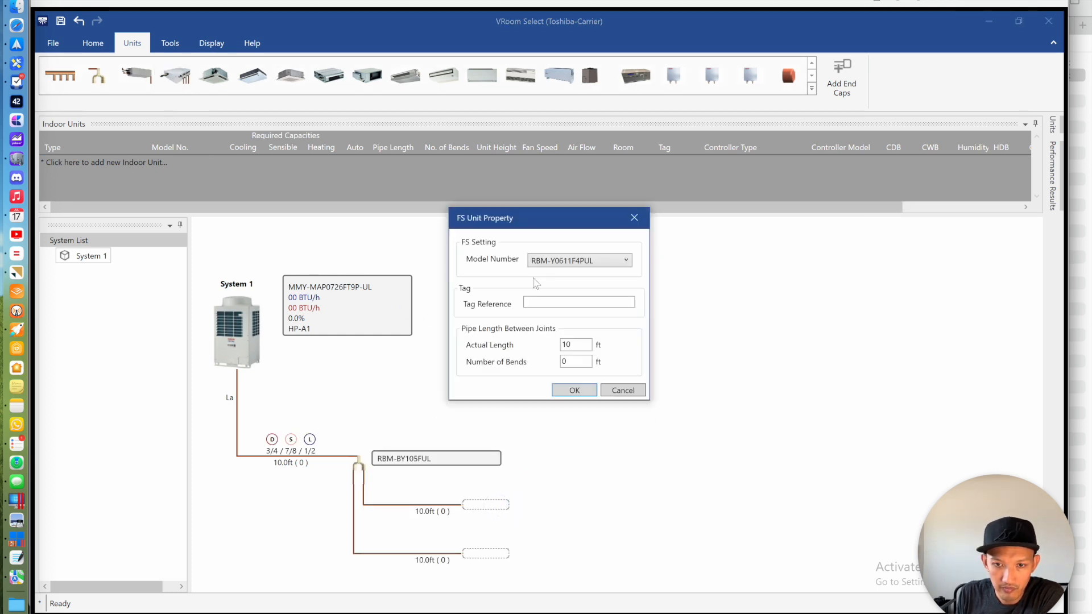
click(550, 266)
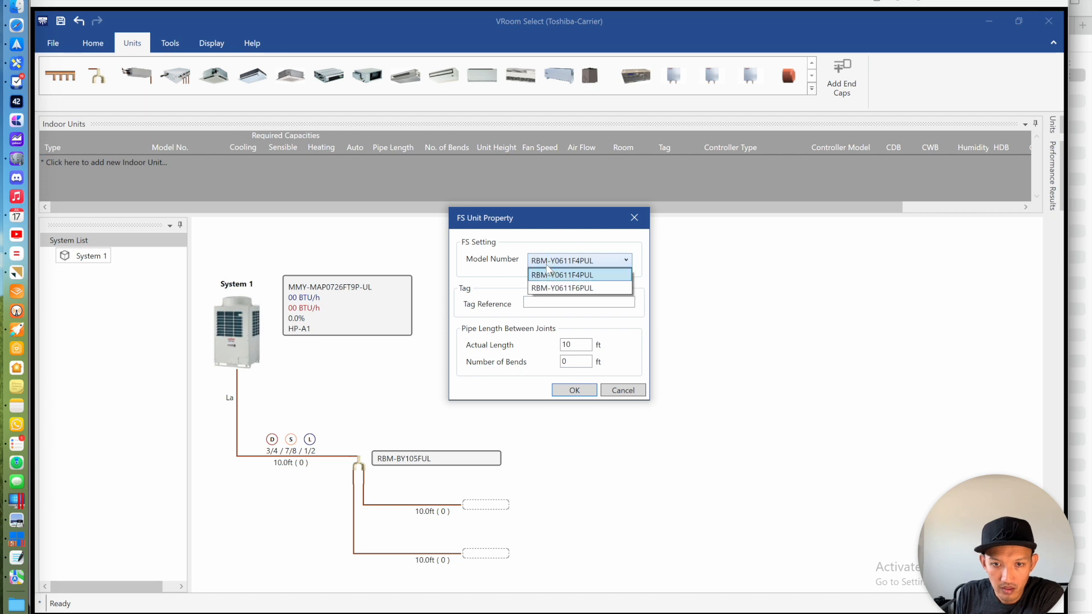
click(591, 289)
click(591, 390)
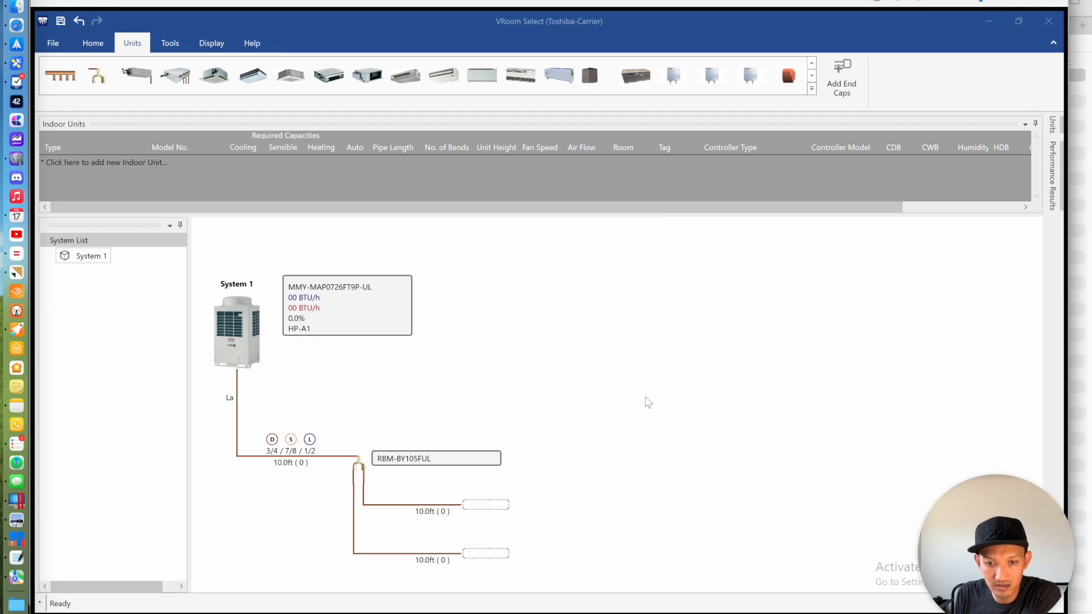
Place a second RBM-Y0611F6PUL flow selector unit on the lower branch of the Y-joint
scroll(792, 387, down, 5)
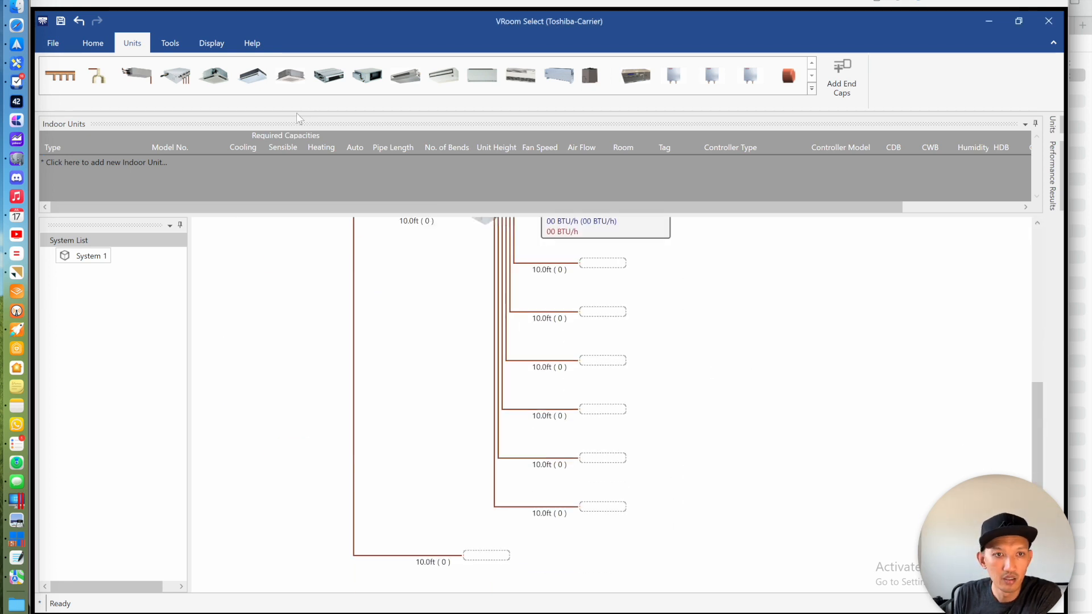
drag(175, 75, 479, 562)
click(559, 263)
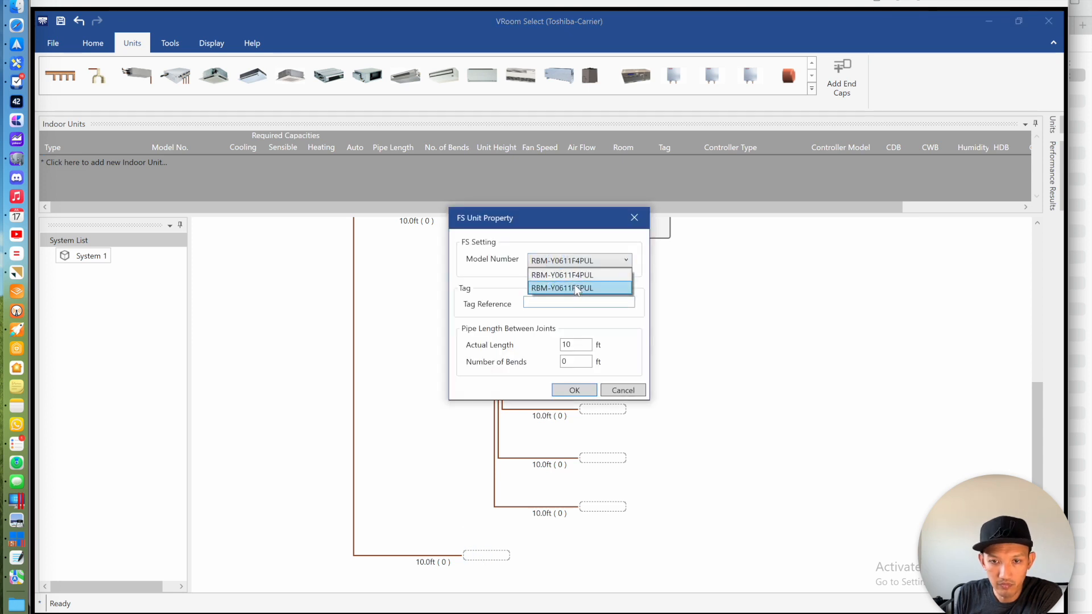
click(561, 288)
click(569, 391)
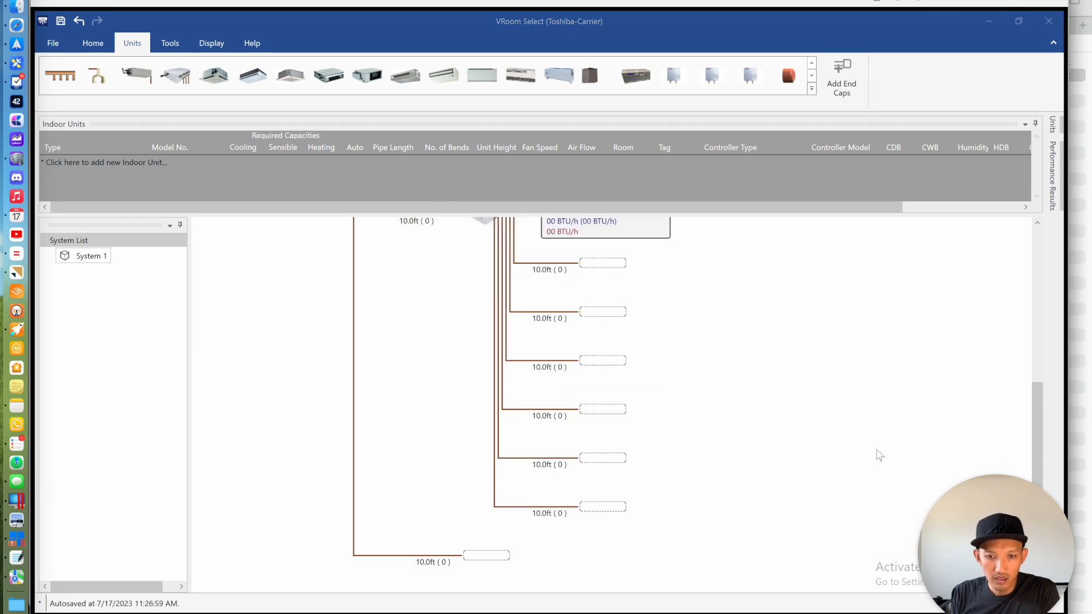
Look up the main pipe run in the piping diagram and set the length between outdoor unit and Y-joint to 29 ft
scroll(742, 414, up, 5)
key(super+Tab)
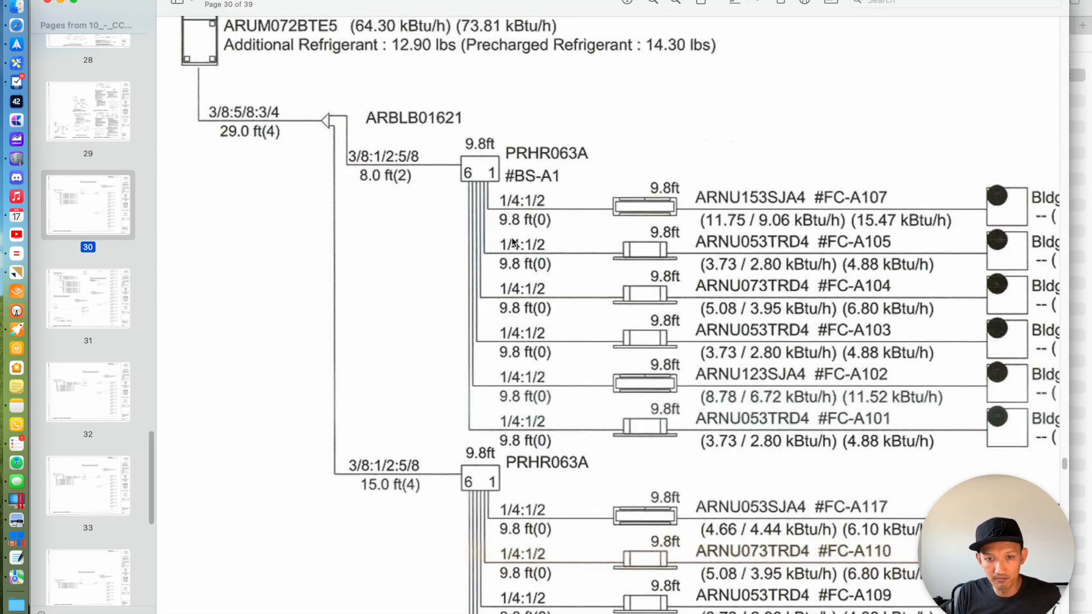
key(super+Tab)
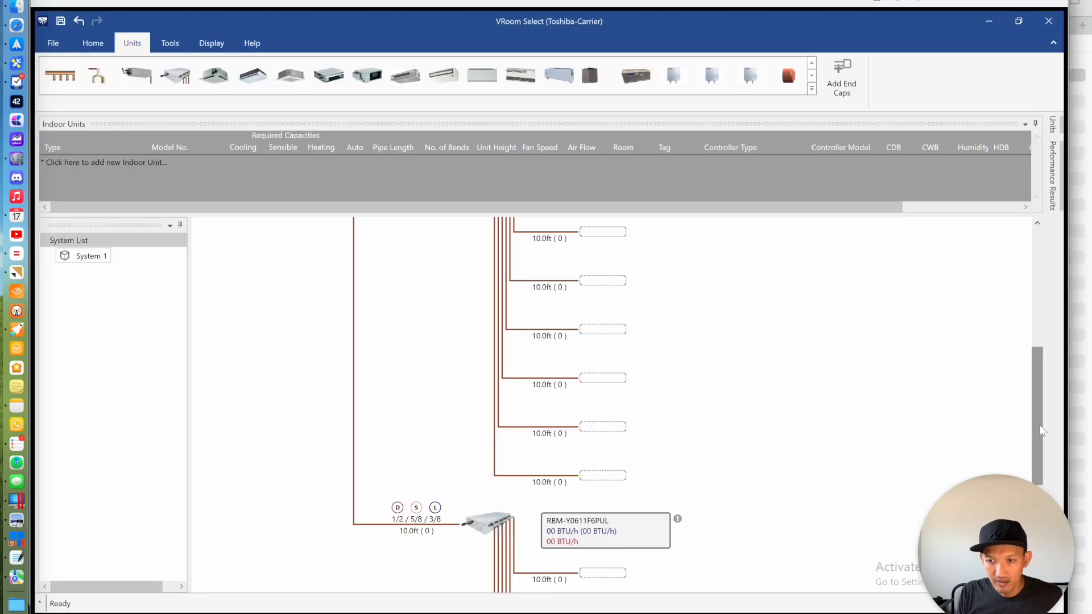
drag(1039, 425, 1029, 334)
double_click(283, 387)
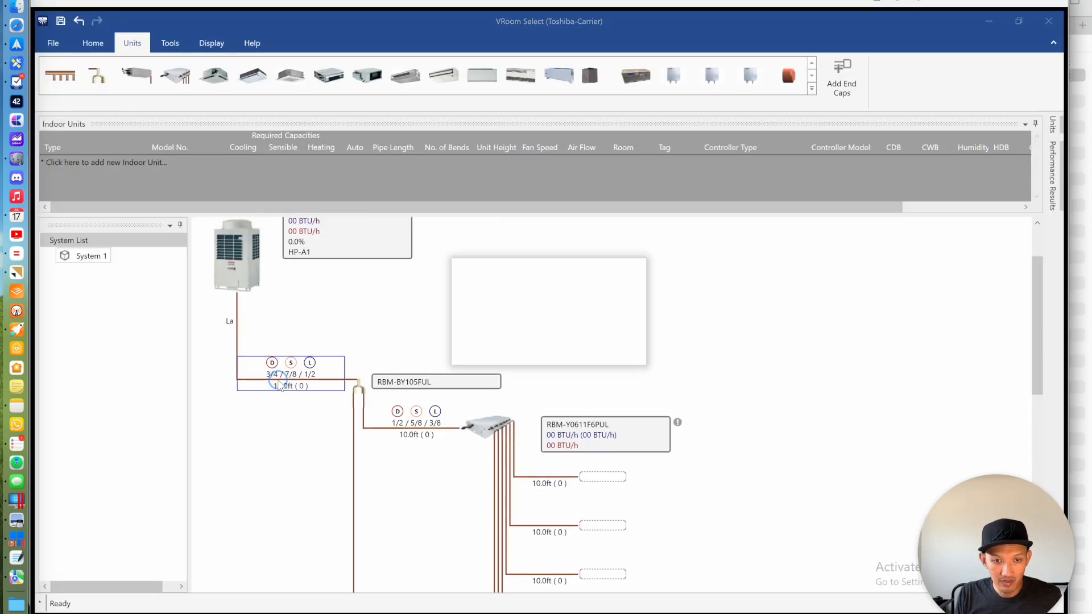
text(29)
key(Return)
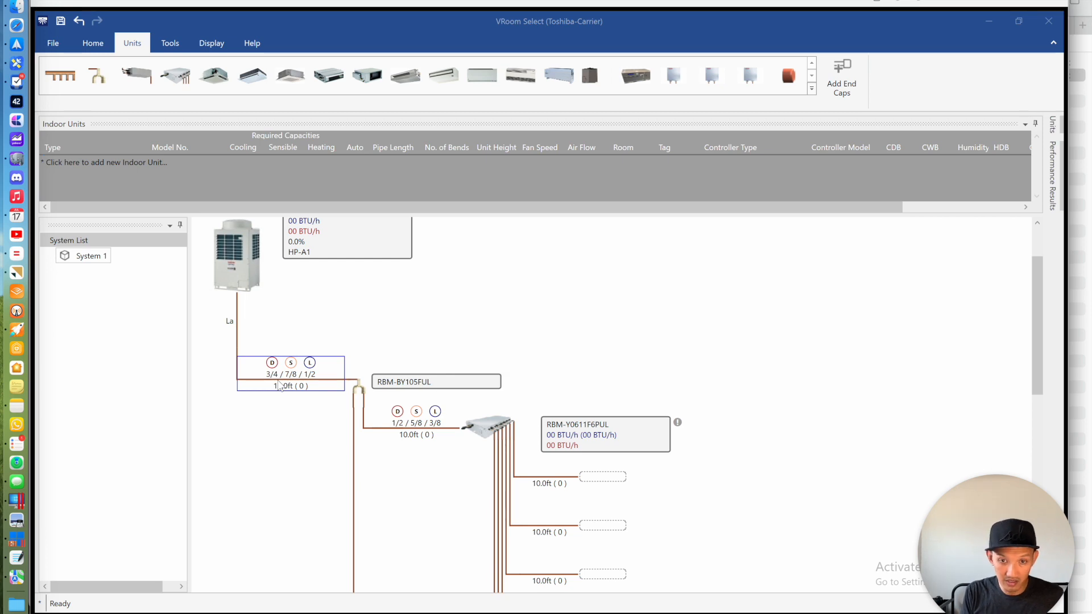
Check the diagram and set the pipe length from the Y-joint to the first flow selector to 8 ft
key(super+Tab)
key(super+Tab)
double_click(416, 435)
text(8)
key(Return)
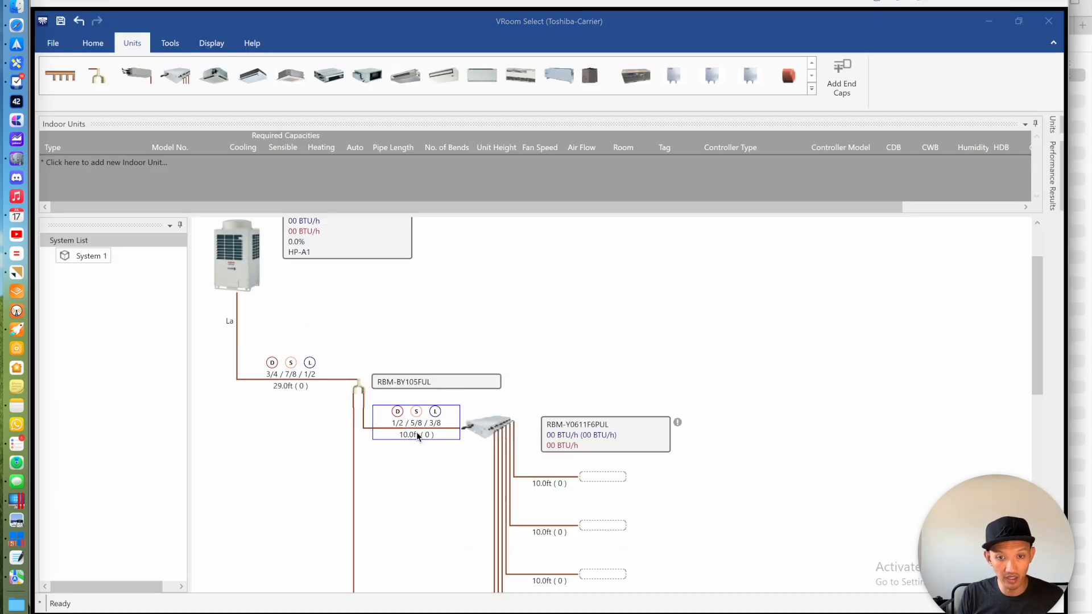
Check the bends in the diagram and edit the number of bends on the 29 ft main pipe
key(super+Tab)
key(super+Tab)
double_click(299, 387)
key(Tab)
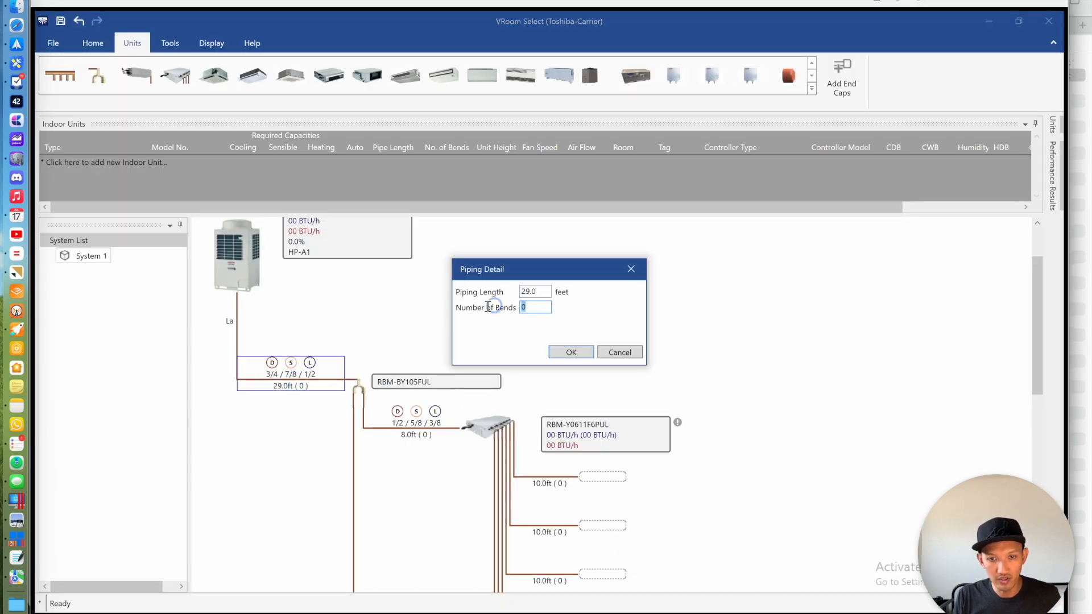
click(571, 352)
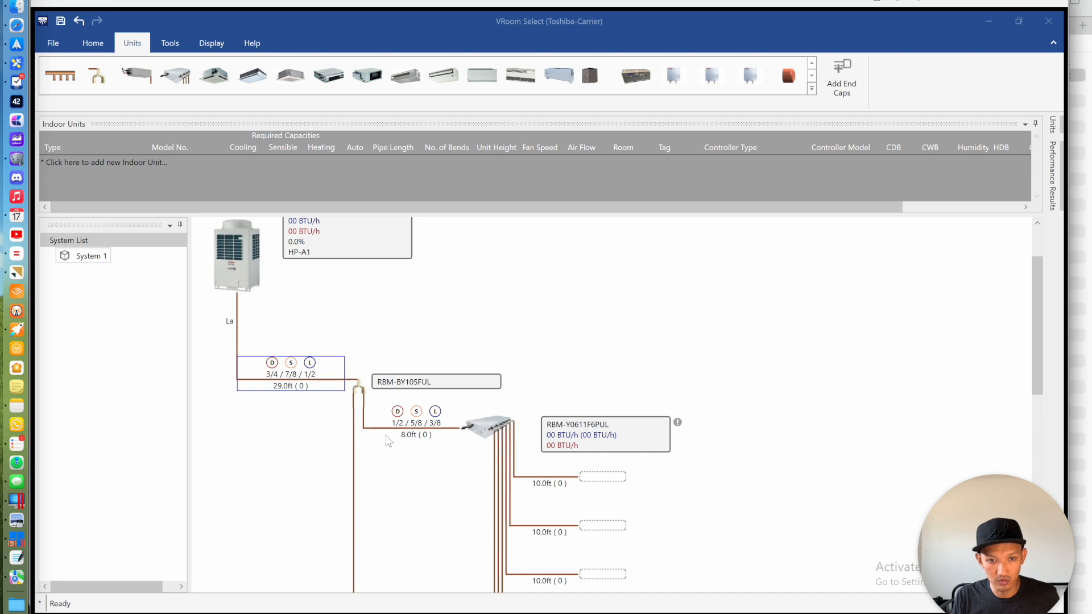
Set the number of bends on the pipe to the first flow selector to 2
double_click(416, 433)
drag(532, 307, 492, 306)
text(2)
click(571, 353)
Check the diagram and set the pipe to the second flow selector to 15 ft with 4 bends
key(super+Tab)
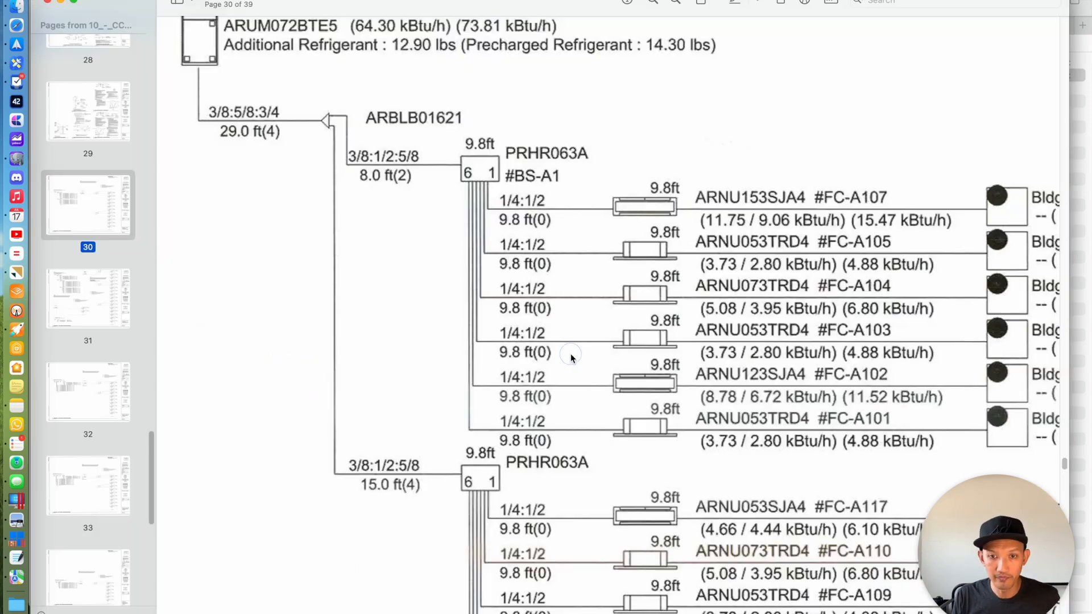
key(super+Tab)
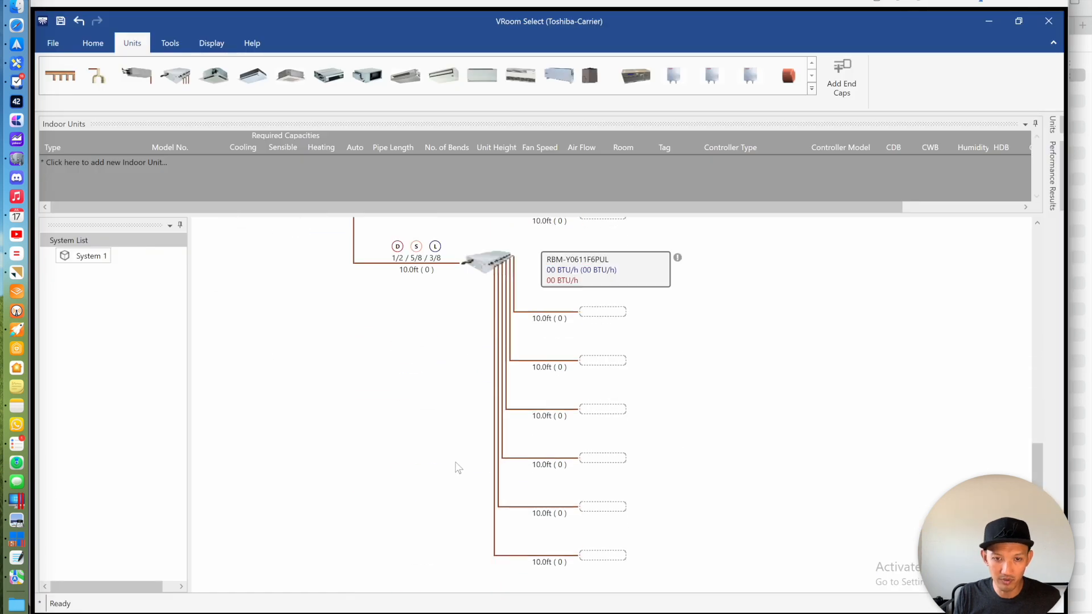
double_click(404, 270)
text(15)
key(Tab)
text(4)
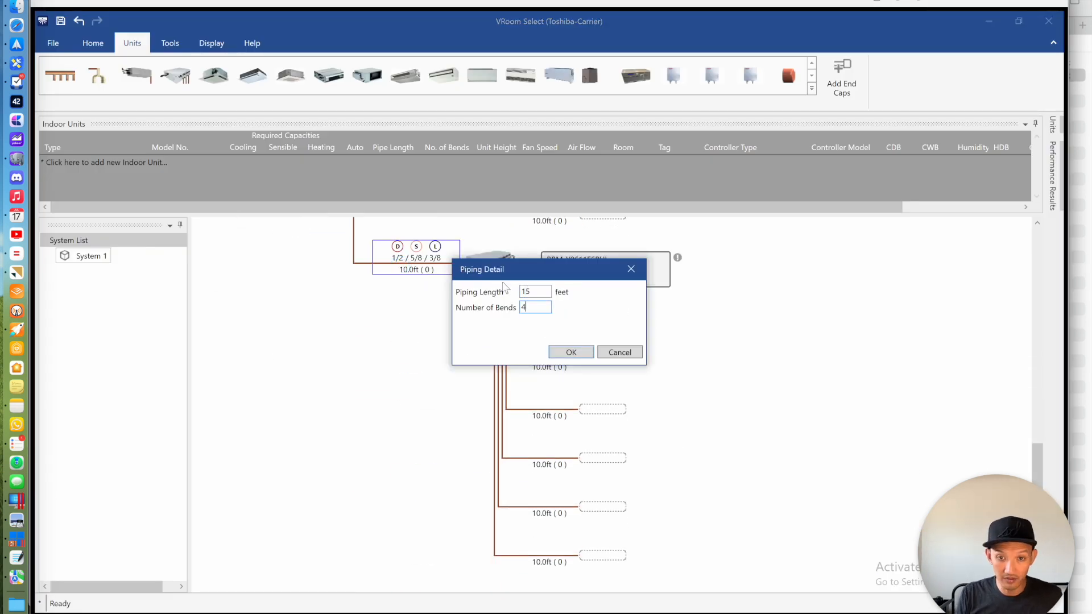
click(569, 353)
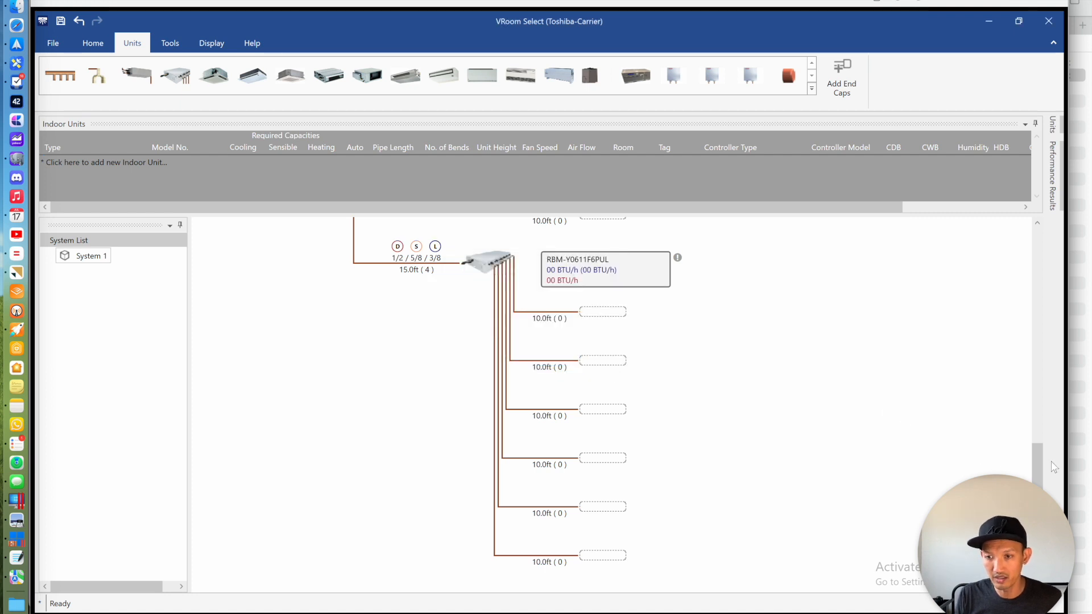
Return to the first flow selector's ports and examine the BS-A1 fan coil models, tags and capacities in the piping diagram
drag(1039, 463, 1030, 340)
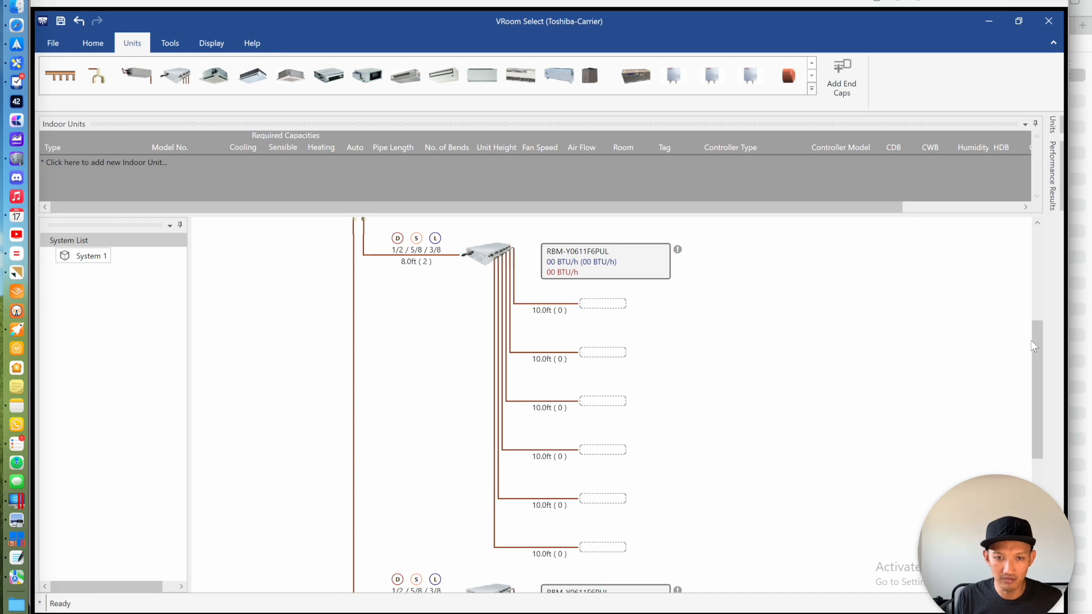
key(super+Tab)
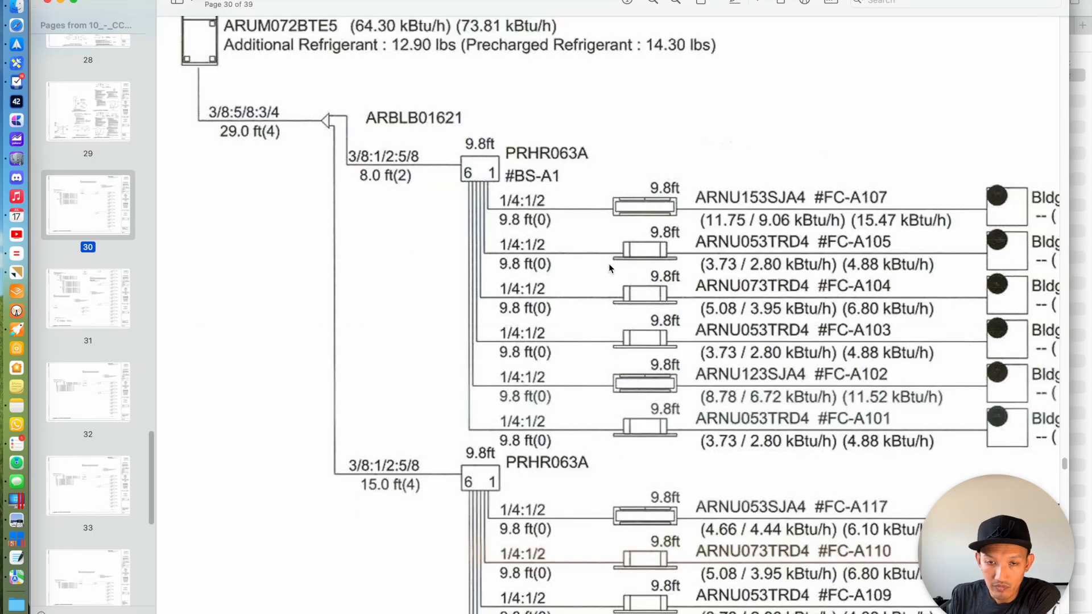
scroll(608, 259, right, 4)
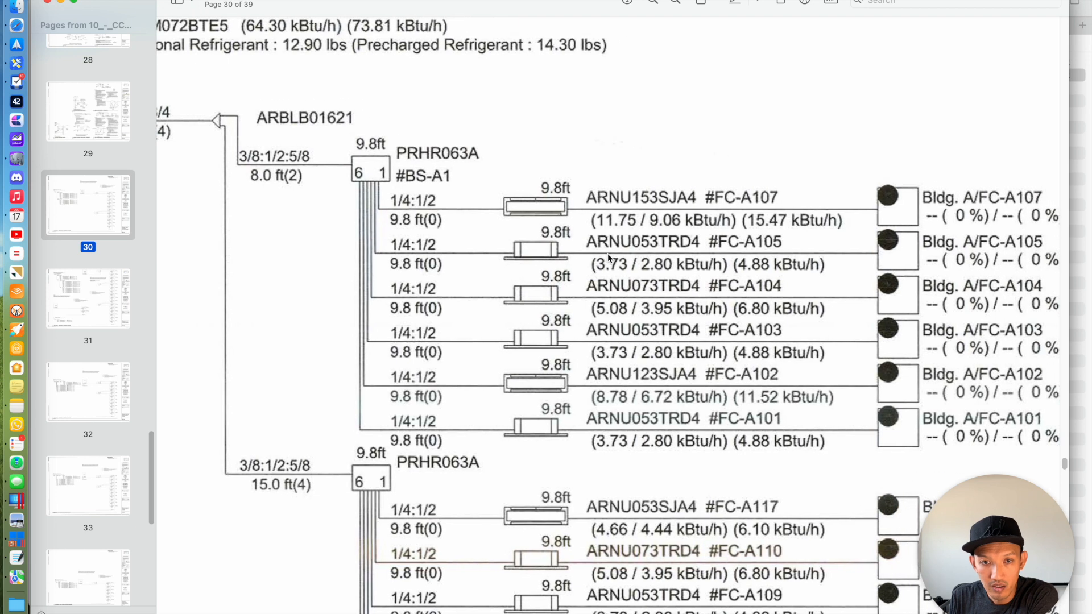
scroll(607, 254, down, 1)
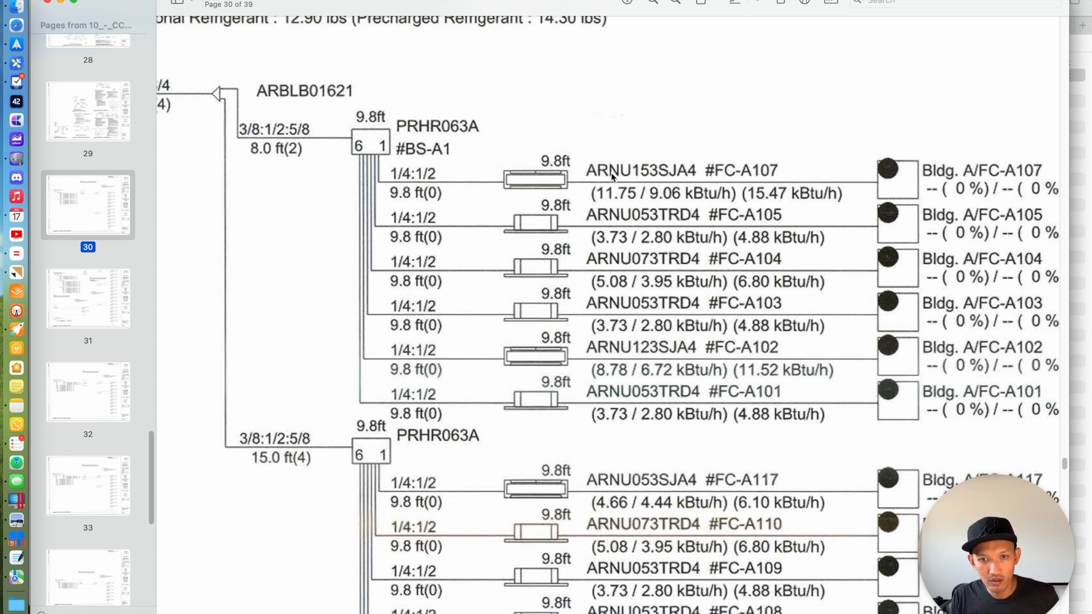
click(630, 173)
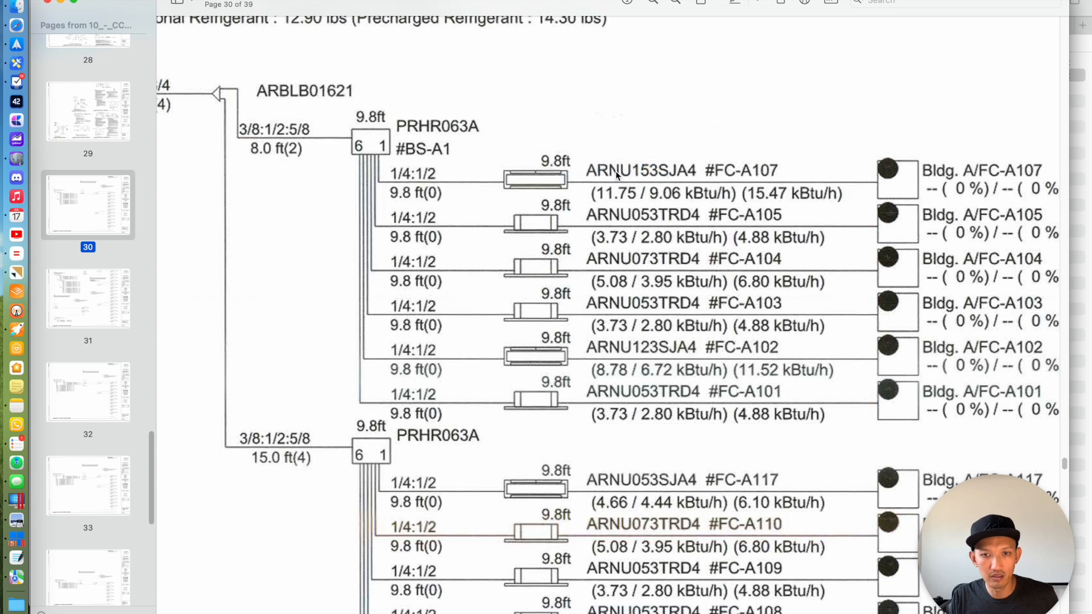
Switch to Safari, open lghvac.com in a new tab and clear the downloads list
click(15, 25)
key(super+t)
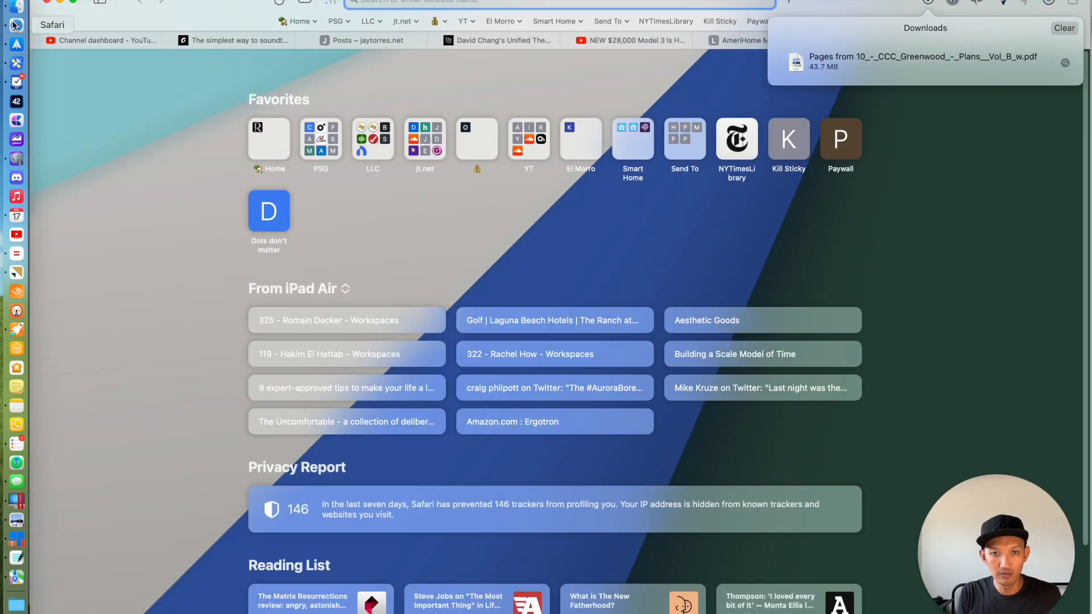
text(hv)
key(BackSpace)
key(BackSpace)
text(lghv)
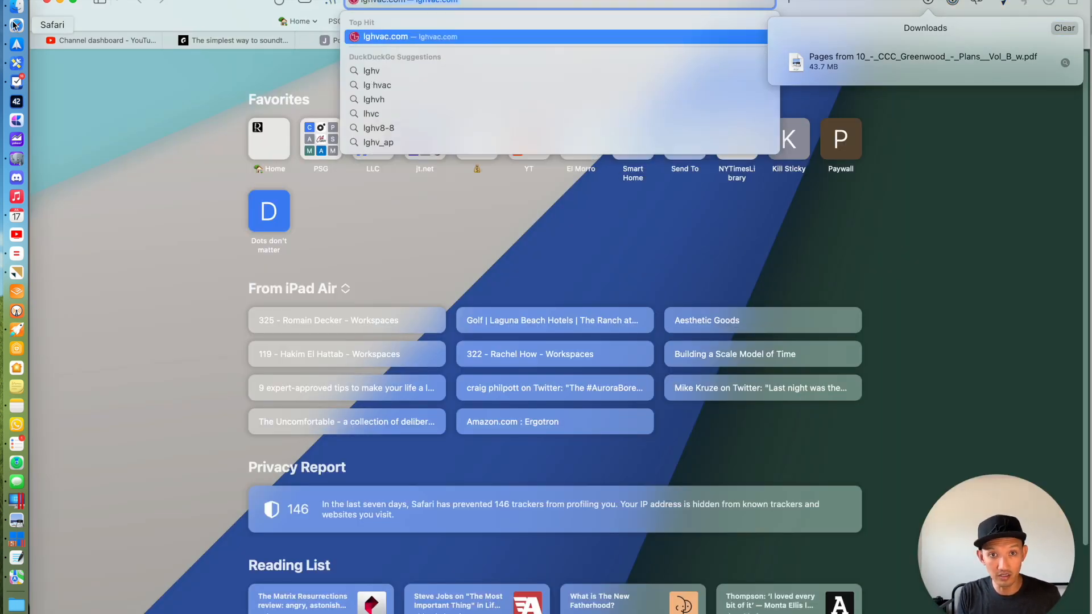
key(Return)
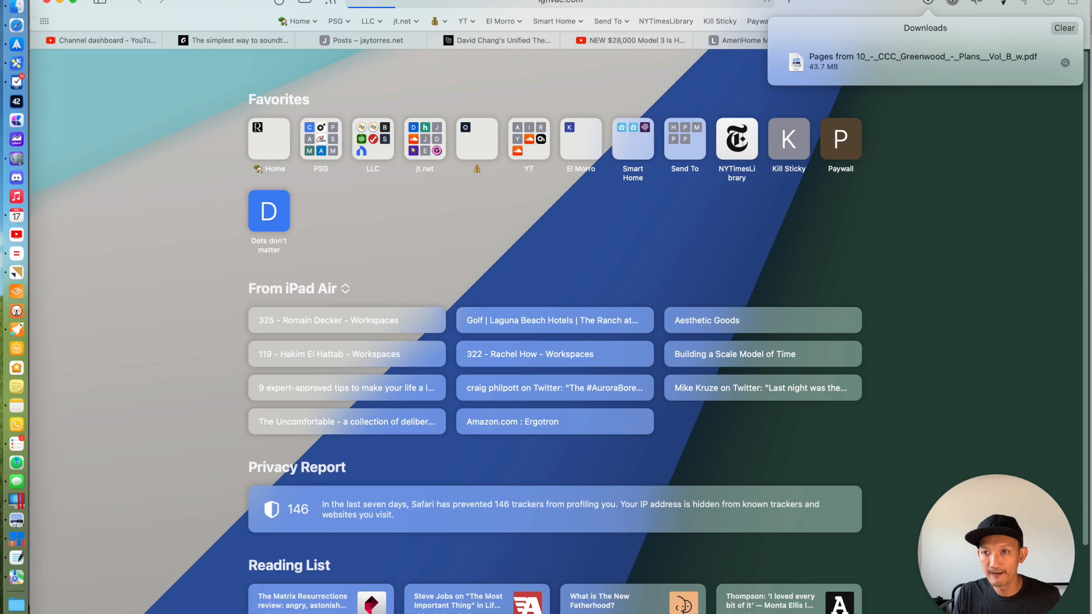
click(1058, 29)
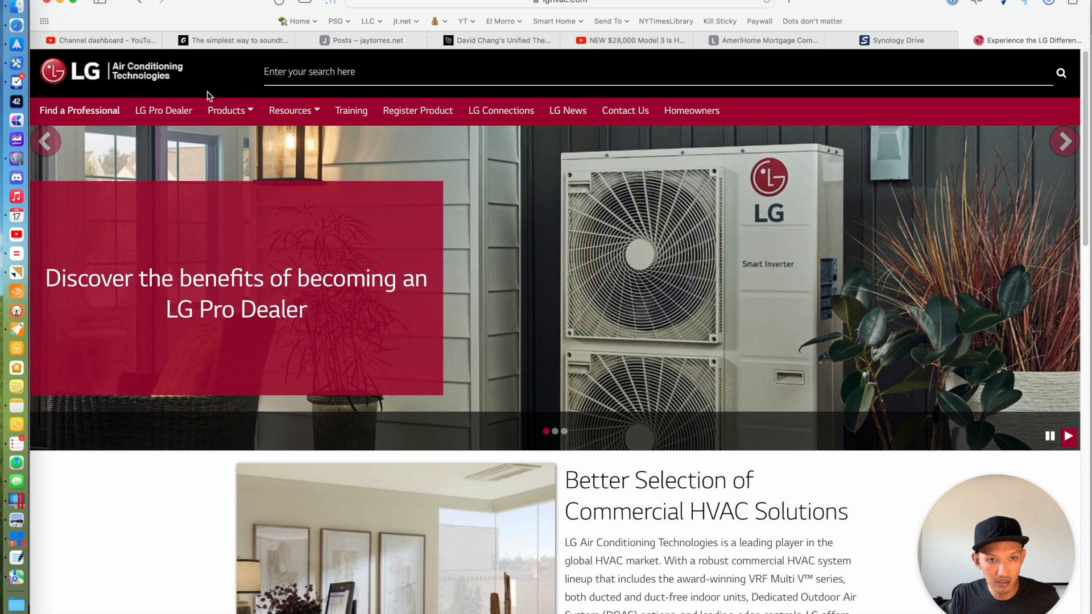
Open LG's commercial HVAC products page and recheck the fan coil model numbers in the piping diagram
click(221, 111)
click(234, 179)
key(super+Tab)
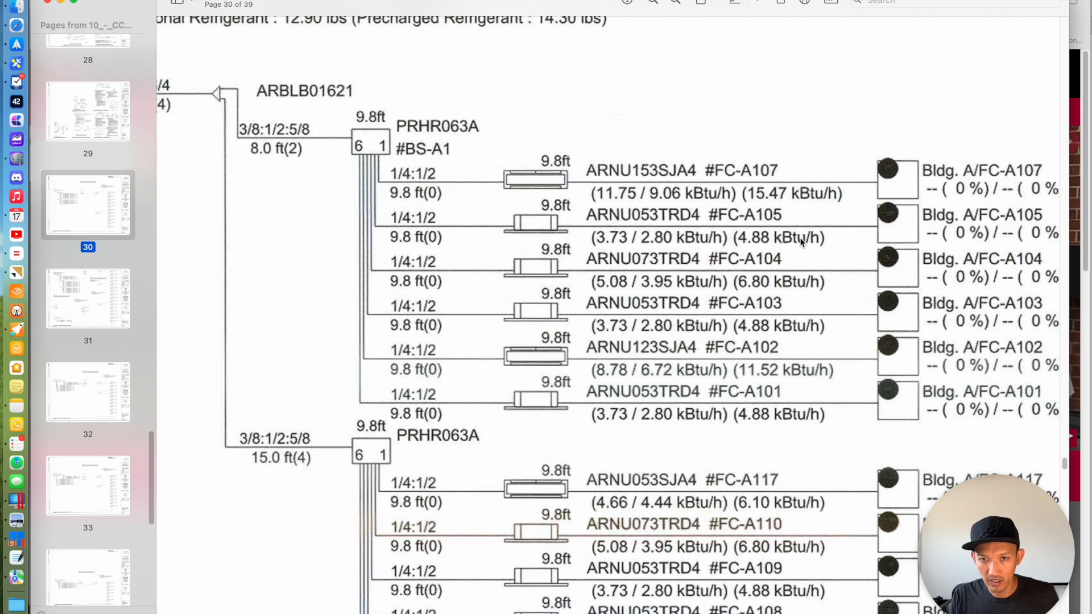
key(super+Tab)
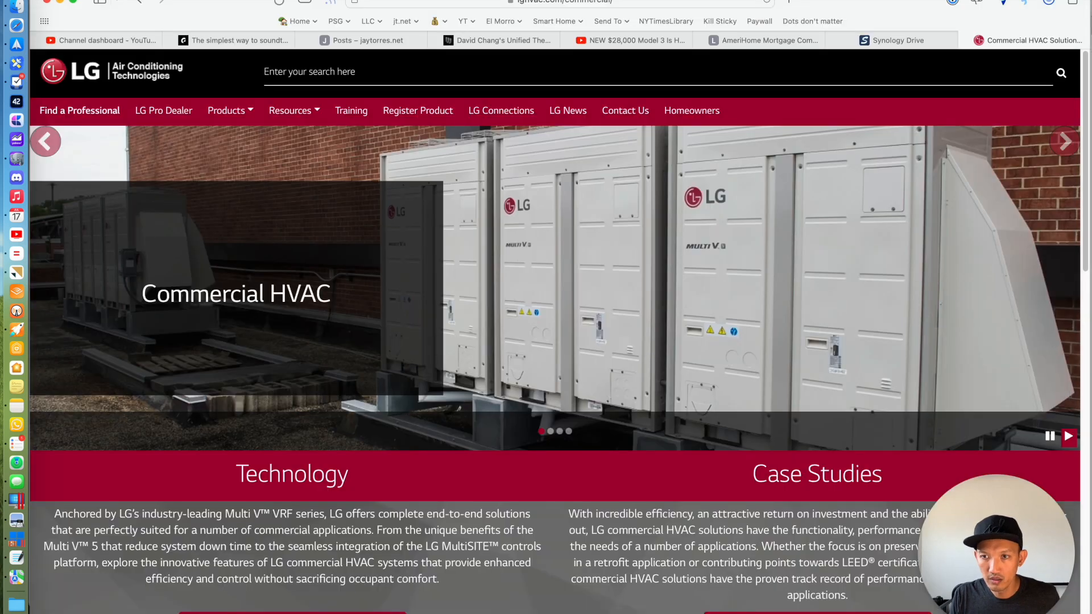
Browse the commercial indoor units and open the Mid Static ducted unit's model list
scroll(732, 415, down, 7)
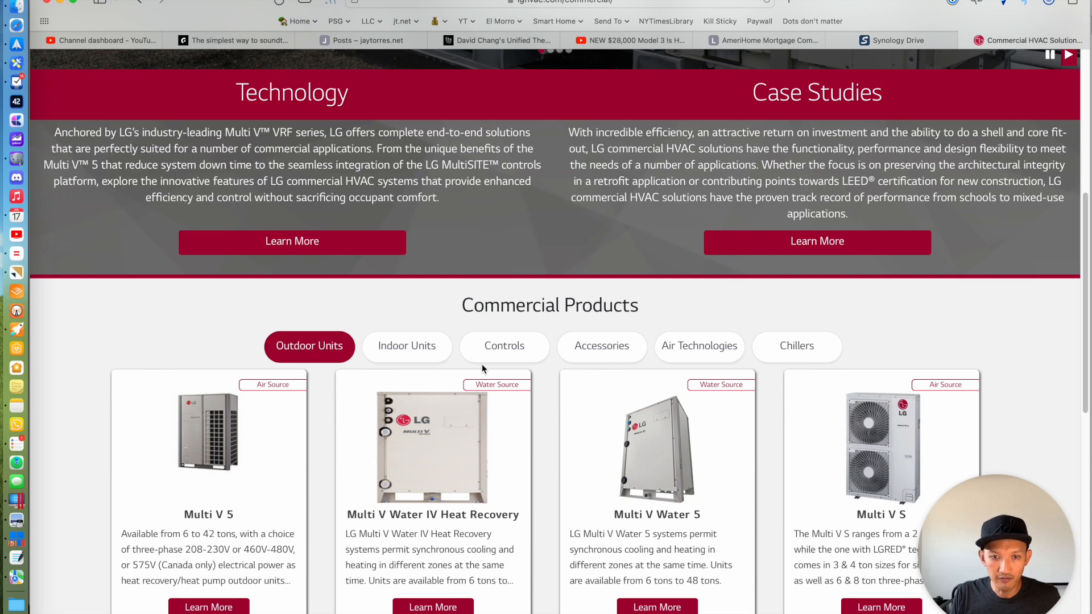
click(415, 359)
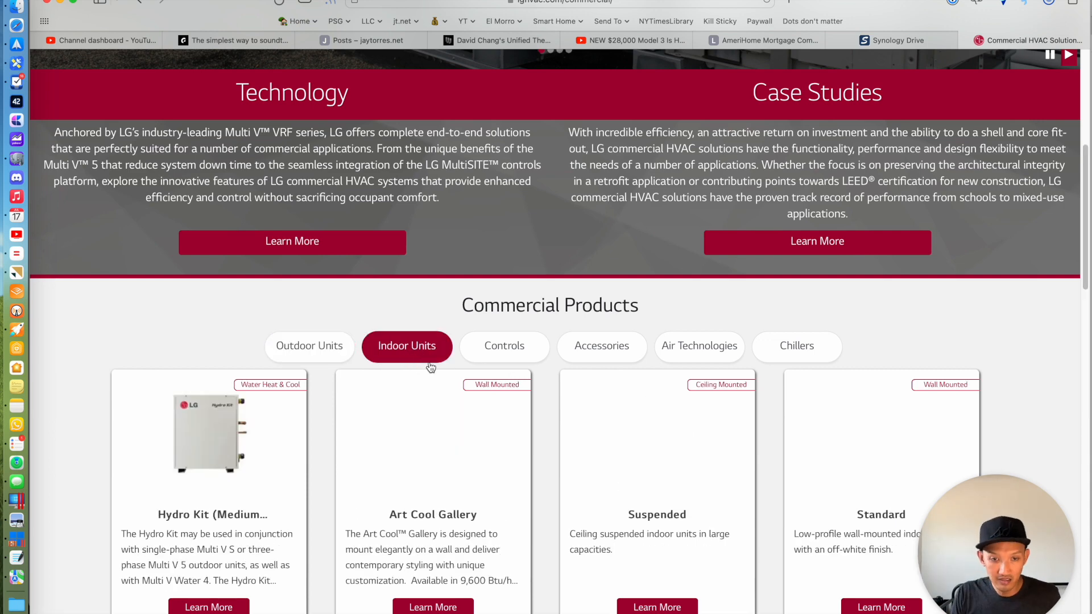
scroll(410, 360, down, 3)
scroll(398, 361, down, 1)
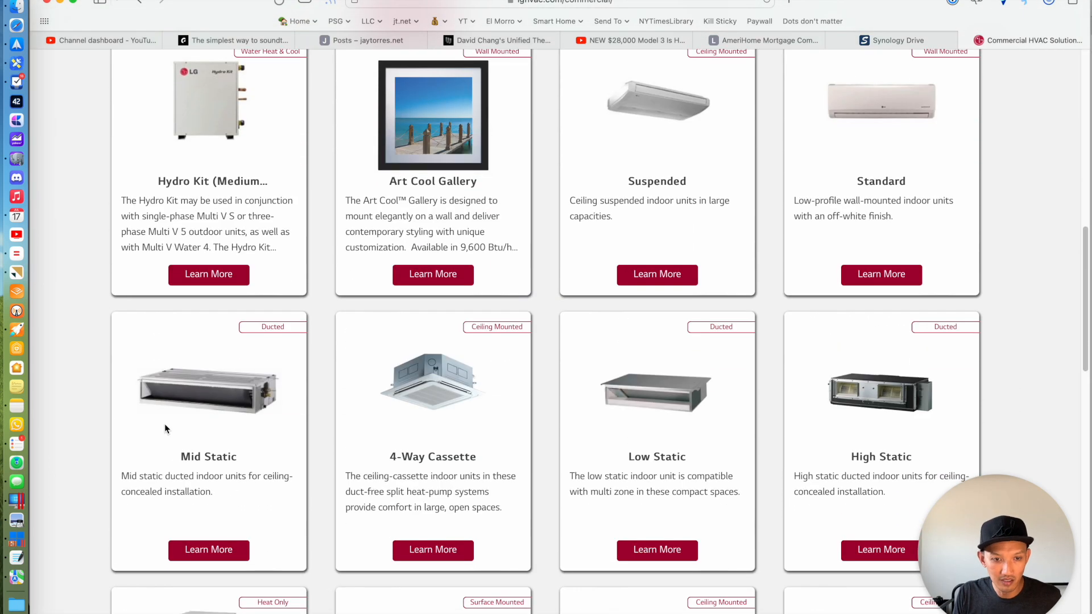
click(199, 552)
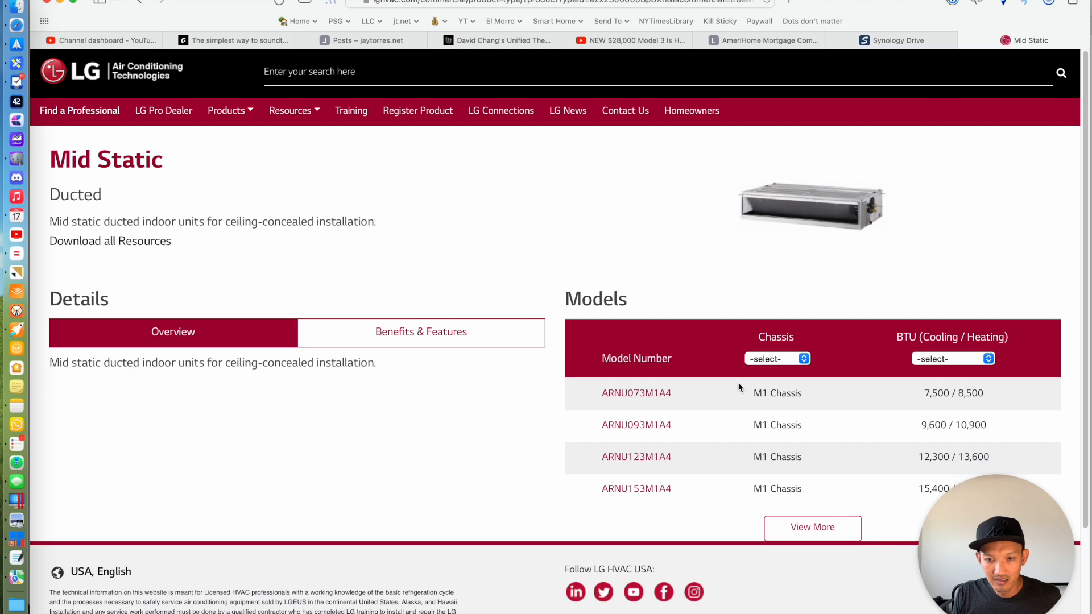
Search the LG HVAC site for model arnu153sja4, checking the full number against the piping diagram, and review the results
click(808, 74)
key(super+Tab)
key(super+Tab)
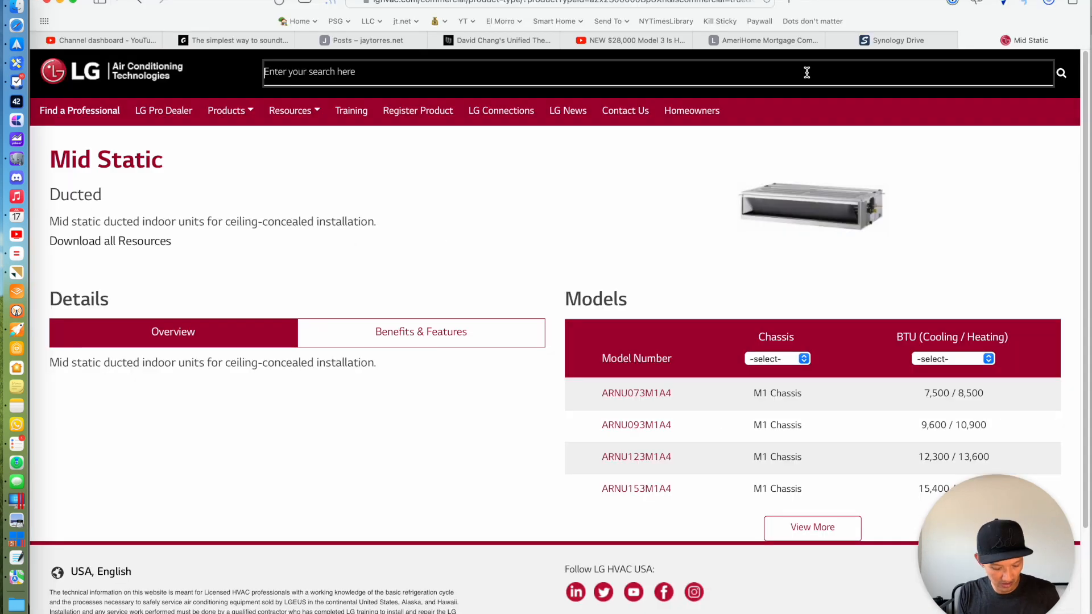
text(arnu153)
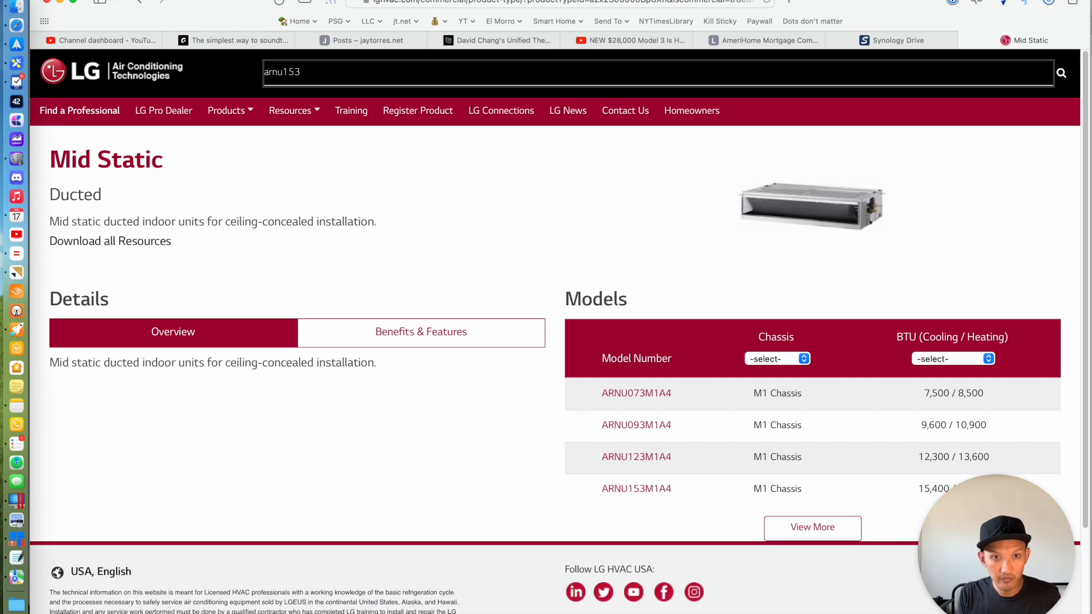
key(super+Tab)
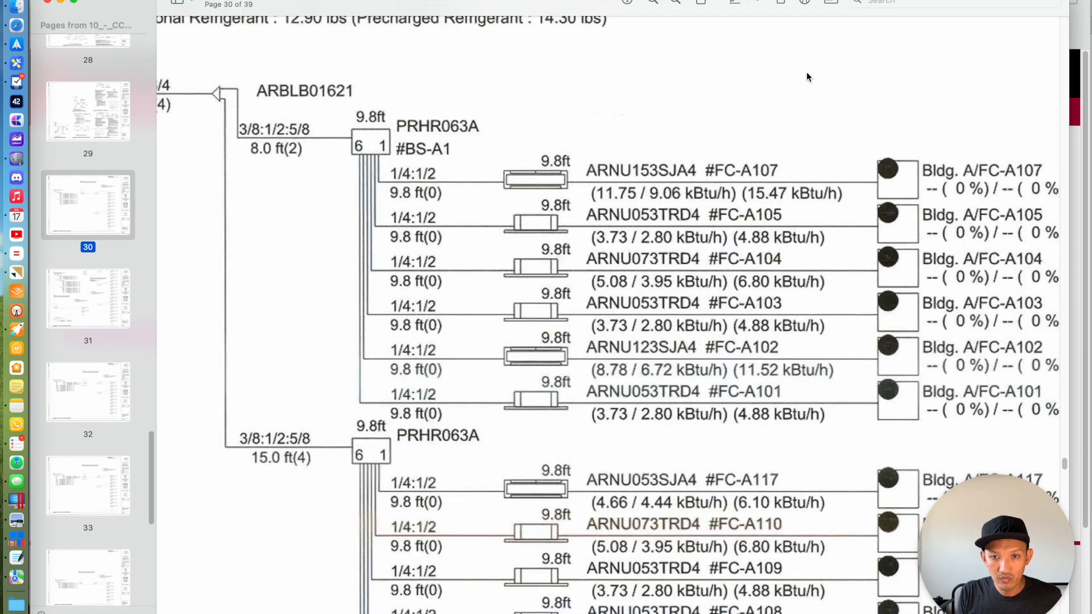
key(super+Tab)
text(ja)
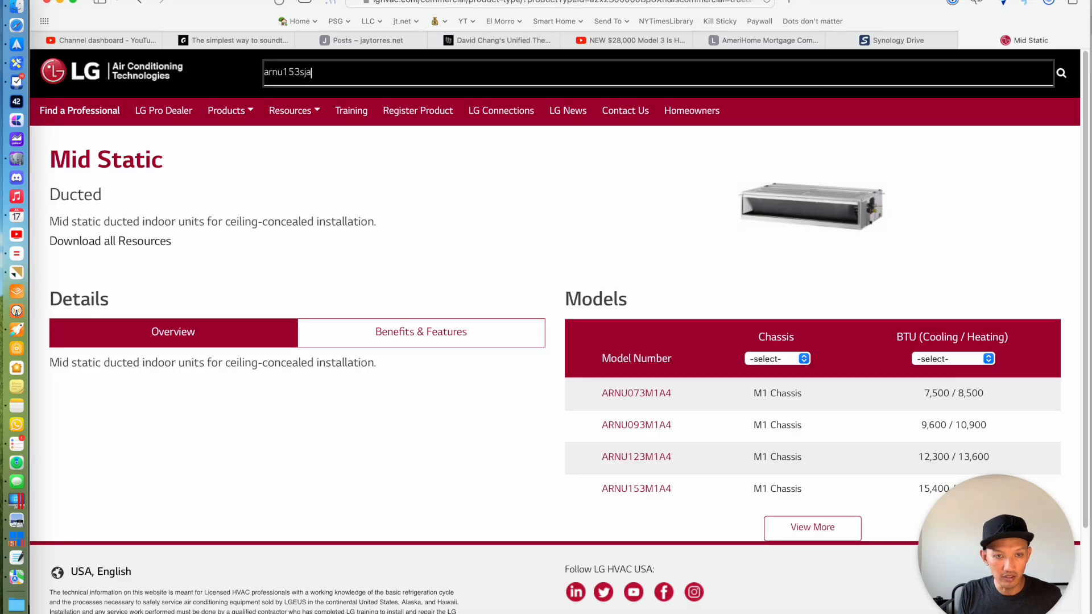
text(4)
key(Return)
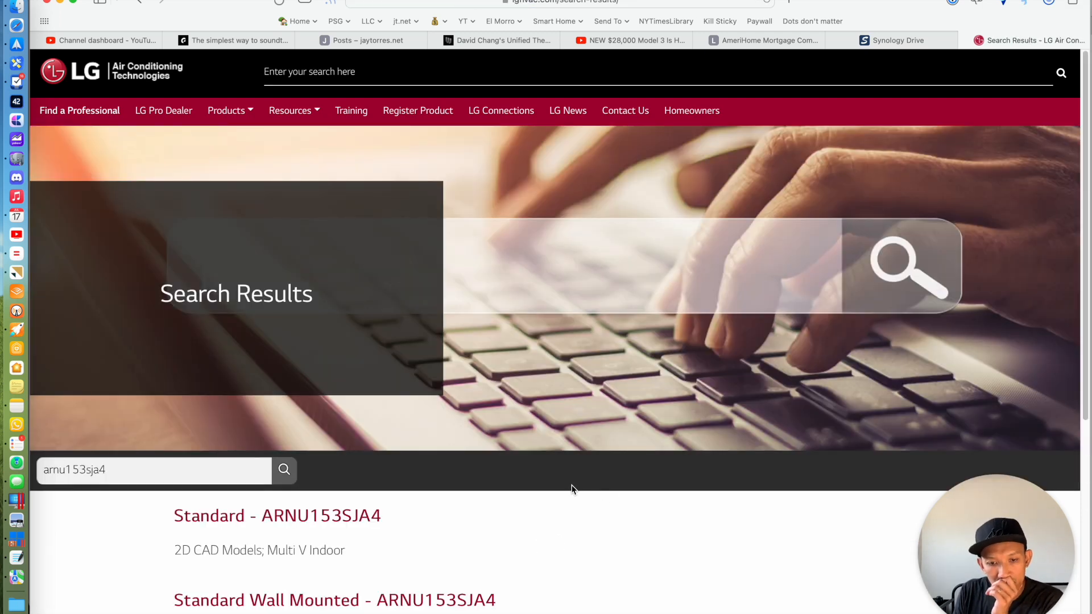
scroll(572, 488, down, 5)
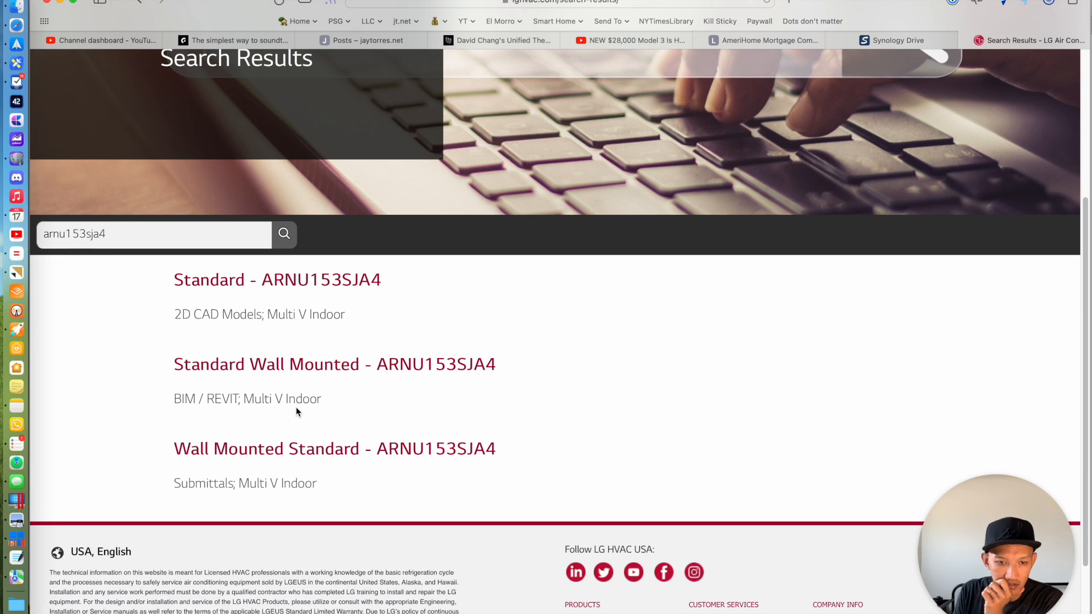
Compare the BS-A1 fan coil models in the piping diagram with the LG search results
key(super+Tab)
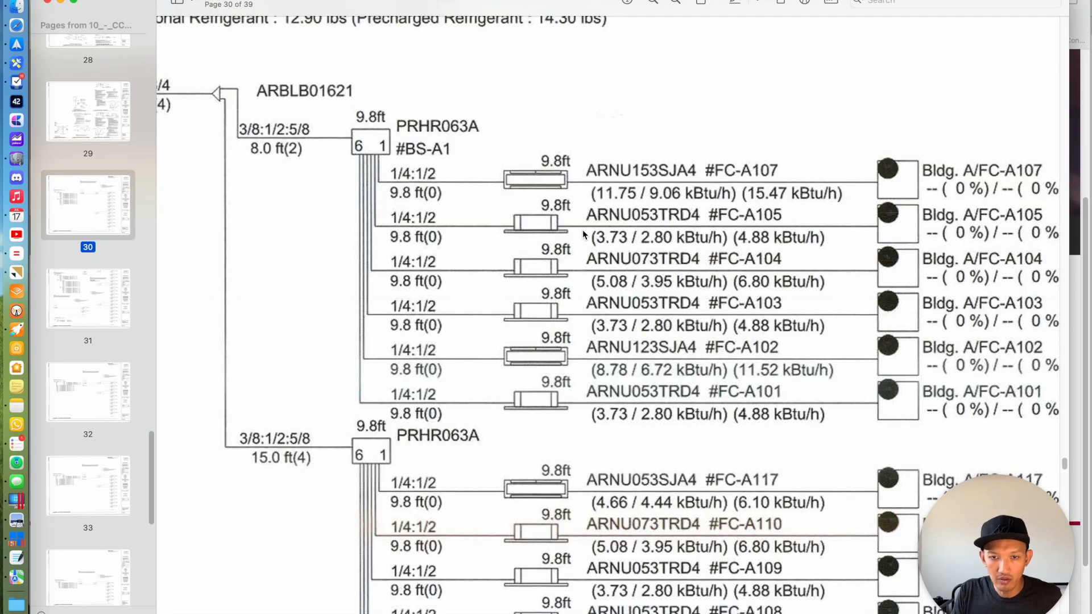
scroll(596, 318, down, 4)
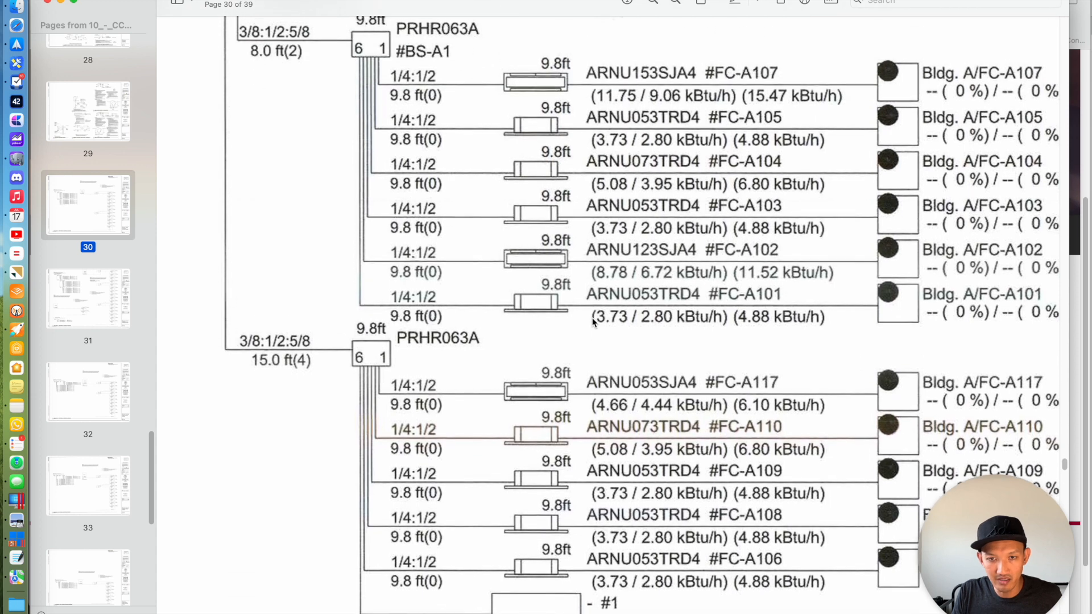
scroll(814, 322, up, 1)
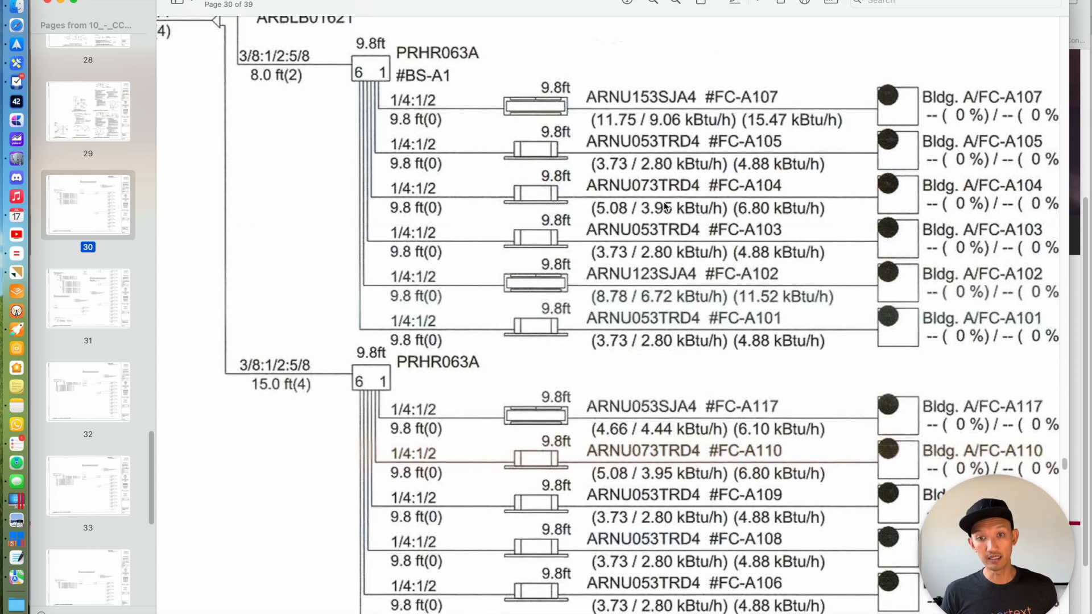
key(super+Tab)
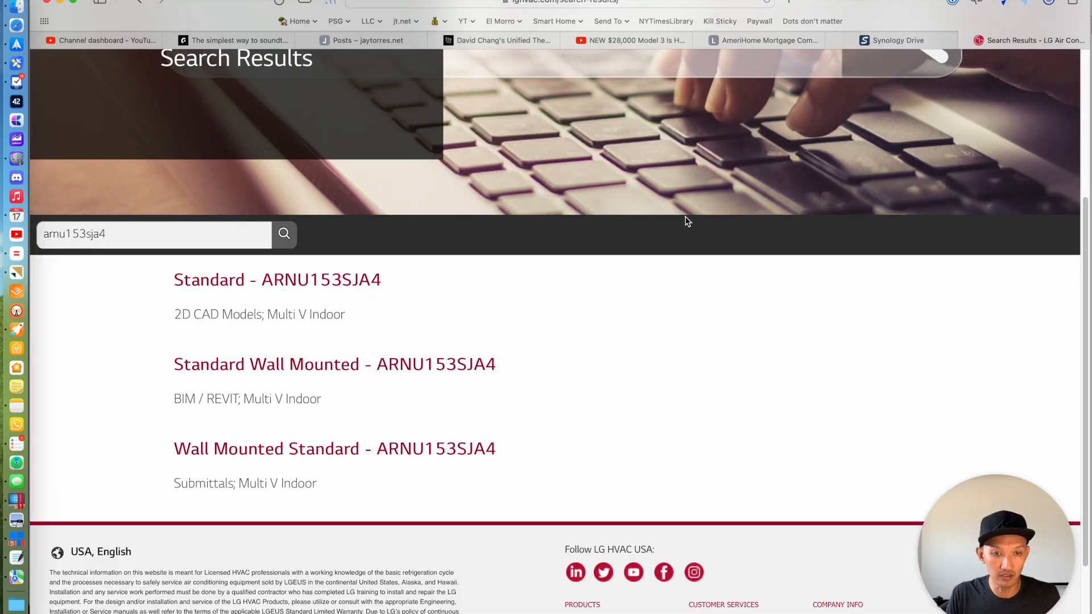
Switch to VRoom Select and add a Phasing In High Wall Type unit, model MMK-UP0151HP-UL, to the first flow selector's first port
key(super+Tab)
key(super+Tab)
key(super+Tab)
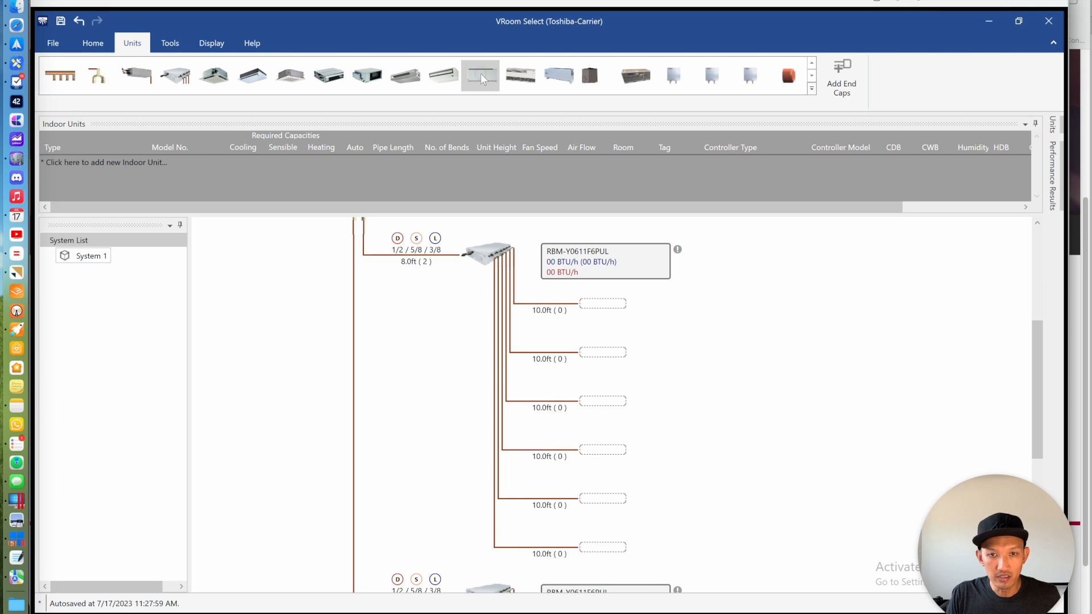
double_click(612, 306)
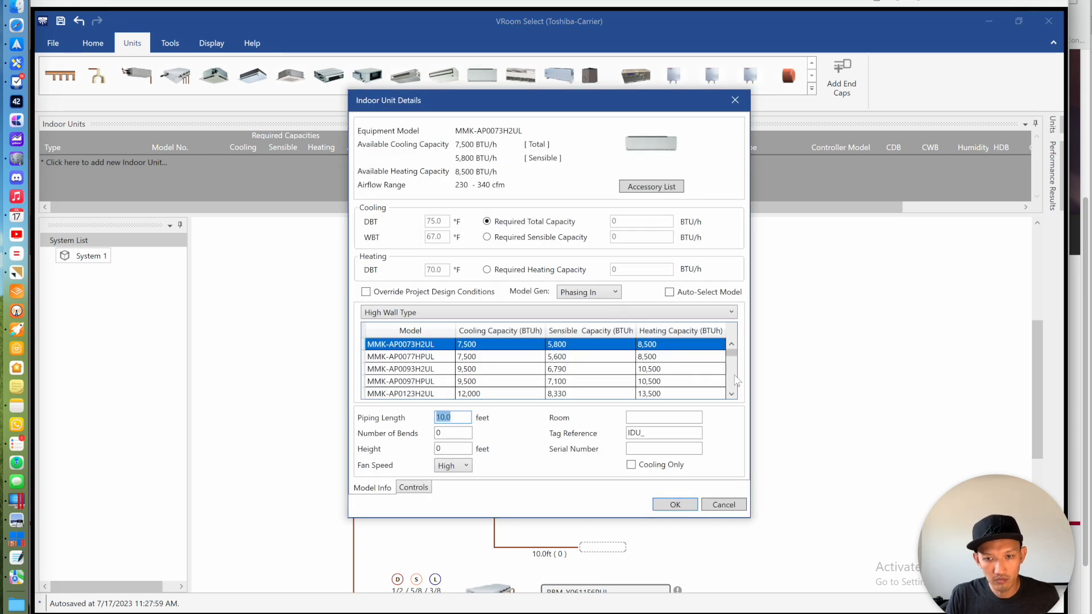
click(730, 378)
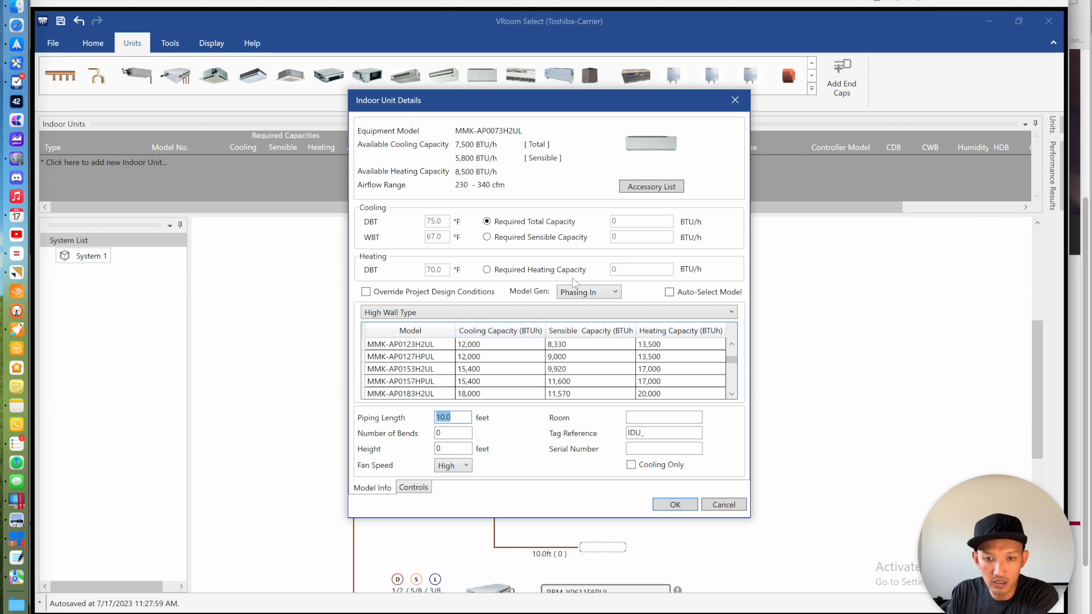
click(574, 292)
click(588, 334)
click(588, 292)
click(598, 307)
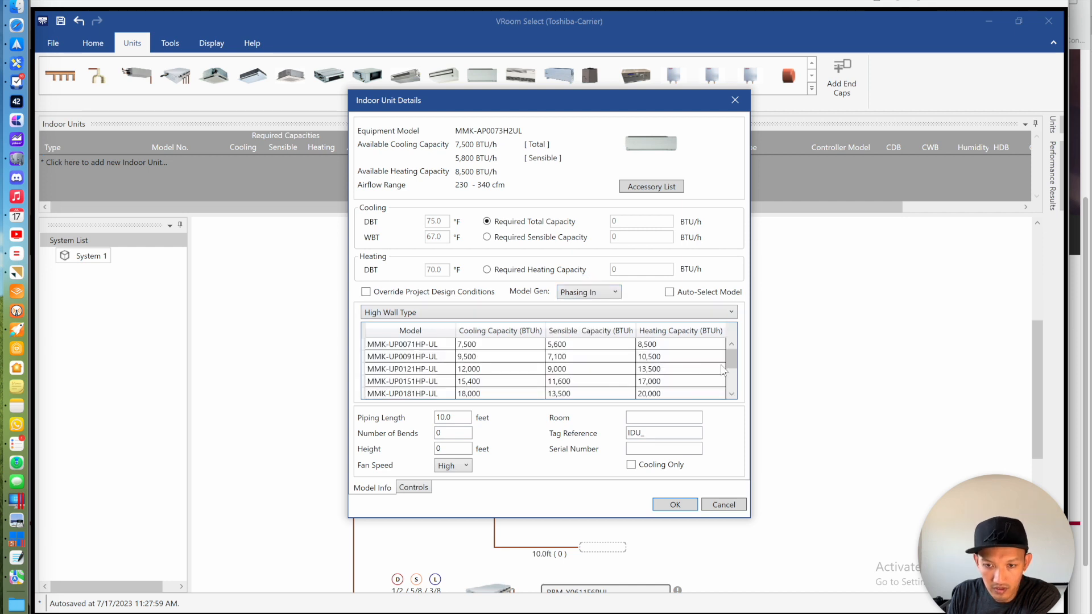
mouse_move(732, 359)
mouse_down()
mouse_move(732, 390)
mouse_move(733, 351)
mouse_up()
click(395, 381)
click(674, 506)
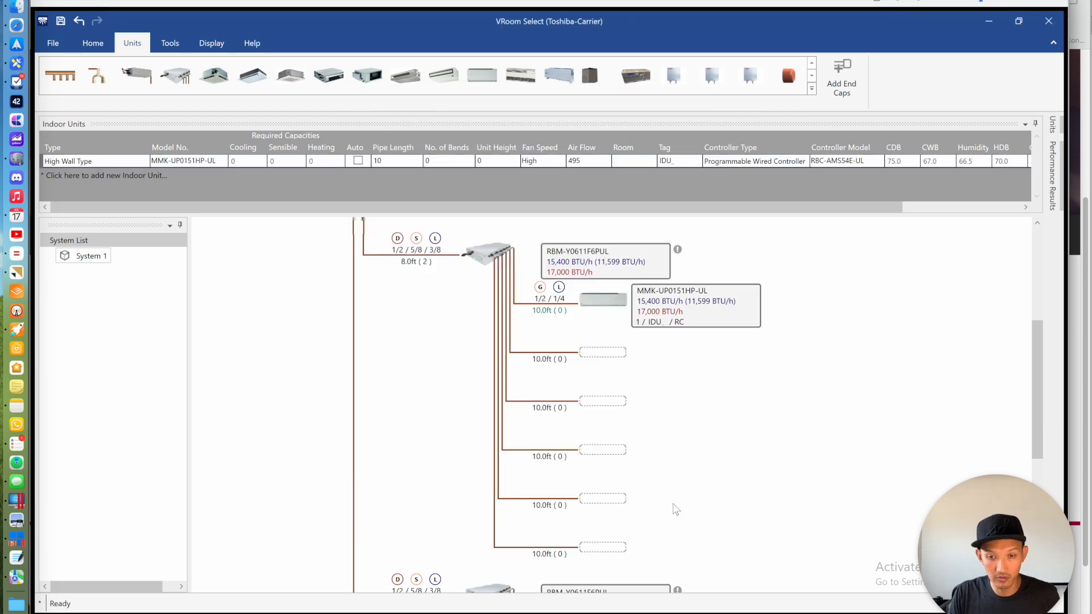
Place a Compact 4-Way Cassette unit on the second port and limit its model list to the Phasing In generation
key(super+Tab)
key(super+Tab)
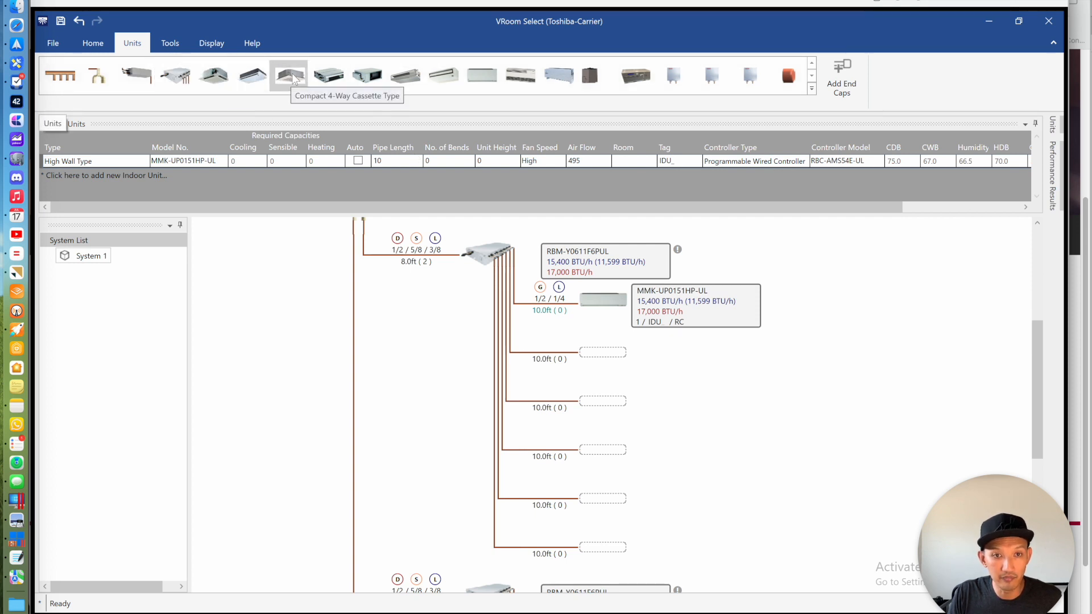
drag(292, 78, 594, 353)
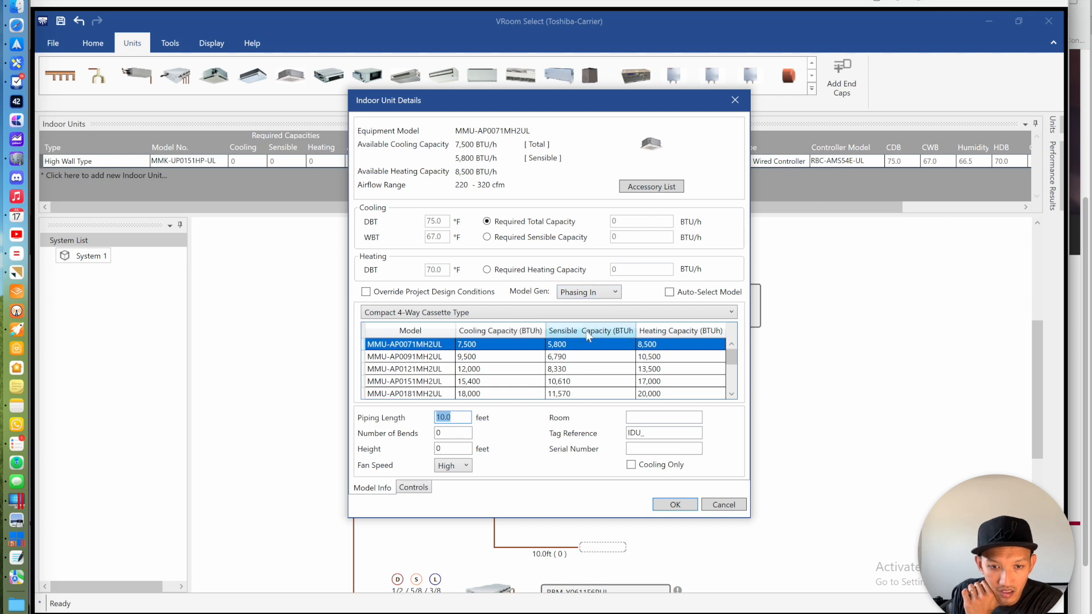
drag(732, 360, 732, 371)
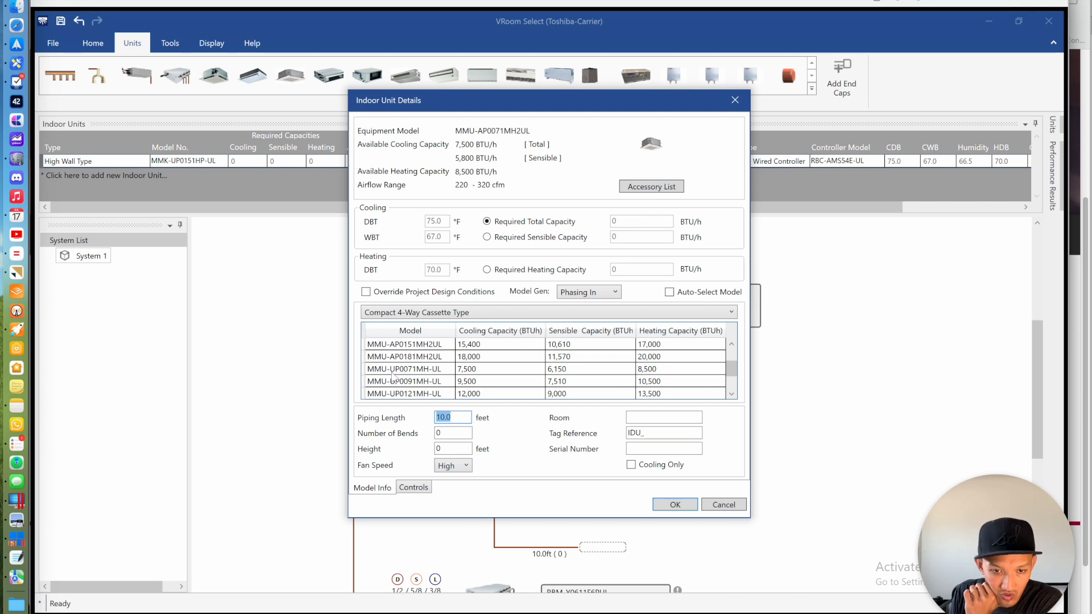
click(586, 292)
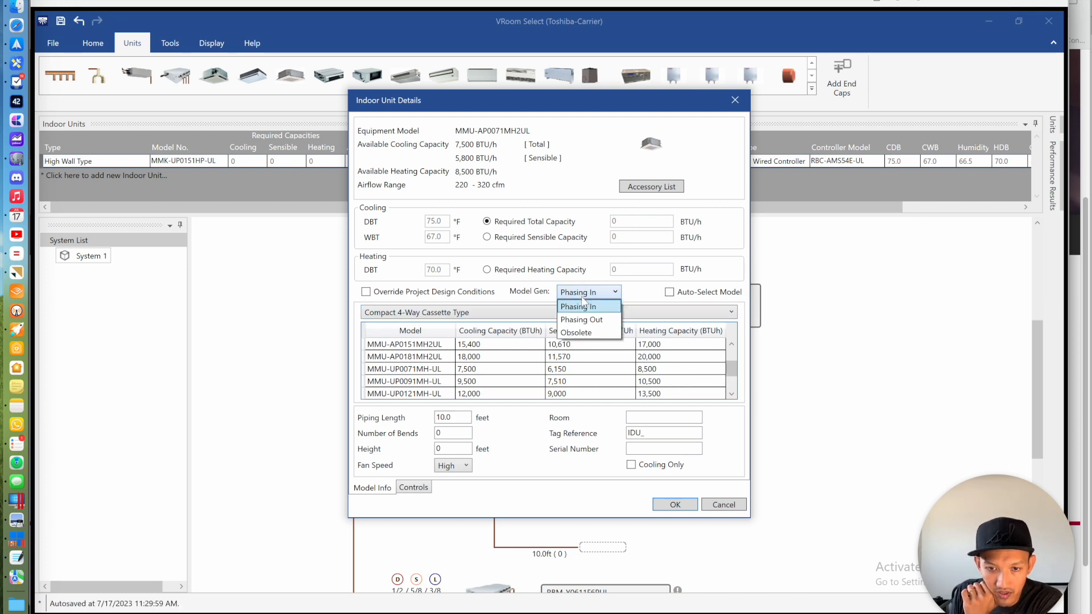
click(583, 319)
click(586, 292)
click(586, 308)
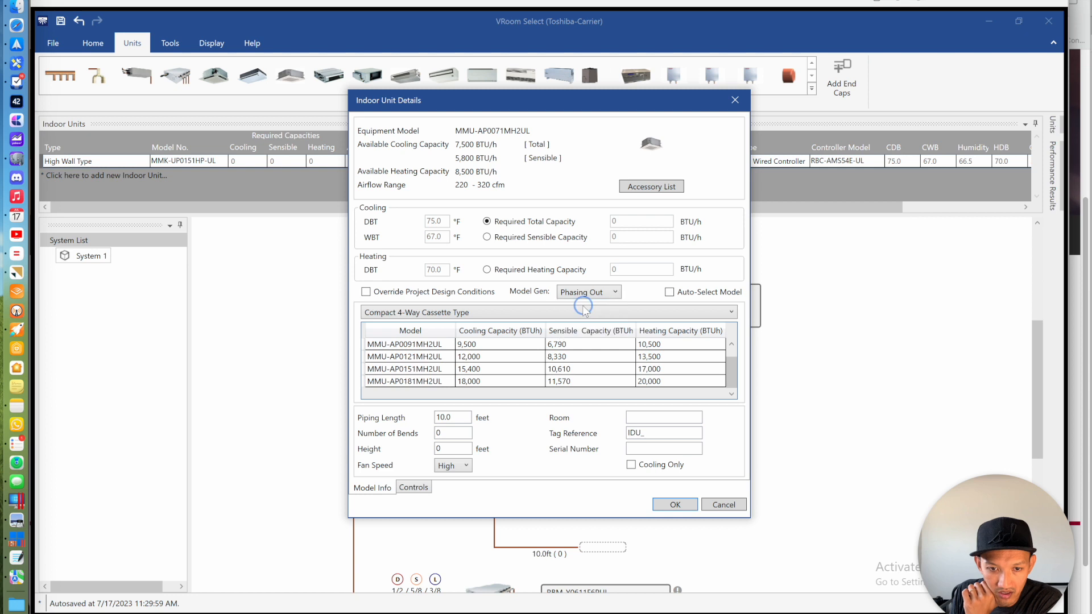
click(732, 345)
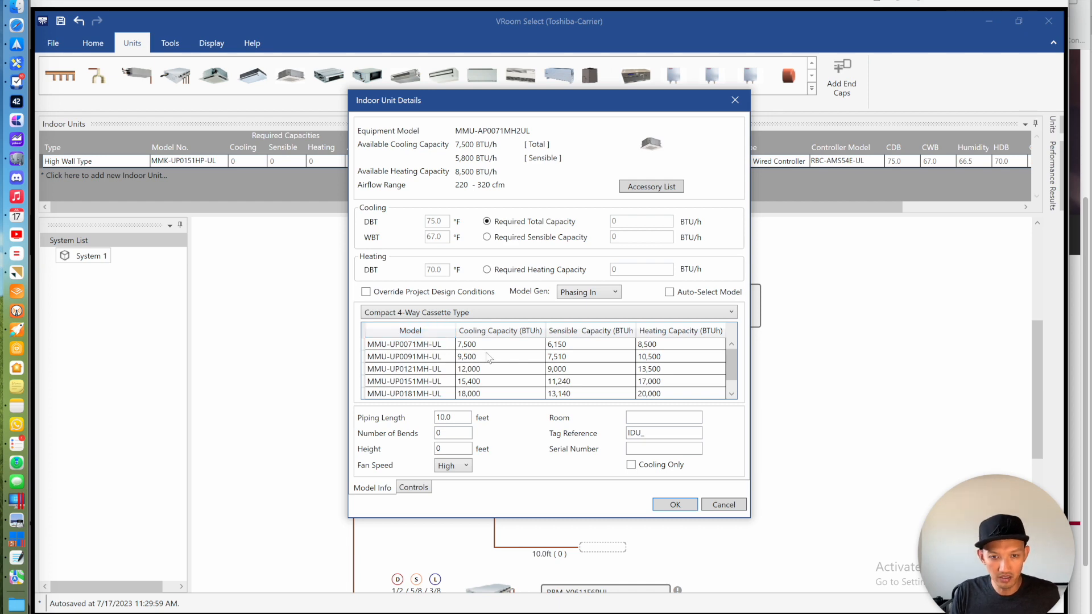
Check FC-A105 in the piping diagram and assign model MMU-UP0071MH-UL to the second port's cassette unit
key(super+Tab)
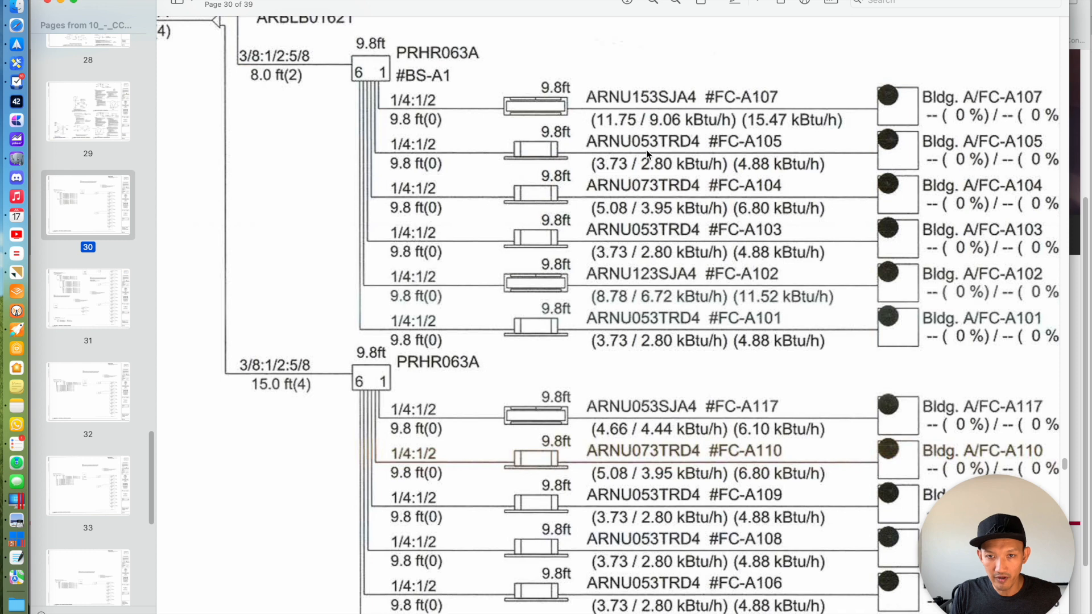
key(super+Tab)
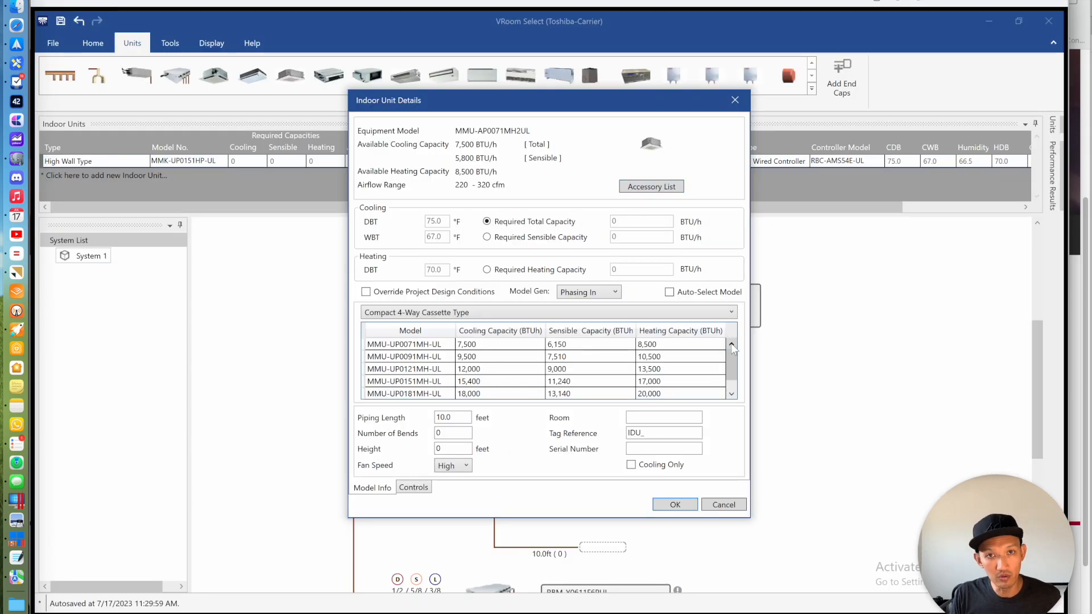
click(427, 345)
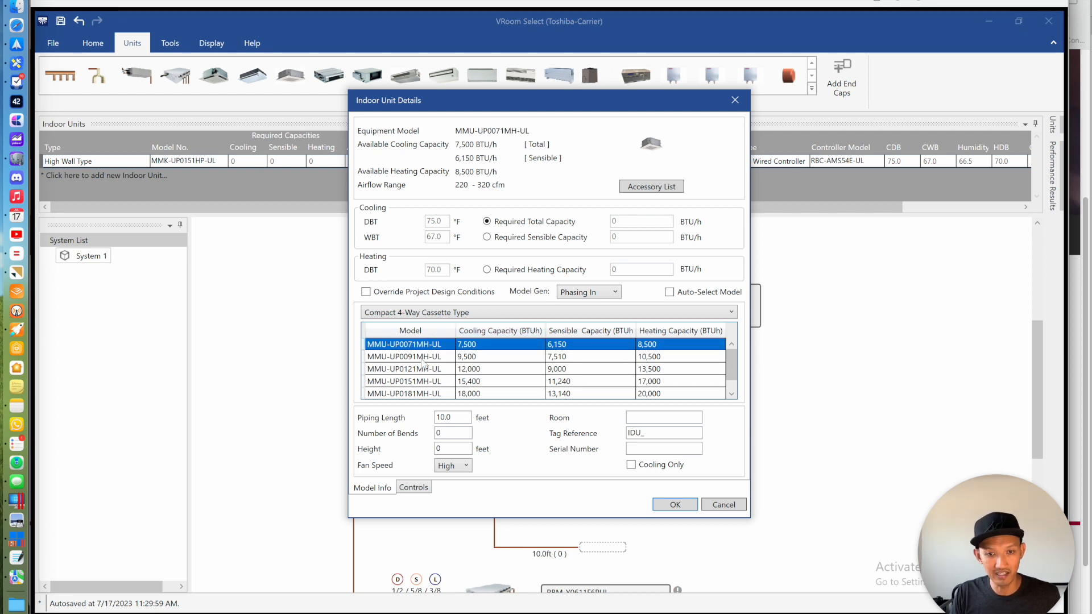
click(664, 505)
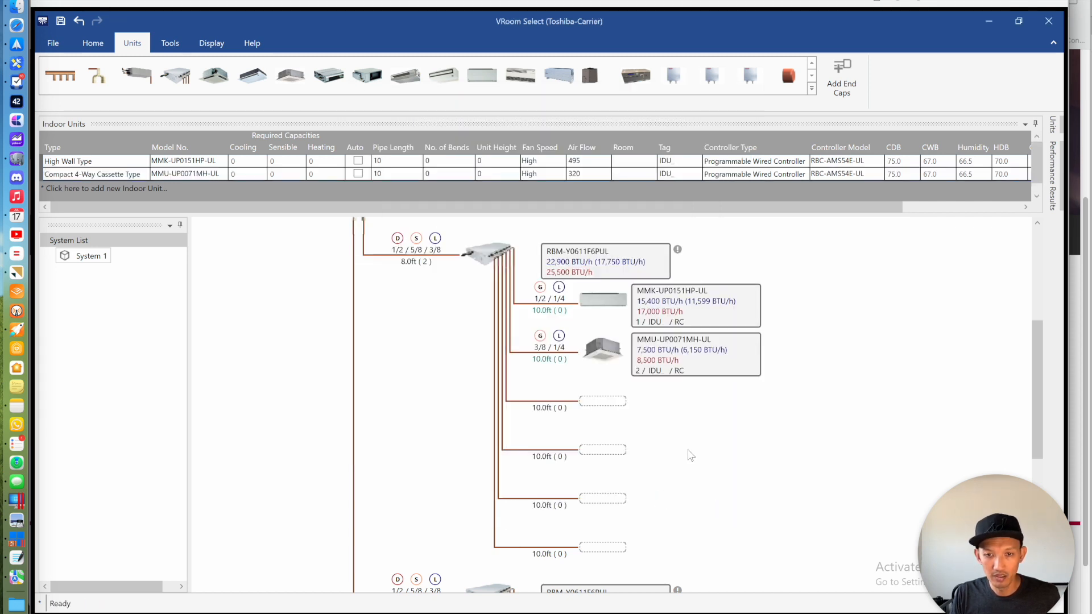
Copy the MMU-UP0071MH-UL cassette to the third and fourth ports, checking the models against the piping diagram
drag(600, 347, 603, 403)
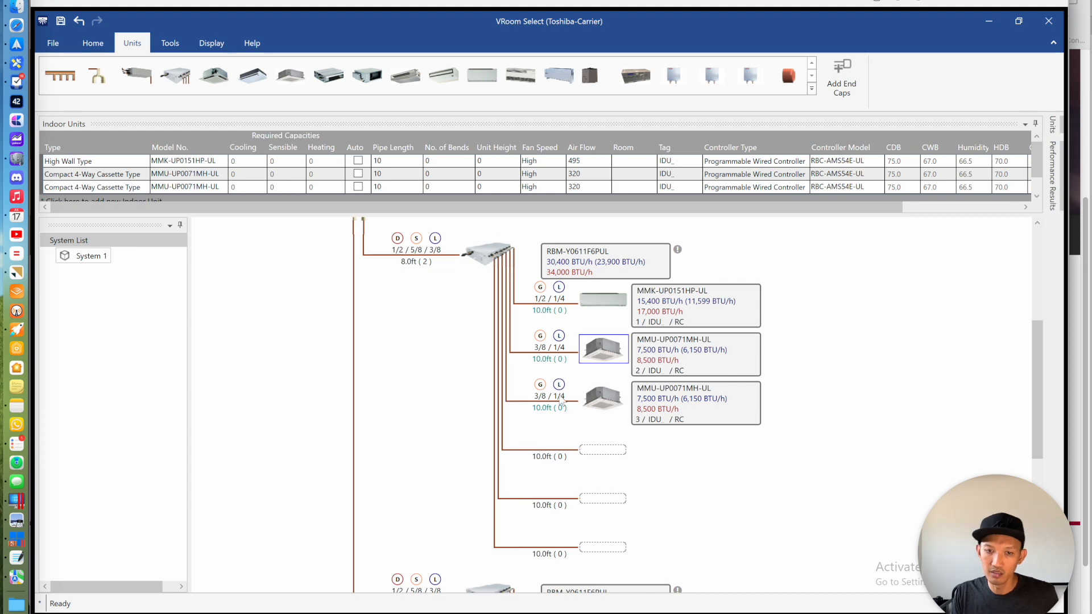
key(super+Tab)
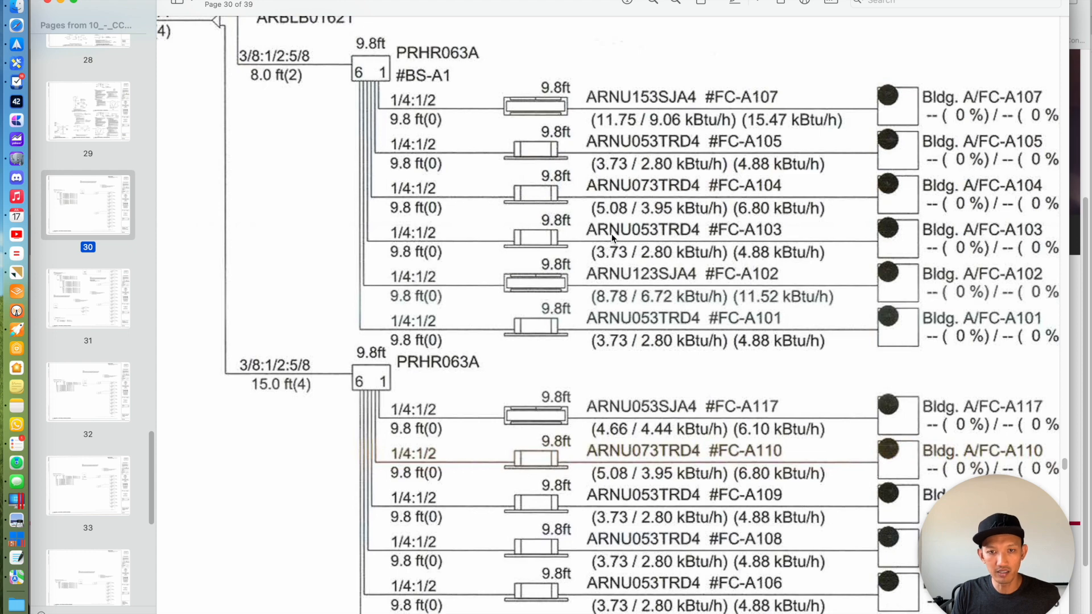
key(super+Tab)
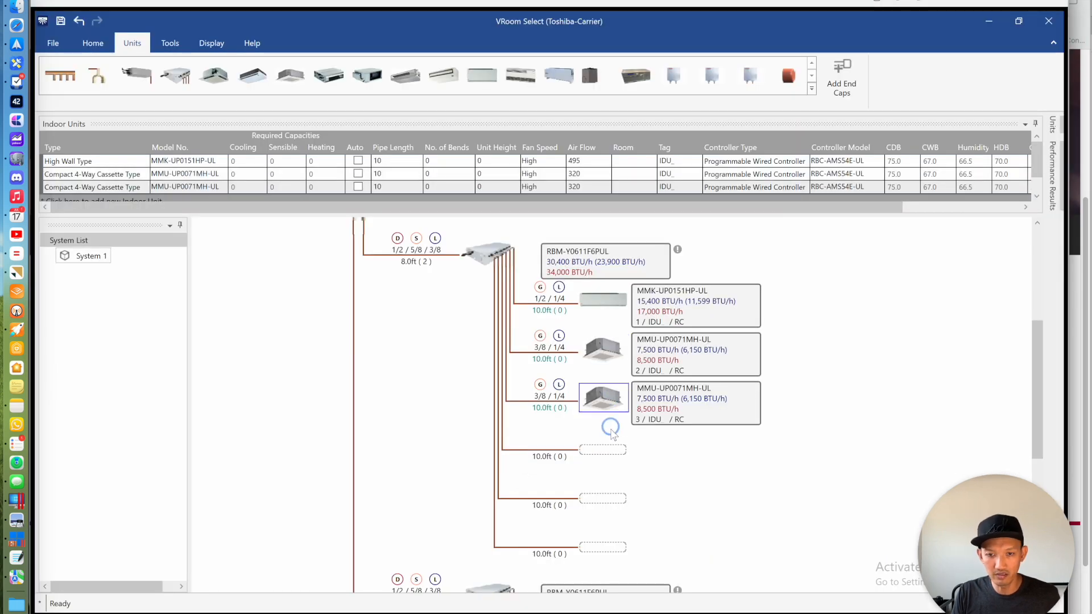
Check FC-A102 in the piping diagram and add a High Wall Type unit, model MMK-UP0121HP-UL, to the fifth port
key(super+Tab)
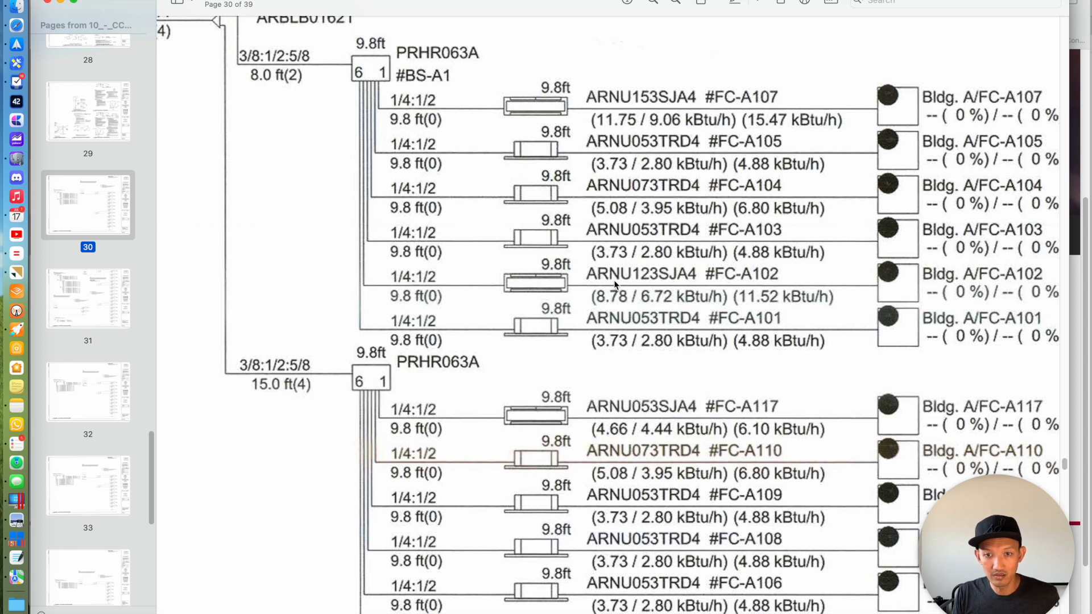
key(super+Tab)
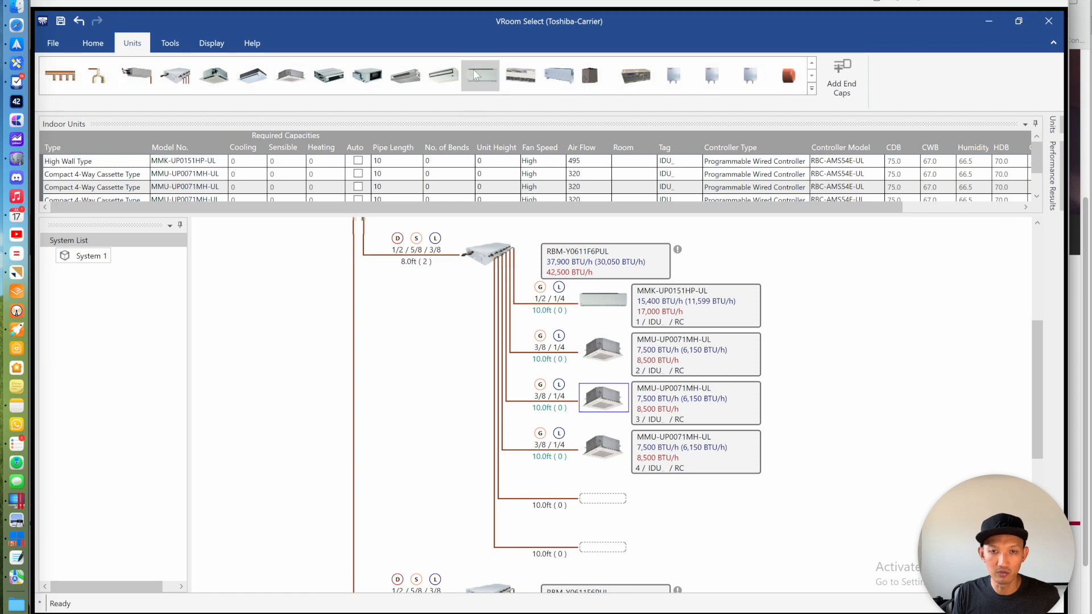
drag(473, 70, 609, 506)
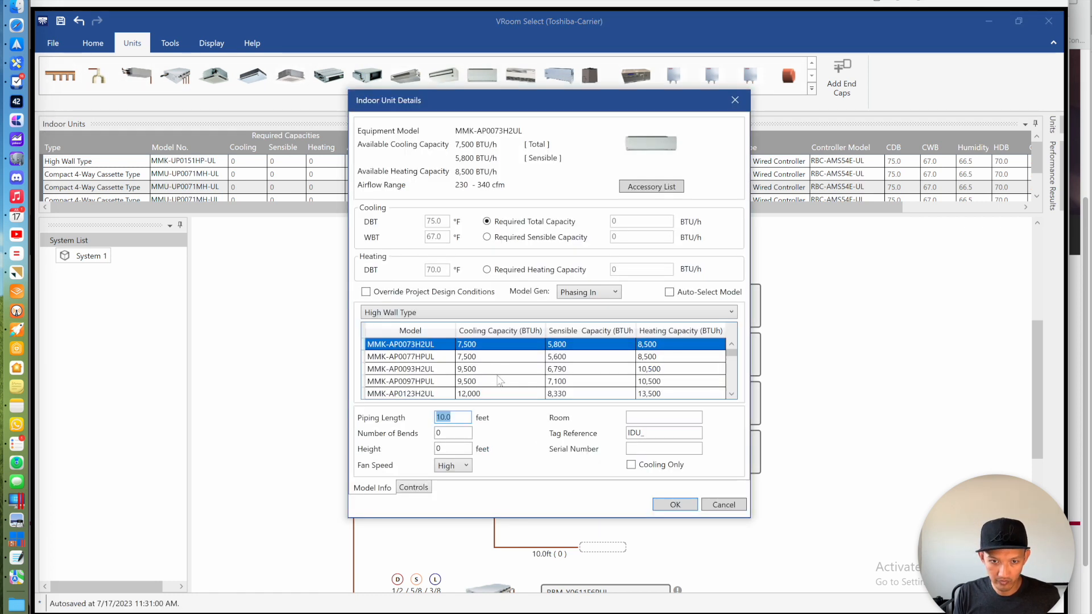
click(398, 313)
click(398, 313)
click(399, 313)
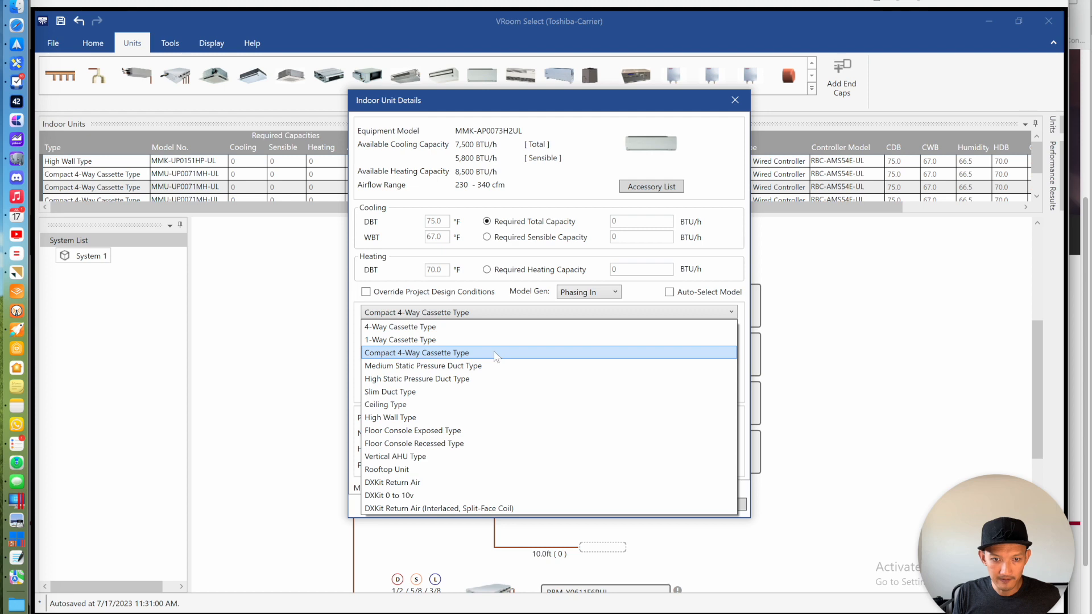
click(398, 418)
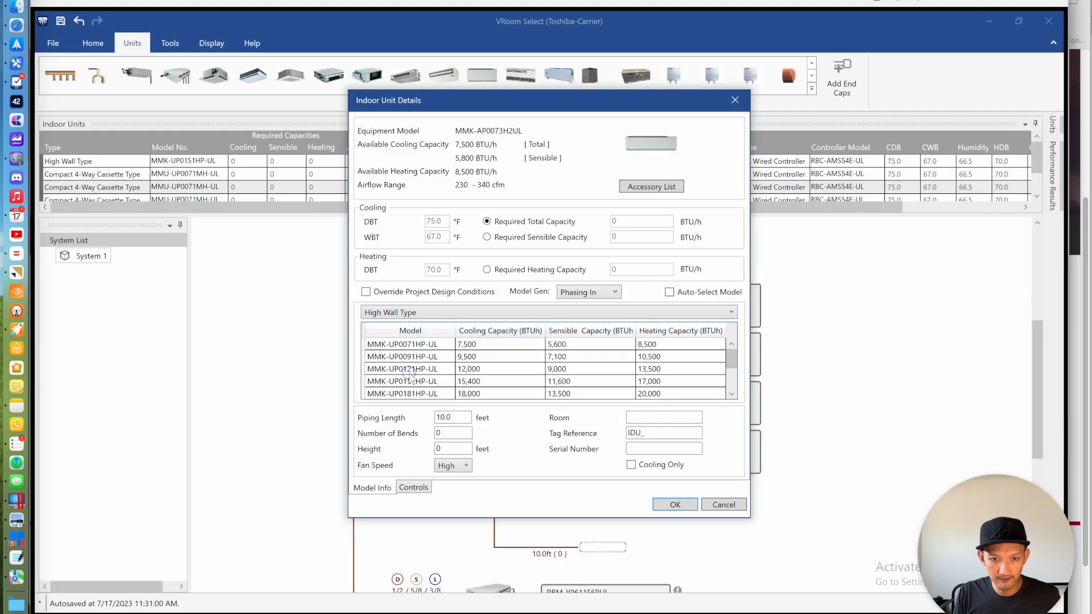
click(407, 369)
click(674, 504)
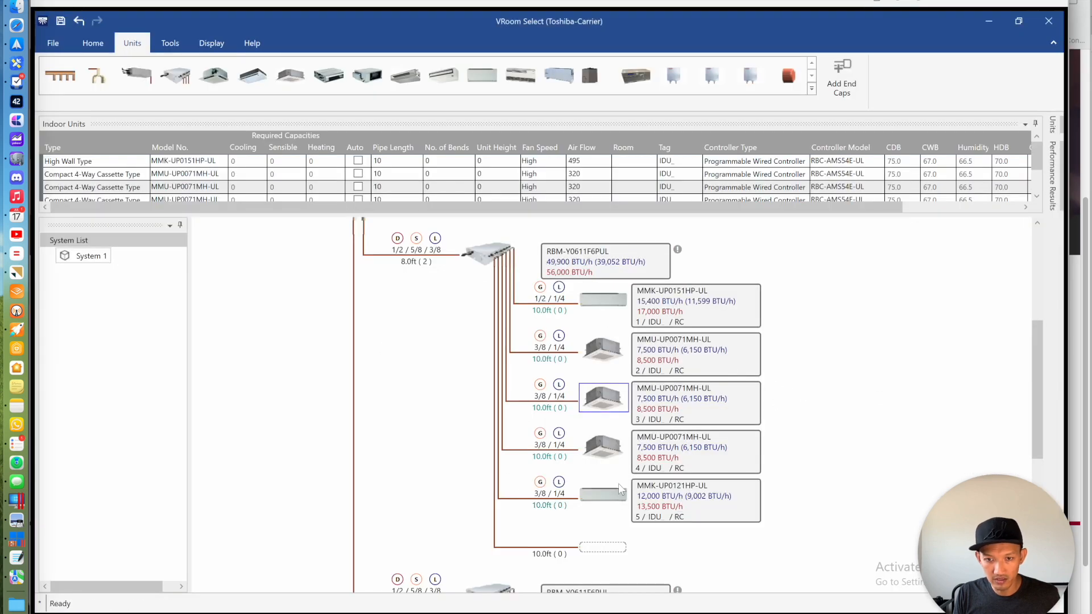
Copy the MMU-UP0071MH-UL cassette to the sixth port and check the second PRHR063A box's fan coils in the piping diagram
click(605, 455)
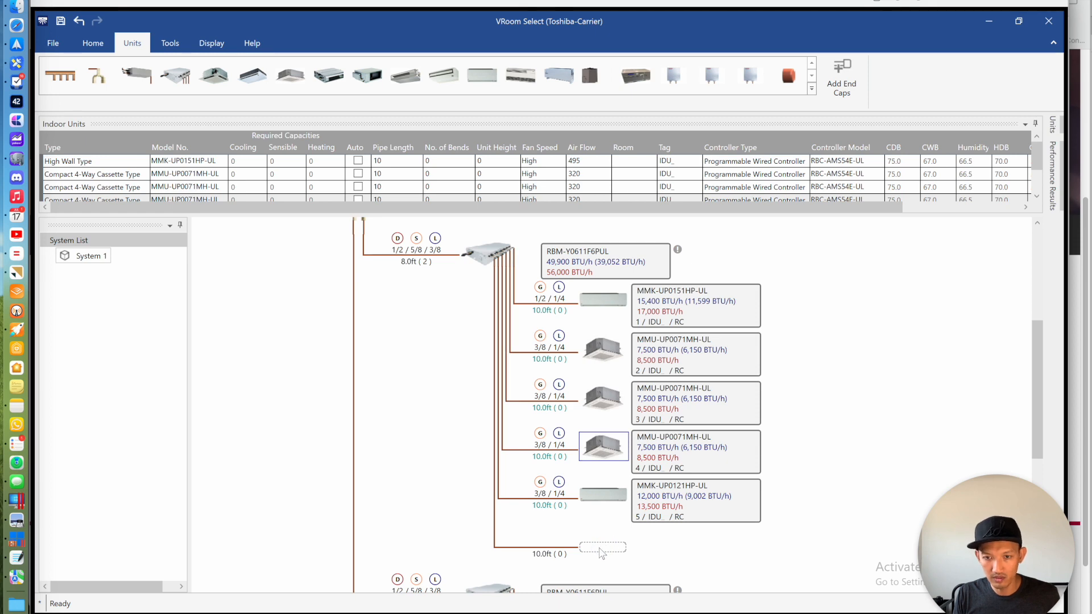
drag(1037, 369, 1033, 515)
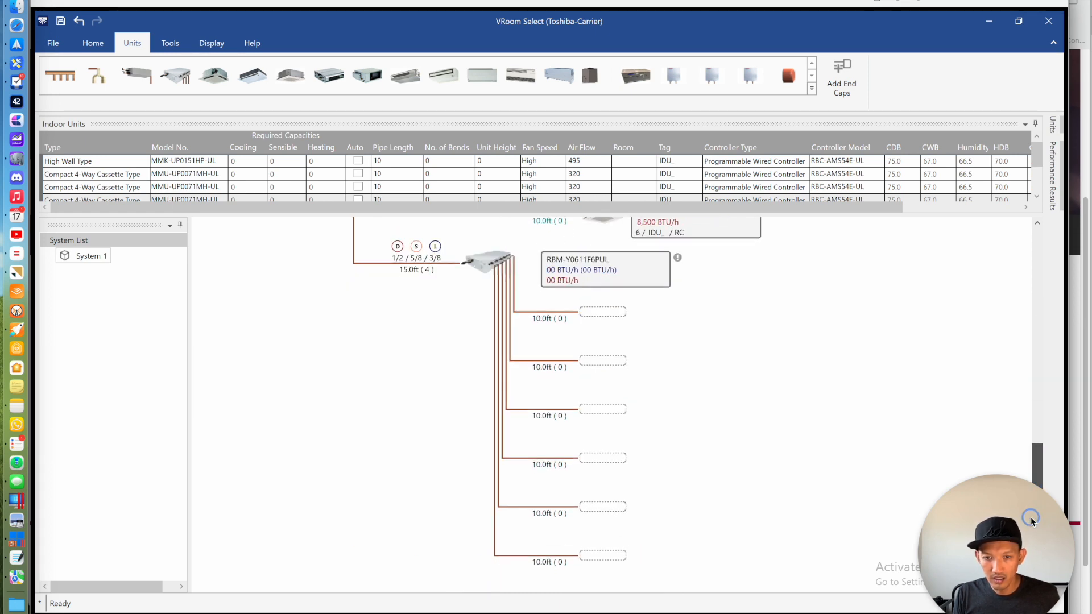
key(super+Tab)
scroll(469, 376, down, 4)
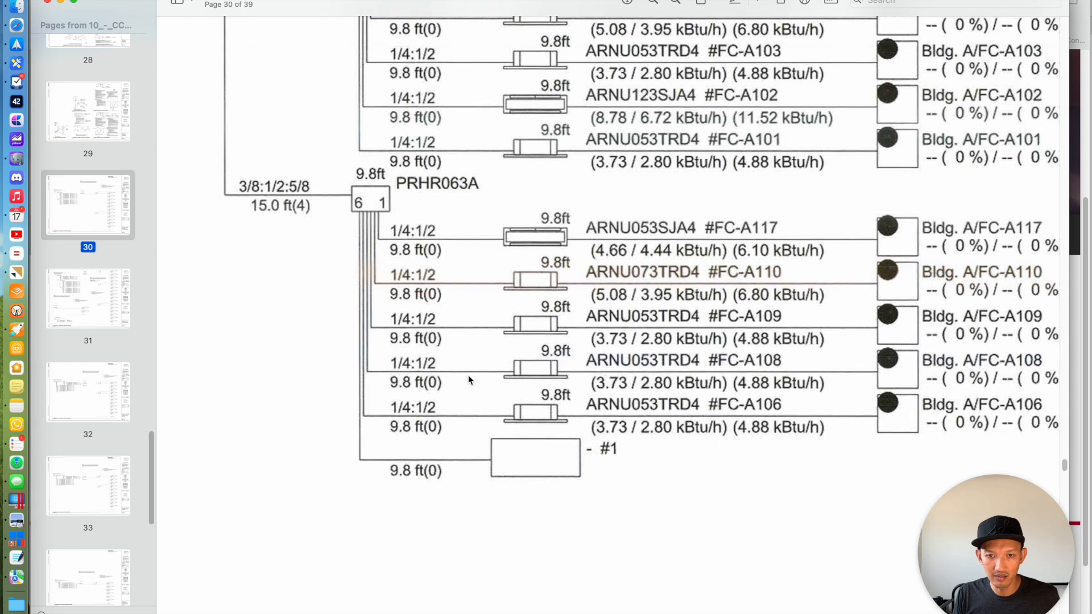
scroll(469, 375, up, 1)
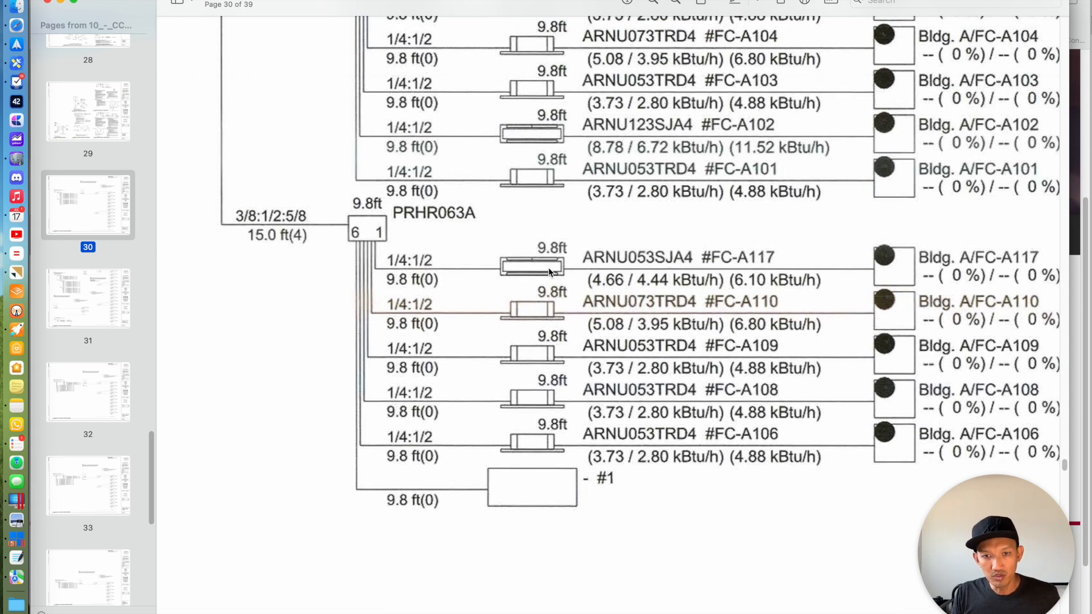
key(super+Tab)
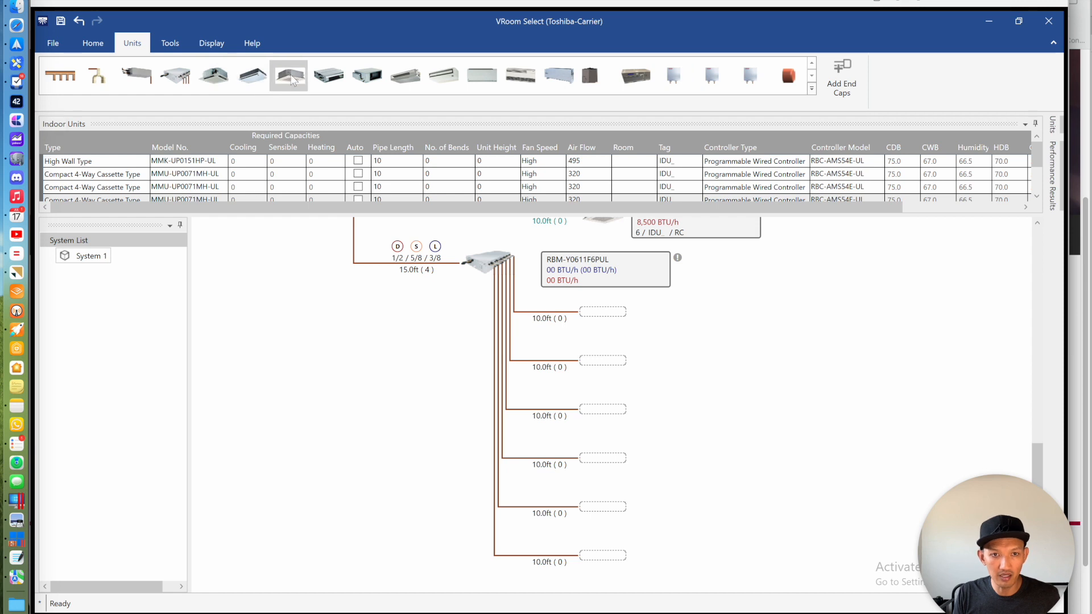
Place a Compact 4-Way Cassette unit, Phasing In model MMU-UP0071MH-UL, on the lower flow selector box's first port
drag(290, 75, 597, 316)
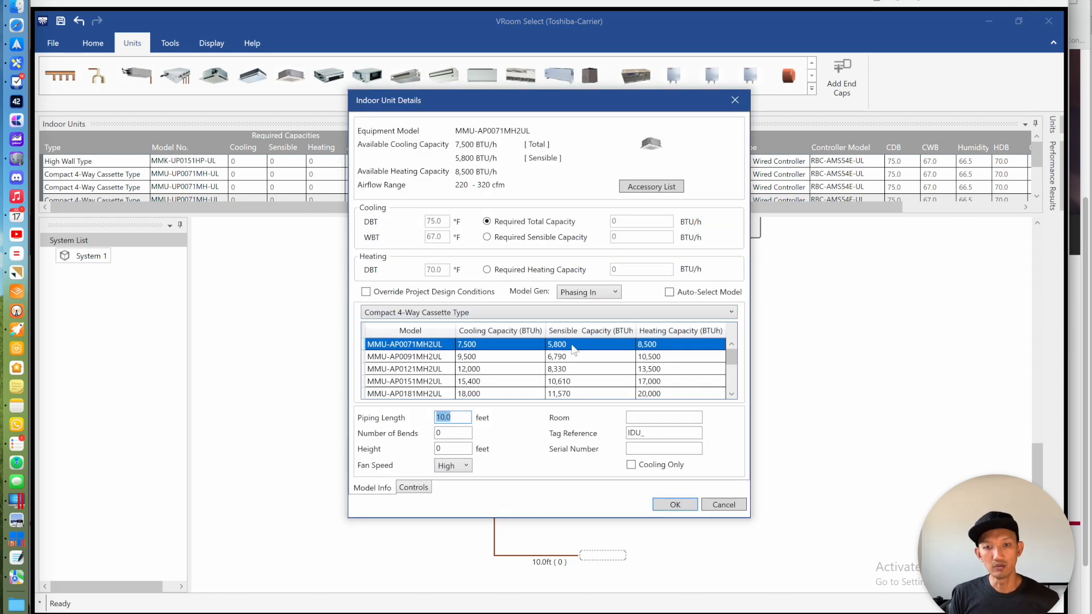
click(587, 292)
click(576, 317)
click(585, 292)
click(576, 306)
click(409, 345)
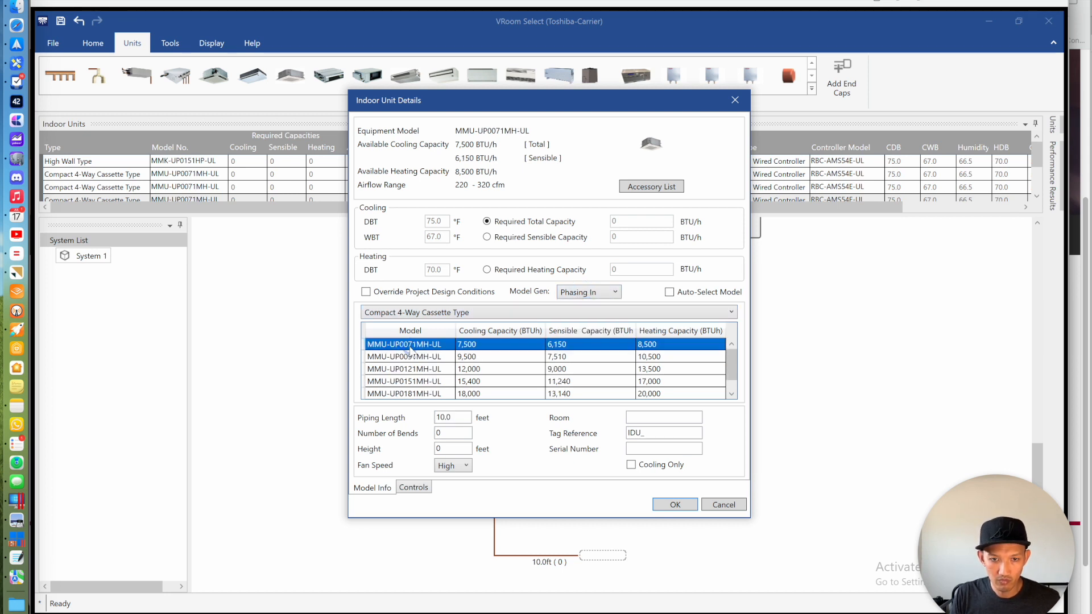
click(675, 504)
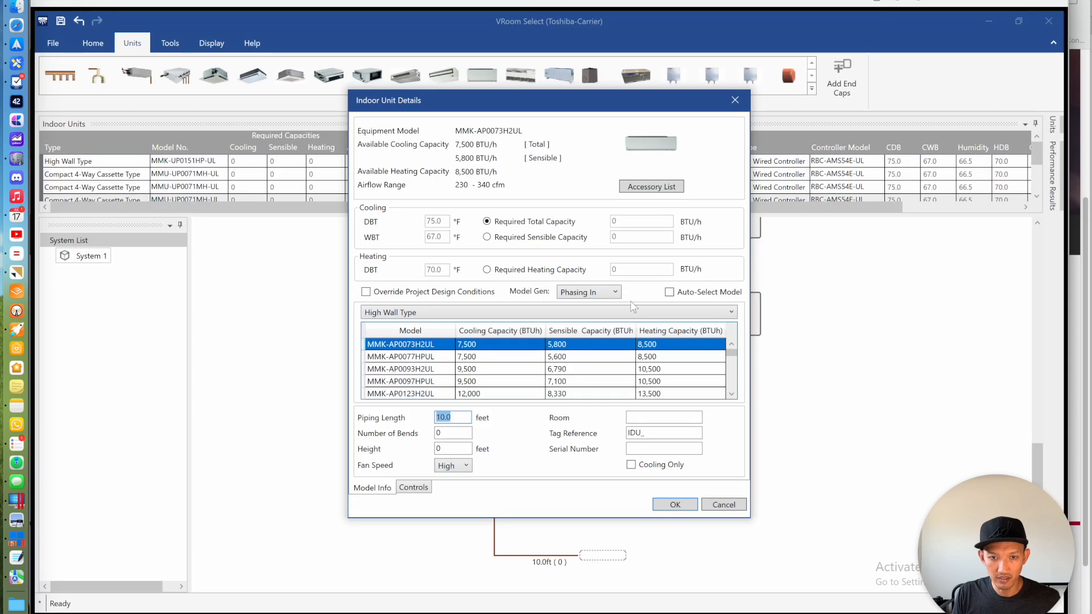
Replace the lower box's first-port cassette with a High Wall Type unit, Phasing In model MMK-UP0071HP-UL
click(588, 291)
click(582, 319)
click(588, 292)
click(583, 307)
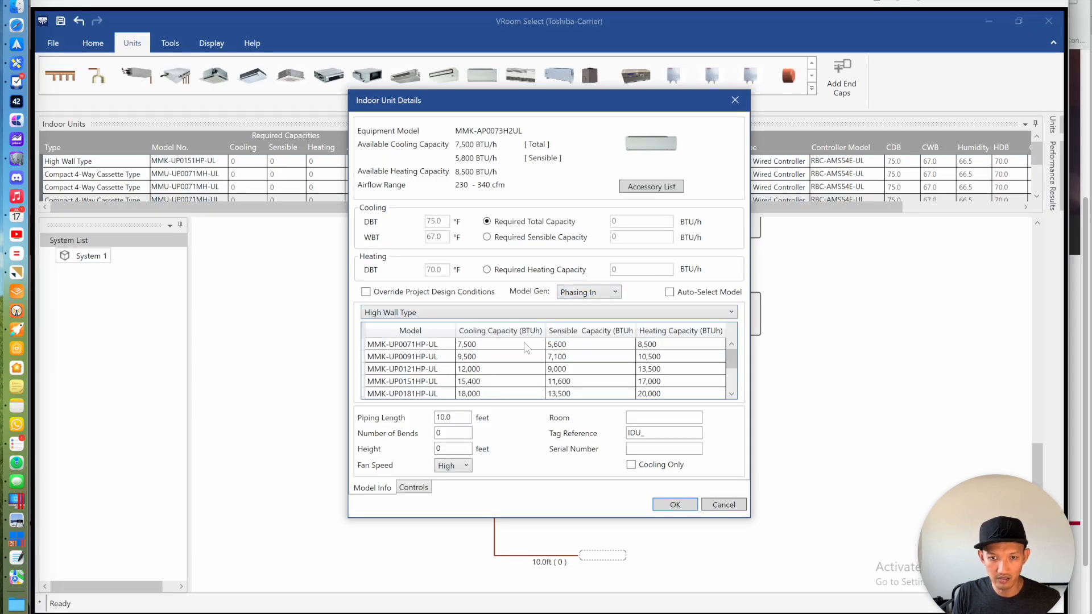
click(417, 348)
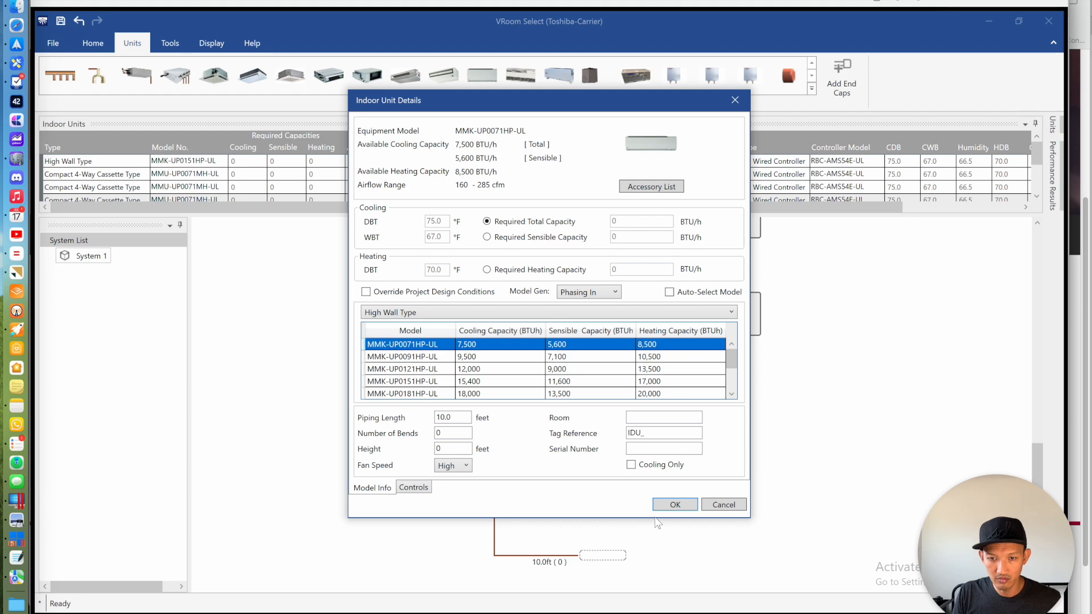
click(675, 506)
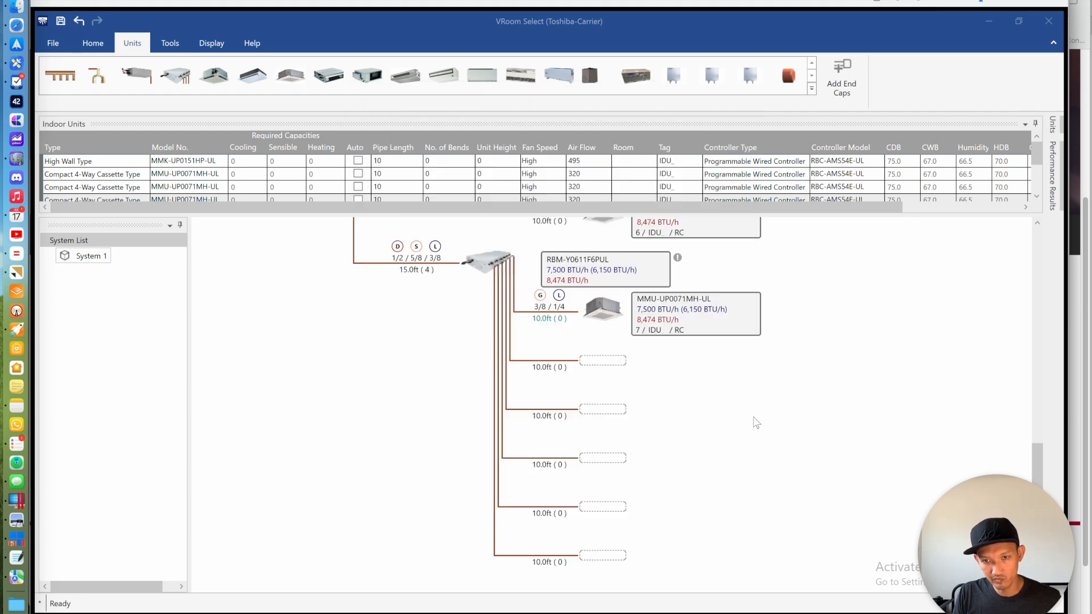
Check FC-A110 in the piping diagram and add a Compact 4-Way Cassette, Phasing In model MMU-UP0071MH-UL, to the lower box's second port
key(super+Tab)
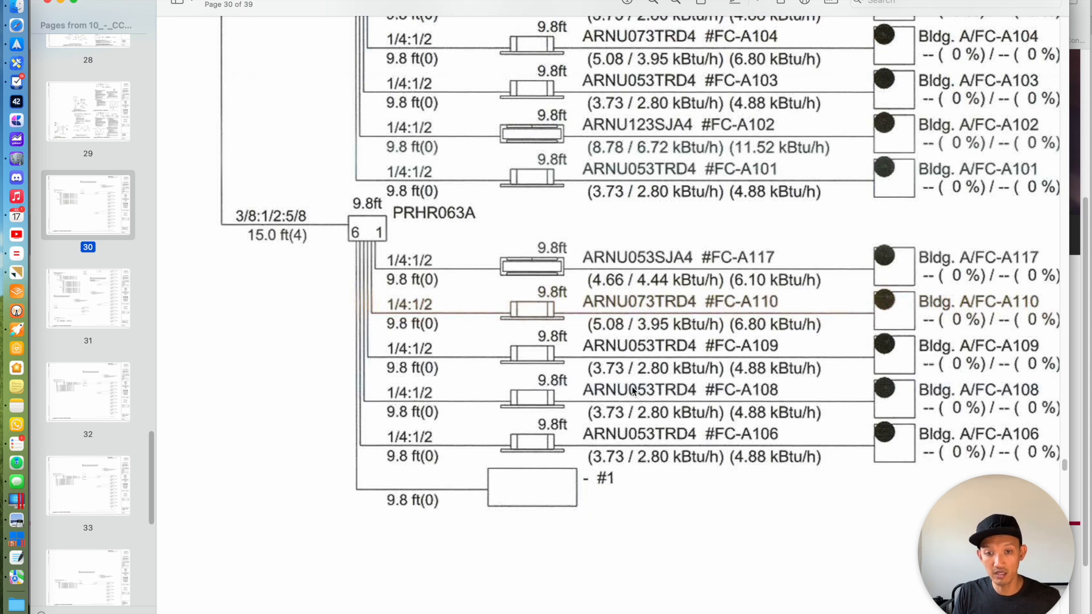
key(super+Tab)
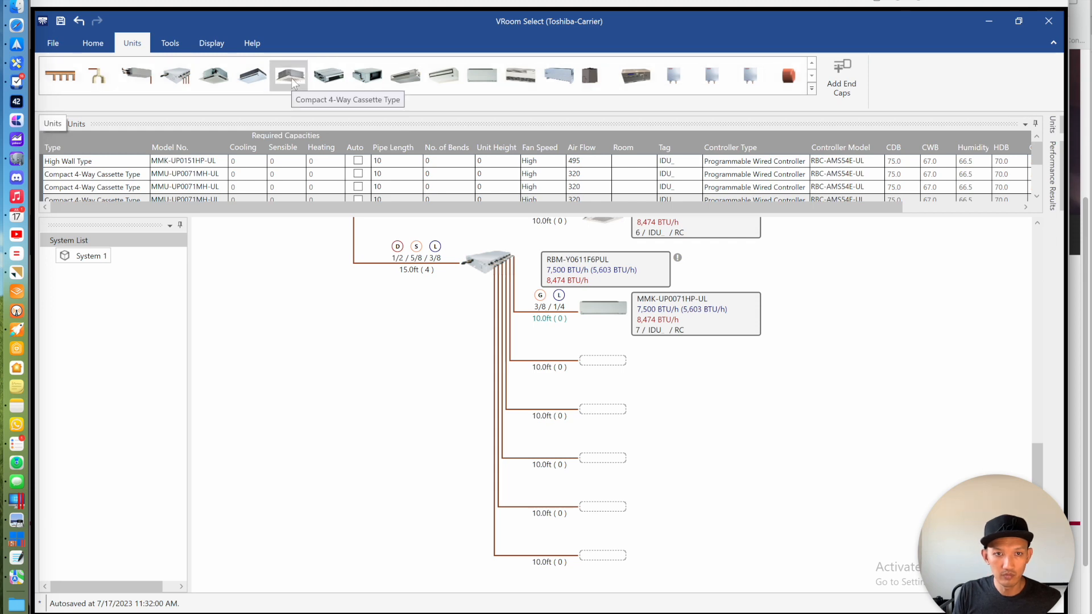
key(super+Tab)
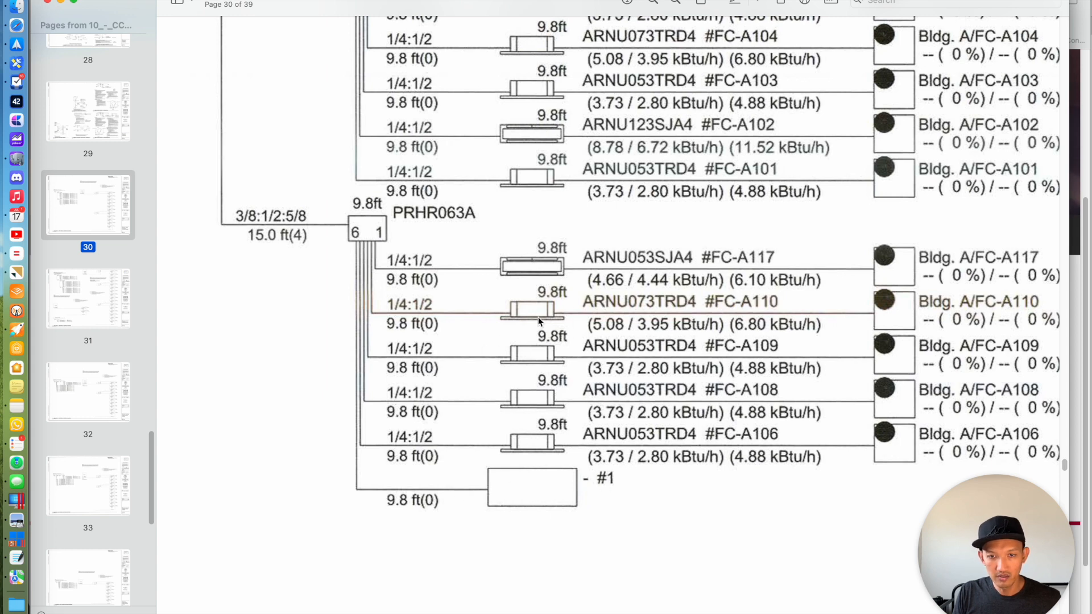
key(super+Tab)
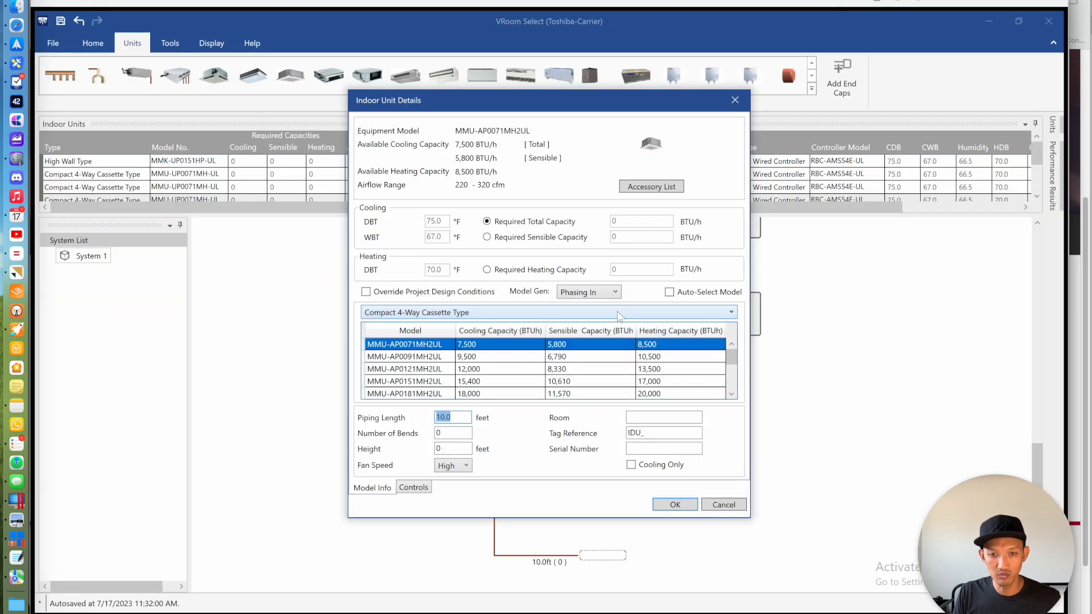
click(588, 292)
click(589, 300)
click(588, 292)
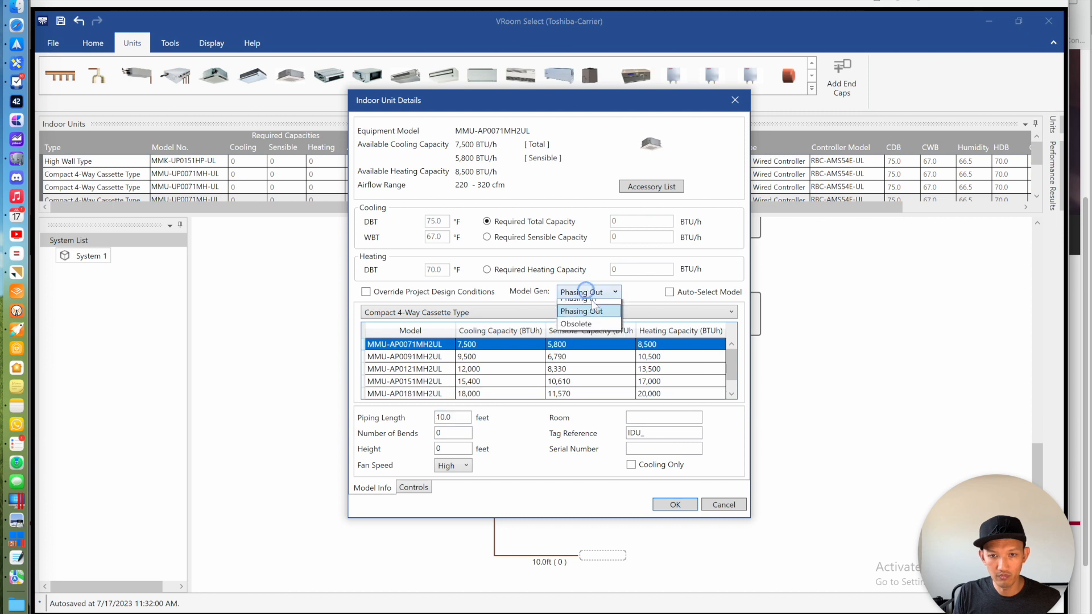
click(583, 300)
click(435, 346)
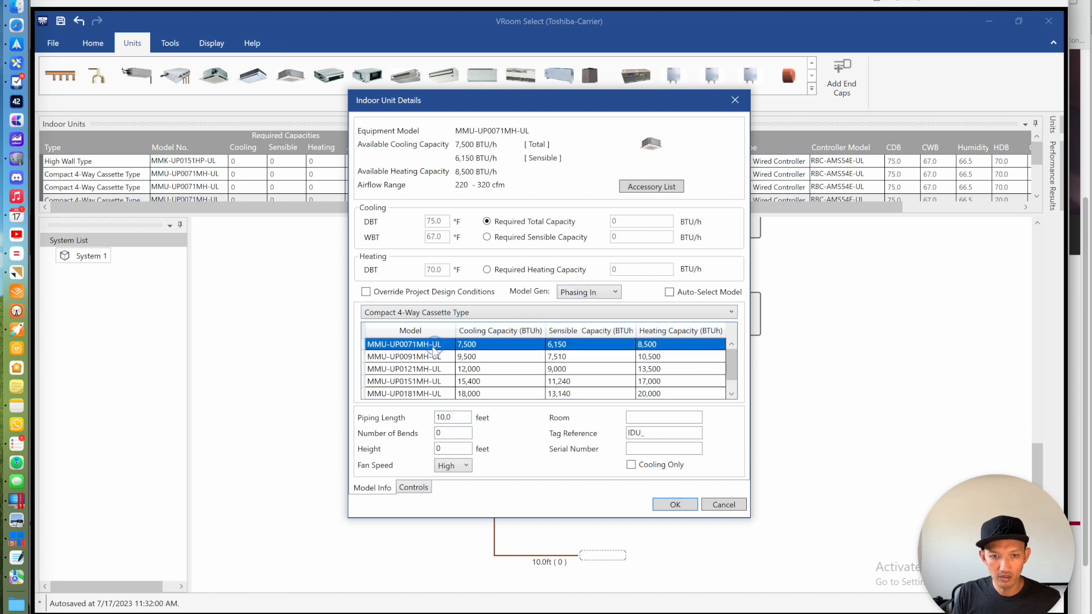
click(663, 506)
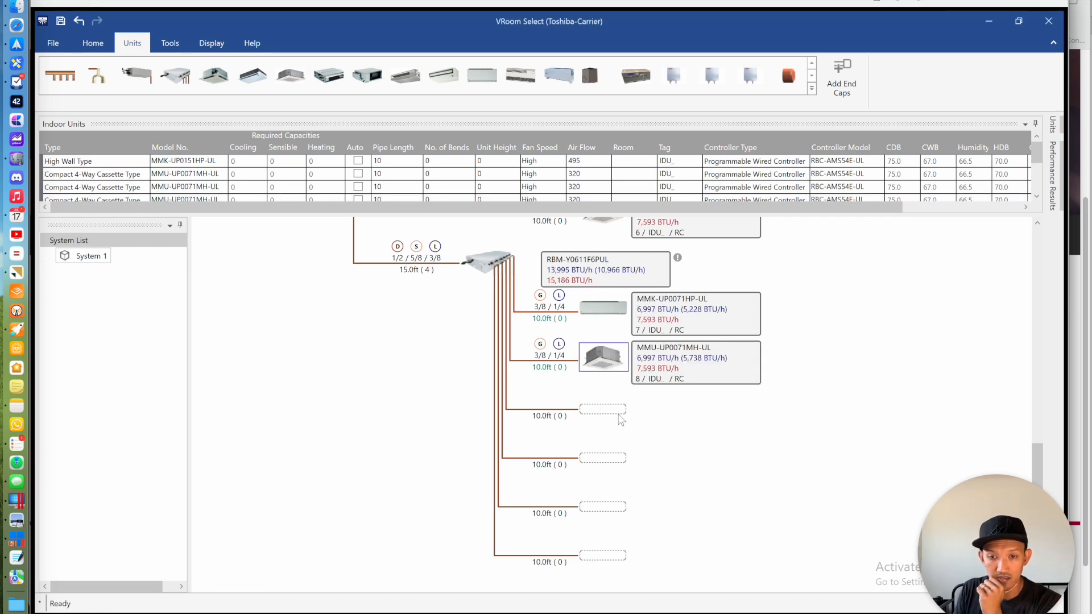
Copy the MMU-UP0071MH-UL cassette to the lower box's third, fourth and fifth ports
key(ctrl+v)
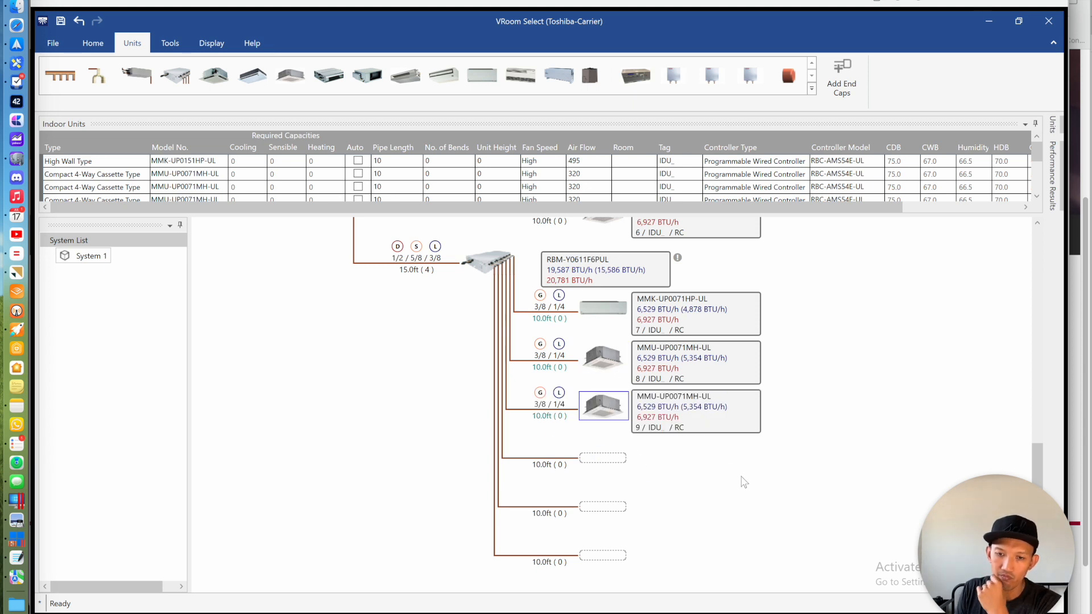
key(ctrl+v)
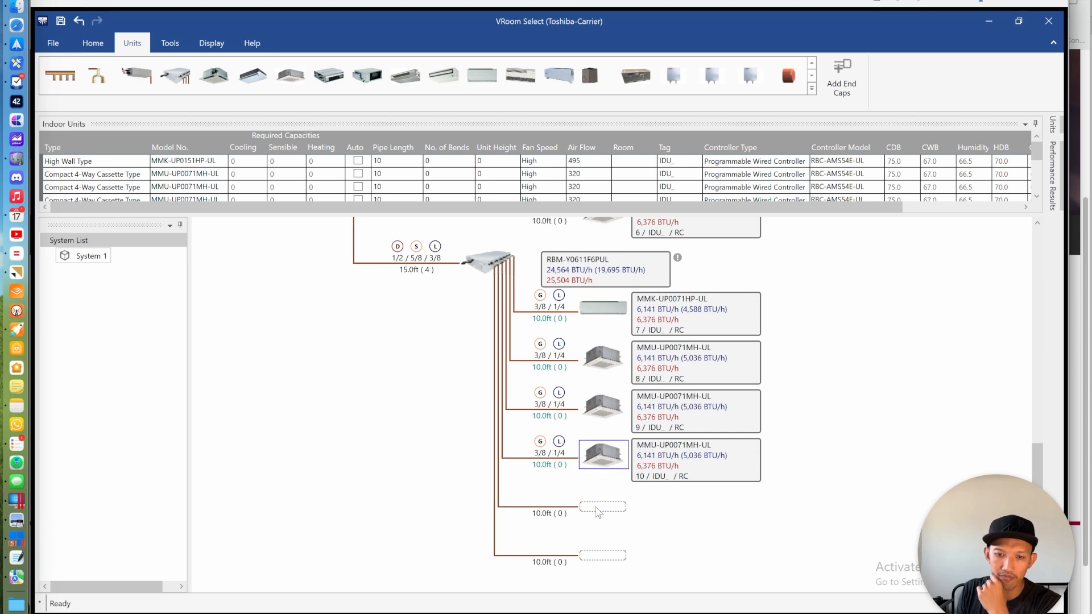
drag(602, 457, 596, 508)
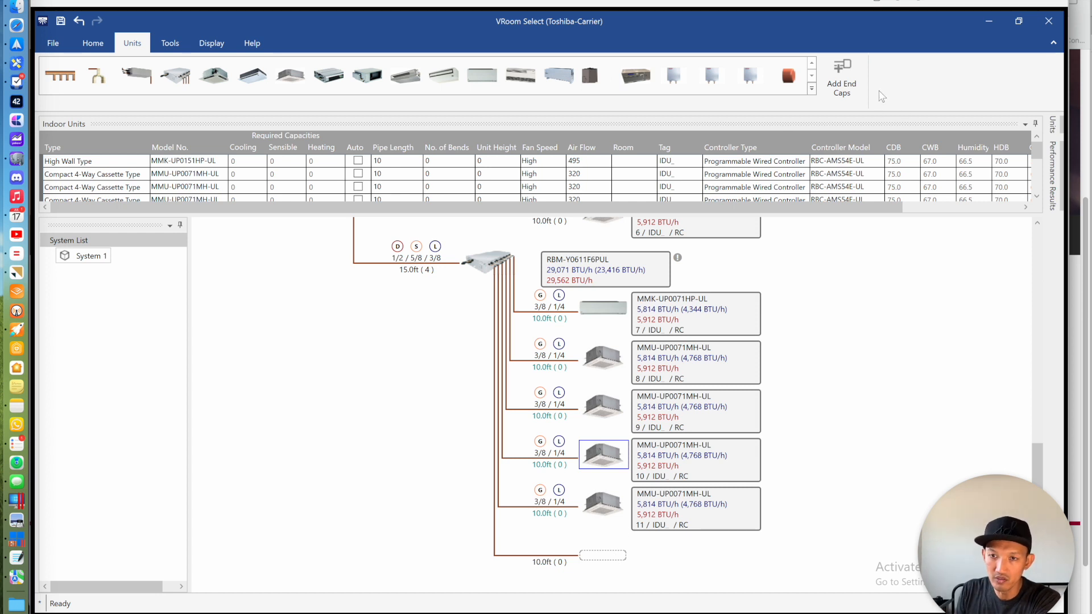
Add end caps to the empty ports and run the system check
click(841, 68)
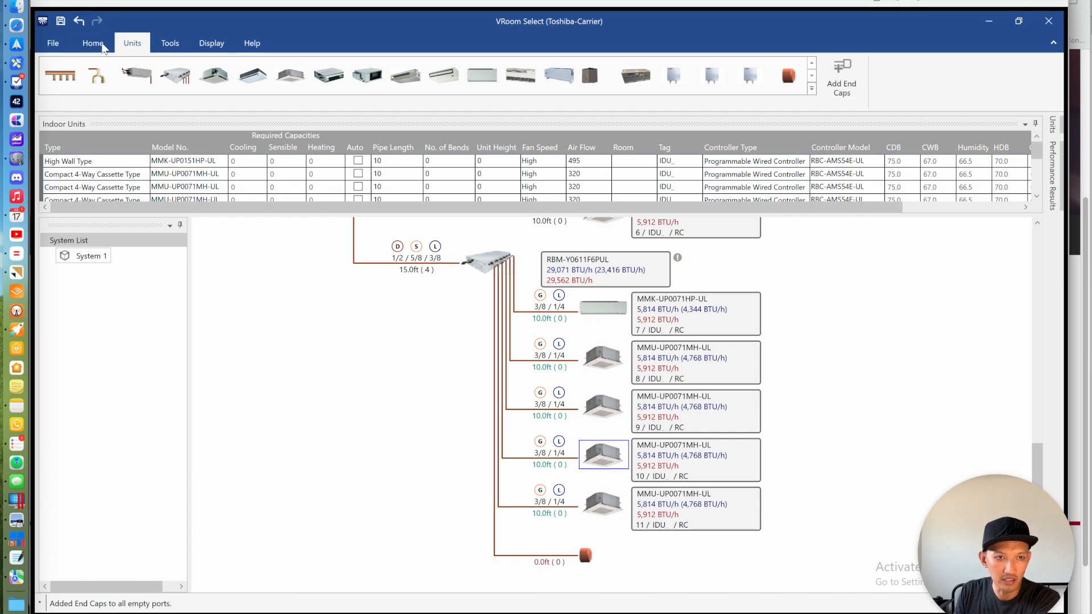
click(103, 46)
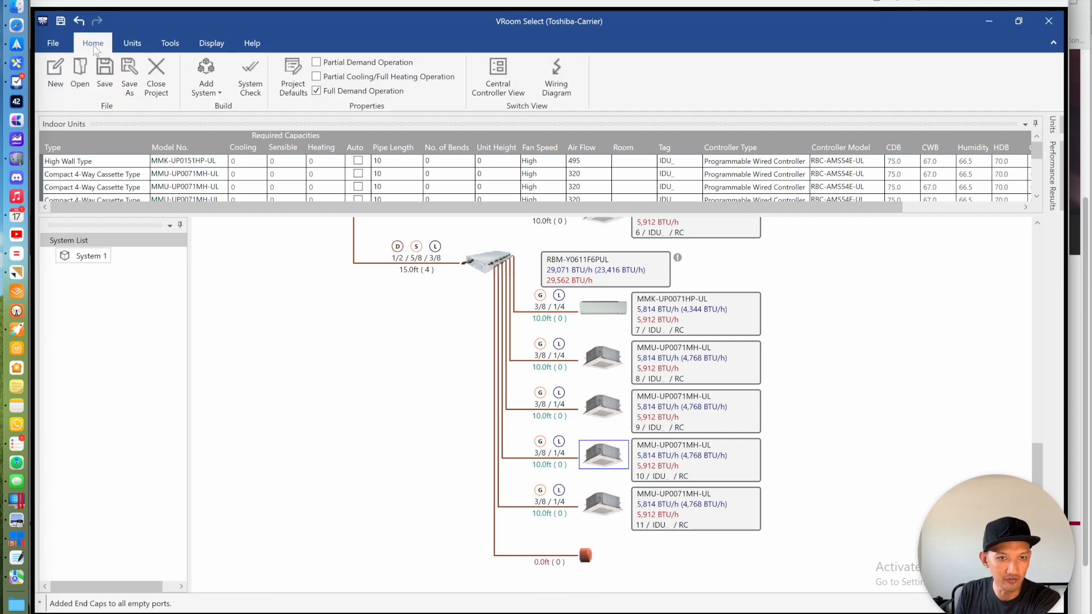
click(250, 73)
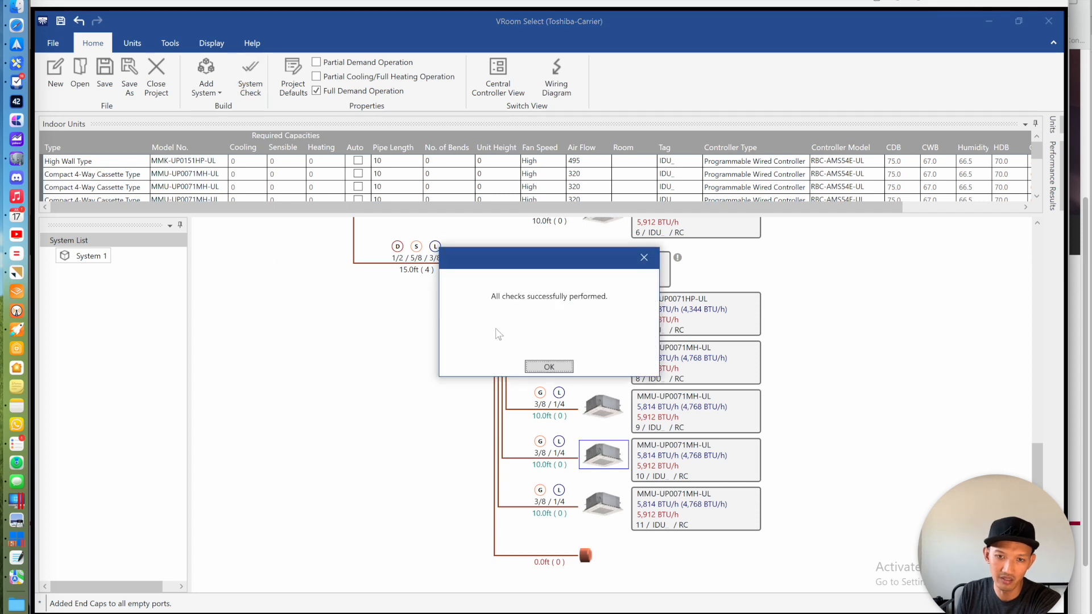
click(565, 373)
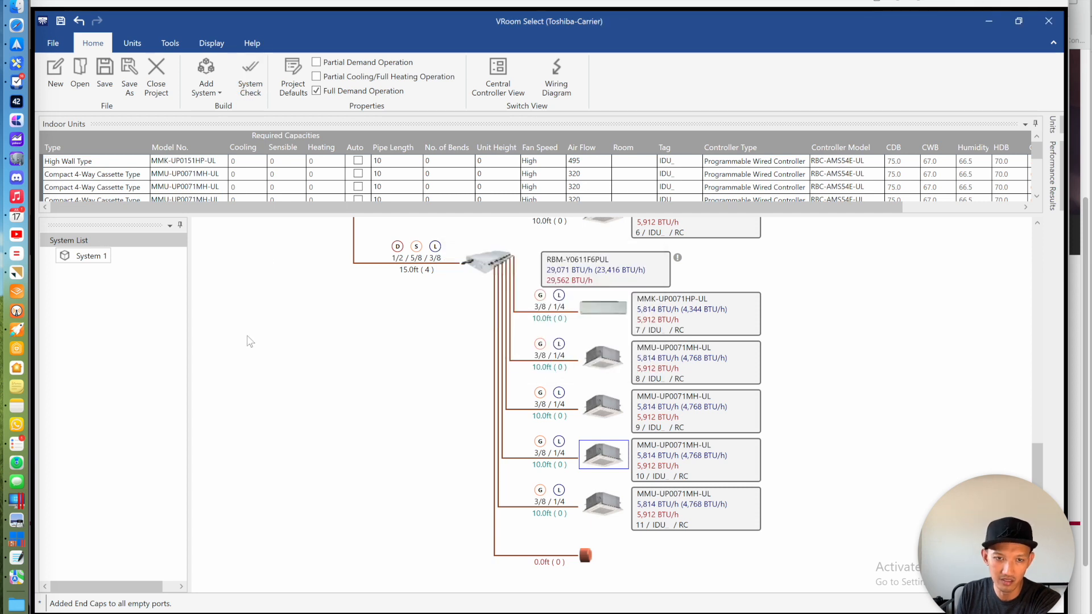
Save the project as CCC Greenwodd in the CCC Greenwood folder under Projects
click(105, 86)
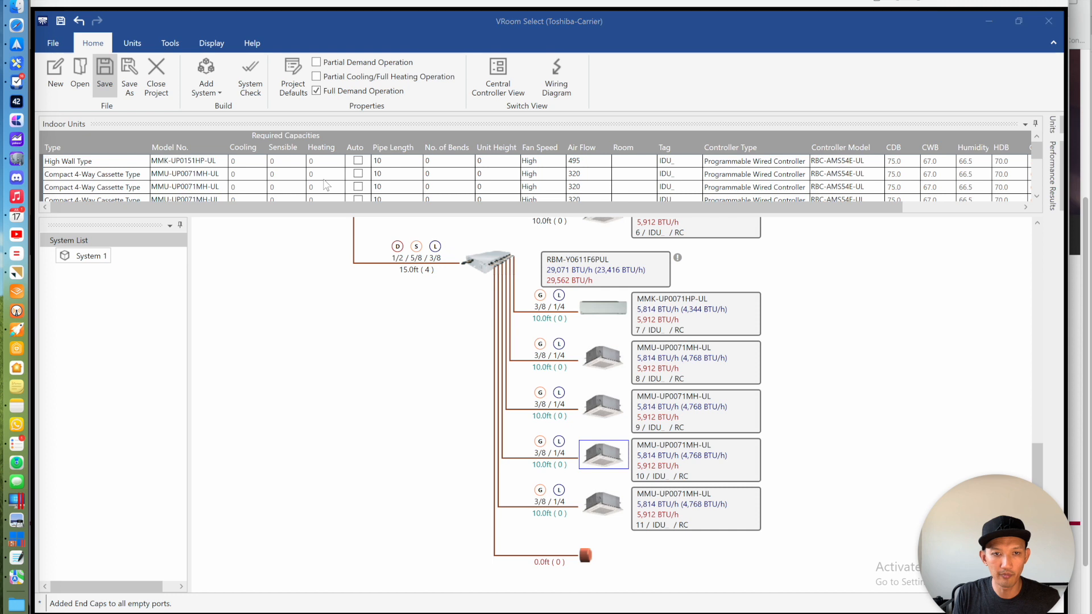
click(82, 128)
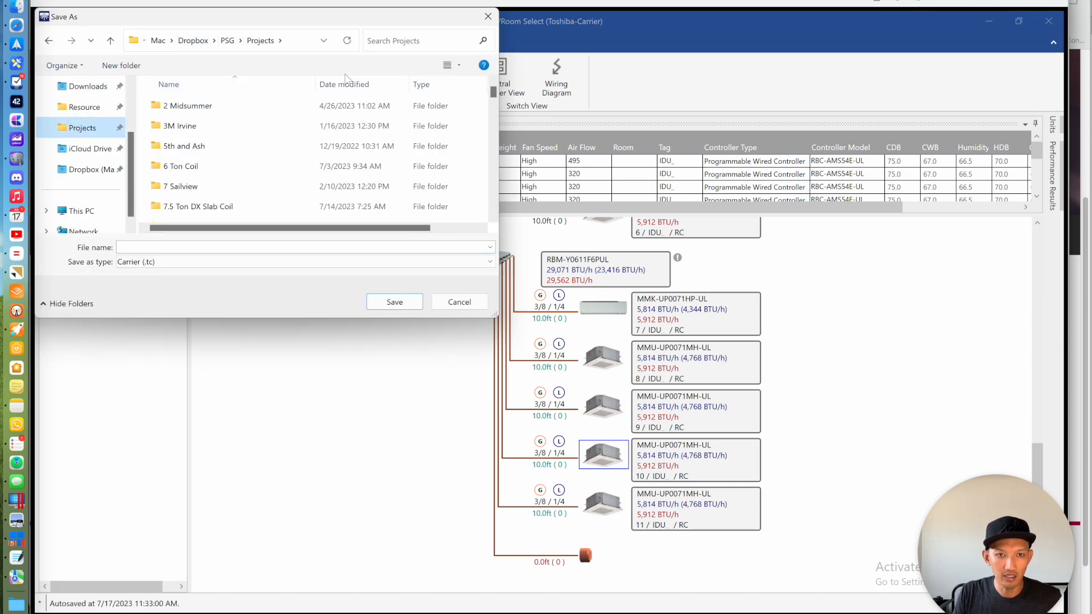
click(345, 84)
double_click(183, 106)
click(160, 246)
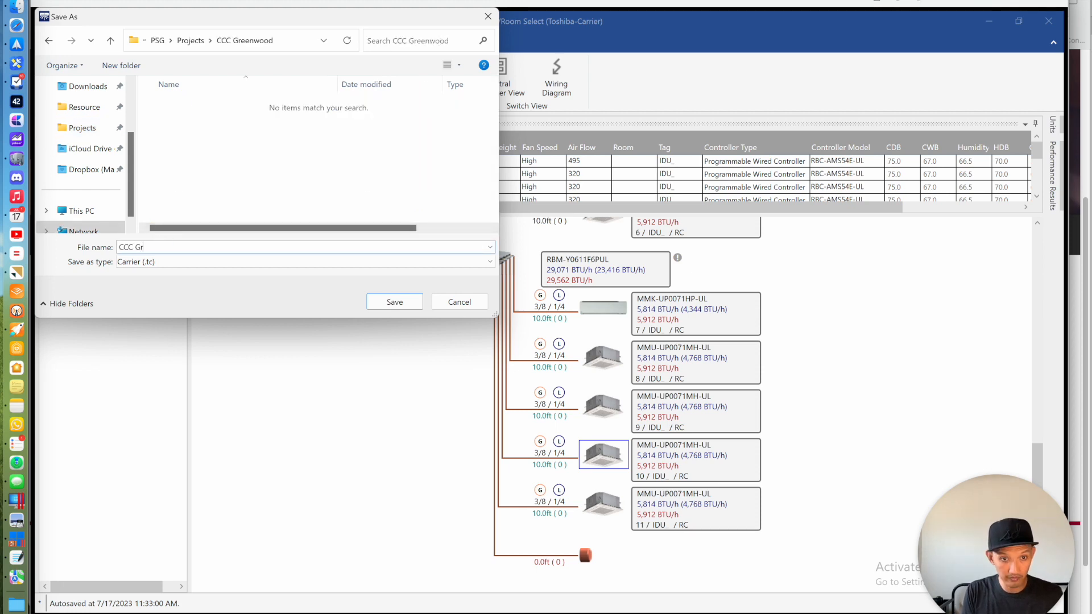
key(Return)
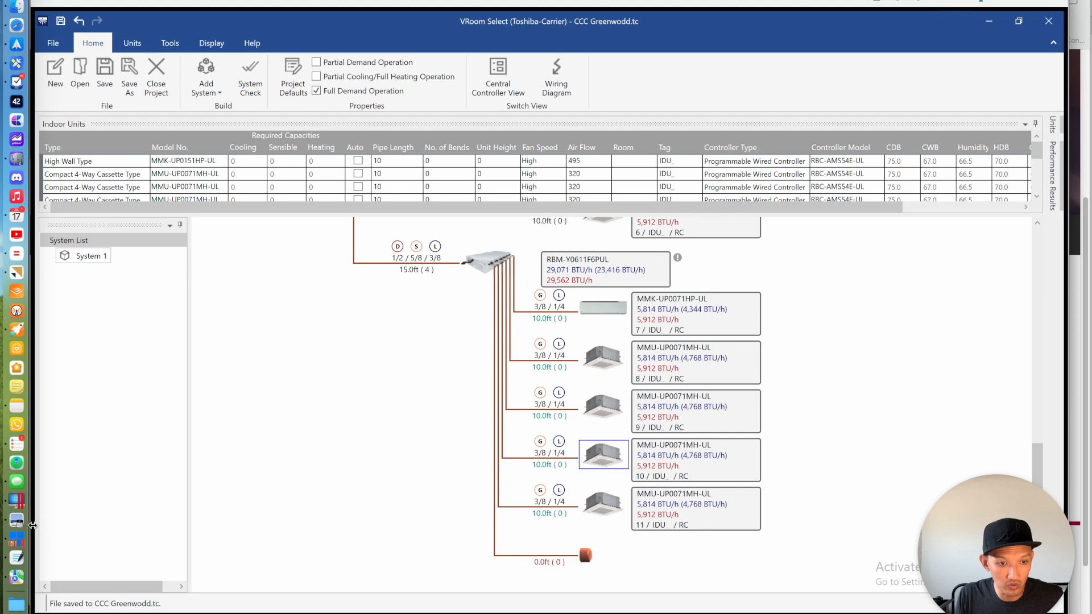
Switch to the mechanical drawings PDF and examine page 30's wiring diagram for the ARUM072BTE5 outdoor unit, its indoor units and remote controllers
click(16, 519)
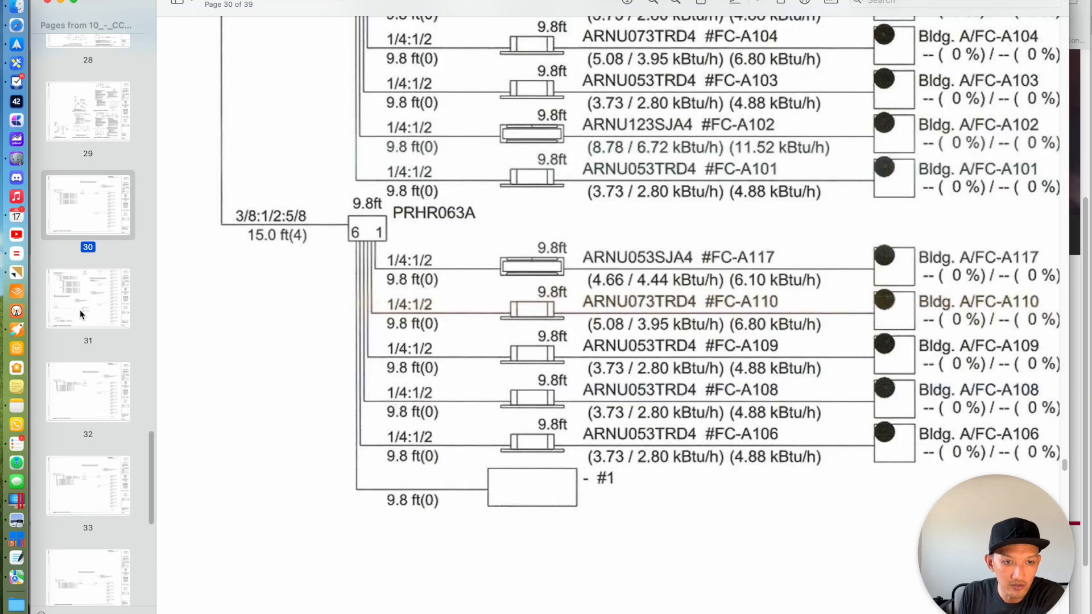
scroll(625, 230, right, 15)
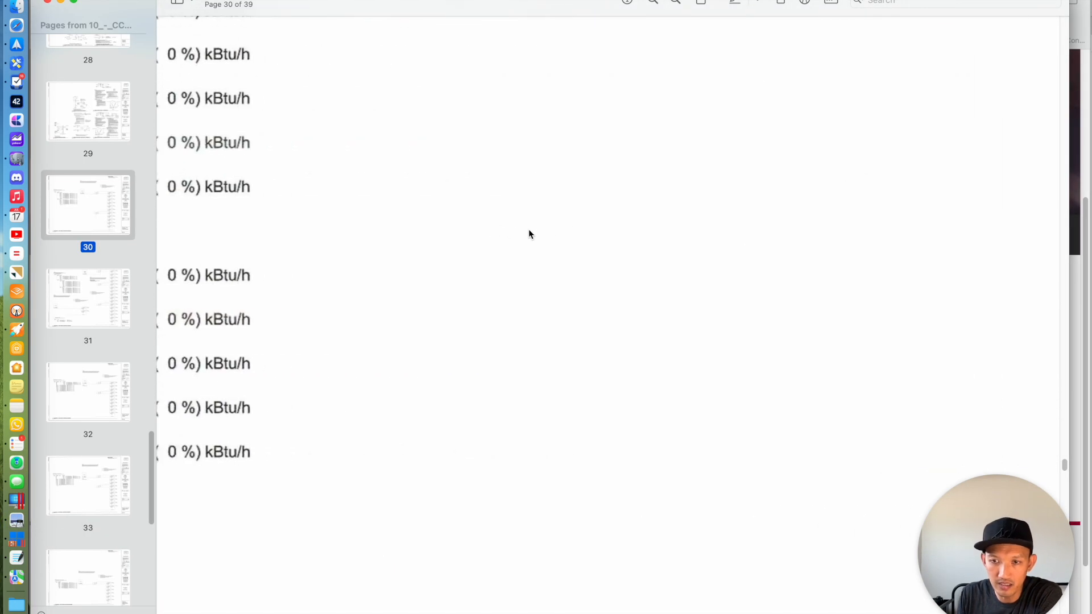
scroll(442, 210, right, 5)
scroll(499, 334, down, 5)
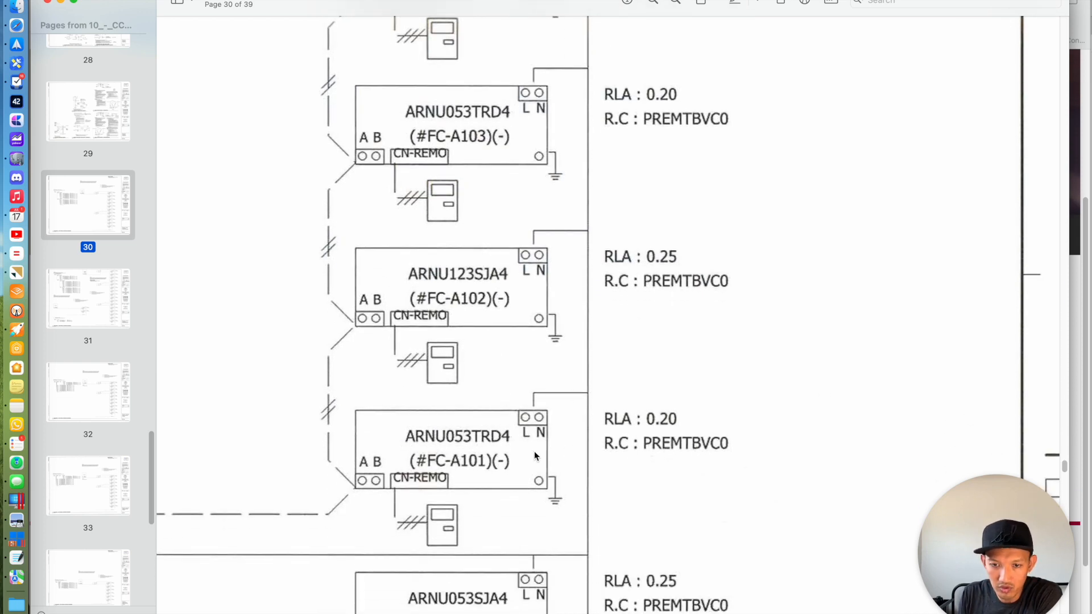
scroll(597, 458, down, 4)
scroll(660, 439, down, 4)
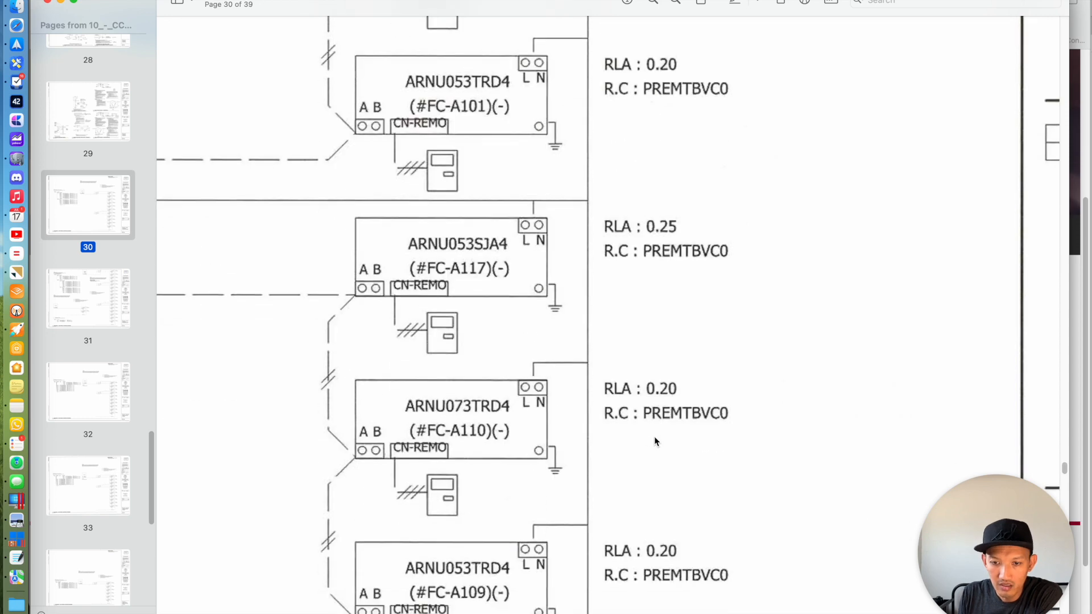
scroll(659, 437, up, 15)
scroll(680, 429, left, 3)
scroll(674, 423, up, 10)
scroll(675, 423, left, 3)
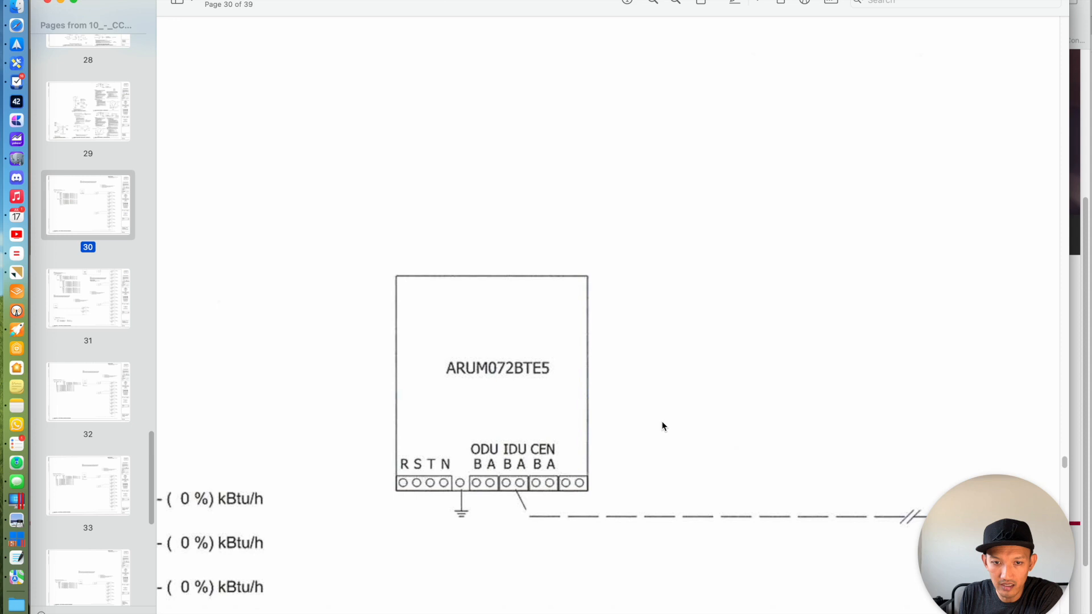
scroll(625, 426, down, 2)
scroll(67, 441, down, 2)
scroll(66, 439, down, 10)
Review the variable refrigerant flow and energy recovery ventilator schedules on page 25, checking tags, models and building locations
scroll(74, 421, up, 20)
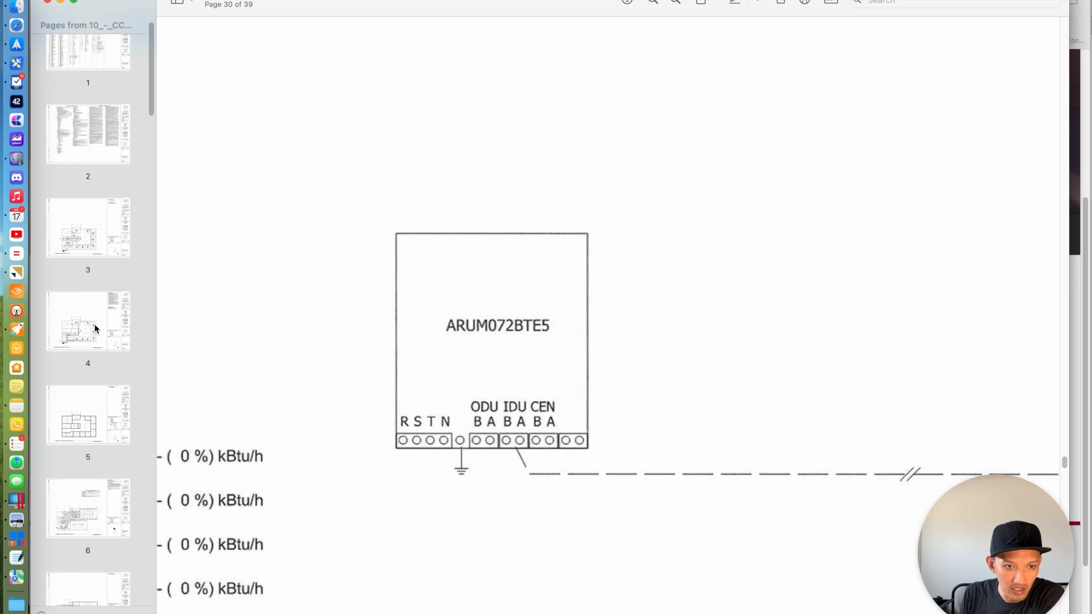
scroll(93, 419, down, 8)
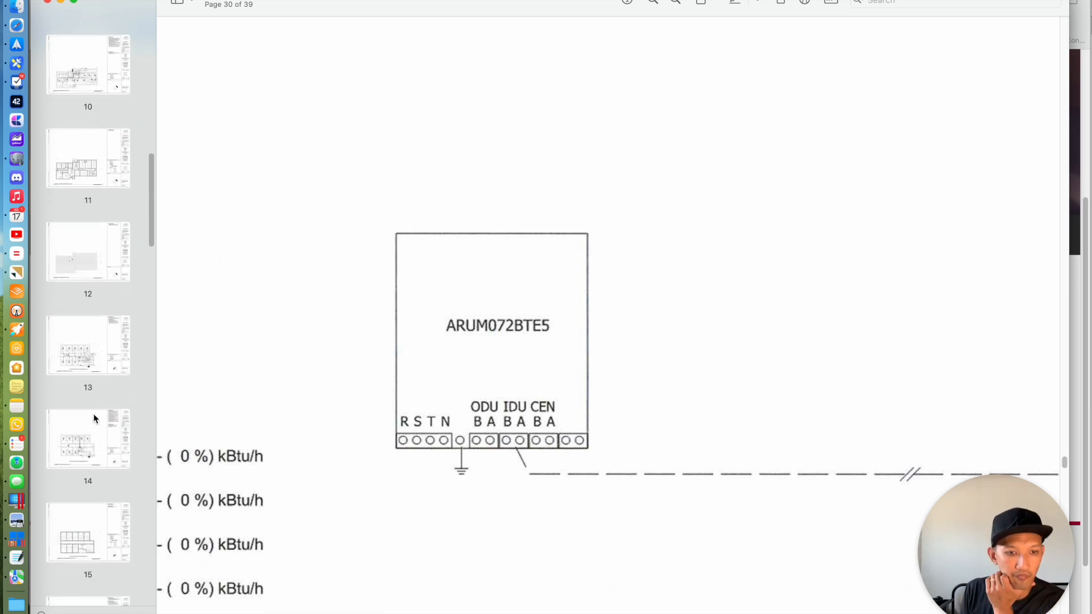
scroll(93, 418, down, 8)
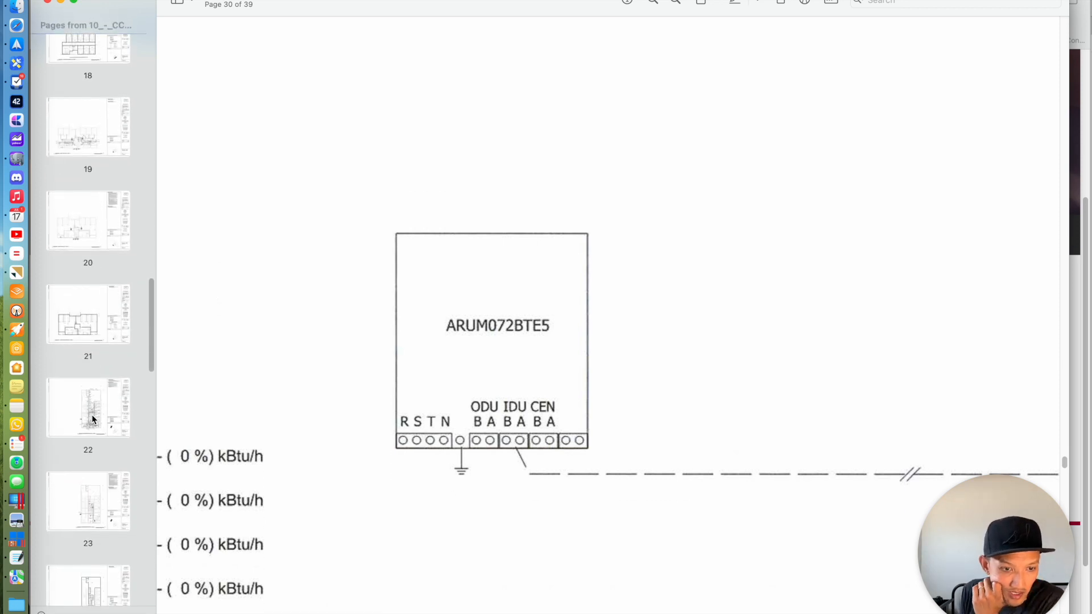
scroll(93, 419, down, 3)
click(104, 265)
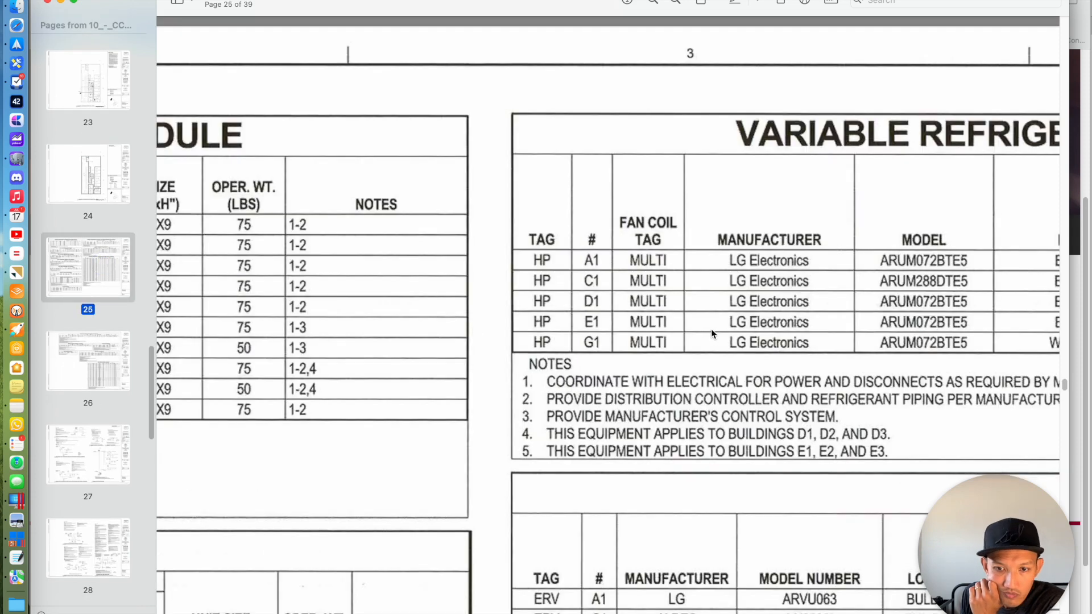
scroll(711, 332, right, 5)
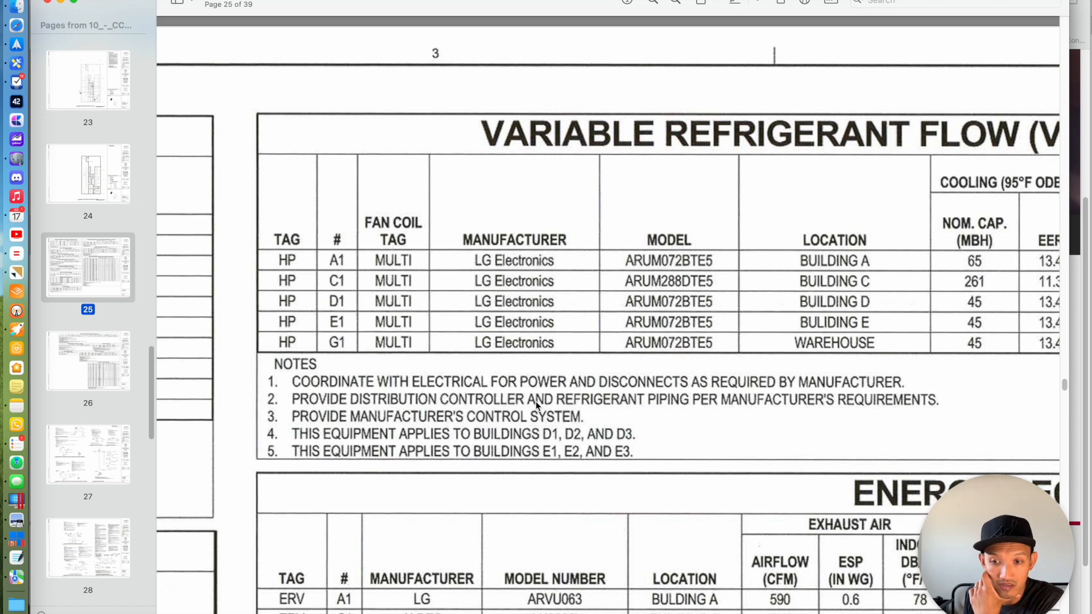
scroll(464, 402, down, 8)
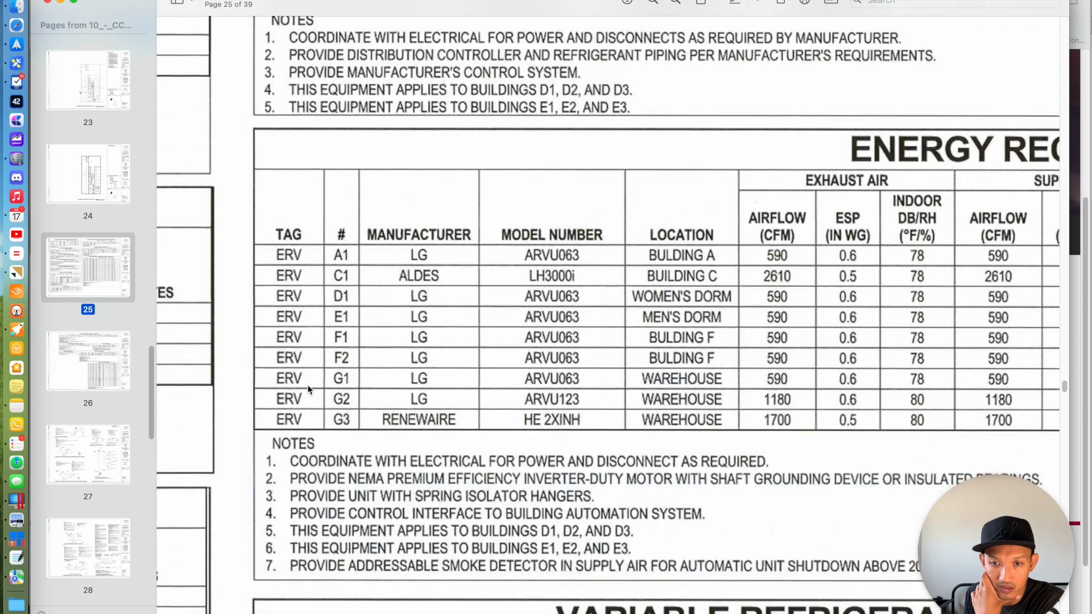
scroll(612, 383, left, 8)
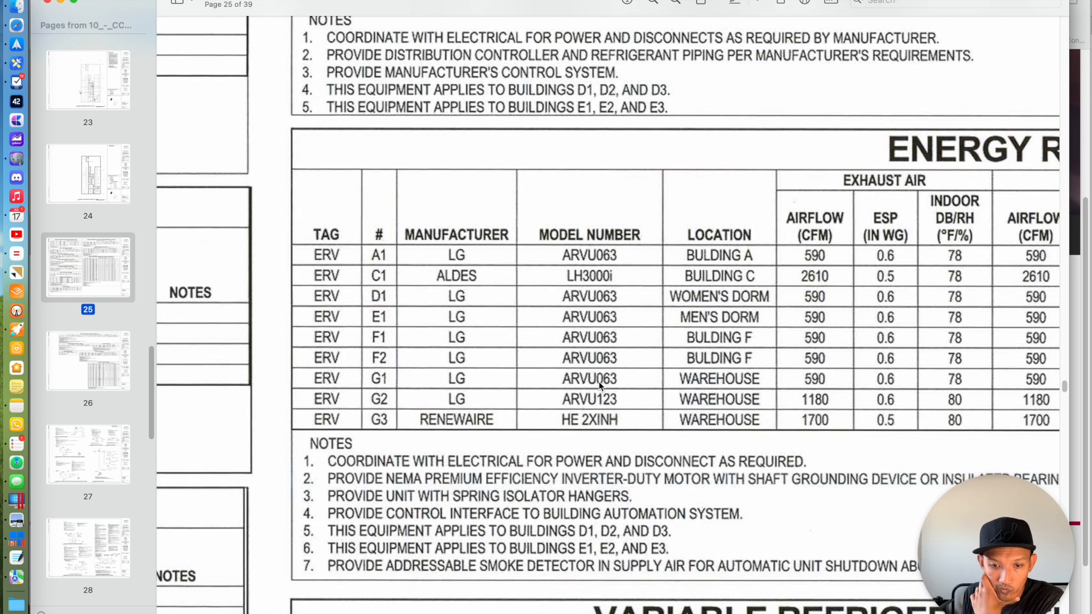
scroll(593, 385, right, 1)
Look over the detail sheet on page 37 with the ductwork wall penetration and firestop details
scroll(88, 372, down, 15)
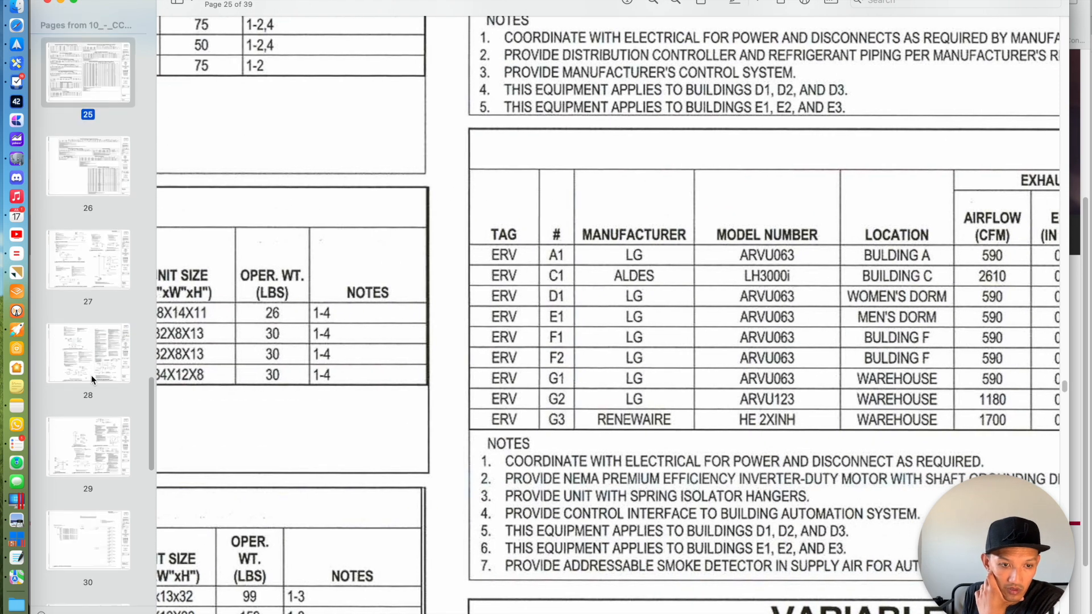
scroll(90, 374, down, 3)
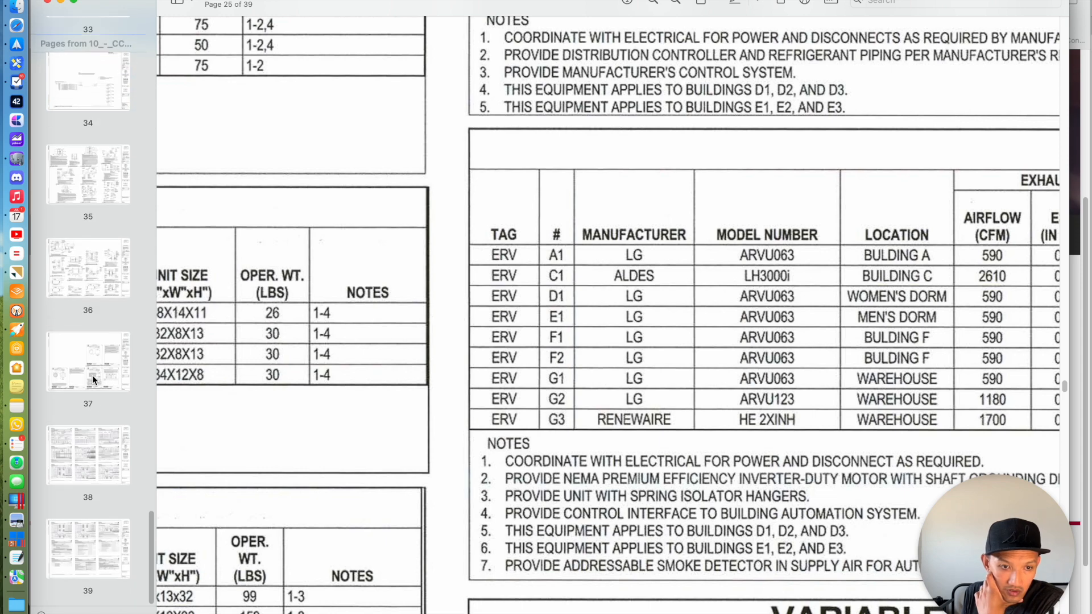
click(93, 358)
scroll(628, 373, left, 15)
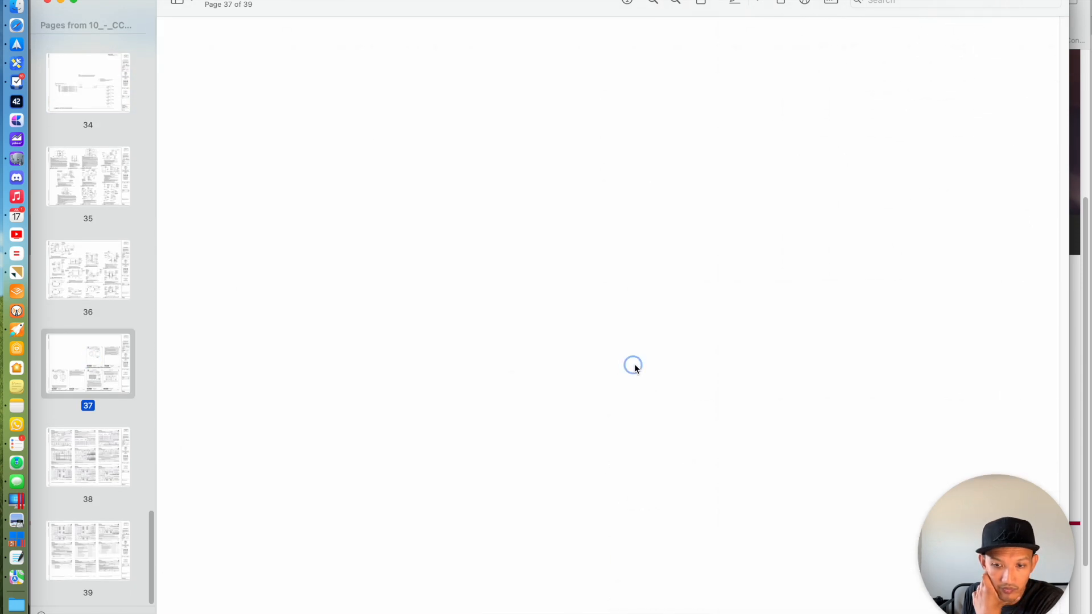
scroll(630, 363, down, 5)
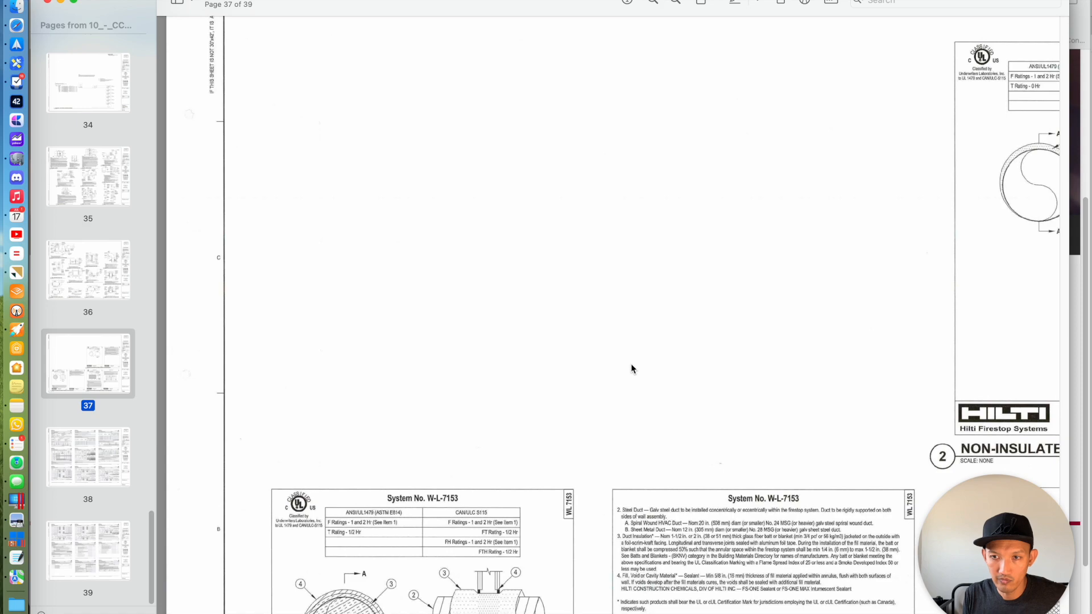
scroll(605, 349, right, 10)
scroll(606, 350, down, 10)
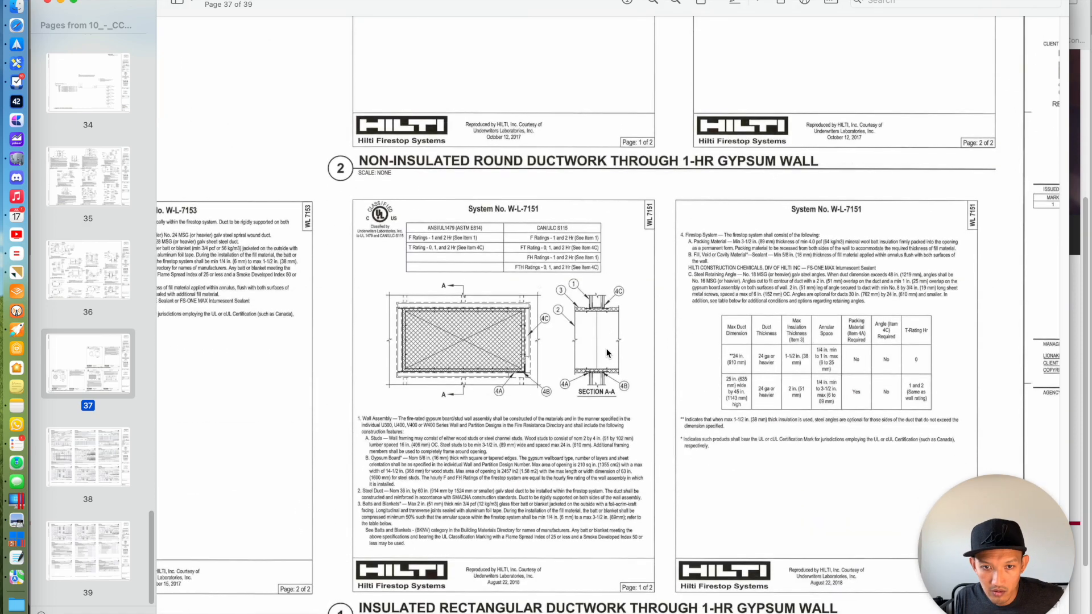
scroll(610, 361, up, 2)
scroll(610, 363, up, 10)
scroll(511, 372, left, 10)
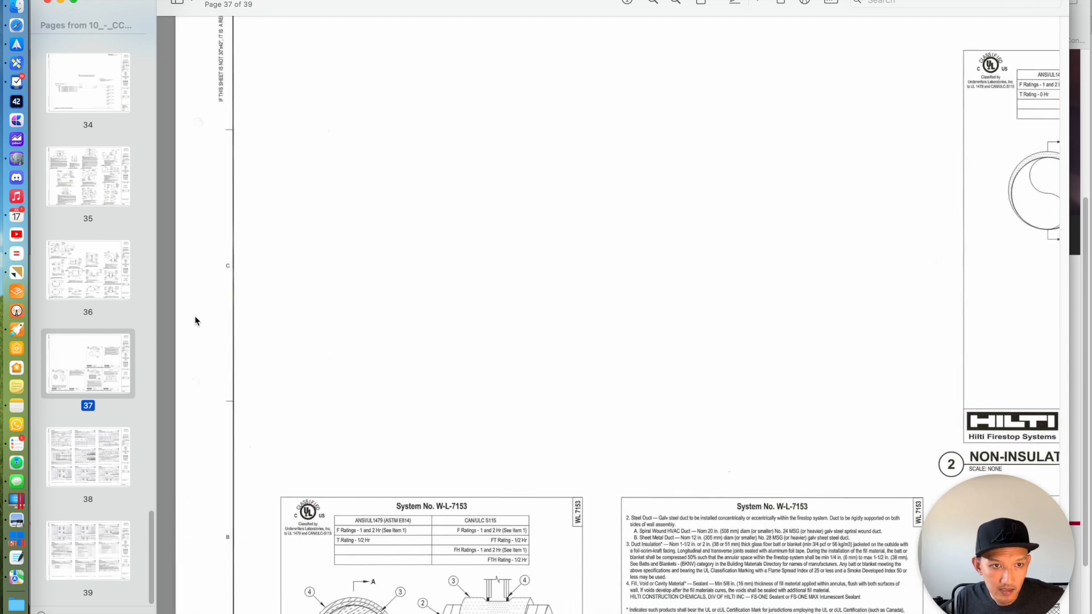
Examine the Building G wiring diagram on page 34, from the outdoor unit through the PRHR063A box to the indoor units
scroll(88, 503, up, 10)
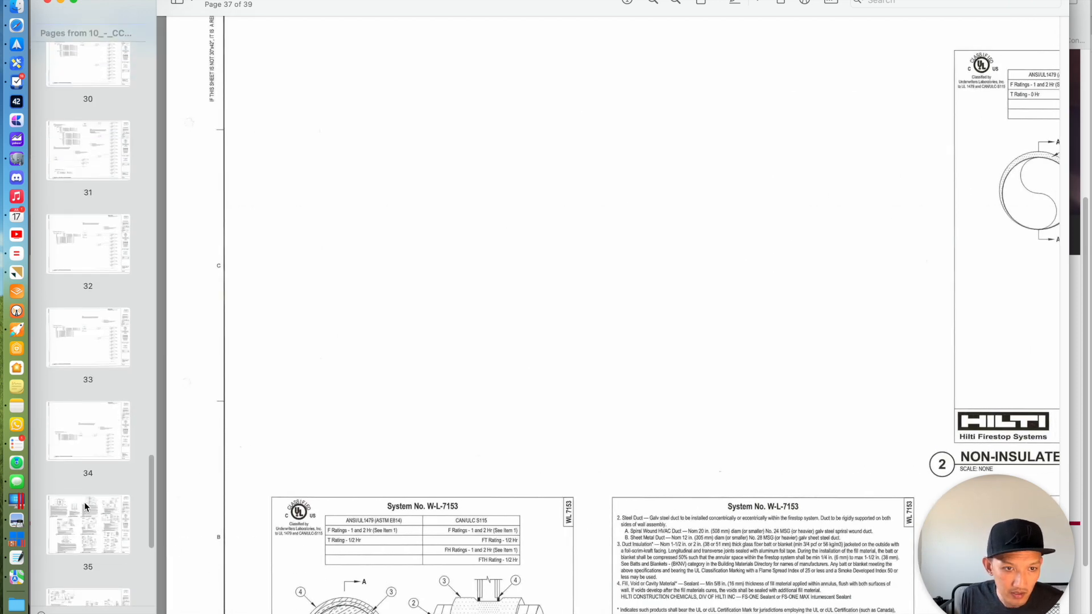
scroll(89, 523, down, 5)
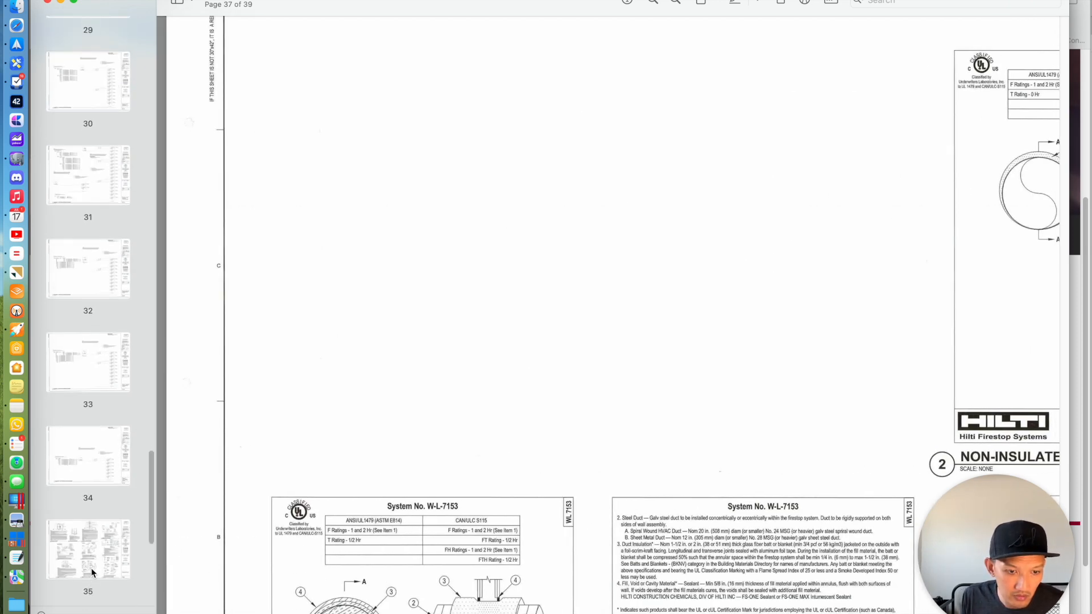
click(73, 468)
scroll(435, 356, right, 1)
scroll(435, 352, down, 5)
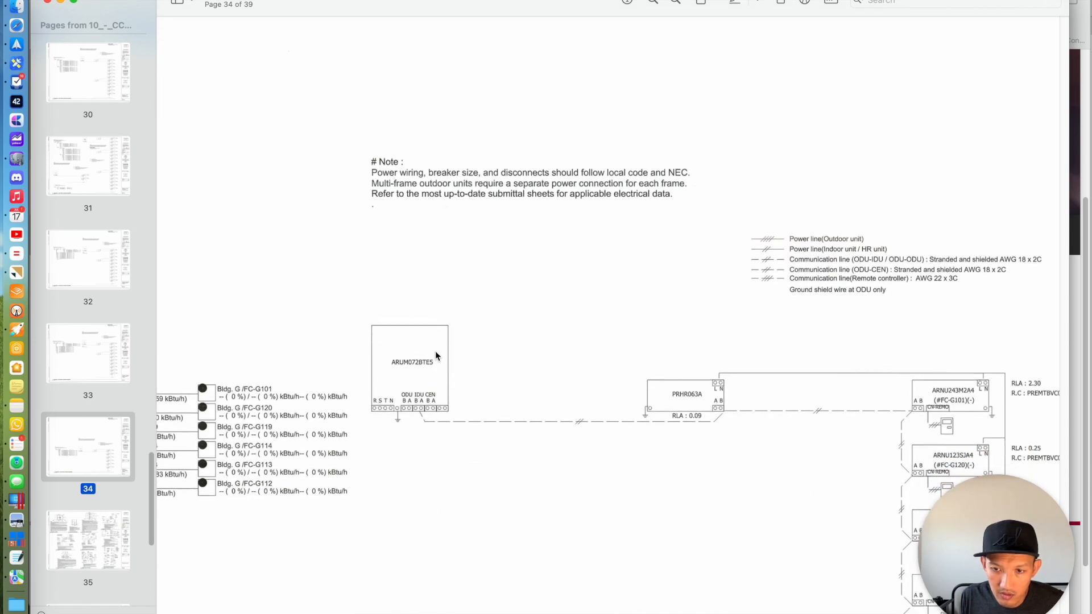
scroll(701, 370, right, 5)
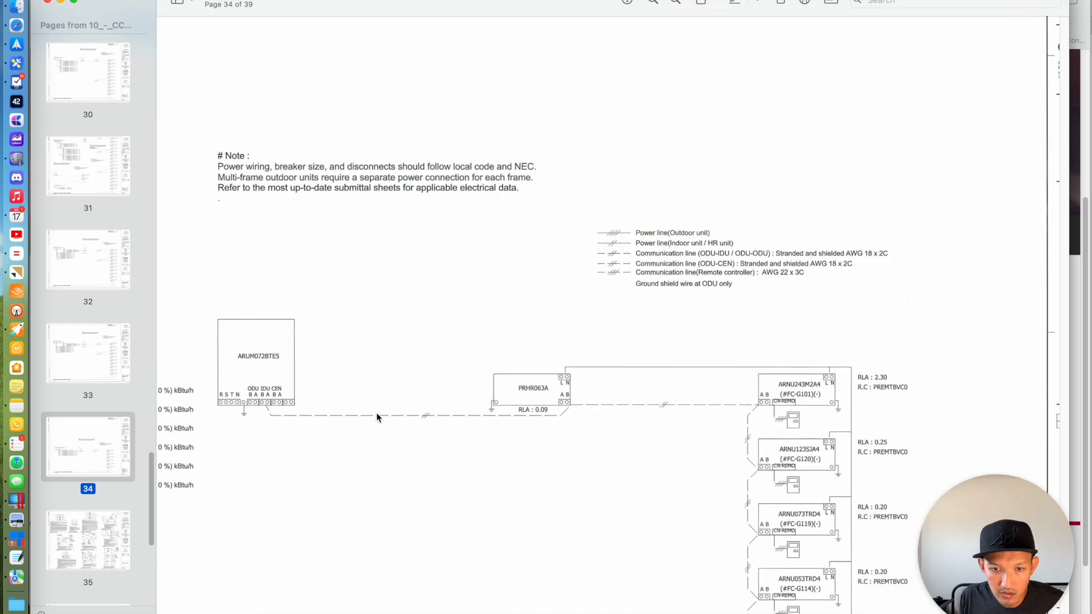
Read the residential and non-residential VRF system control details and sequences of operation on page 29
scroll(91, 273, up, 5)
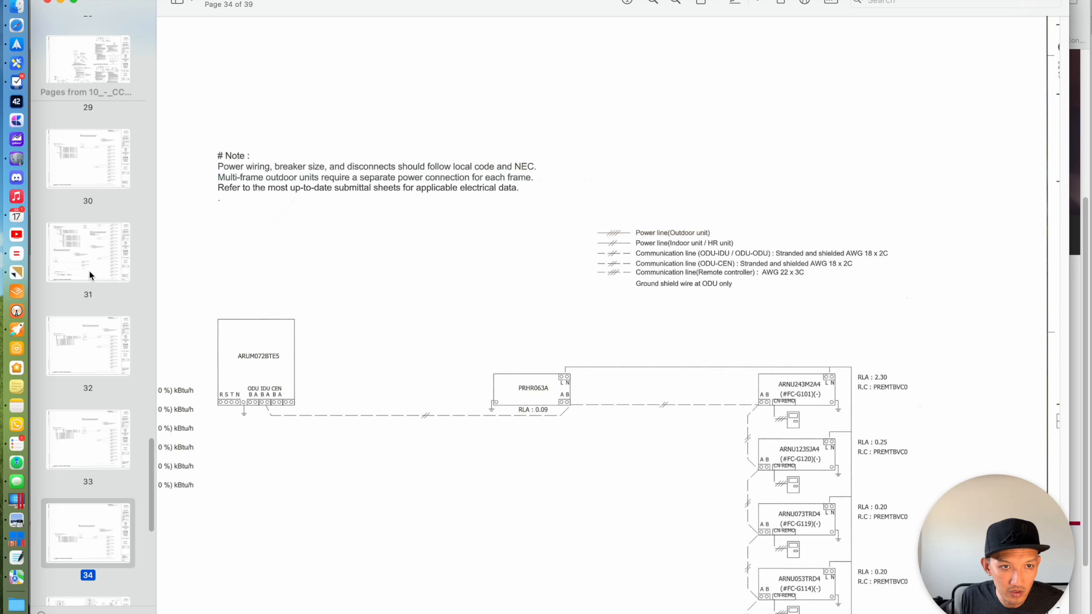
scroll(88, 274, up, 3)
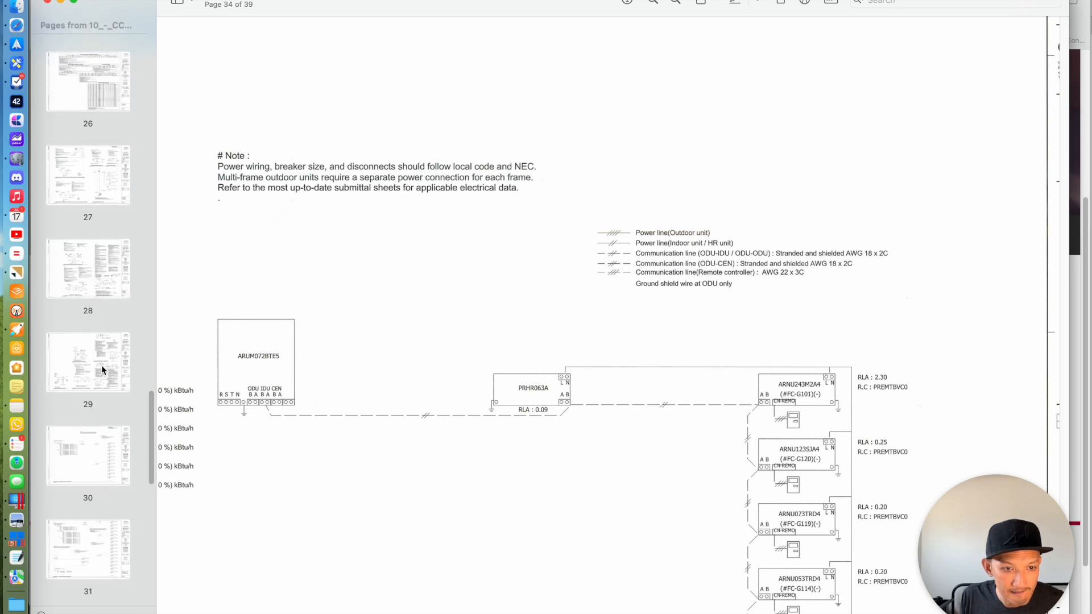
click(101, 365)
scroll(398, 254, down, 5)
scroll(398, 253, left, 5)
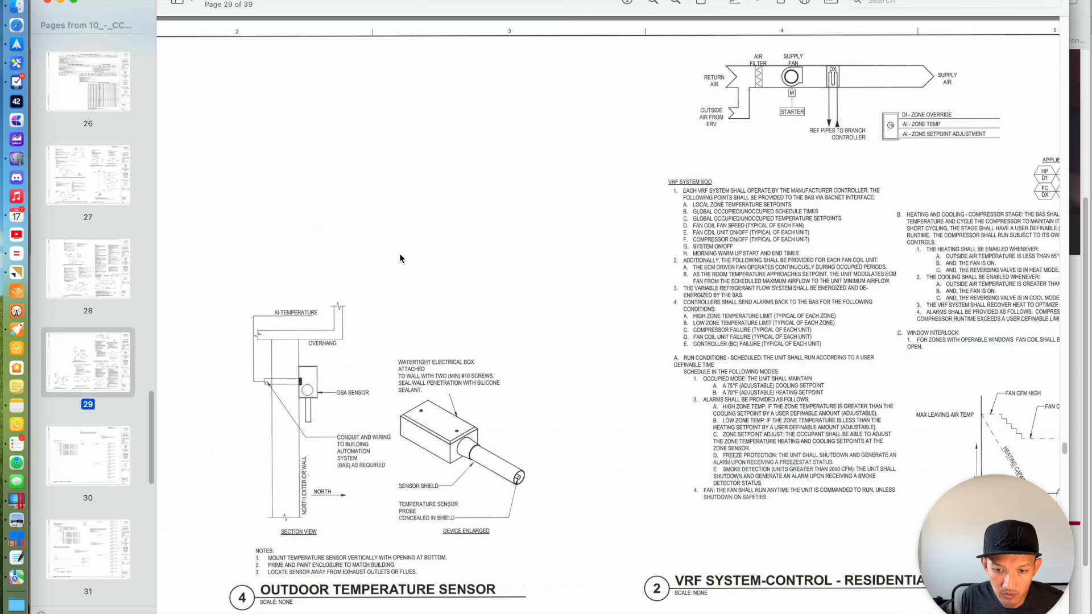
scroll(402, 253, right, 5)
scroll(401, 254, down, 10)
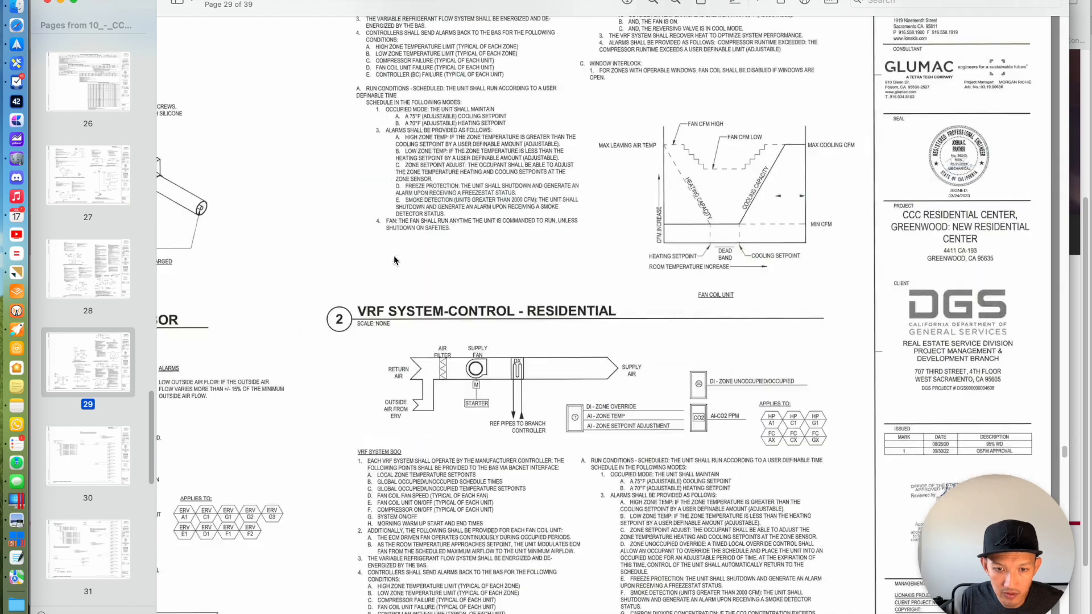
scroll(393, 255, up, 5)
scroll(391, 256, down, 10)
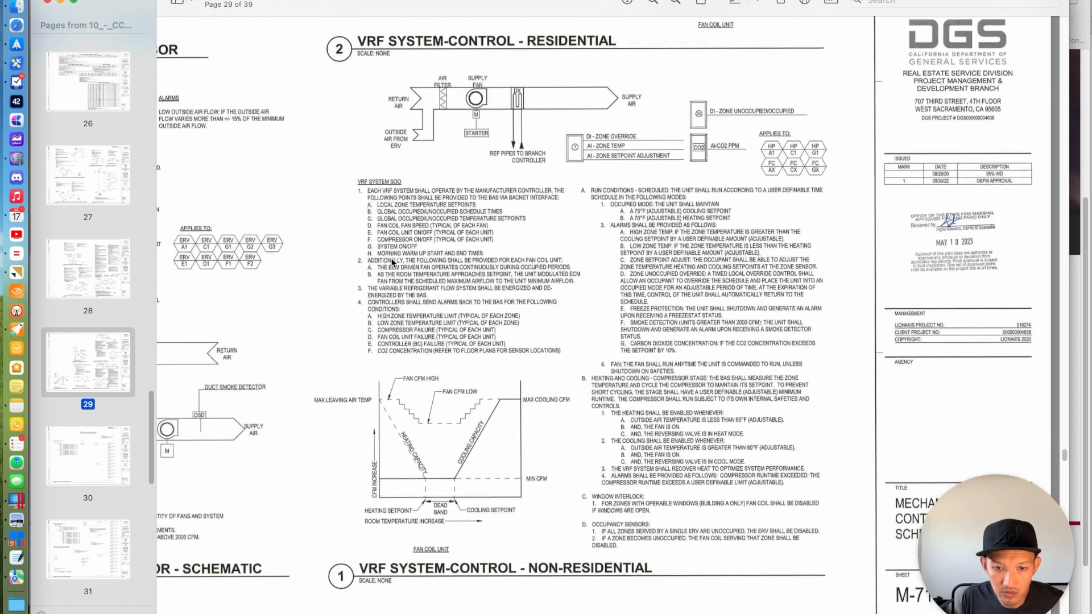
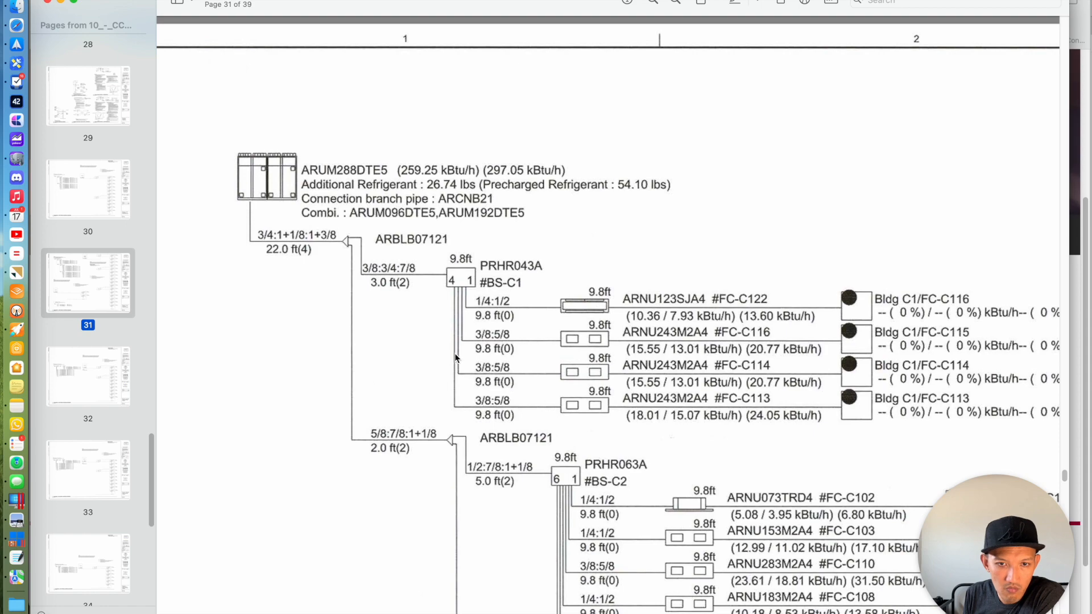
Study the Building C ARUM288DTE5 system on page 31, including its heat recovery boxes, branch piping, fan coils and wiring
scroll(428, 314, right, 3)
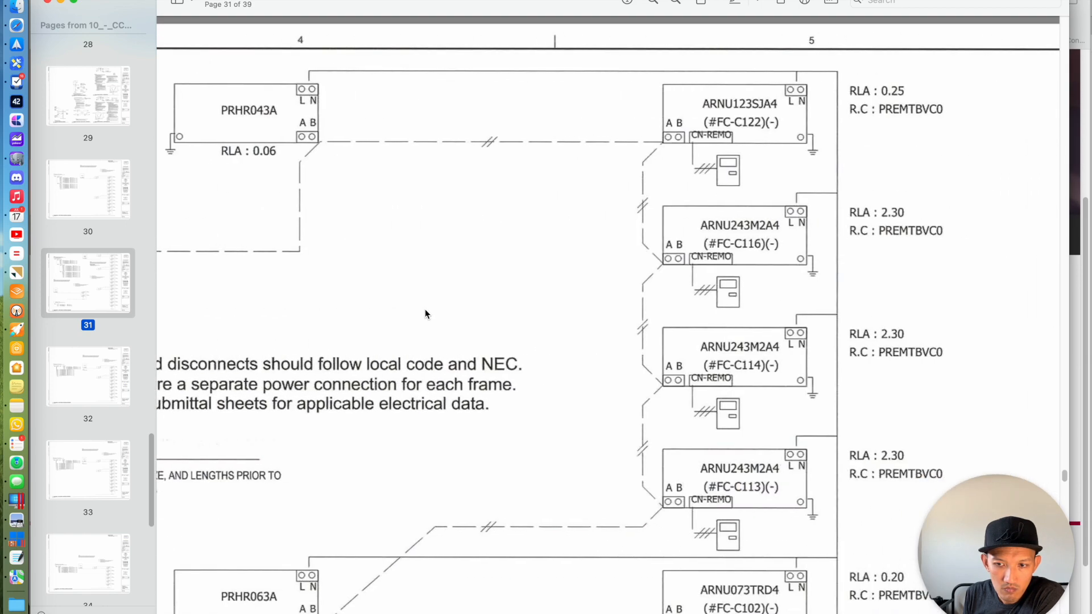
scroll(428, 314, left, 12)
scroll(429, 315, left, 15)
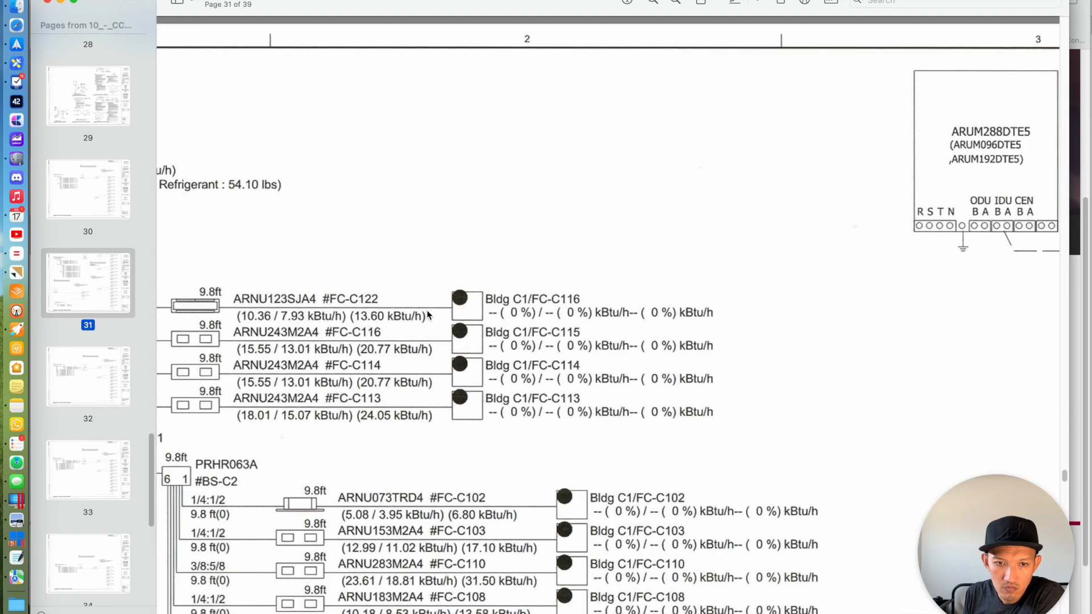
scroll(429, 310, right, 3)
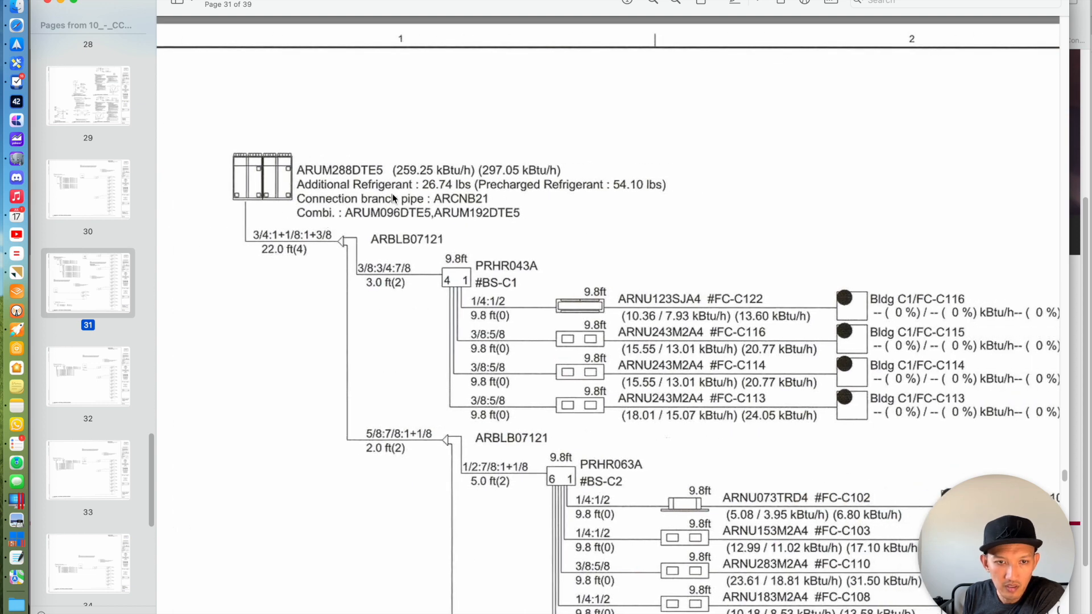
scroll(406, 186, down, 2)
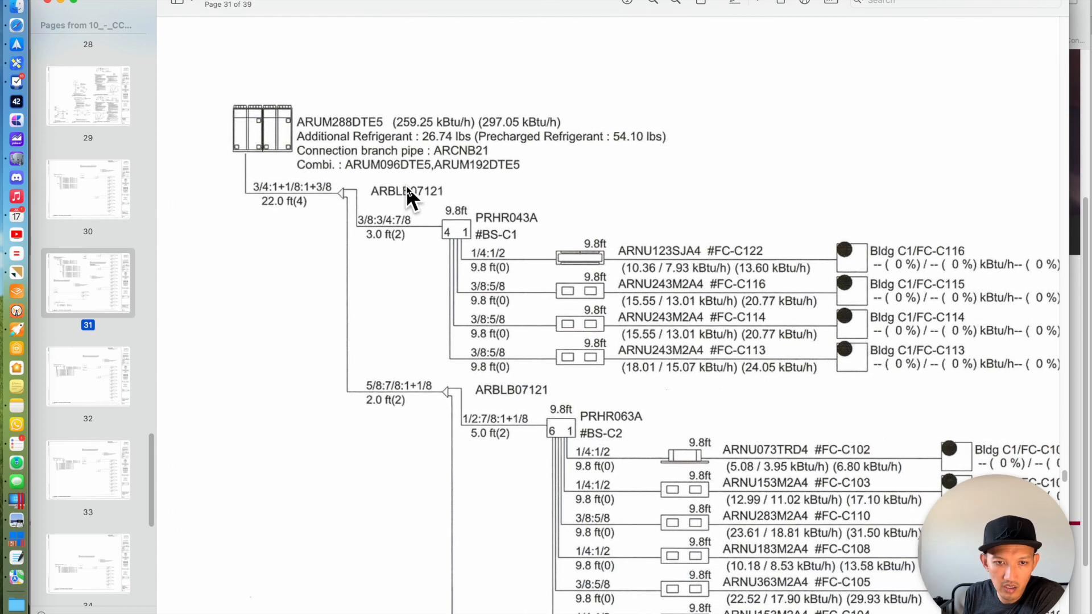
scroll(643, 247, down, 10)
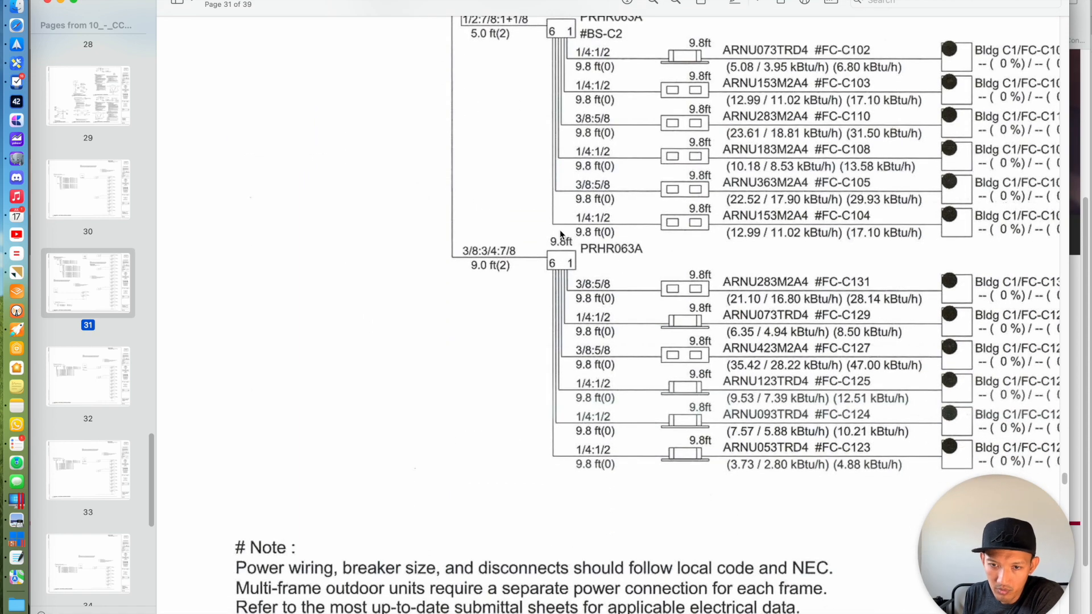
scroll(596, 165, up, 10)
scroll(585, 156, down, 3)
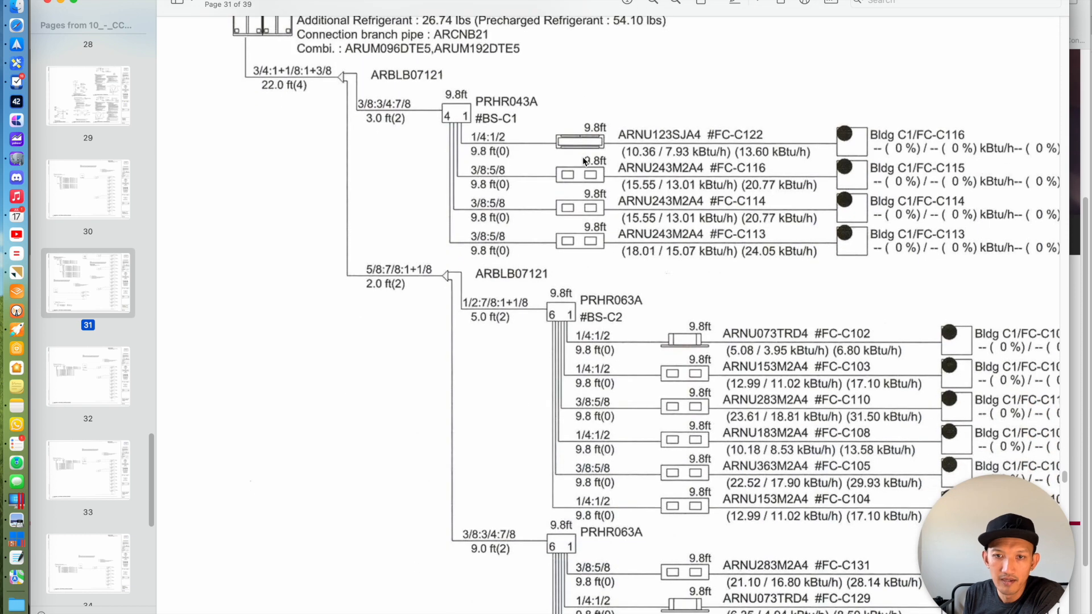
scroll(575, 161, up, 1)
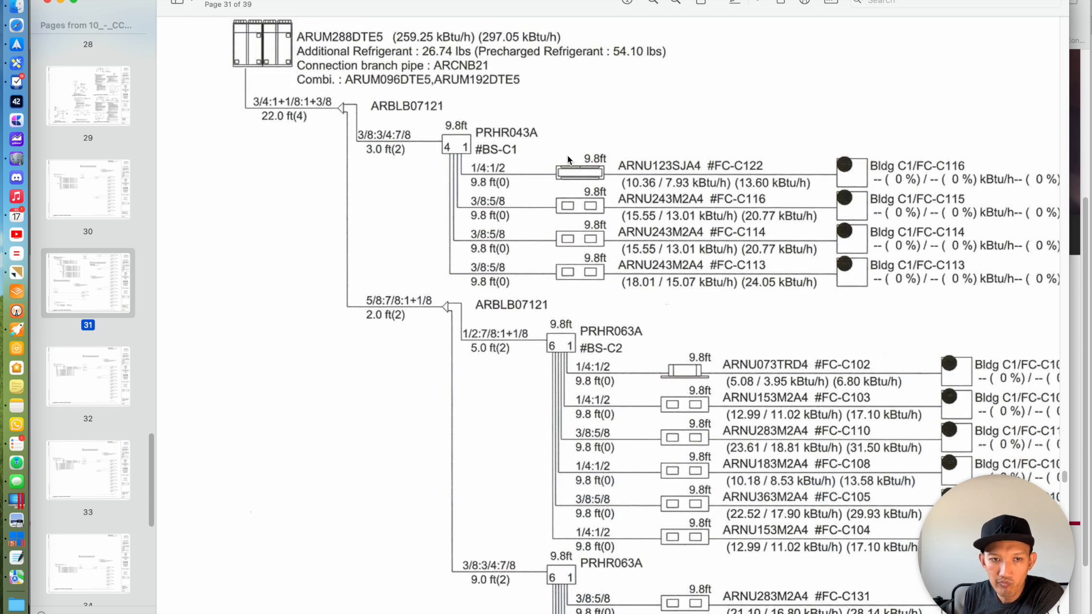
Switch to VRoom Select and add a new system to the project's system list for Building C
click(17, 538)
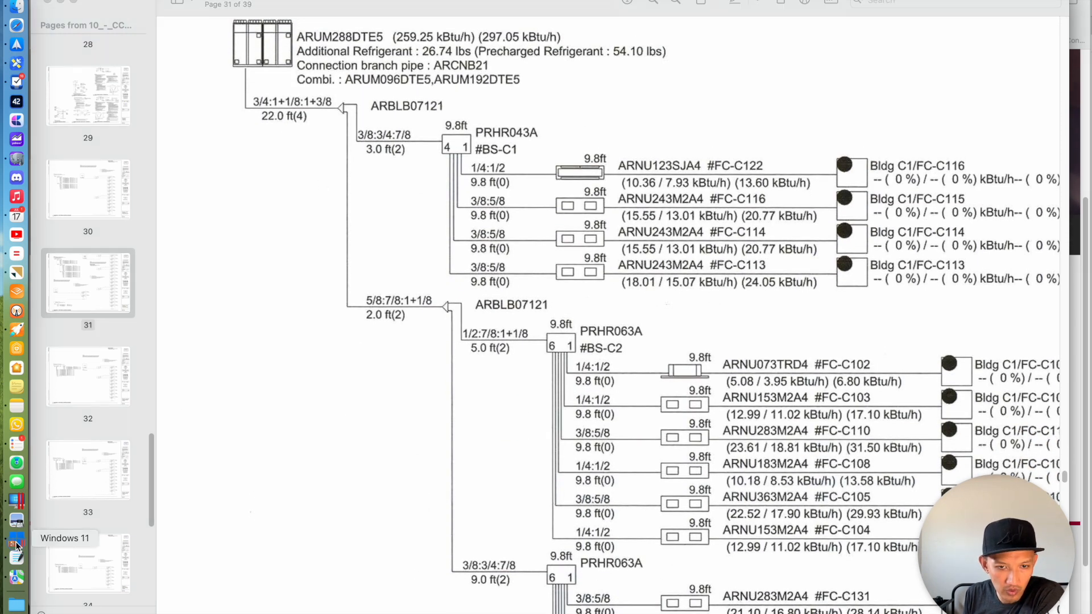
right_click(83, 305)
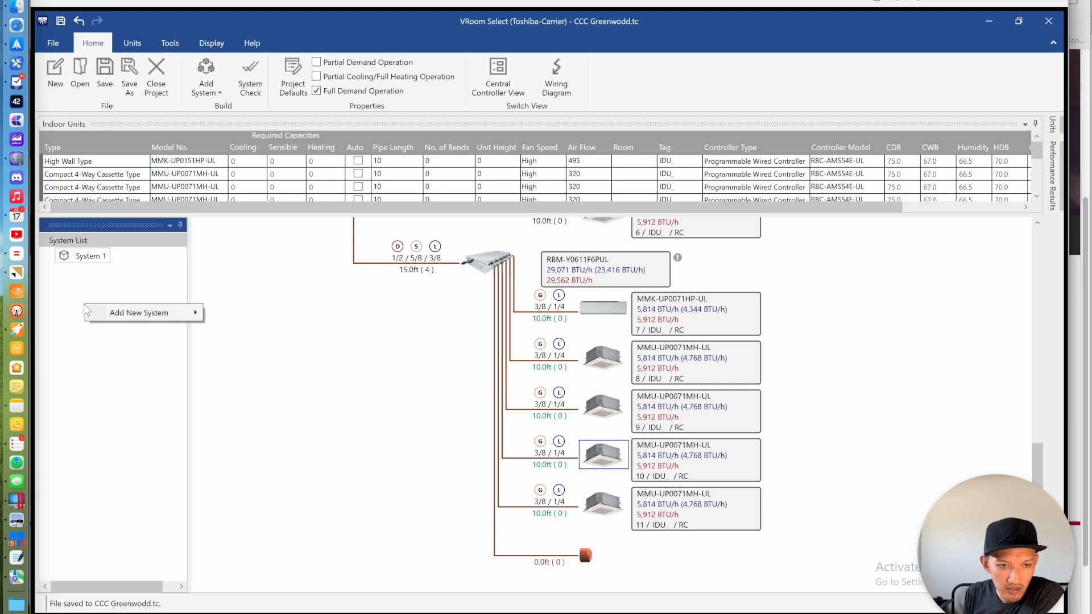
mouse_move(119, 313)
click(298, 313)
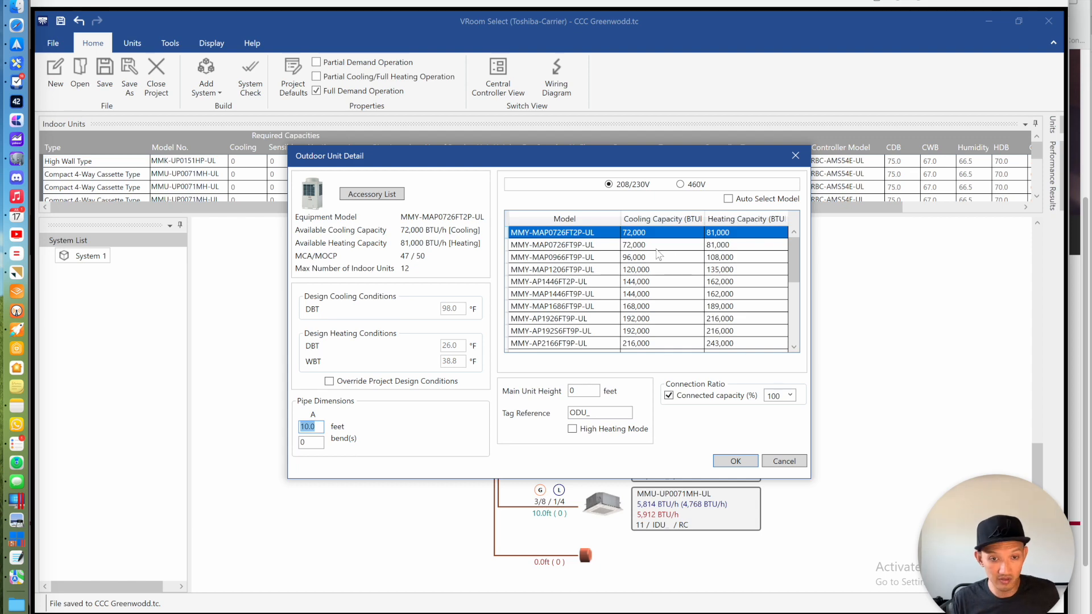
Switch to the drawing set and check the Building C ARUM288DTE5 capacity and electrical data in the page 25 heat pump condensing unit schedule
click(25, 527)
scroll(97, 171, up, 6)
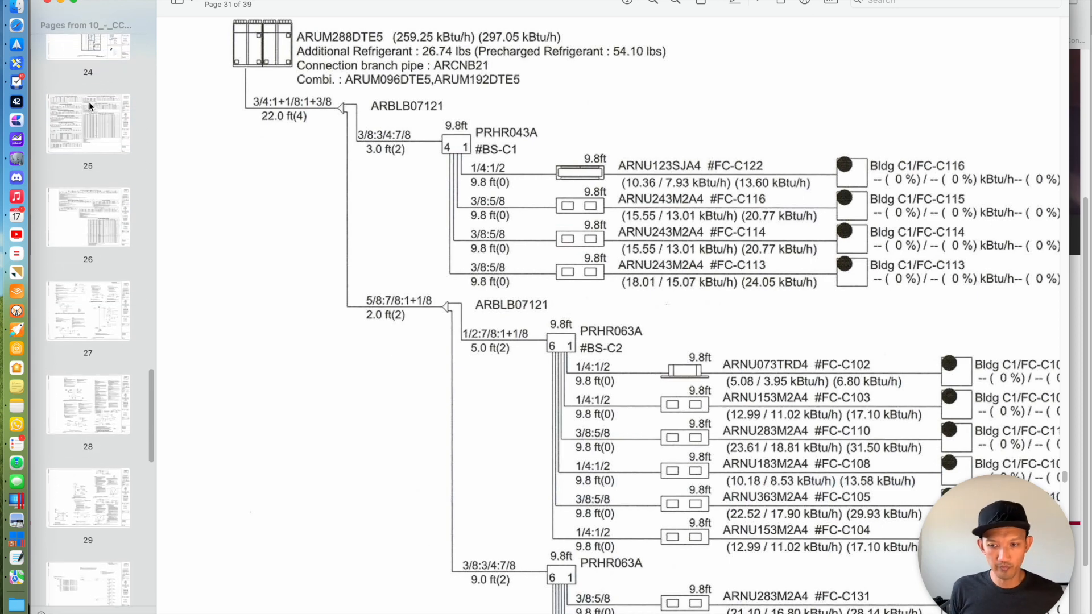
click(89, 101)
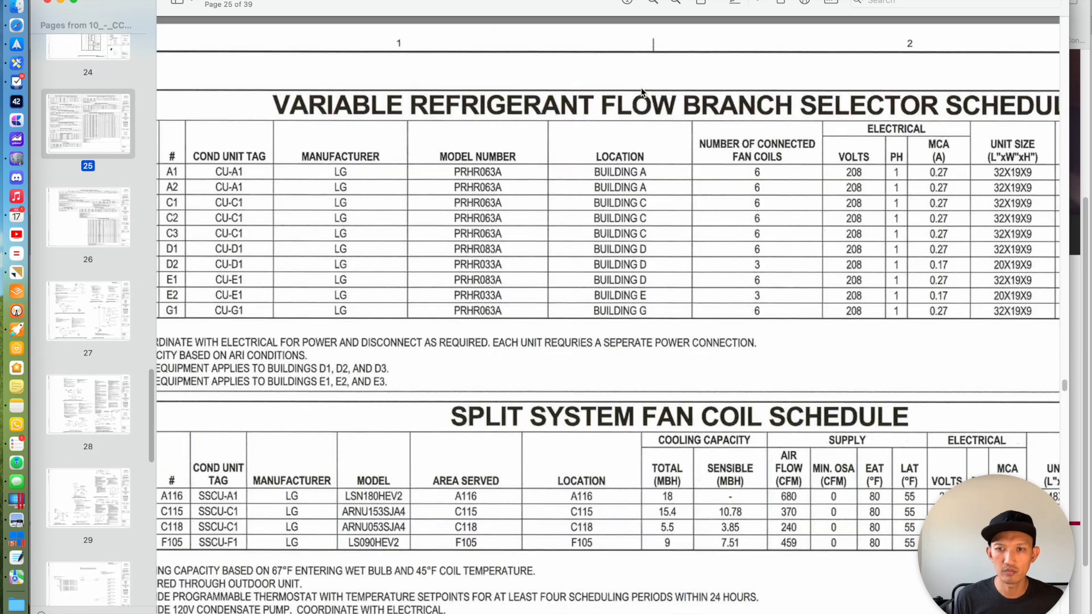
scroll(456, 155, up, 3)
scroll(457, 155, right, 10)
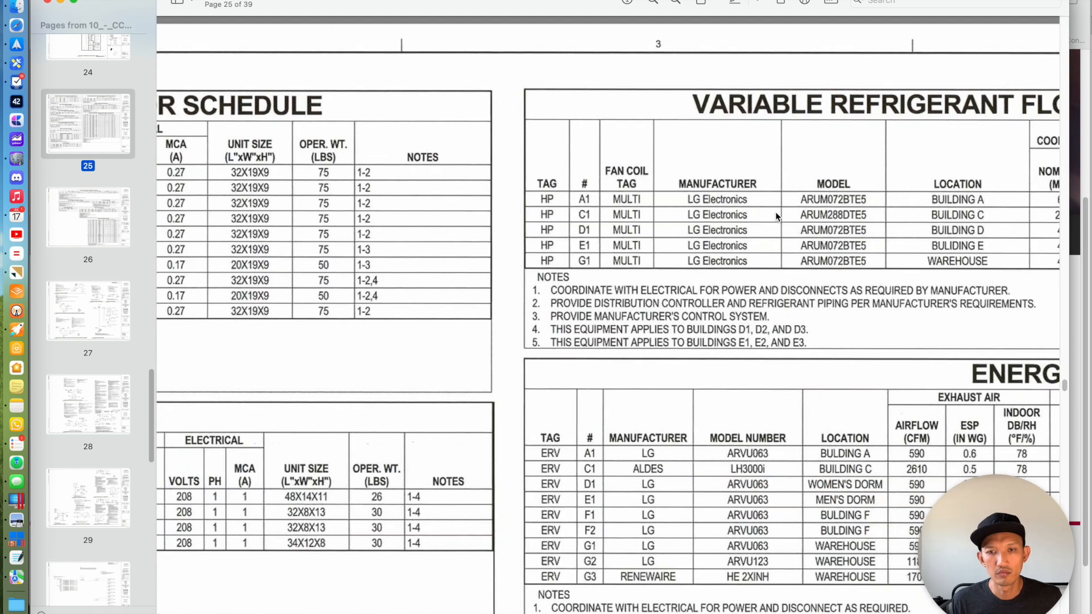
scroll(853, 222, right, 3)
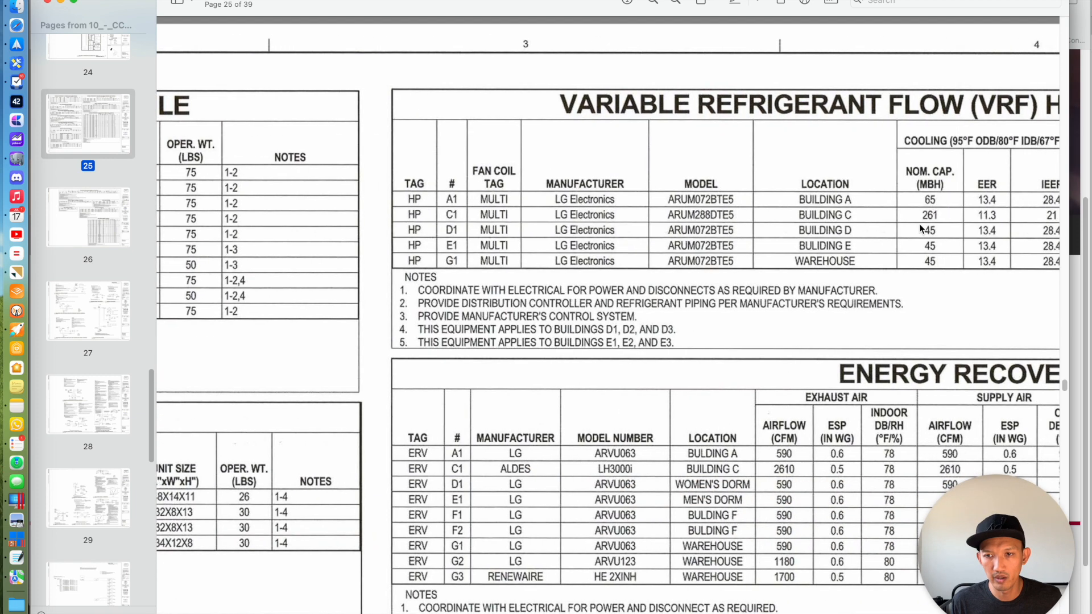
scroll(938, 226, right, 7)
scroll(953, 221, right, 3)
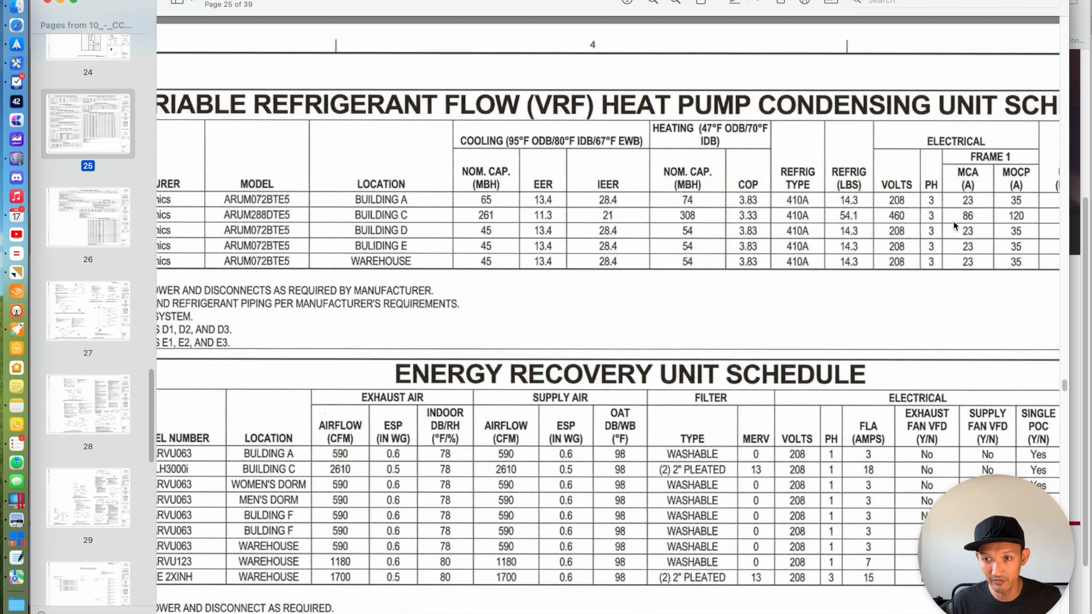
Back in VRoom Select, set the new system's outdoor unit to 460V and choose model MMY-AP2886FT6P-UL
key(super+Tab)
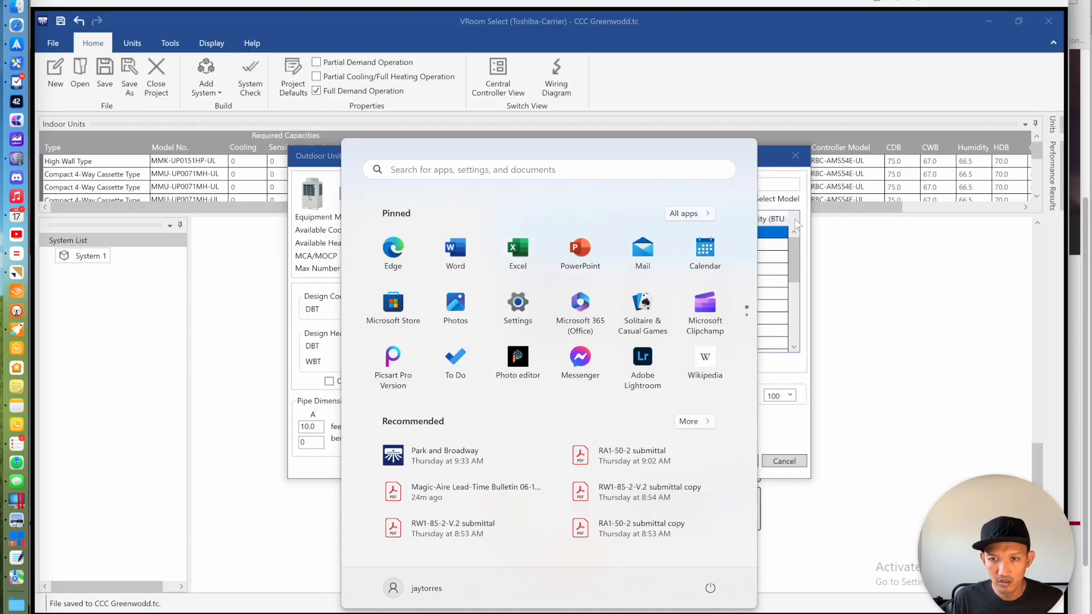
click(774, 163)
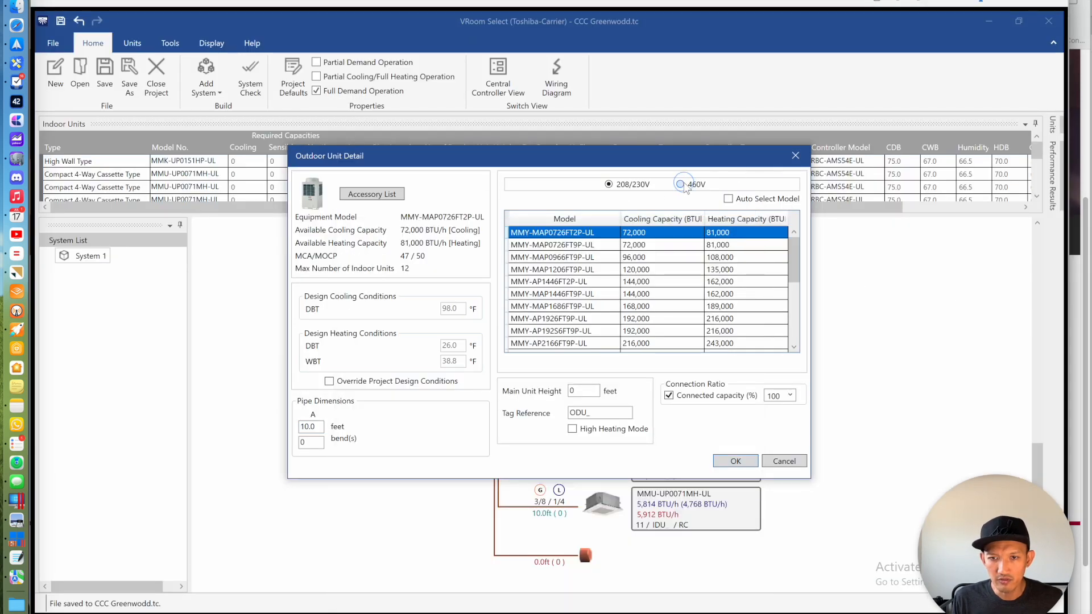
drag(792, 268, 792, 284)
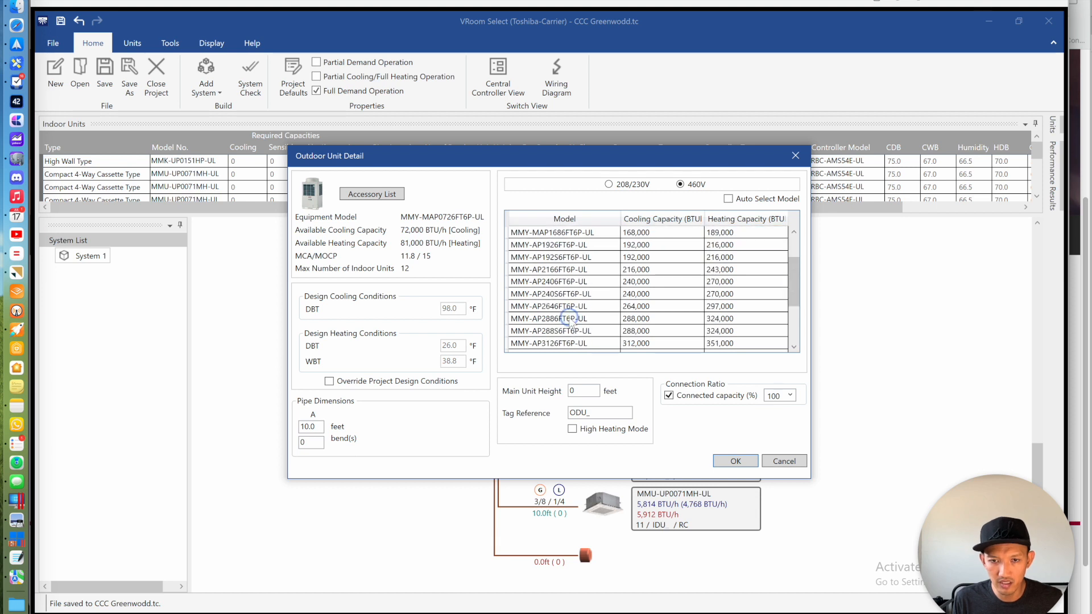
click(569, 319)
click(551, 331)
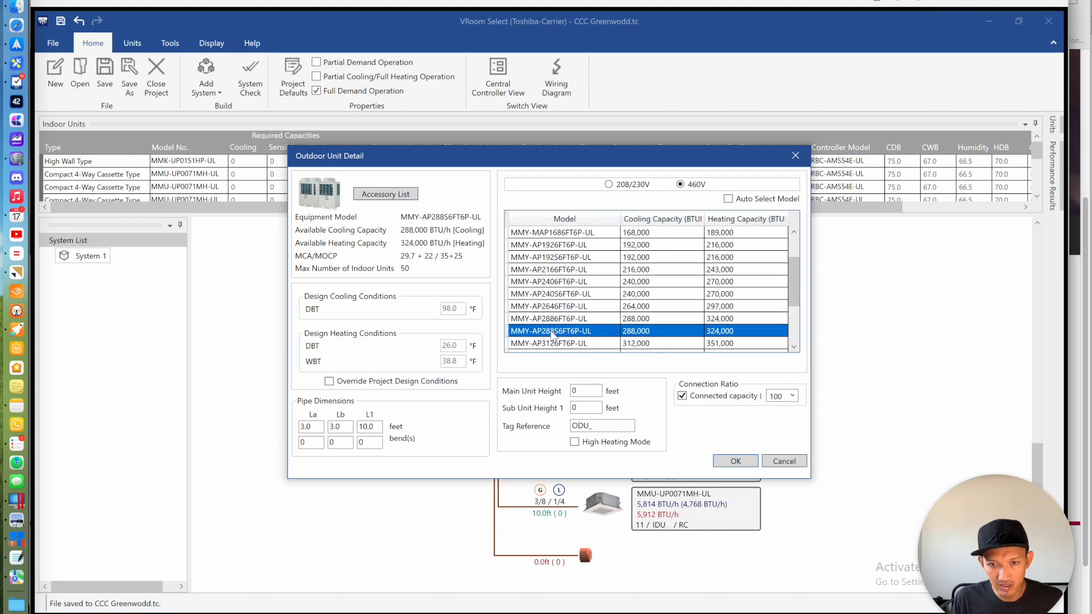
click(584, 319)
click(560, 333)
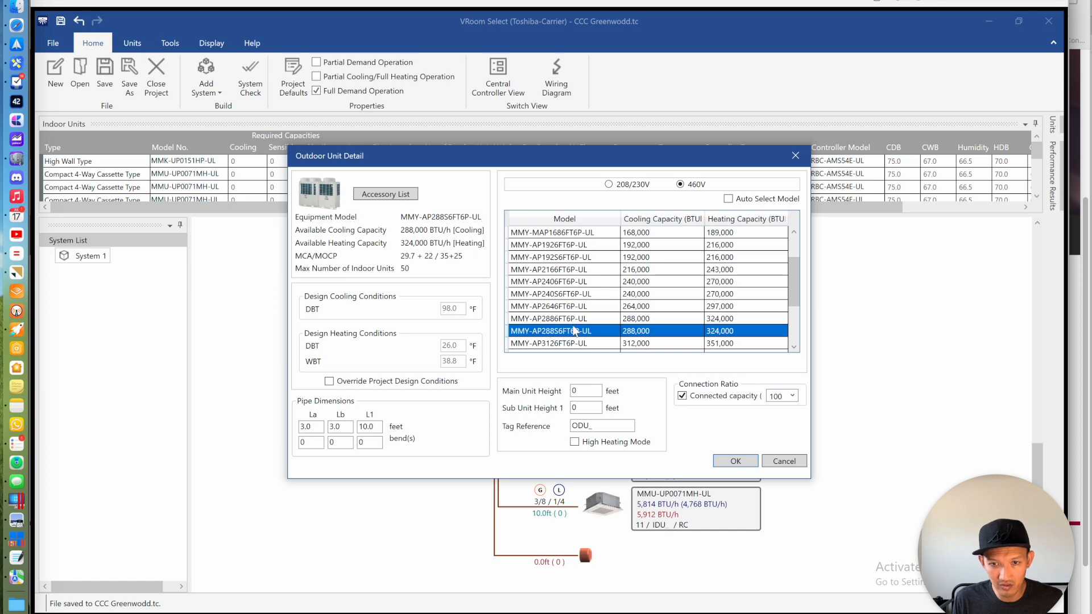
click(573, 320)
Look up the Building C unit's tag in the condensing unit schedule, set the outdoor unit's tag reference to HP-C1 and create the system
drag(597, 426, 545, 422)
key(super+Tab)
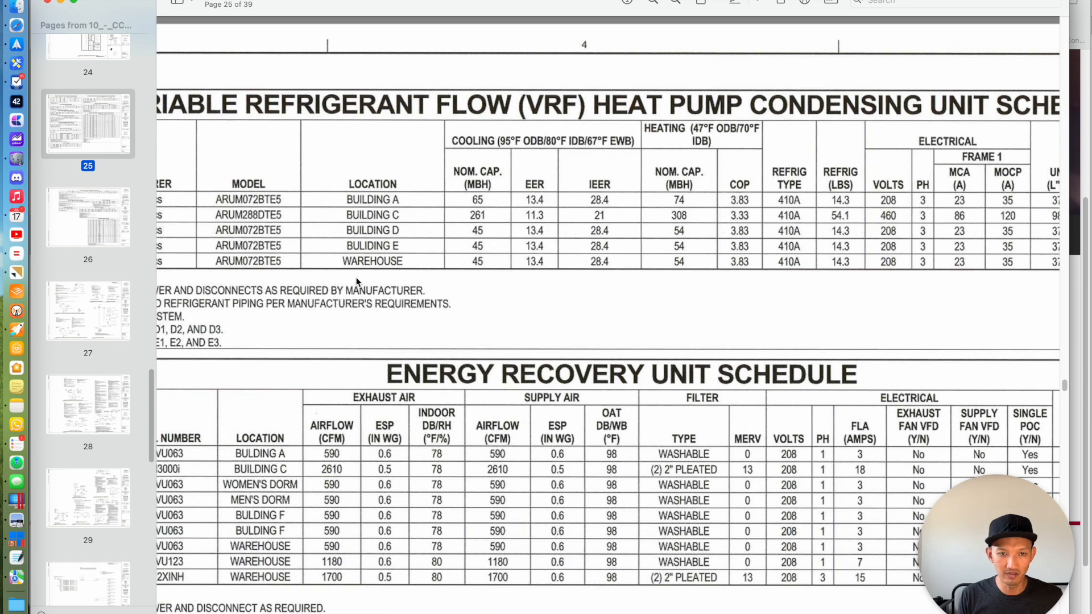
scroll(358, 279, left, 5)
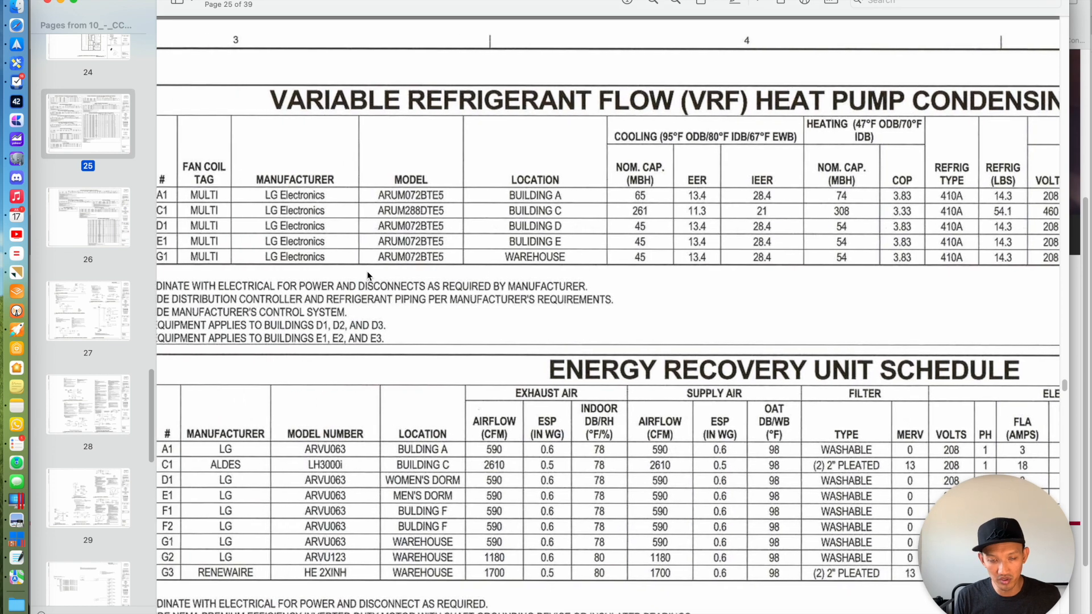
scroll(339, 257, left, 3)
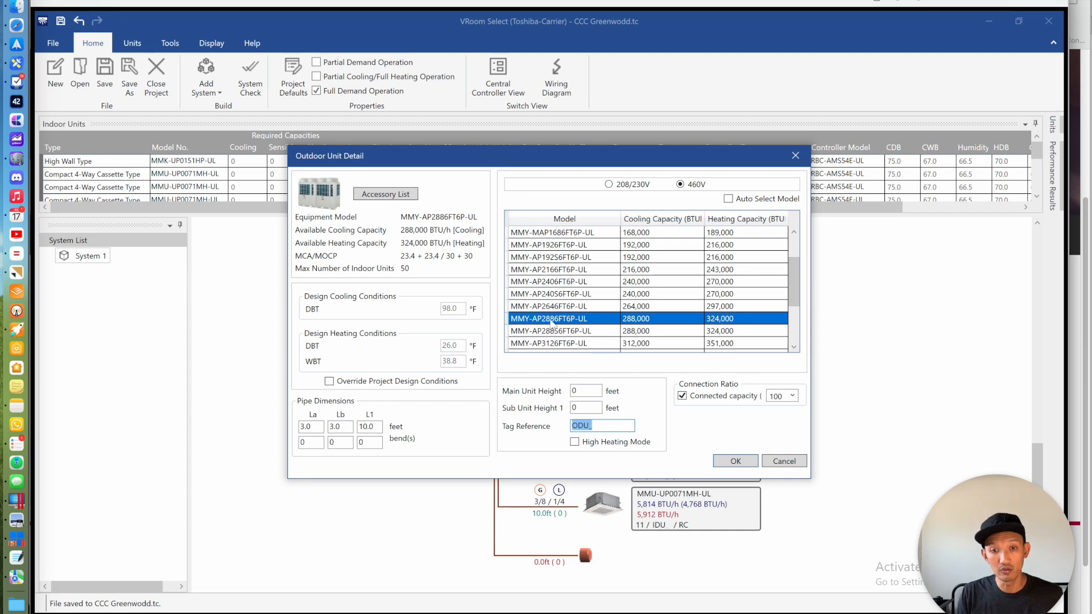
click(550, 320)
drag(611, 428, 533, 426)
key(super+Tab)
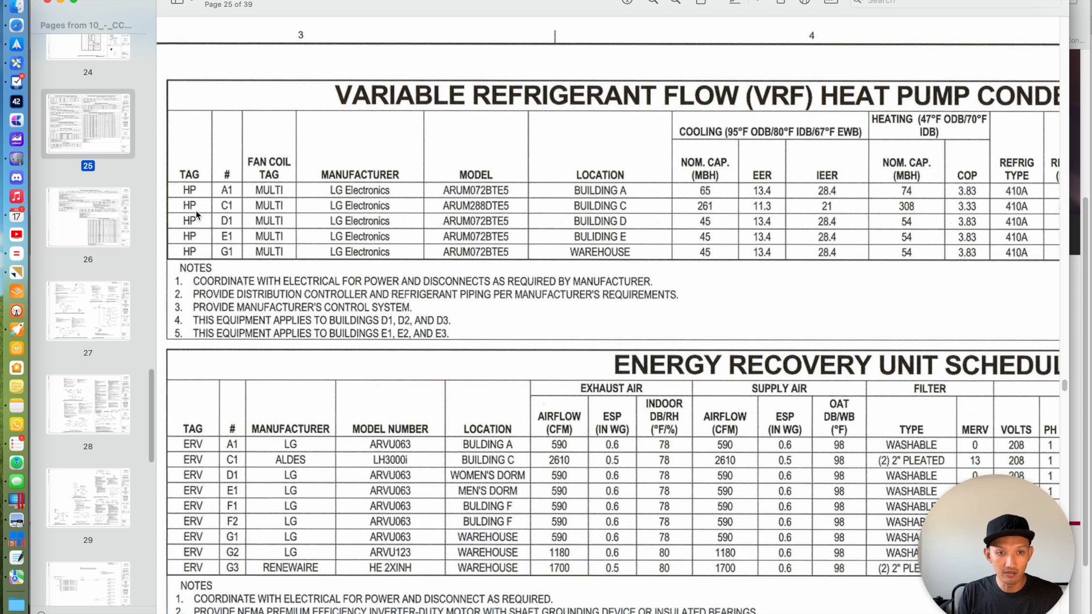
key(super+Tab)
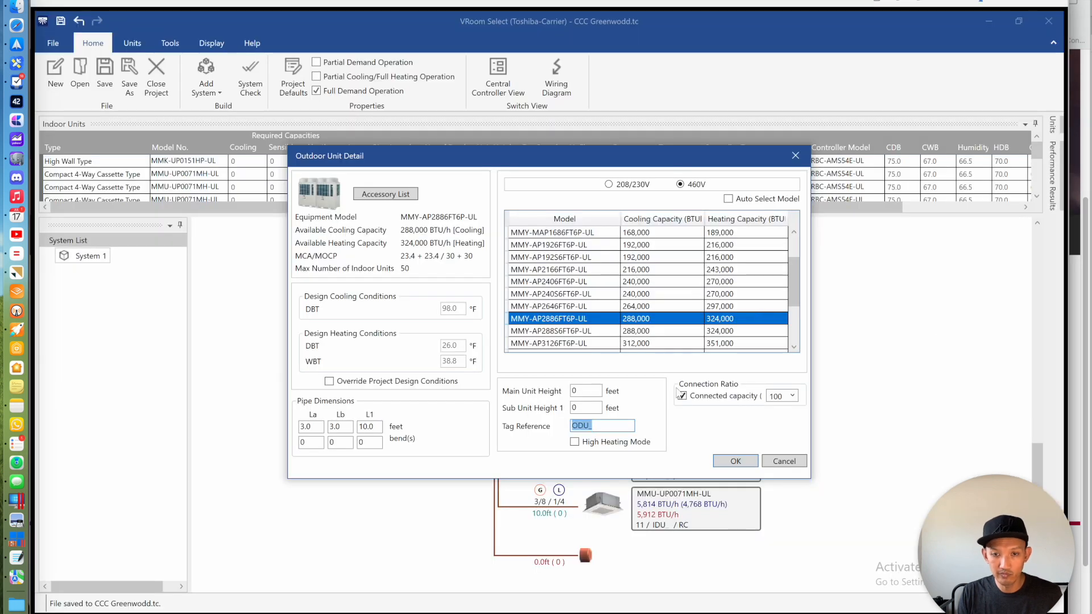
text(HP-C1)
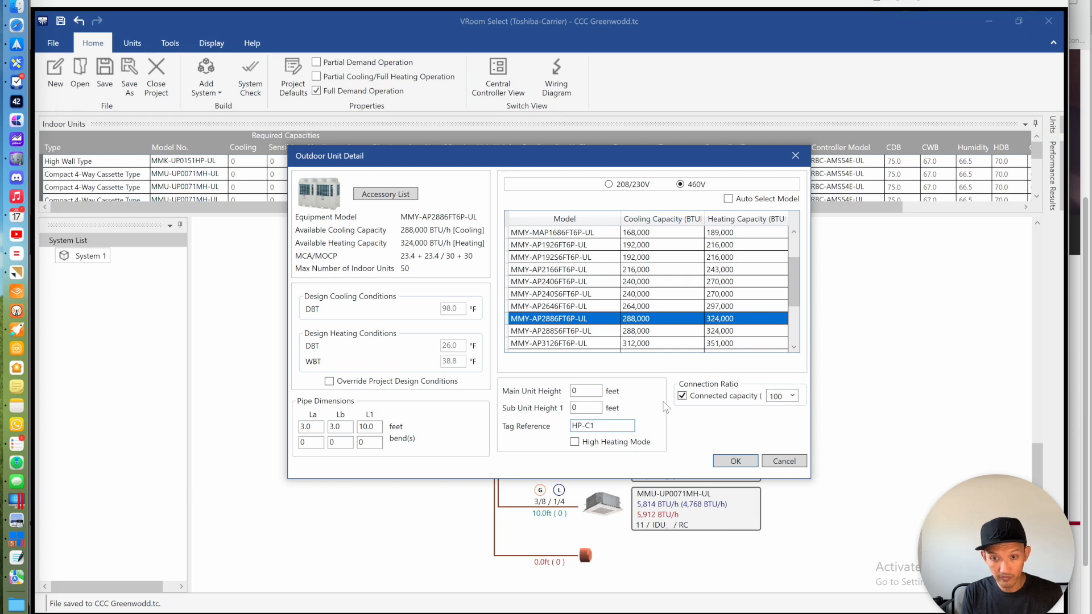
key(Return)
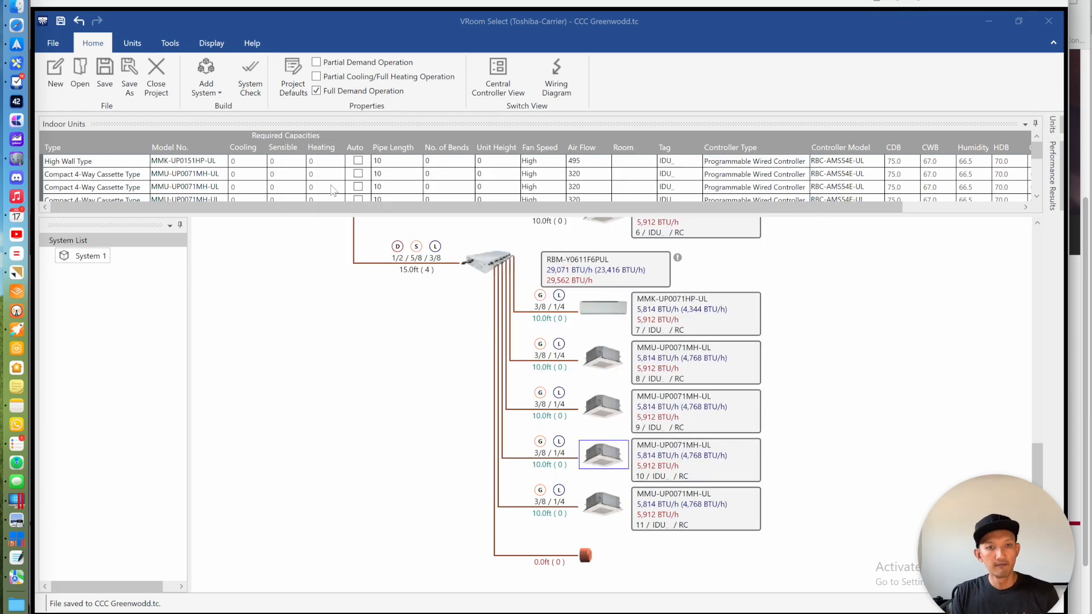
Add a Y-joint to the outdoor unit's main pipe and a second Y-joint to its lower branch, keeping 10 ft piping and 0 bends
click(130, 46)
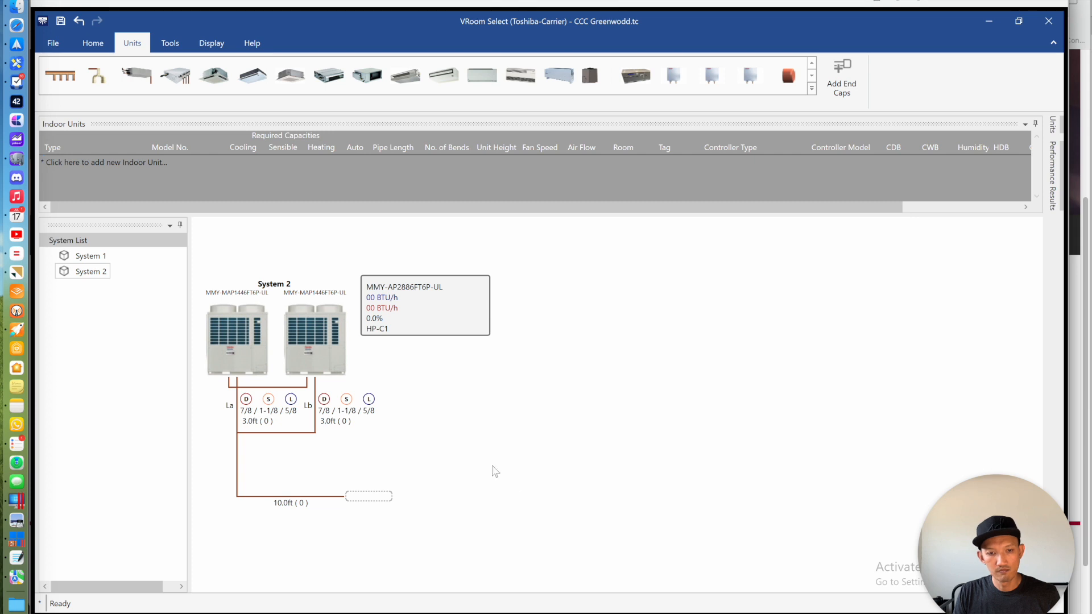
drag(98, 79, 384, 501)
click(564, 361)
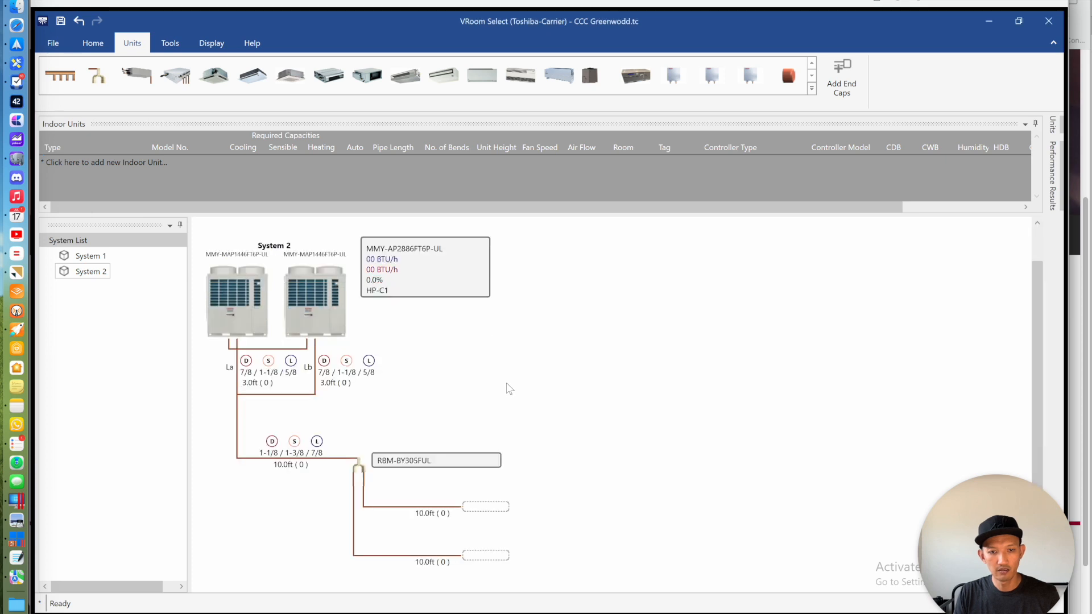
drag(98, 77, 489, 555)
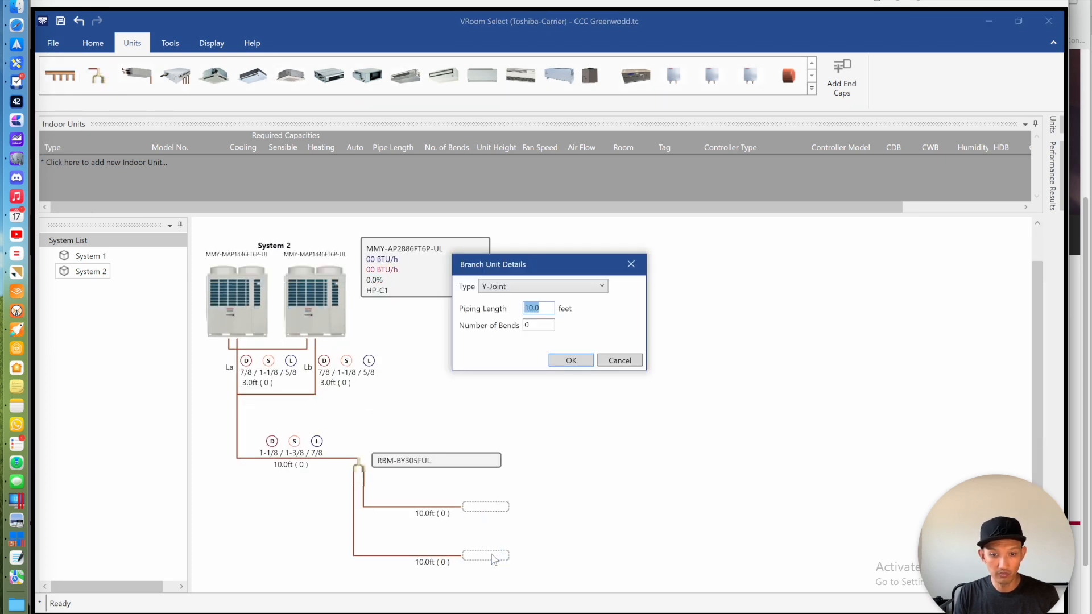
click(570, 362)
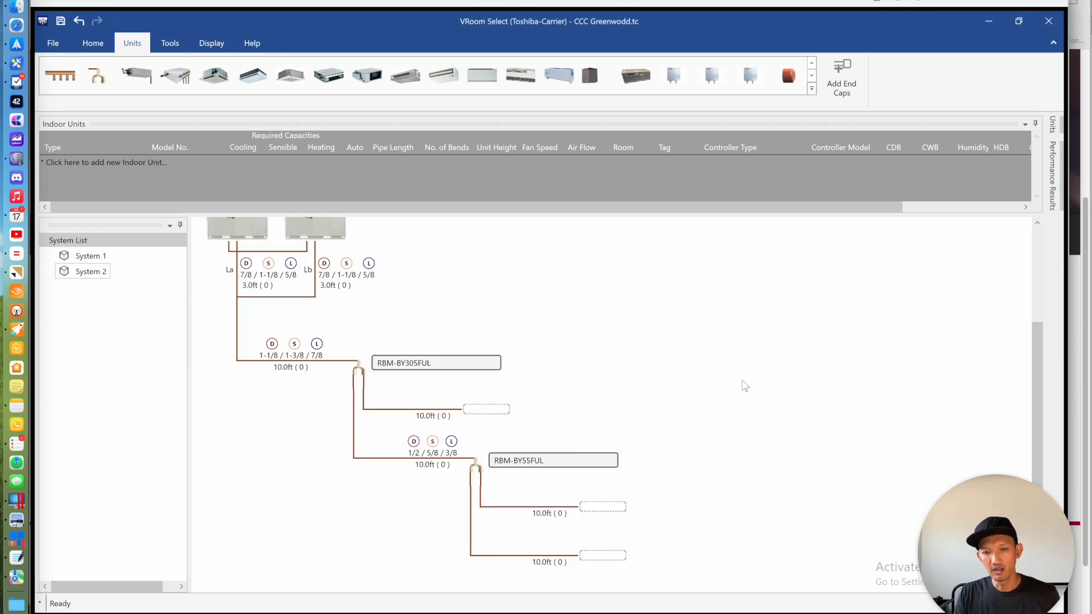
Review the Building C piping diagram on page 31 for the port counts and arrangement of the heat recovery boxes
key(super+Tab)
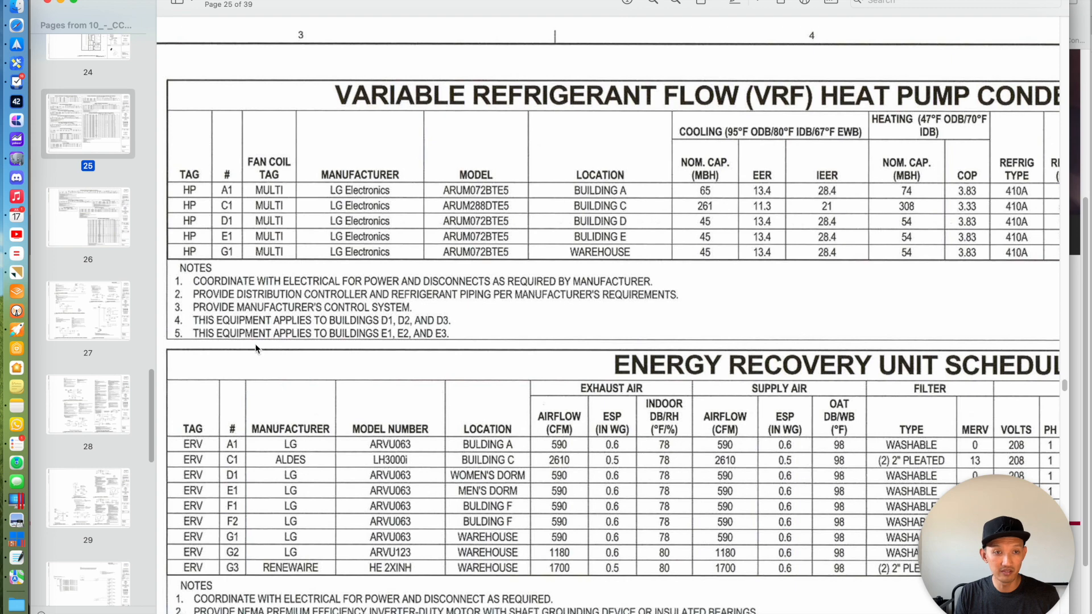
scroll(89, 354, down, 10)
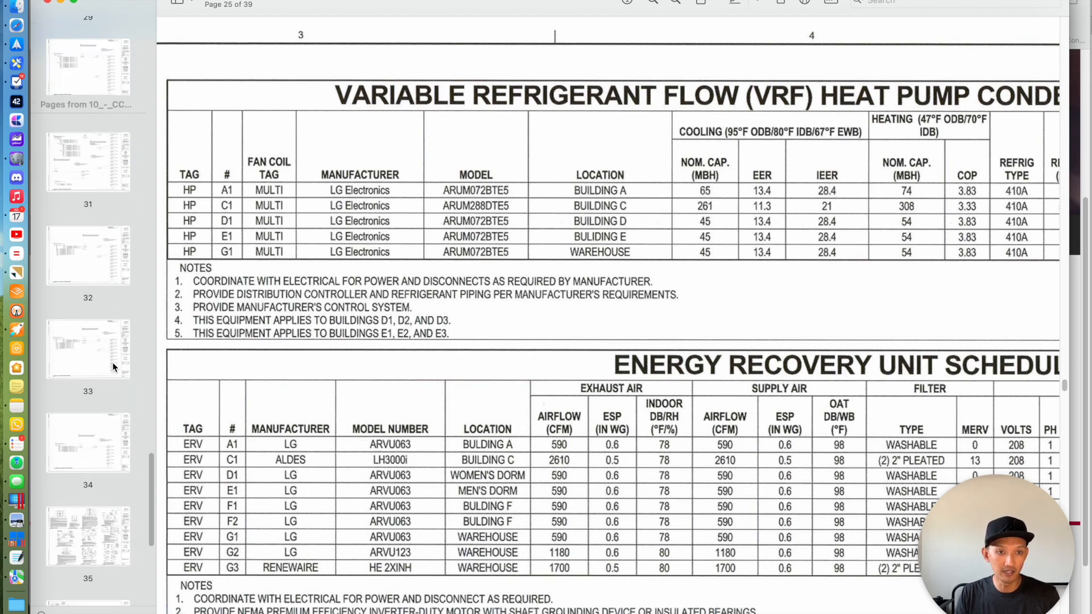
click(88, 262)
scroll(400, 303, left, 5)
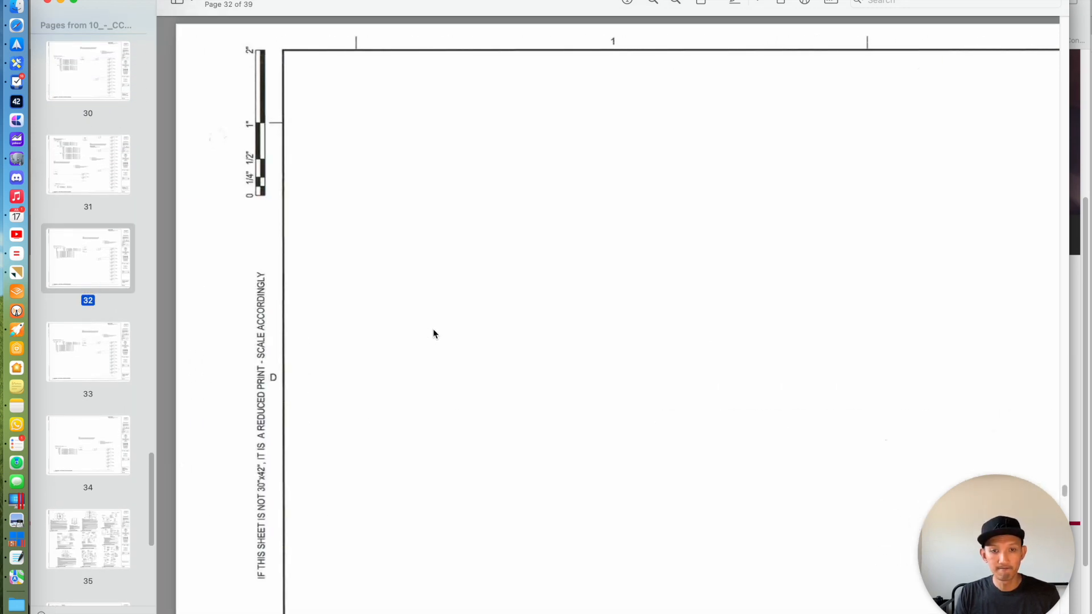
scroll(422, 333, up, 10)
scroll(429, 330, left, 5)
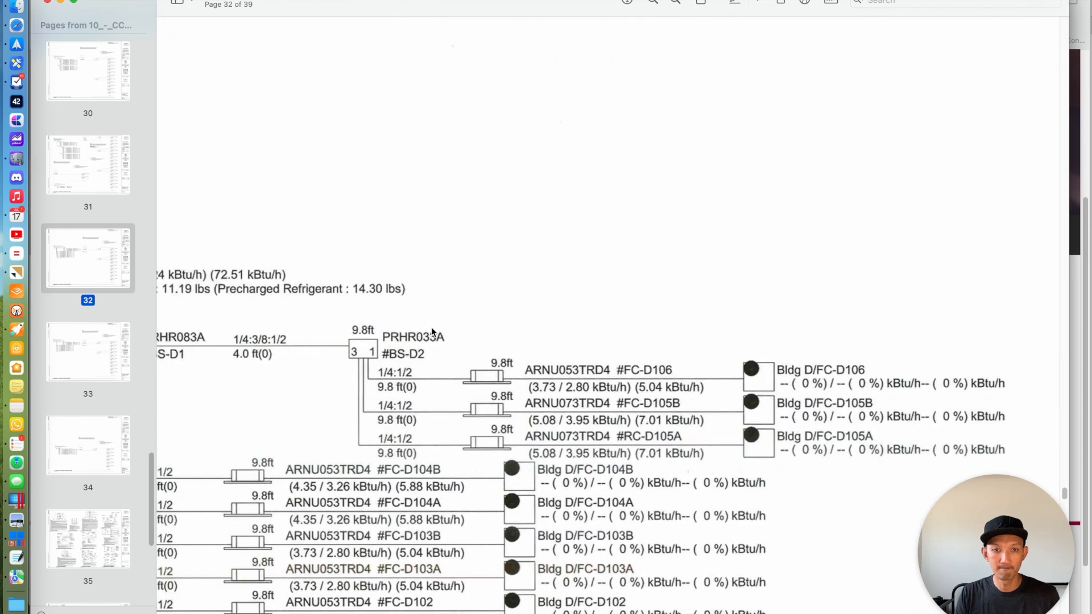
click(103, 162)
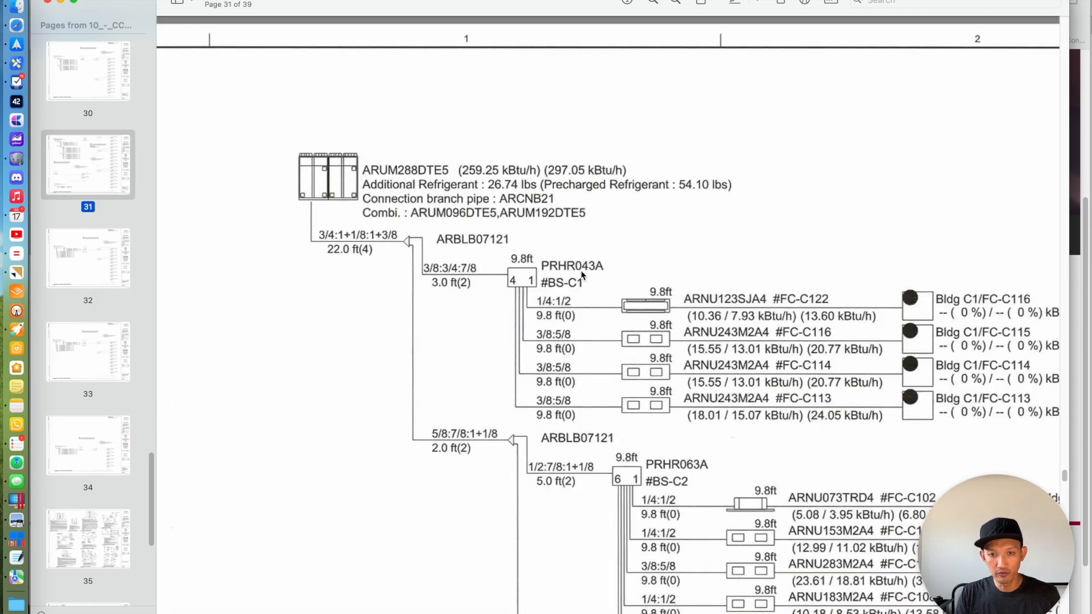
scroll(581, 270, down, 5)
scroll(636, 389, down, 1)
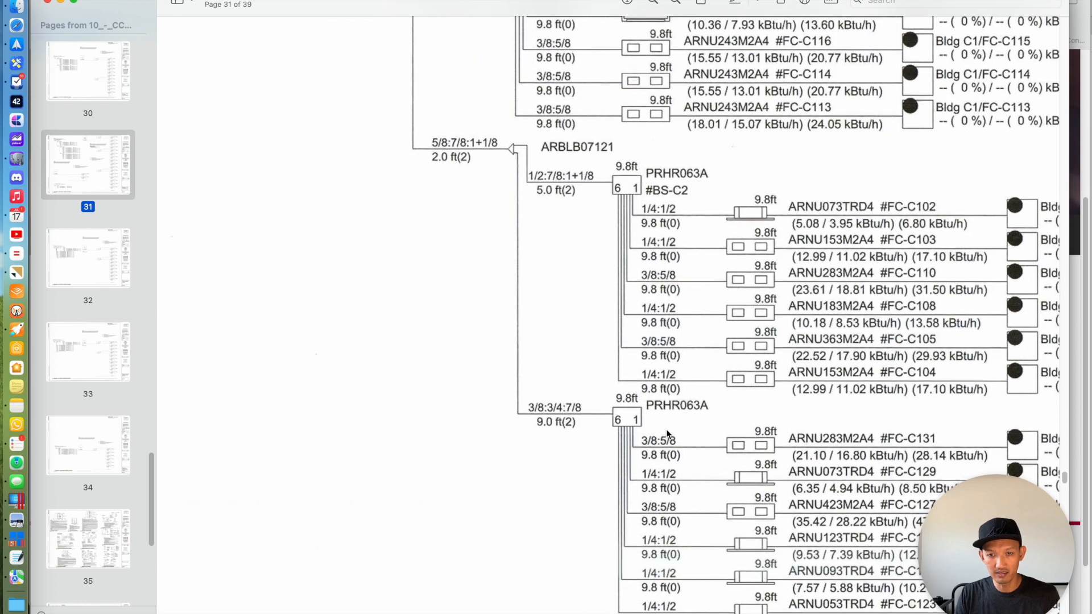
Back in VRoom Select, place a four-port RBM-Y0611F4PUL flow selector with 10 ft piping on the first Y-joint's upper branch
key(super+Tab)
drag(172, 75, 486, 406)
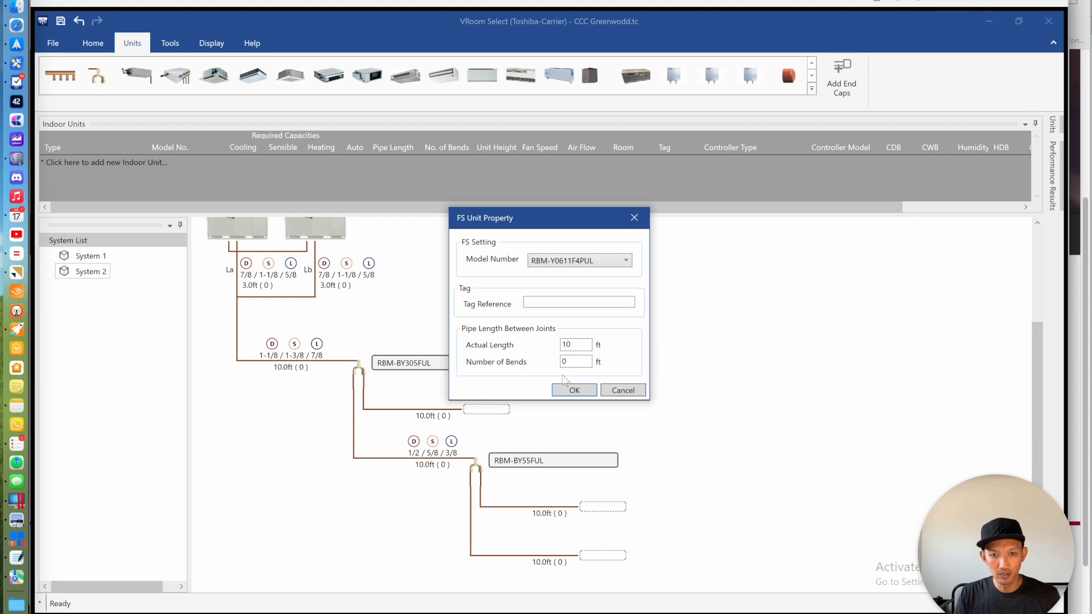
click(575, 390)
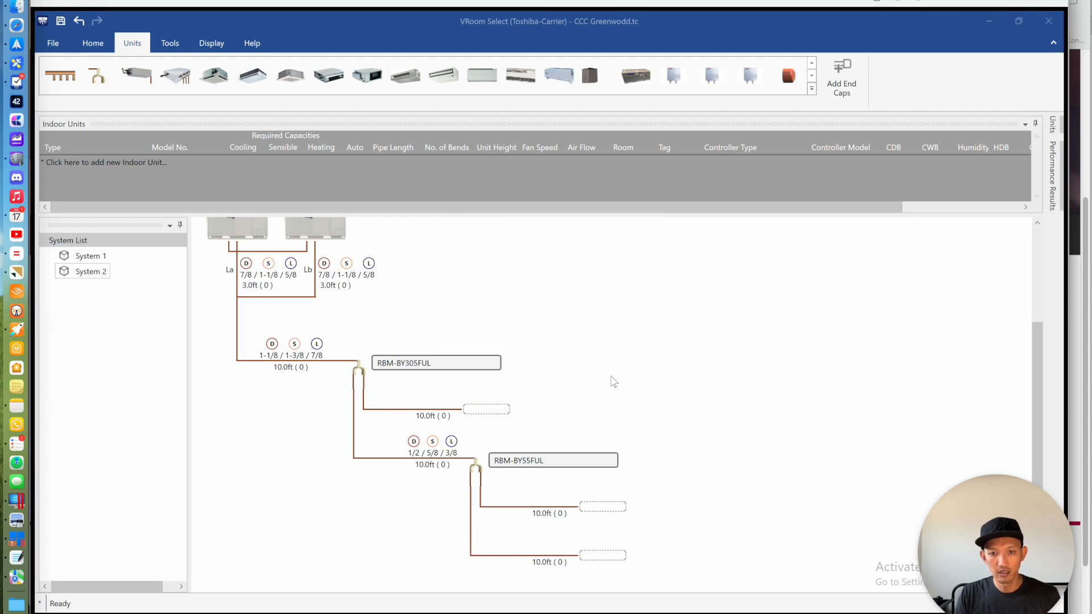
scroll(663, 384, down, 6)
scroll(706, 360, up, 9)
scroll(705, 360, down, 9)
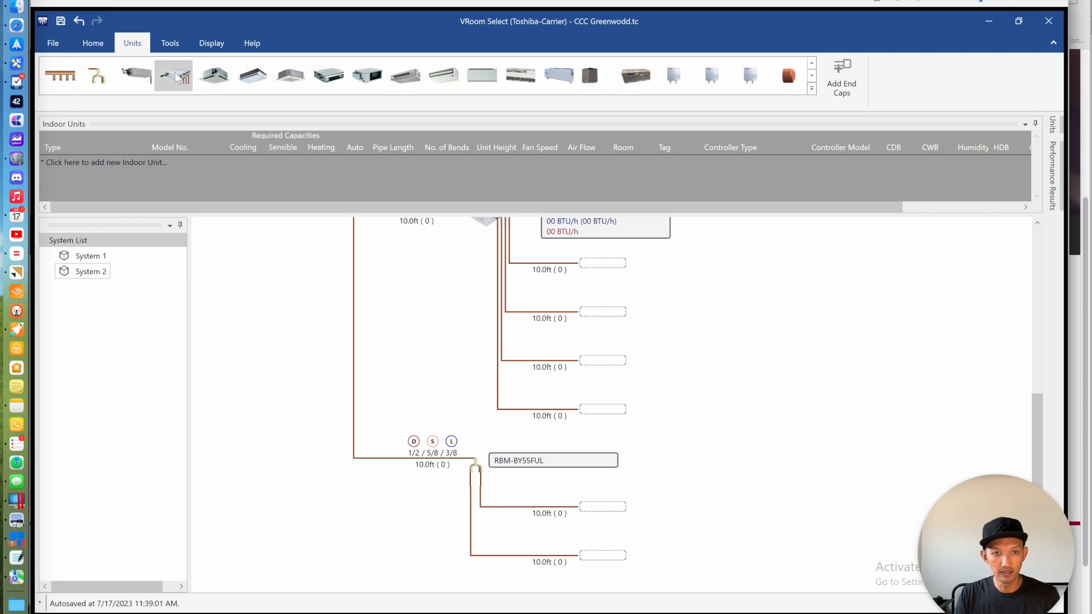
Place a six-port RBM-Y0611F6PUL flow selector with 10 ft piping on the second Y-joint's upper branch
drag(175, 79, 595, 505)
click(572, 259)
click(578, 284)
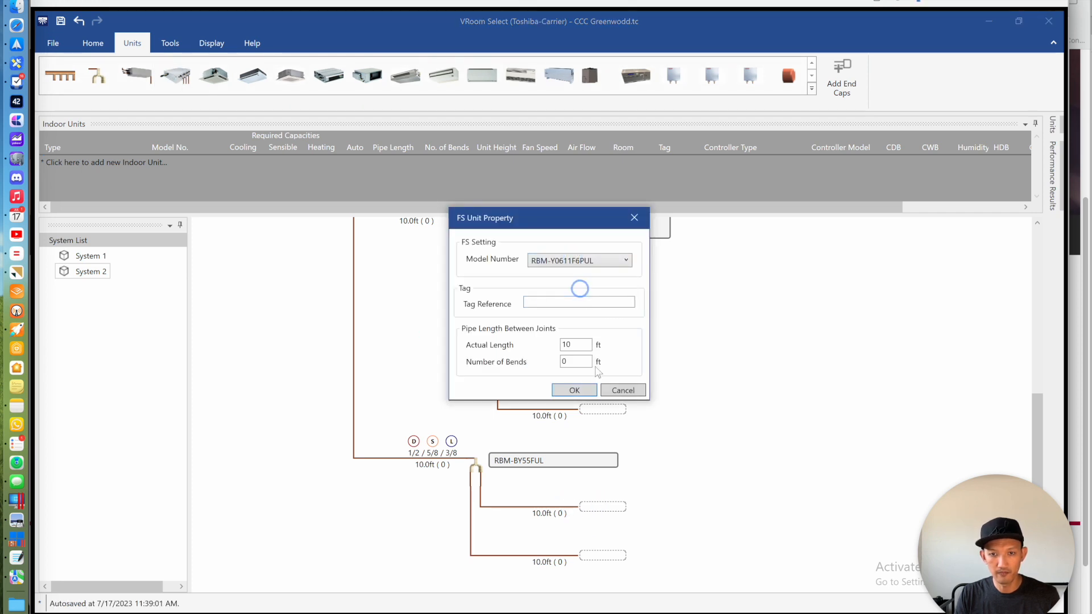
click(575, 390)
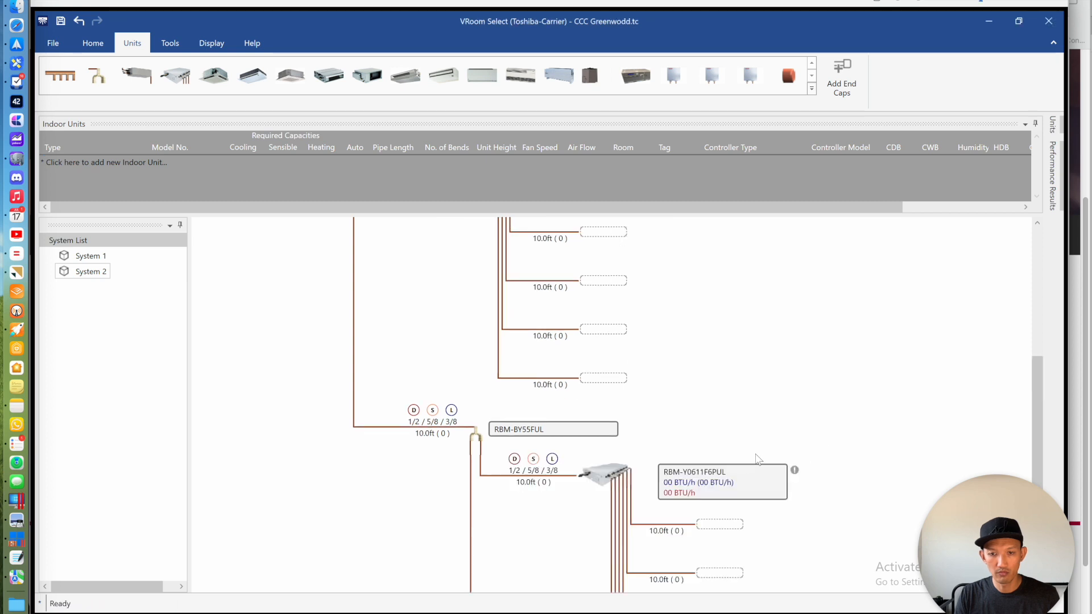
Place a six-port RBM-Y0611F6PUL flow selector with 10 ft piping on the second Y-joint's lower branch
click(212, 44)
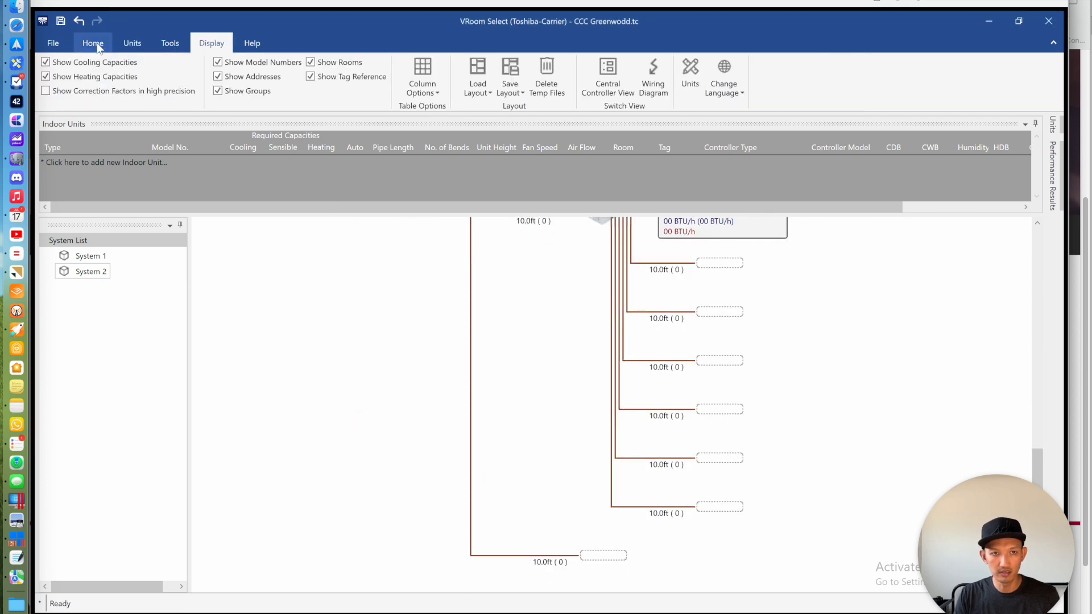
click(132, 44)
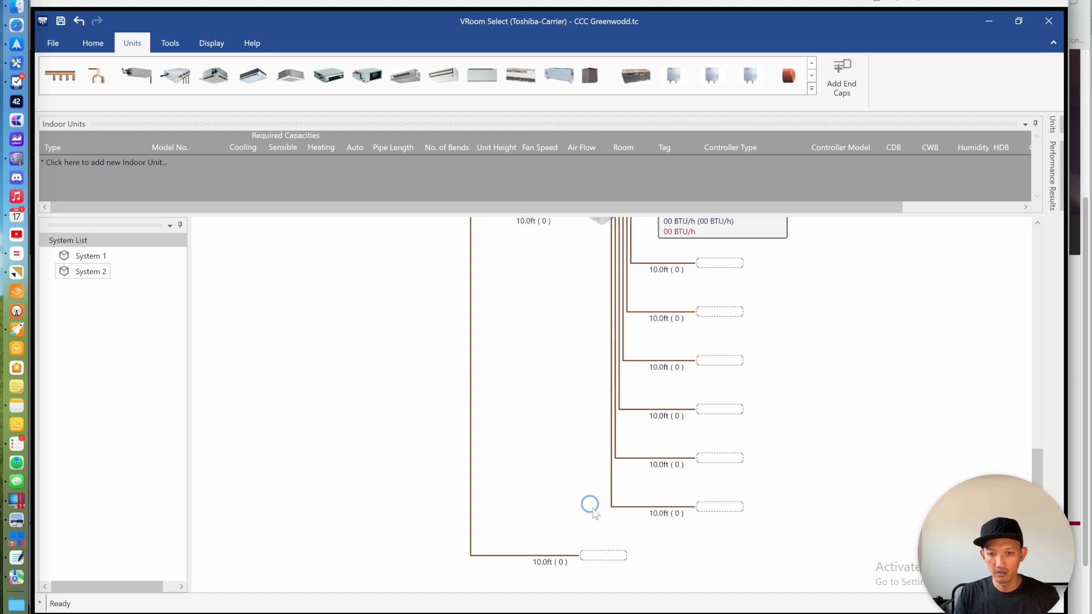
drag(612, 562, 607, 554)
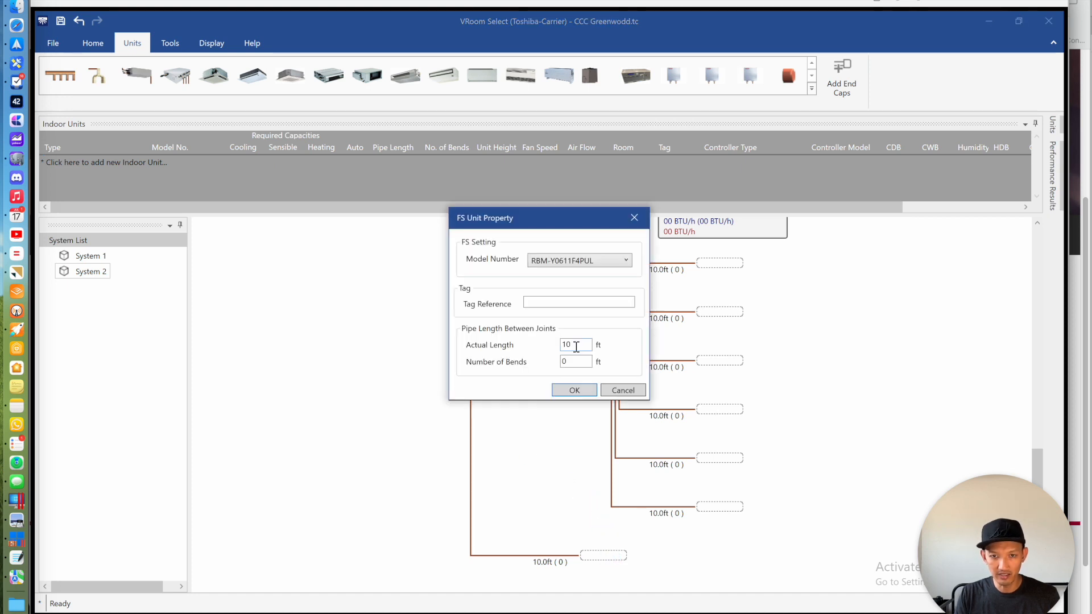
click(605, 261)
click(595, 284)
click(579, 393)
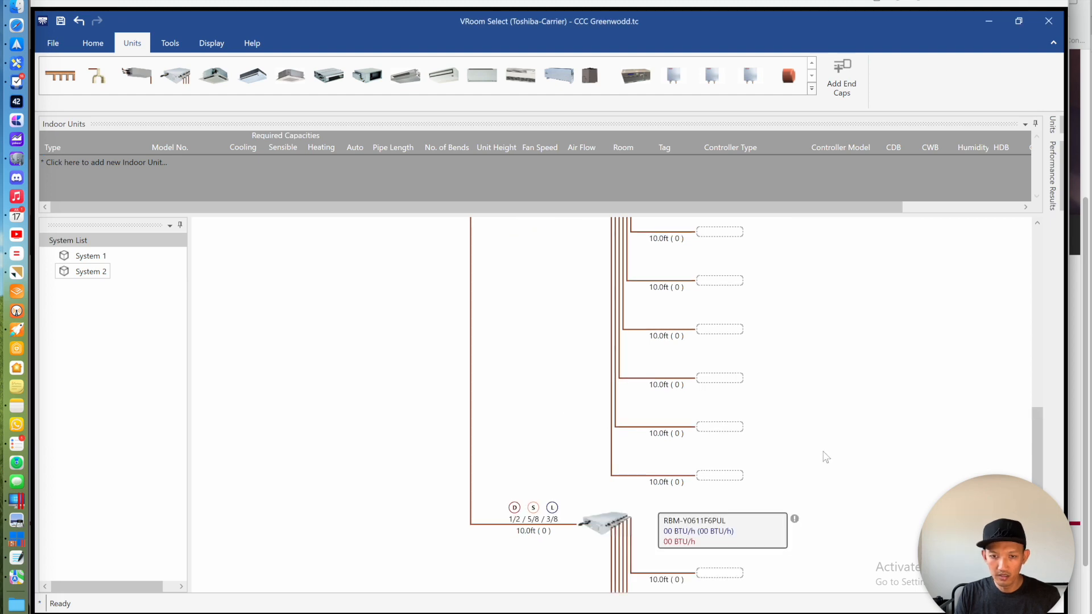
Place a high wall MMK-UP0121HP-UL phasing-in unit on the four-port selector's first port, matching the first BS-C1 unit in the page 31 diagram
drag(1037, 449, 1036, 320)
key(super+Tab)
scroll(469, 296, up, 3)
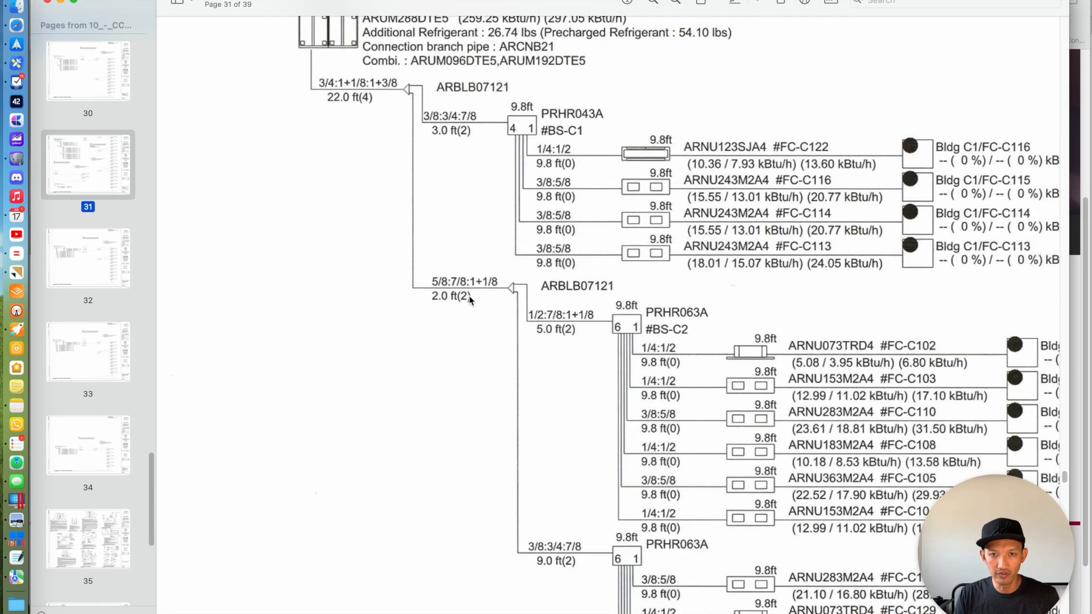
scroll(469, 301, up, 1)
scroll(469, 301, right, 3)
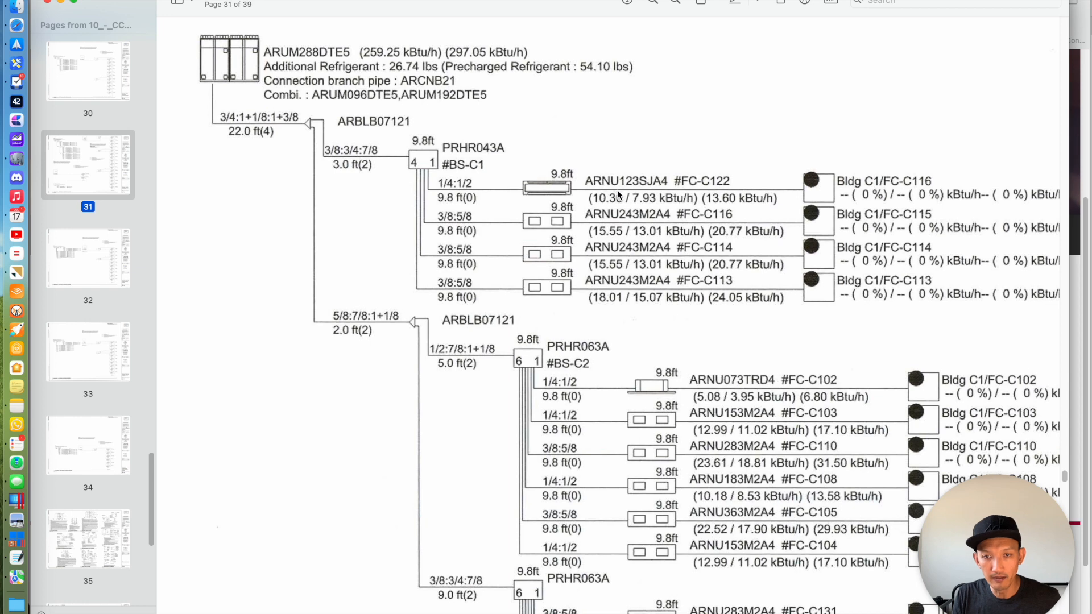
key(super+Tab)
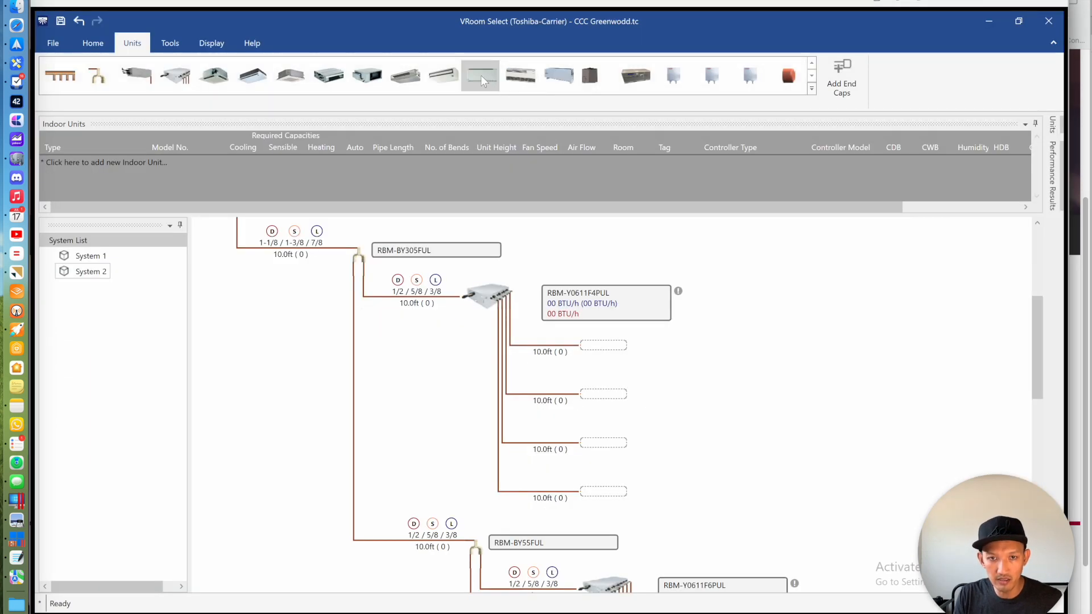
double_click(614, 347)
click(581, 293)
click(581, 319)
click(585, 290)
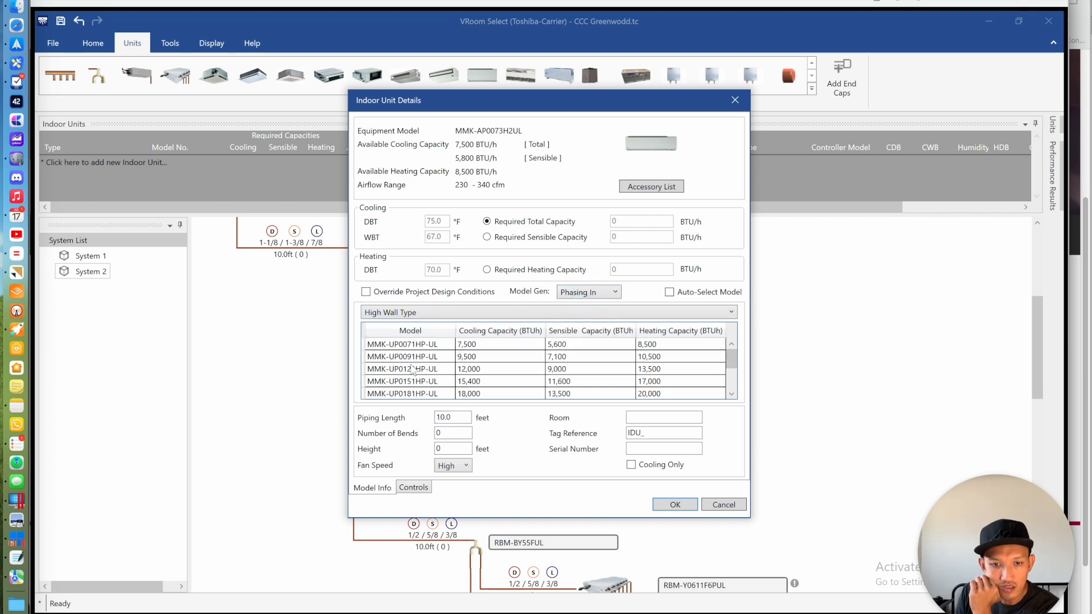
click(410, 370)
click(674, 504)
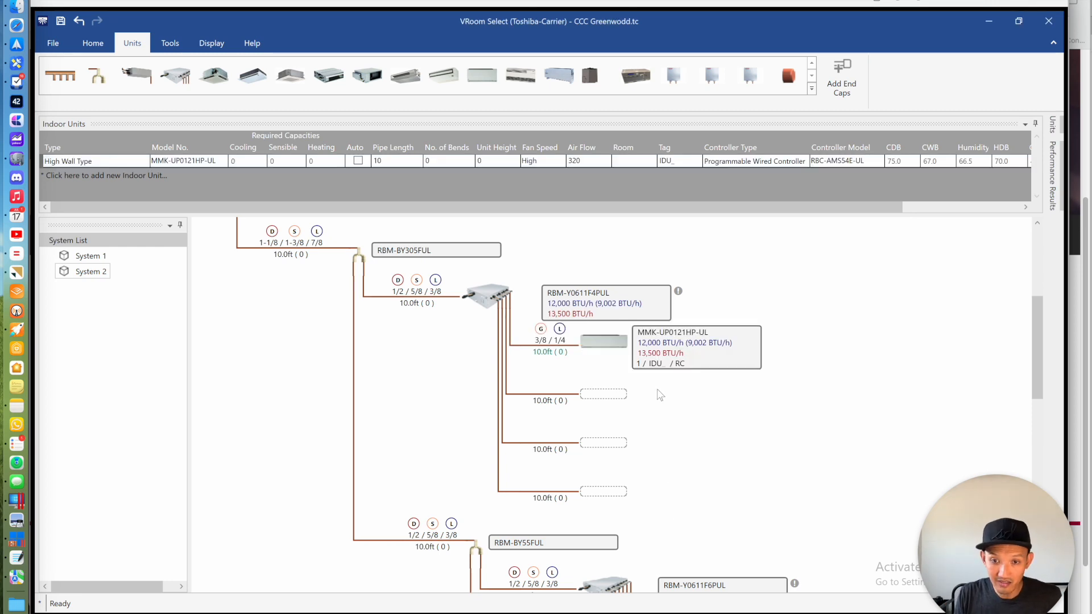
Check the diagram's second BS-C1 unit and place a phasing-in medium static pressure duct MMD-UP0241BHP-UL on the four-port selector's second port
key(super+Tab)
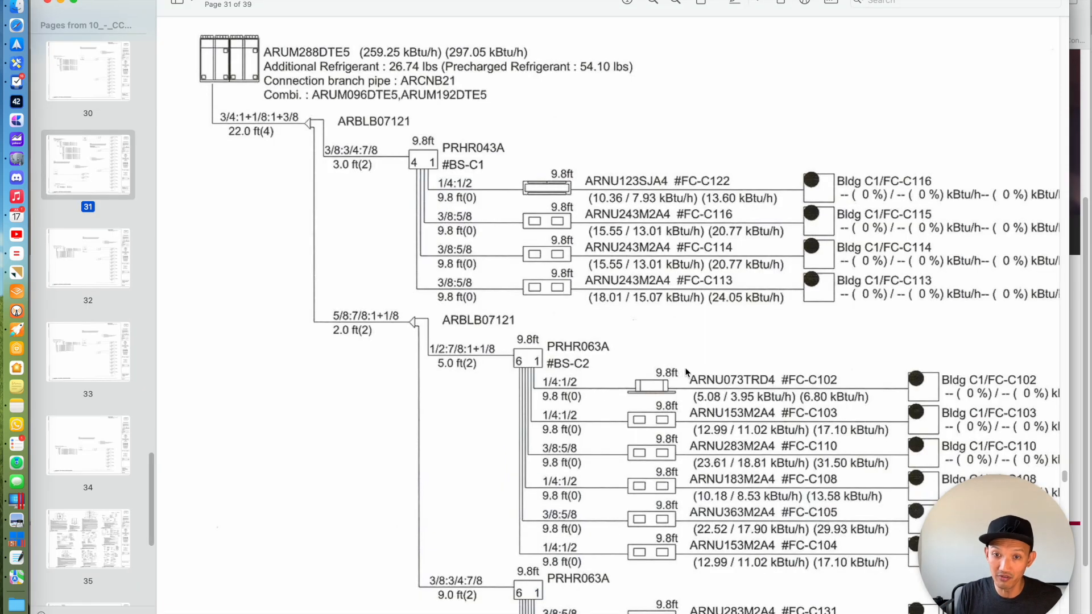
key(super+Tab)
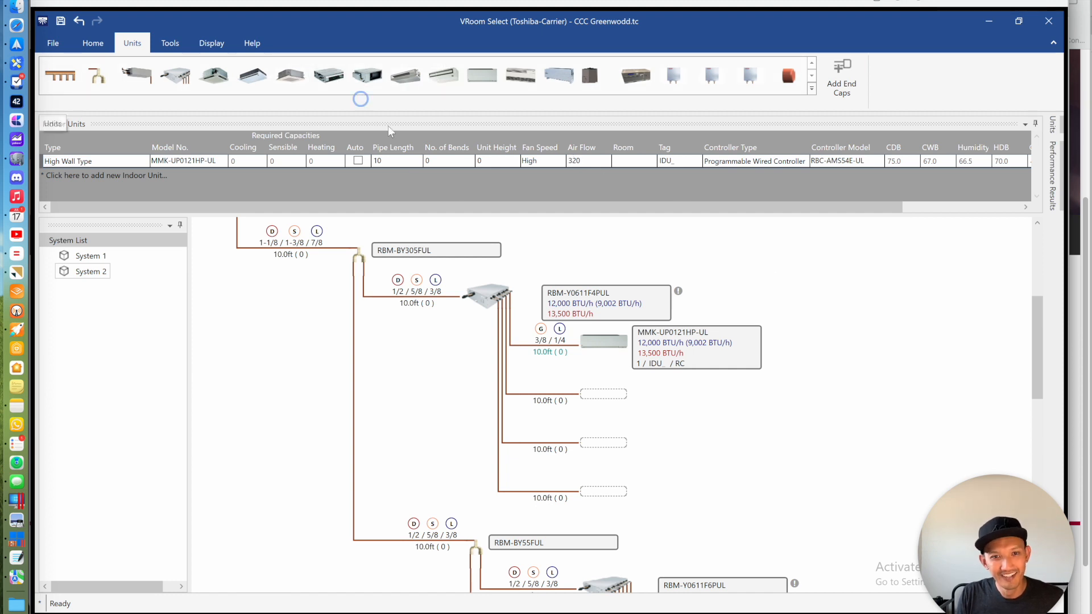
click(609, 394)
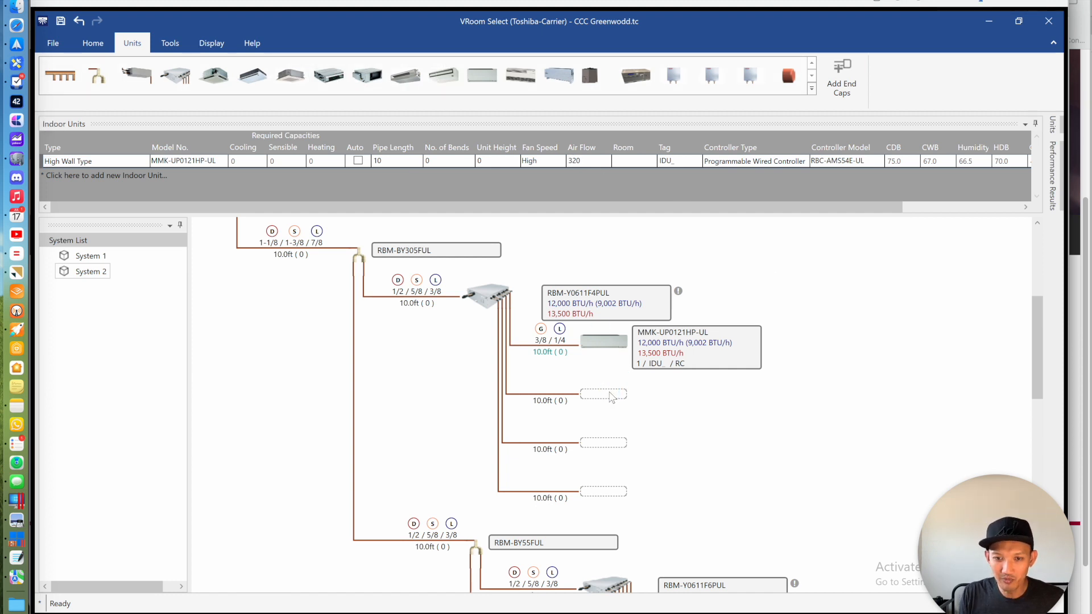
double_click(611, 396)
click(593, 292)
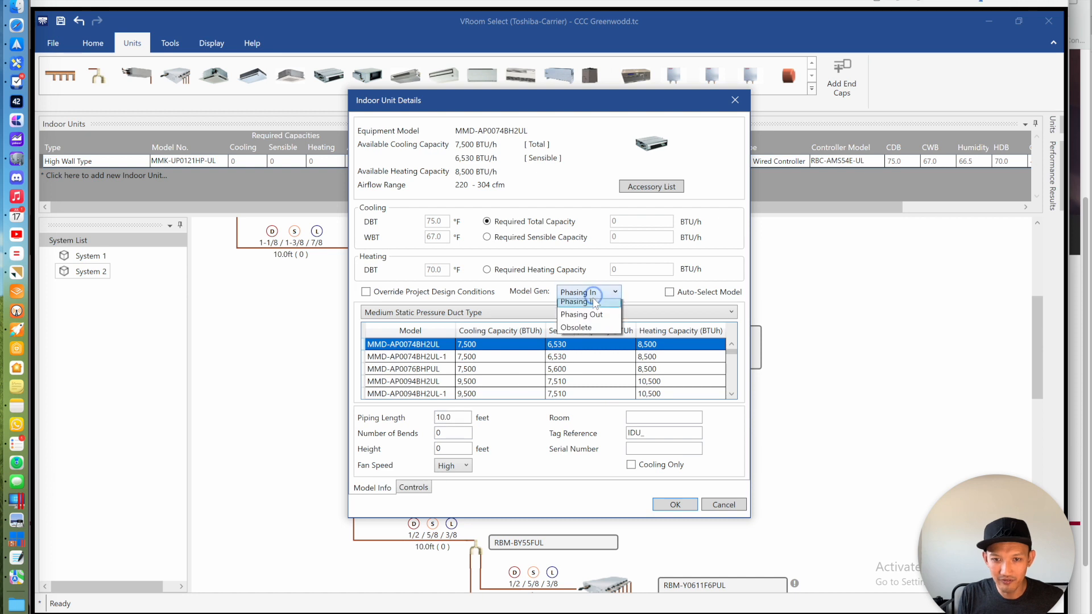
click(581, 319)
click(610, 292)
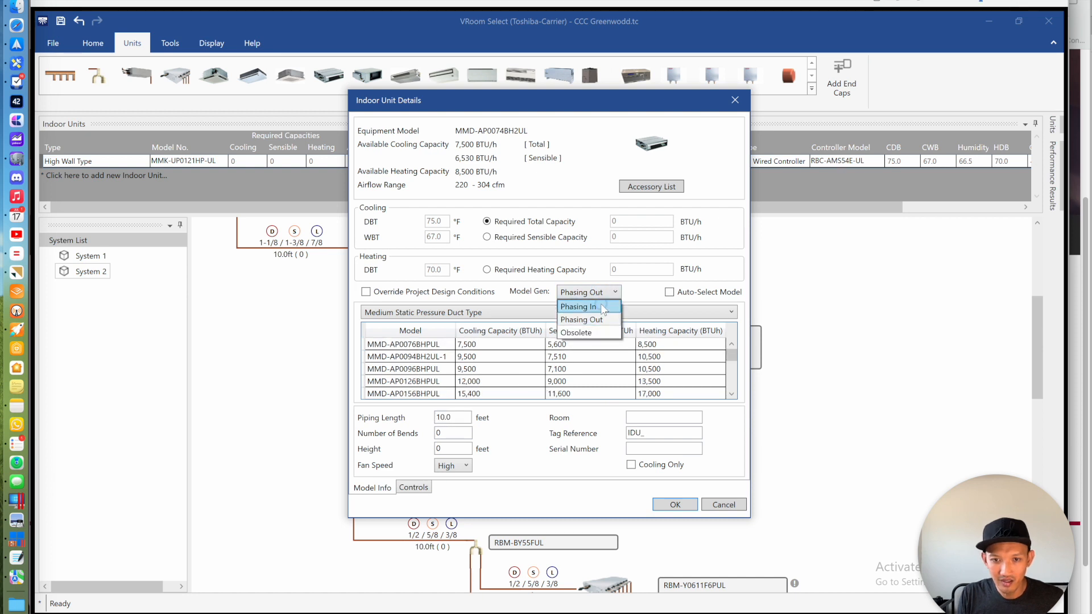
click(601, 305)
click(733, 377)
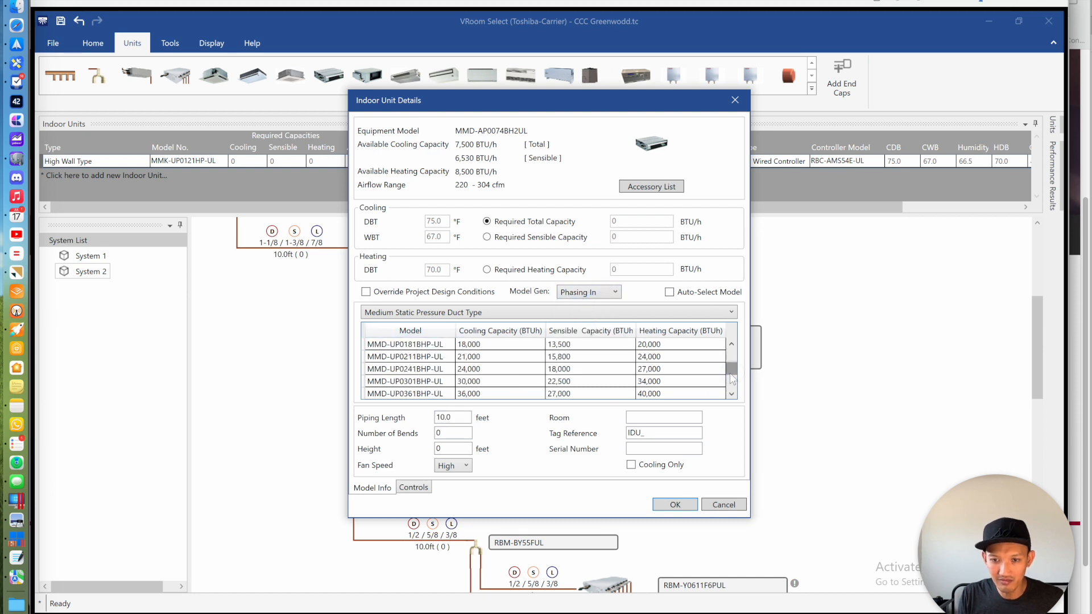
click(420, 370)
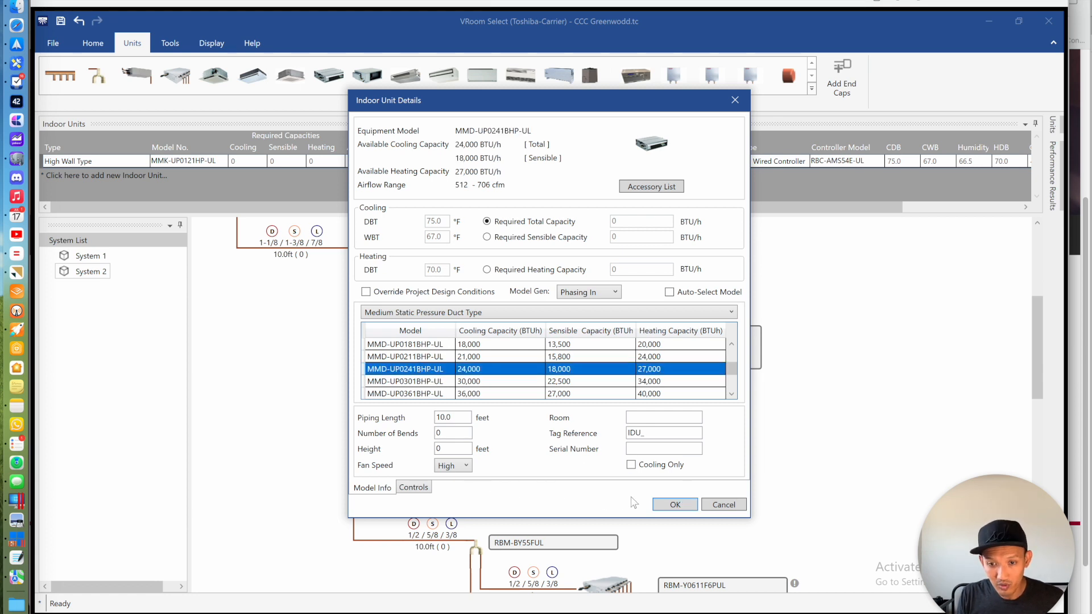
click(663, 506)
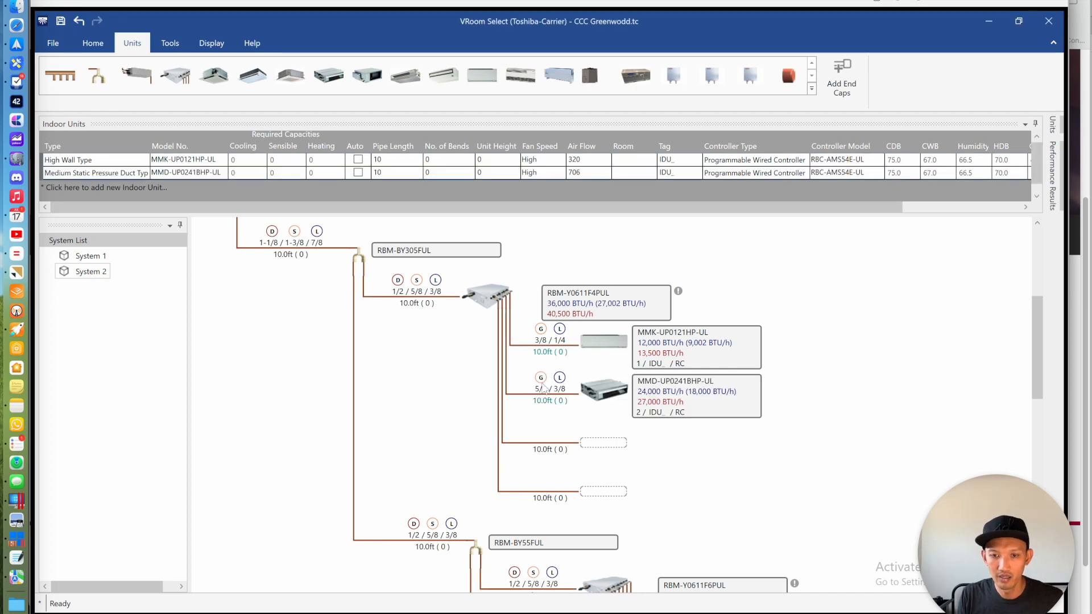
Copy the MMD-UP0241BHP-UL duct unit to the four-port selector's third and fourth ports, checking them against the BS-C1 units in the diagram
key(super+Tab)
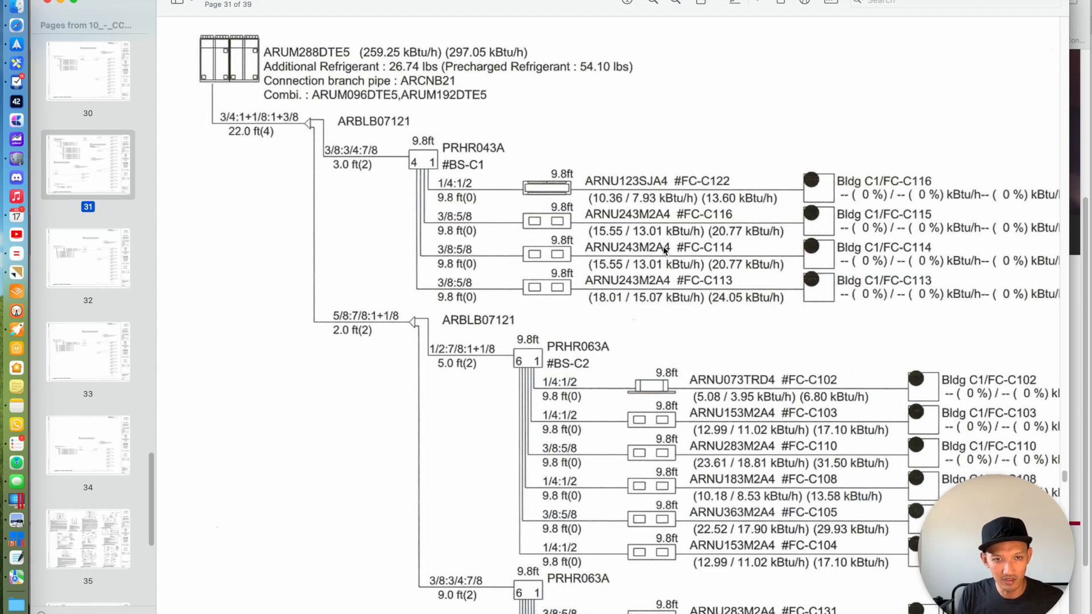
key(super+Tab)
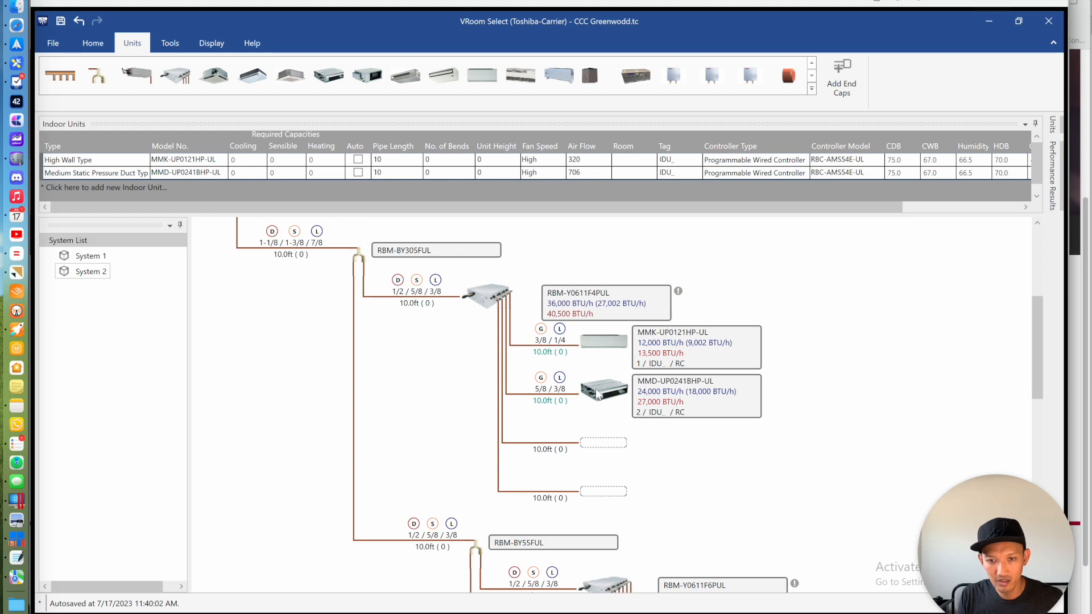
click(599, 396)
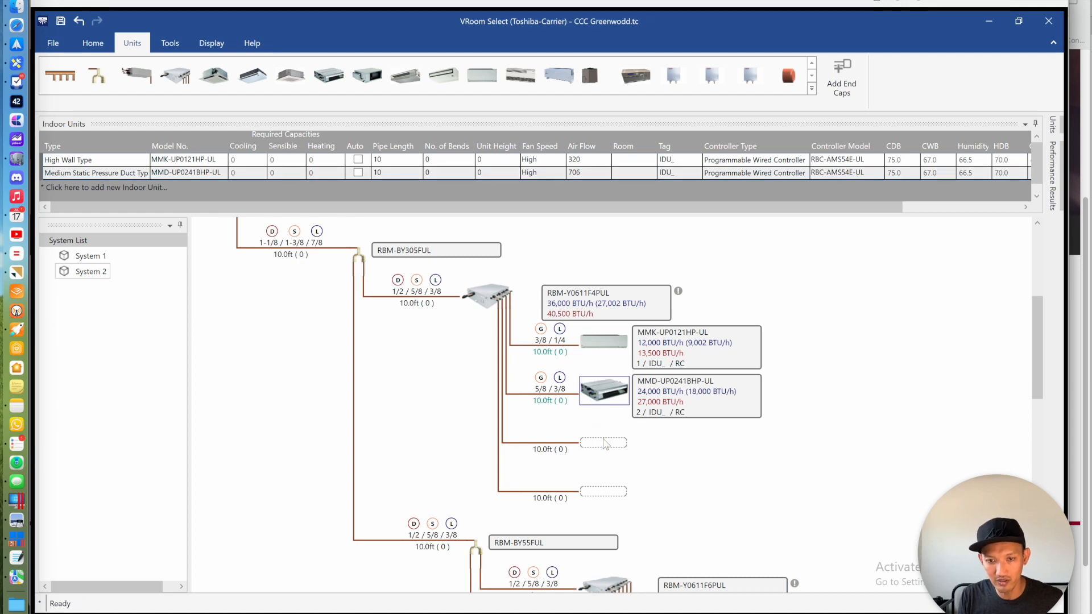
drag(605, 441, 611, 442)
click(604, 441)
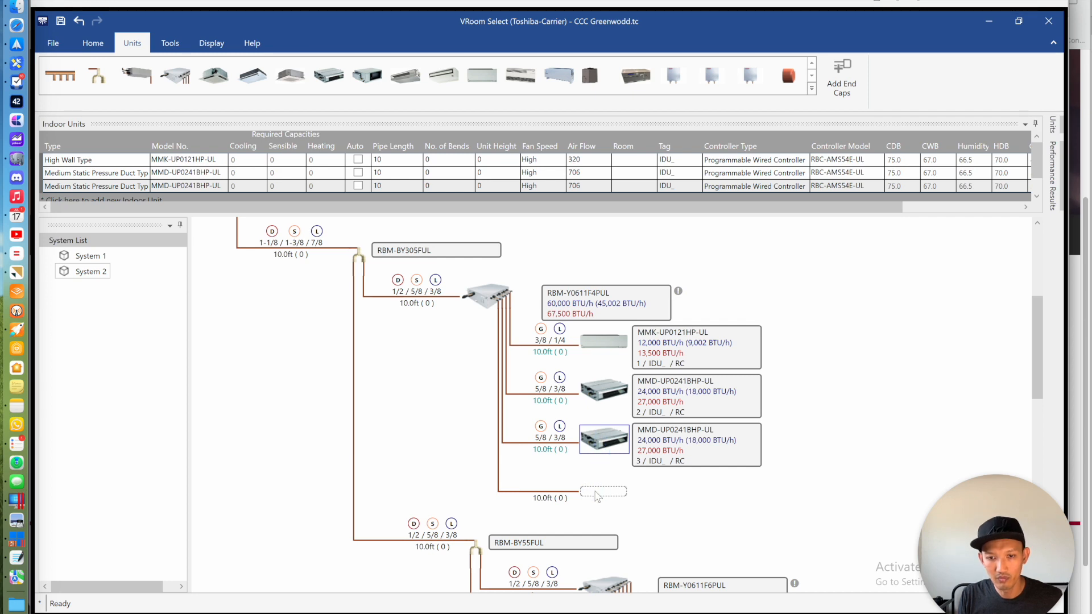
key(super+Tab)
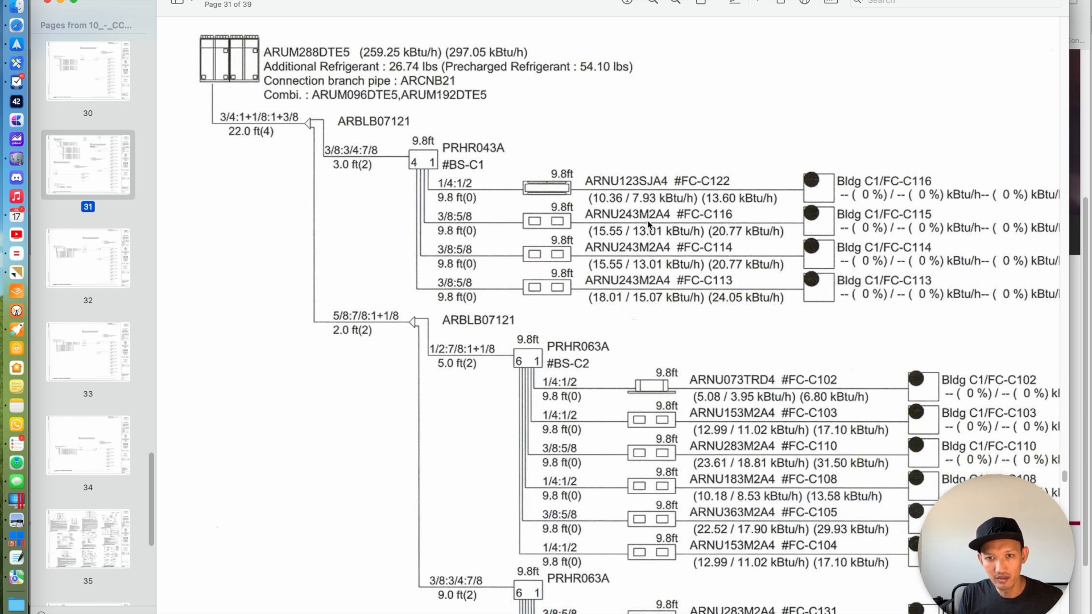
key(super+Tab)
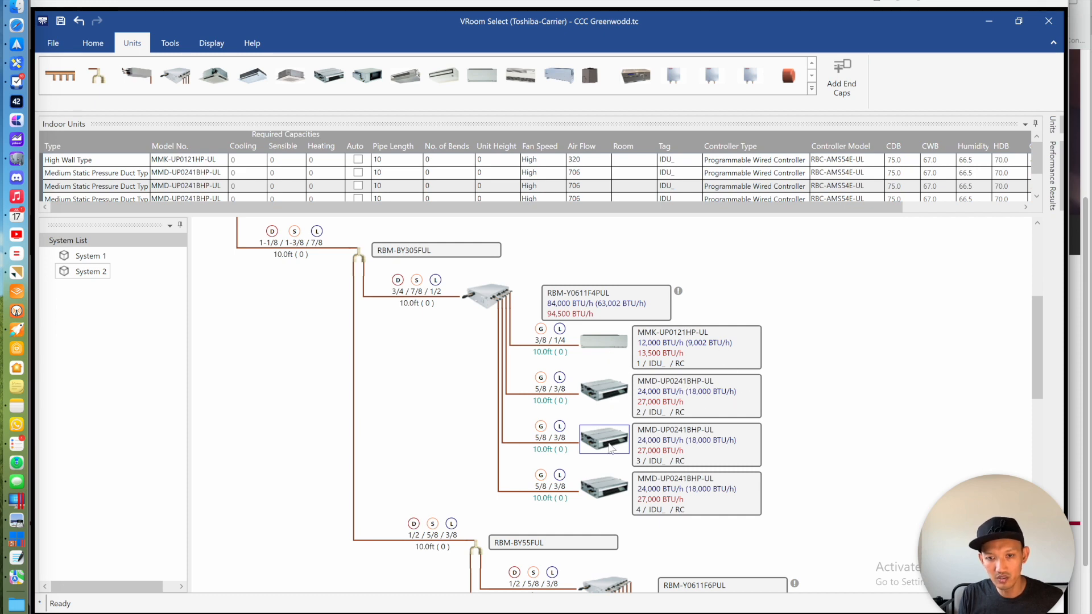
Check the BS-C2 units in the diagram and place a phasing-in compact 4-way cassette MMU-UP0071MH-UL on the first six-port selector's first port
key(super+Tab)
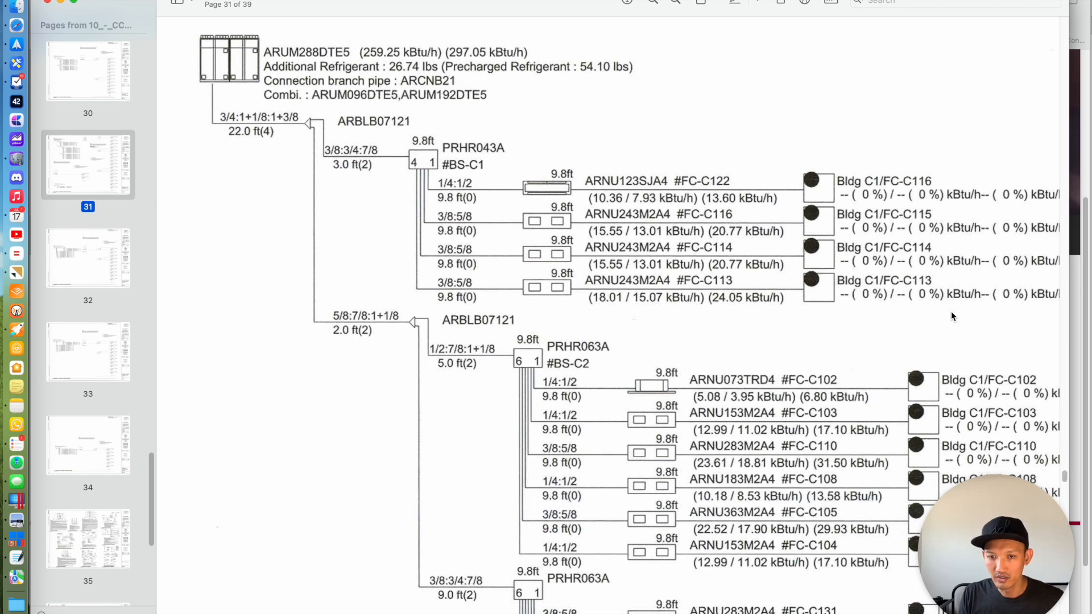
scroll(949, 312, down, 5)
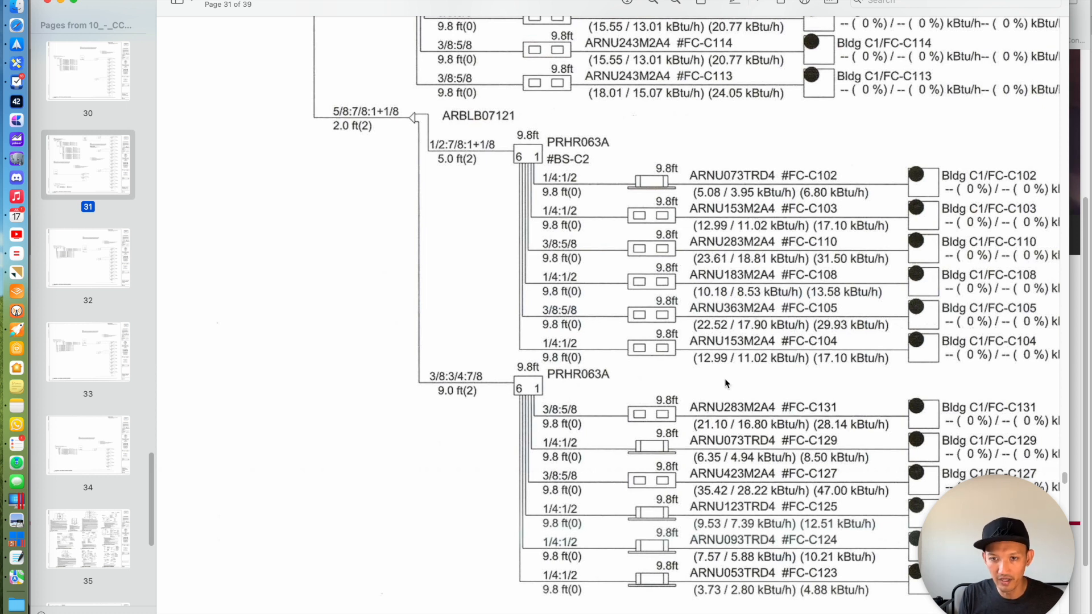
key(super+Tab)
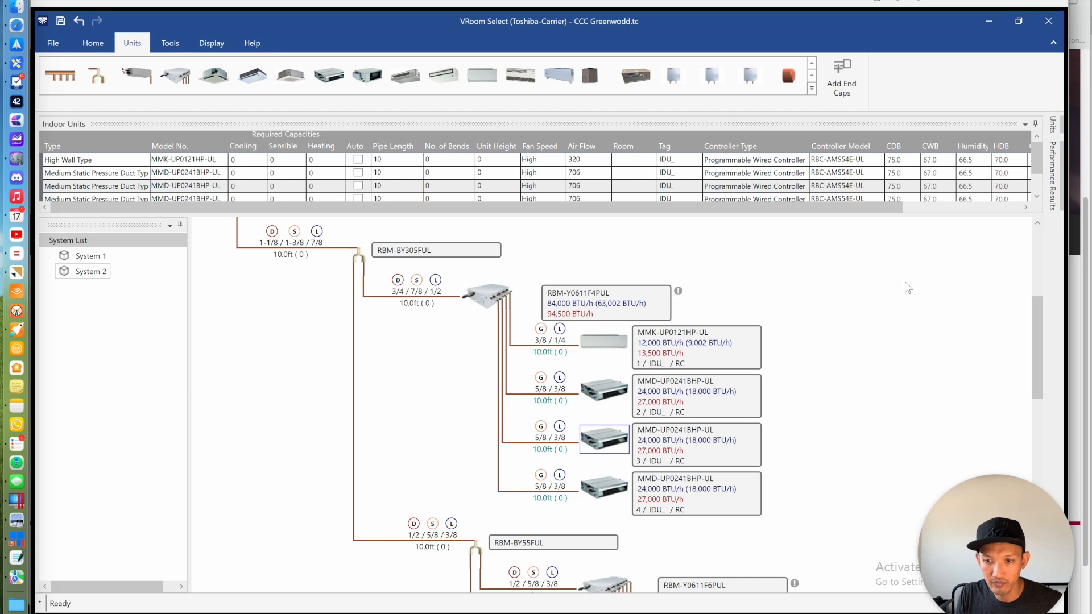
drag(1038, 313, 1036, 393)
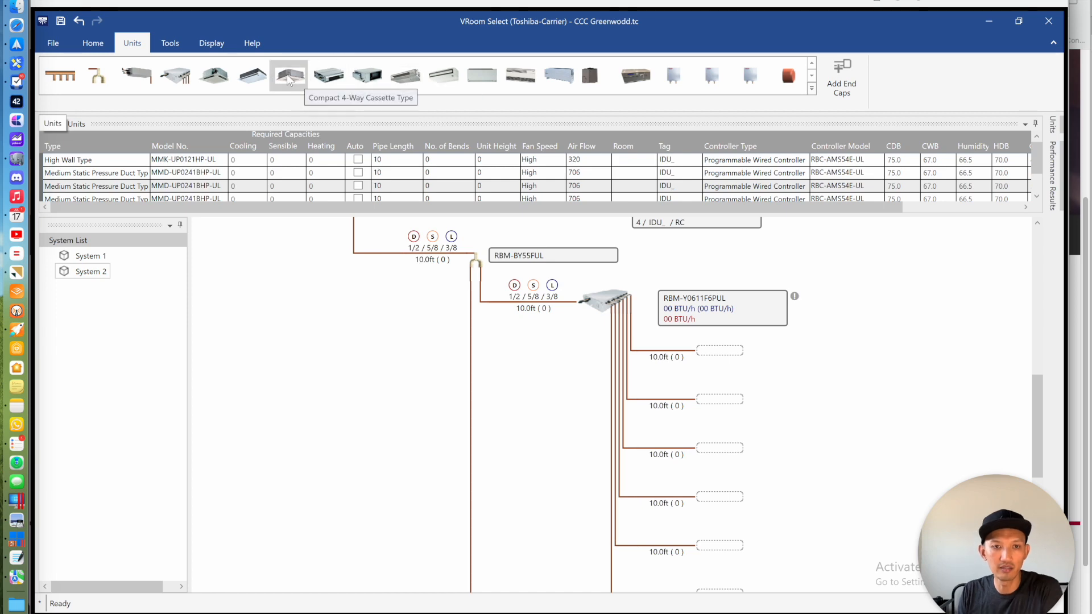
drag(288, 77, 717, 352)
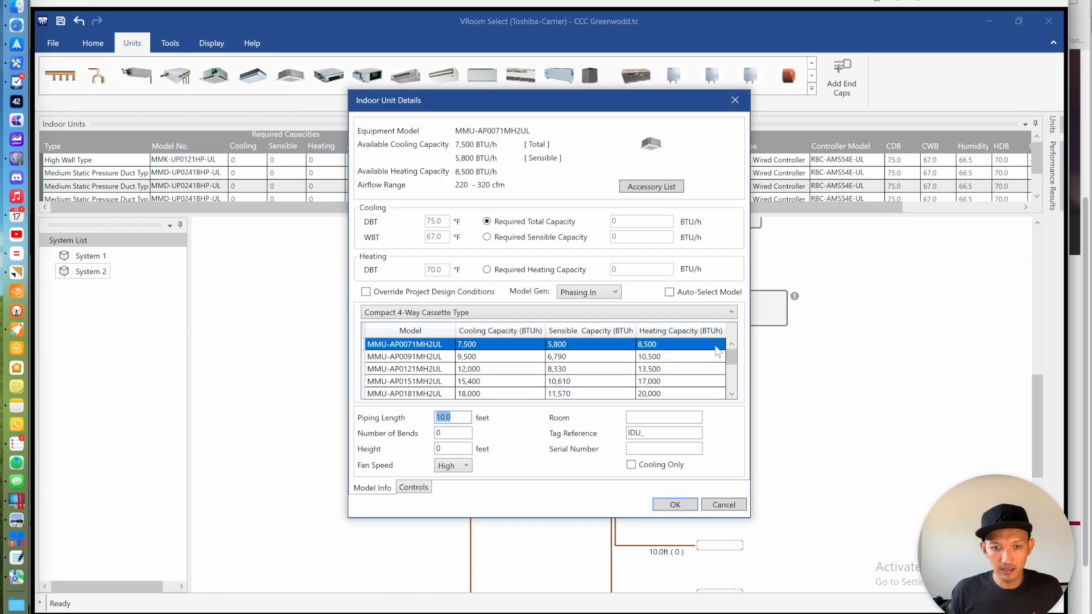
key(super+Tab)
key(super+Tab)
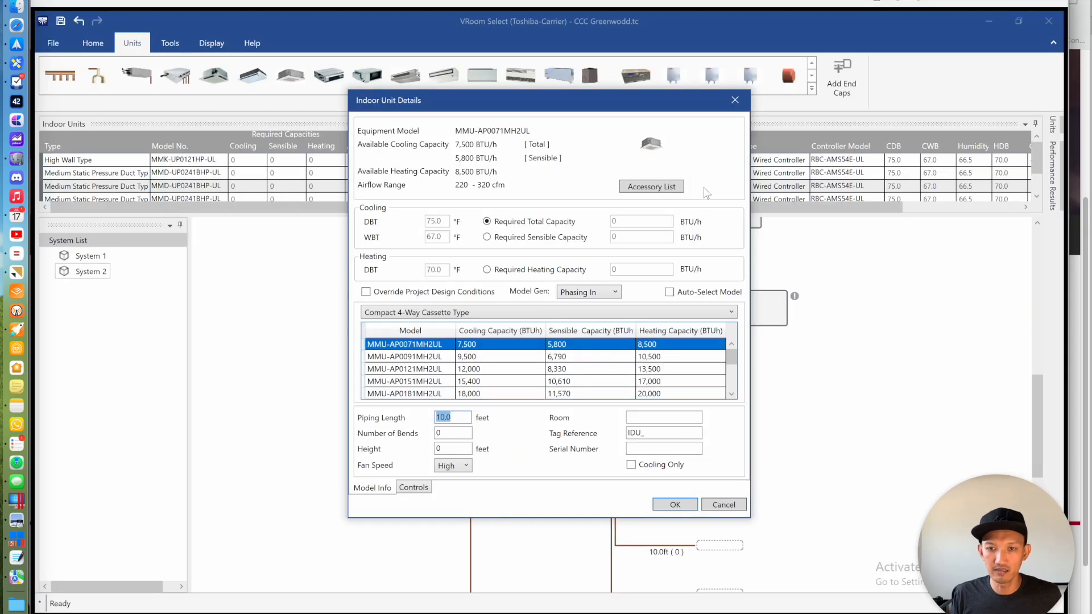
click(591, 295)
click(594, 320)
click(586, 292)
click(588, 307)
click(457, 348)
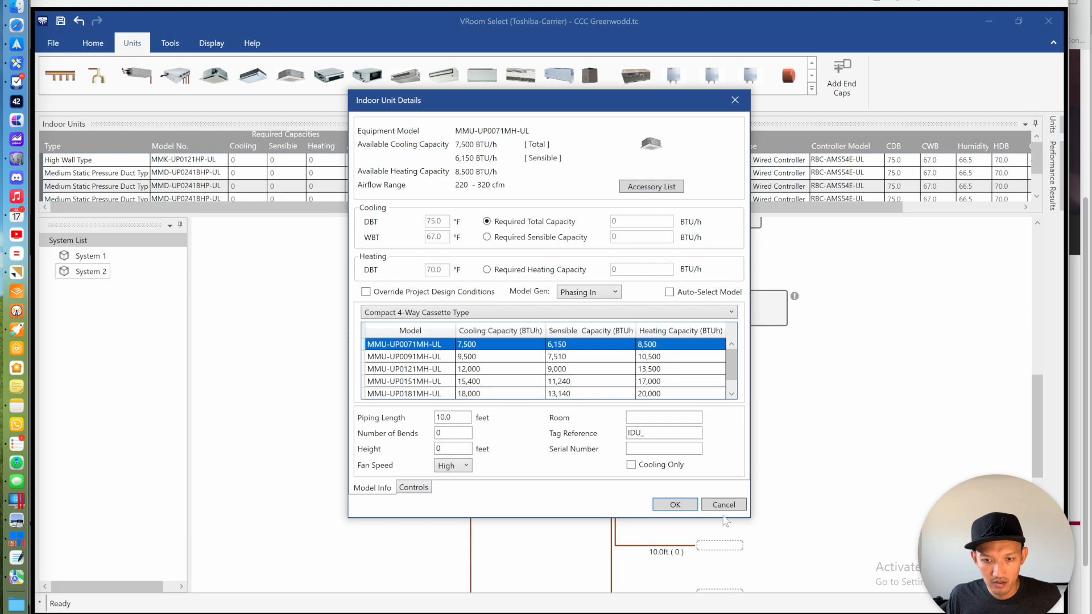
click(684, 507)
Check the second BS-C2 unit in the diagram and place a phasing-in medium static pressure duct MMD-UP0151BHP-UL on the first six-port selector's second port
key(super+Tab)
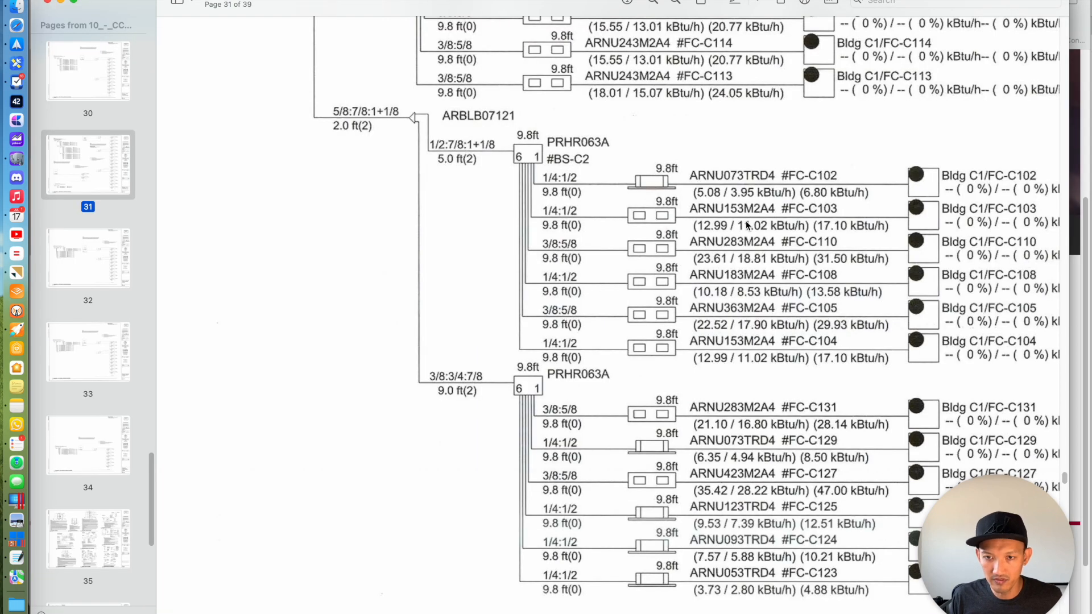
key(super+Tab)
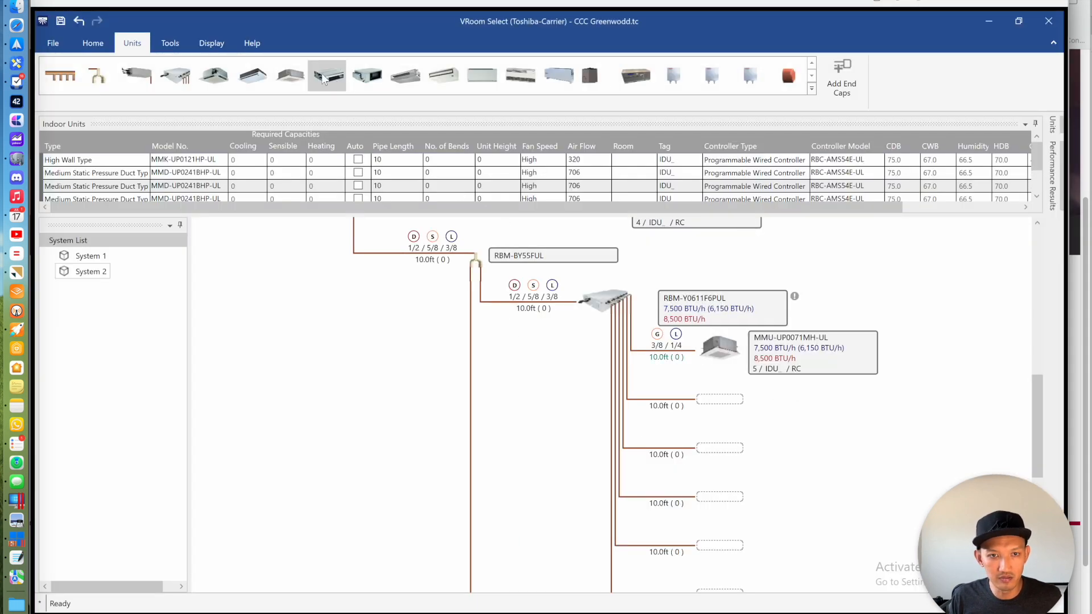
double_click(710, 403)
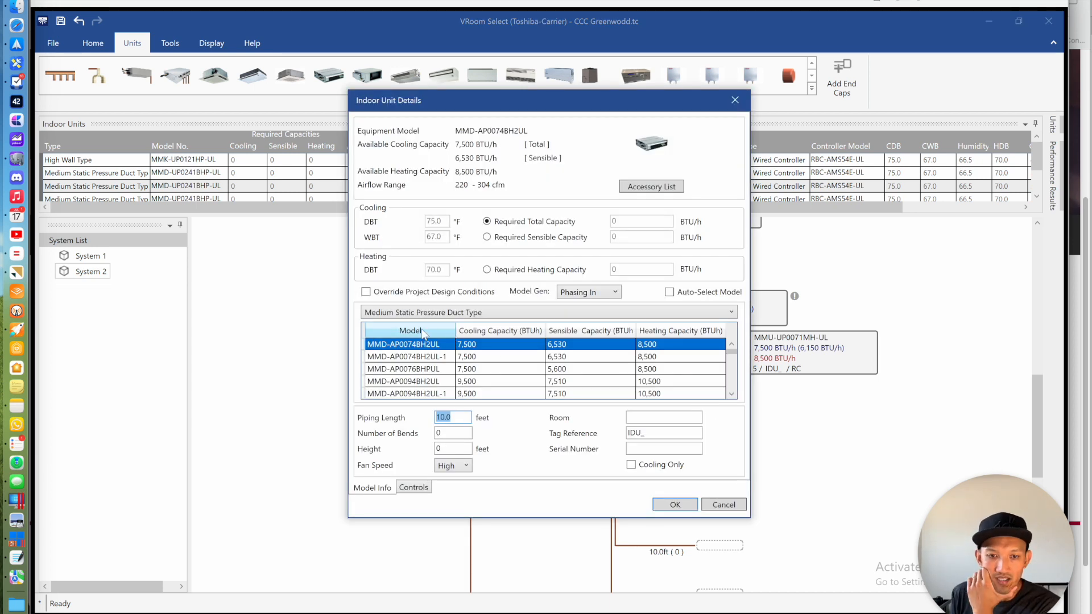
click(576, 292)
click(579, 309)
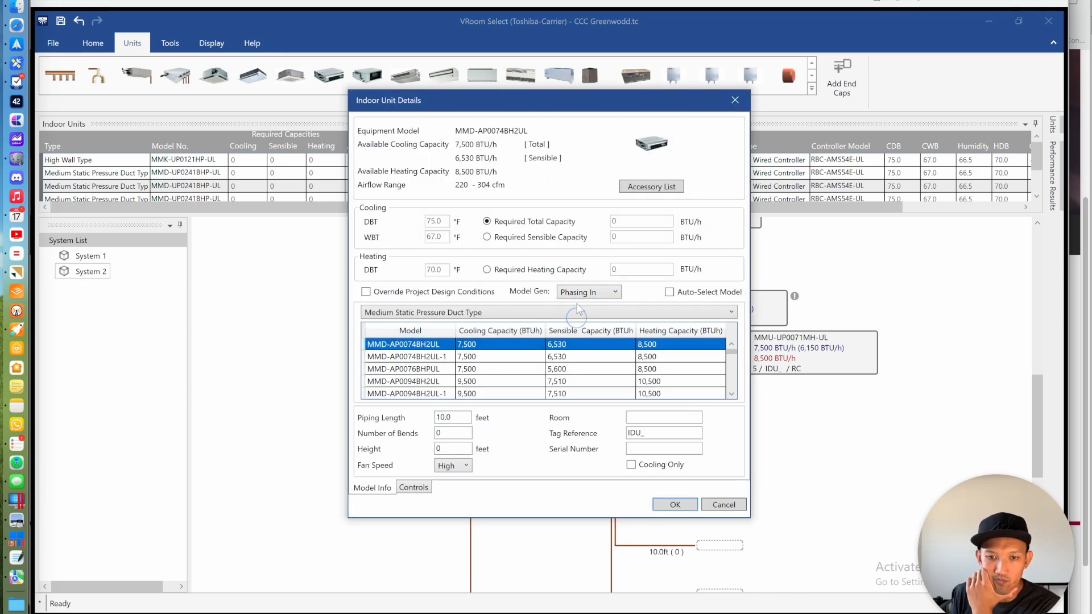
click(586, 293)
click(577, 305)
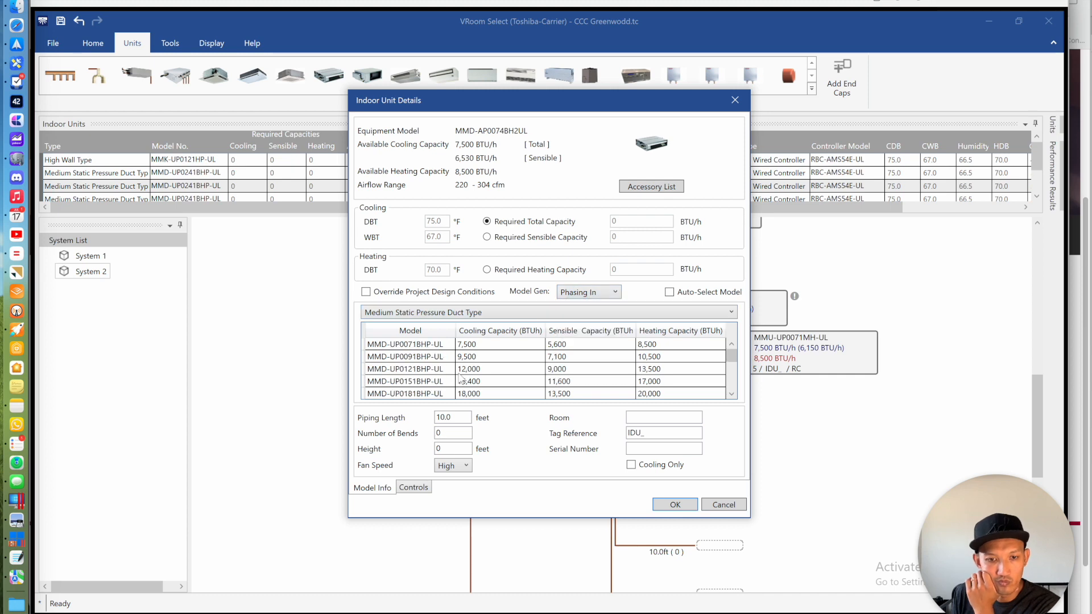
click(420, 382)
click(693, 509)
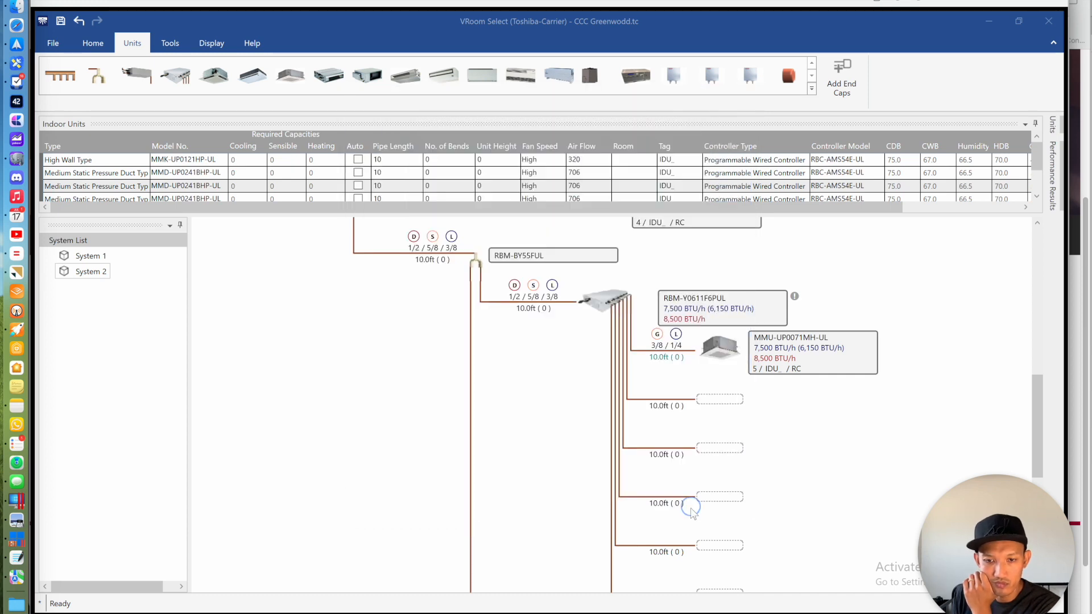
Check the diagram's third BS-C2 unit and start a medium static pressure duct unit on the selector's third port, listing the phasing-in models
key(super+Tab)
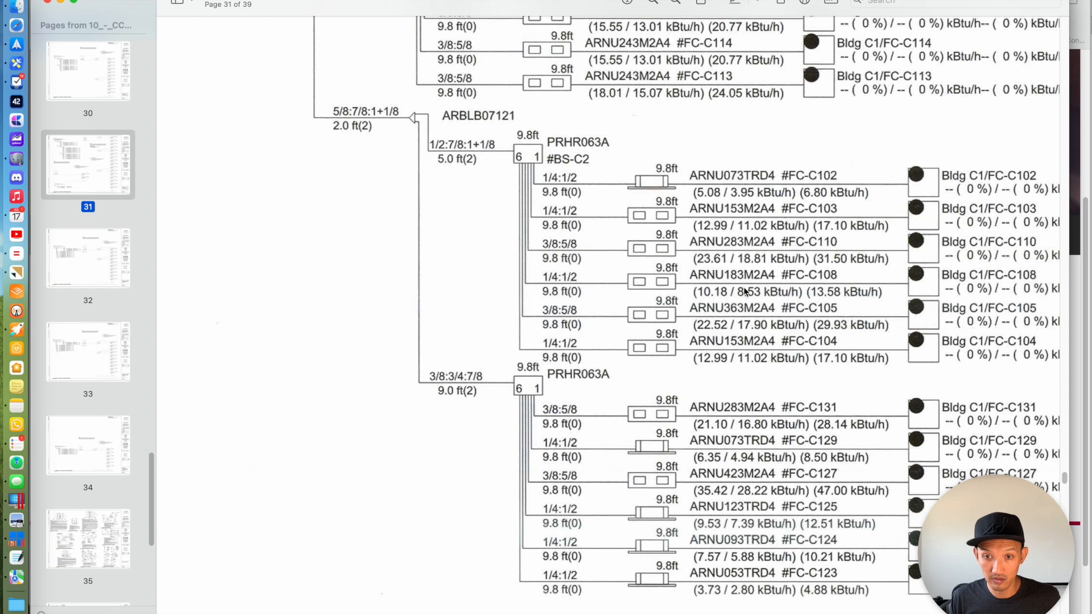
key(super+Tab)
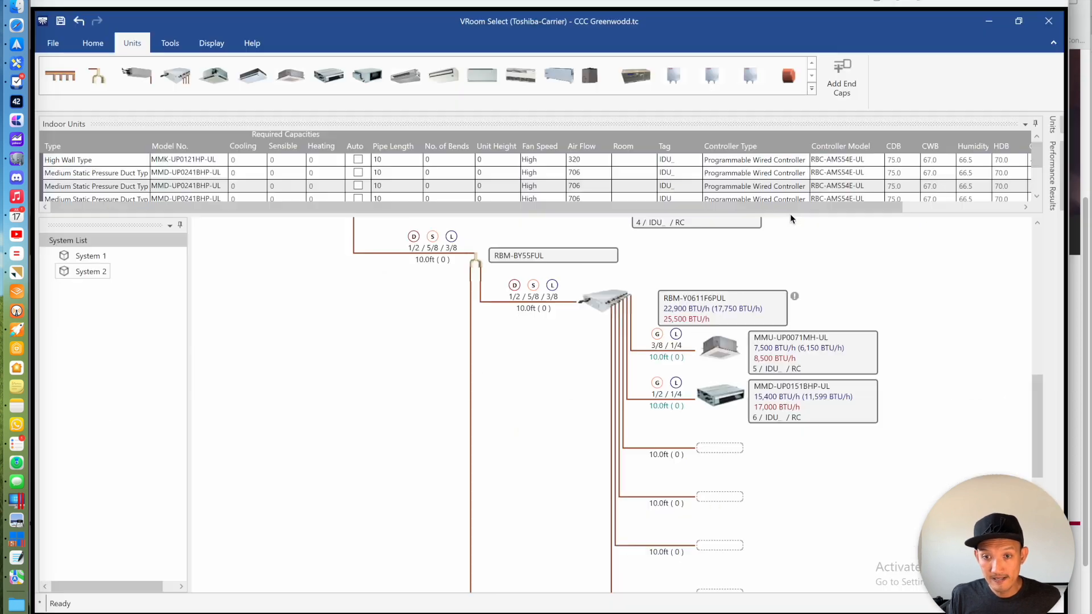
scroll(1036, 398, down, 5)
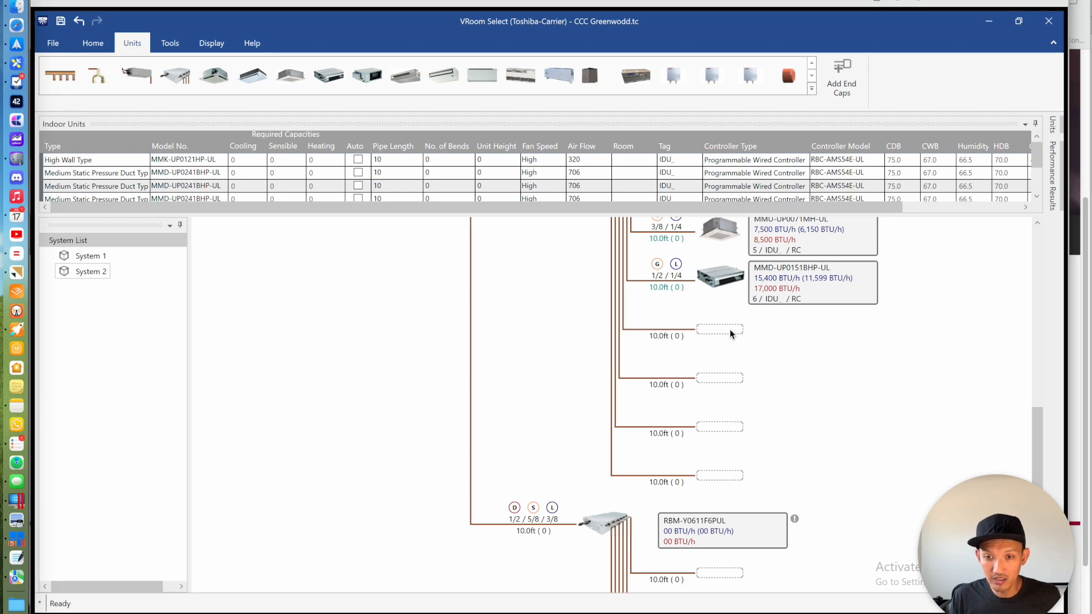
key(super+Tab)
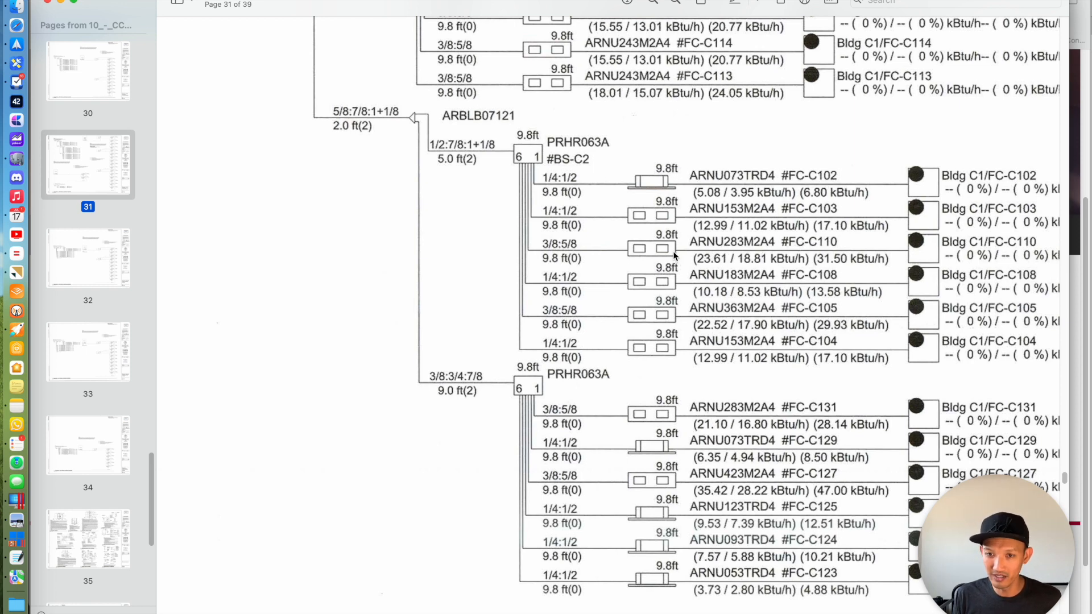
key(super+Tab)
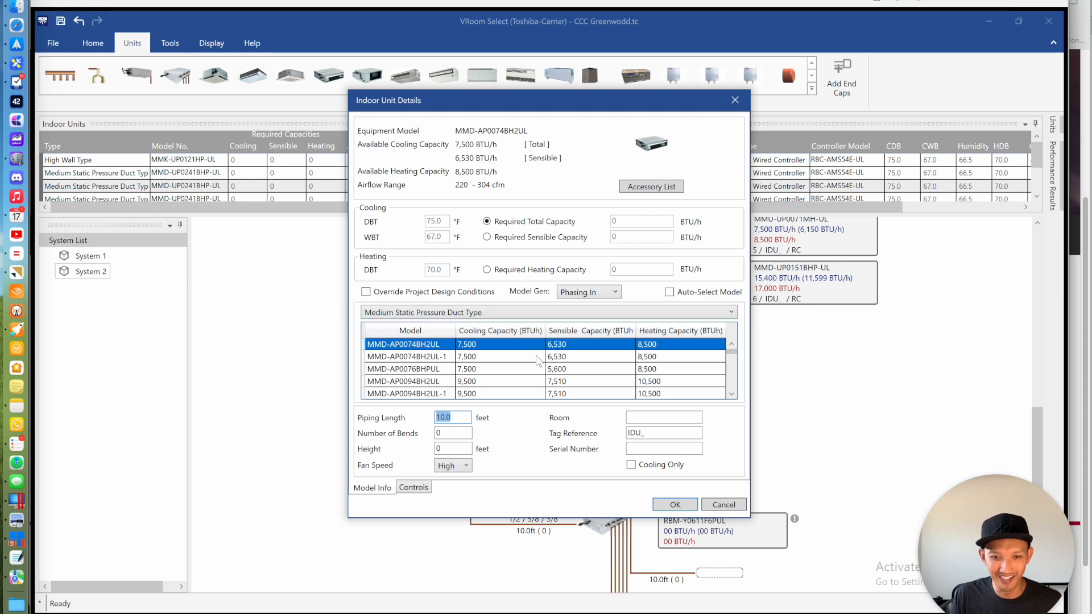
click(589, 292)
click(586, 316)
click(602, 292)
click(586, 299)
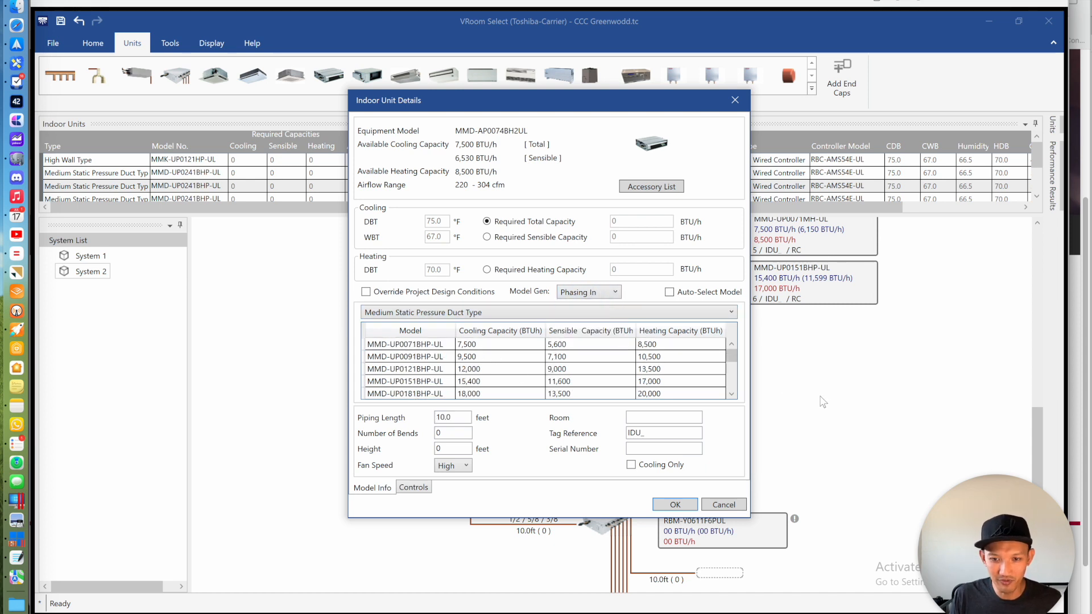
Recheck the diagram and choose MMD-UP0301BHP-UL as the duct unit for the first six-port selector's third port
key(super+Tab)
key(super+Tab)
click(733, 382)
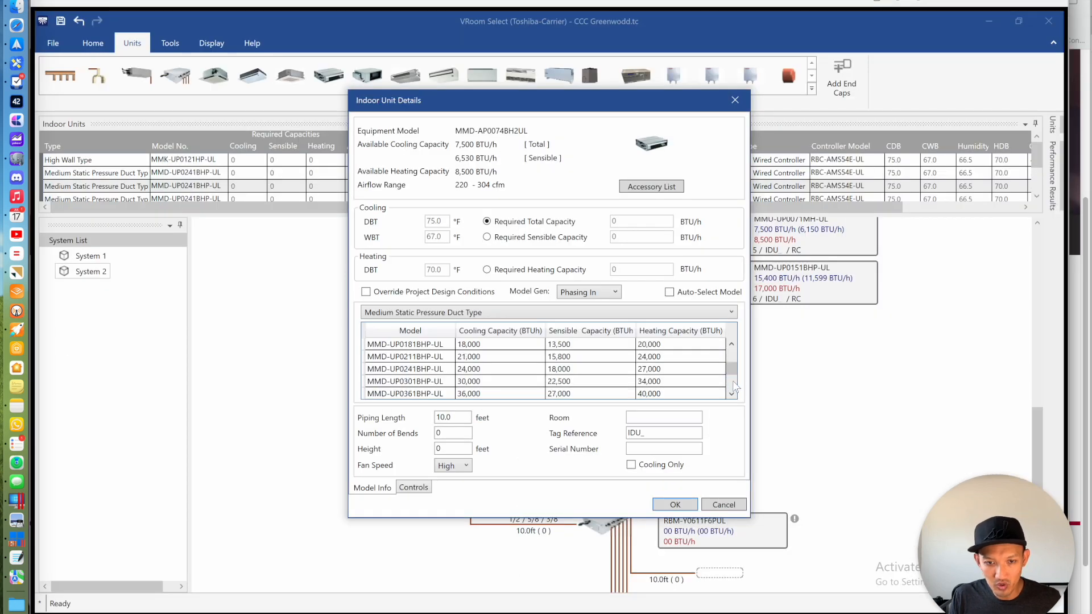
click(405, 381)
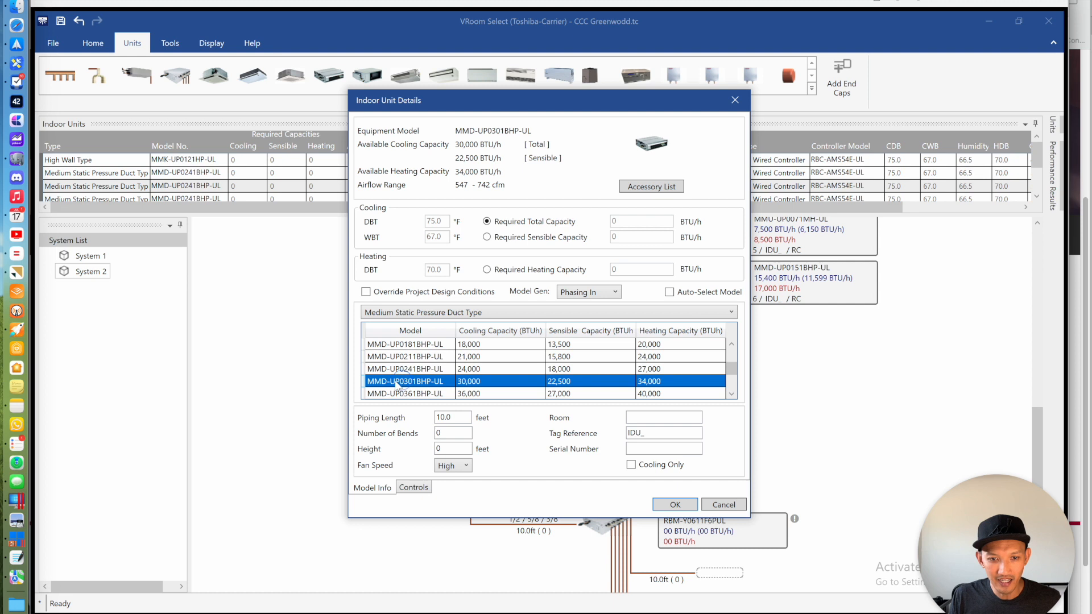
click(672, 505)
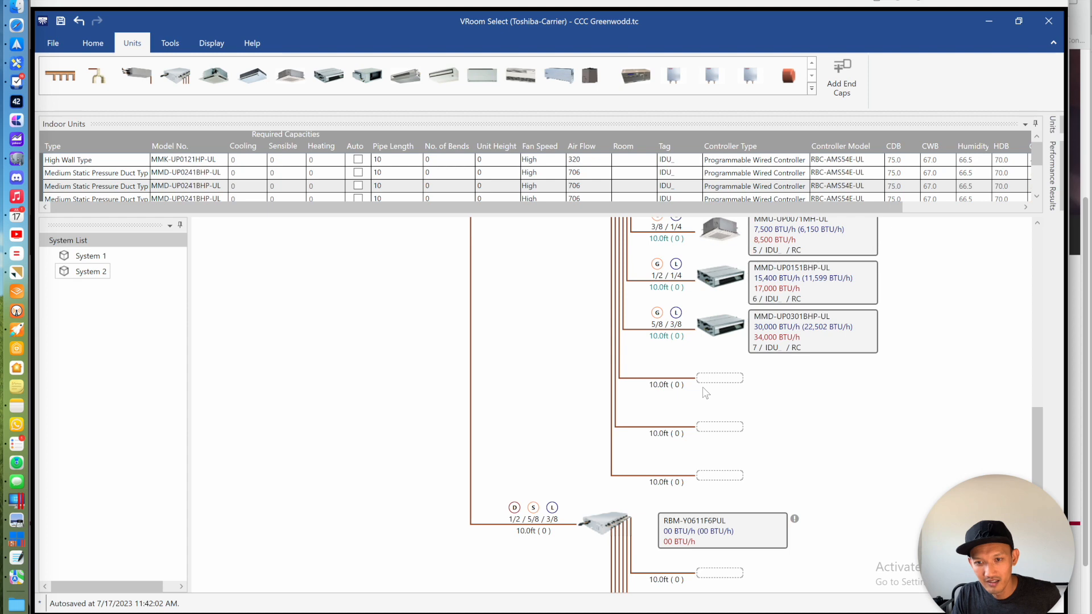
Check the diagram's fourth BS-C2 unit and start a phasing-in medium static pressure duct unit on the first six-port selector's fourth port
key(super+Tab)
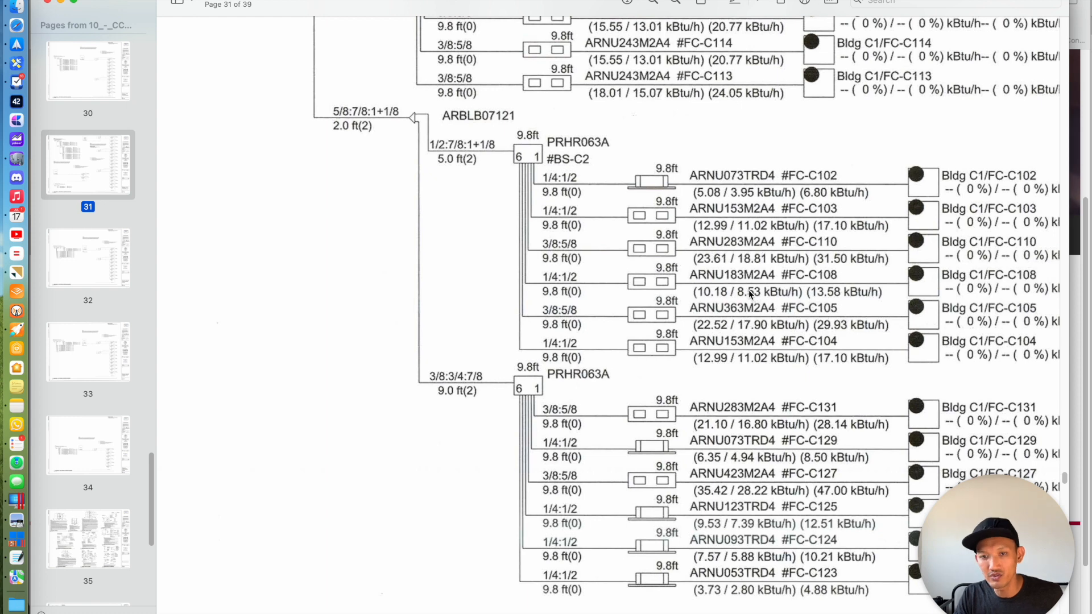
key(super+Tab)
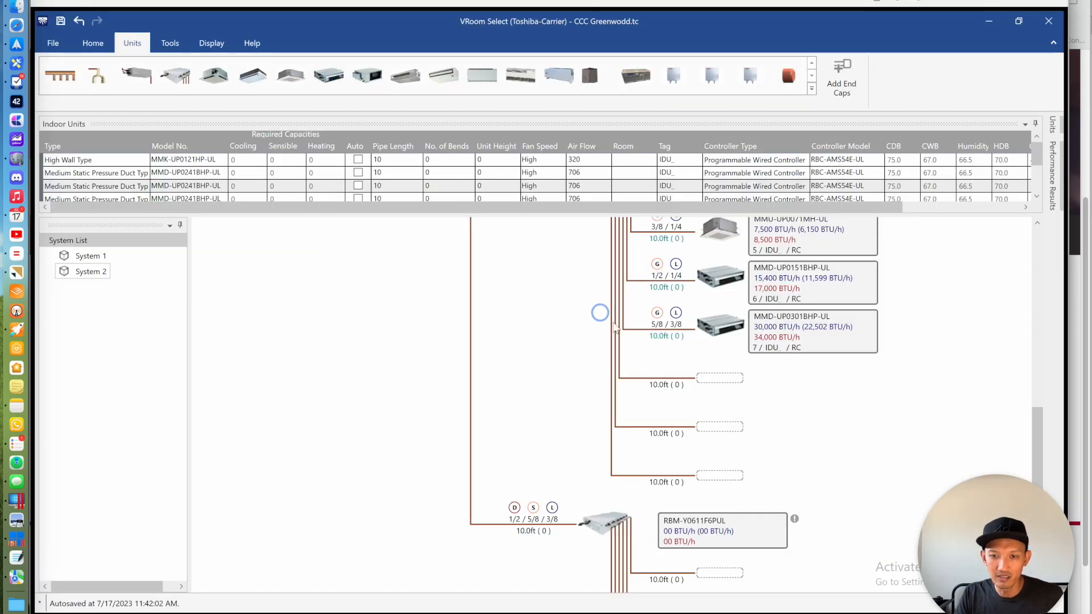
double_click(718, 379)
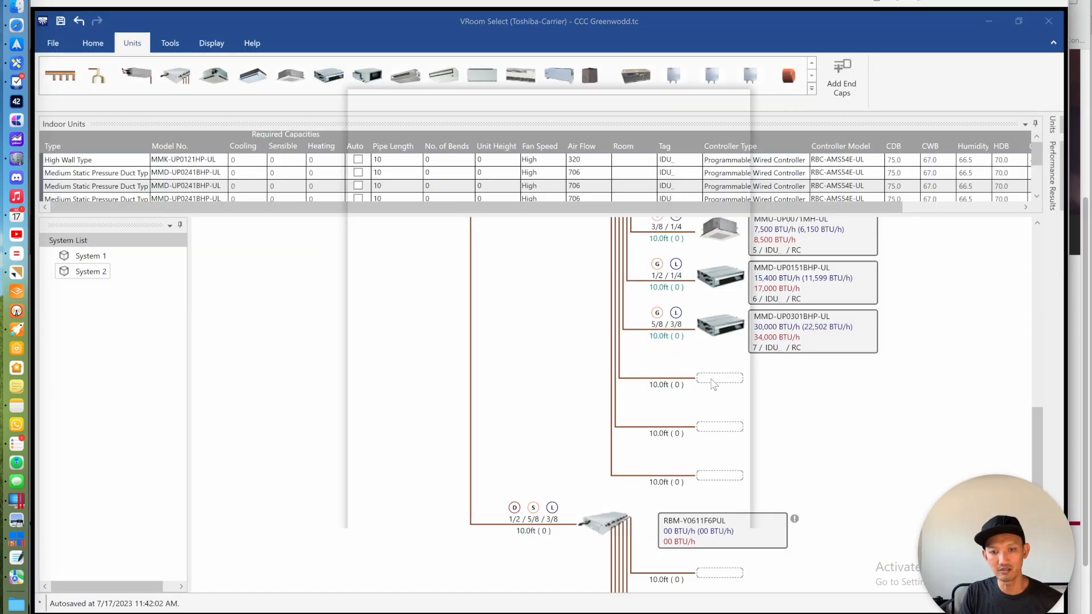
click(580, 293)
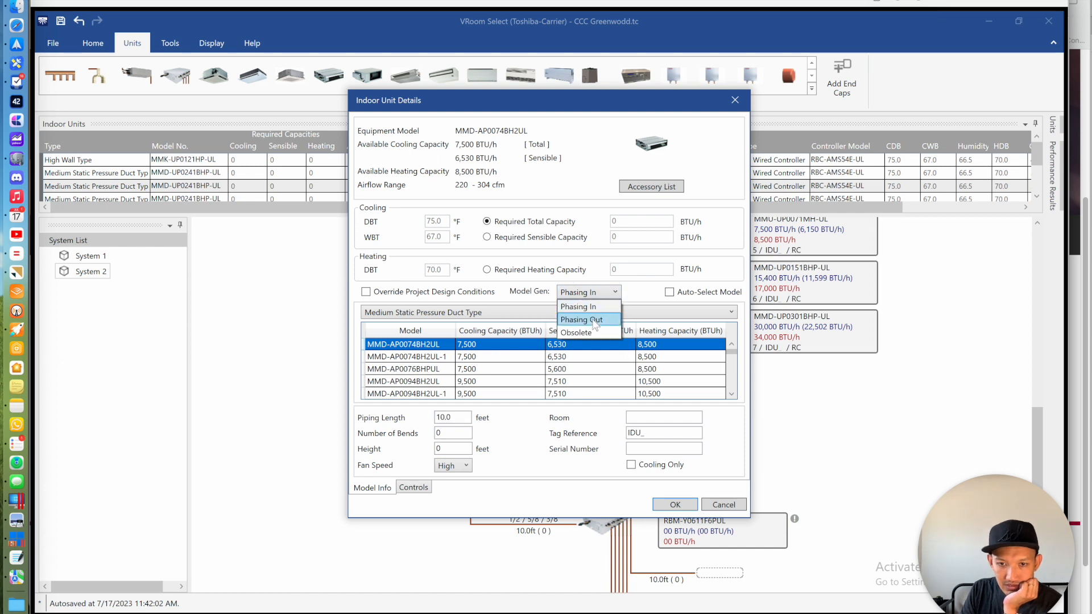
click(590, 319)
click(590, 292)
click(588, 310)
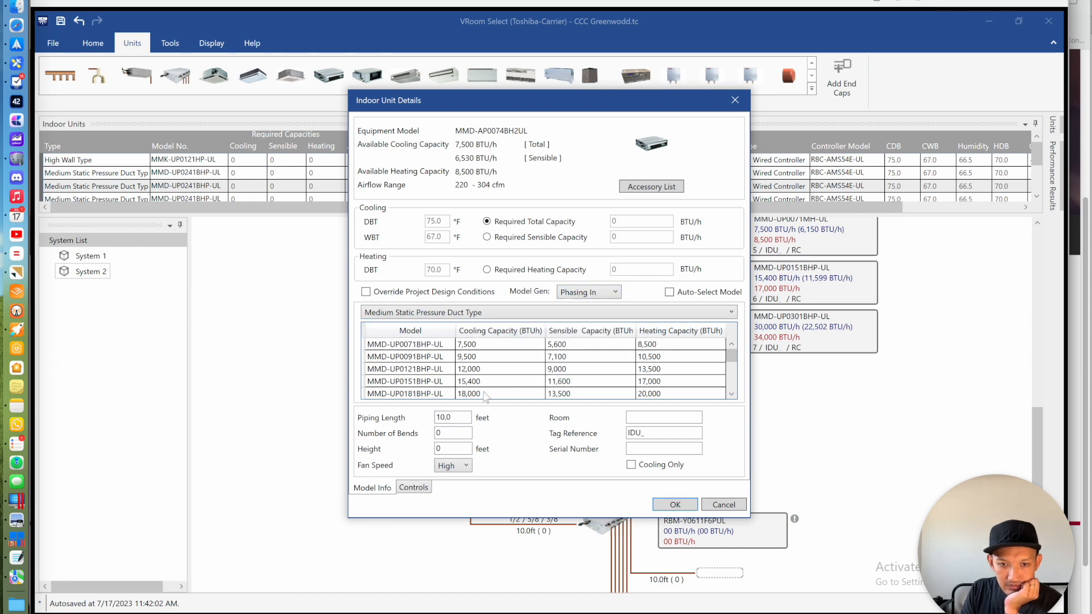
Choose model MMD-UP0181BHP-UL for the new Medium Static Pressure Duct unit and confirm its details
click(427, 393)
click(417, 370)
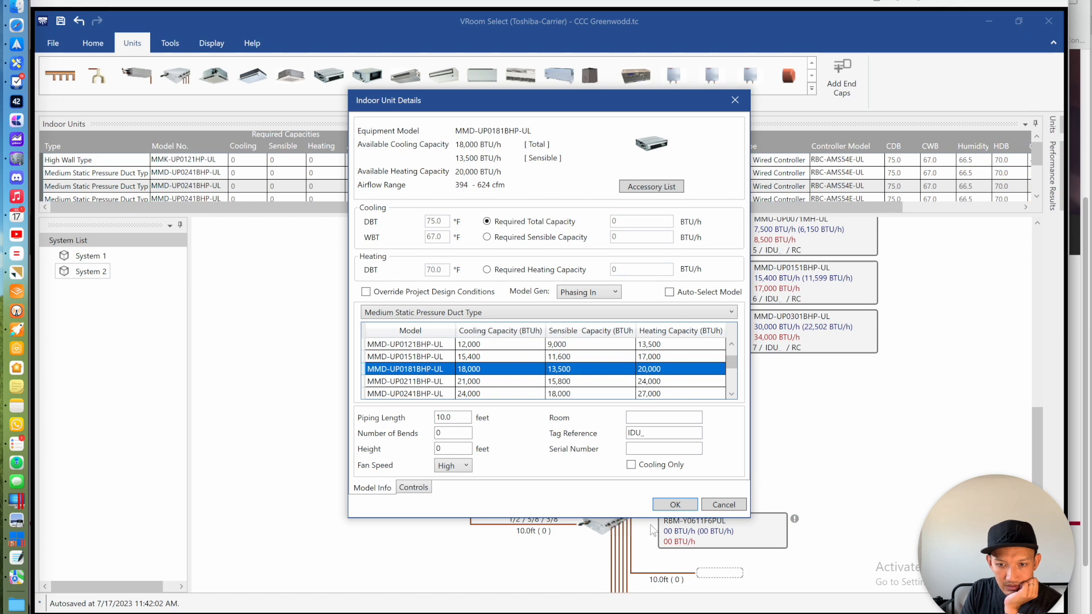
click(661, 506)
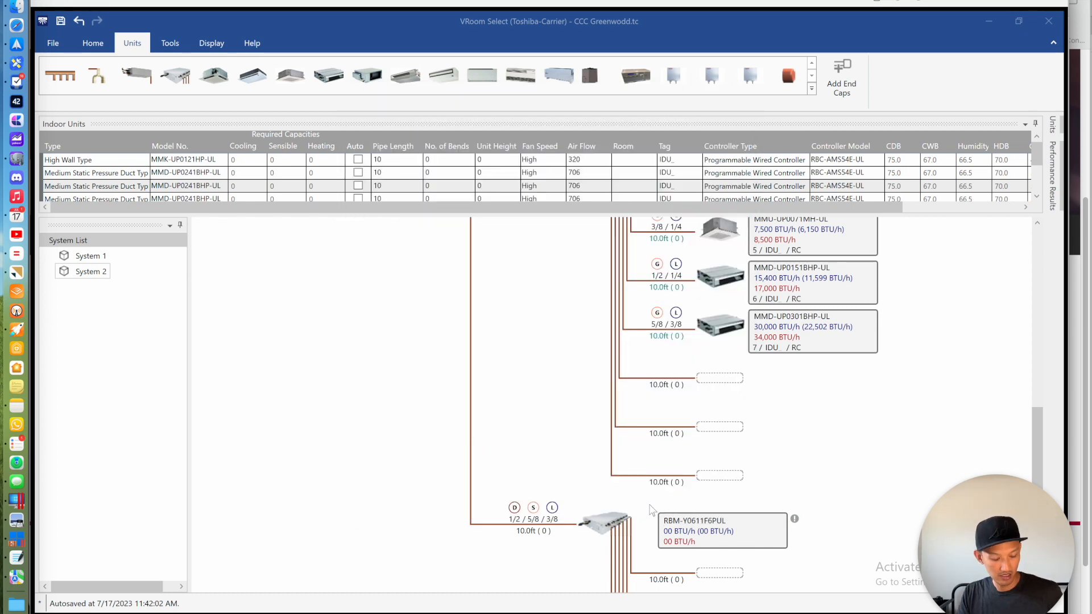
Place a Medium Static Pressure Duct unit on the port below the 18,000 BTU/h unit and relist its Phasing In models
key(super+Tab)
key(super+Tab)
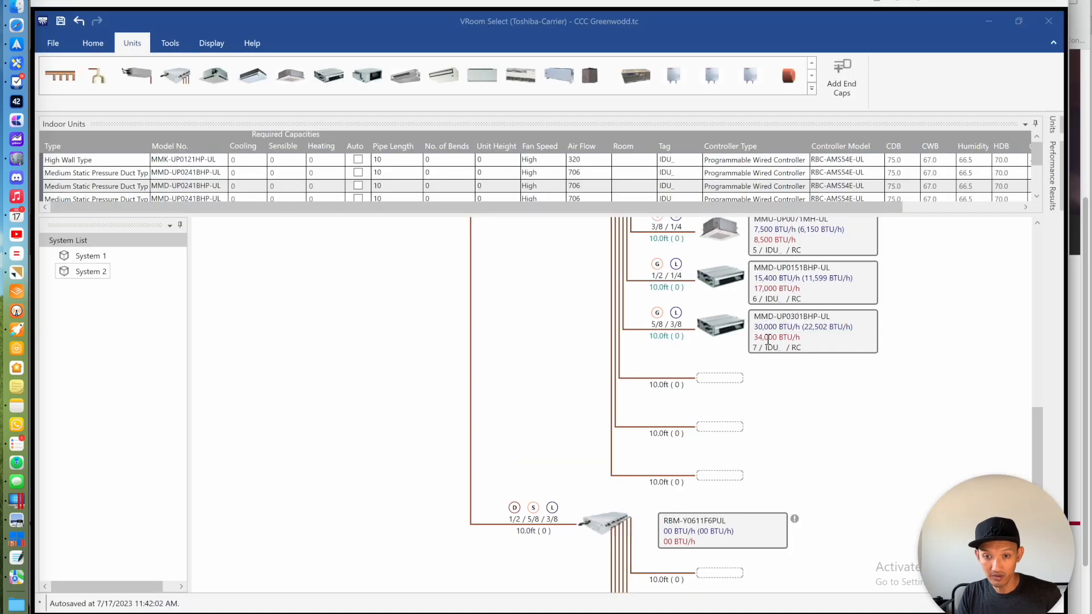
drag(327, 76, 714, 426)
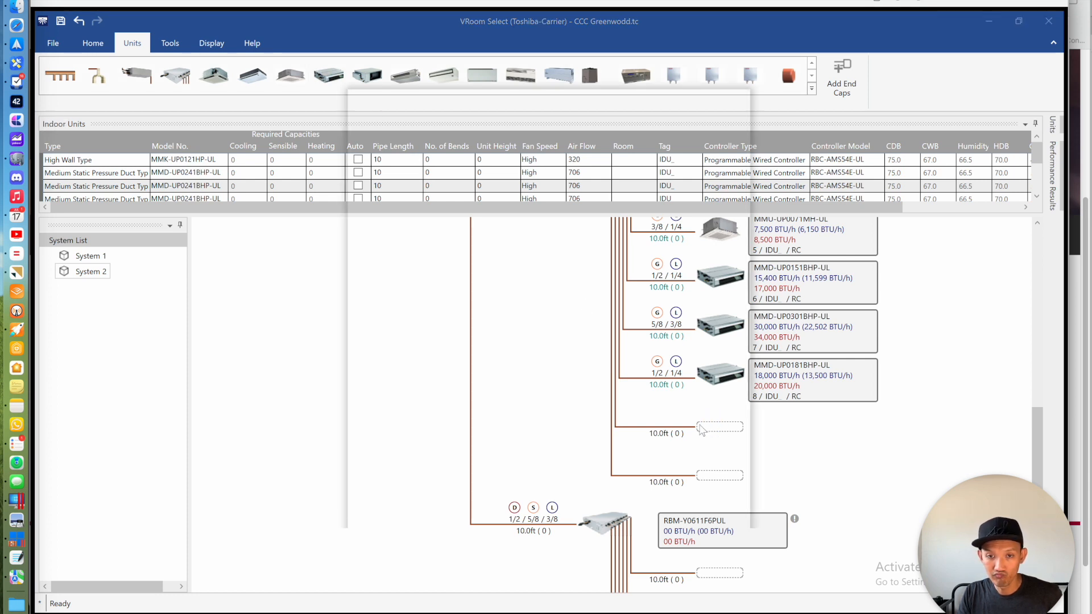
click(588, 291)
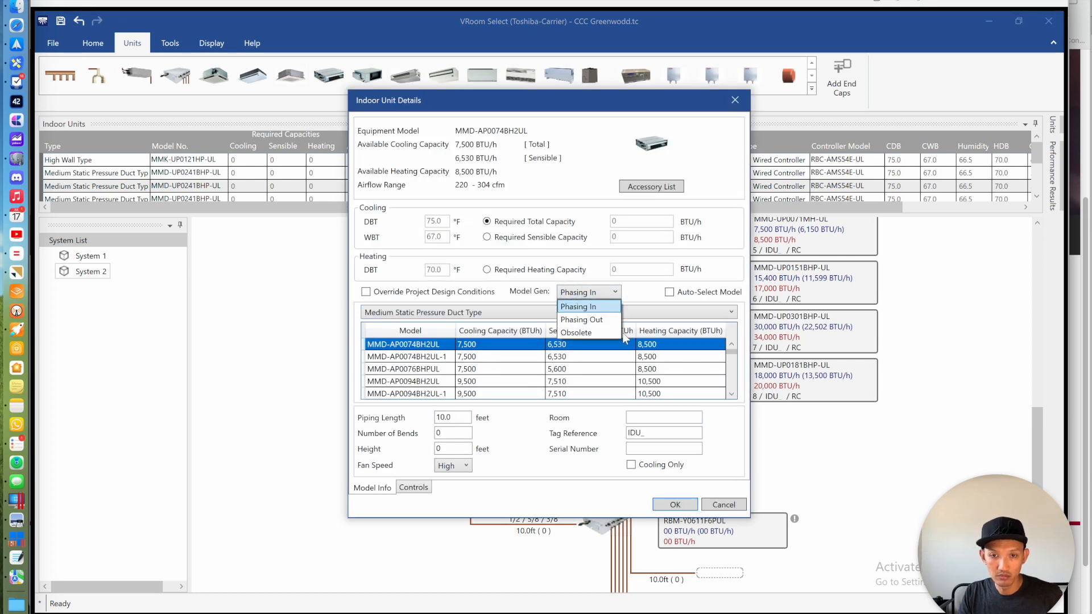
click(591, 316)
click(587, 292)
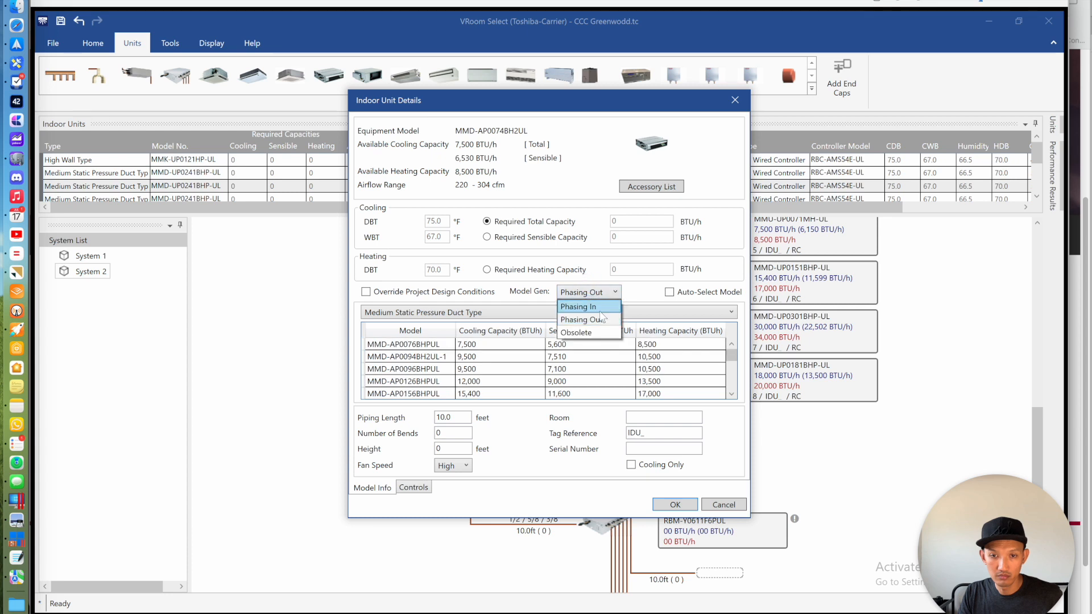
click(589, 305)
Choose model MMD-UP0361BHP-UL for this duct unit and confirm its details
scroll(461, 378, down, 2)
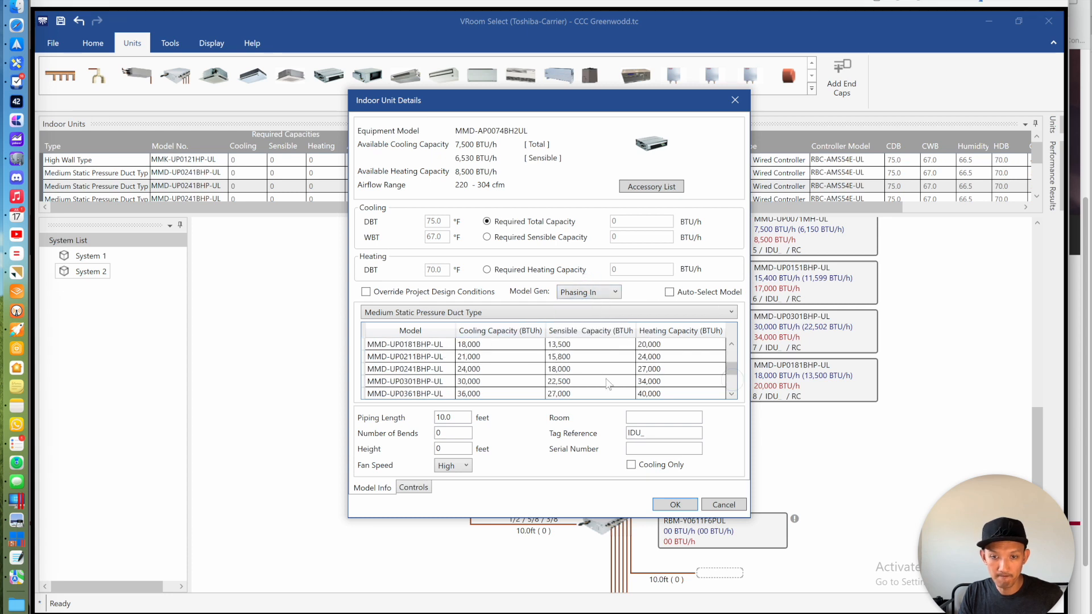
click(420, 394)
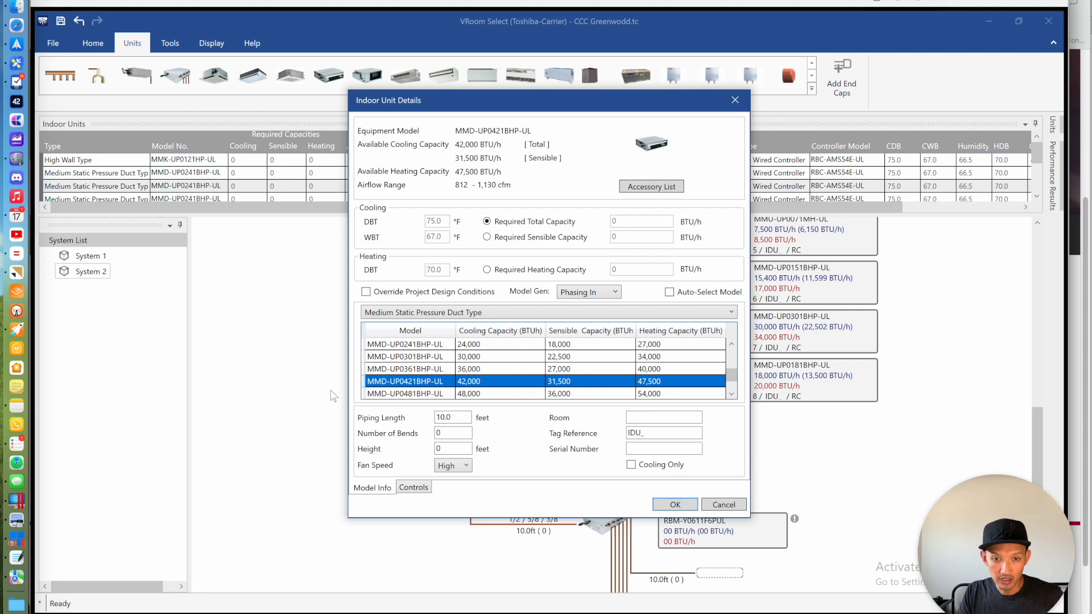
scroll(391, 369, down, 1)
click(676, 505)
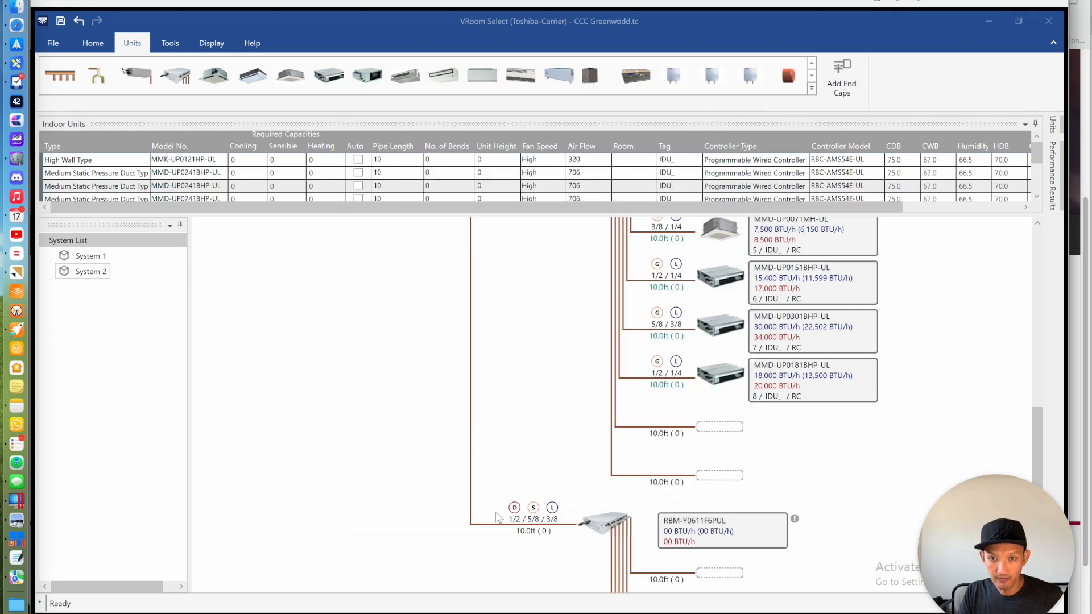
Check the PDF schedule's model number for FC-C105, switch to the LG website and search for ARNU363M2A4
key(super+Tab)
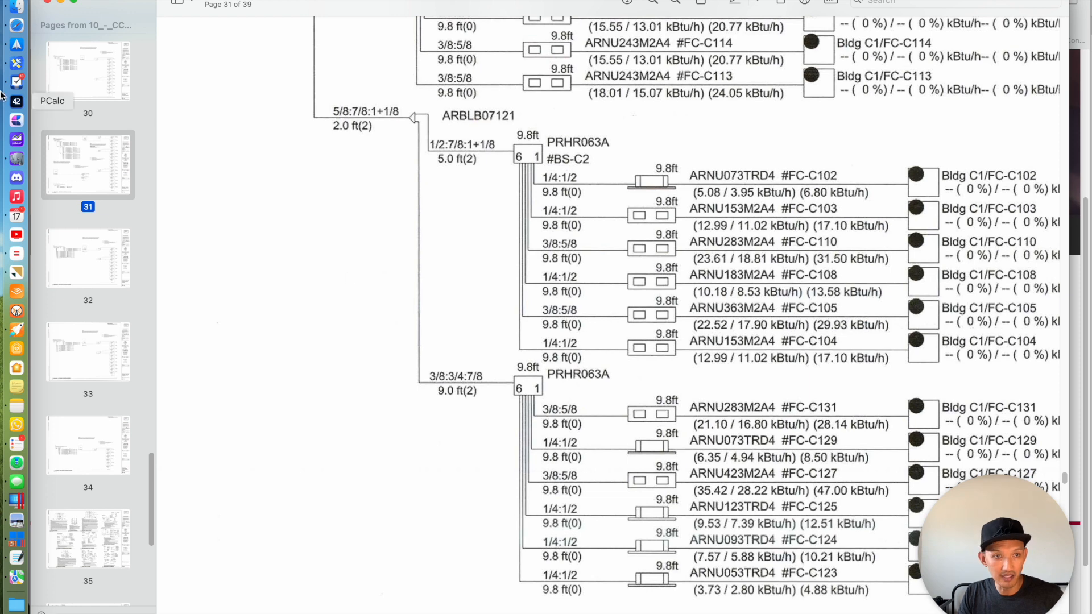
key(super+Tab)
scroll(567, 316, up, 5)
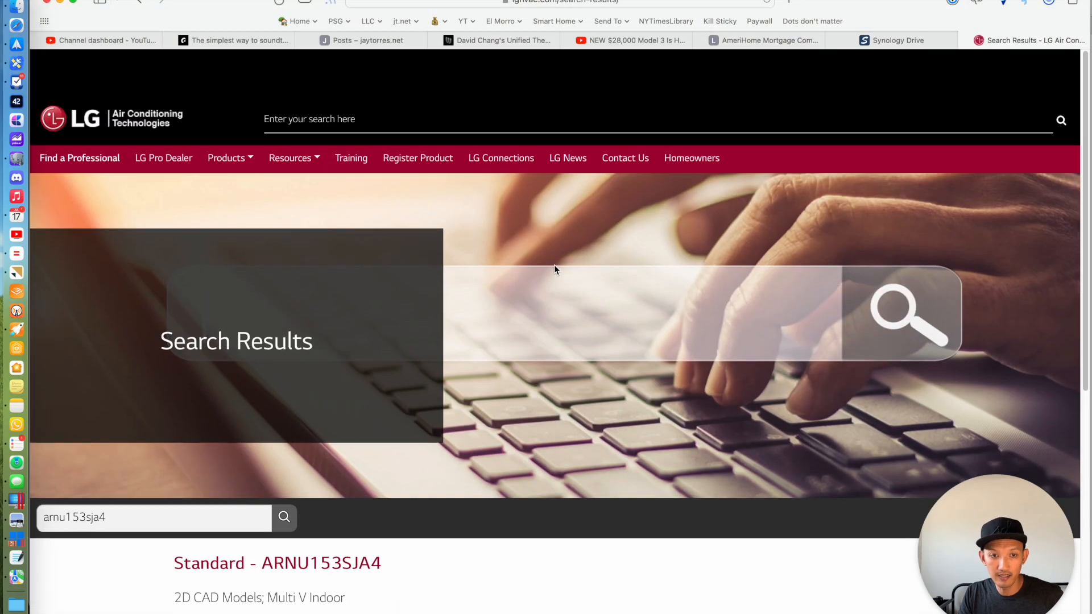
click(371, 75)
text(arnu36)
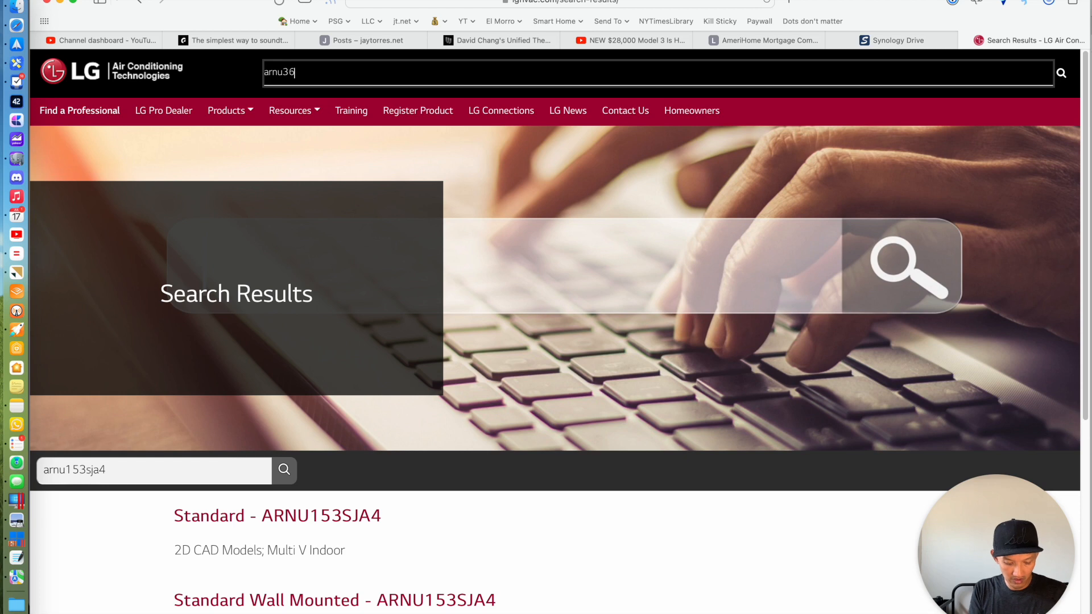
key(super+Tab)
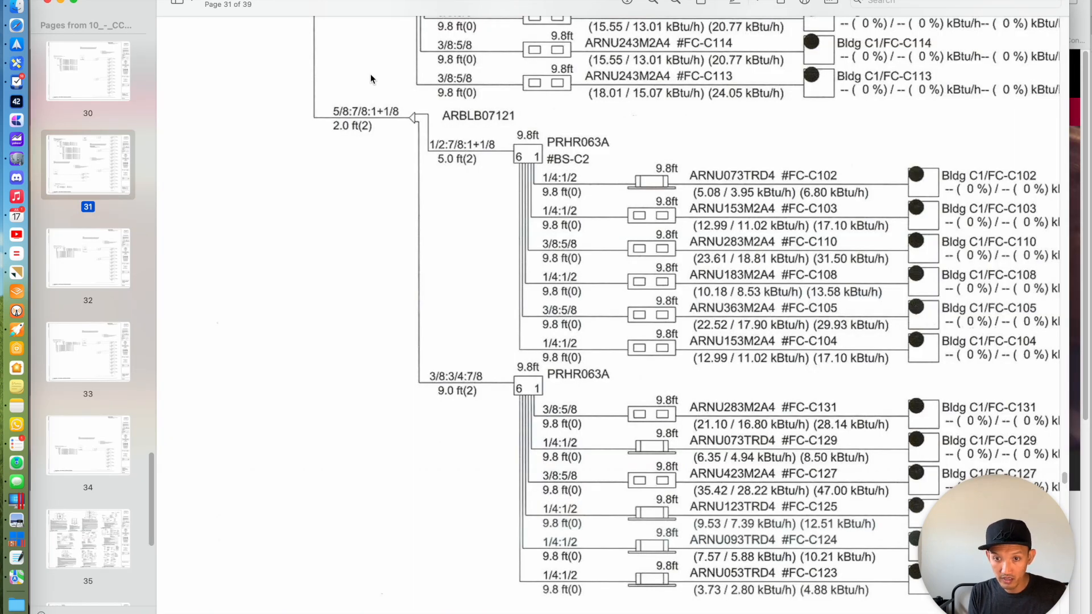
key(super+Tab)
text(nu36)
text(3m2a4)
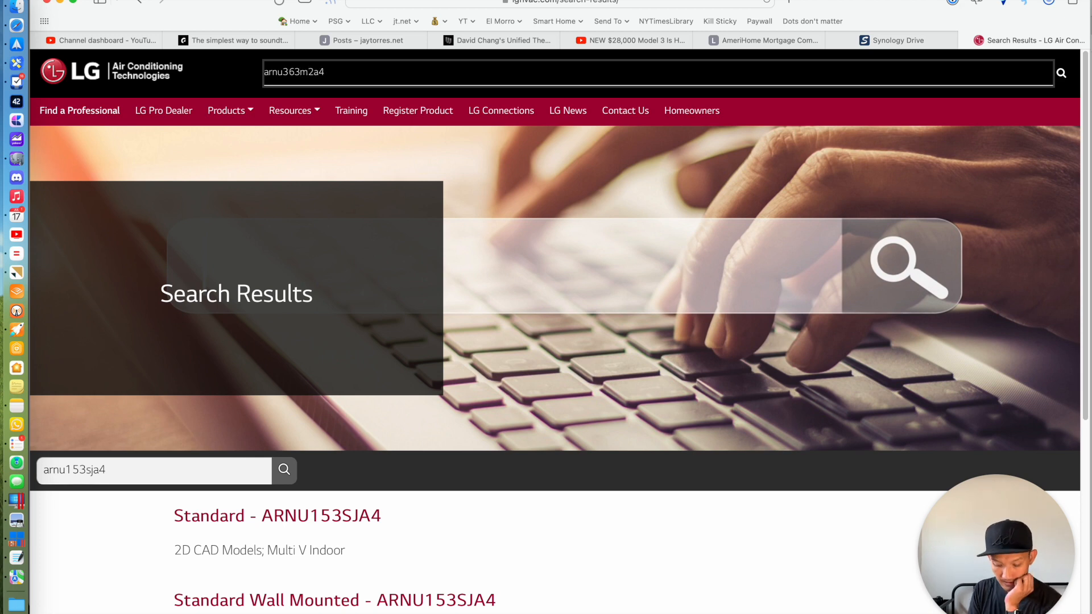
key(Return)
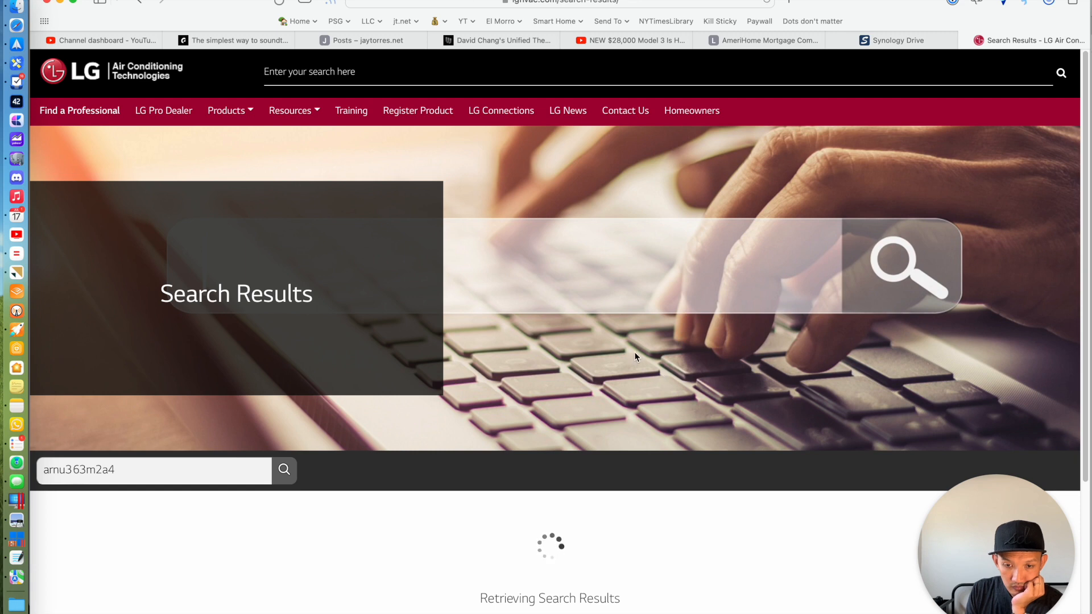
scroll(627, 357, down, 3)
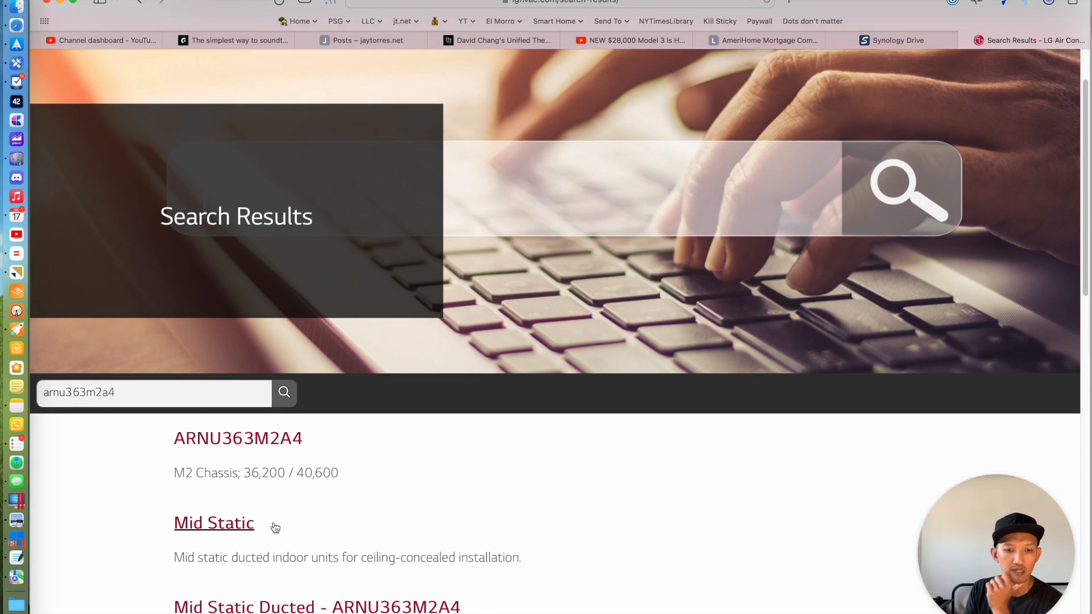
Check FC-C104 in the PDF schedule, return to VRoom Select and copy the MMD-UP0151BHP-UL unit to the flow selector's last free port
key(super+Tab)
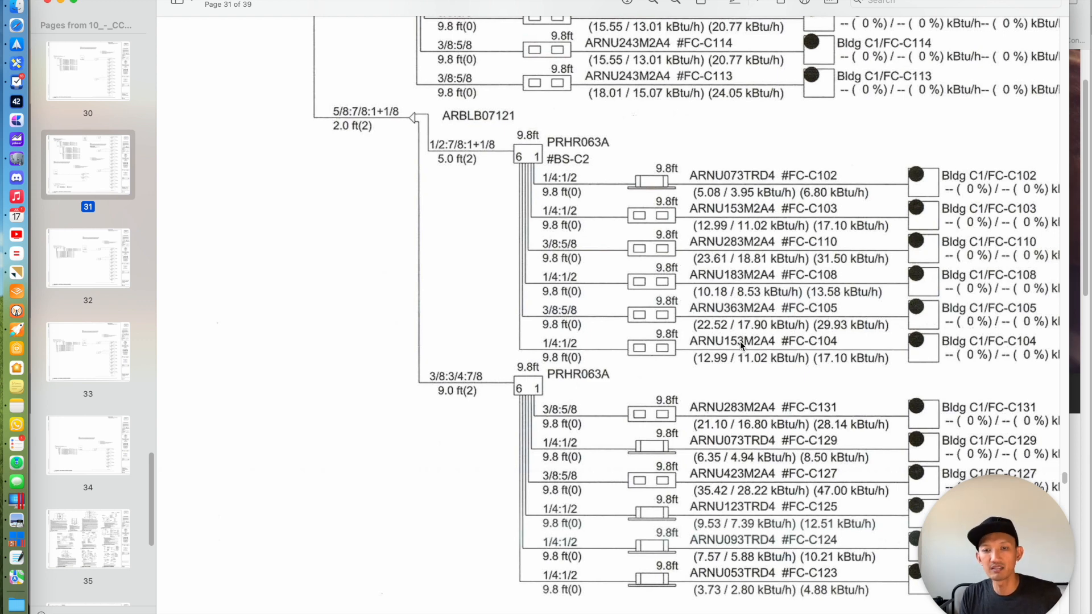
key(super+Tab)
key(super+Tab)
key(super+Tab)
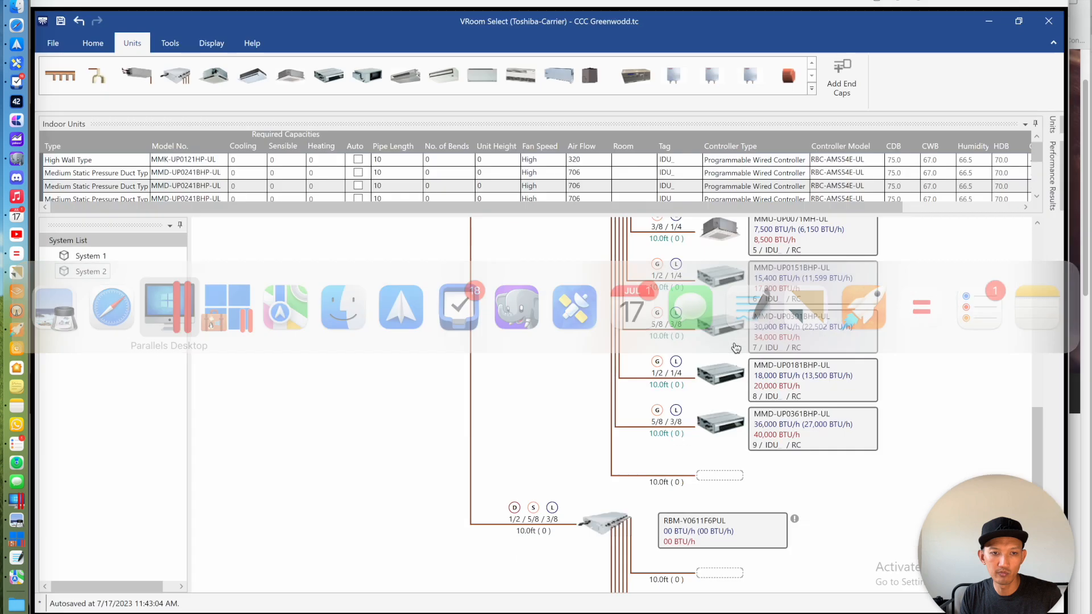
drag(1035, 428, 1036, 411)
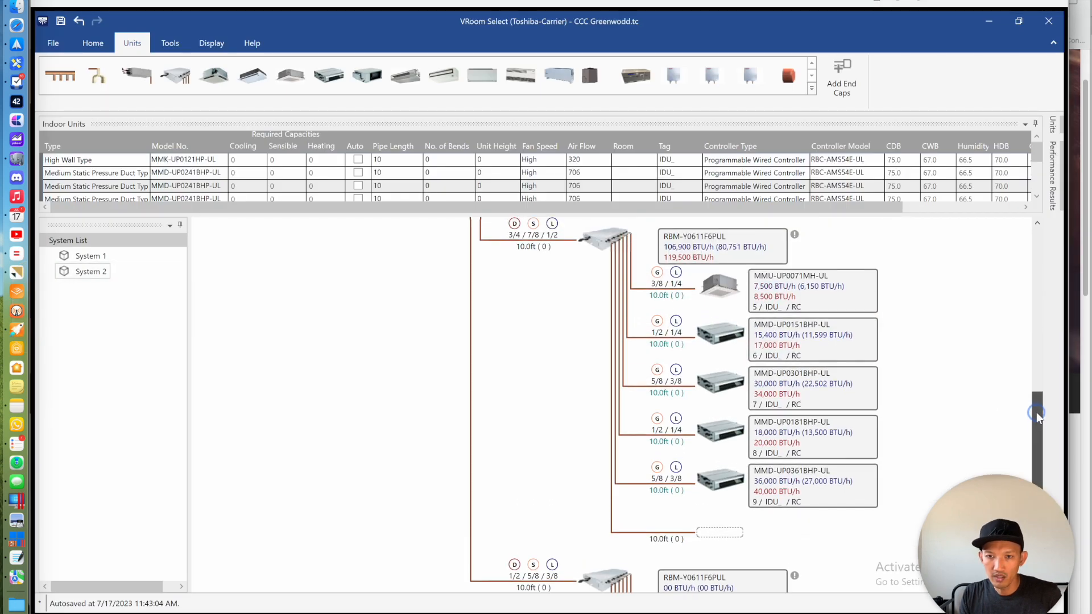
click(728, 340)
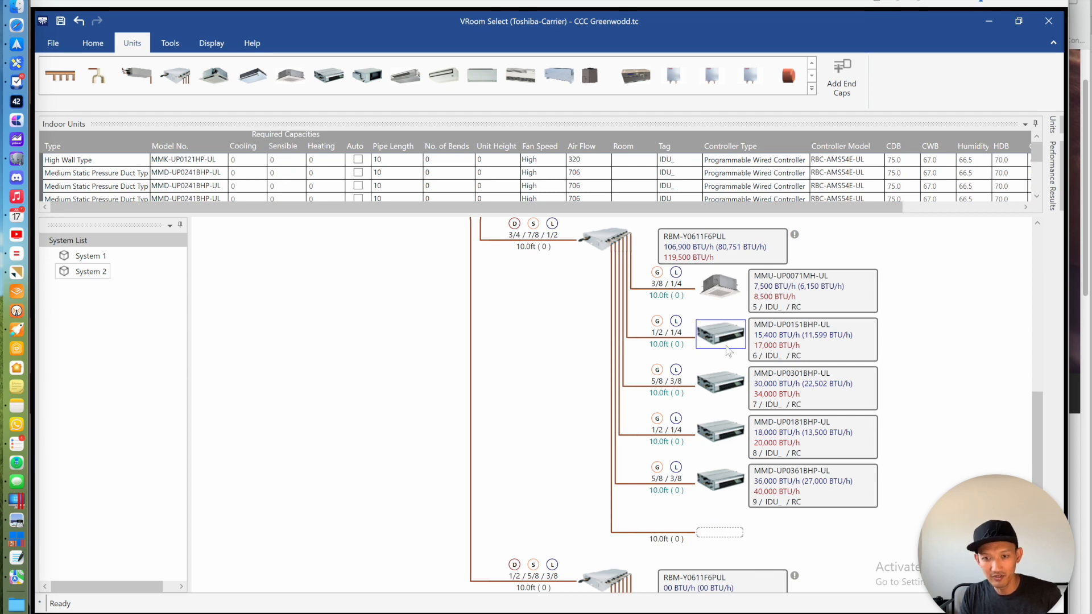
drag(724, 335, 719, 532)
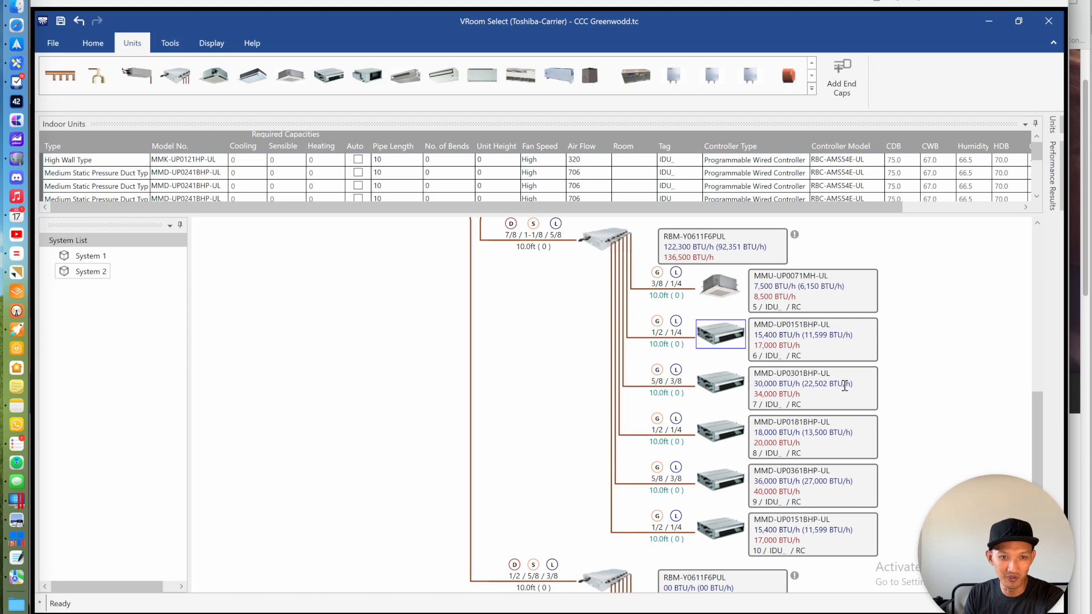
Check the schedule's second PRHR063A box, place a Medium Static Pressure Duct unit on the empty flow selector's first port, and relist Phasing In models
drag(1038, 418, 1039, 517)
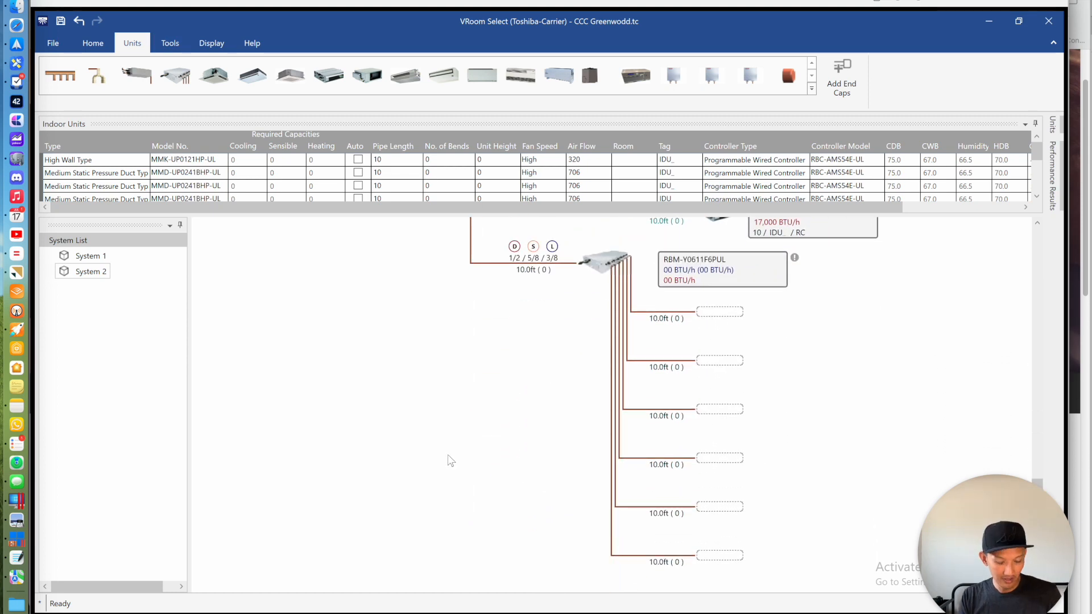
key(super+Tab)
scroll(543, 394, down, 5)
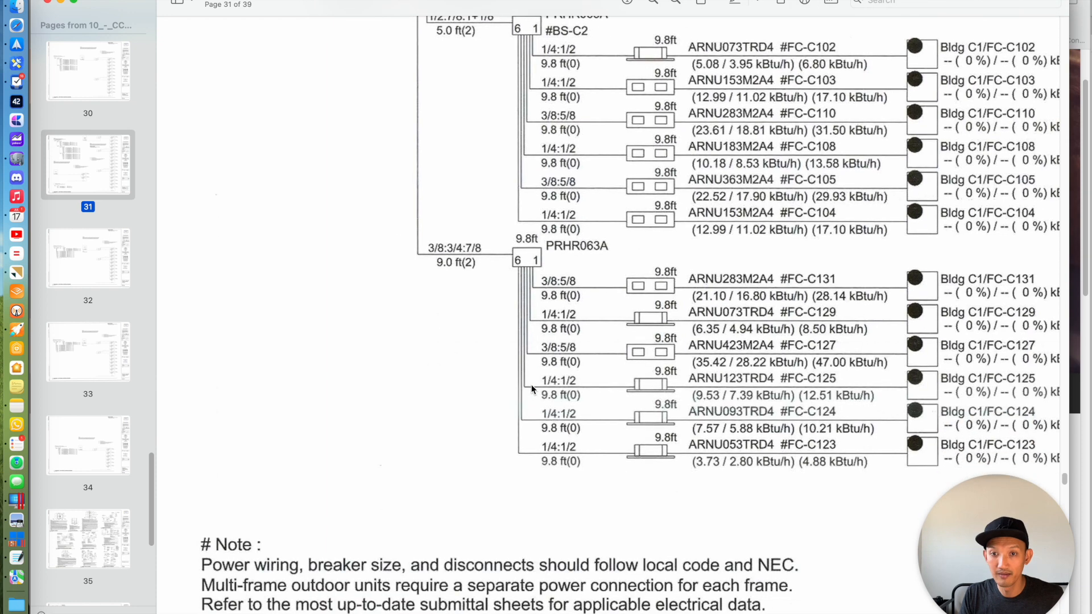
key(super+Tab)
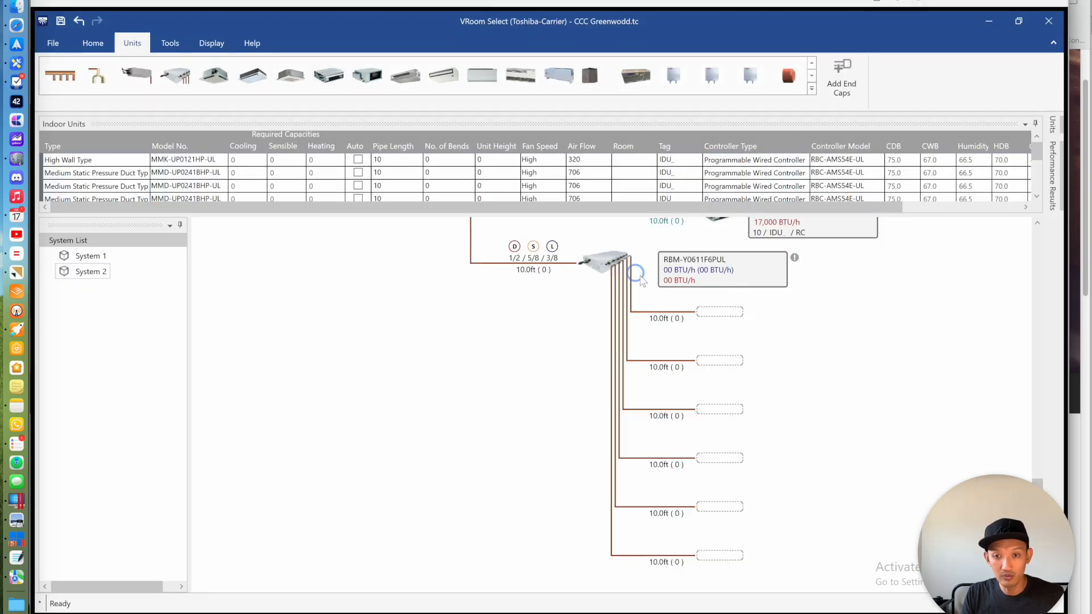
double_click(706, 316)
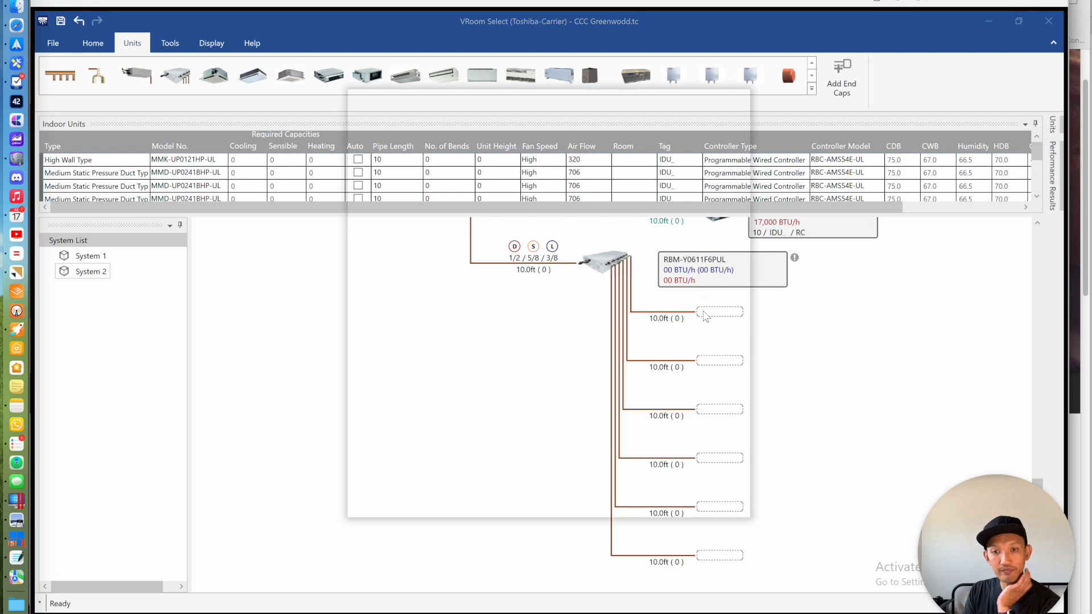
click(567, 297)
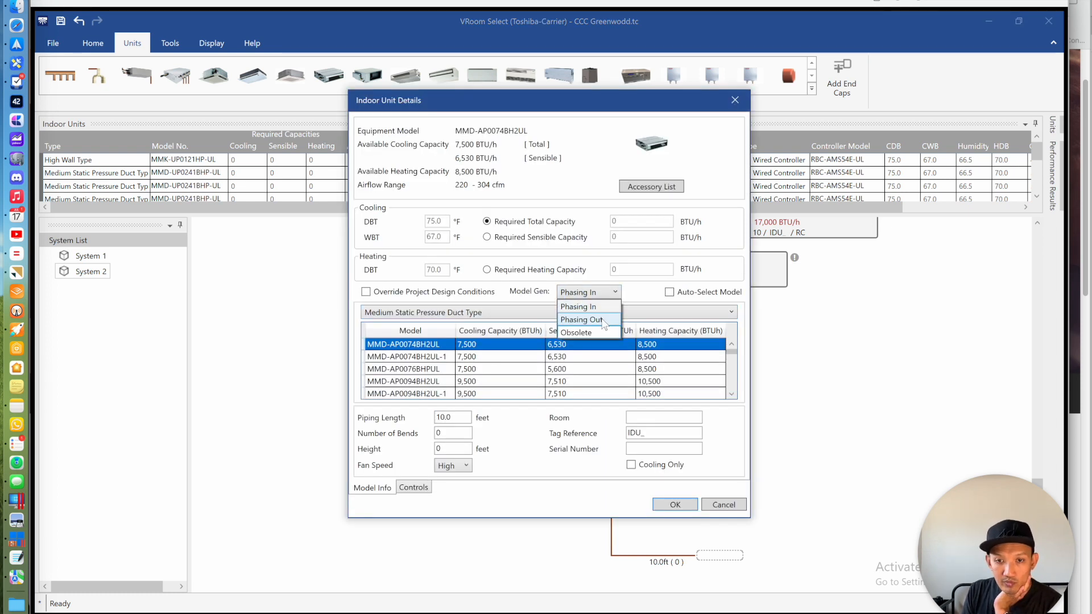
click(600, 318)
click(584, 293)
click(592, 310)
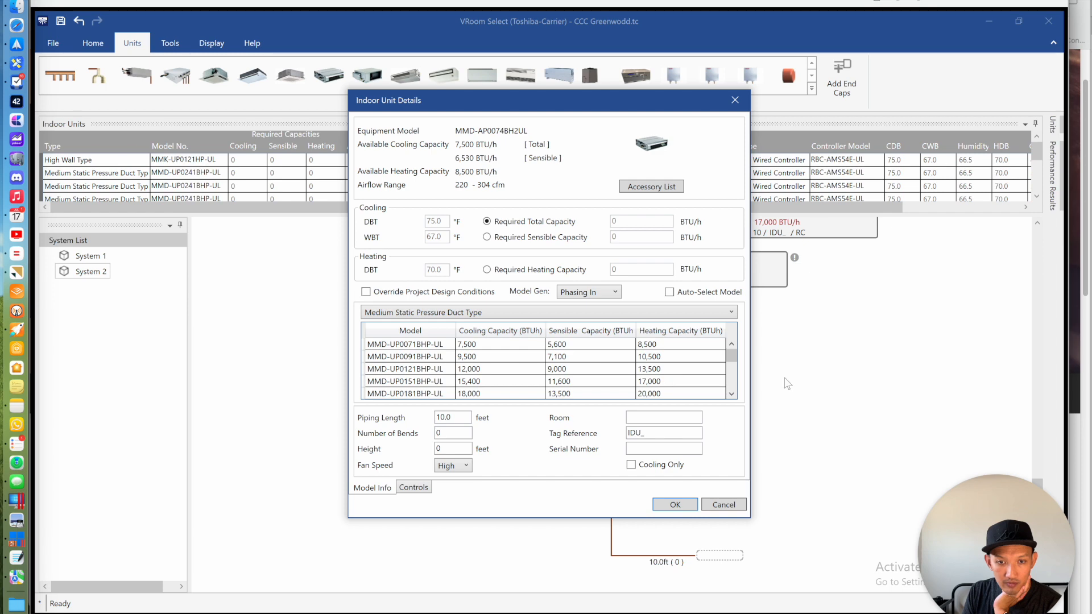
Choose model MMD-UP0301BHP-UL for the first port's duct unit and confirm its details
click(732, 377)
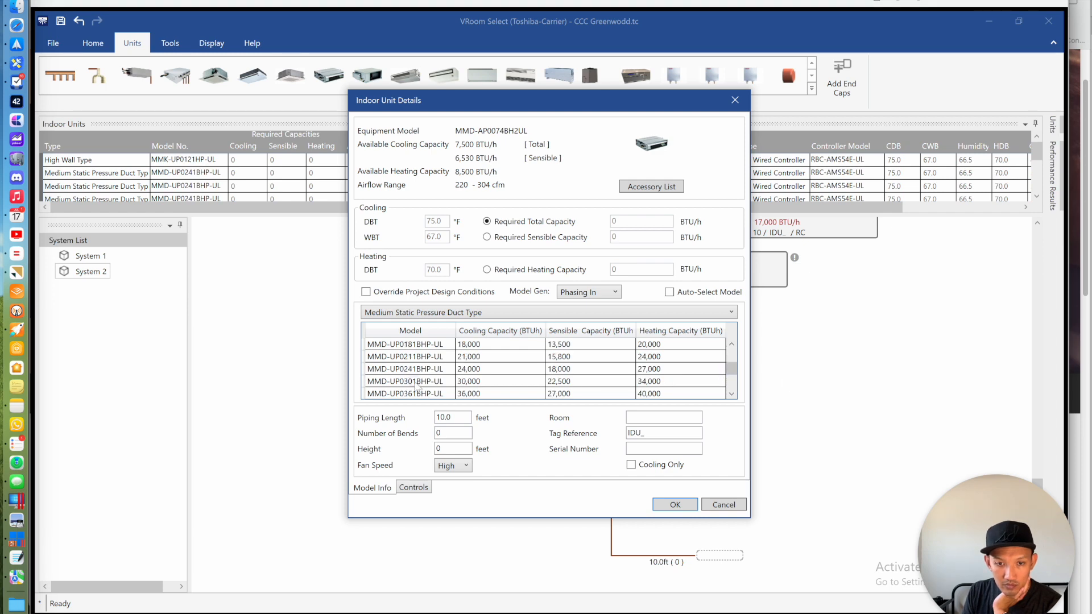
click(416, 382)
click(675, 505)
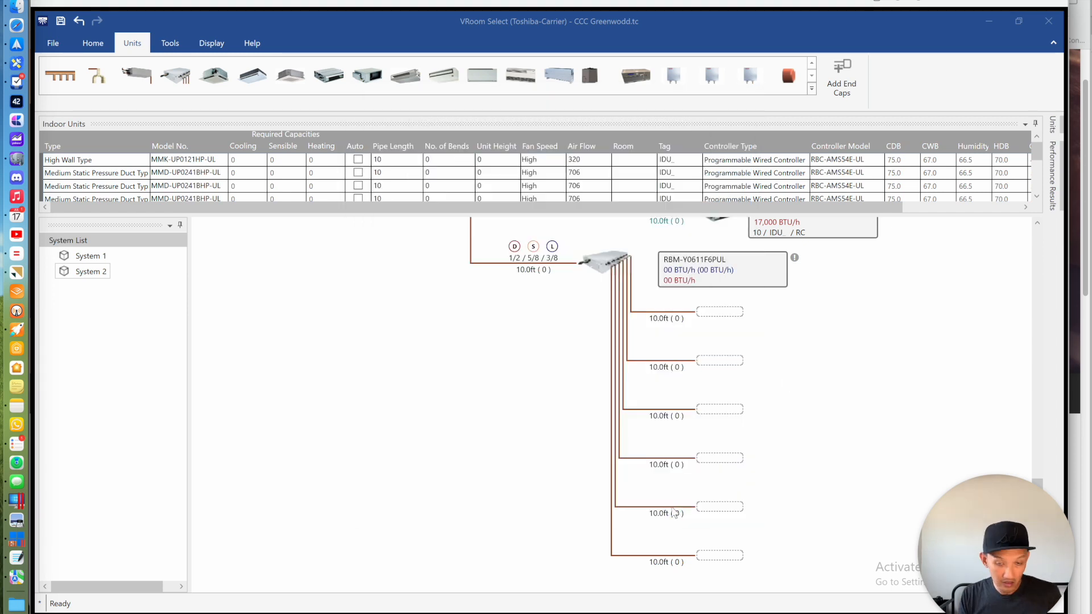
Check FC-C129 in the PDF schedule, place a Compact 4-Way Cassette unit on the selector's second port, and relist Phasing In models
key(super+Tab)
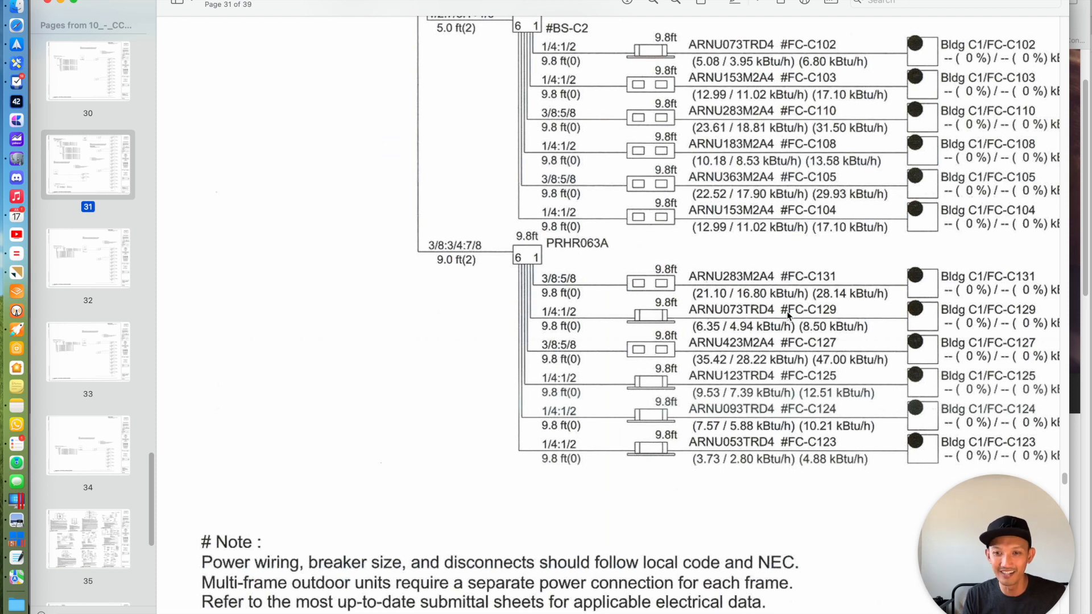
key(super+Tab)
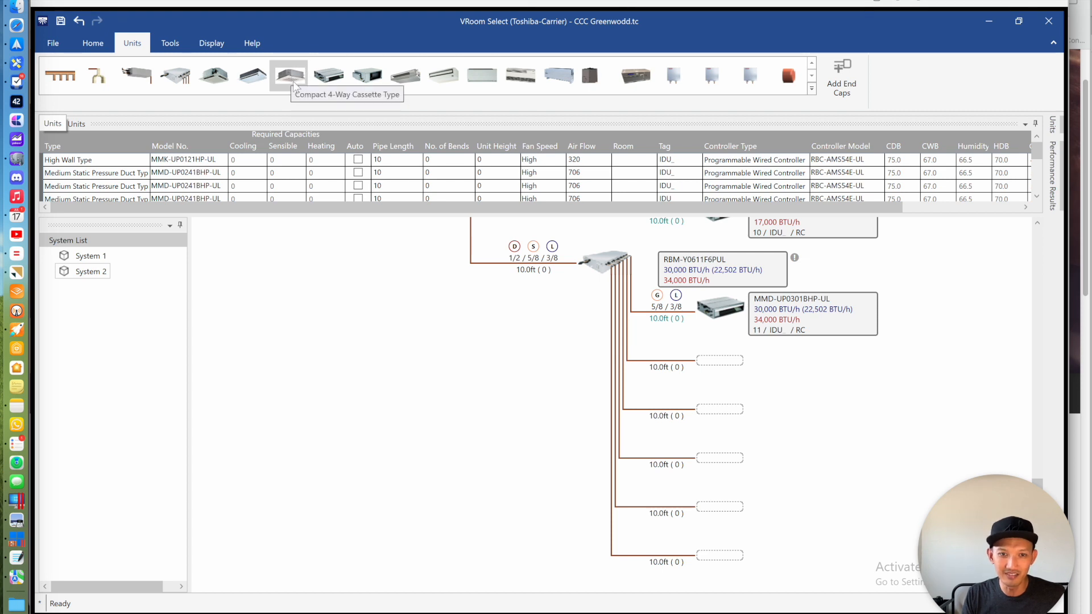
drag(287, 73, 715, 365)
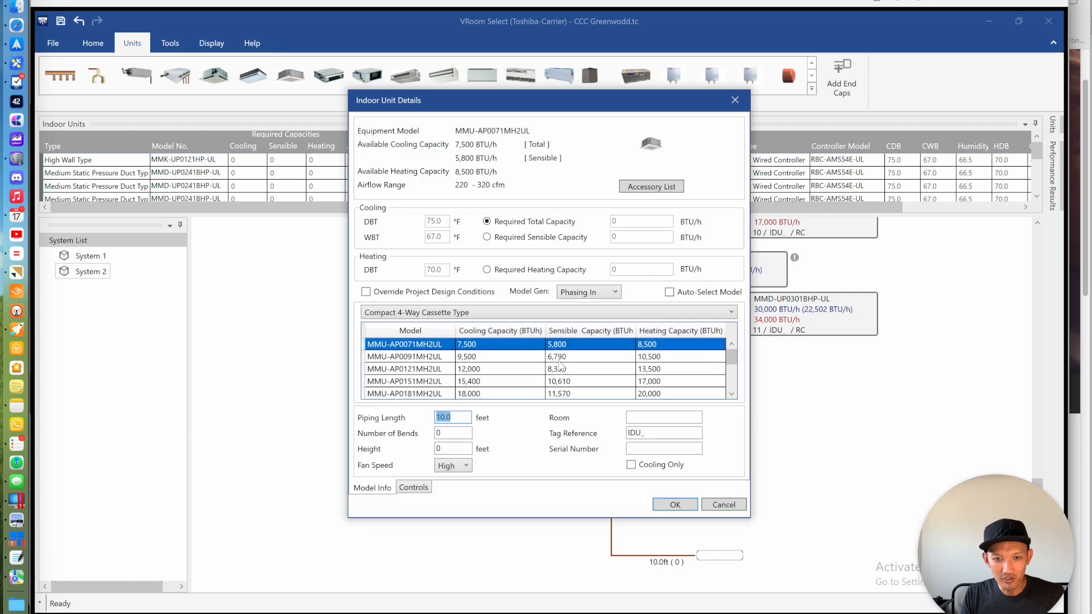
click(567, 292)
click(566, 290)
click(567, 290)
click(590, 317)
click(588, 292)
click(587, 302)
Choose model MMU-UP0071MH-UL for the second port's cassette unit and confirm its details
click(421, 344)
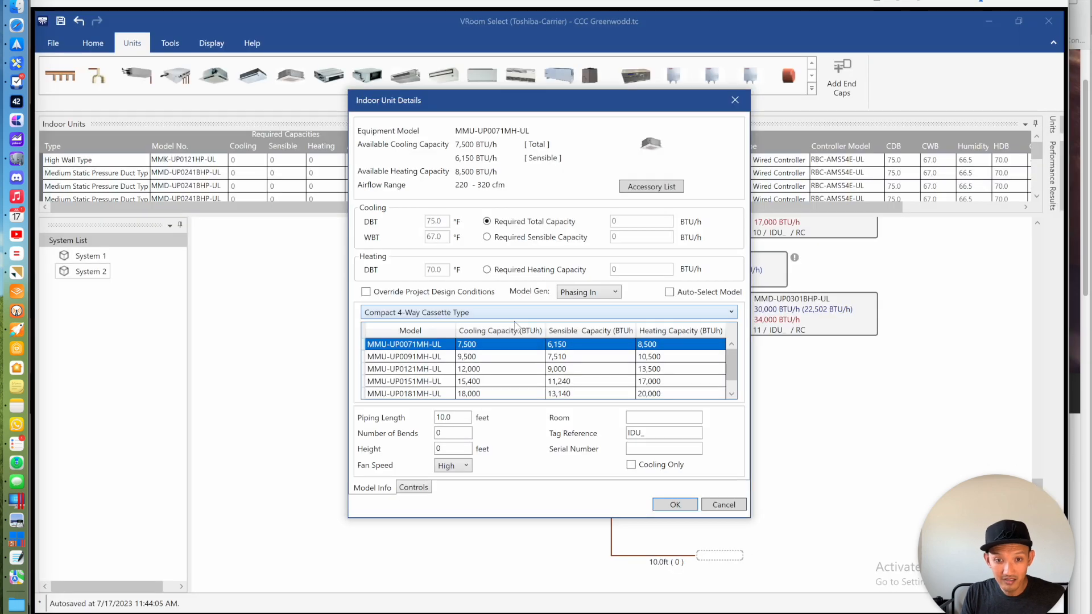
click(669, 504)
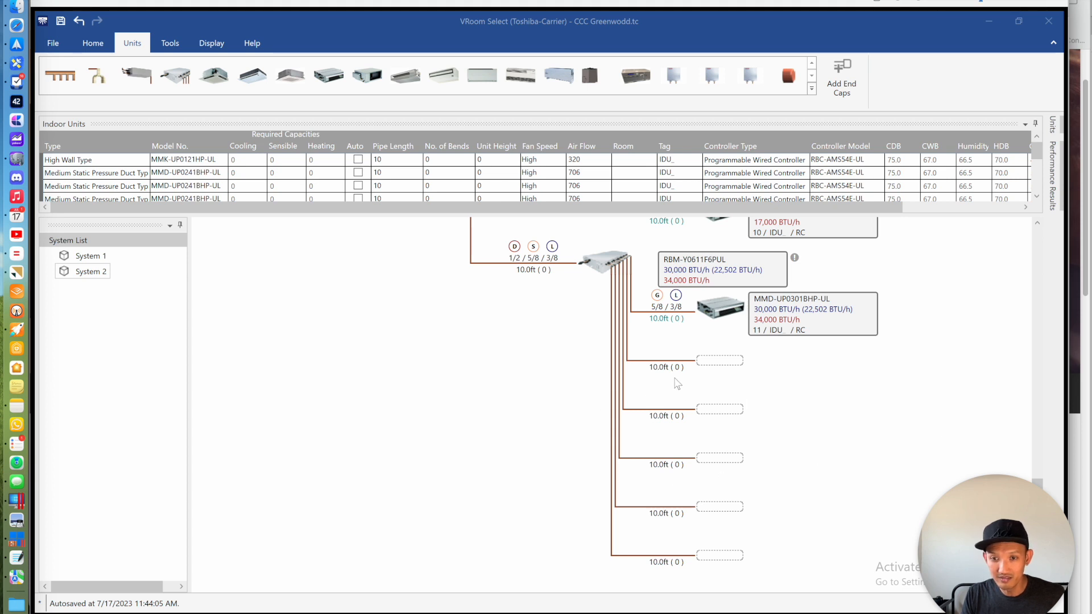
click(727, 375)
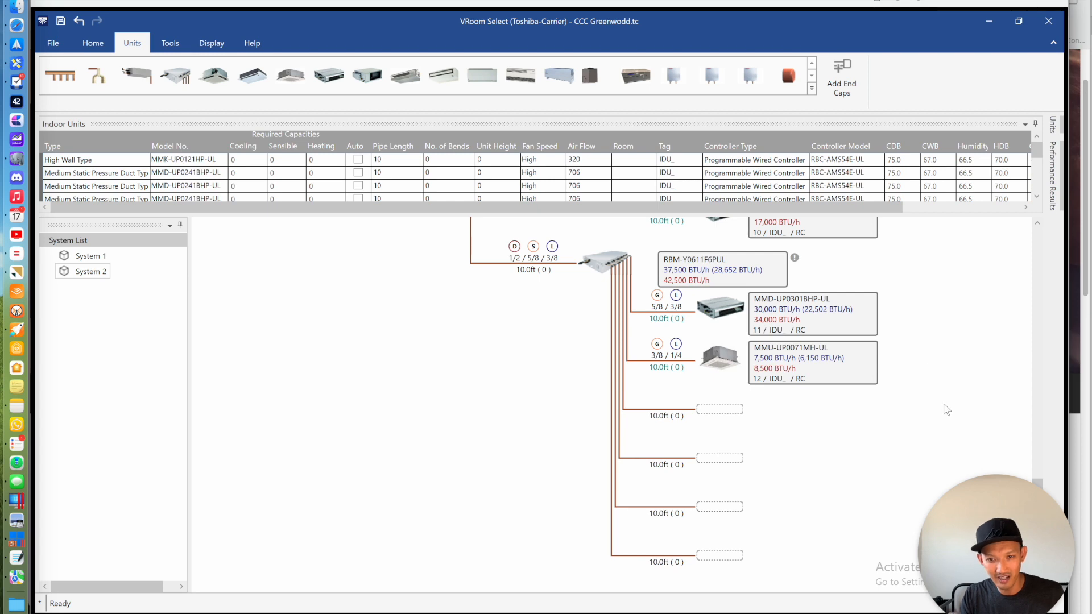
Check FC-C127 in the PDF schedule, place a Medium Static Pressure Duct unit on the selector's third port, and relist Phasing In models
key(super+Tab)
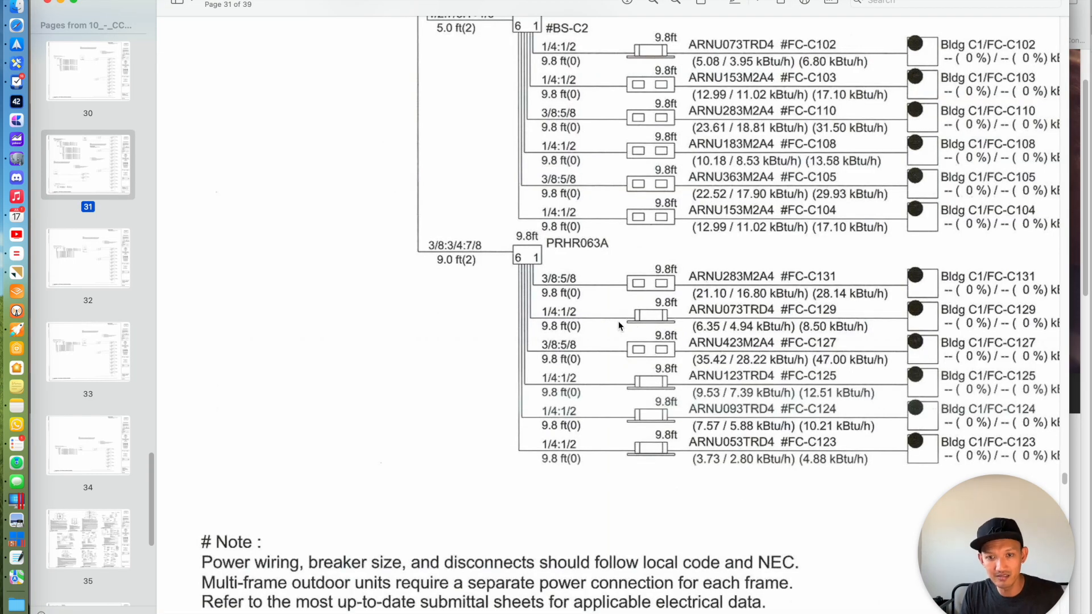
key(super+Tab)
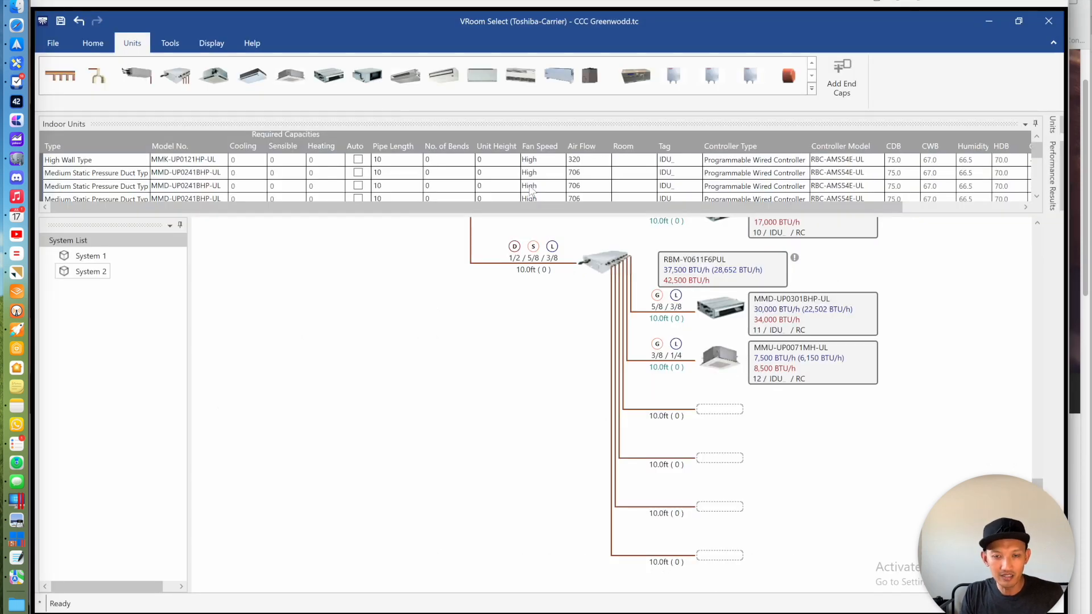
key(super+Tab)
key(super+Tab)
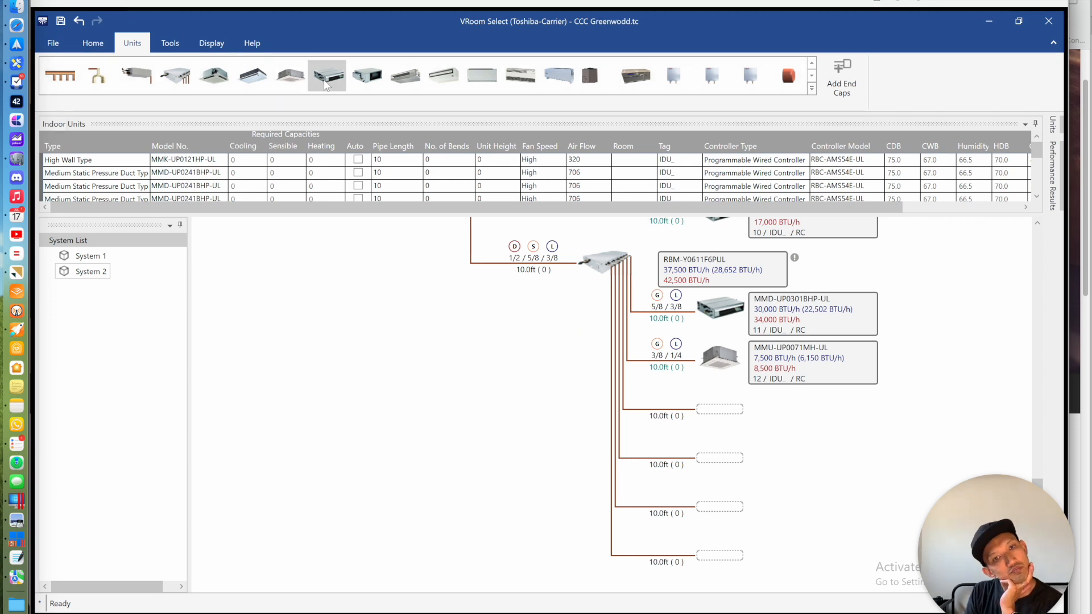
drag(325, 70, 729, 411)
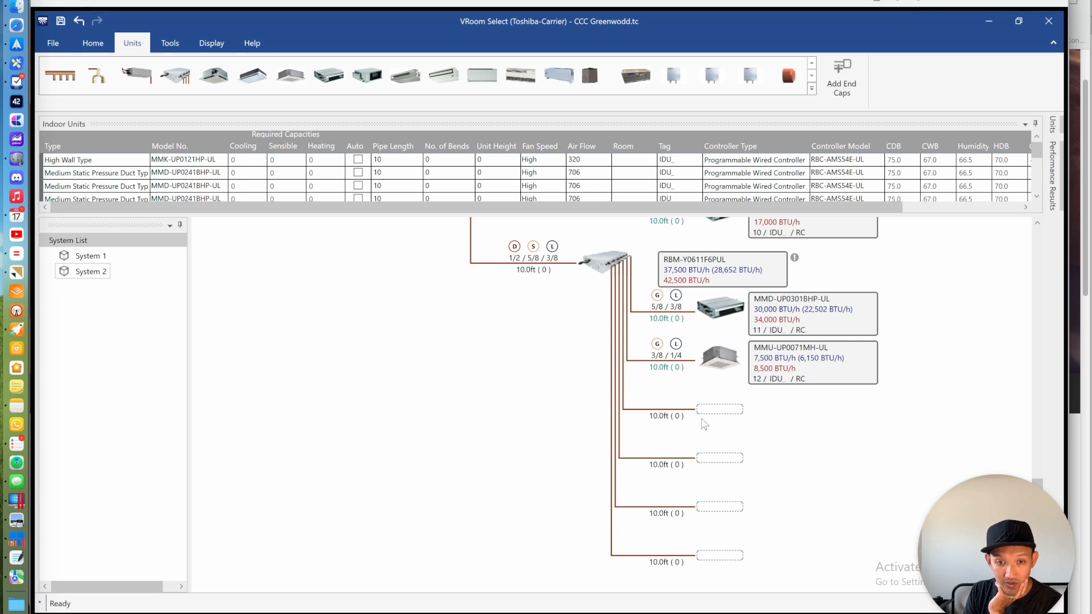
click(595, 292)
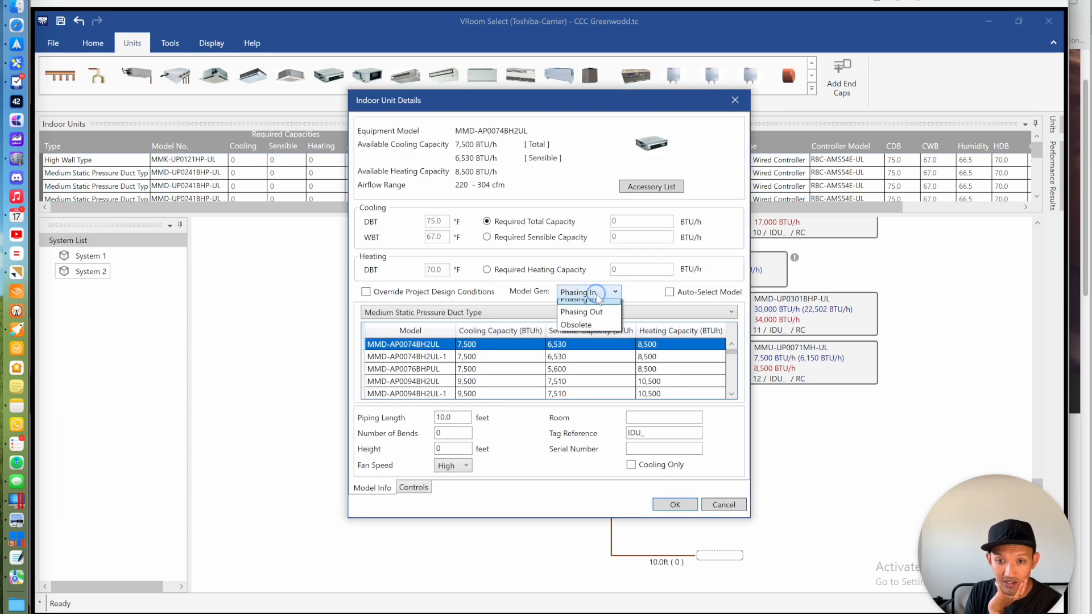
click(591, 315)
click(587, 294)
click(578, 305)
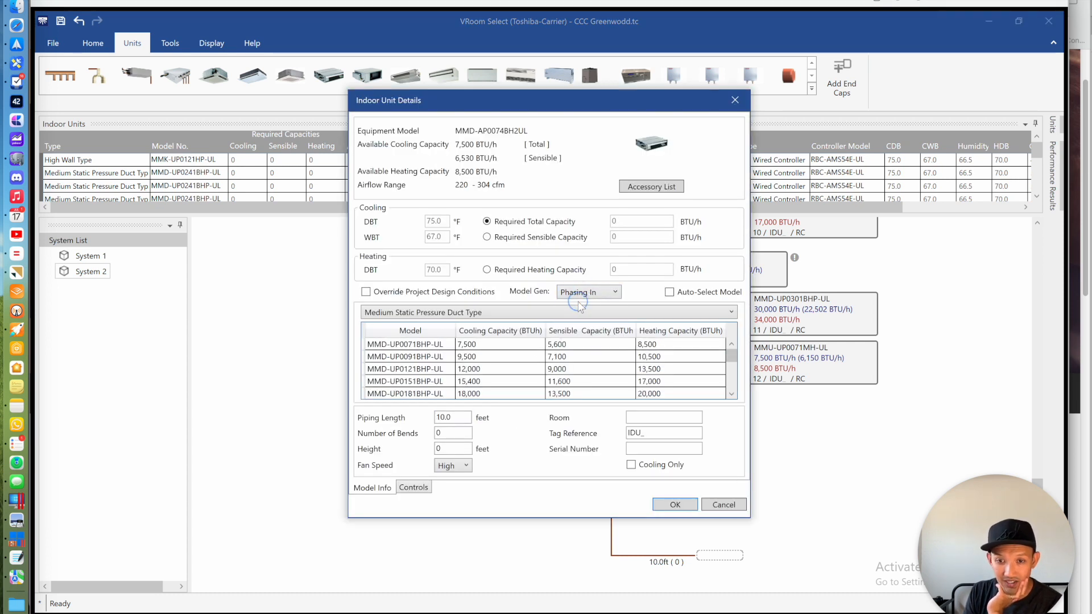
Choose model MMD-UP0421BHP-UL for the third port's duct unit and confirm its details
click(732, 379)
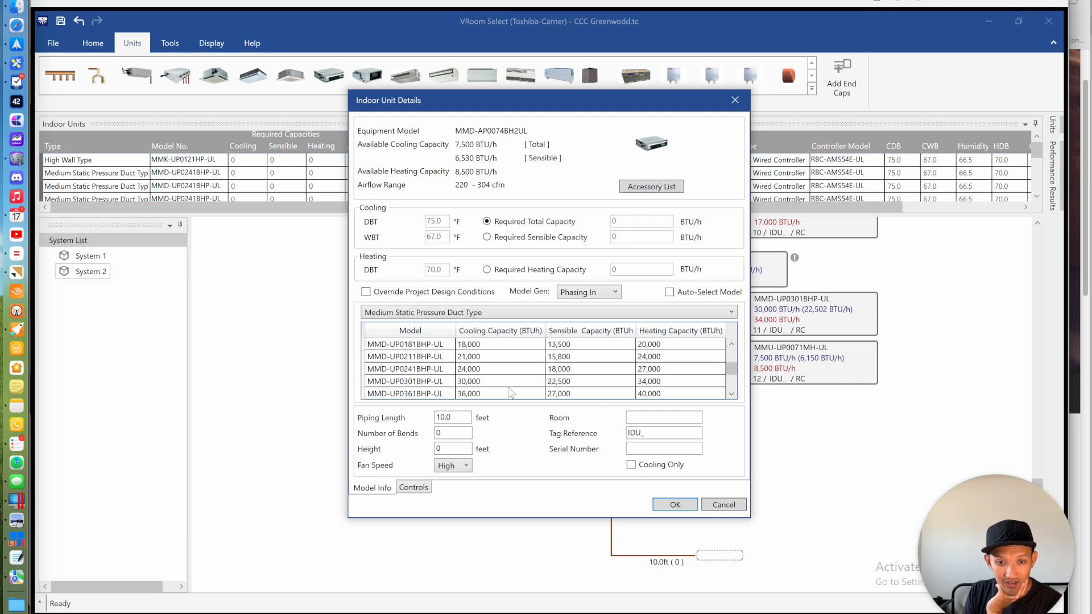
click(731, 389)
click(427, 359)
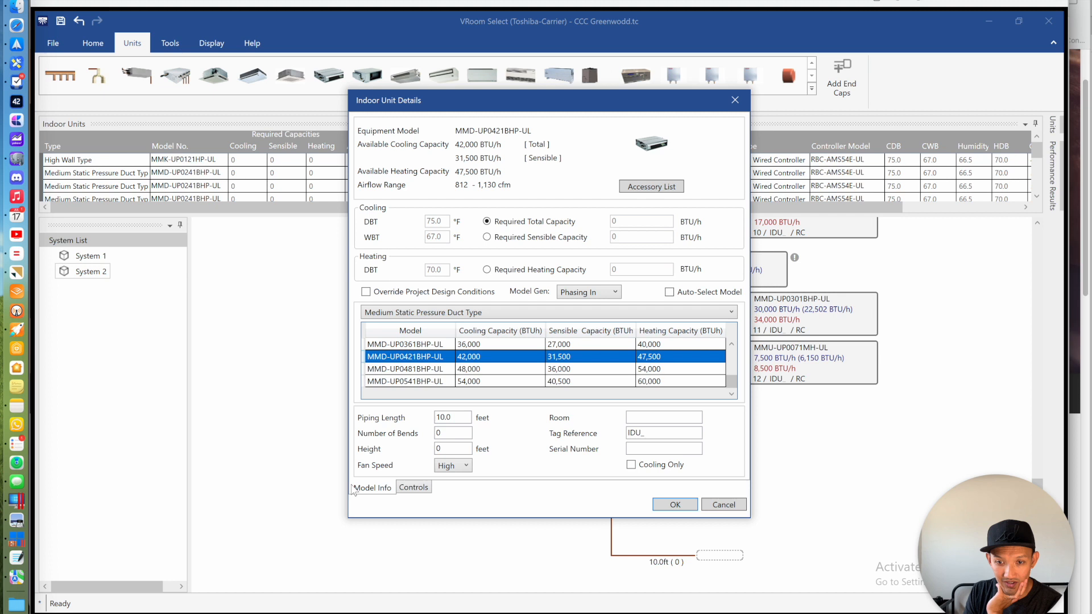
click(676, 505)
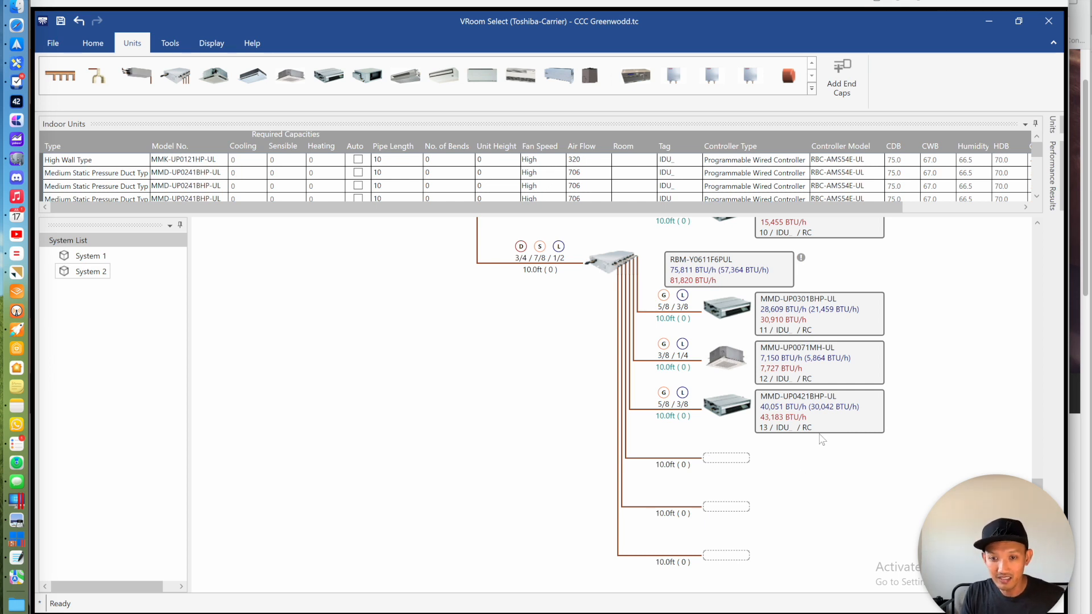
Match FC-C125 from the PDF schedule with a Compact 4-Way Cassette unit, Phasing In model MMU-UP0121MH-UL, on the selector's fourth port
key(super+Tab)
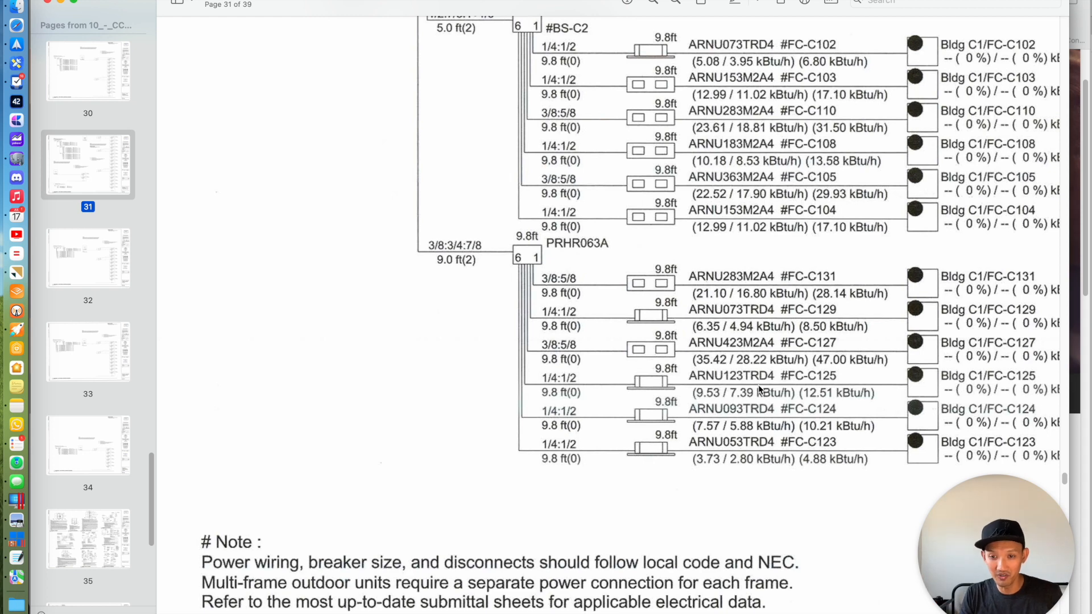
key(super+Tab)
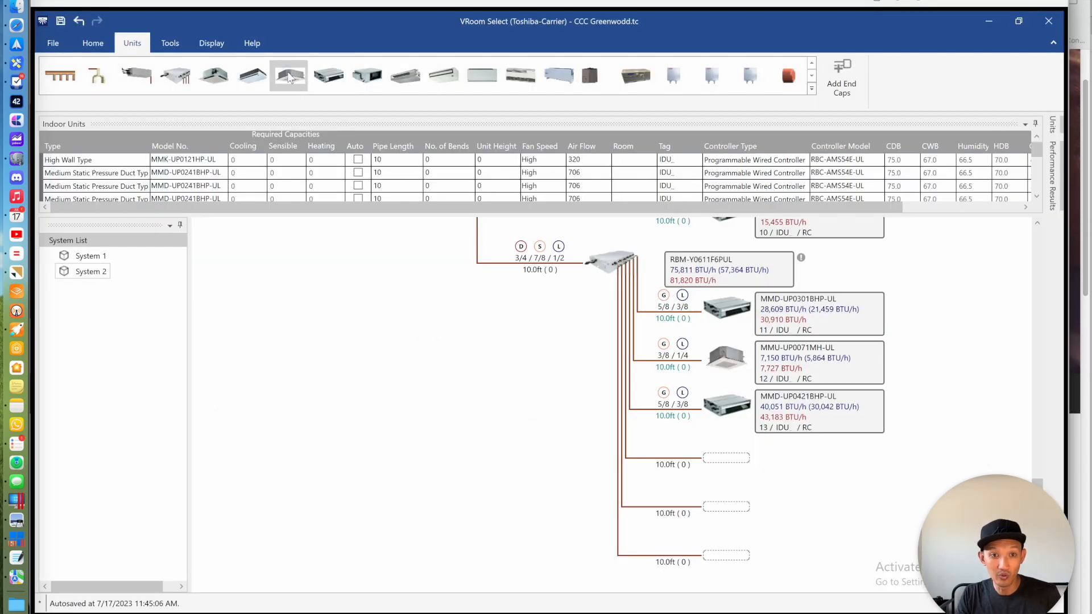
double_click(701, 458)
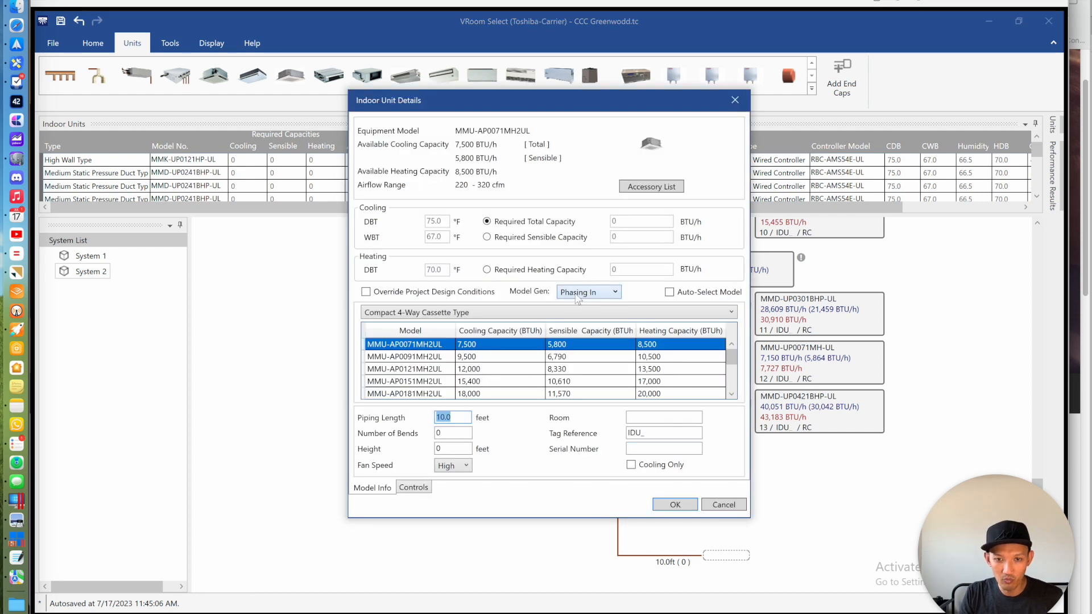
click(578, 294)
click(580, 316)
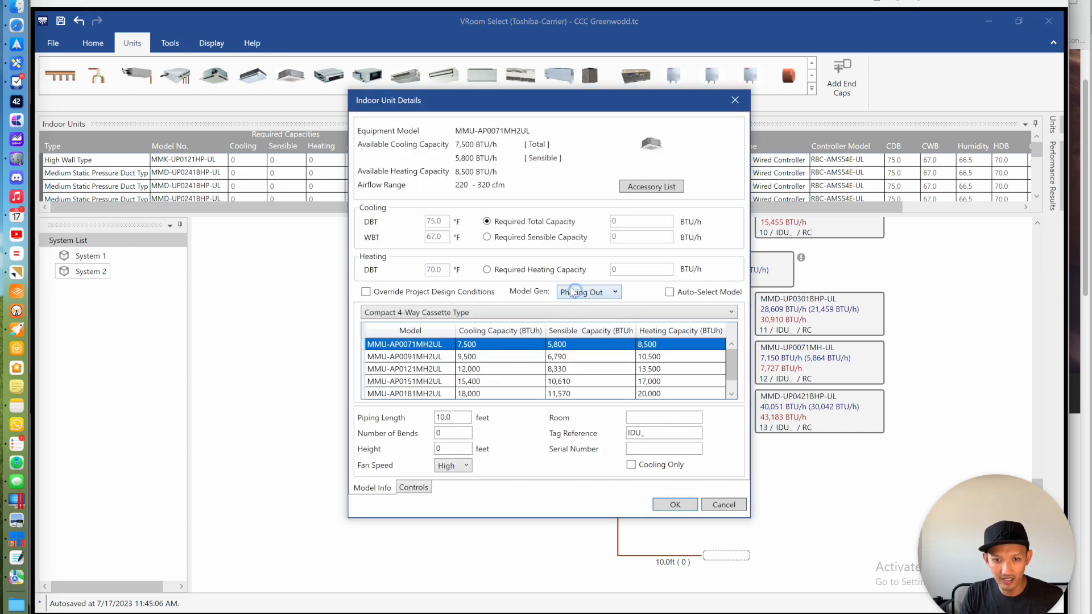
click(578, 294)
click(575, 305)
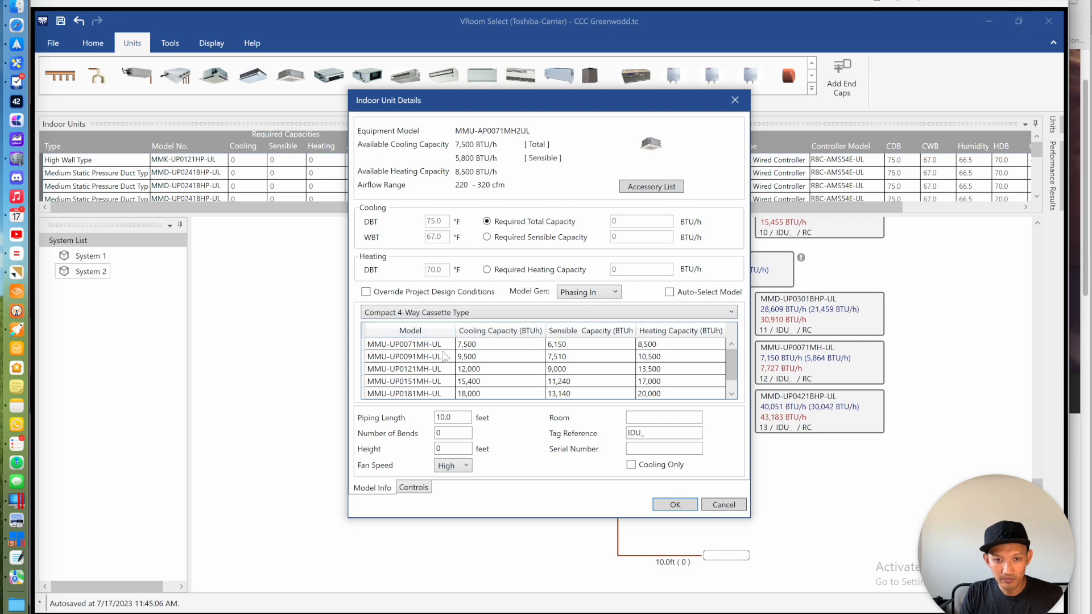
click(420, 370)
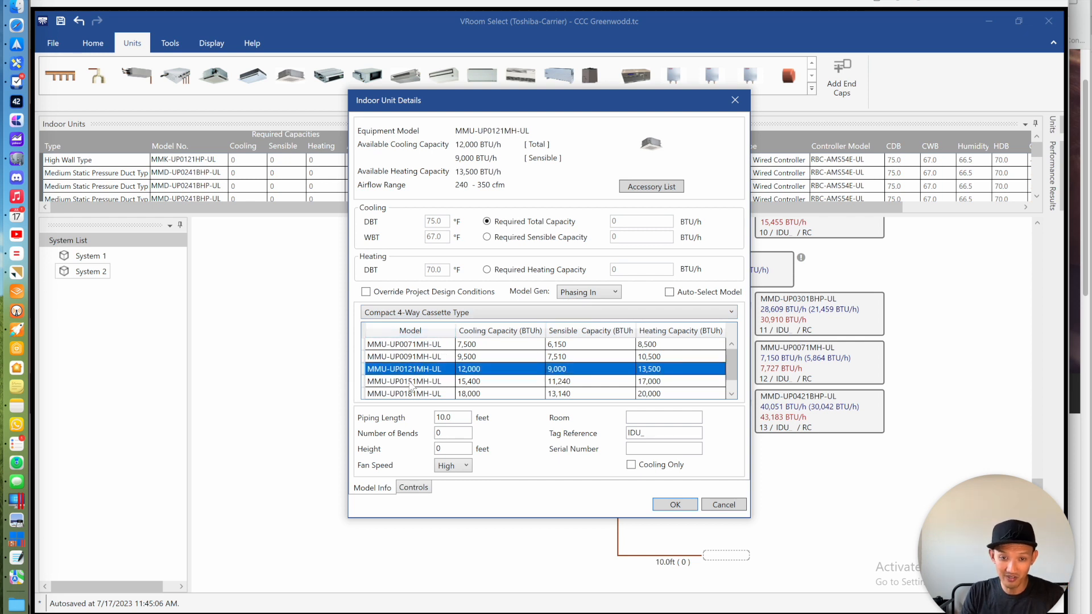
click(676, 506)
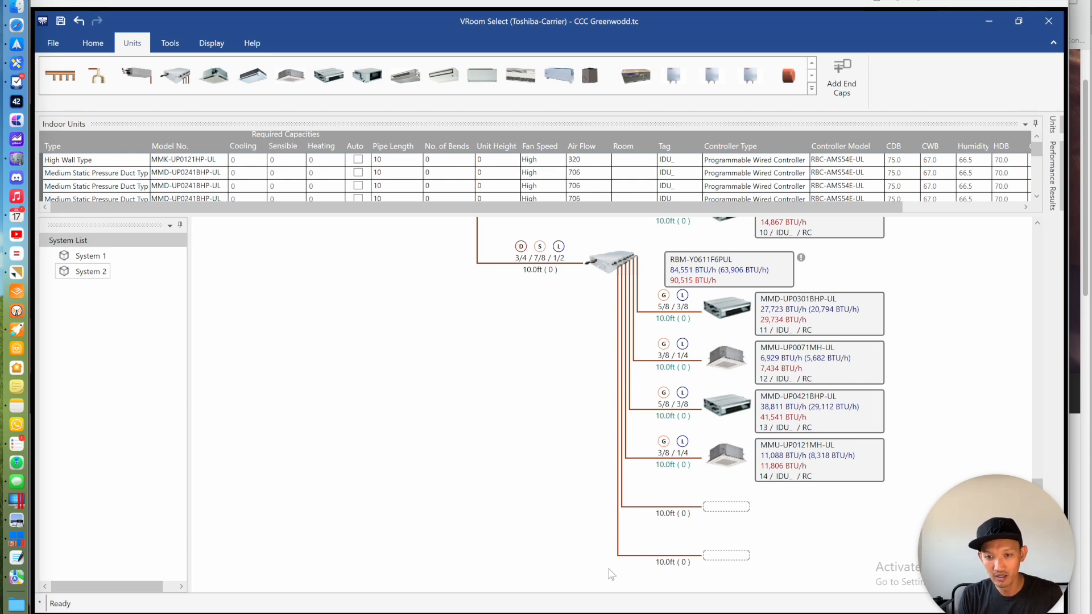
Check the PDF schedule, place a Medium Static Pressure Duct unit on the selector's fifth port, and relist Phasing In models
key(super+Tab)
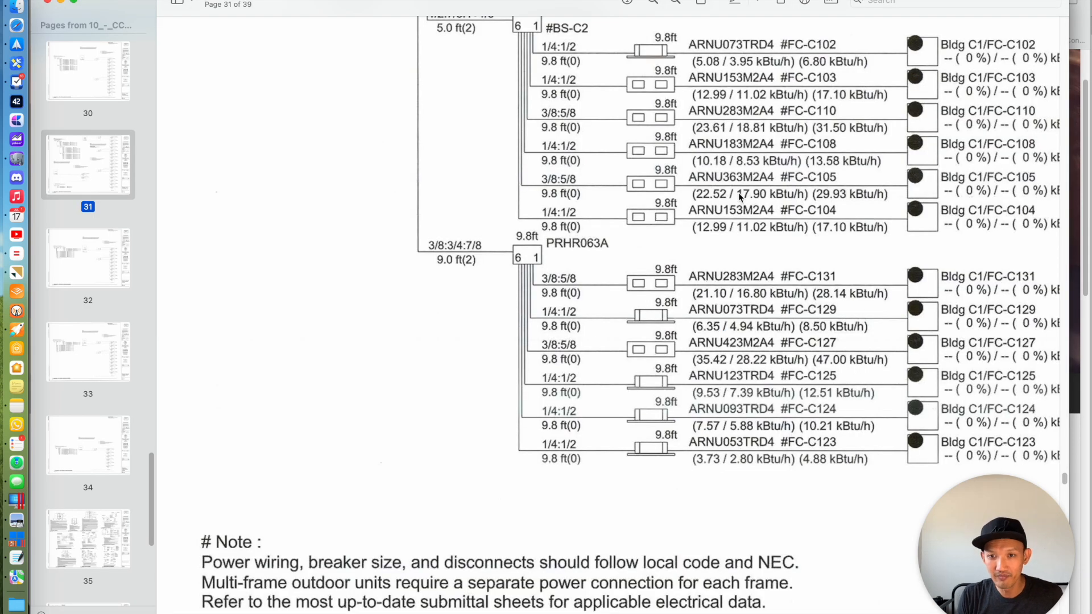
key(super+Tab)
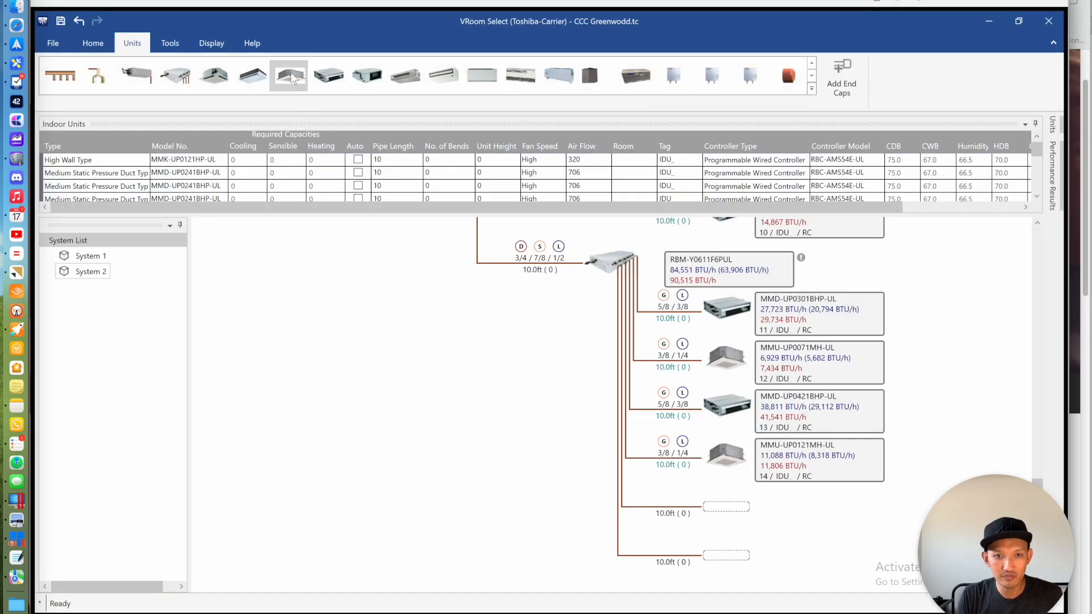
double_click(732, 510)
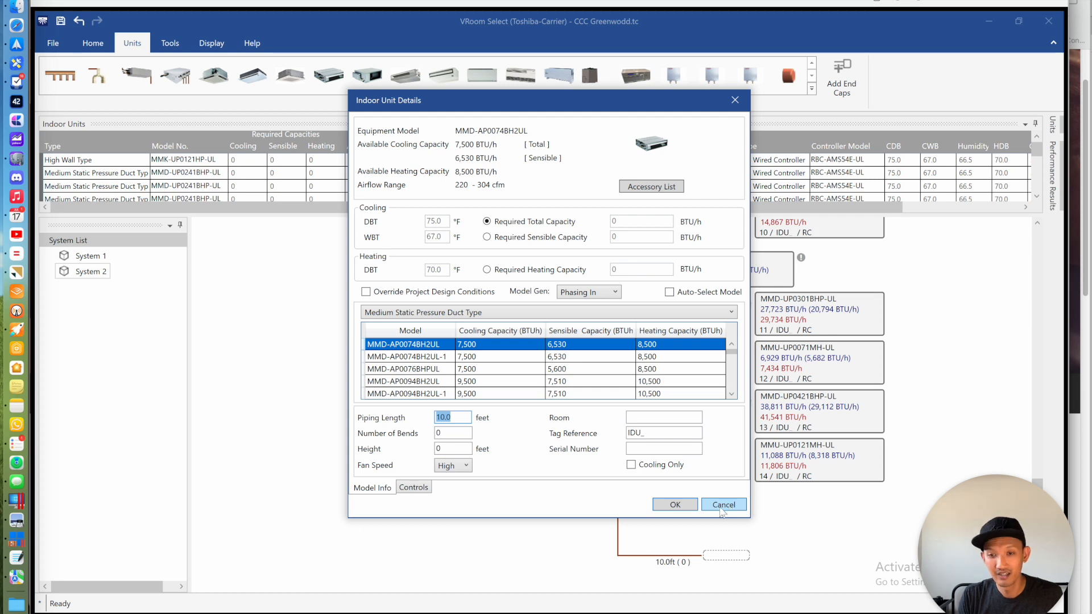
click(523, 313)
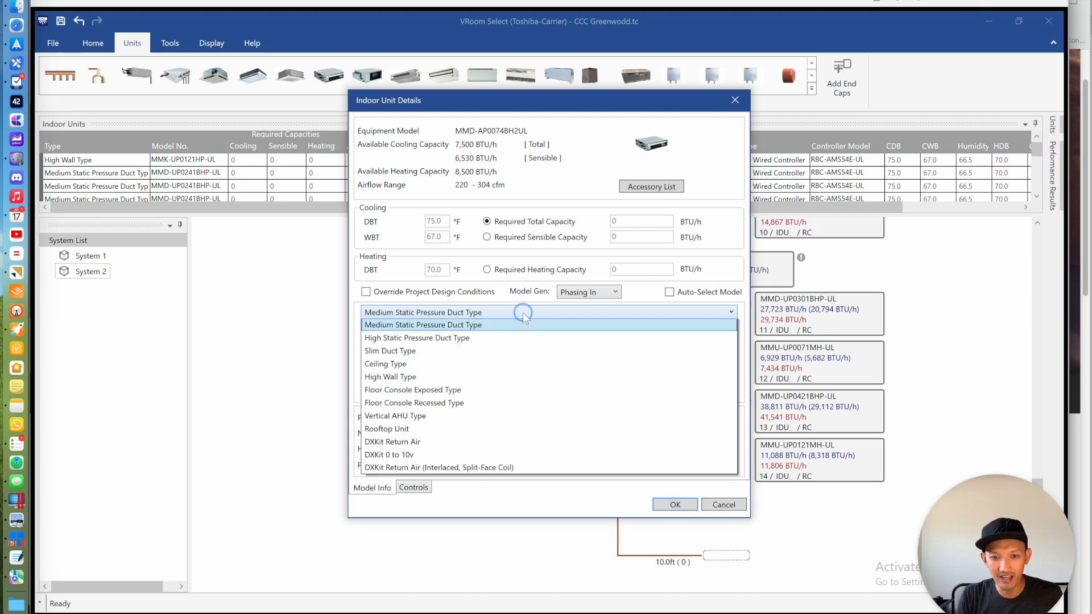
click(508, 316)
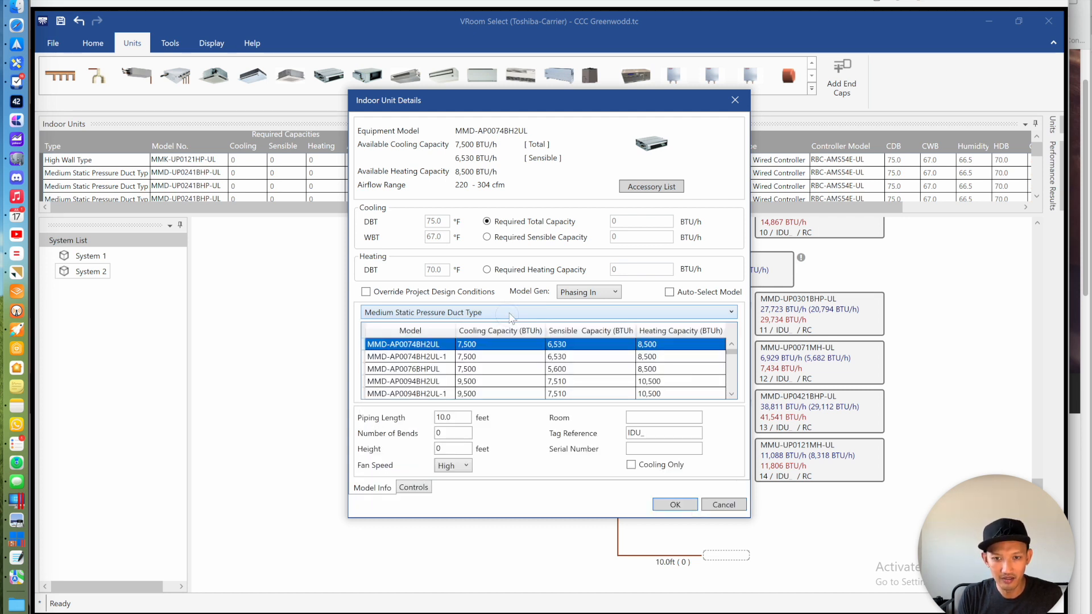
click(591, 292)
click(602, 320)
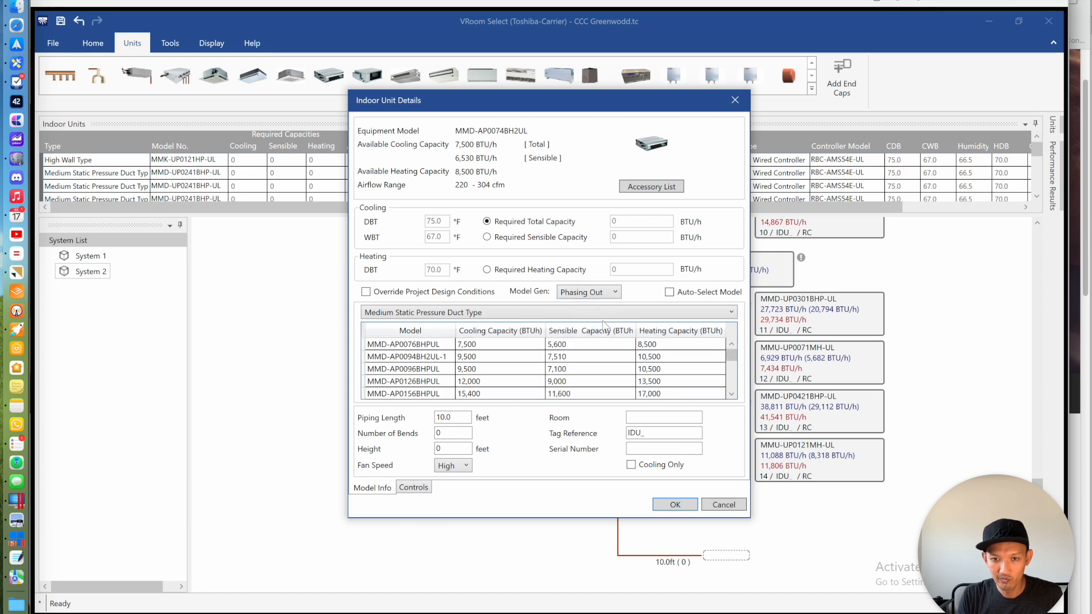
click(588, 293)
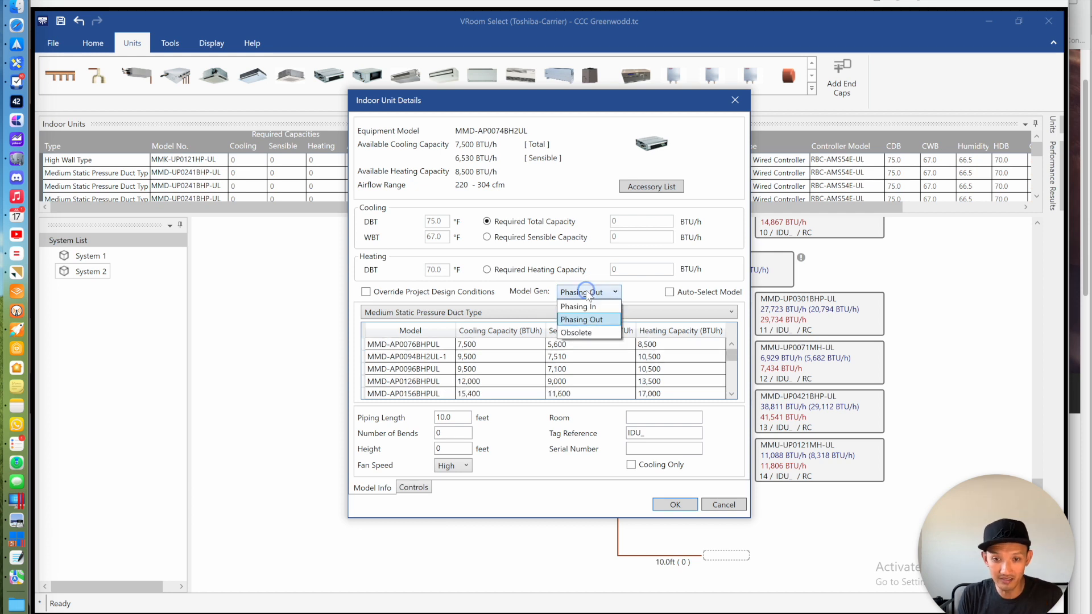
click(586, 306)
Choose model MMD-UP0361BHP-UL for the fifth port's duct unit and confirm its details
click(732, 382)
click(421, 394)
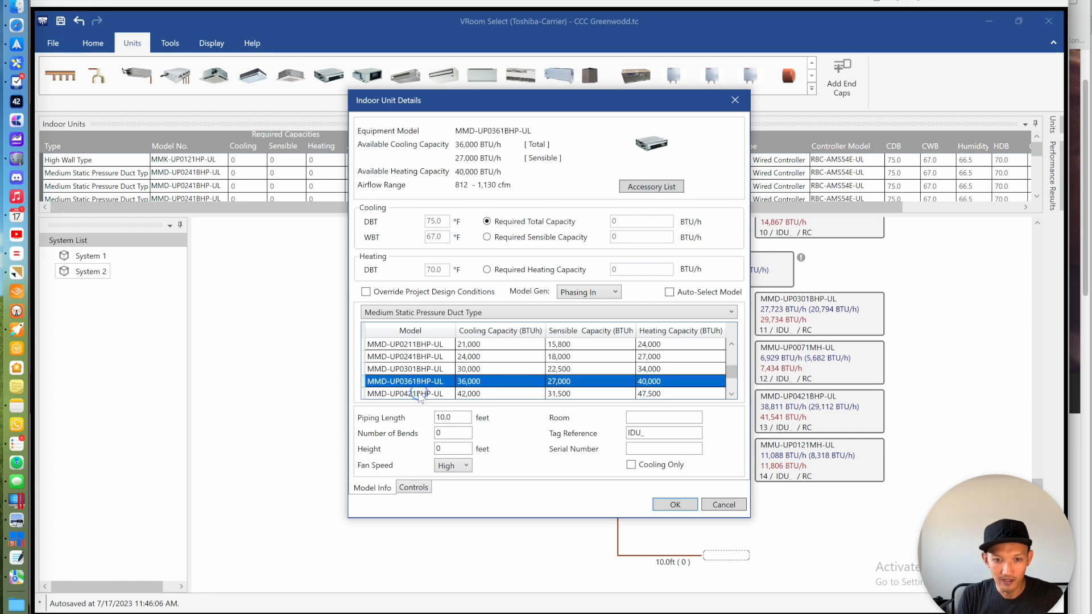
click(675, 505)
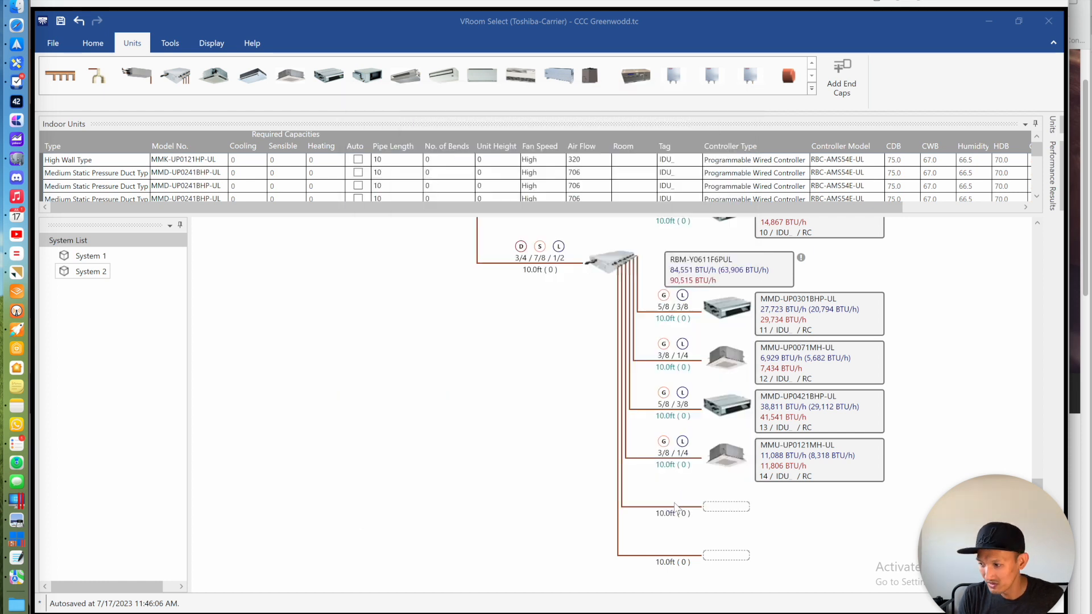
Check the PDF schedule again and place a Medium Static Pressure Duct unit on the selector's sixth port
key(super+Tab)
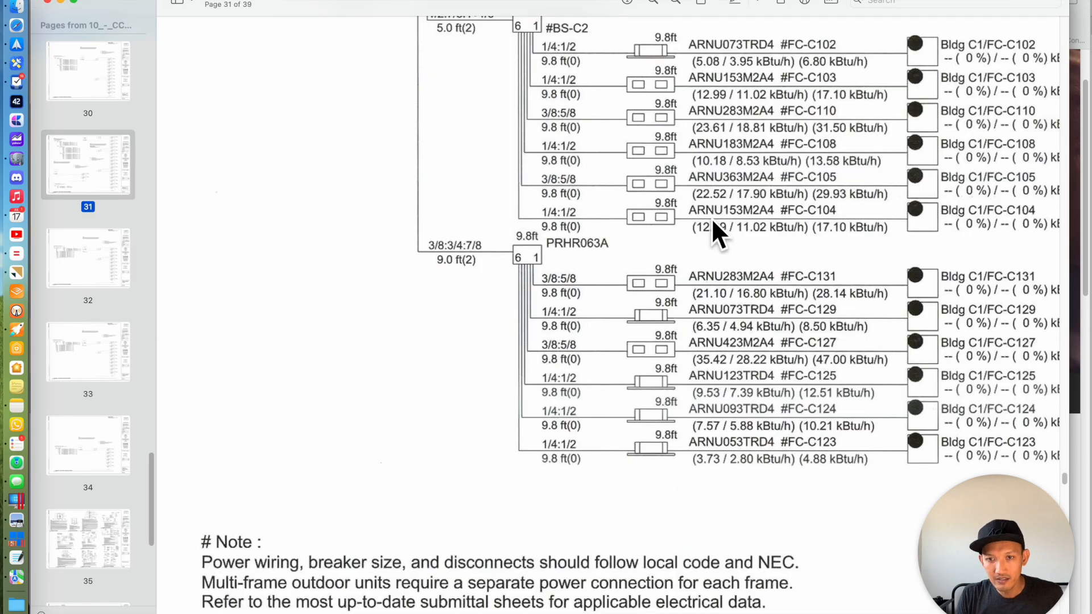
key(super+Tab)
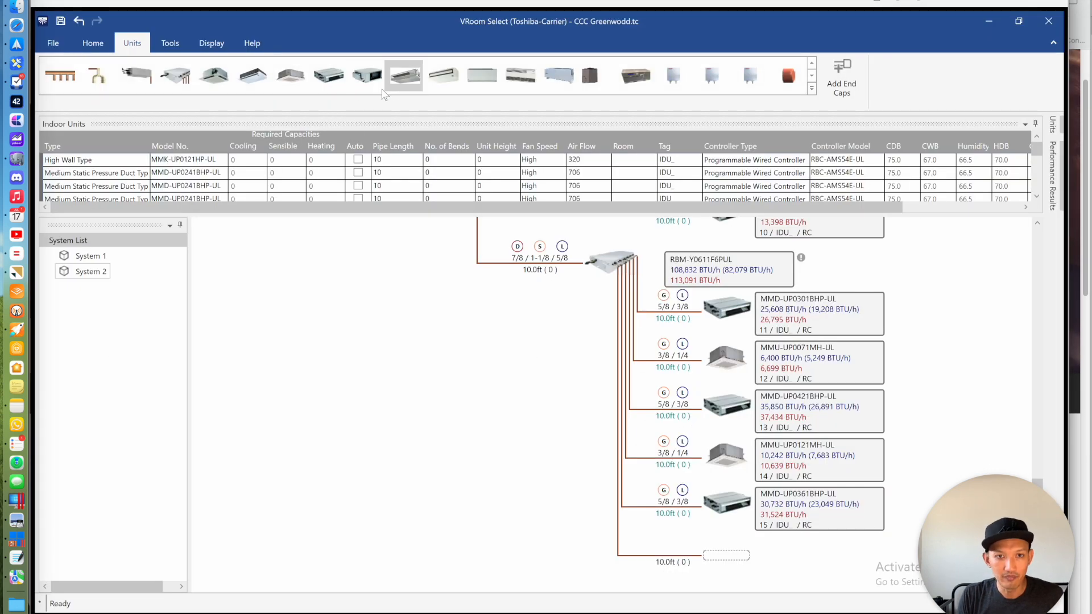
click(331, 80)
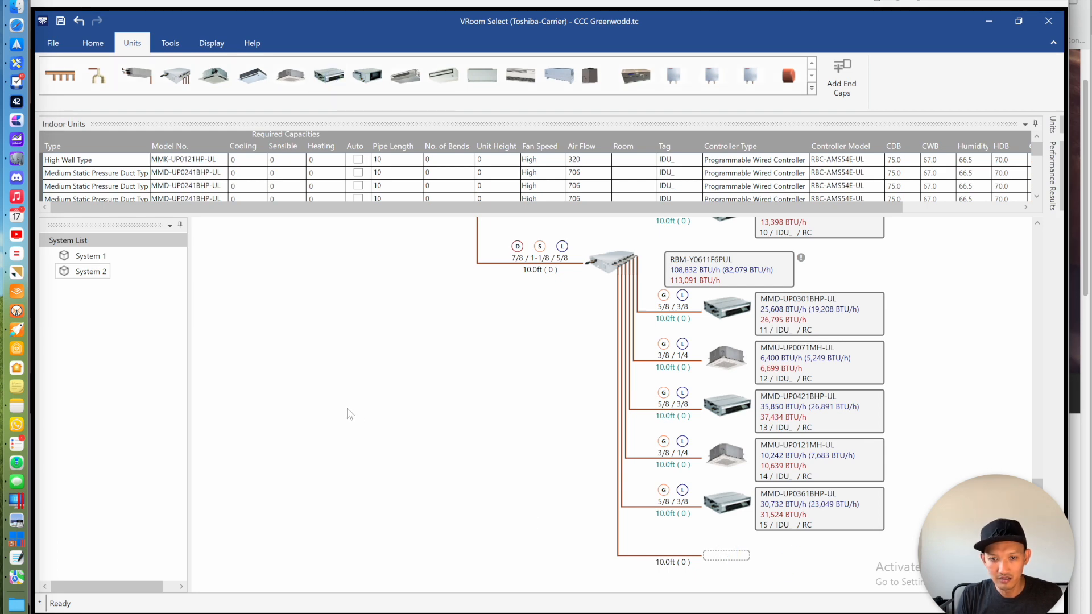
Review the indoor units listed under the second PRHR063A box in the PDF schedule
key(super+Tab)
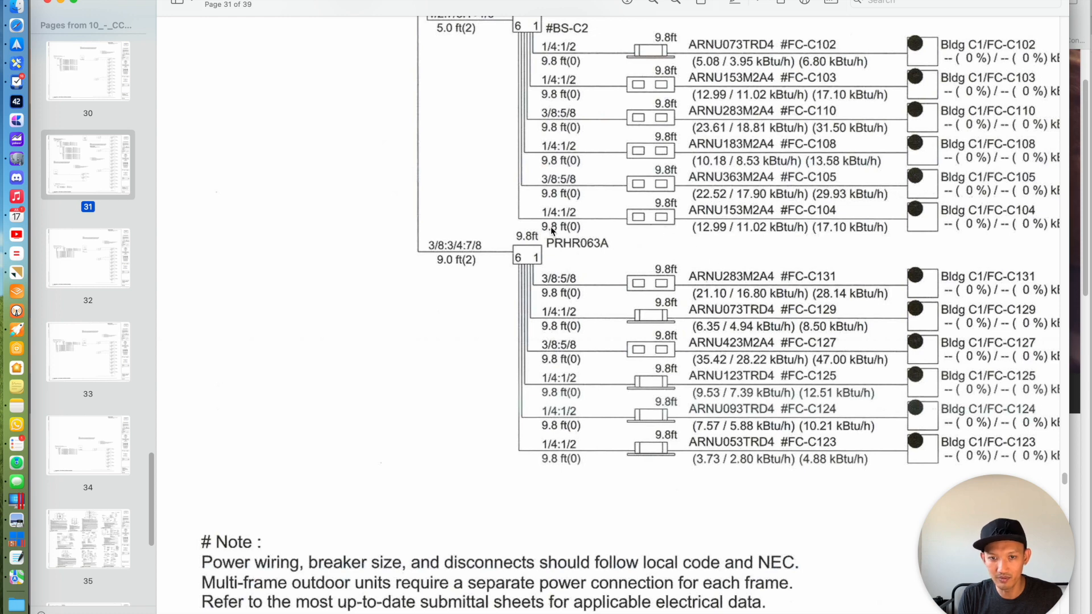
key(super+Tab)
key(super+Tab)
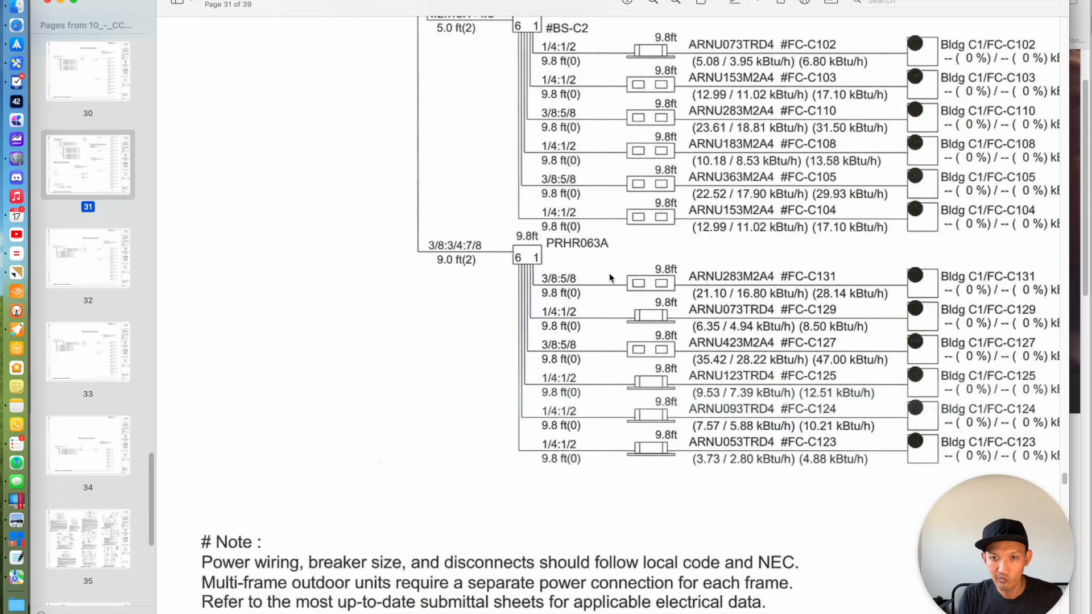
scroll(607, 273, up, 5)
scroll(608, 273, down, 6)
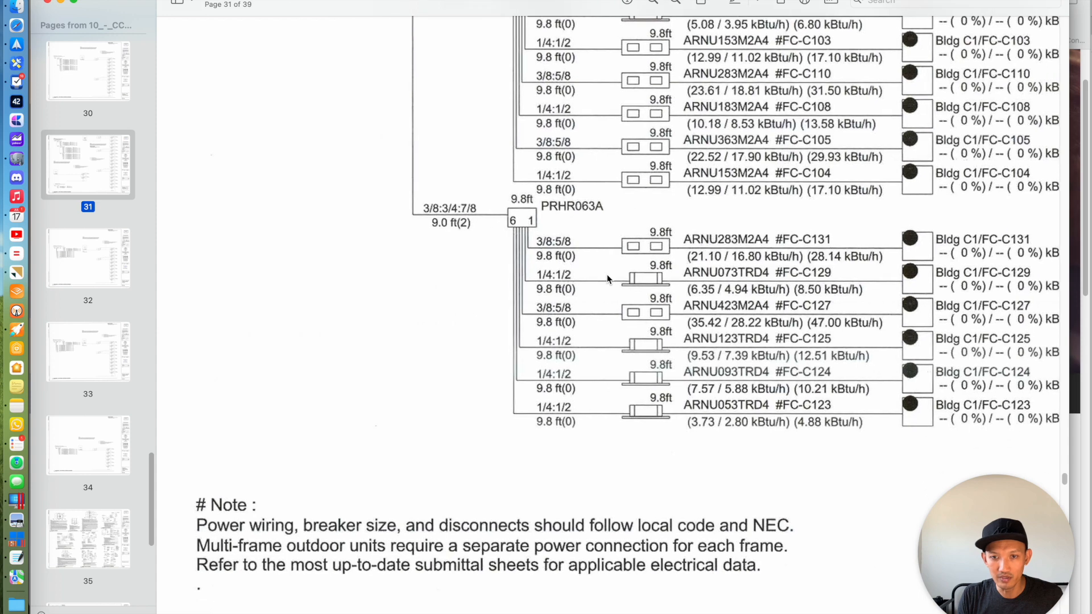
scroll(606, 274, down, 3)
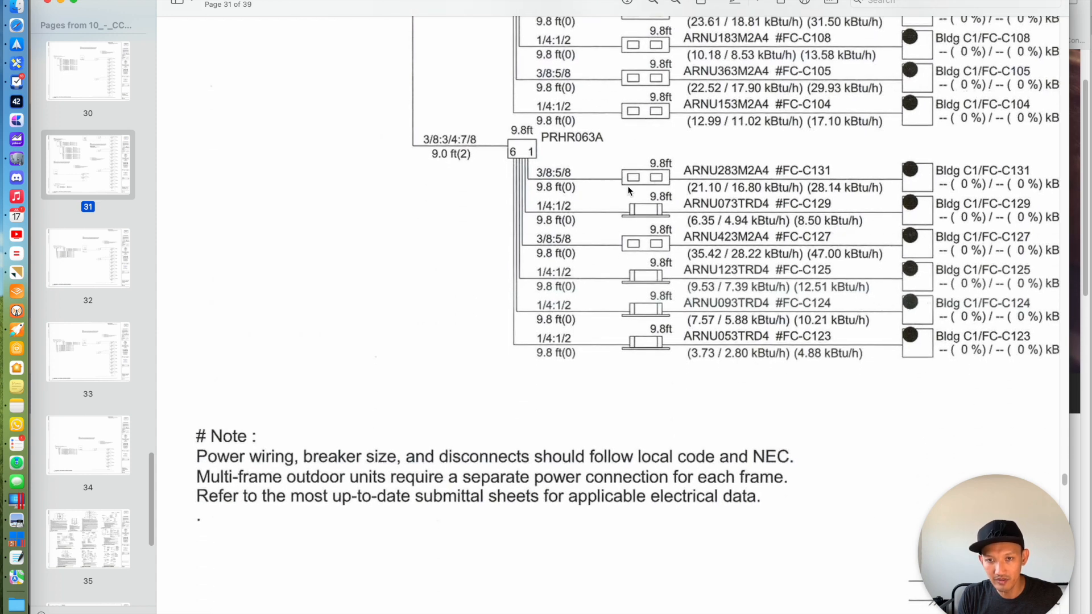
scroll(622, 185, down, 2)
Check the PDF schedule and set the sixth port's unit to Compact 4-Way Cassette Type, model MMU-UP0071MH-UL, accepting the details
key(super+Tab)
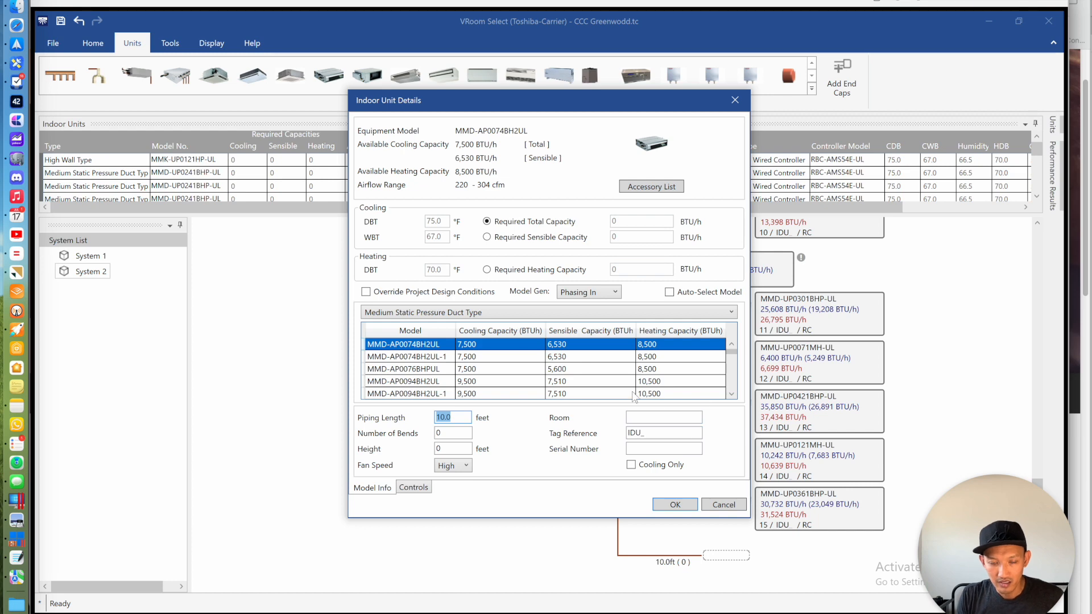
key(super+Tab)
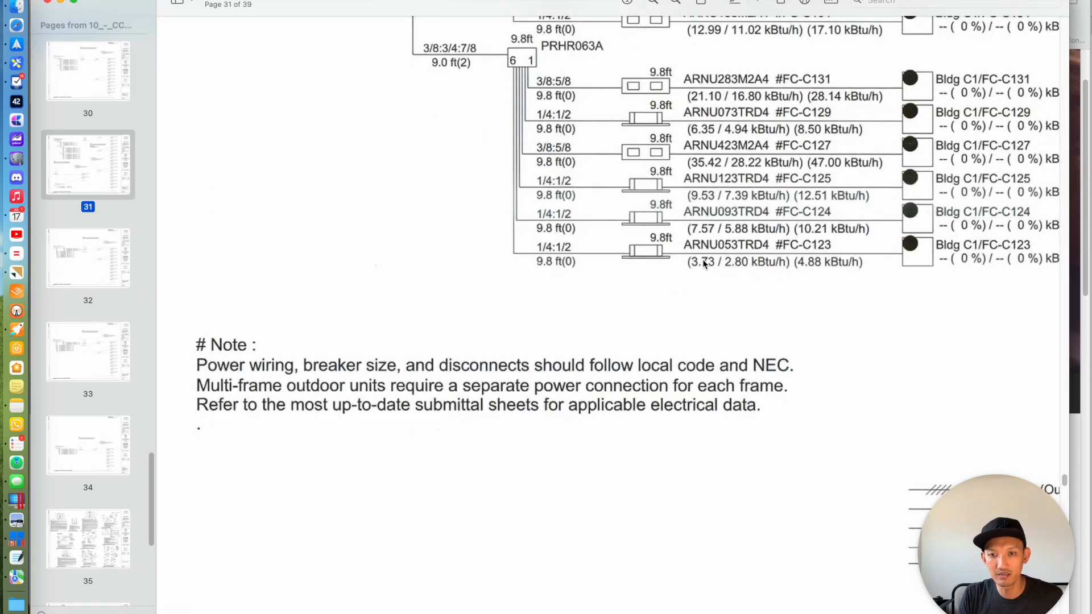
key(super+Tab)
click(500, 314)
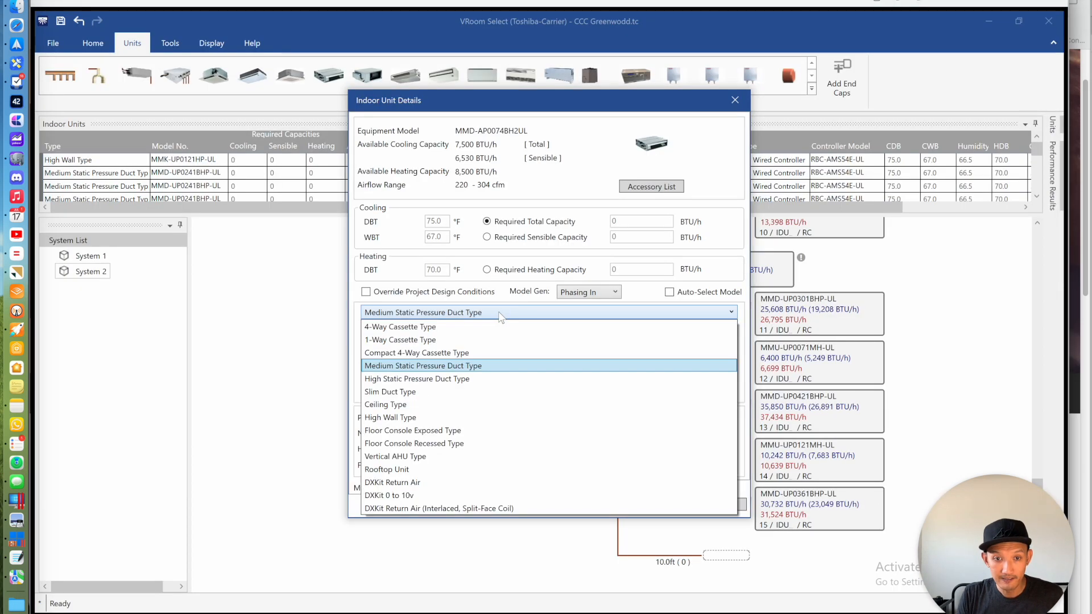
click(447, 354)
key(super+Tab)
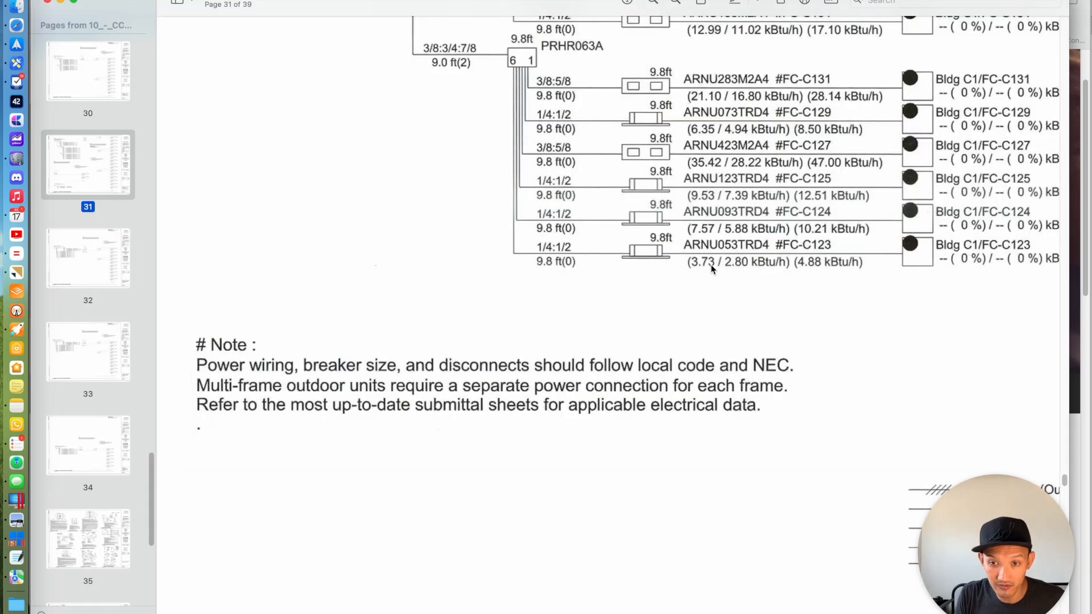
key(super+Tab)
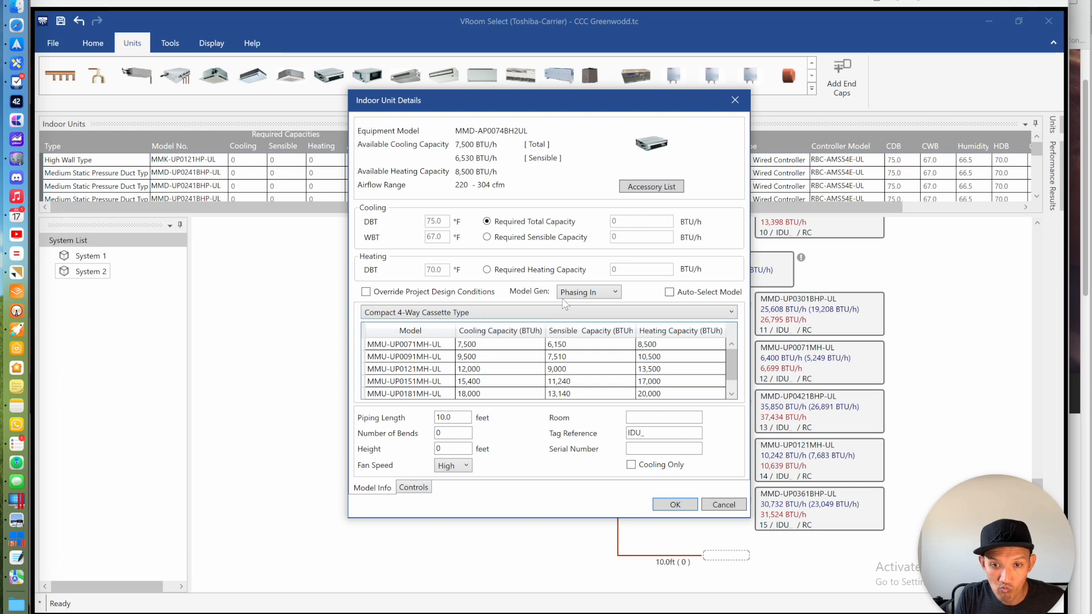
click(447, 349)
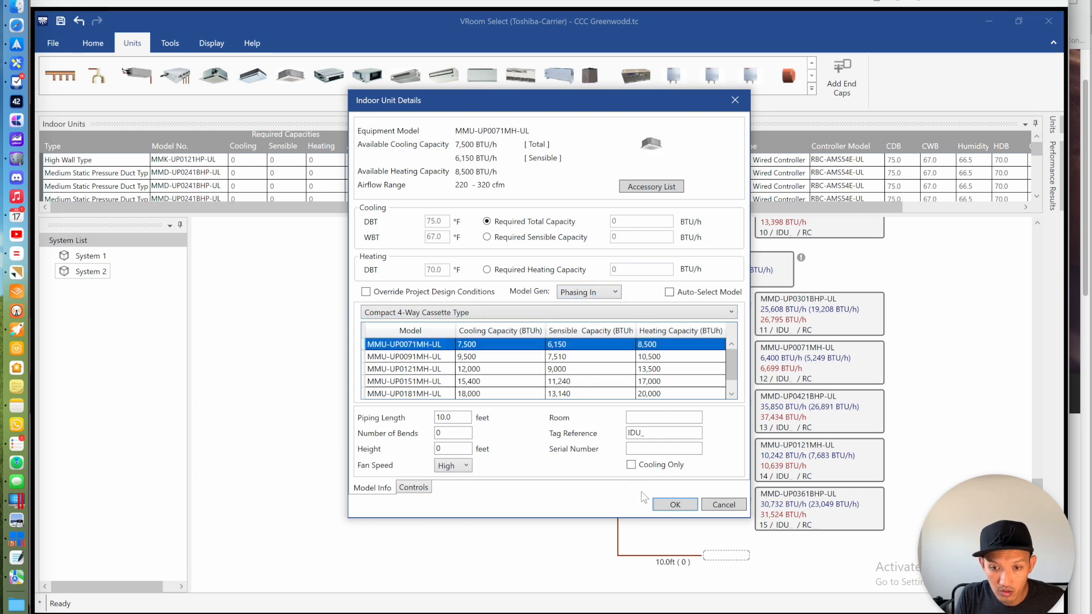
click(657, 504)
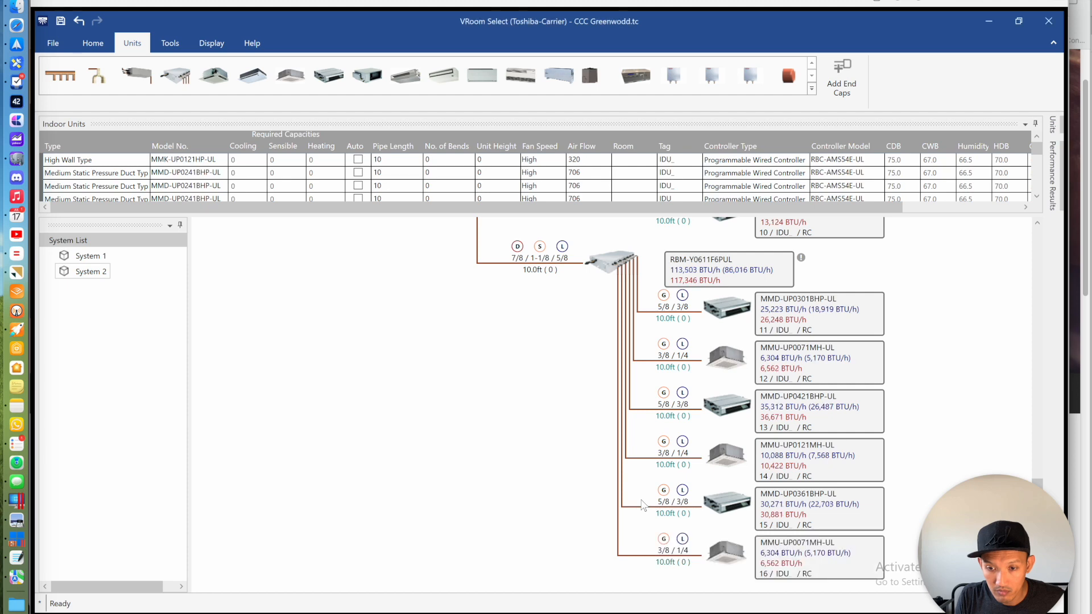
Compare the selector's indoor units with the PDF schedule and change the fifth port's unit to Compact 4-Way Cassette Type
key(super+Tab)
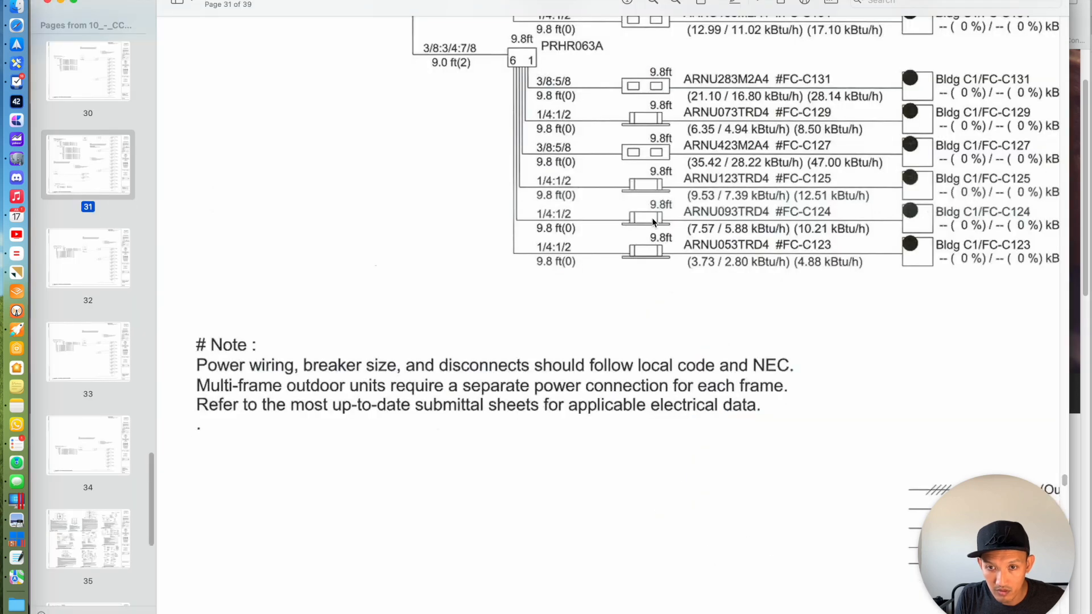
key(super+Tab)
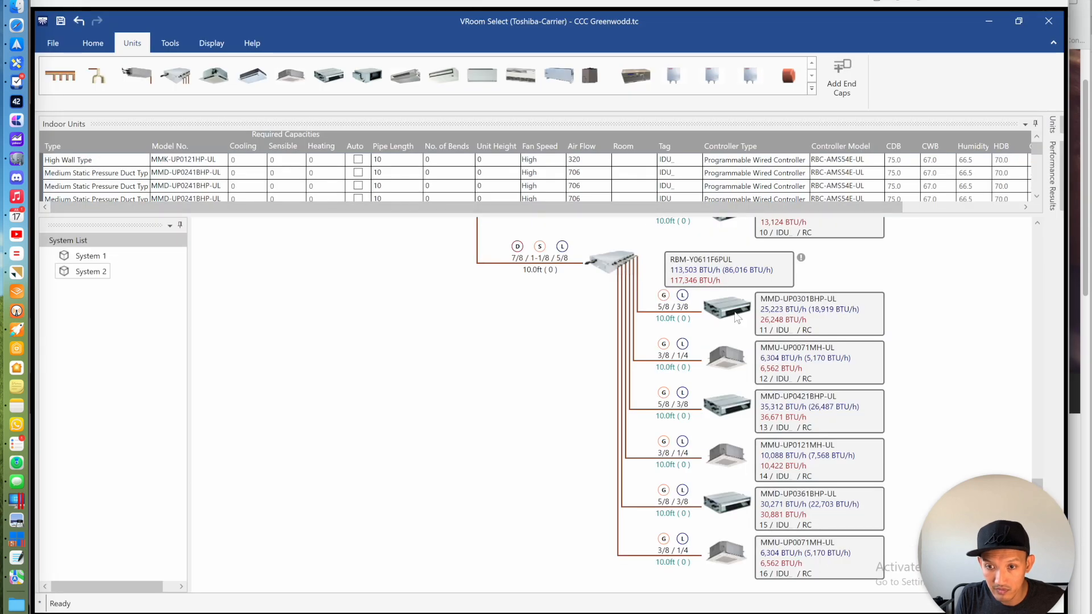
key(super+Tab)
key(super+Tab)
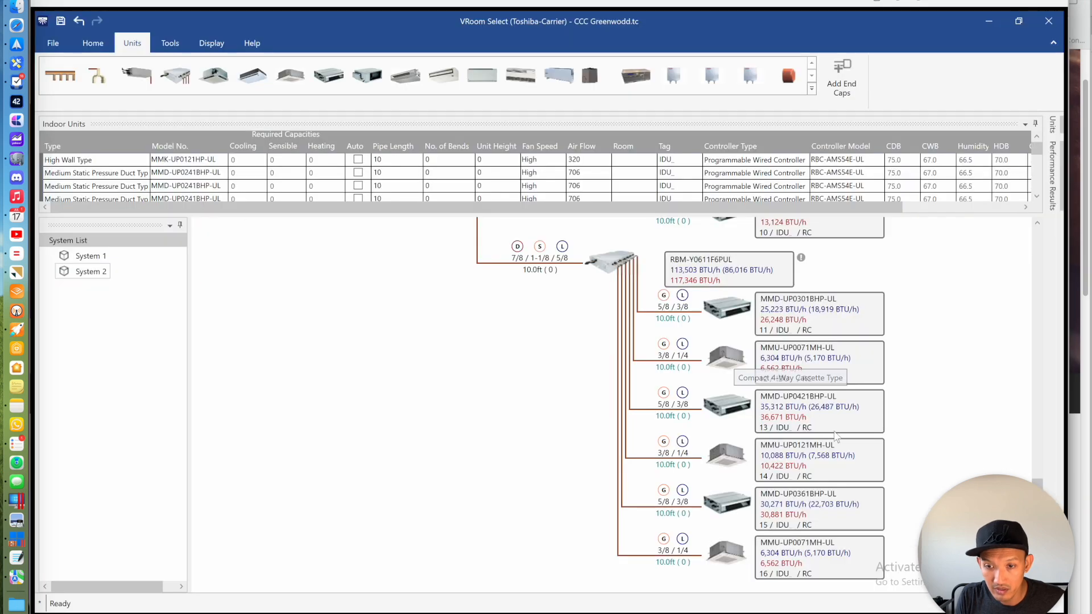
key(super+Tab)
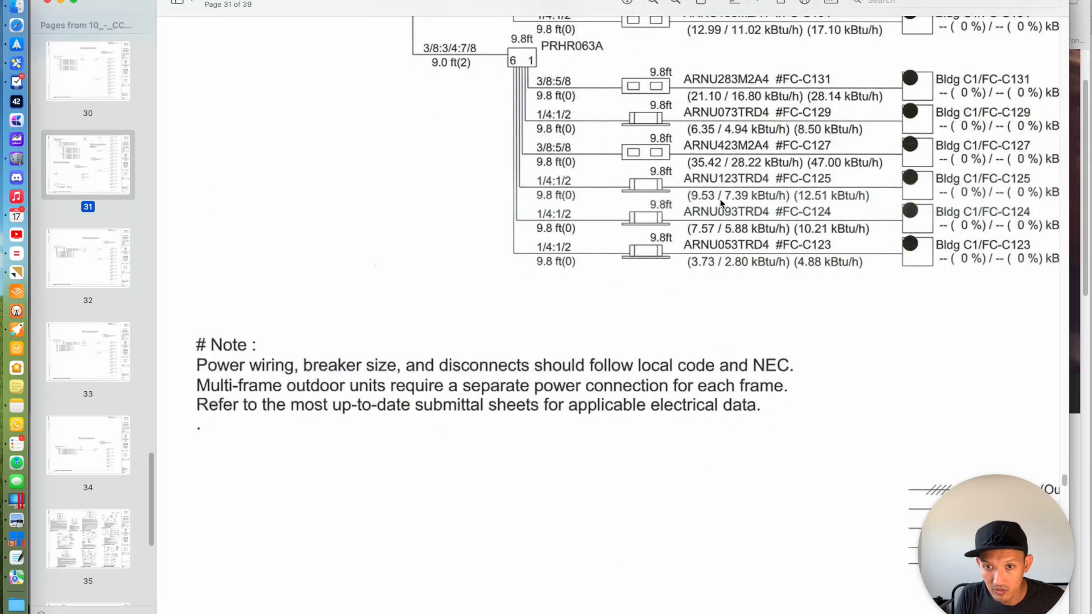
key(super+Tab)
click(720, 506)
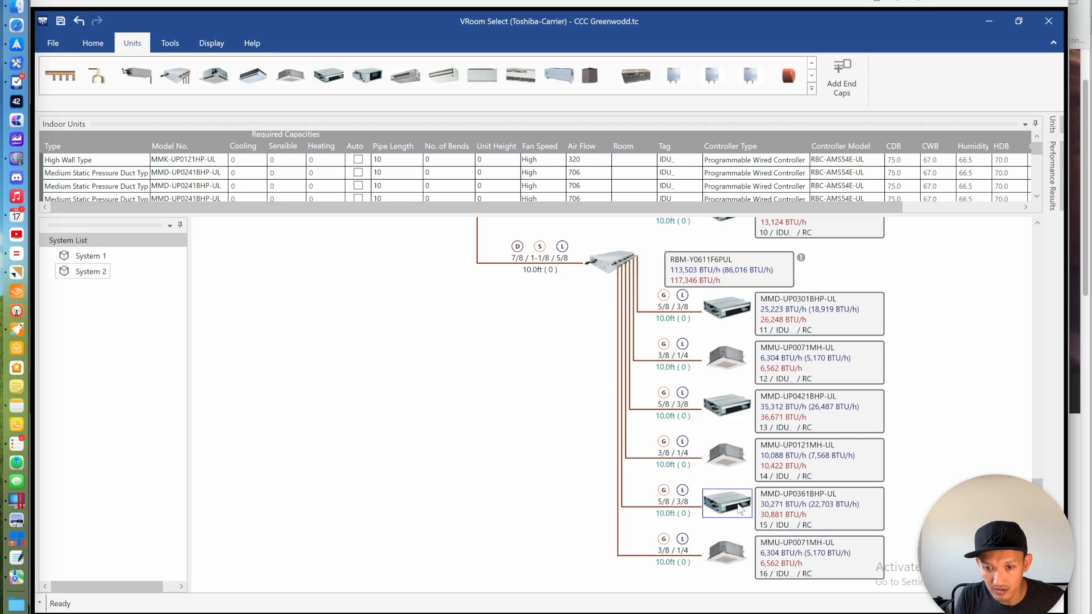
double_click(719, 506)
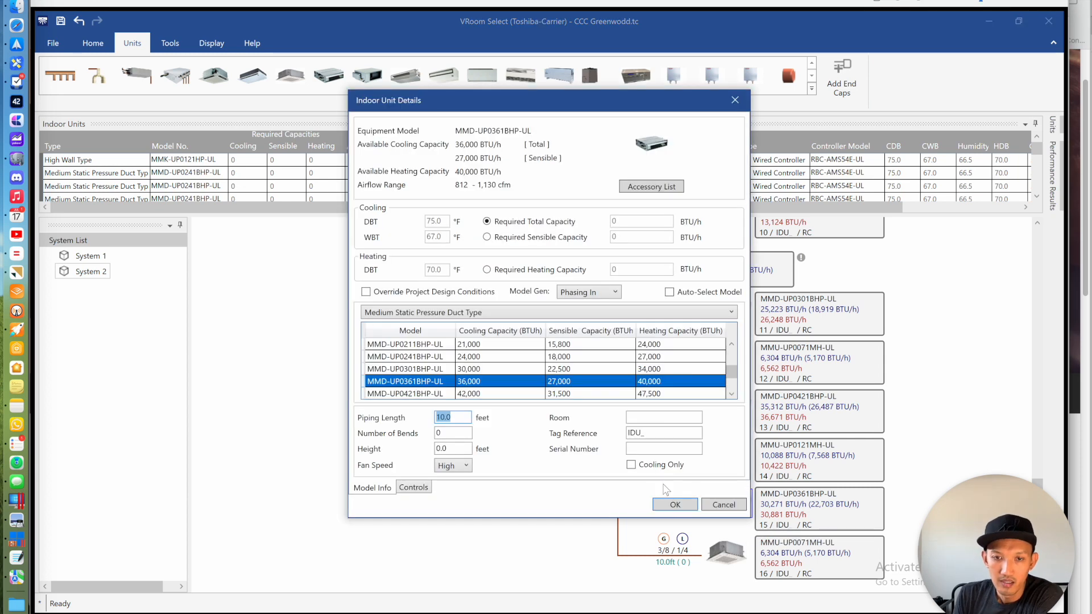
click(422, 313)
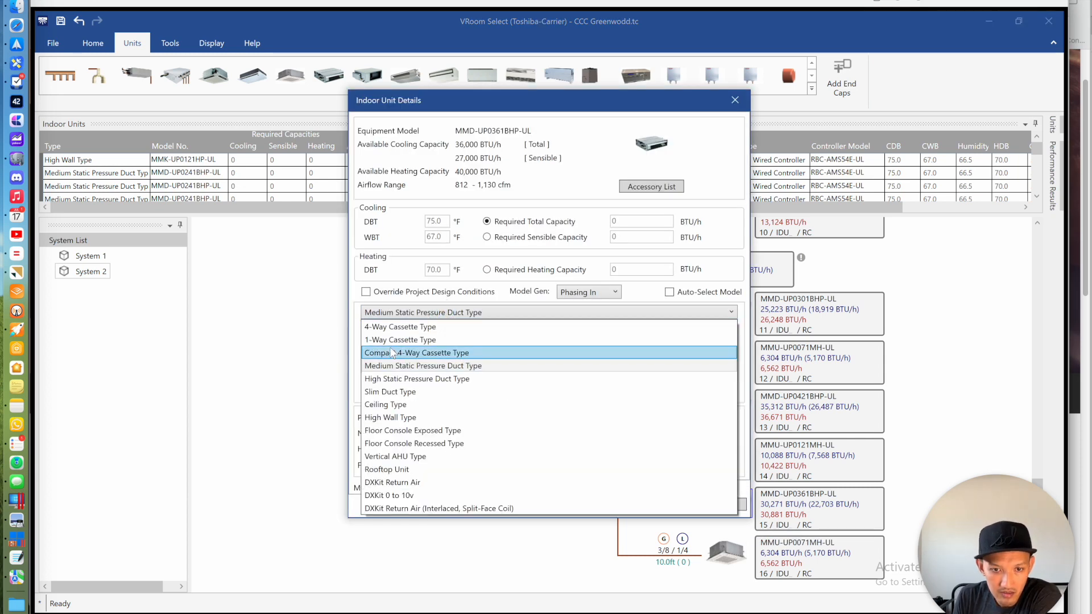
click(392, 349)
Check the PDF schedule for FC-C124 and assign model MMU-UP0091MH-UL to the fifth port's cassette unit
key(super+Tab)
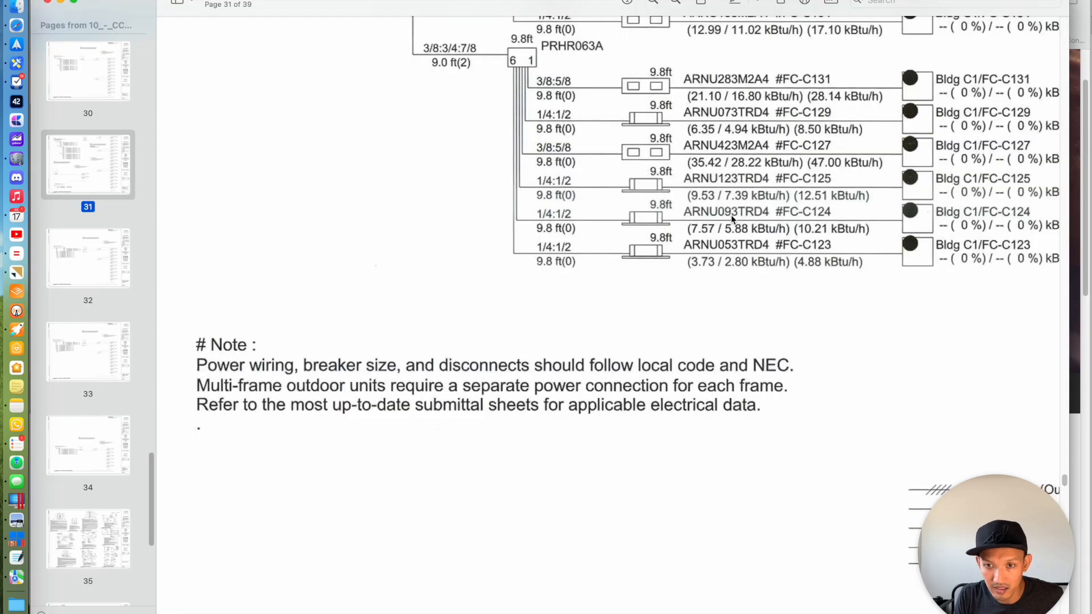
key(super+Tab)
click(409, 346)
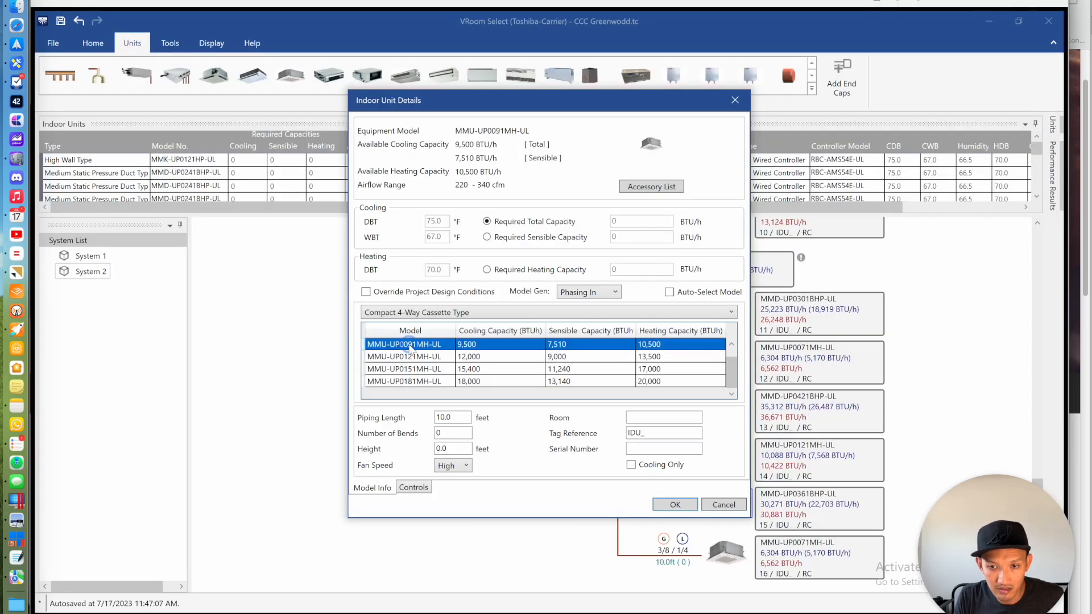
click(674, 505)
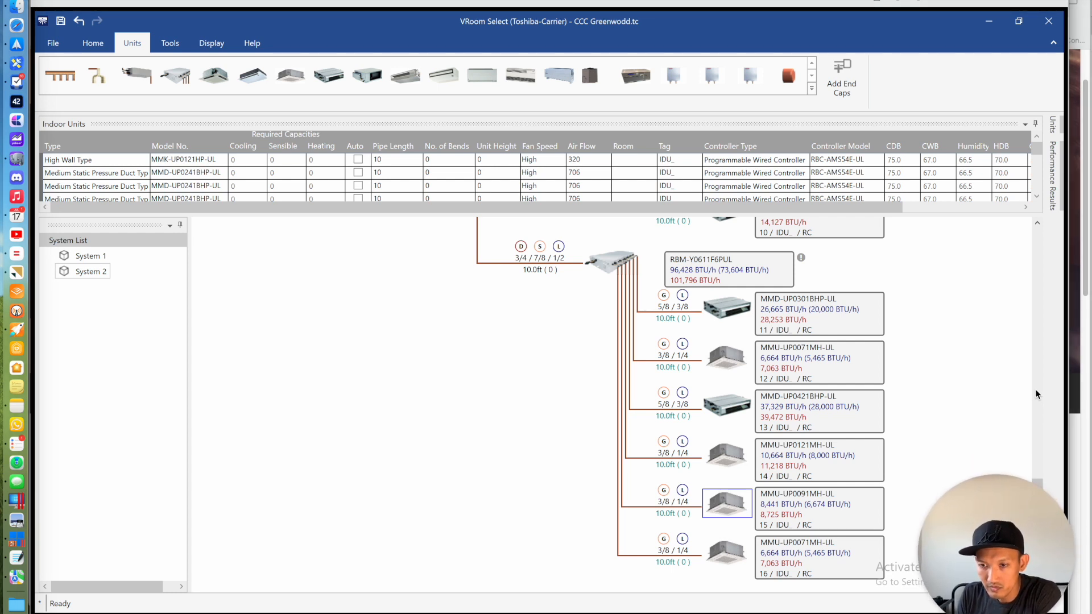
Review the details of System 2's outdoor unit HP-C1 and save the project
scroll(1037, 394, up, 5)
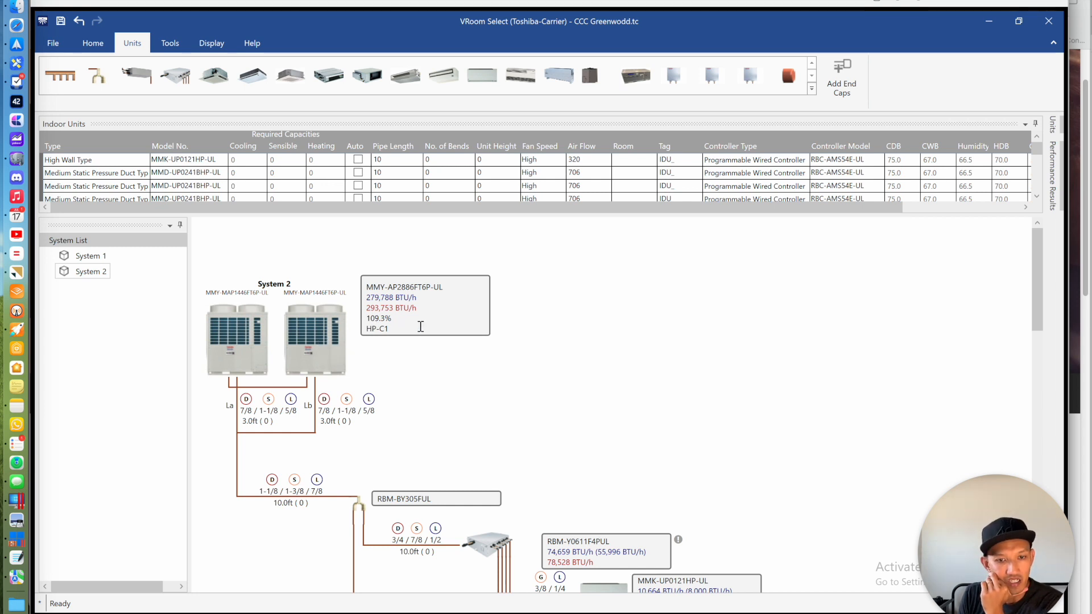
click(312, 349)
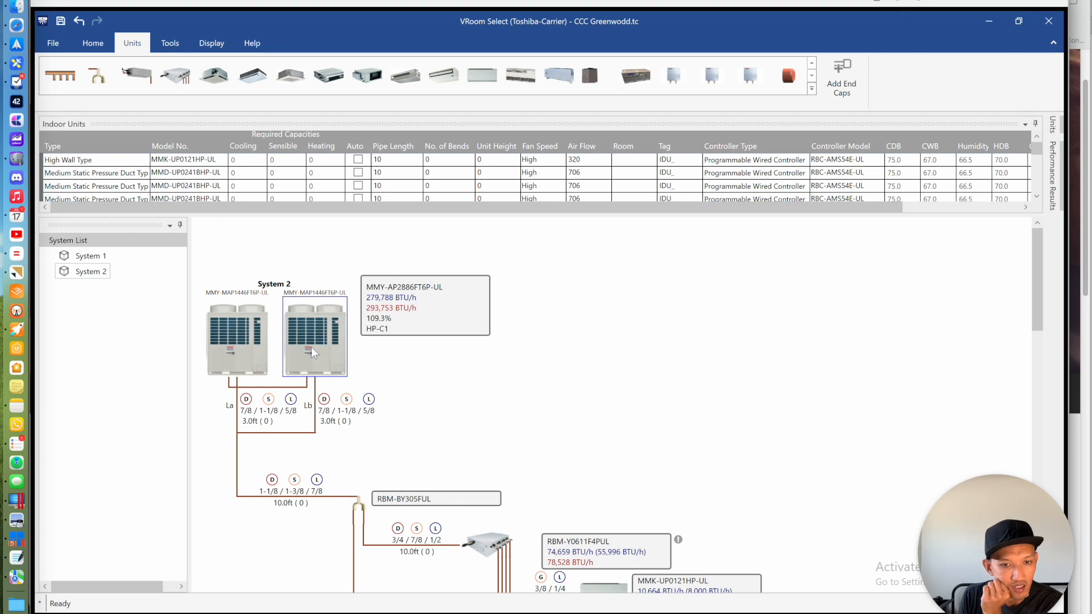
double_click(312, 346)
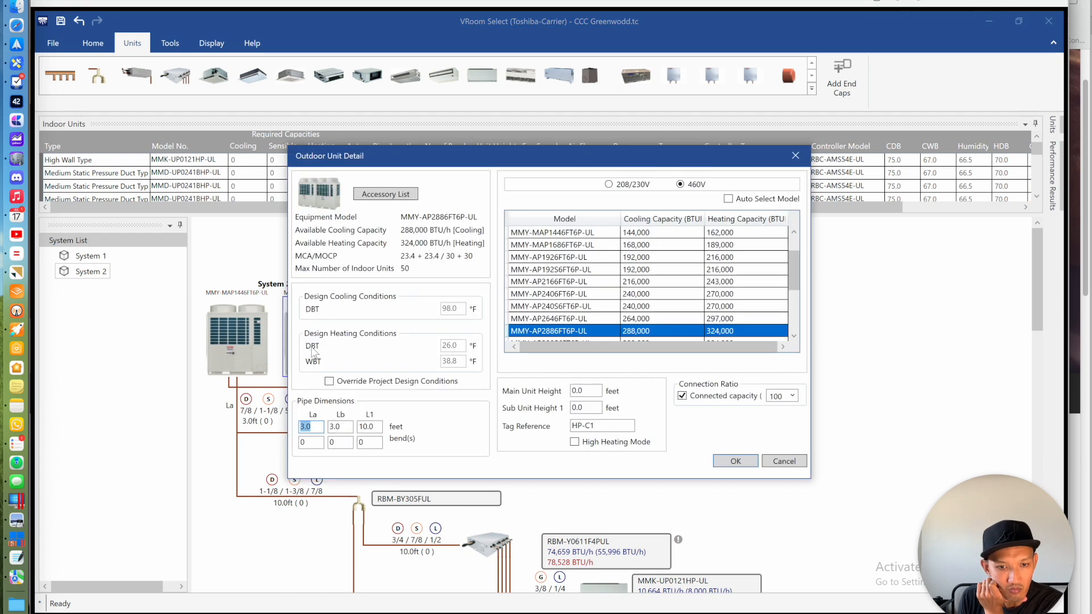
click(735, 461)
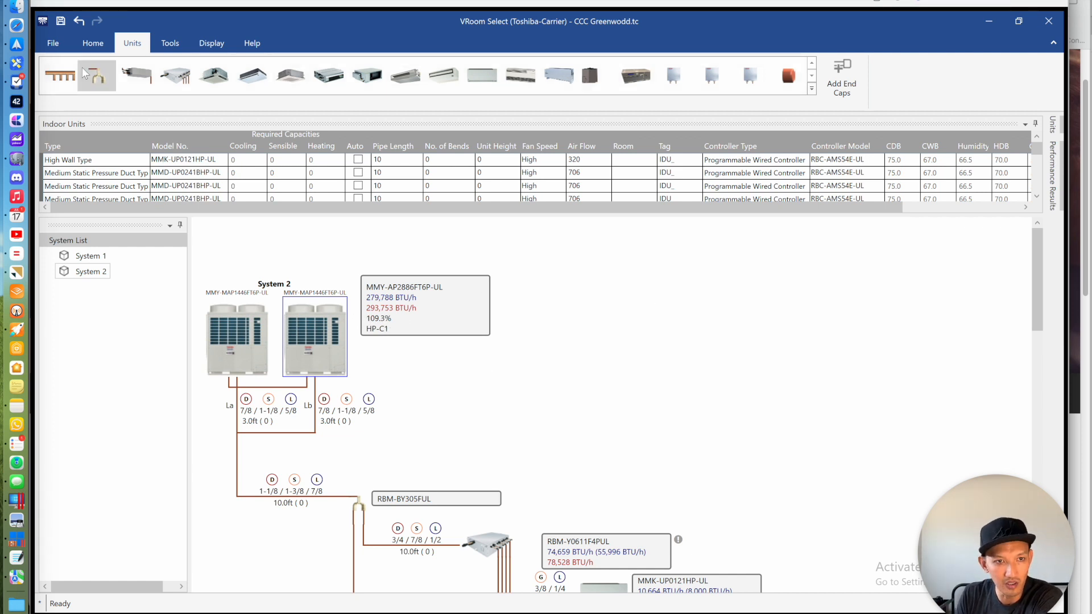
click(60, 22)
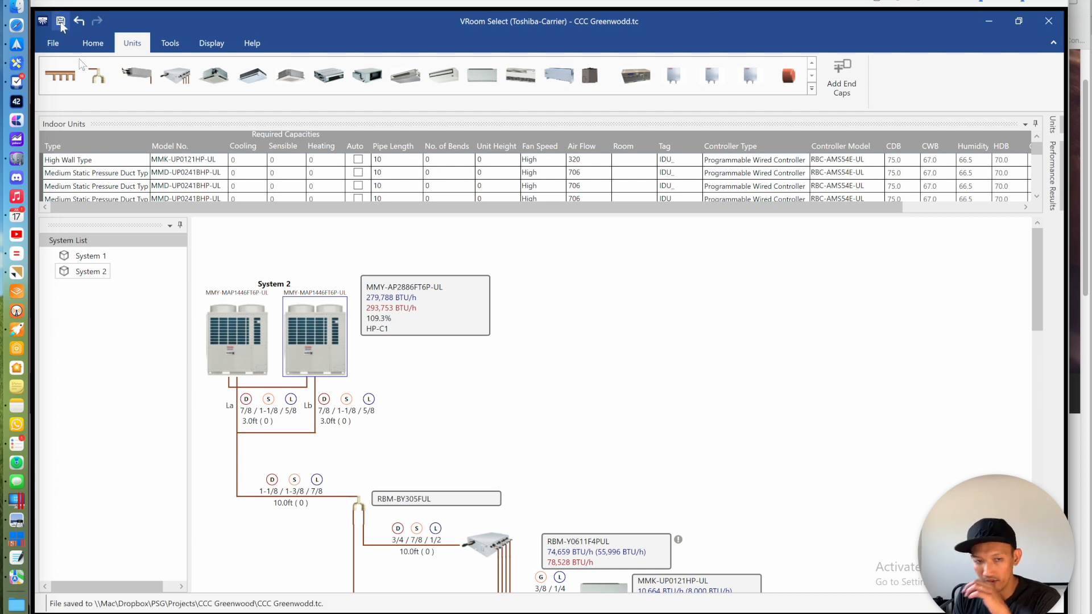
Open System 1 and run a system check on the project
click(101, 257)
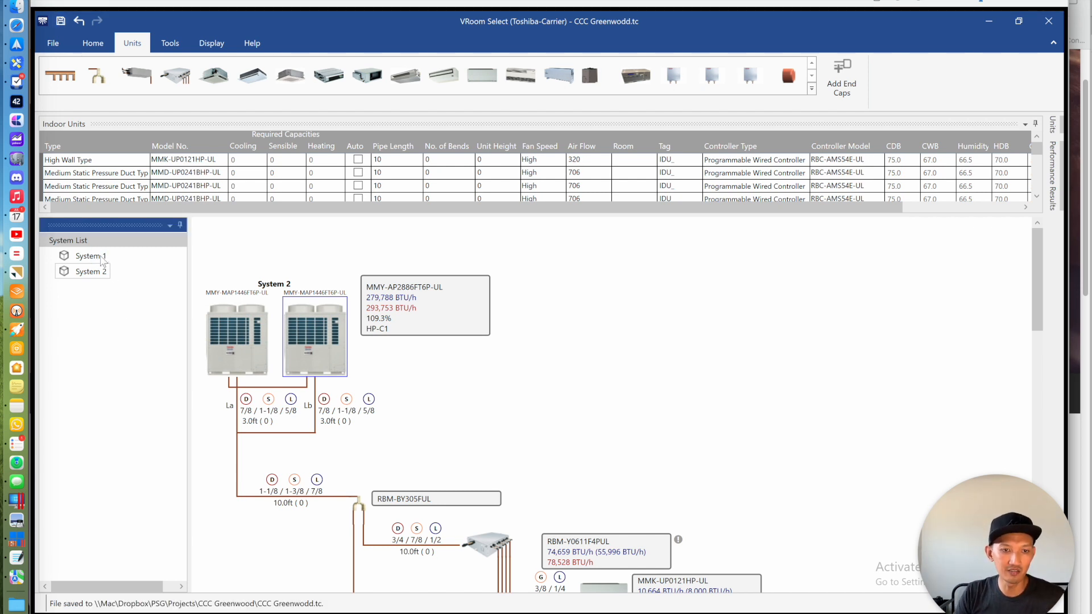
click(103, 259)
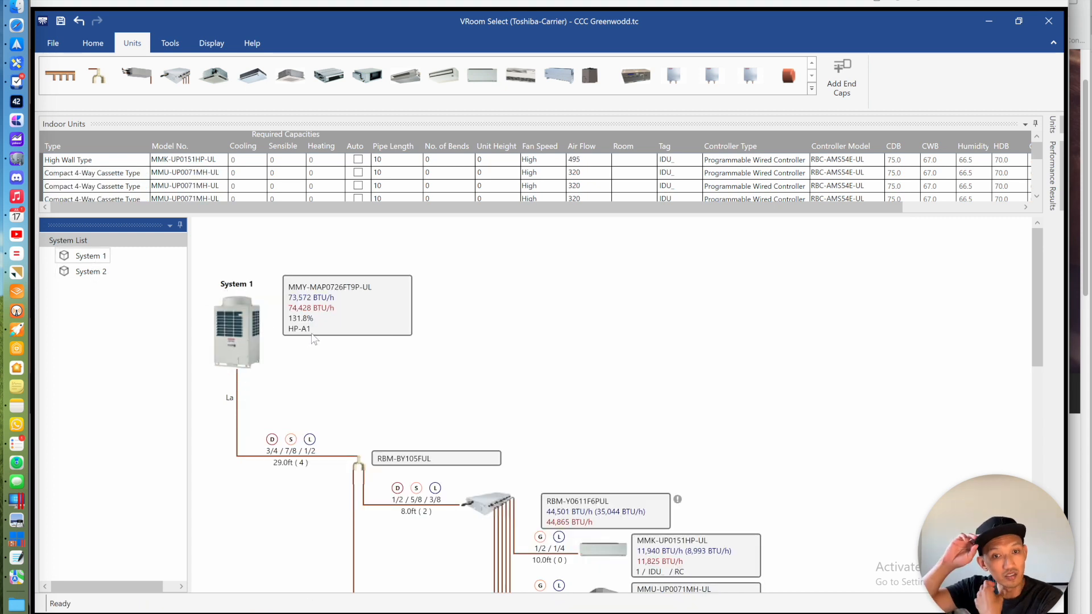
click(93, 46)
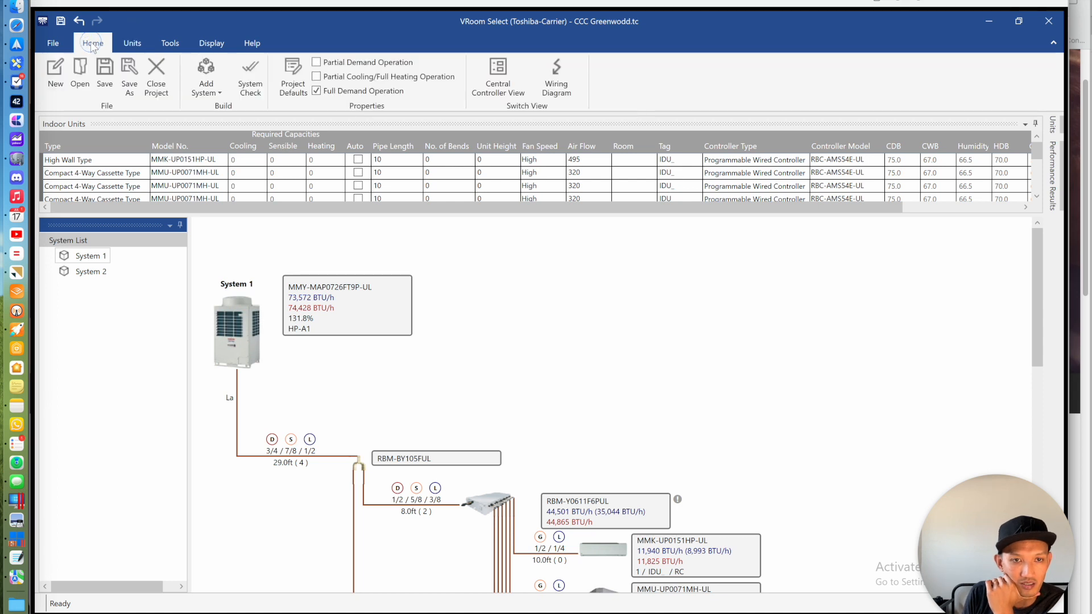
click(250, 77)
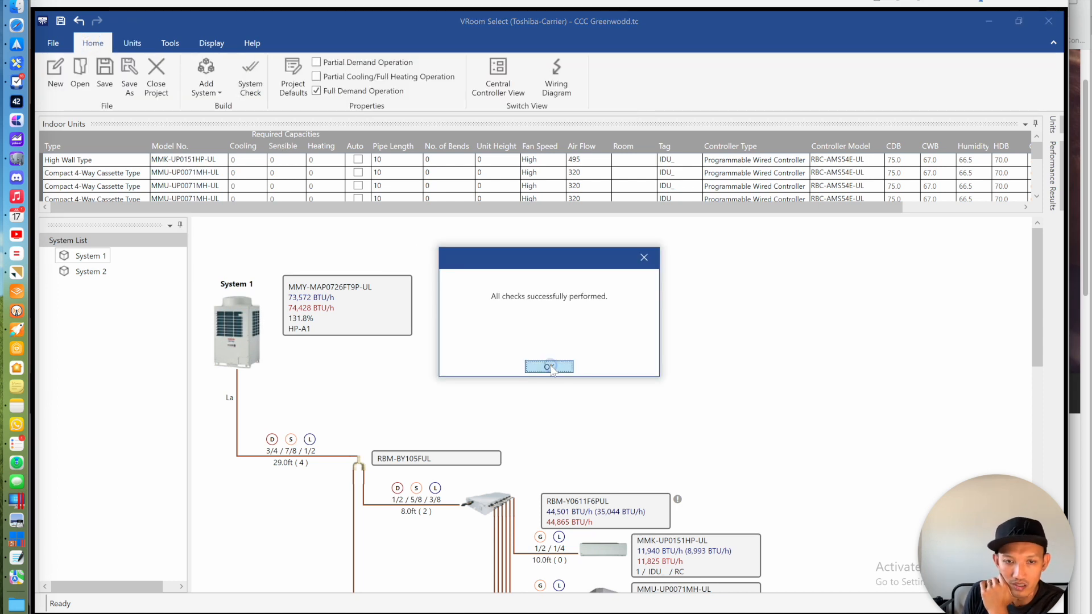
click(550, 367)
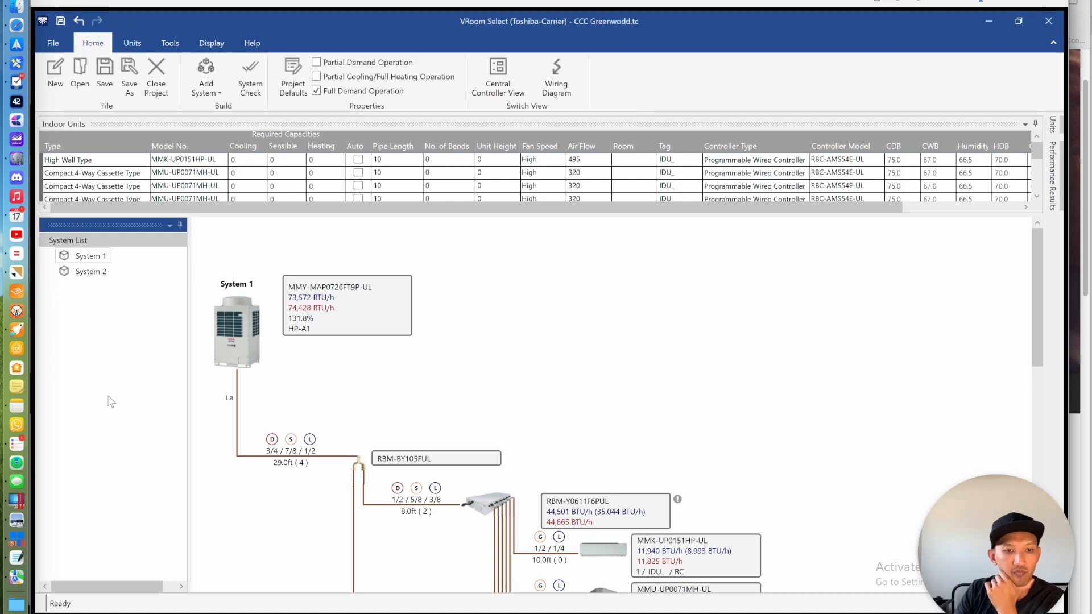
Start adding a new Heat Recovery (SHRM) system to the project's system list
right_click(104, 312)
mouse_move(145, 320)
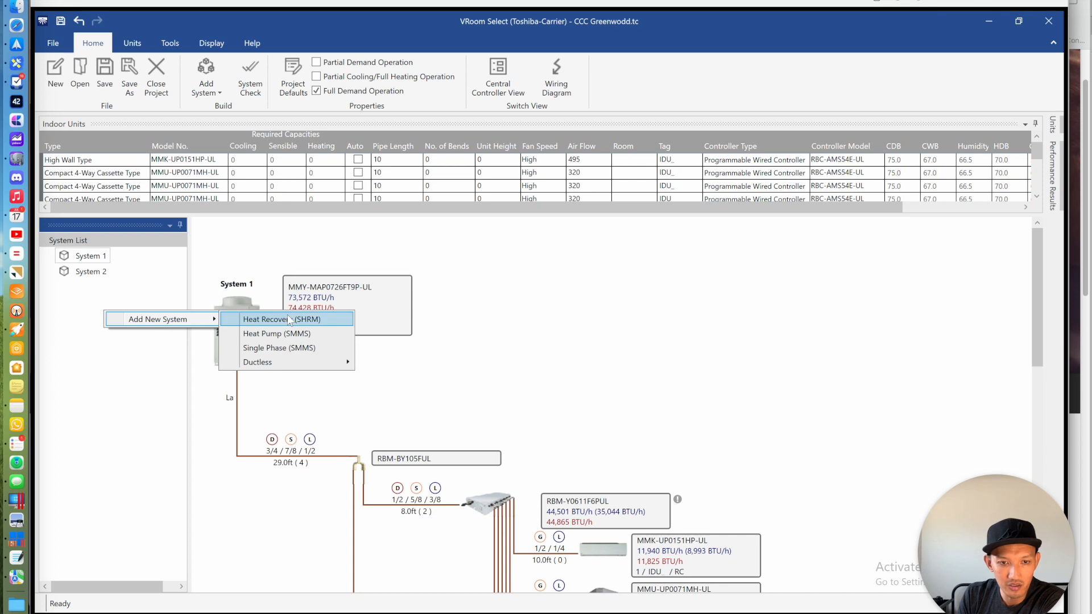
click(267, 322)
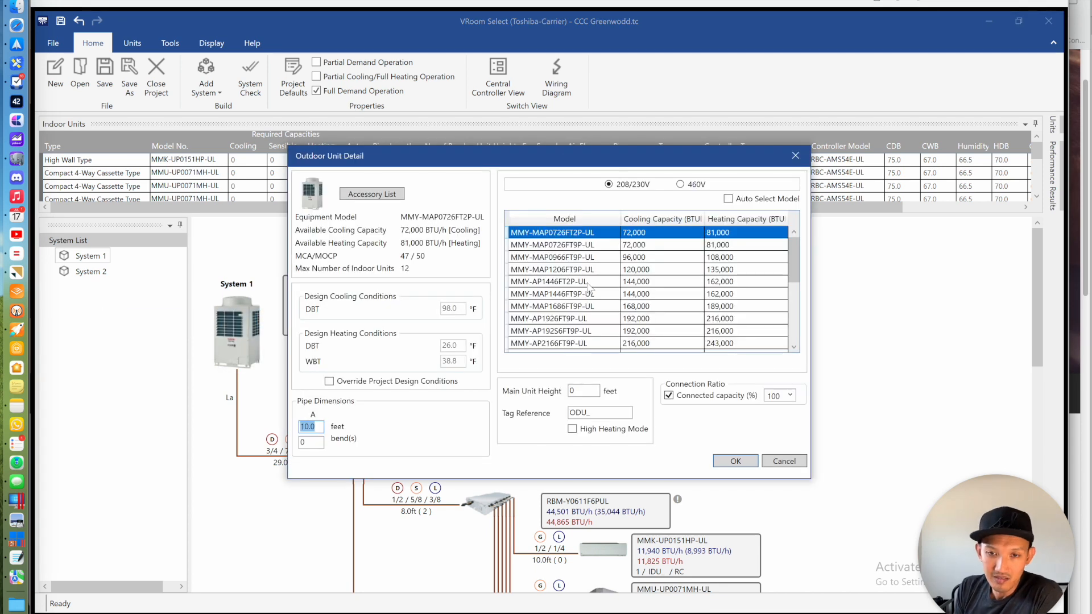
Check the Building D piping diagram on PDF page 32 and select outdoor unit model MMY-MAP0726FT9P-UL for the new system
key(super+Tab)
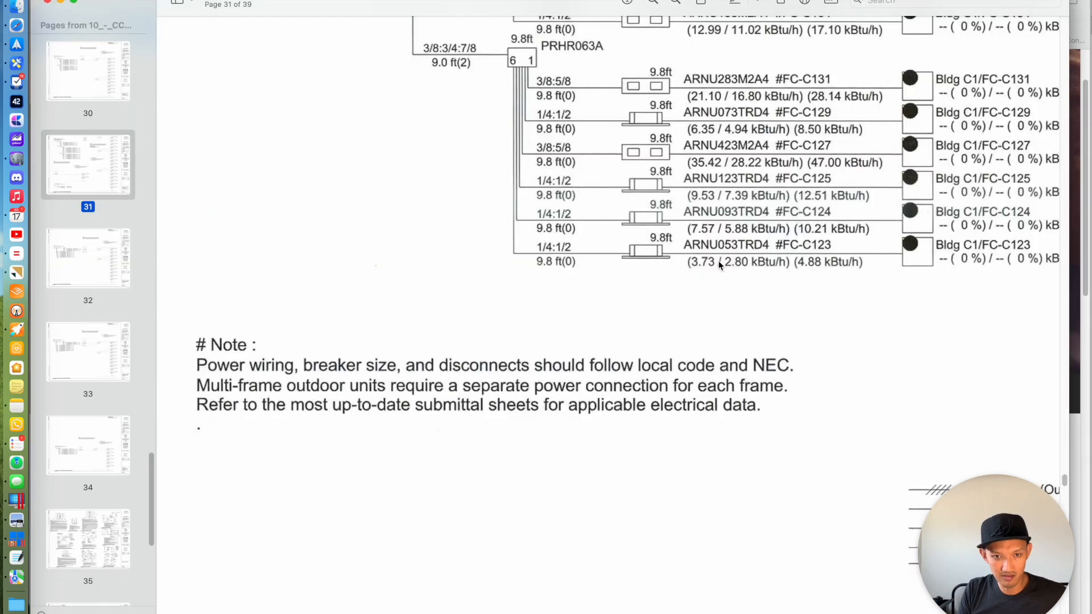
click(92, 279)
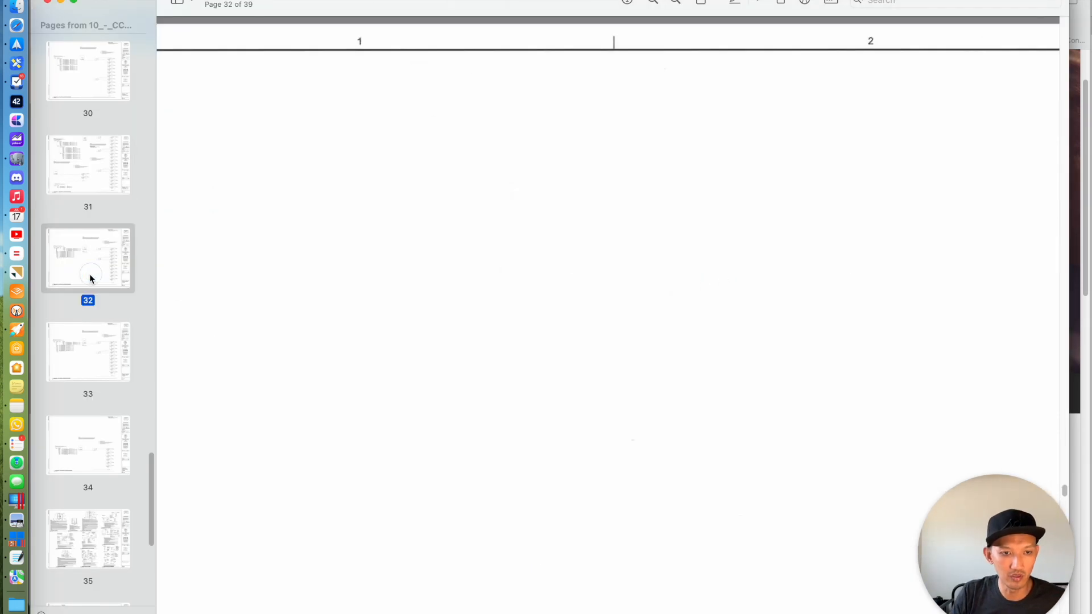
scroll(455, 326, up, 3)
scroll(455, 326, right, 4)
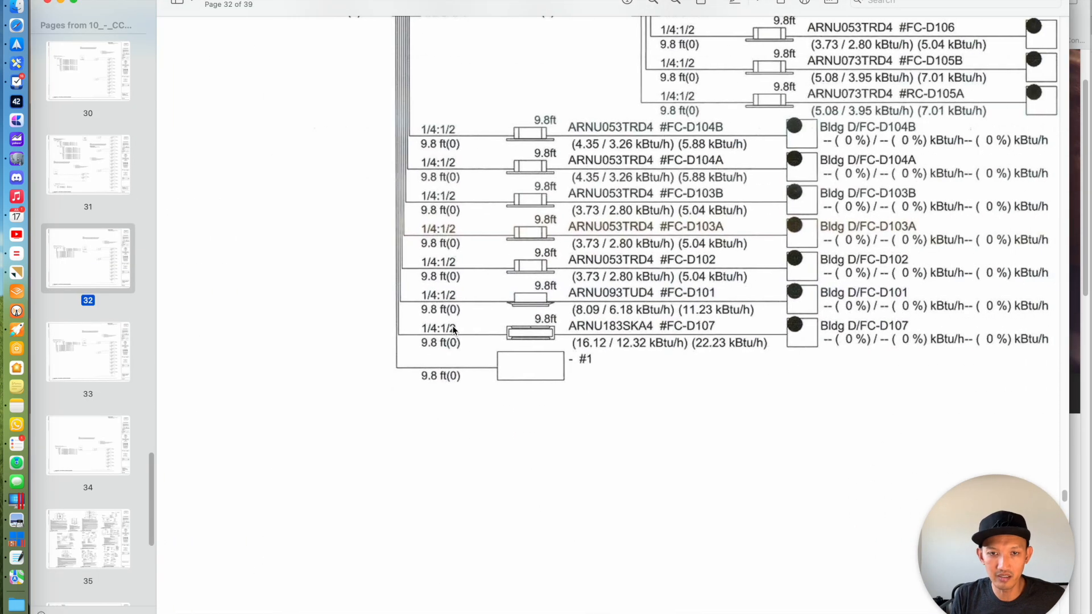
scroll(451, 325, down, 1)
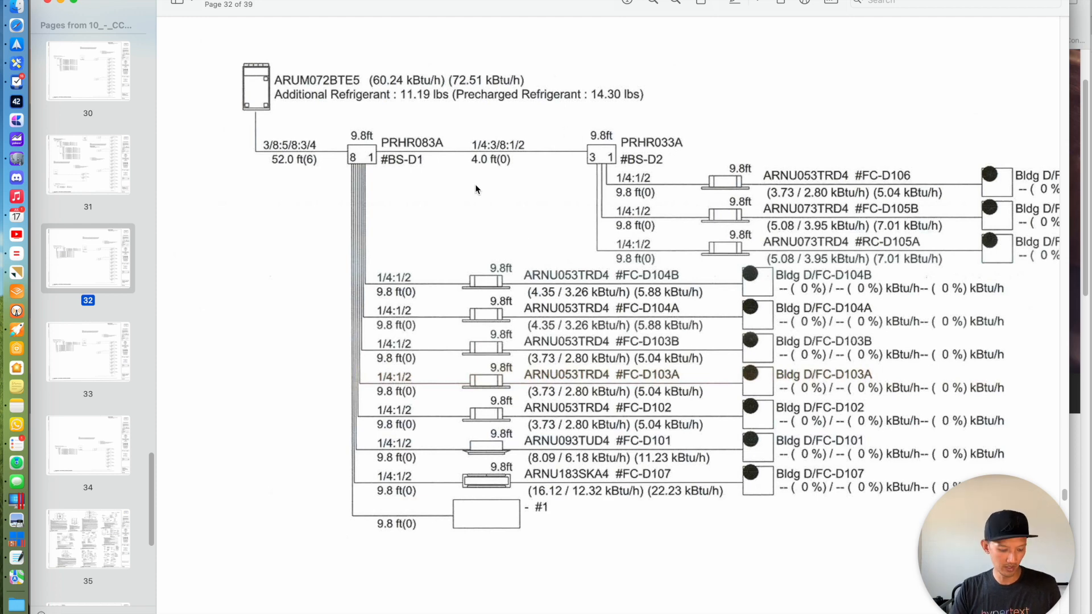
key(super+Tab)
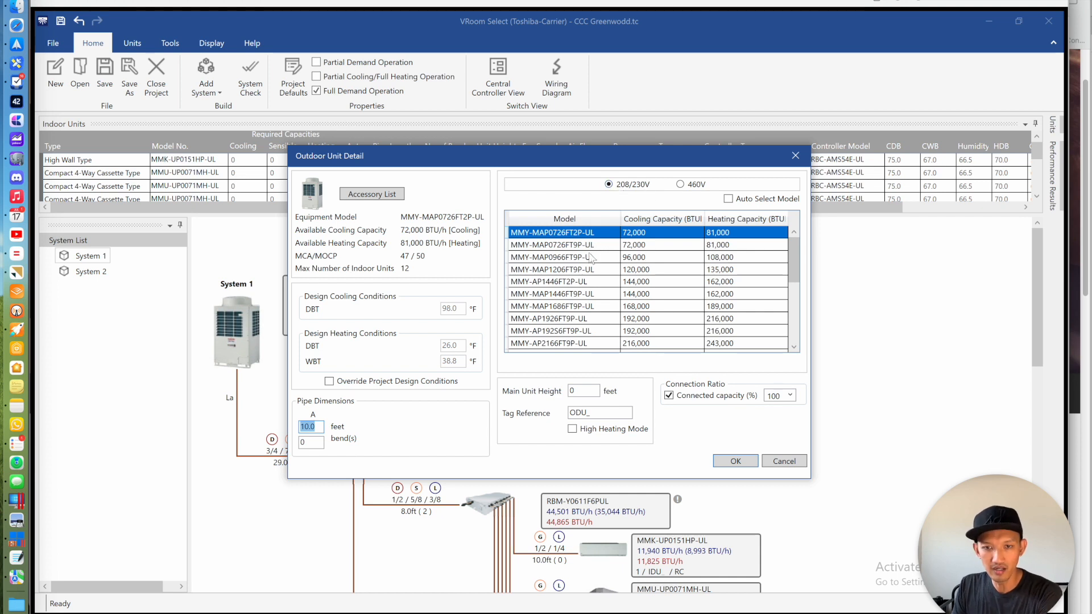
click(574, 246)
click(584, 233)
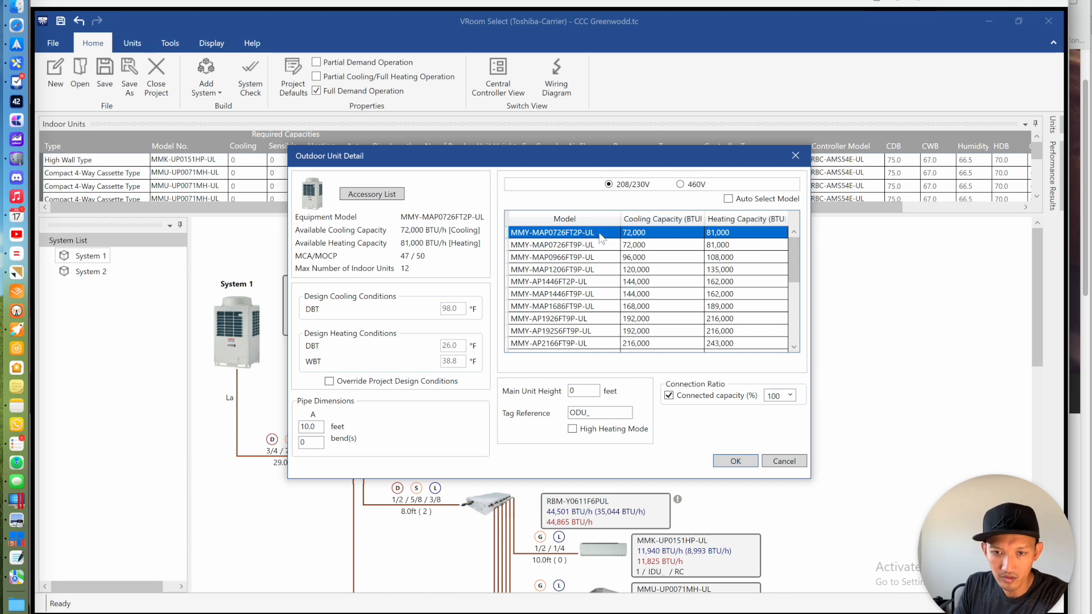
click(590, 245)
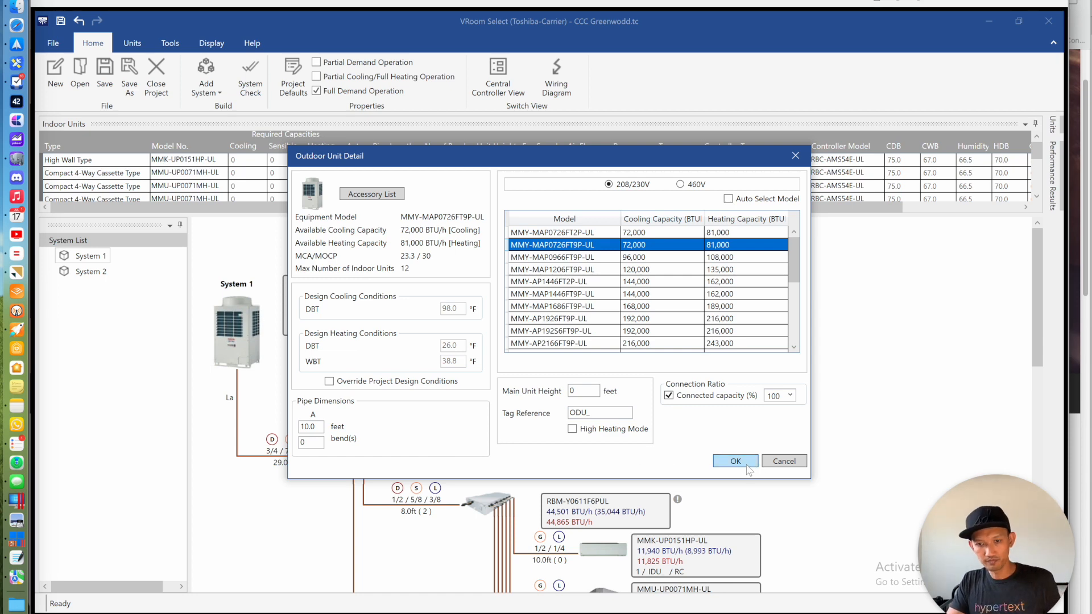
Look up the Building D outdoor unit in the PDF's VRF schedule, set its tag reference to HP-D1 and create the system
double_click(594, 414)
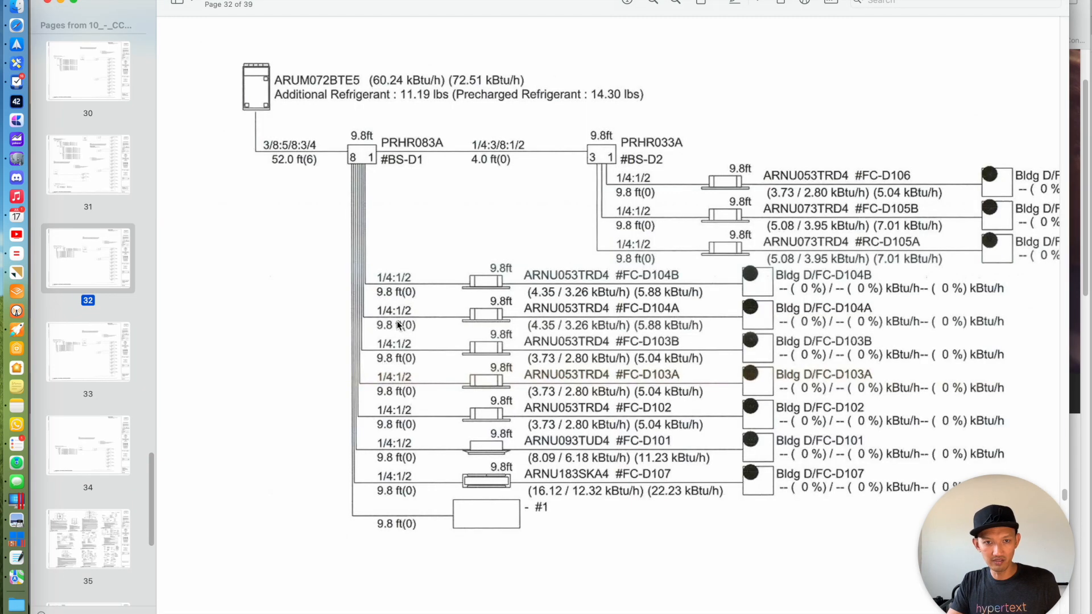
scroll(118, 204, up, 10)
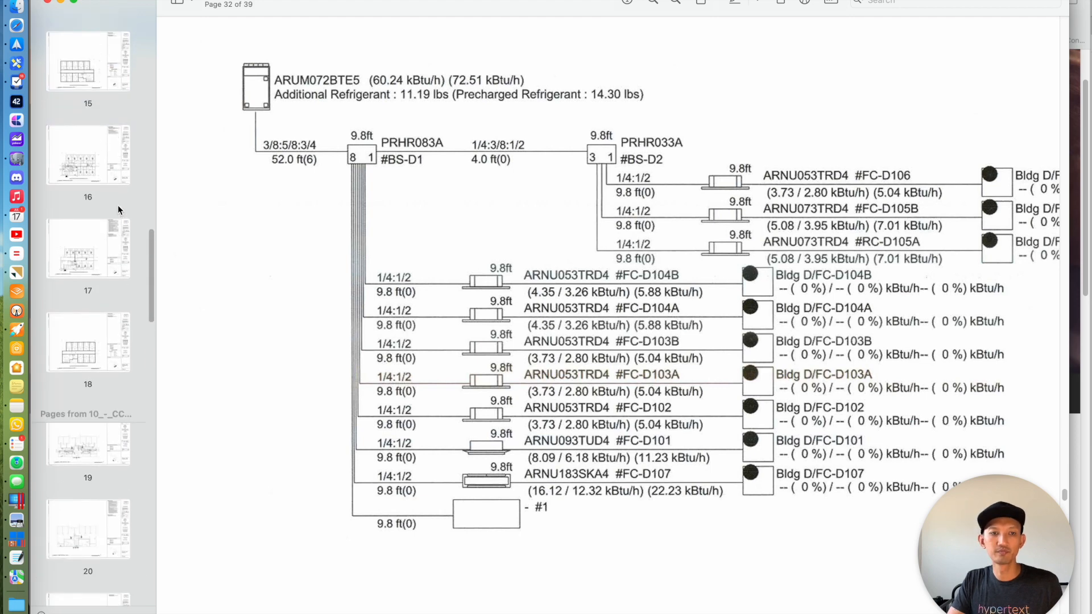
scroll(111, 229, down, 3)
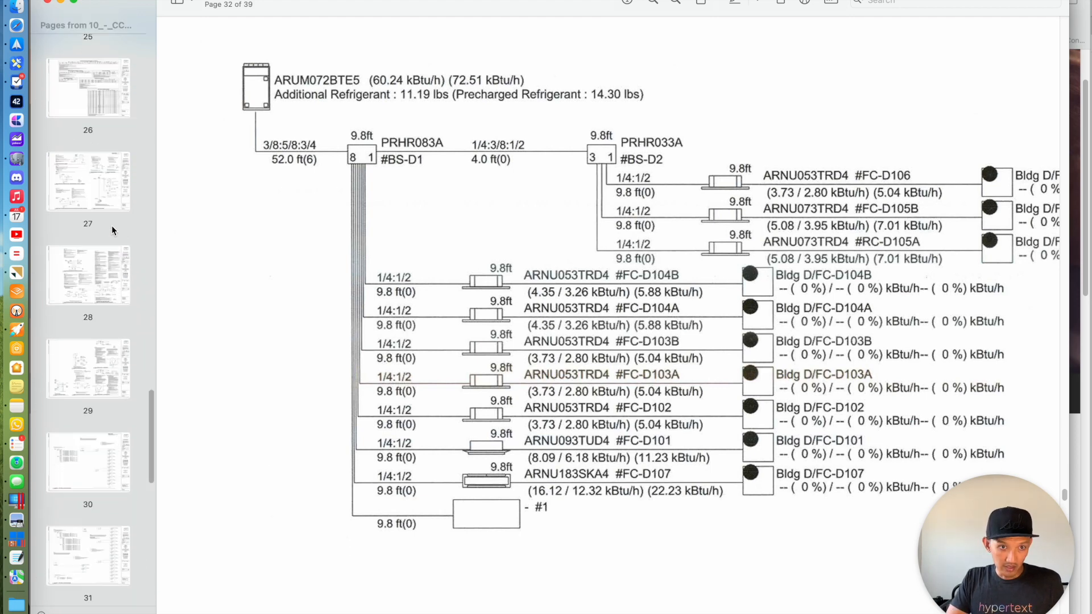
scroll(110, 268, up, 5)
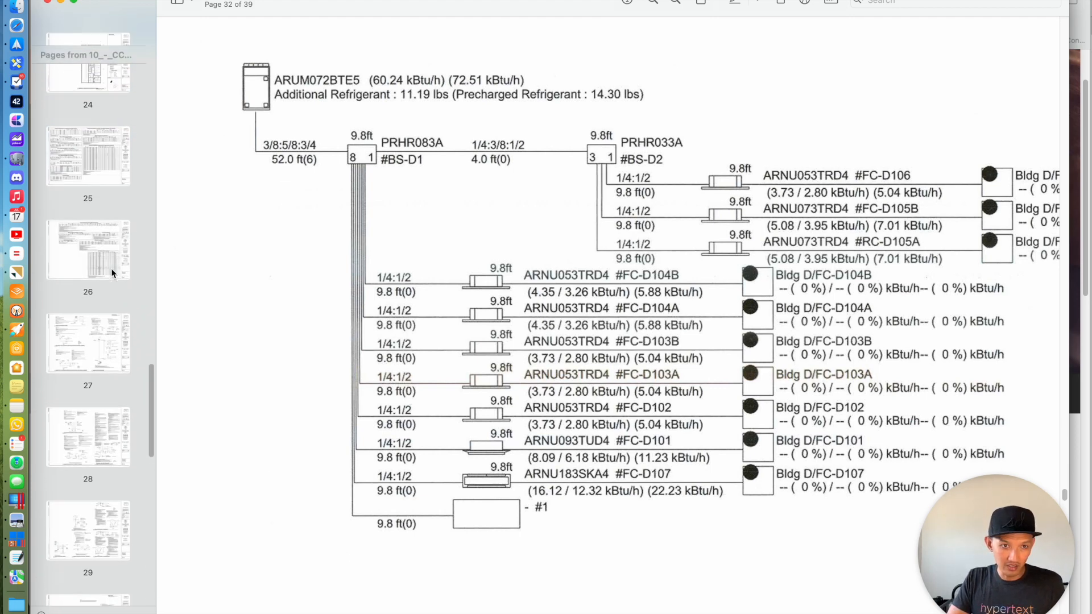
click(99, 276)
scroll(691, 151, left, 4)
scroll(653, 149, right, 15)
scroll(776, 217, right, 2)
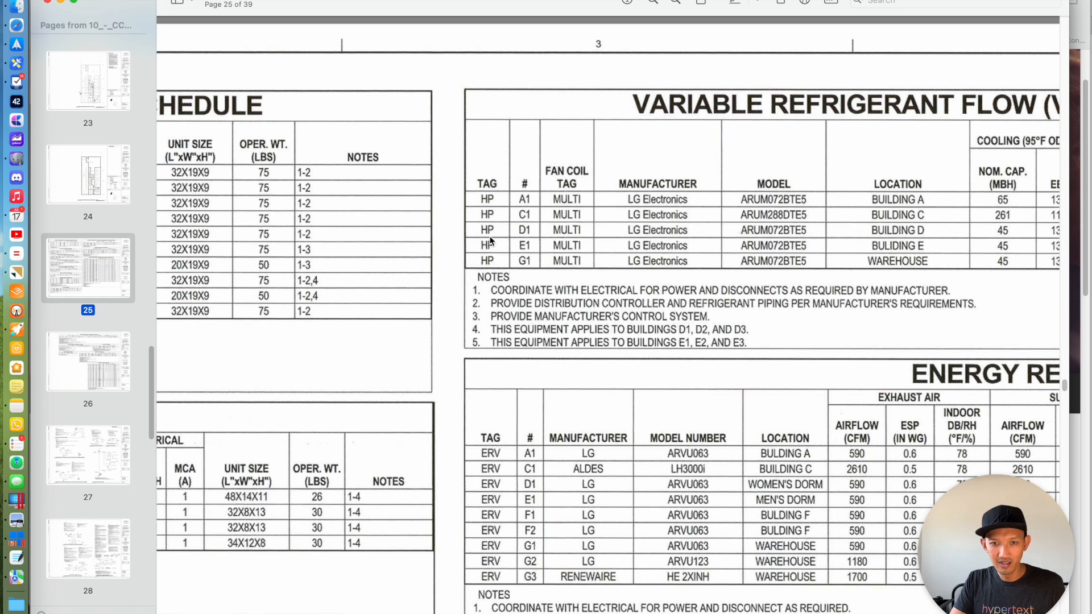
key(super+Tab)
text(H)
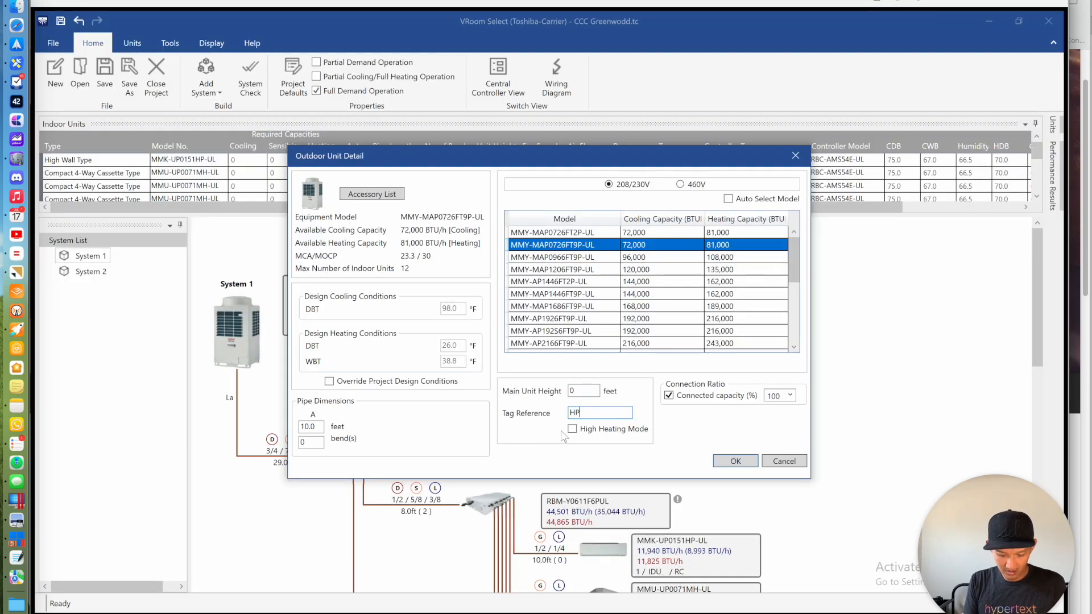
text(P-D1)
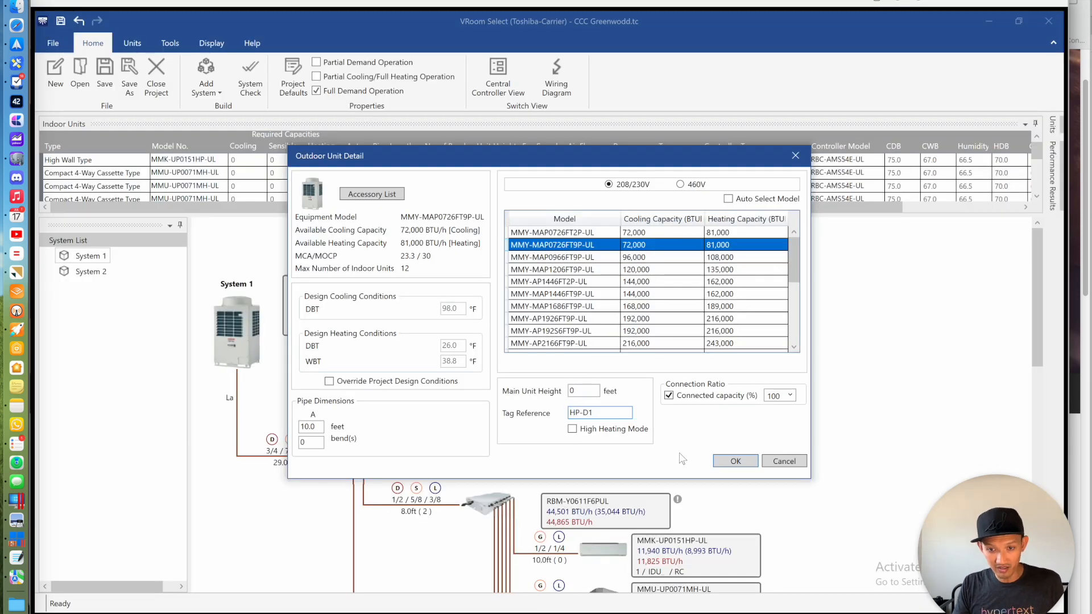
click(740, 462)
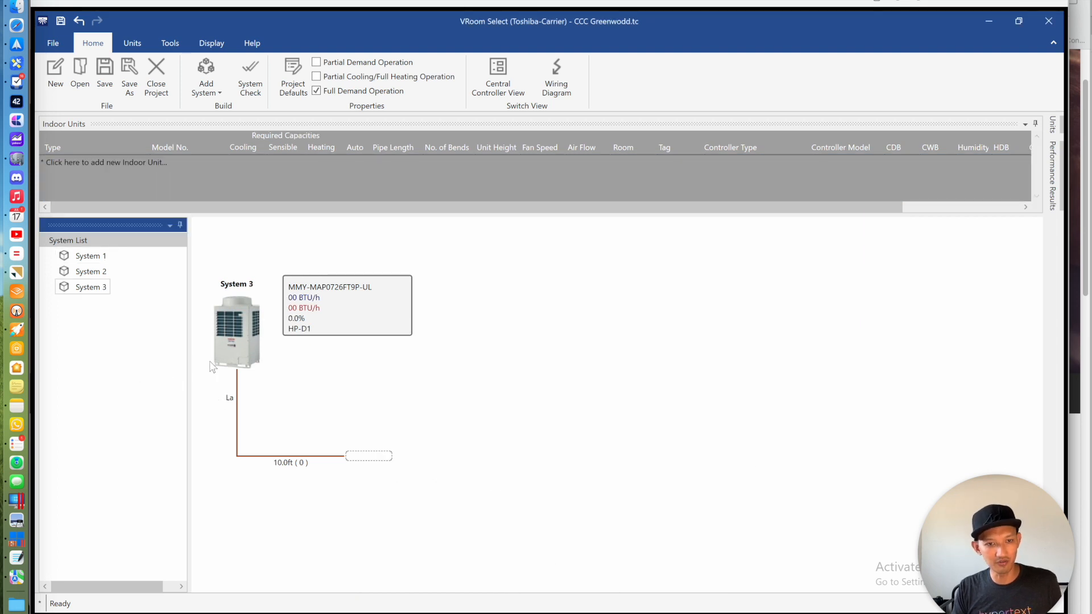
Add a Y-branch joint at the end of System 3's main pipe and a second one on its upper branch
click(131, 43)
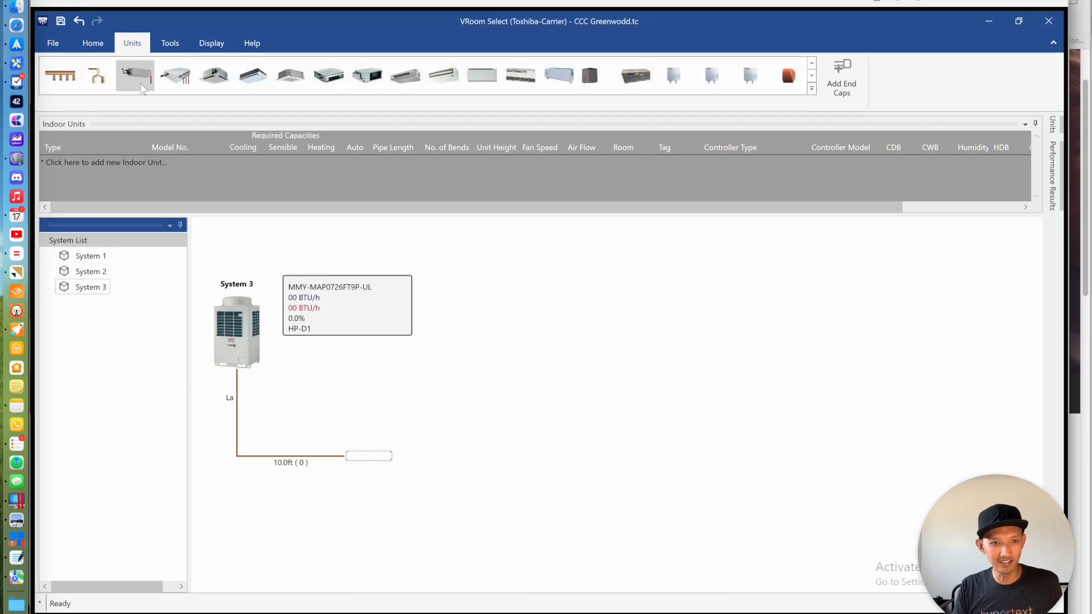
double_click(367, 455)
click(580, 362)
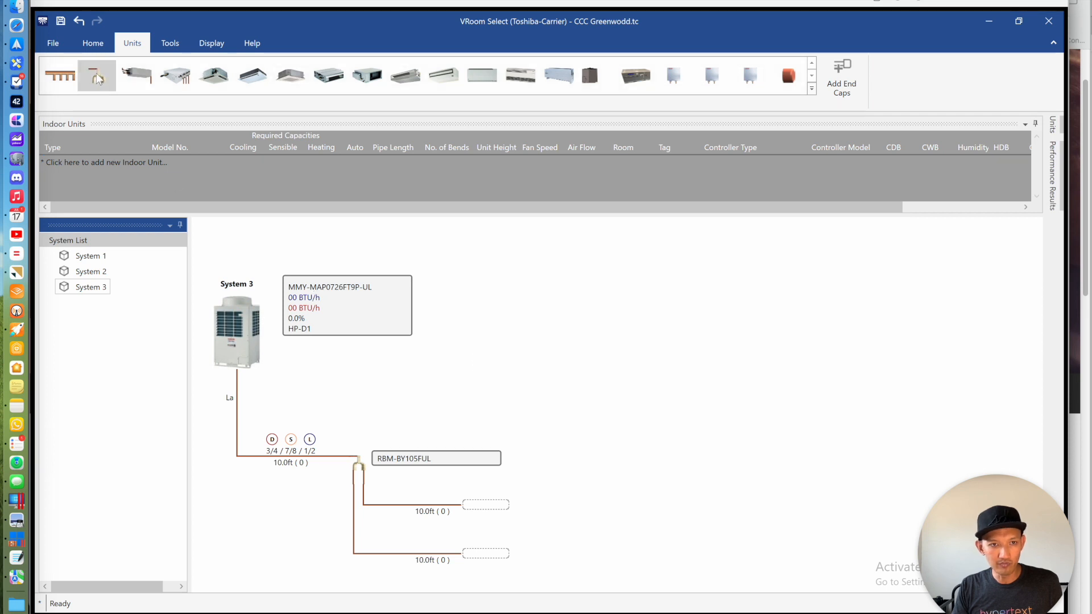
drag(499, 514, 492, 504)
click(577, 362)
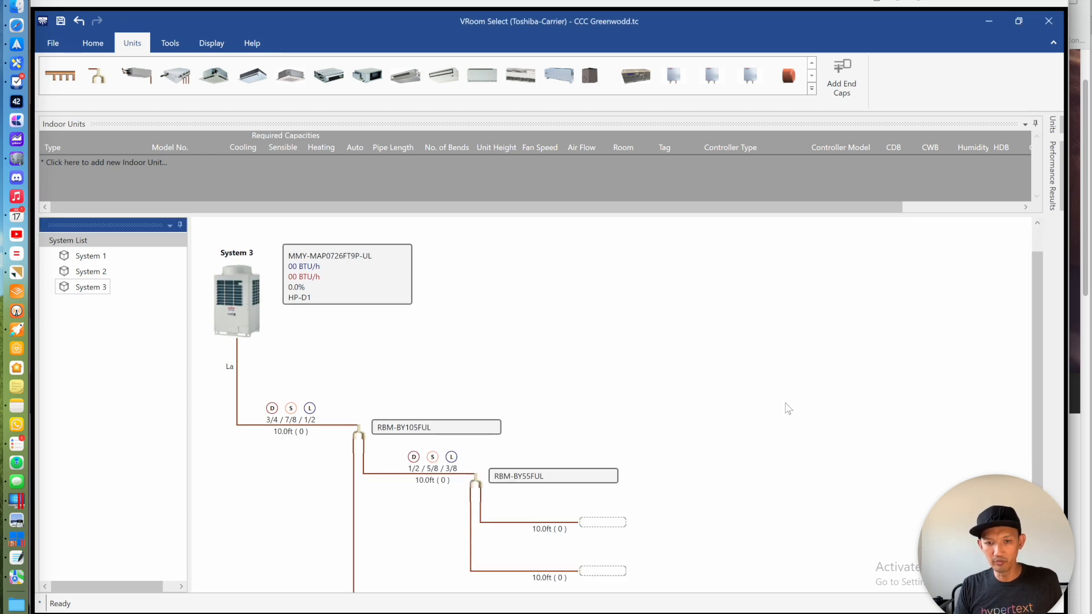
Add a four-port RBM-Y0611F4PUL flow selector unit to the upper branch of the second joint
scroll(786, 406, down, 2)
drag(183, 79, 603, 463)
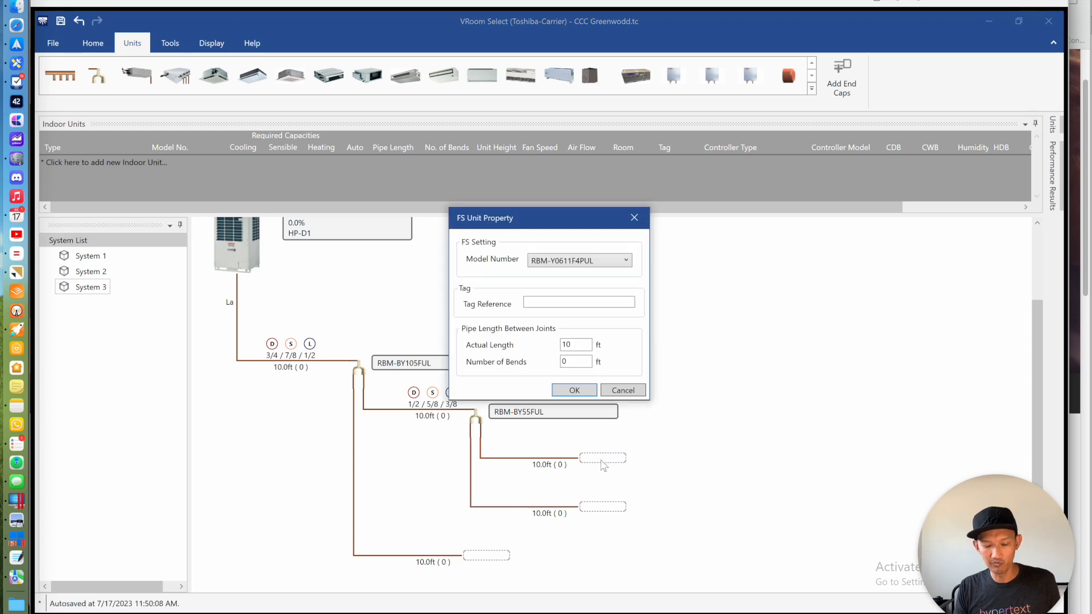
click(572, 261)
click(572, 271)
click(581, 392)
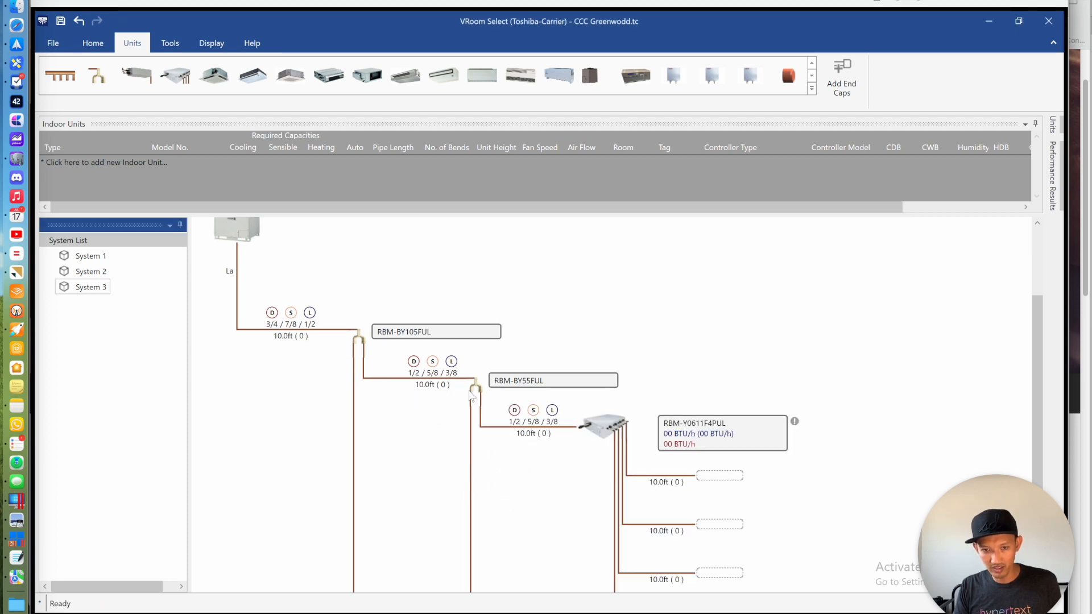
Add another RBM-Y0611F4PUL flow selector unit to the lower branch of the second joint
scroll(990, 369, down, 3)
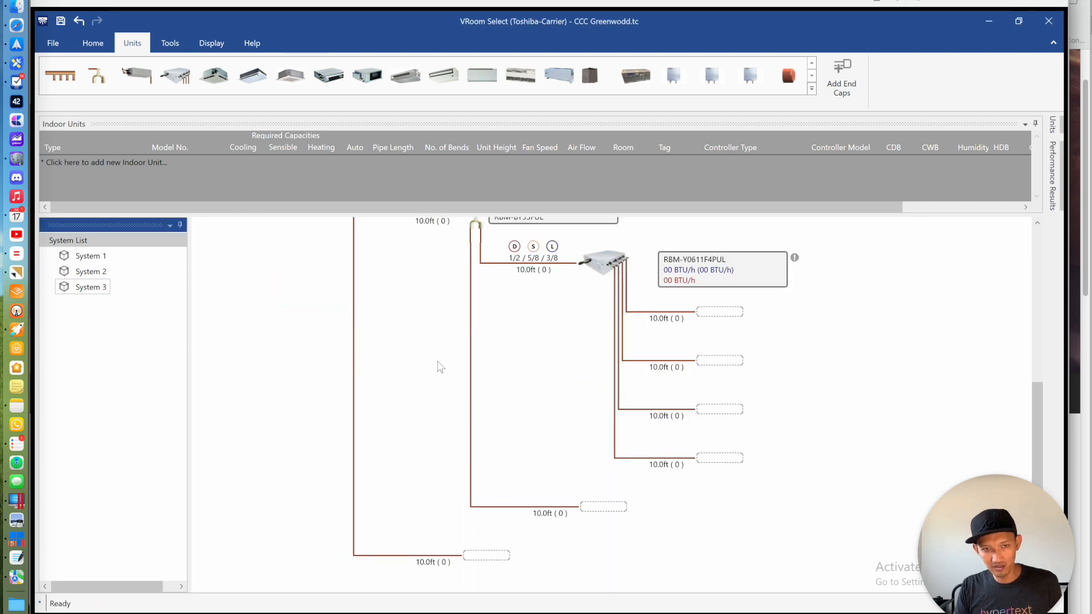
drag(177, 79, 603, 506)
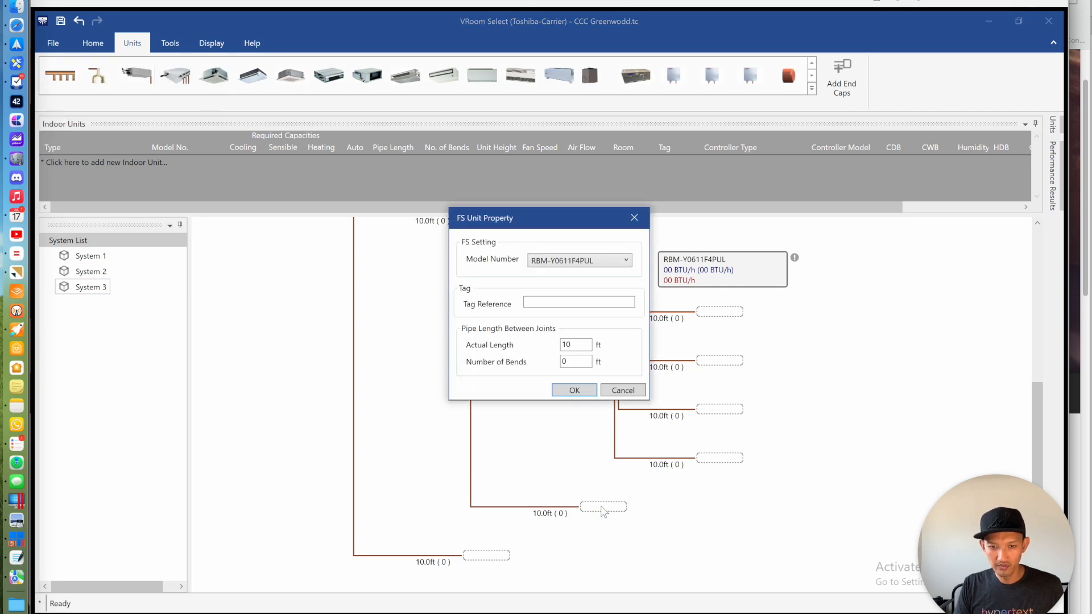
click(560, 260)
click(569, 275)
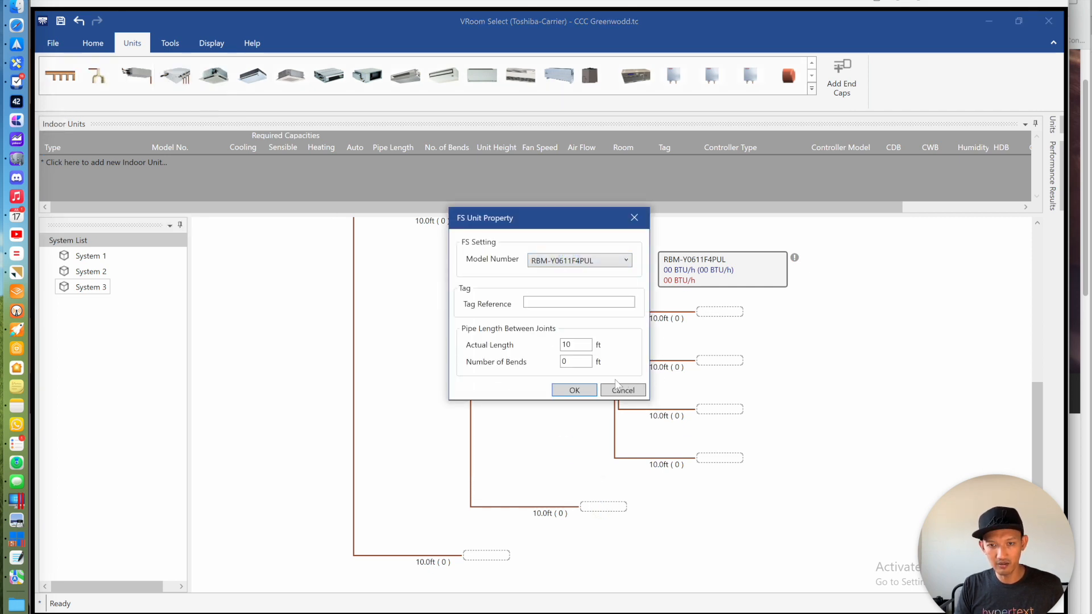
click(574, 391)
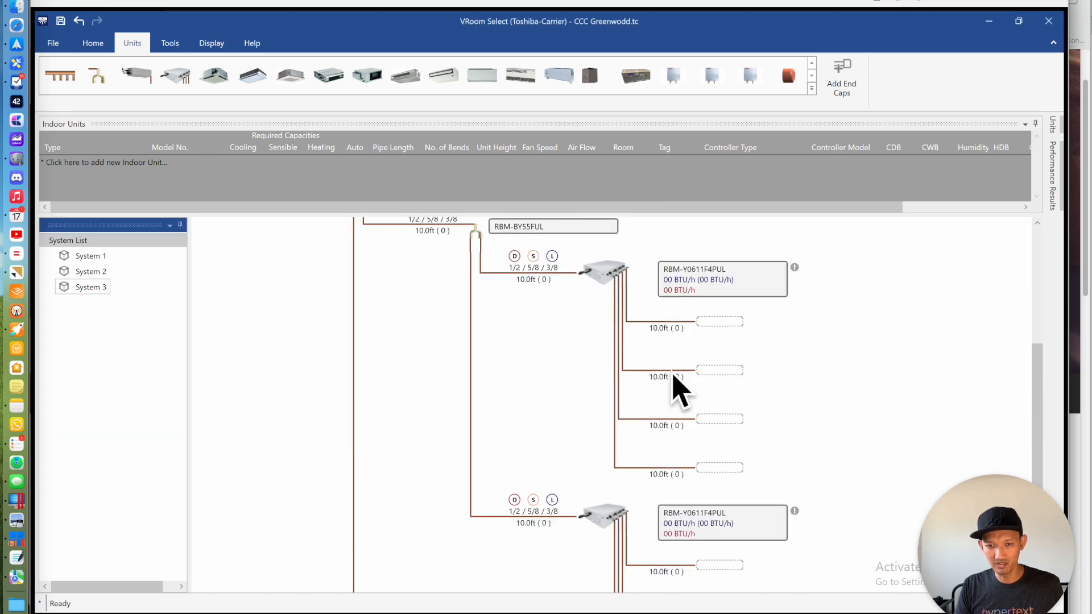
Add a third flow selector unit to the open lower branch of the first joint
scroll(672, 373, down, 1)
scroll(697, 378, down, 6)
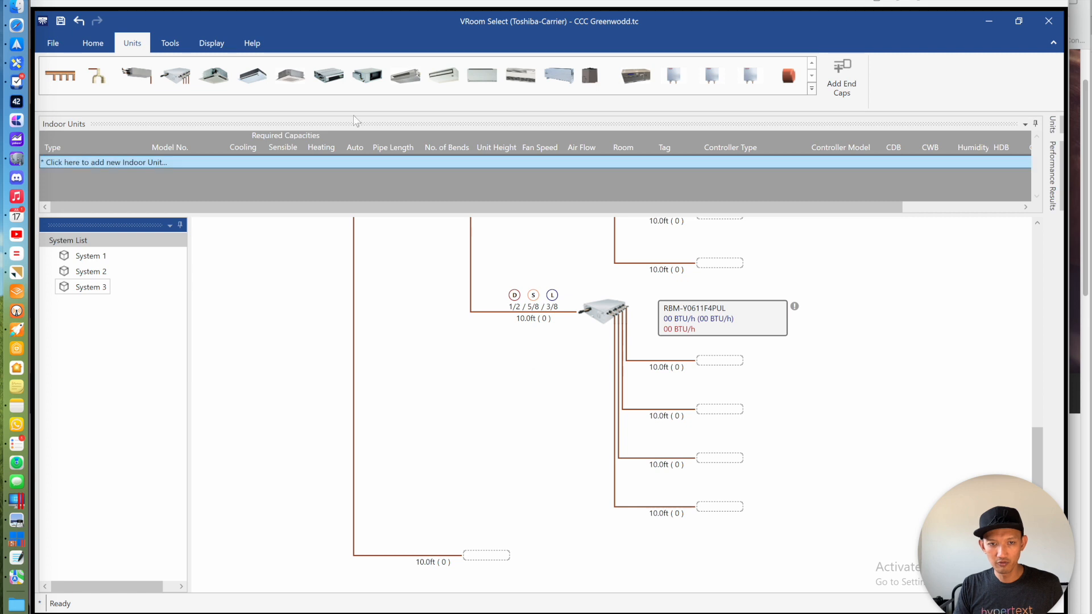
scroll(344, 106, down, 3)
click(129, 48)
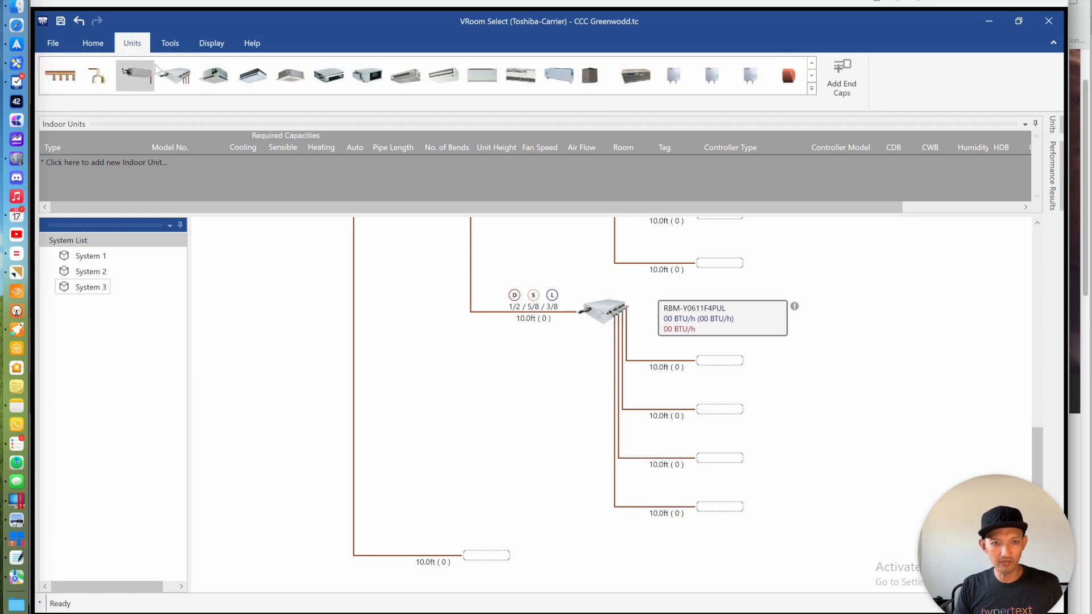
drag(175, 76, 477, 556)
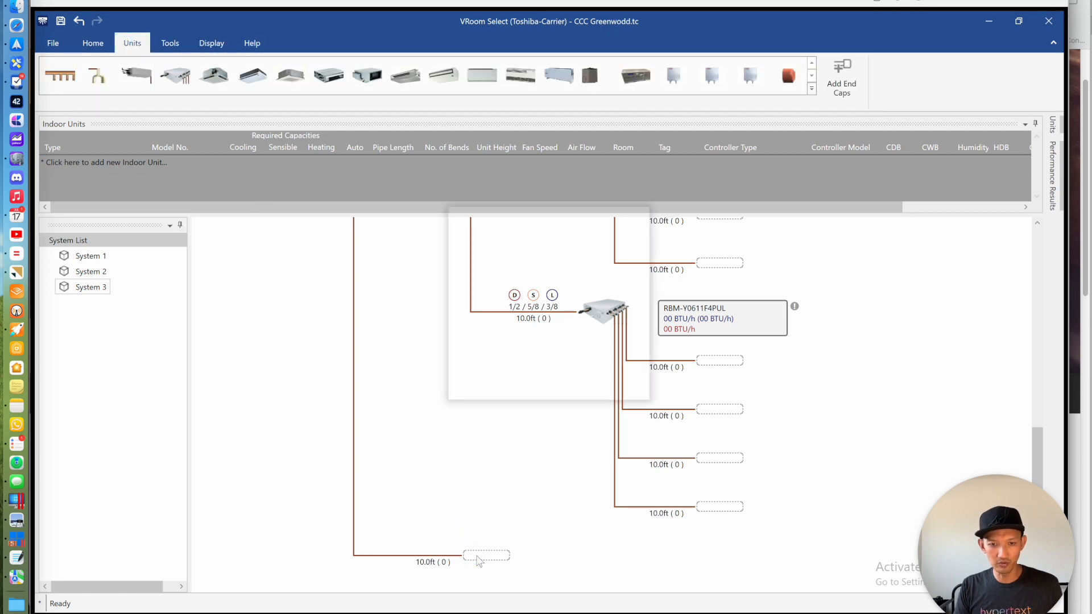
click(566, 260)
click(571, 276)
click(564, 392)
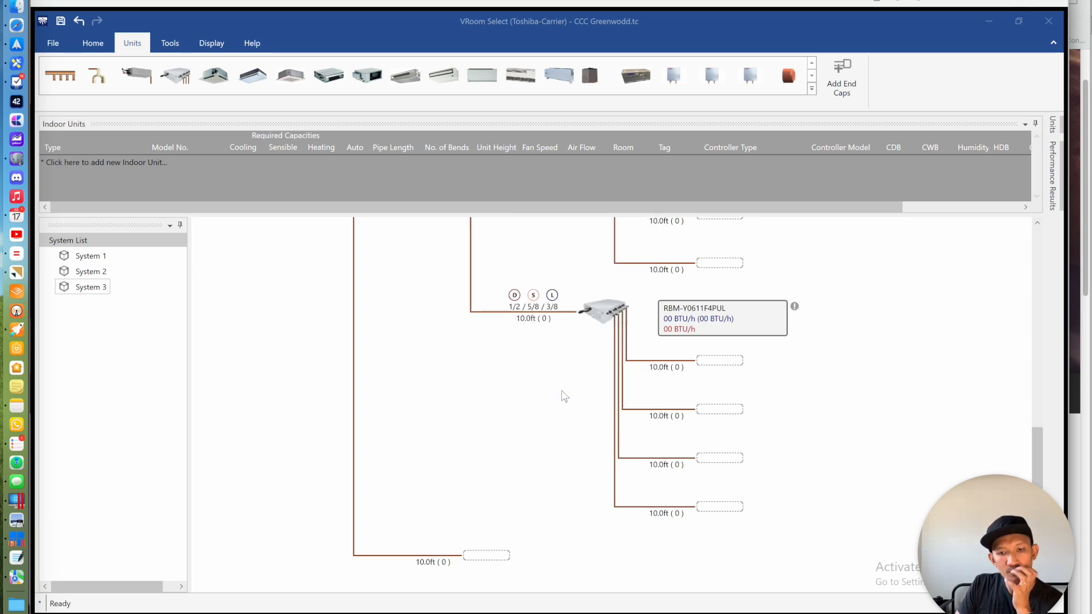
Examine the fan coil models and tags connected to BS-D1 and BS-D2 in the PDF's Building D piping diagram on page 32
scroll(1022, 386, down, 2)
drag(1023, 386, 1000, 371)
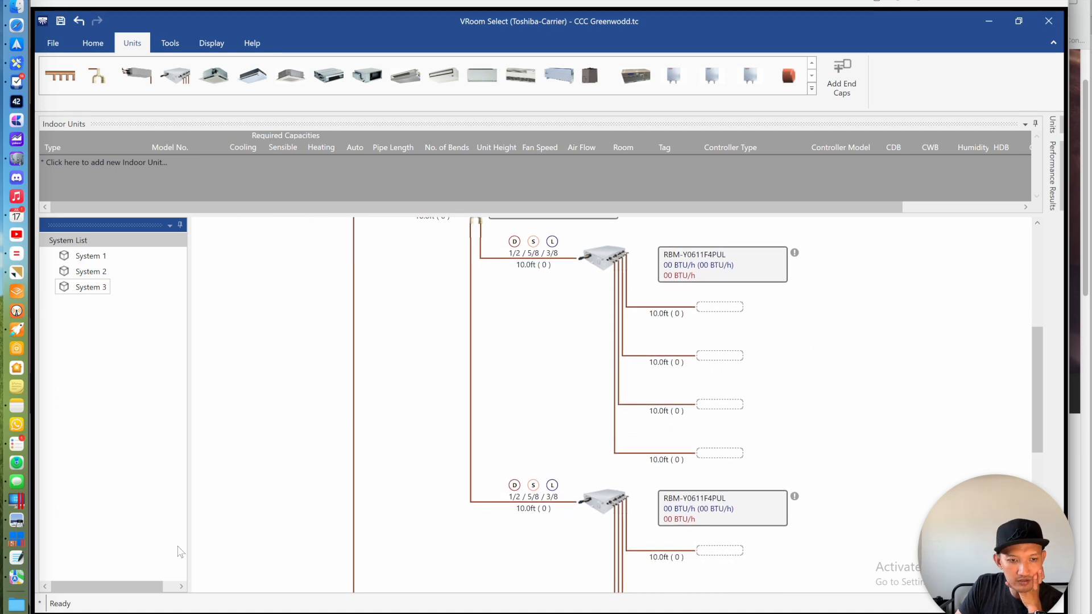
click(16, 520)
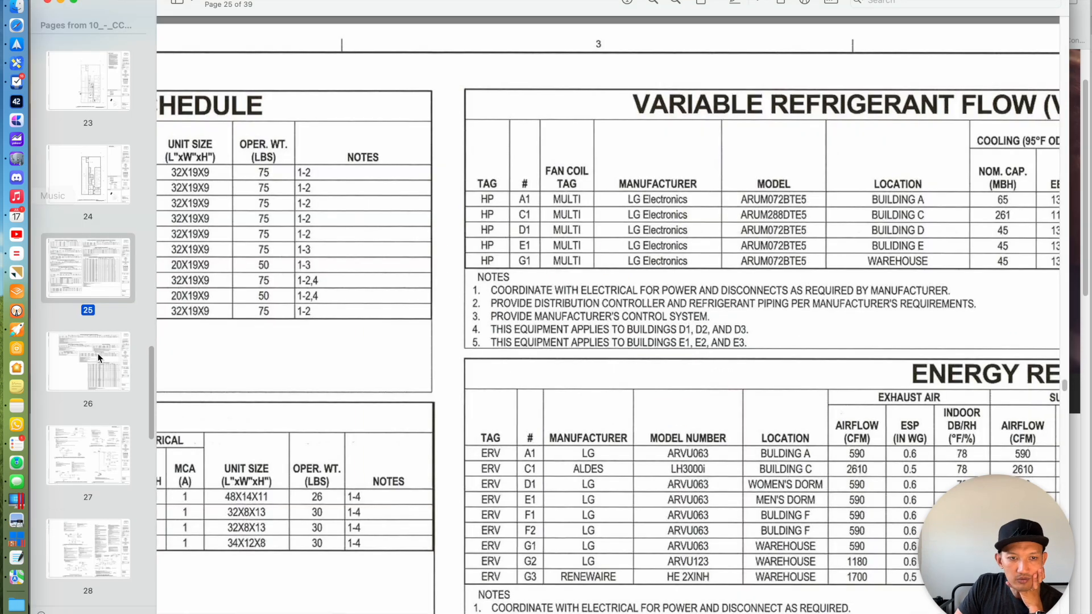
scroll(97, 353, down, 10)
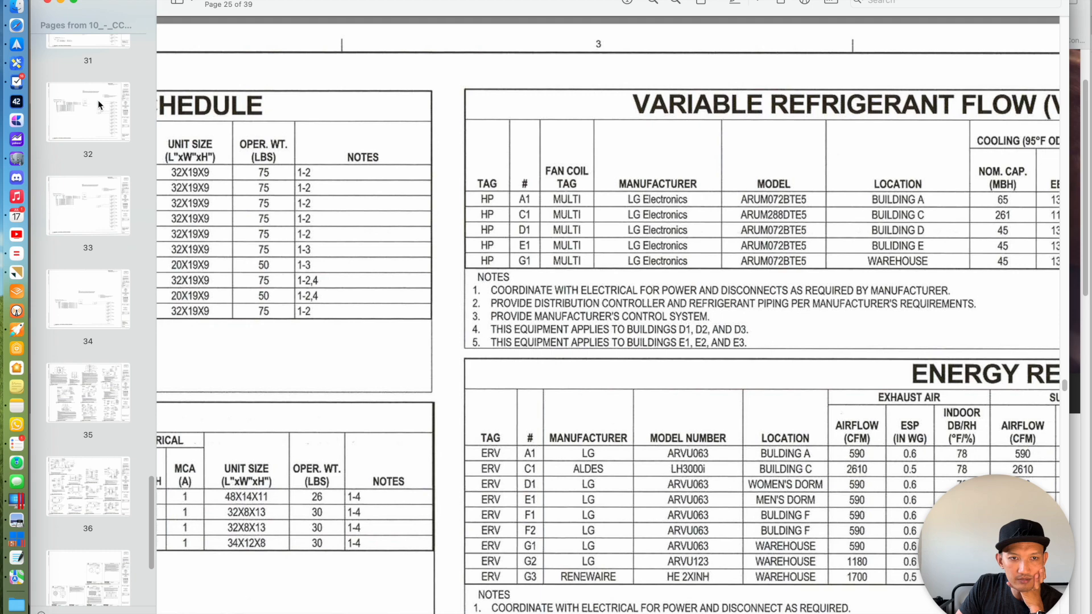
click(97, 100)
scroll(520, 310, left, 15)
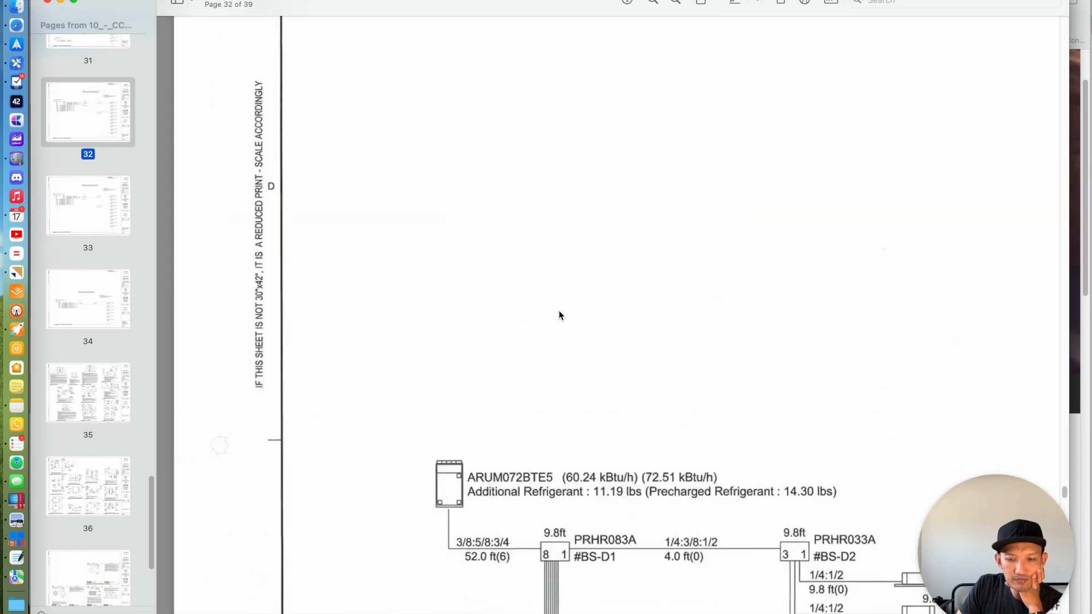
scroll(559, 315, down, 15)
scroll(558, 311, right, 4)
scroll(540, 312, right, 4)
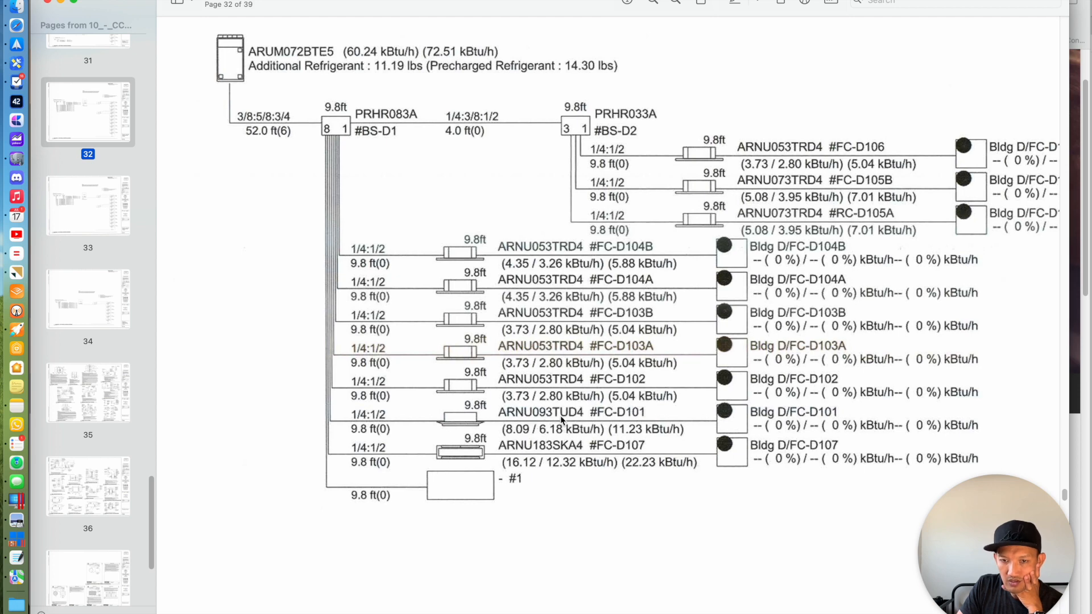
Search the LG HVAC website for model arnu093tud4 to identify the FC-D101 unit's type
click(16, 24)
scroll(315, 57, up, 3)
click(343, 65)
text(arnu09)
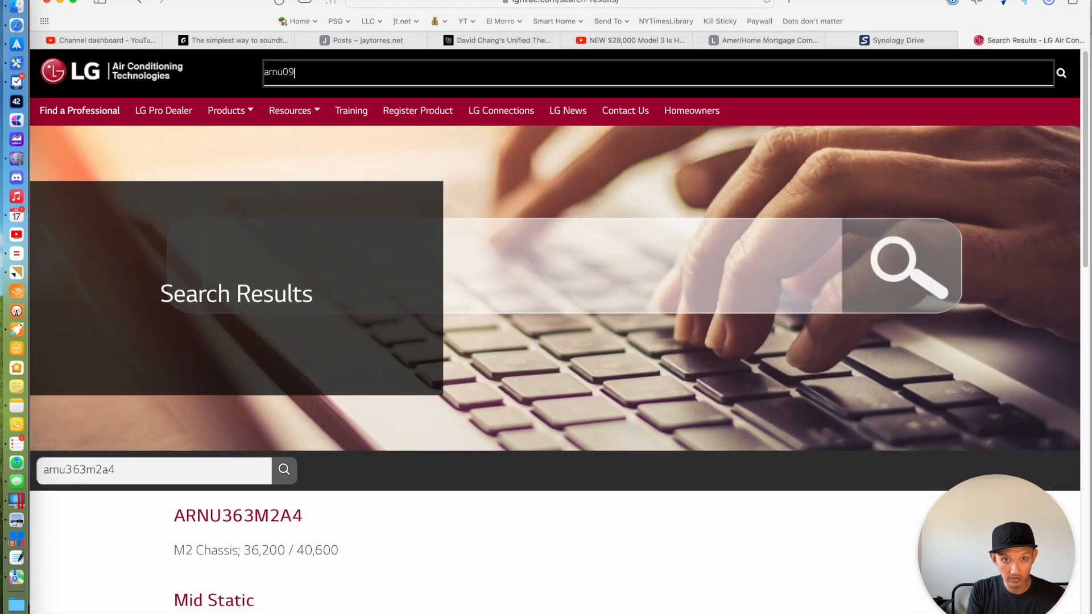
key(super+Tab)
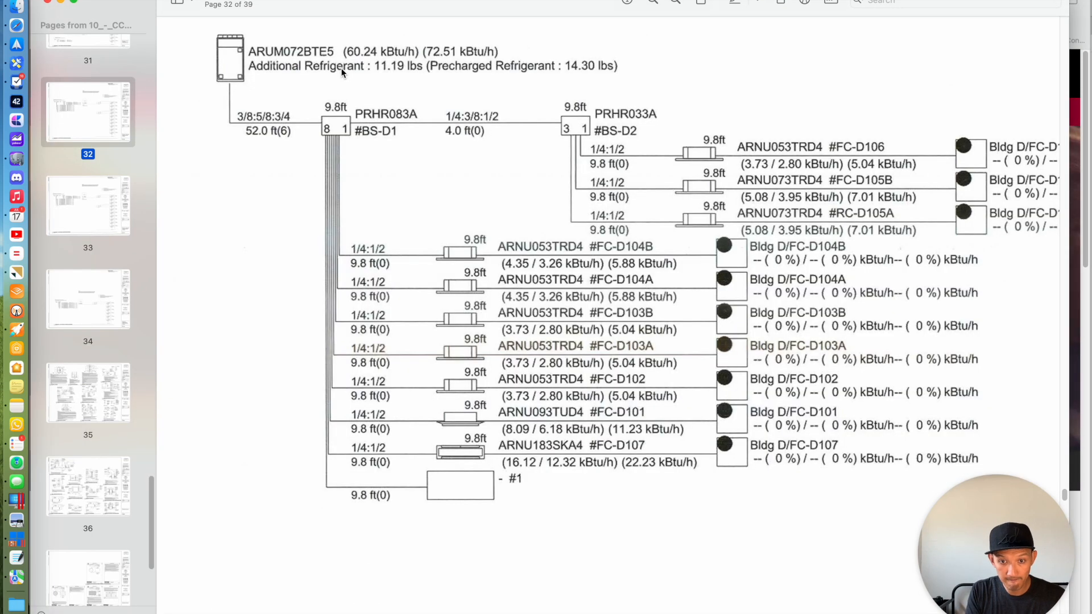
key(super+Tab)
text(3)
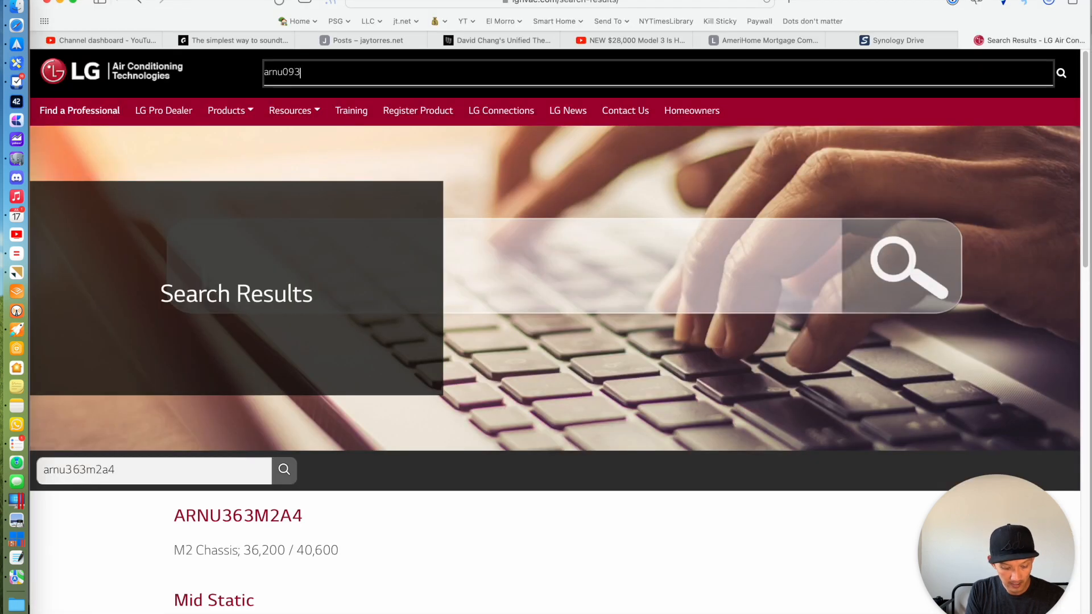
text(4)
key(super+Tab)
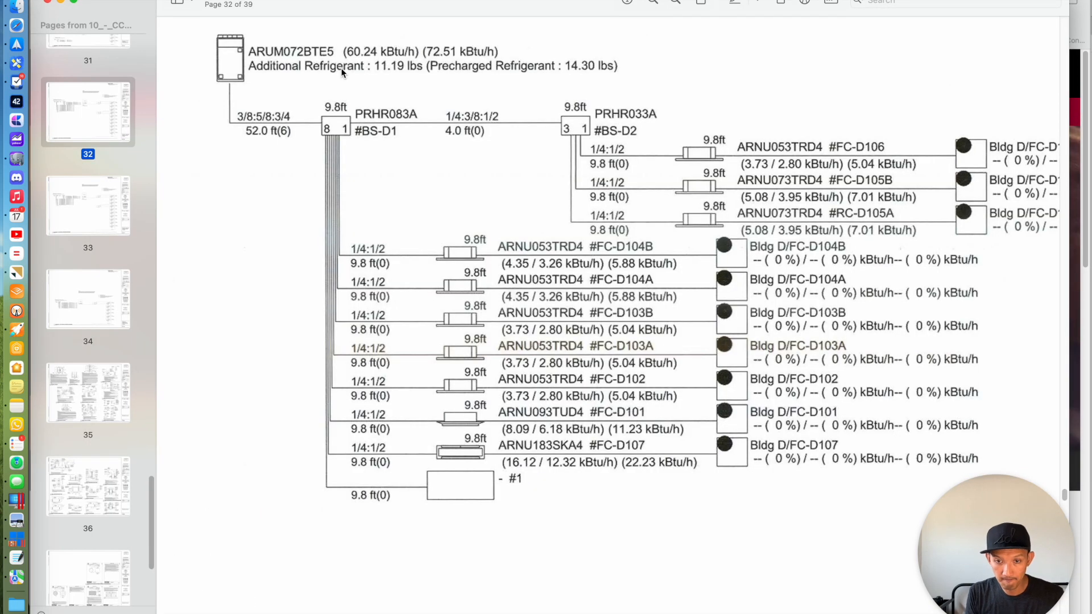
key(super+Tab)
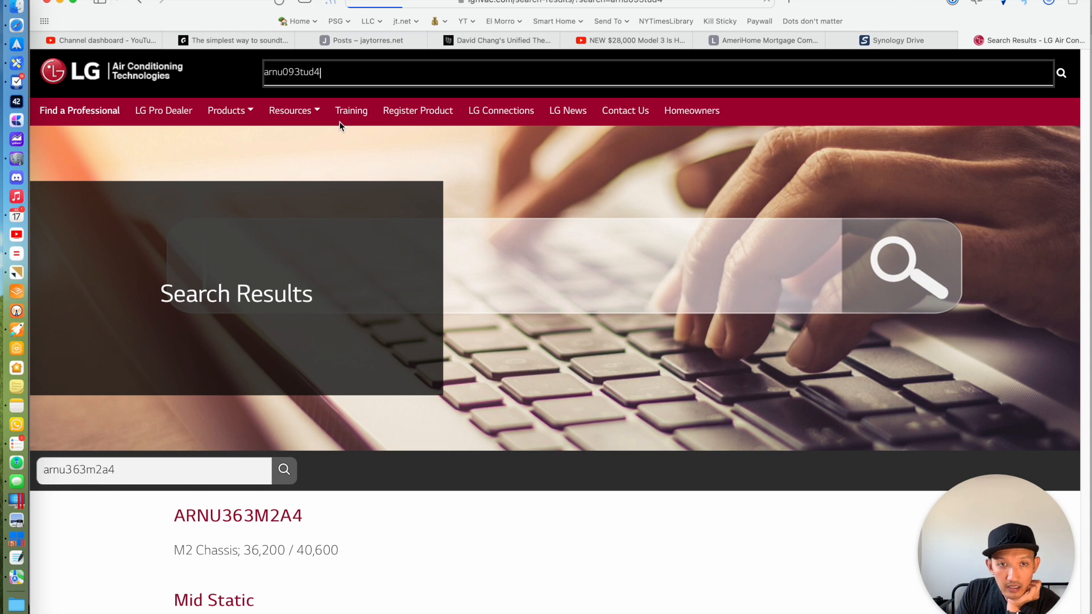
key(Return)
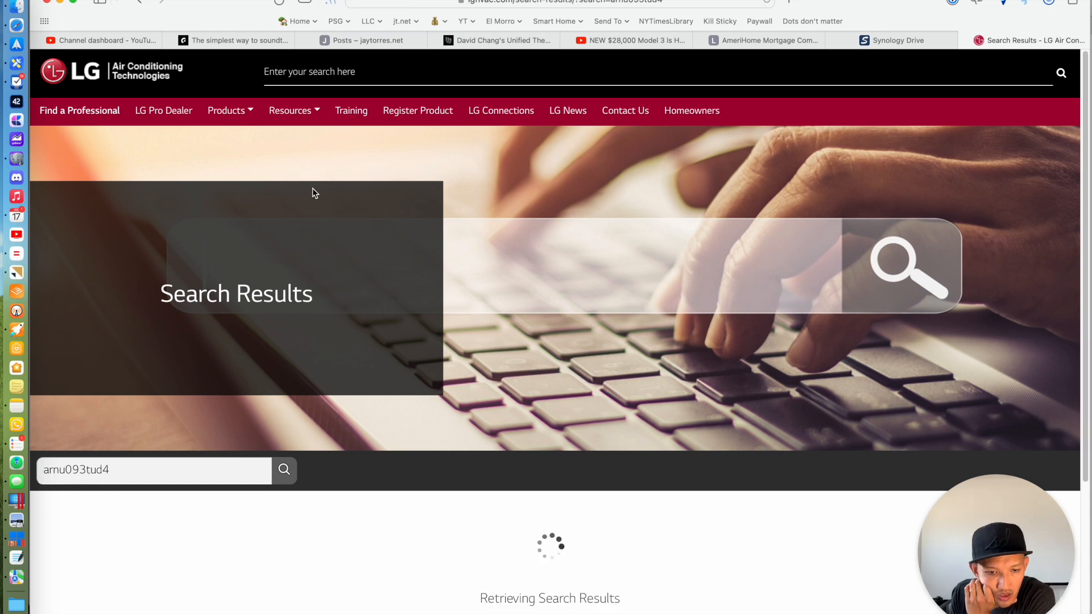
scroll(464, 403, down, 3)
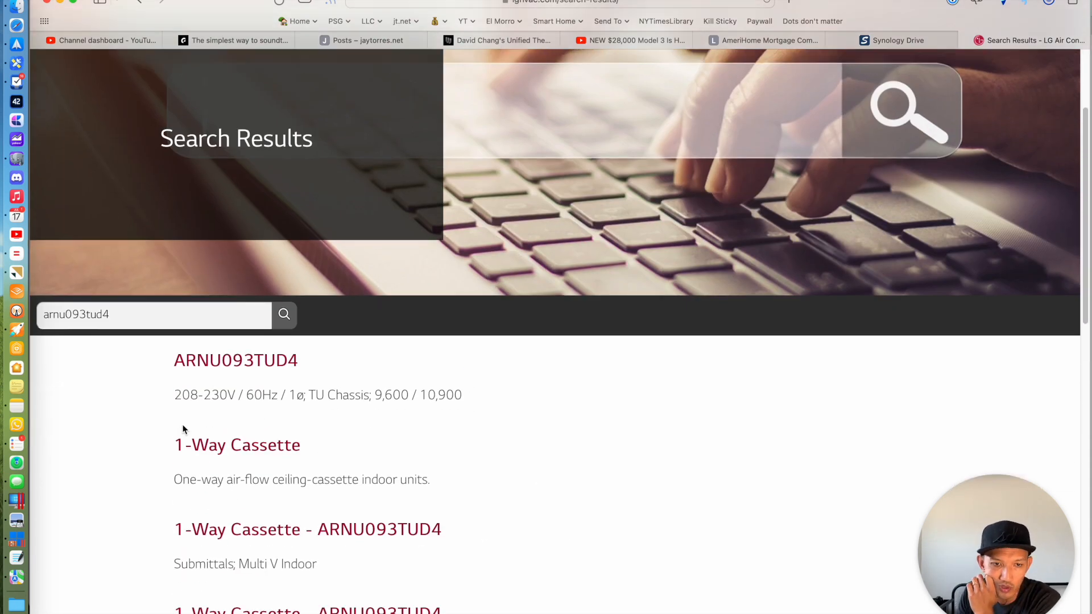
scroll(285, 417, up, 3)
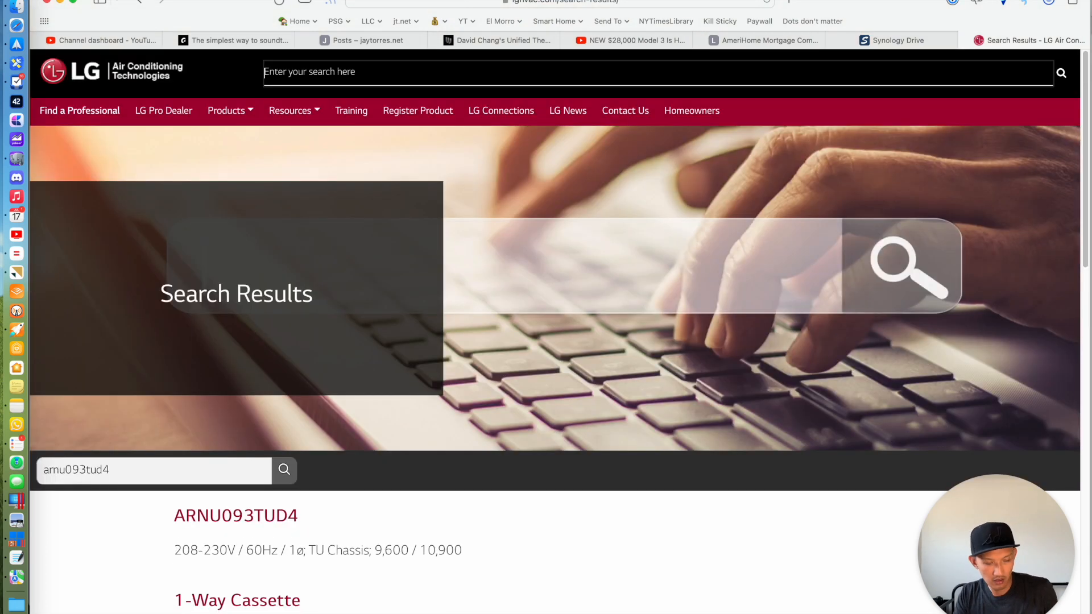
Add a Compact 4-Way Cassette MMU-UP0071MH-UL, using the Phasing In model generation, to the first port of the second joint's upper flow selector
key(super+Tab)
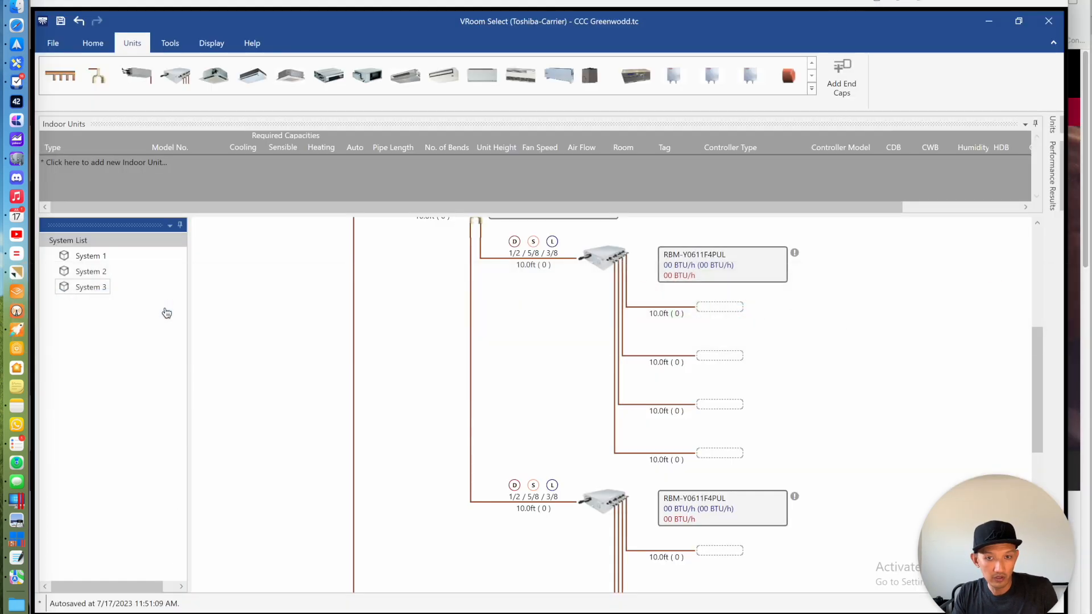
click(166, 309)
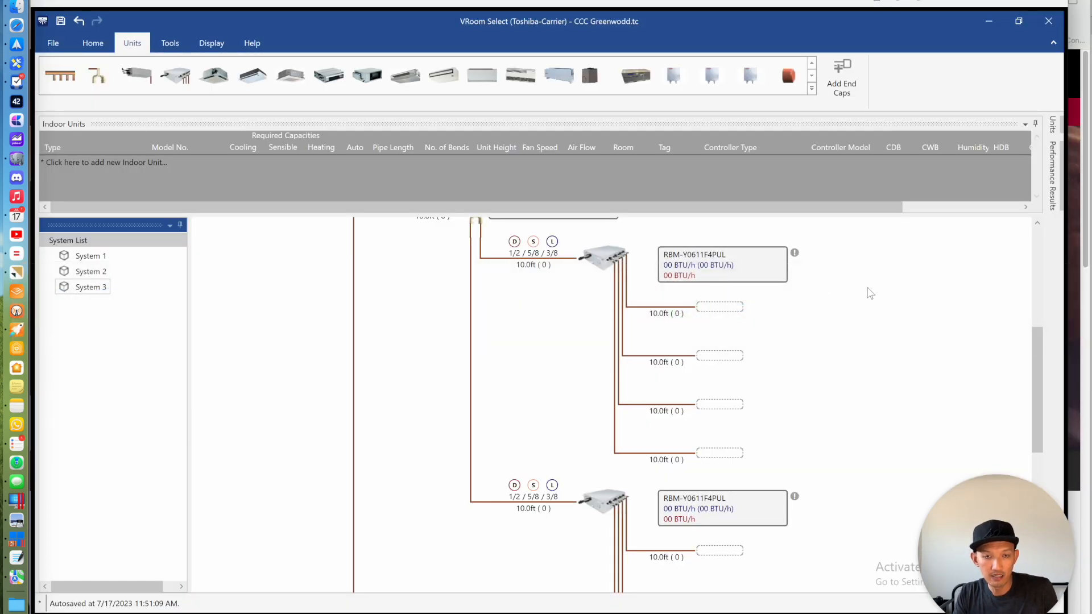
key(super+Tab)
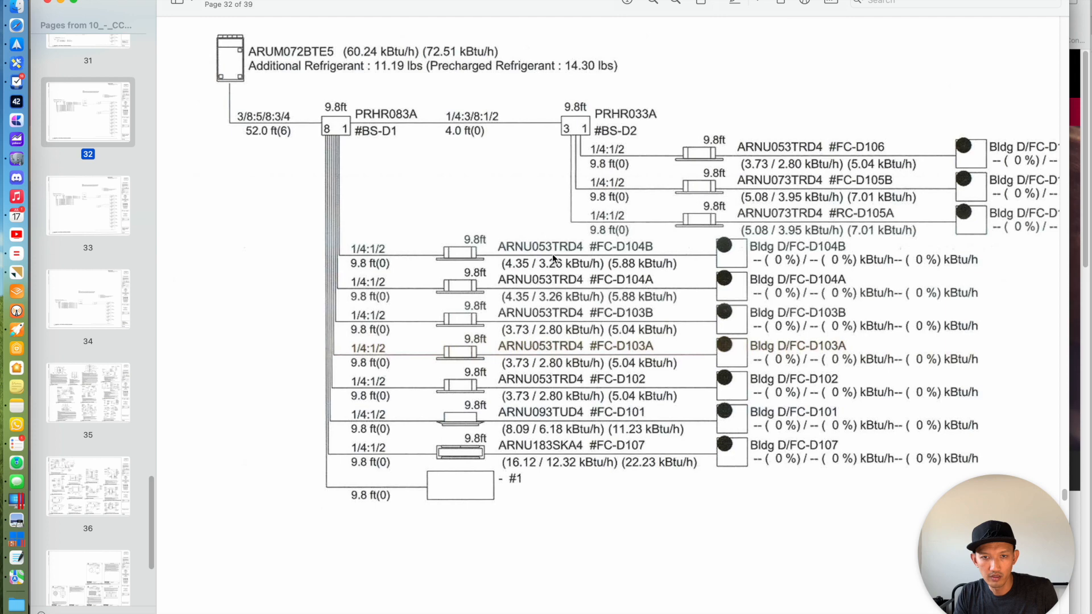
key(super+Tab)
drag(290, 77, 731, 307)
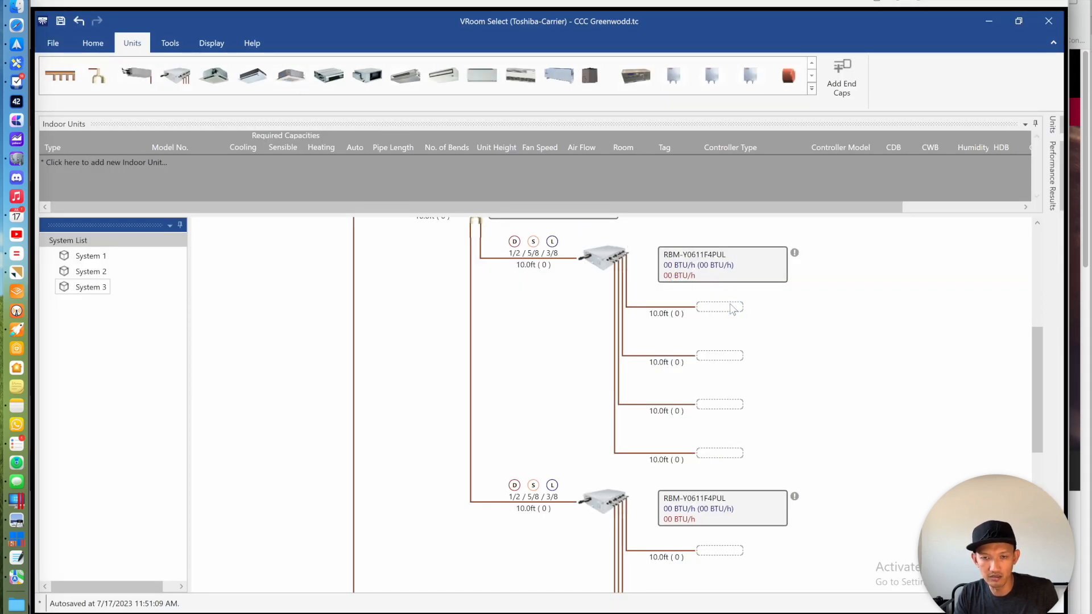
click(574, 296)
click(576, 317)
click(583, 294)
click(580, 306)
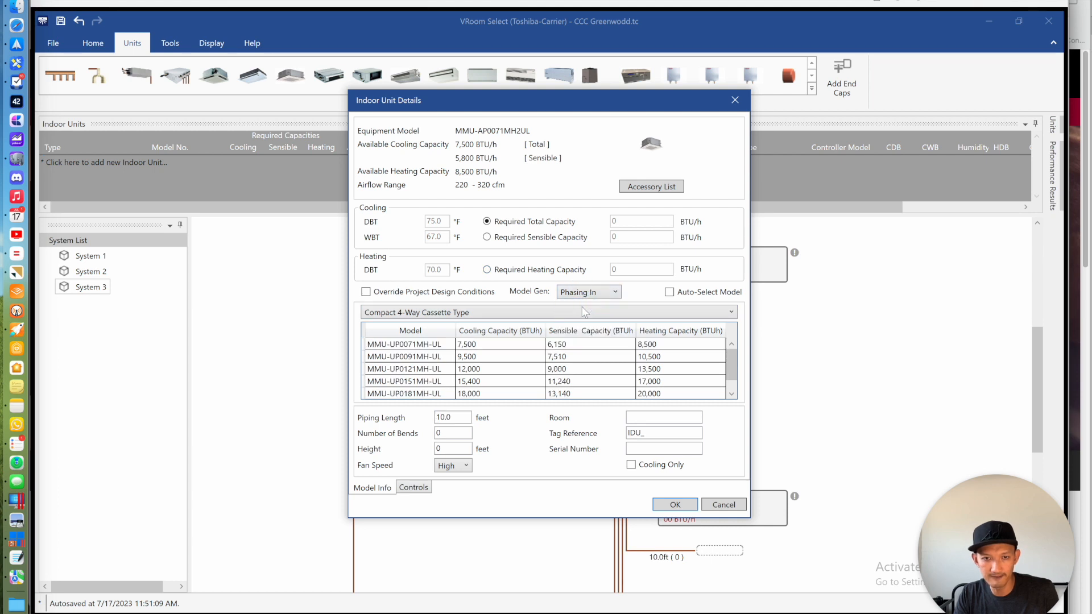
click(675, 505)
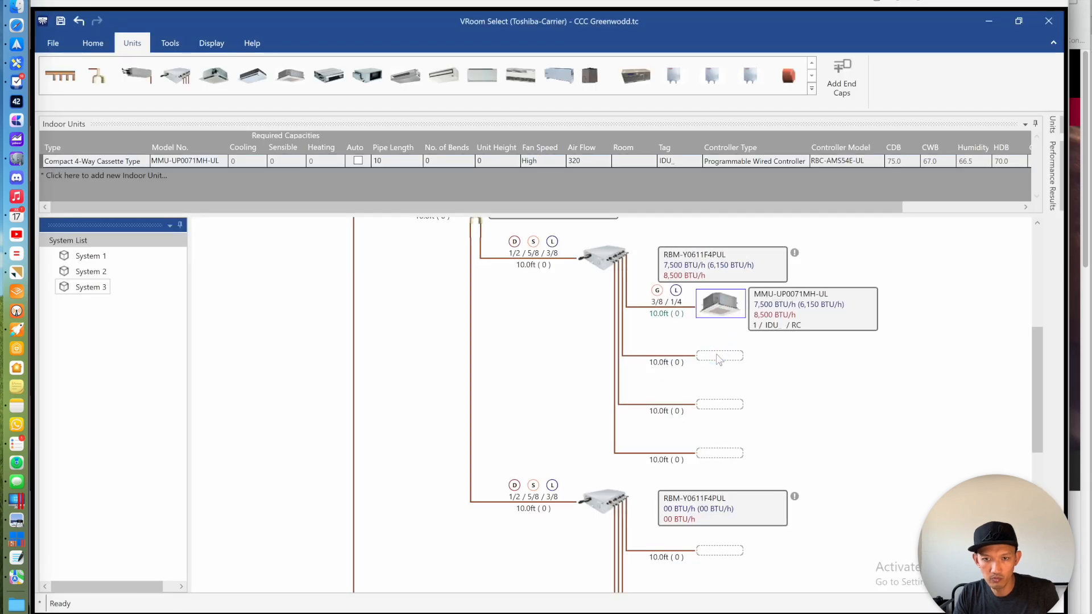
Copy the MMU-UP0071MH-UL cassette to the three remaining ports of the same flow selector
key(super+Tab)
key(super+Tab)
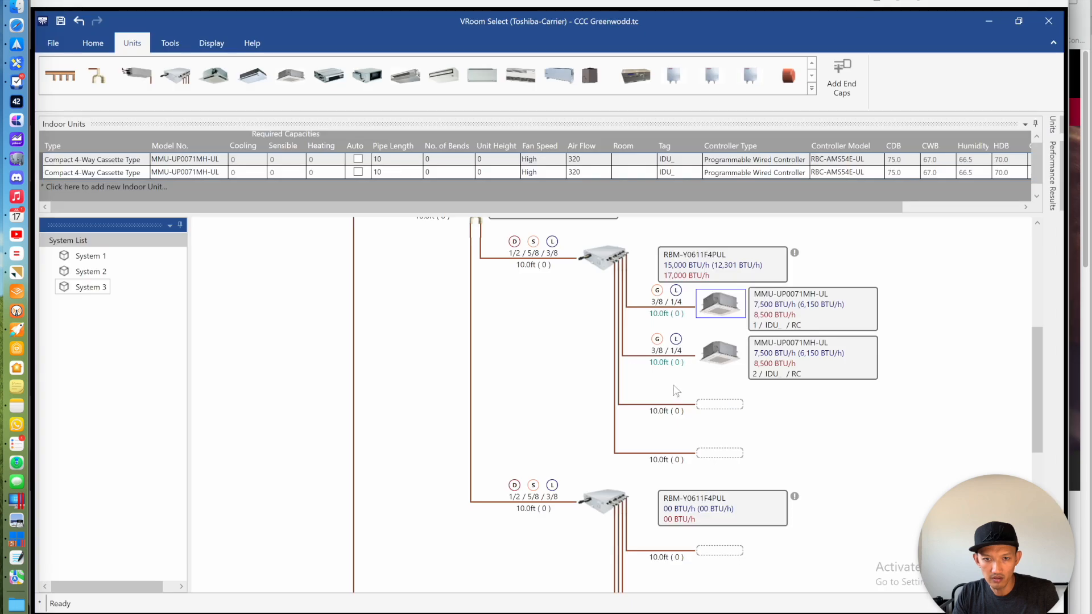
click(717, 364)
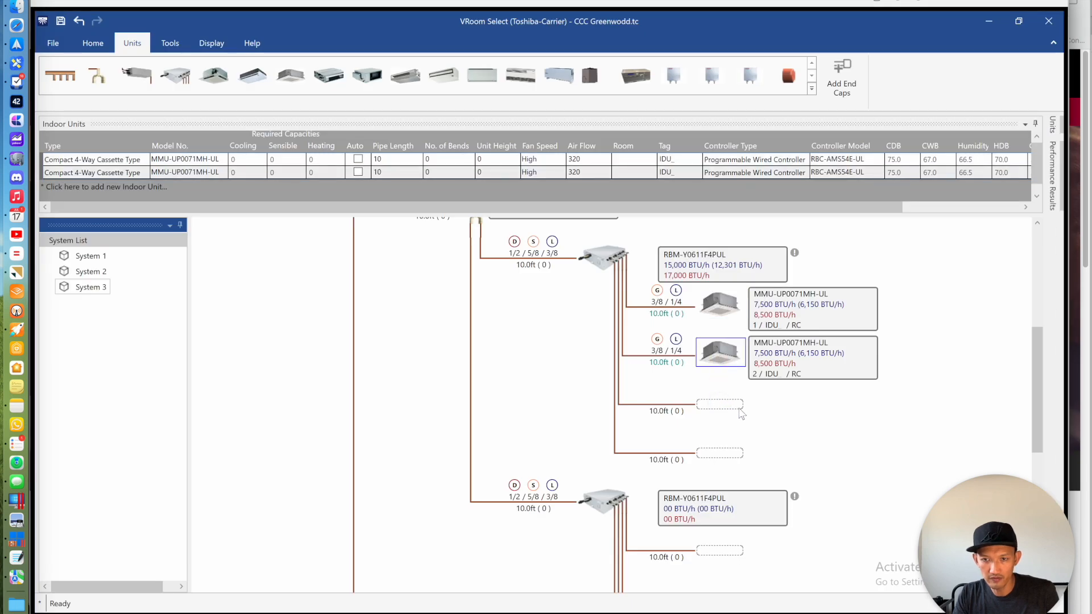
click(737, 405)
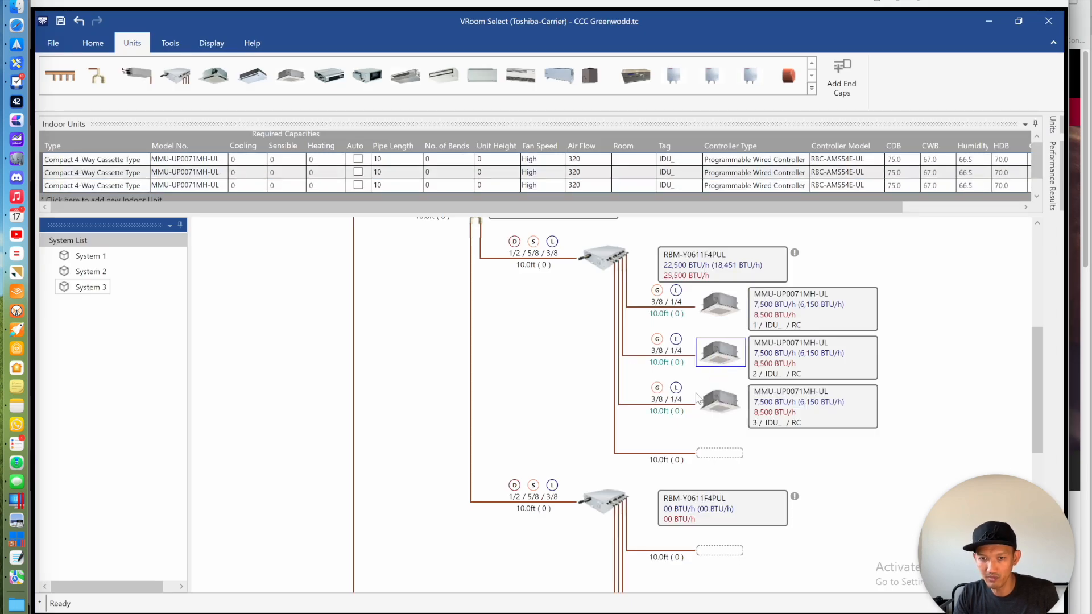
click(723, 403)
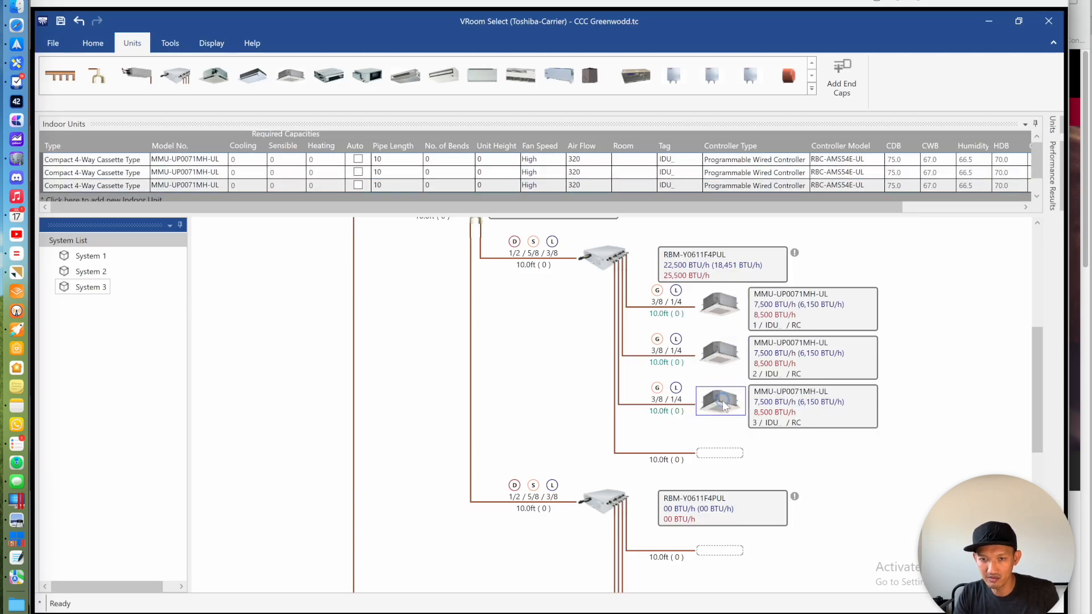
click(725, 448)
Check the PDF's fan coil list and copy the compact cassette to the first port of the second joint's lower flow selector
key(super+Tab)
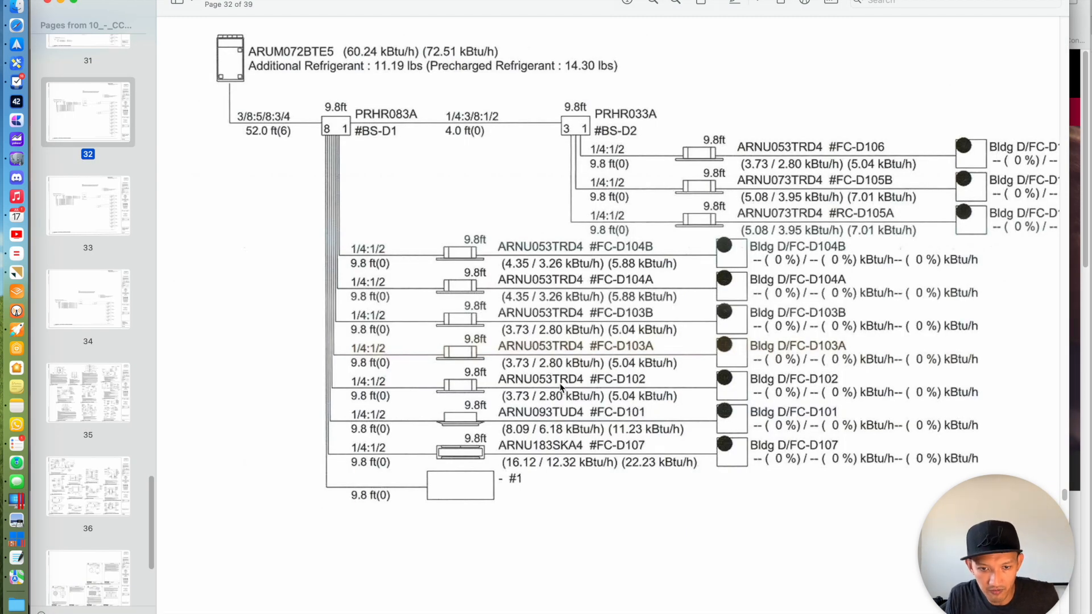
key(super+Tab)
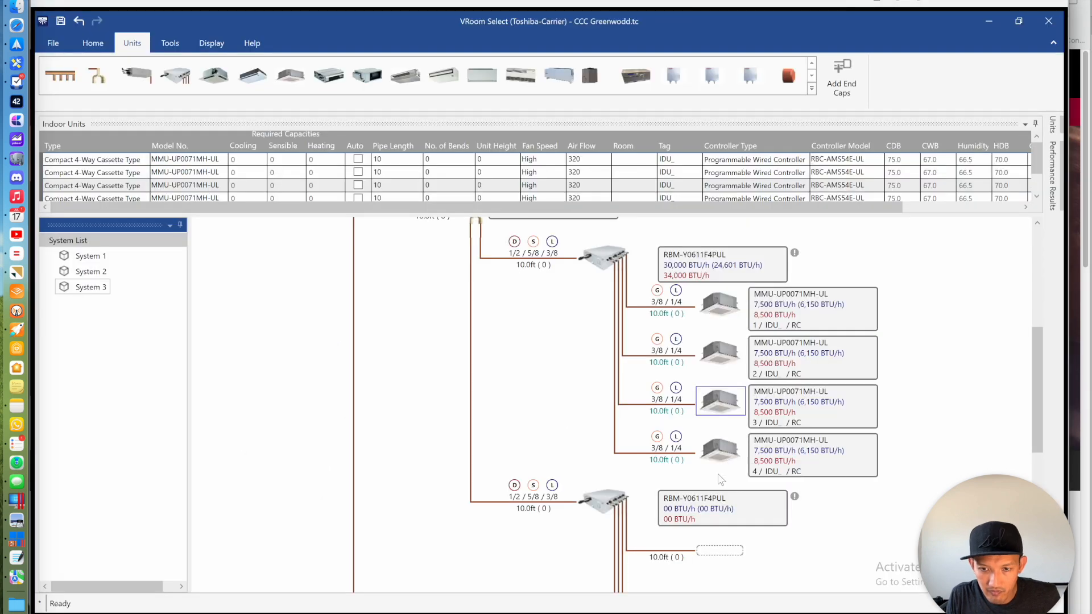
click(715, 461)
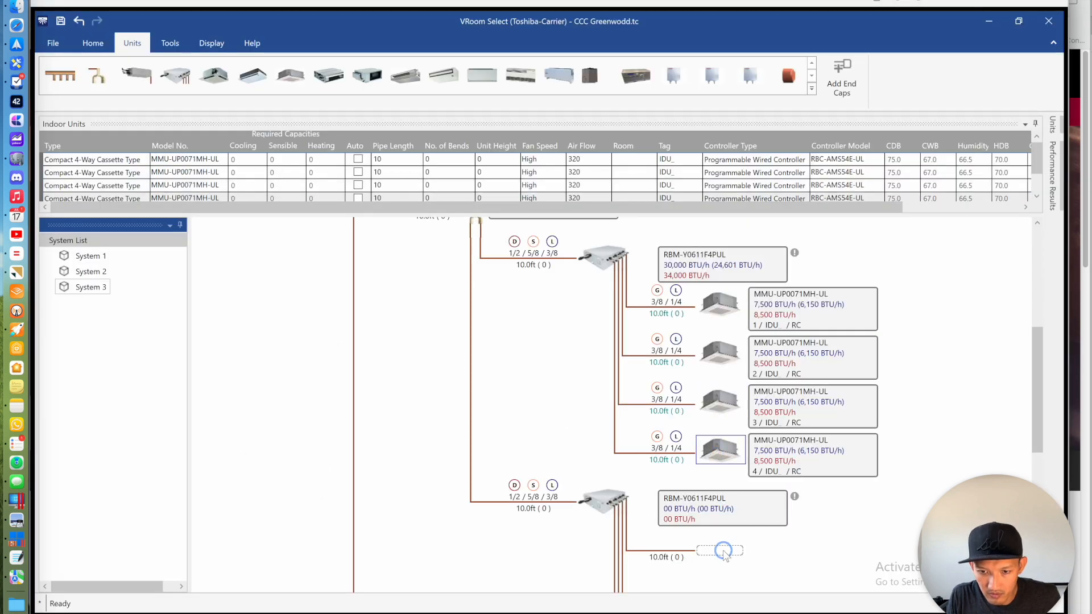
click(725, 554)
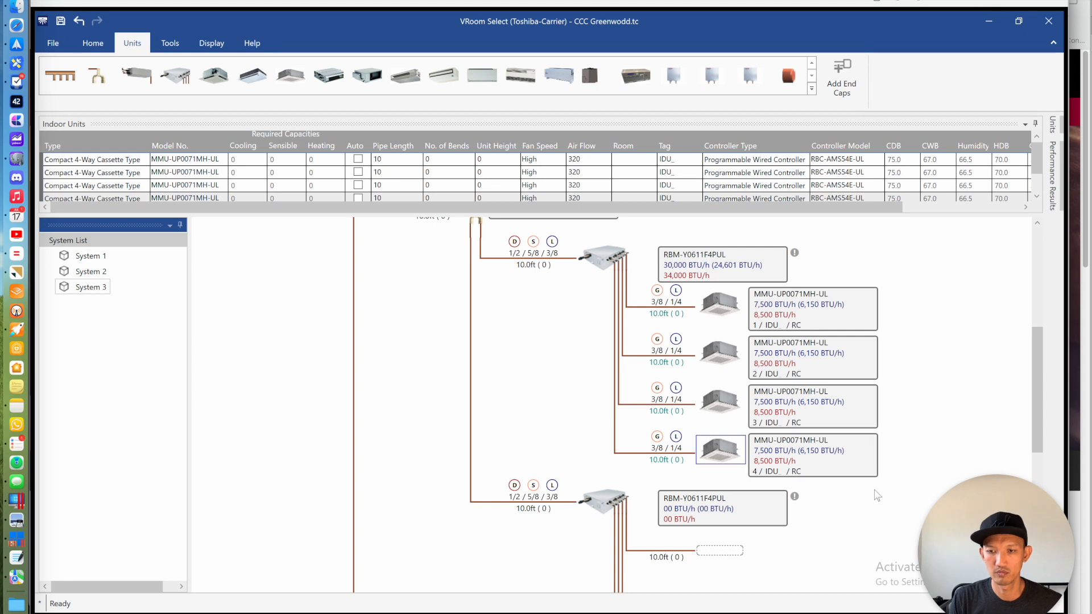
Add a 1-Way Cassette MMU-UP0091YHP-UL to the second port of the second joint's lower flow selector
drag(1035, 365, 1037, 429)
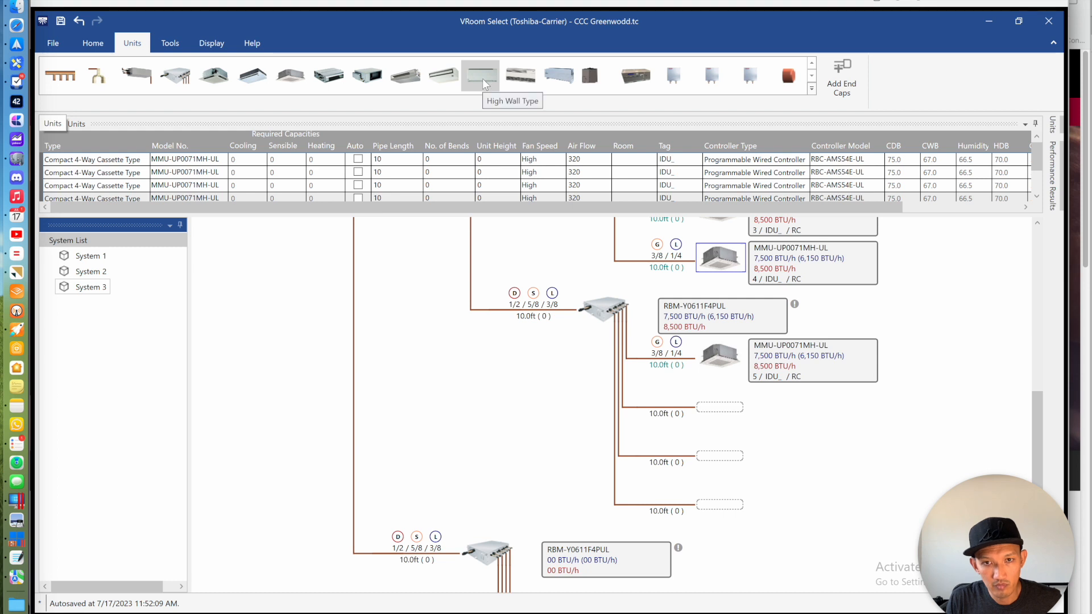
drag(245, 80, 706, 404)
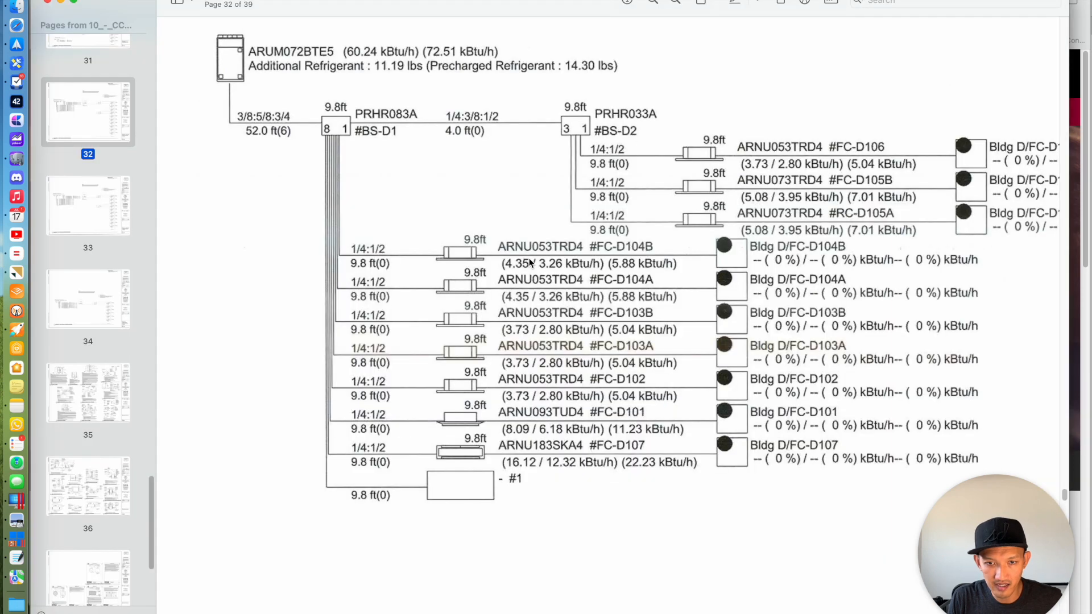
key(super+Tab)
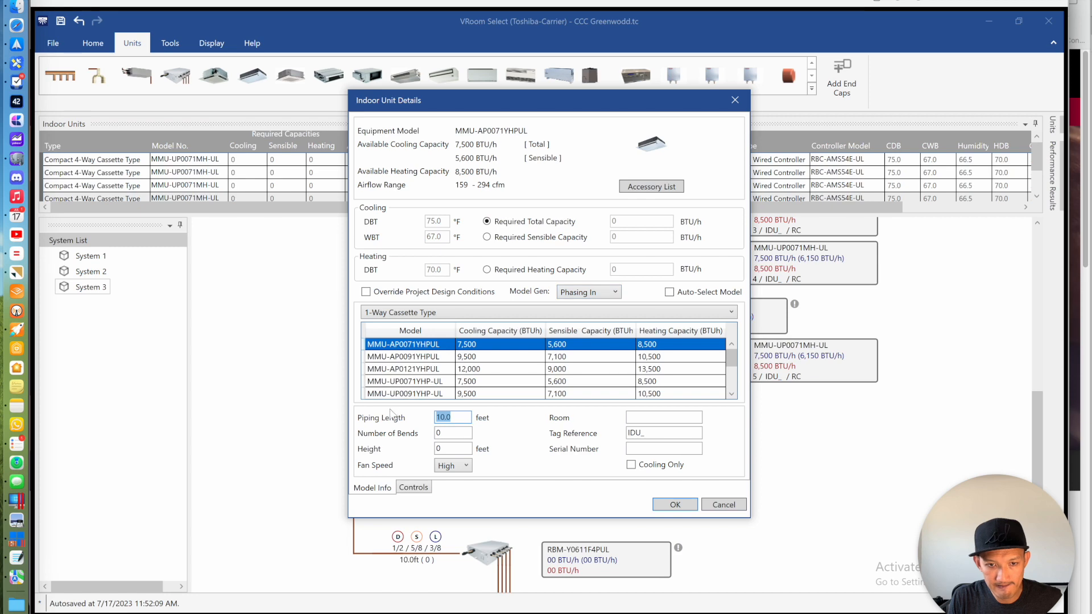
scroll(413, 398, down, 1)
click(380, 382)
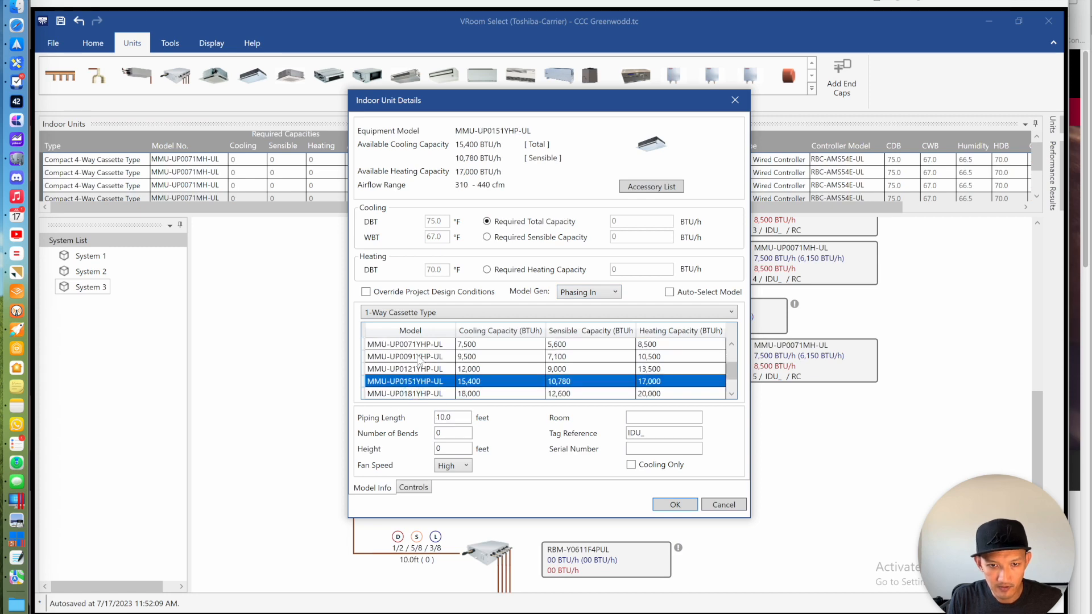
click(418, 358)
click(682, 507)
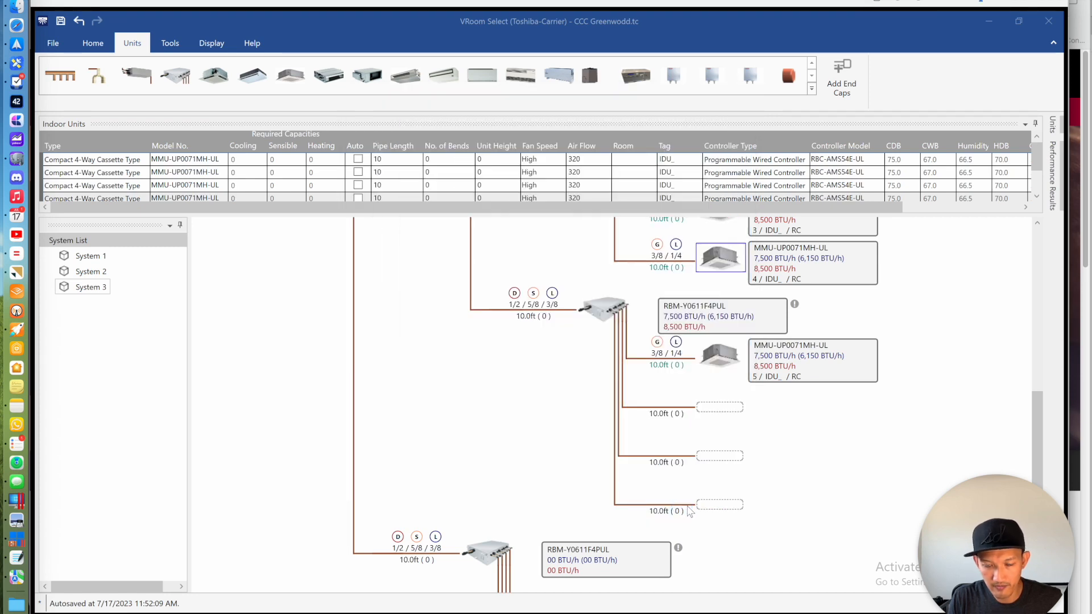
Add a High Wall MMK-UP0181HP-UL, using the Phasing In model generation, to the third port of the same flow selector as FC-D107's equivalent
key(super+Tab)
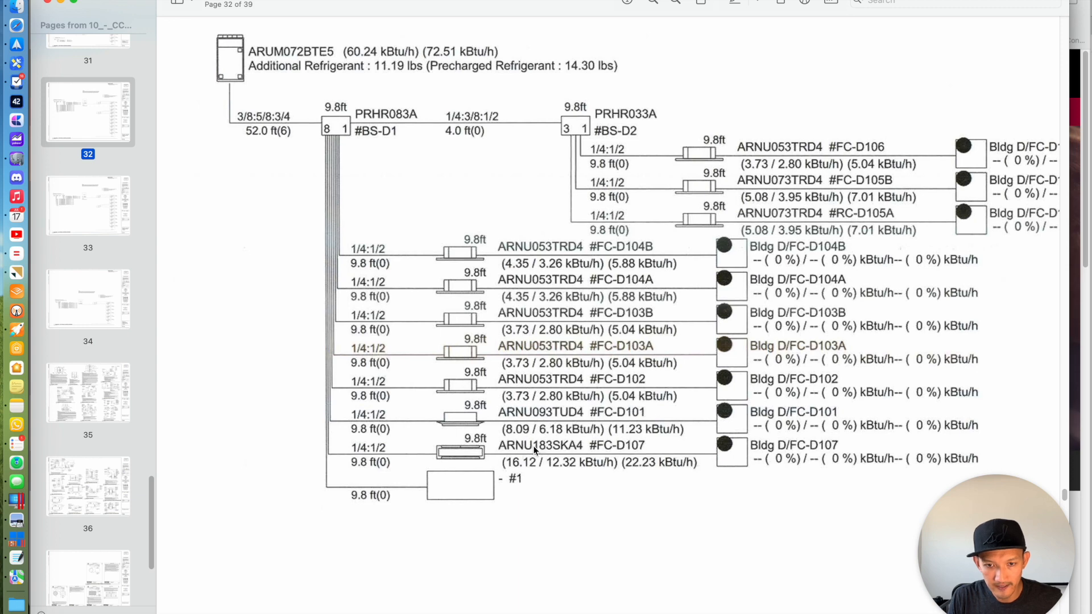
key(super+Tab)
key(super+Tab)
key(super+Tab)
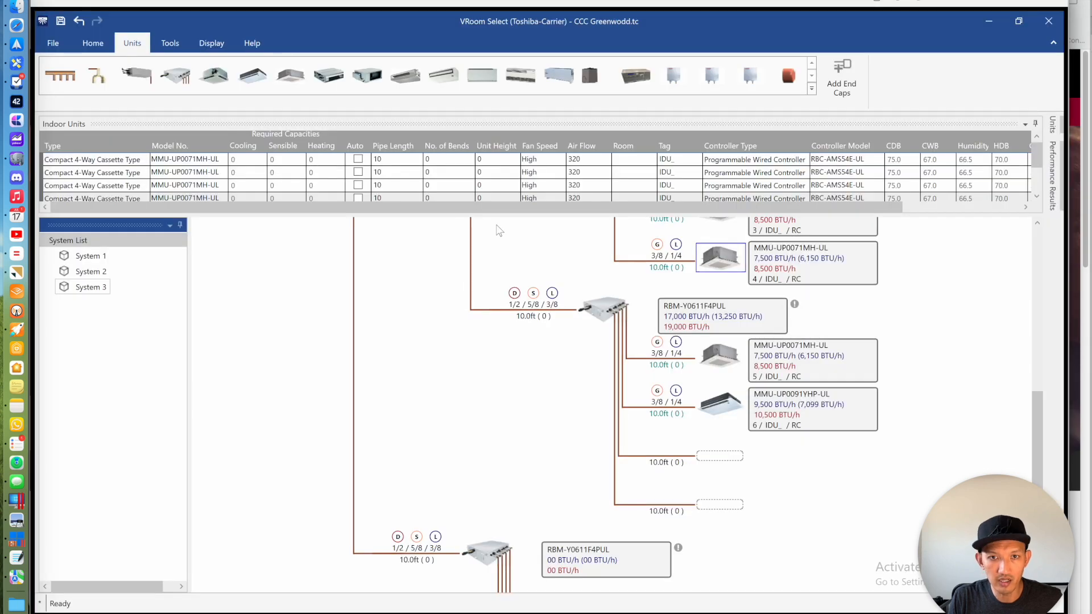
click(715, 459)
double_click(716, 460)
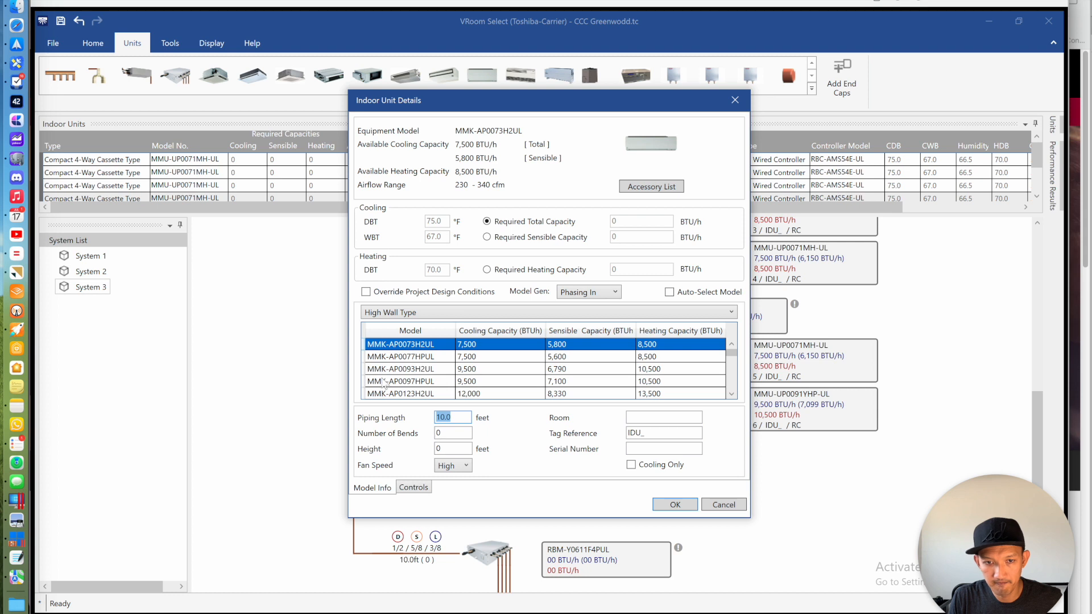
click(489, 313)
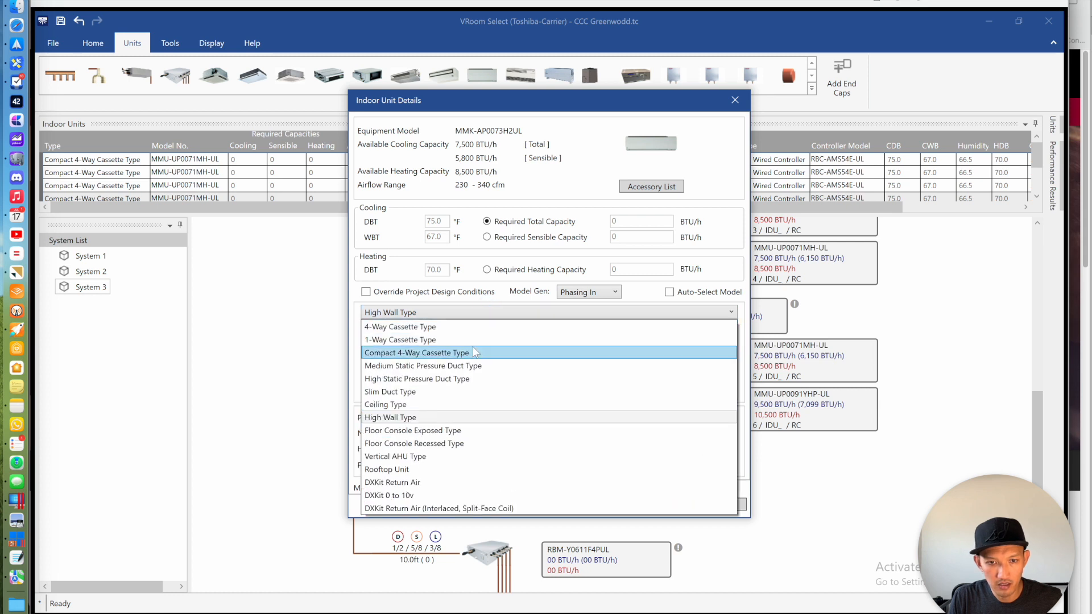
click(581, 292)
click(586, 291)
click(584, 319)
click(586, 292)
click(587, 303)
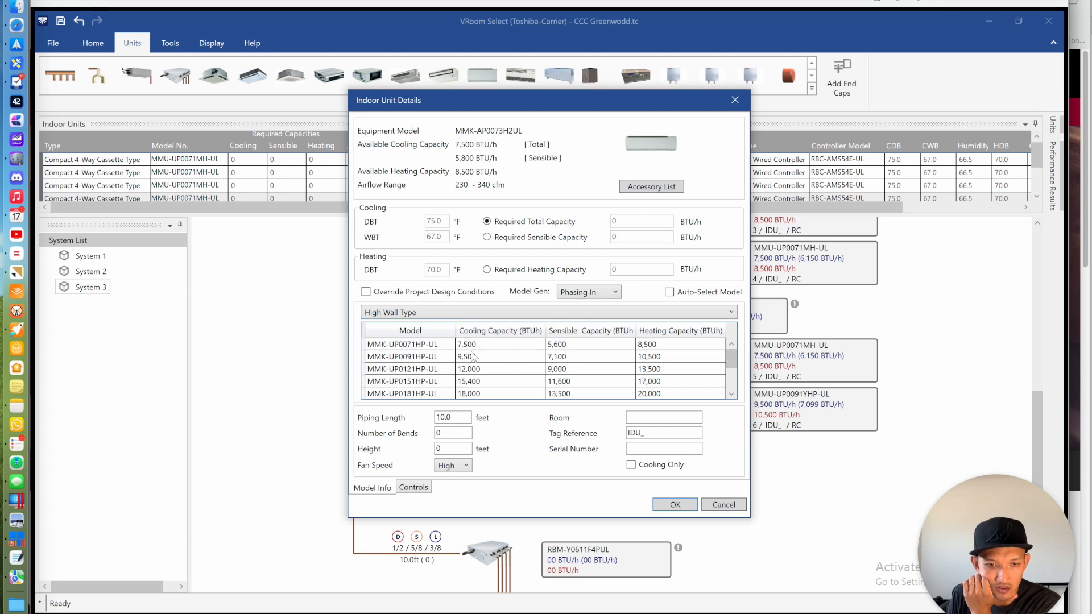
click(409, 394)
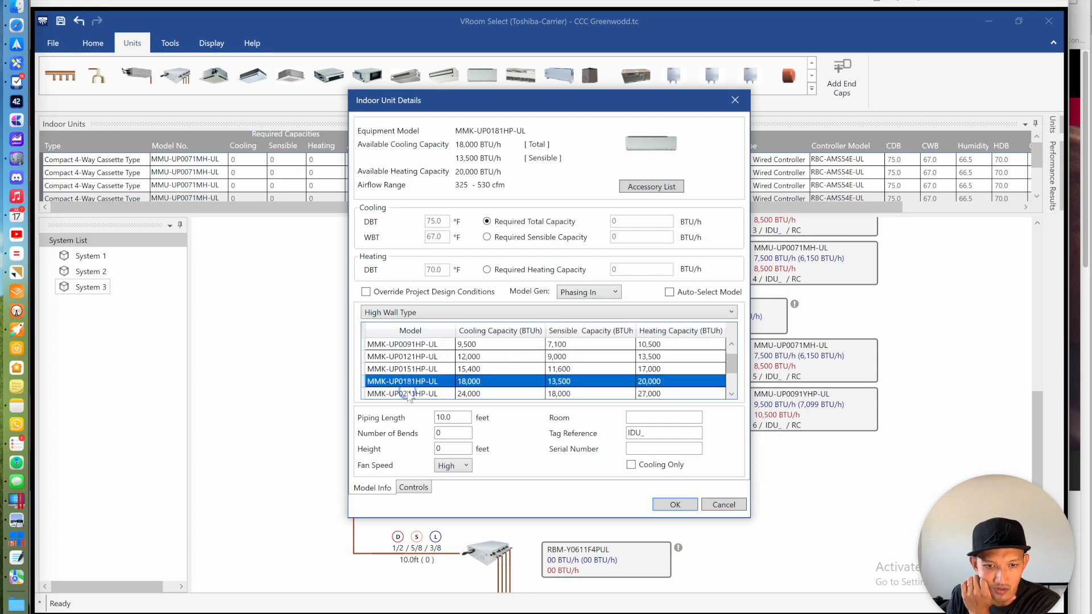
click(674, 504)
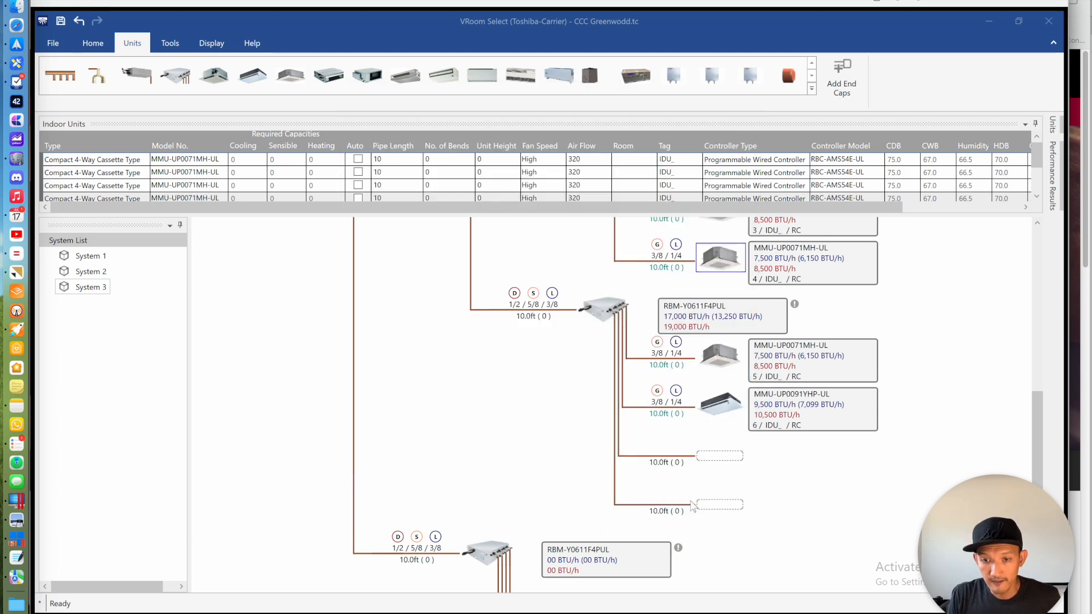
key(super+Tab)
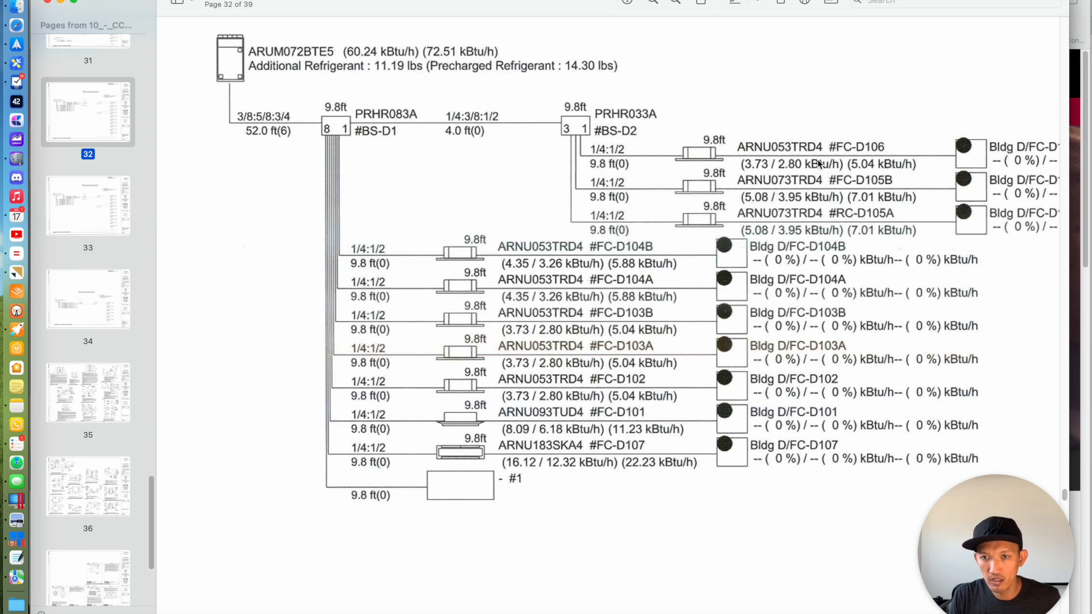
Add a Compact 4-Way Cassette MMU-UP0071MH-UL, using the Phasing In model generation, to the first port of the lowest flow selector
key(super+Tab)
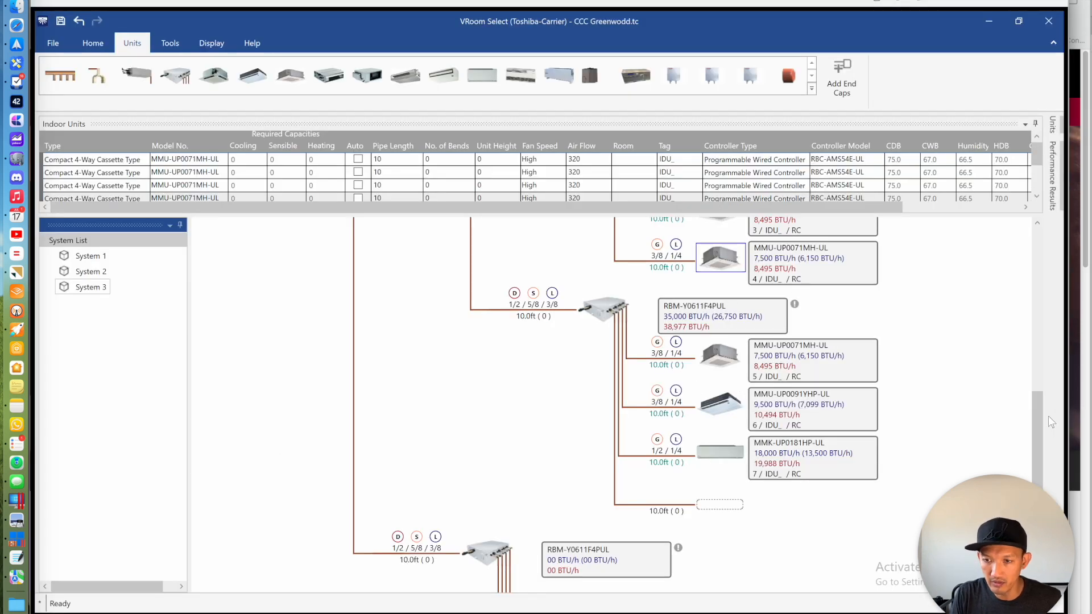
drag(1042, 418, 1045, 483)
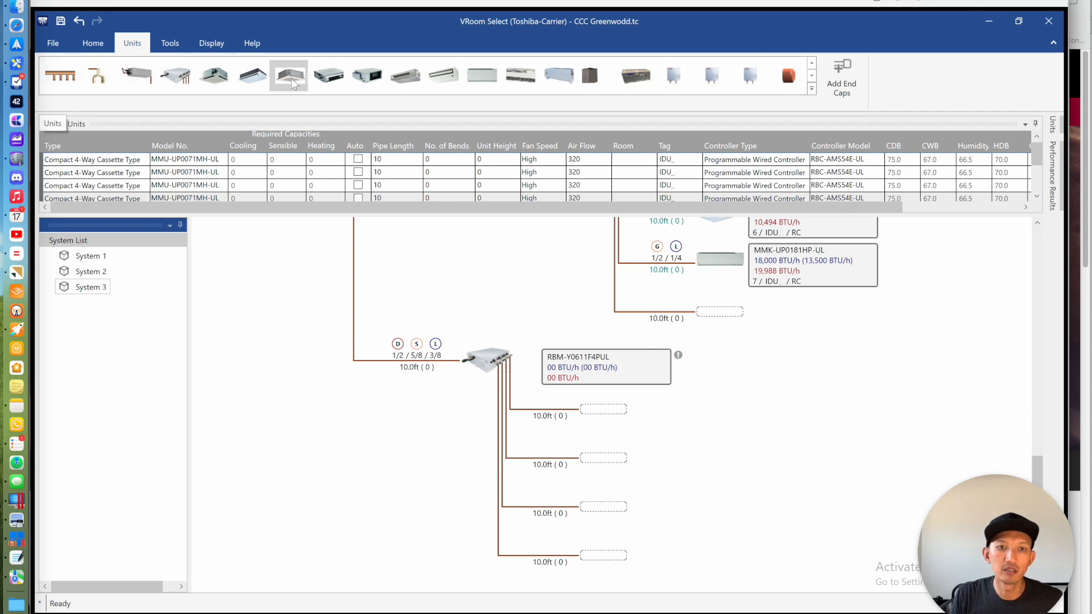
drag(289, 72, 586, 411)
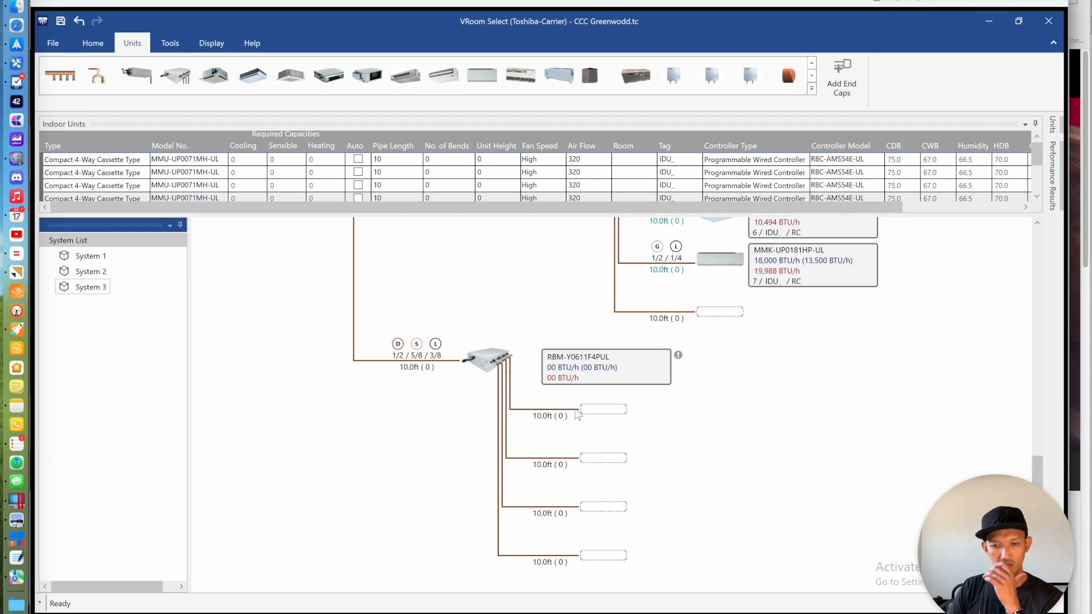
click(587, 292)
click(583, 310)
click(585, 296)
click(578, 304)
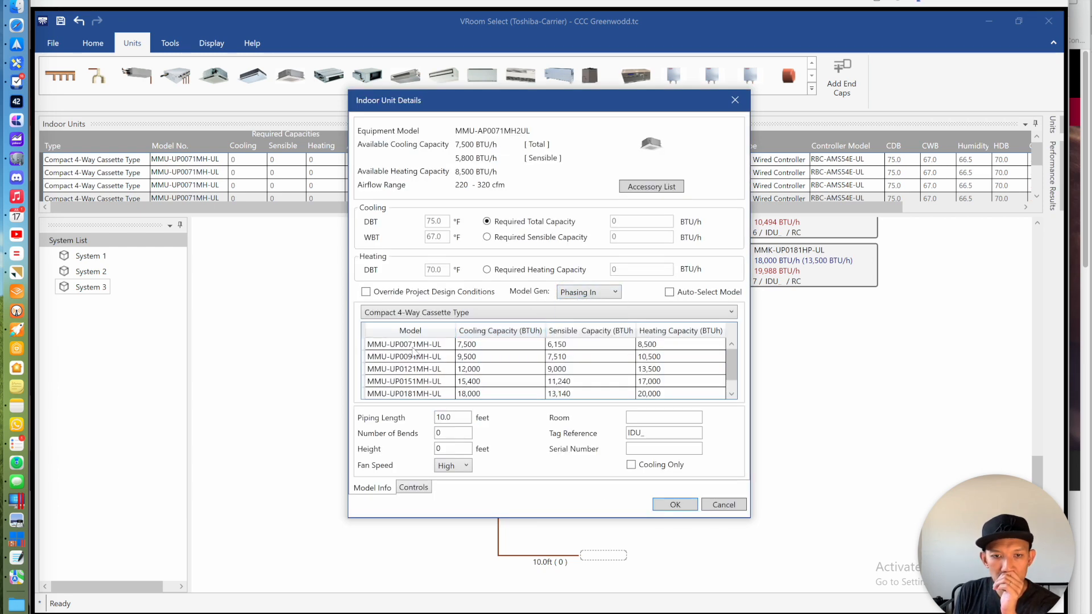
click(664, 505)
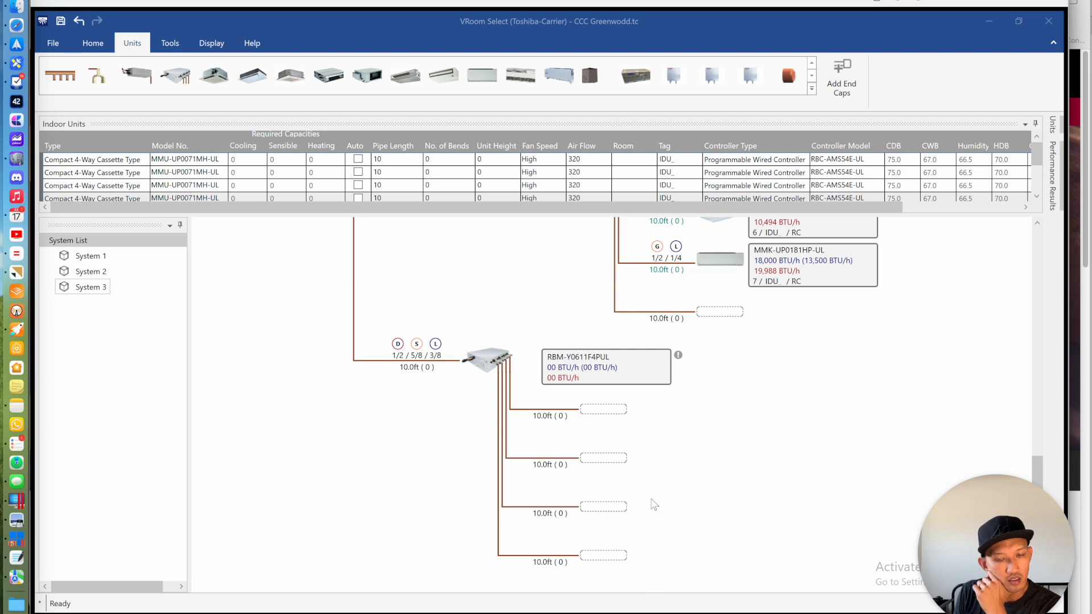
Copy the cassette to the second and third ports of the lowest flow selector and add end caps to all empty ports
click(600, 411)
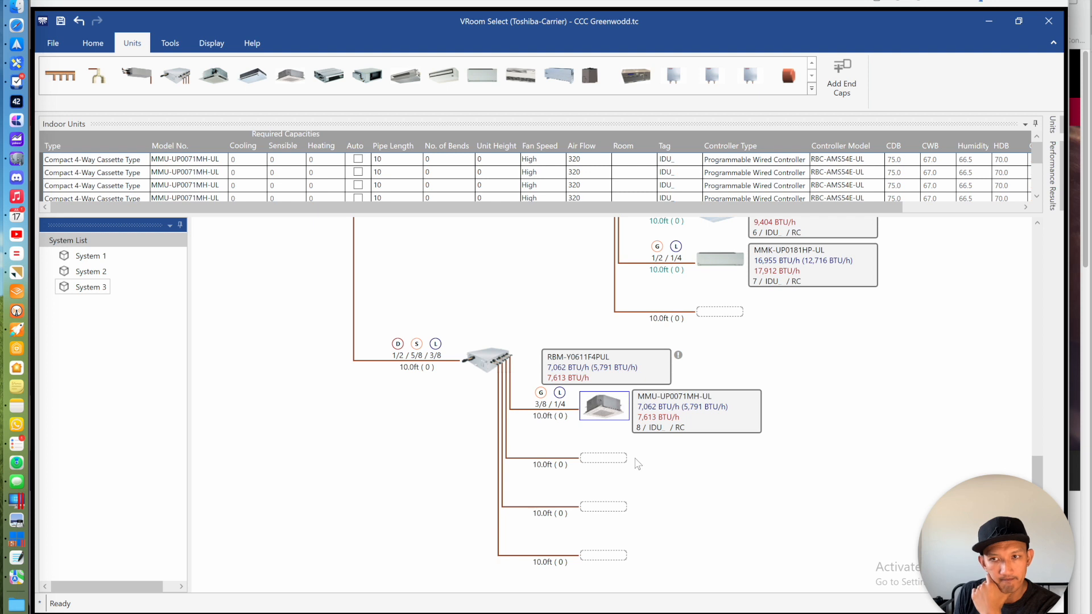
drag(615, 458, 605, 506)
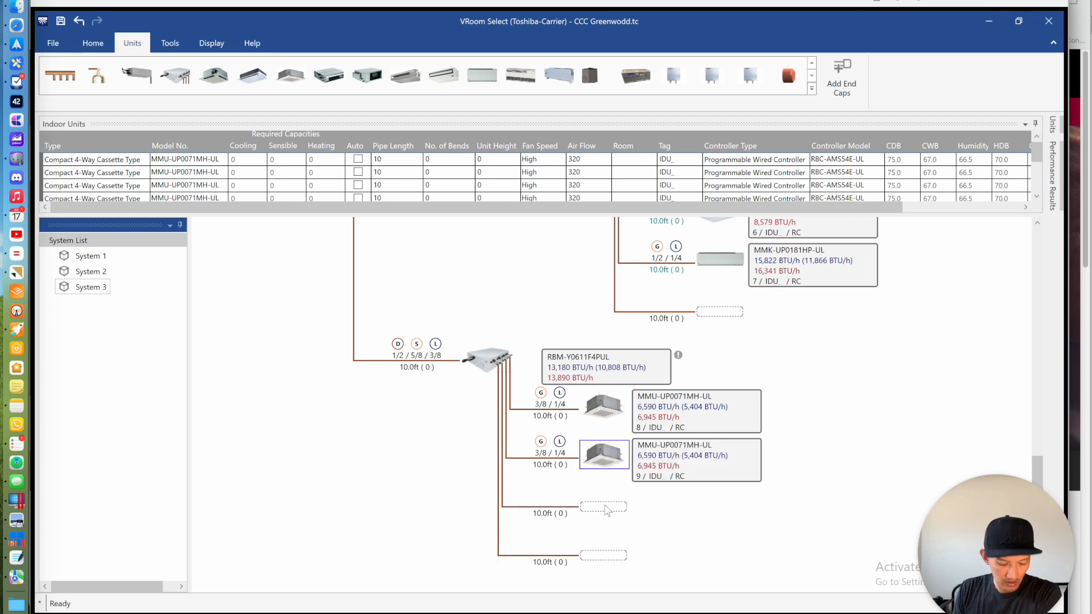
key(super+Tab)
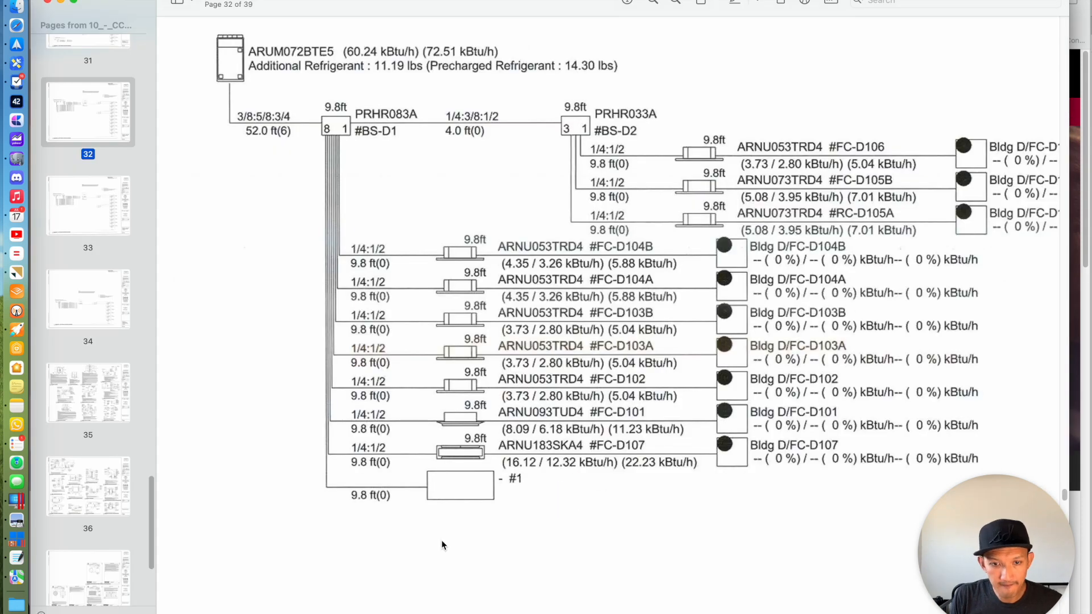
key(super+Tab)
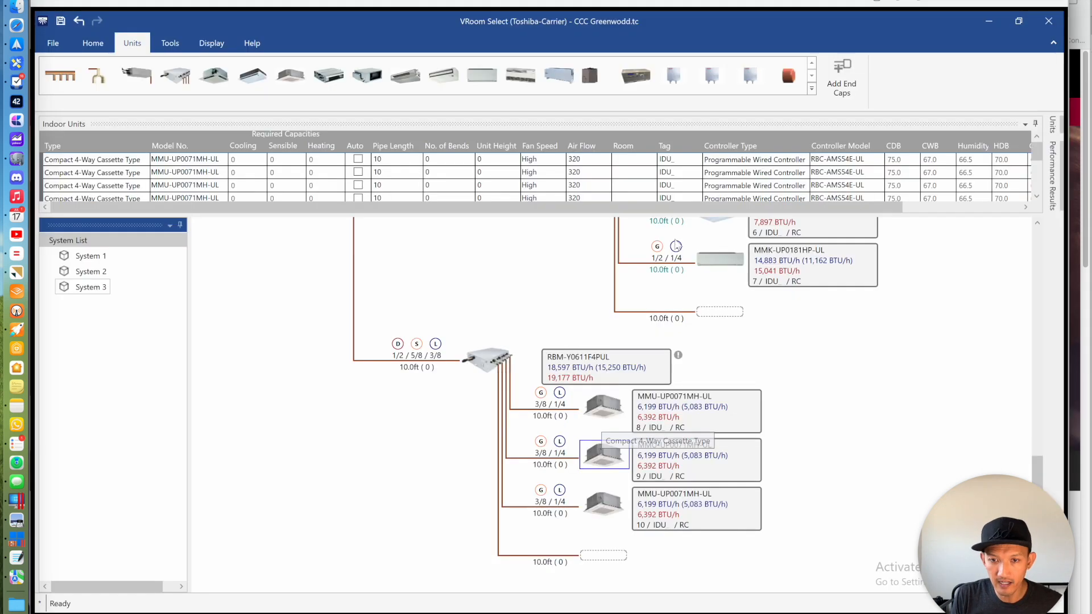
click(838, 74)
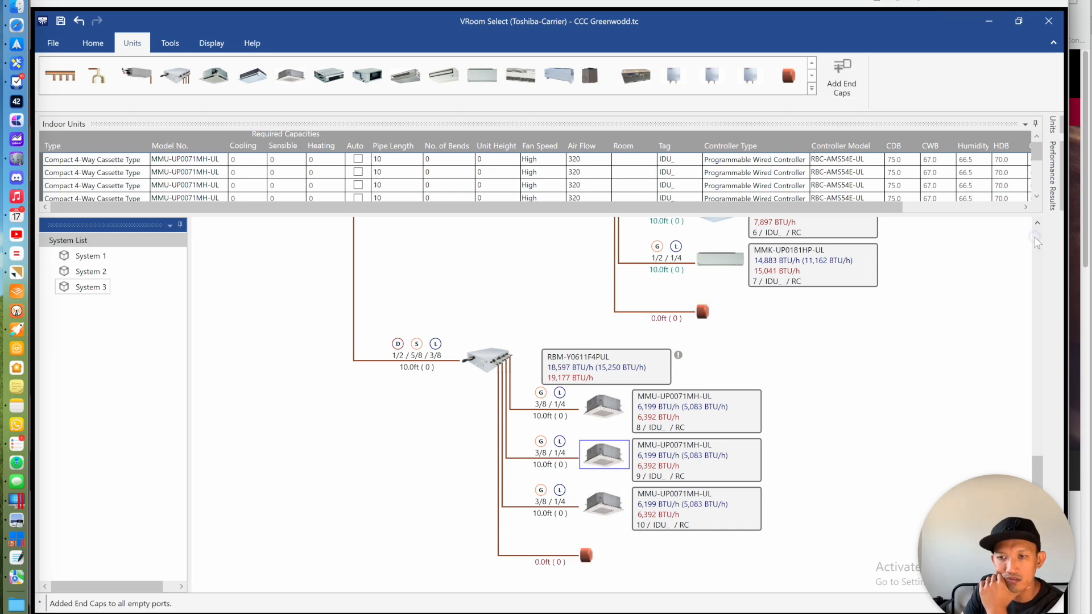
Run the system check on System 3 and save the project
click(1037, 243)
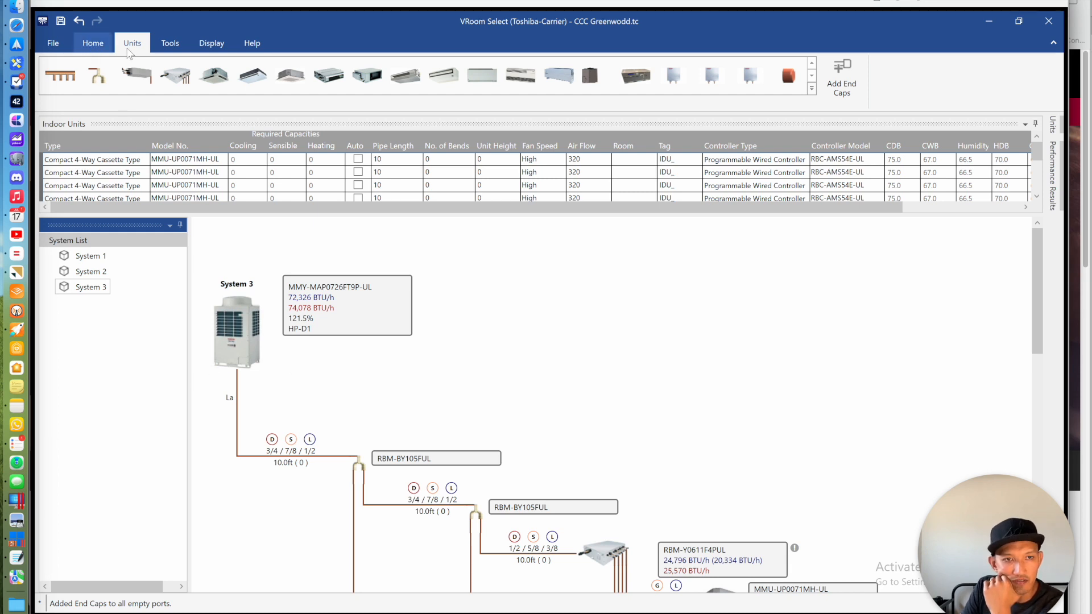
click(92, 43)
click(248, 72)
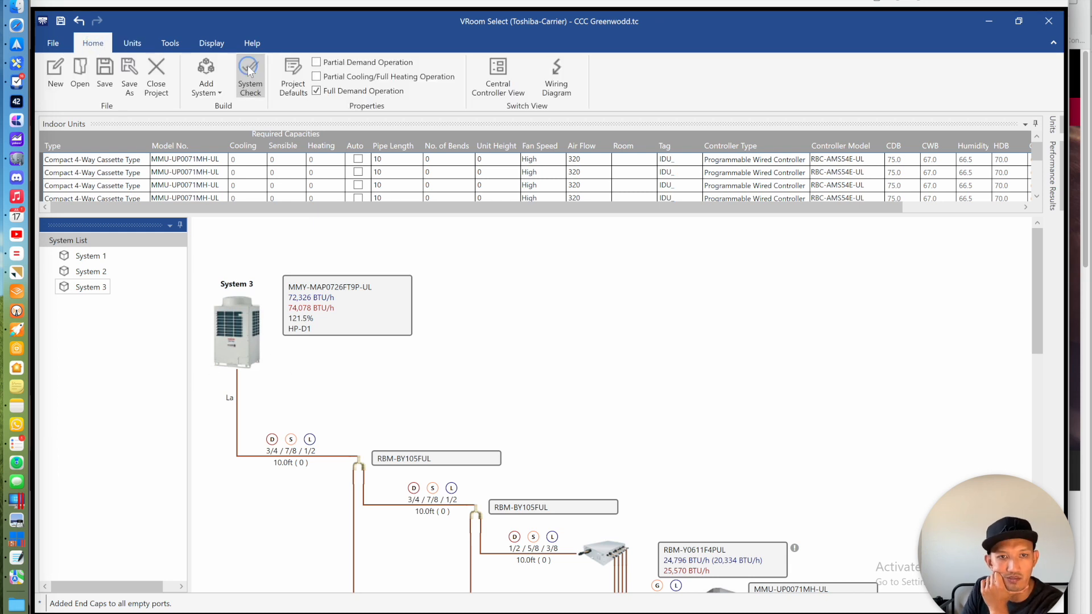
click(549, 367)
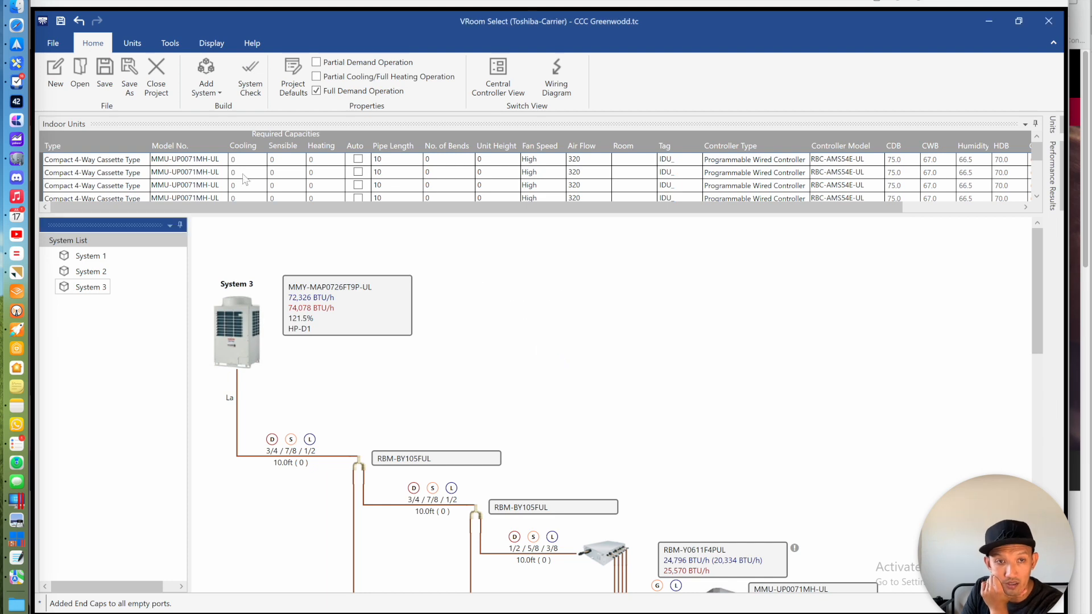
click(106, 72)
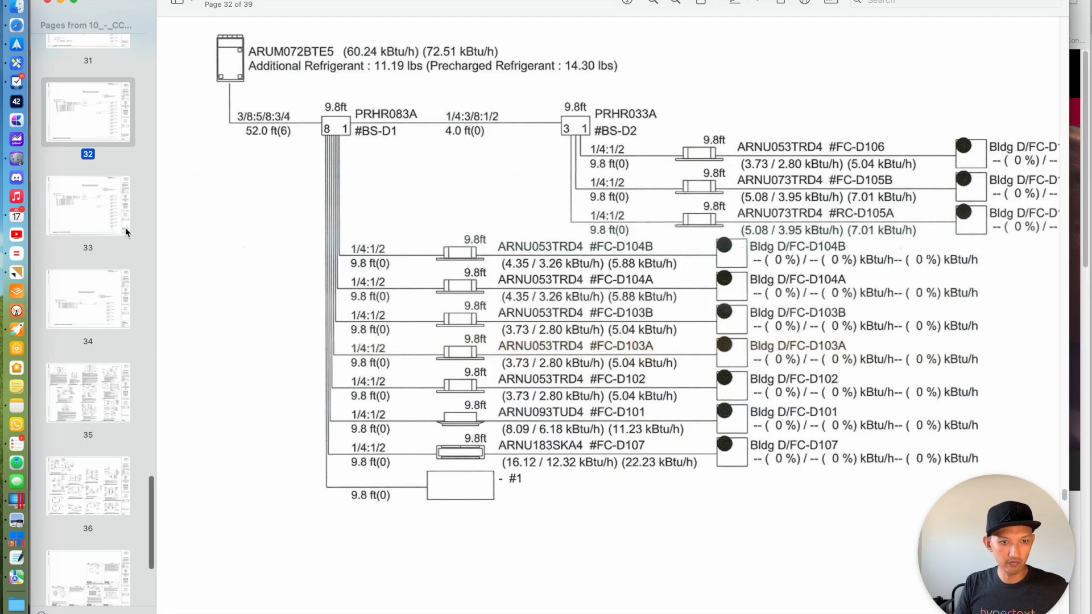
Examine the Building E and Building G system diagrams on pages 33 and 34 of the PDF
click(126, 229)
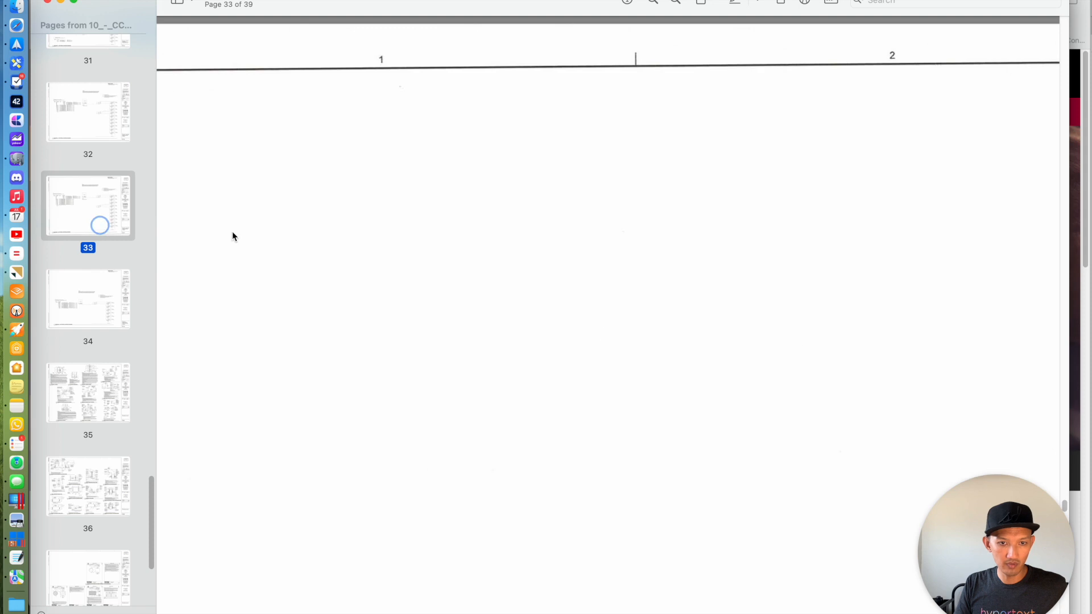
scroll(441, 254, down, 10)
scroll(441, 254, up, 2)
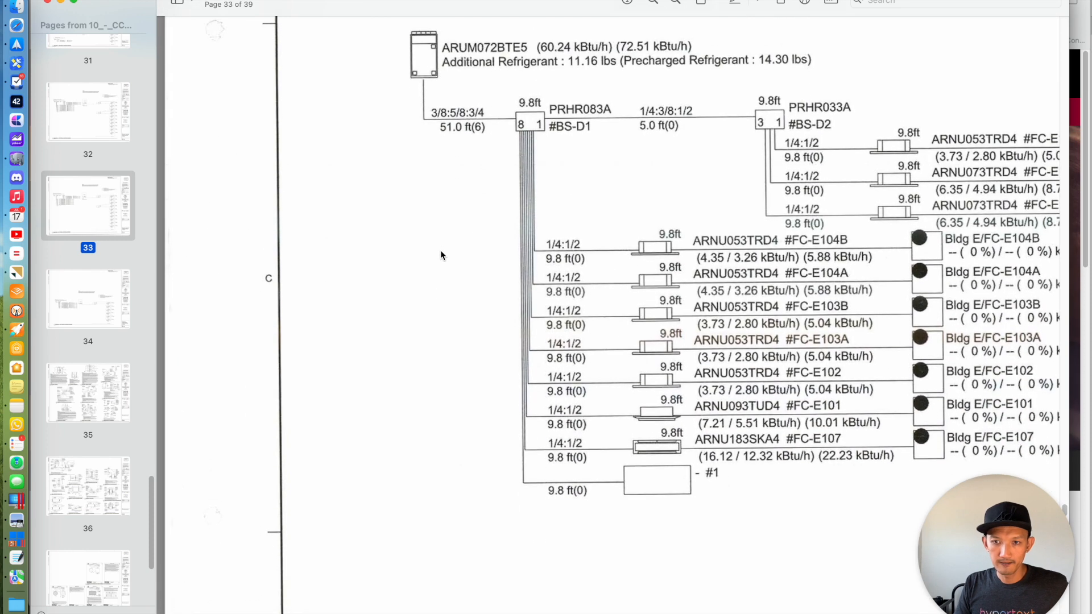
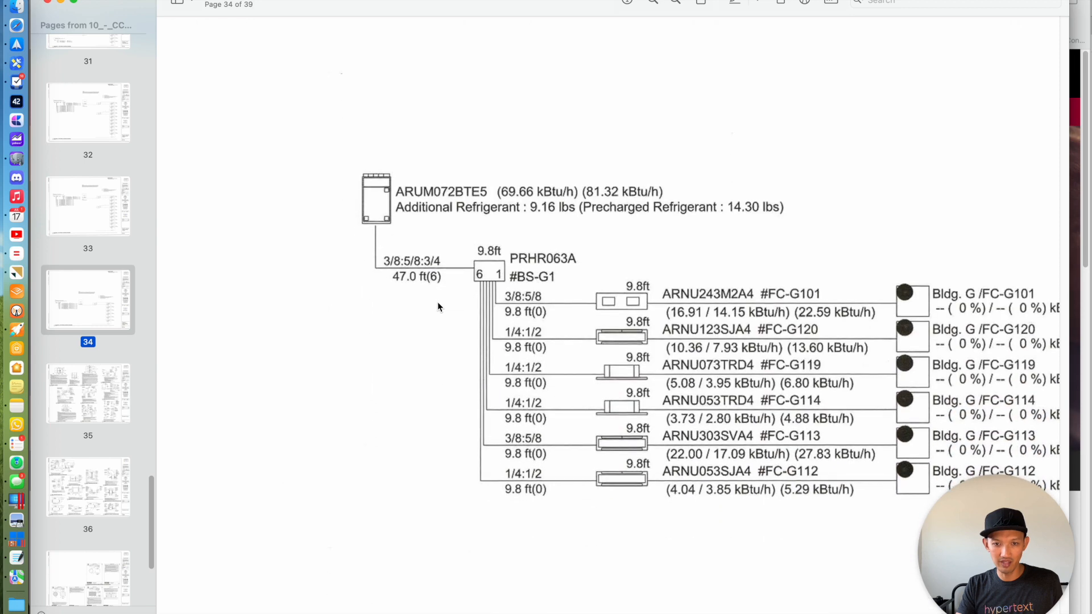
scroll(422, 296, right, 4)
scroll(408, 290, left, 2)
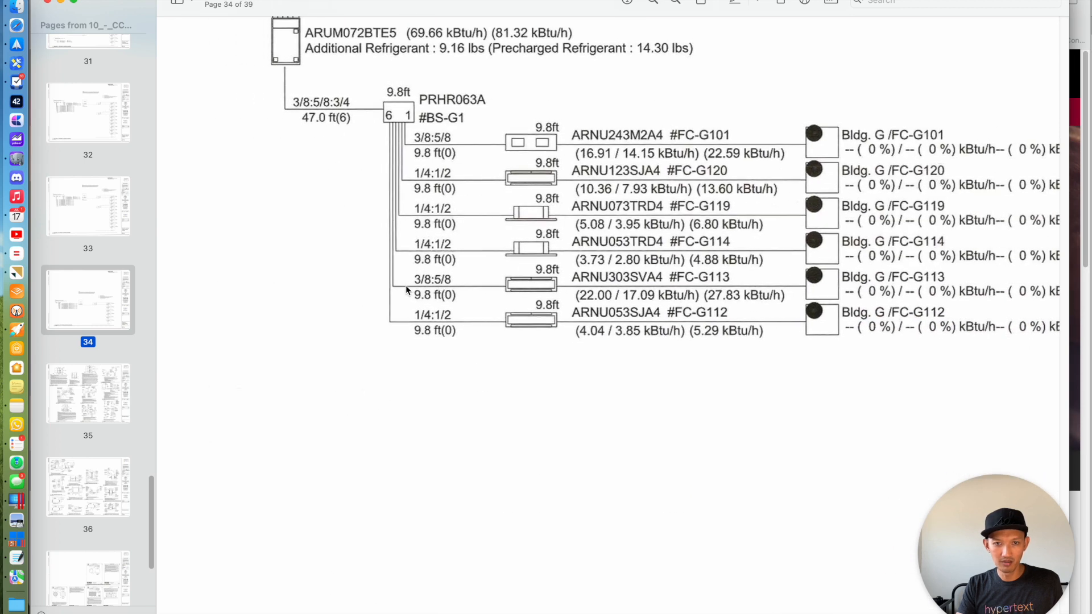
scroll(405, 285, up, 2)
scroll(281, 86, up, 1)
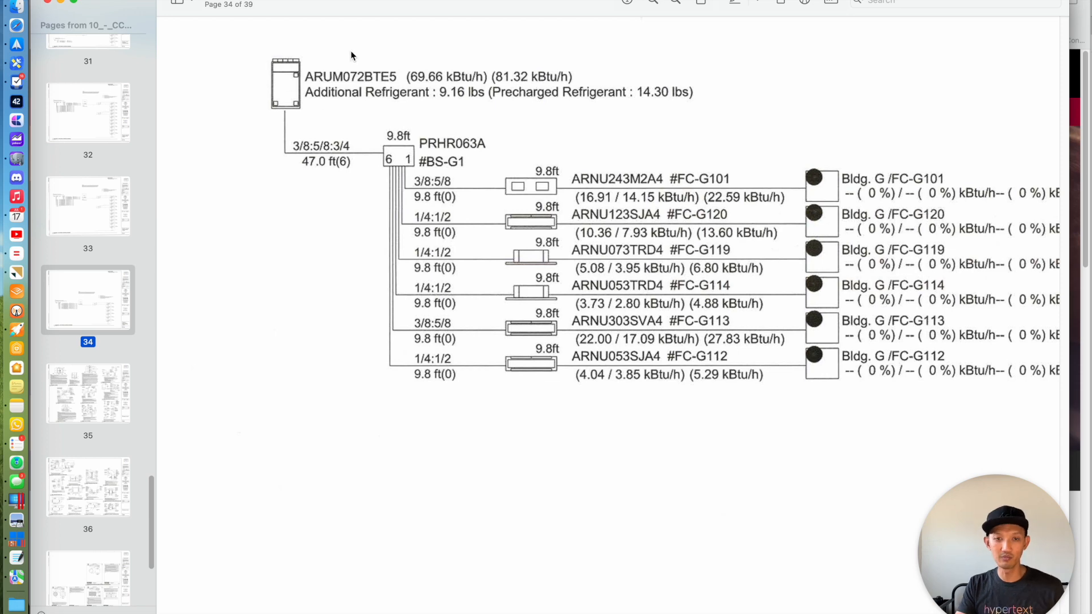
Add a new system with the 208/230V outdoor unit MMY-MAP0726FT9P-UL, tagged HP-G1, as the equivalent of Building G's ARUM072BTE5
key(super+Tab)
key(super+Tab)
key(super+Tab)
right_click(97, 332)
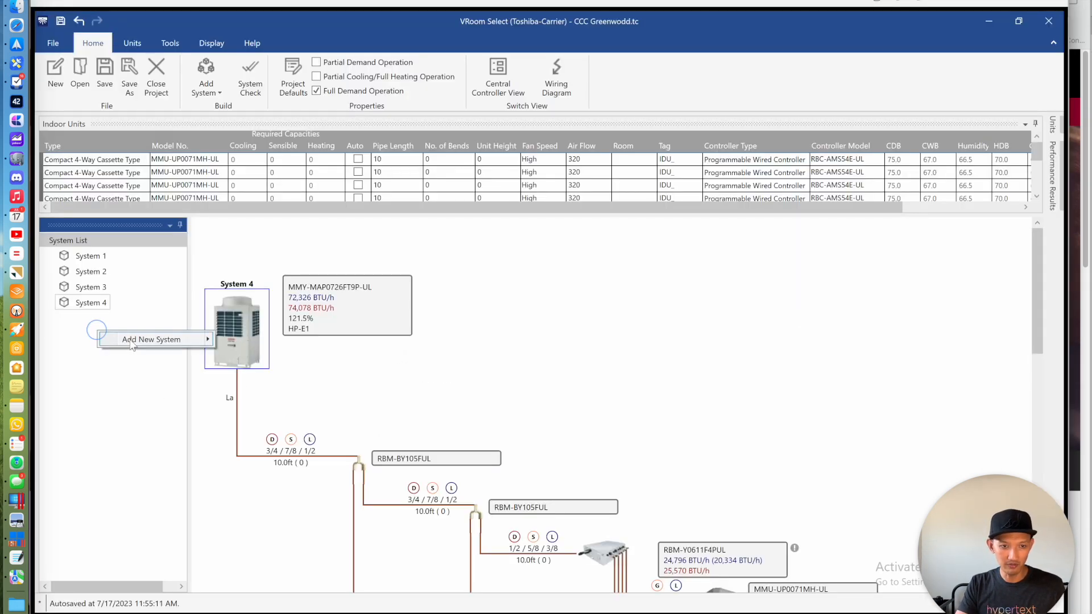
mouse_move(125, 339)
key(super+Tab)
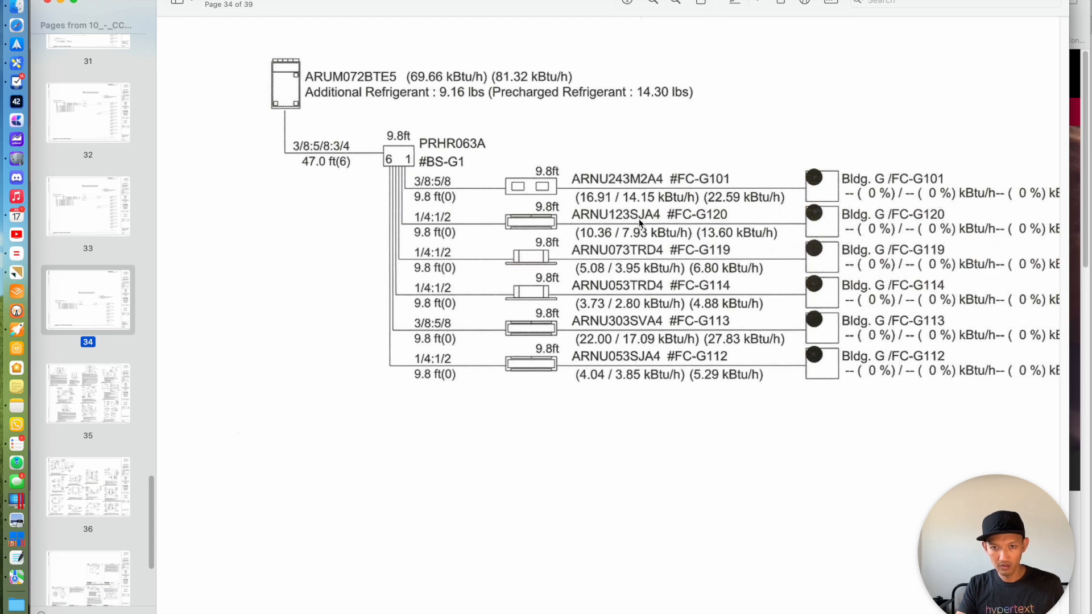
key(super+Tab)
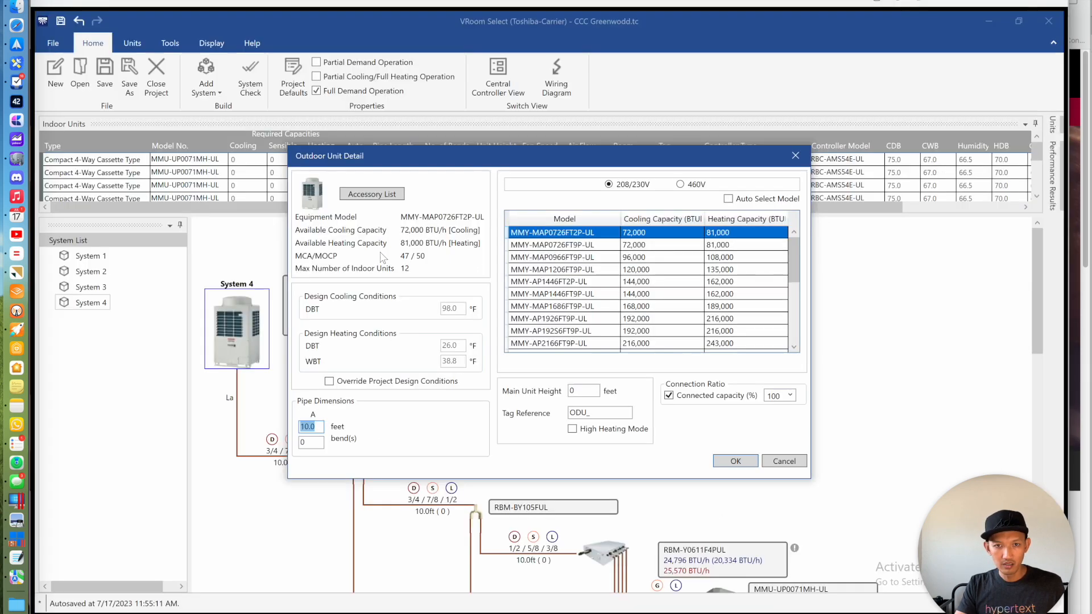
key(super+Tab)
key(super+Tab)
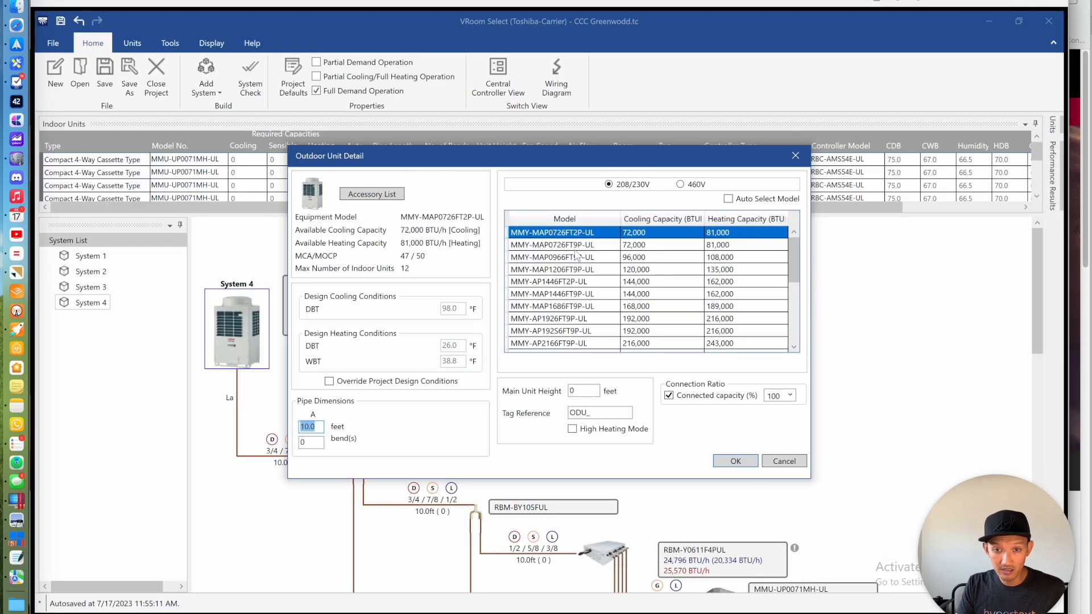
click(576, 247)
drag(603, 413, 519, 414)
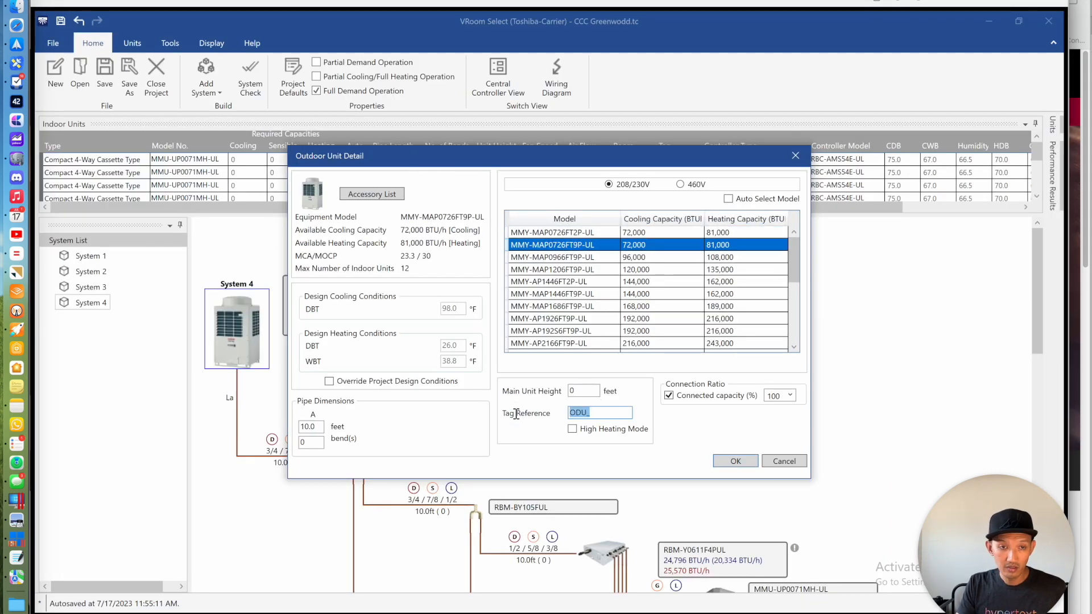
text(HP-G1)
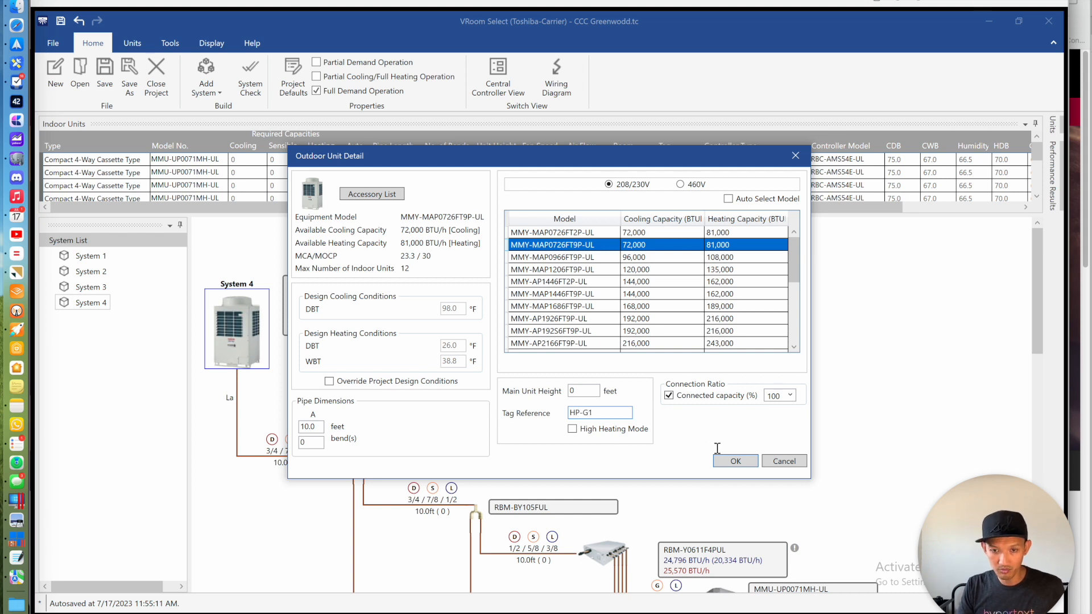
click(734, 462)
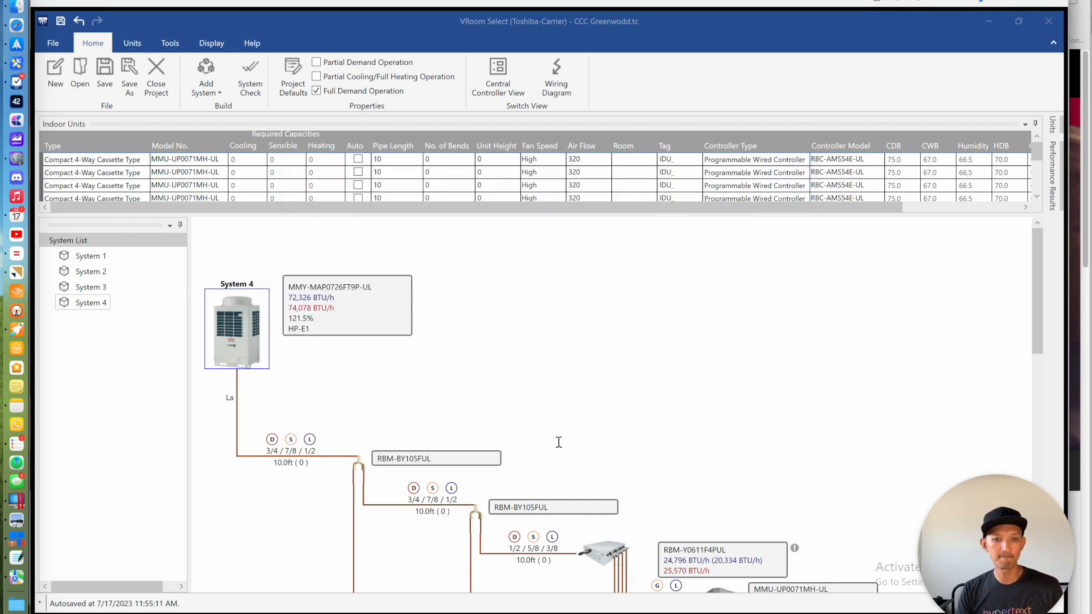
Connect a six-port flow selector RBM-Y0611F6PUL to the HP-G1 outdoor unit's main pipe
click(132, 42)
drag(183, 84, 354, 458)
click(582, 262)
click(618, 289)
click(581, 391)
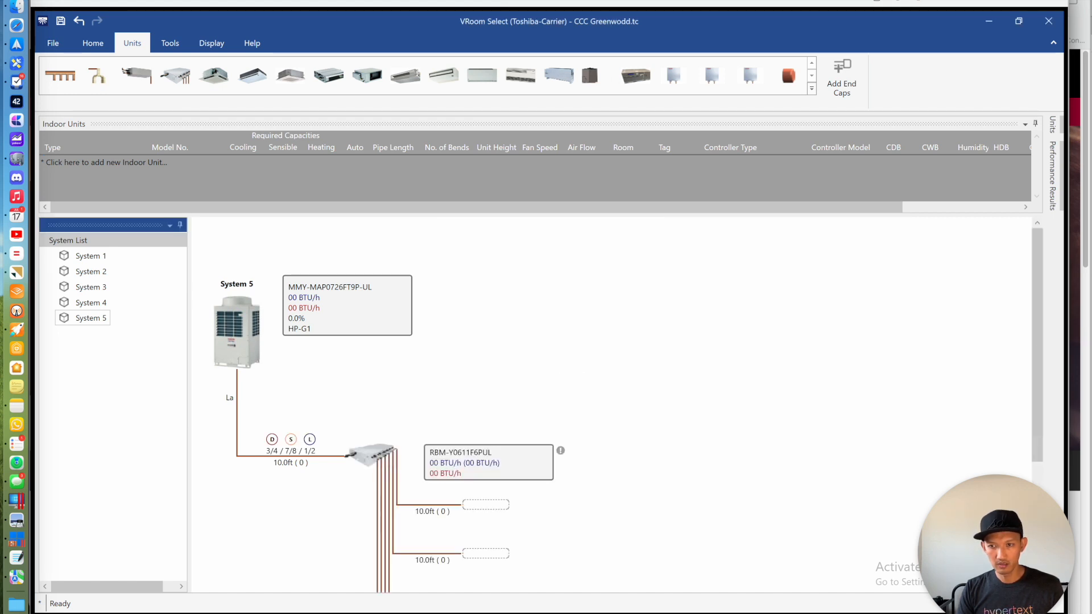
scroll(544, 307, down, 3)
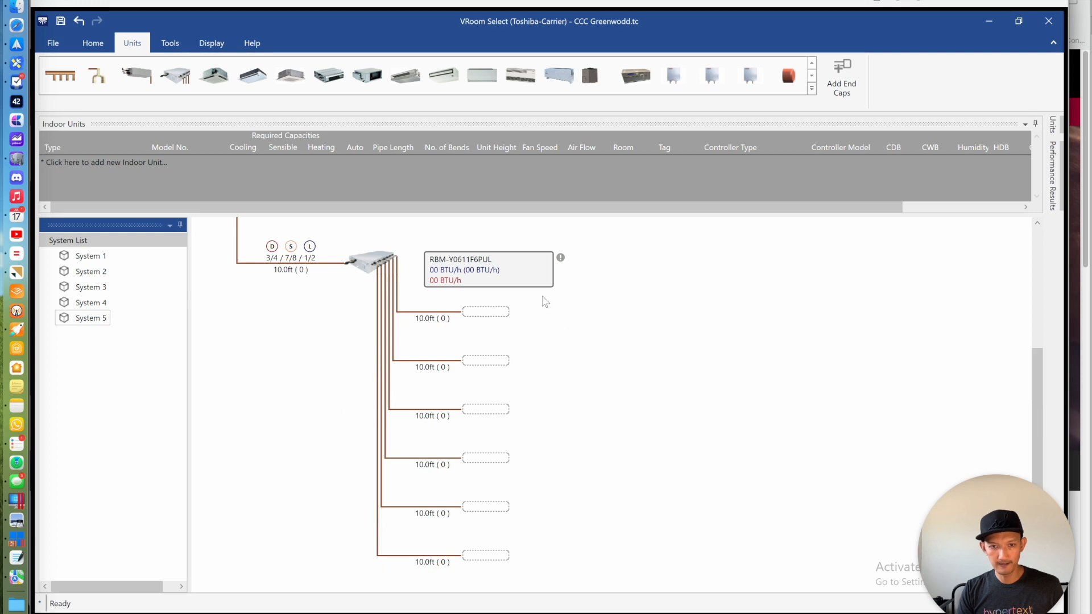
Add a Medium Static Pressure Duct MMD-UP0241BHP-UL, using the Phasing In model generation, to the first port as FC-G101's equivalent
key(super+Tab)
key(super+Tab)
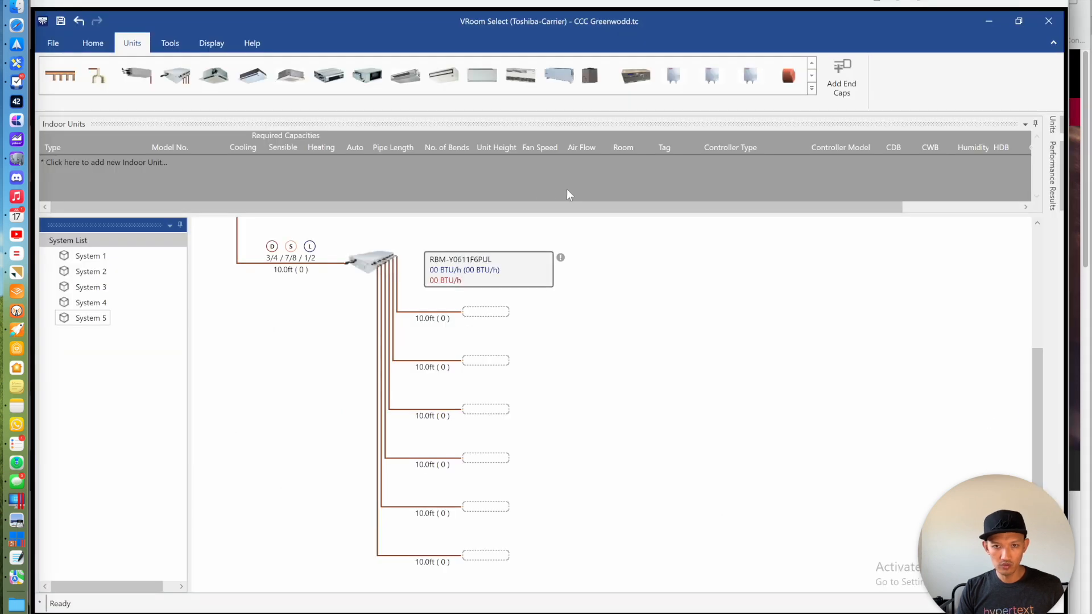
drag(323, 75, 469, 315)
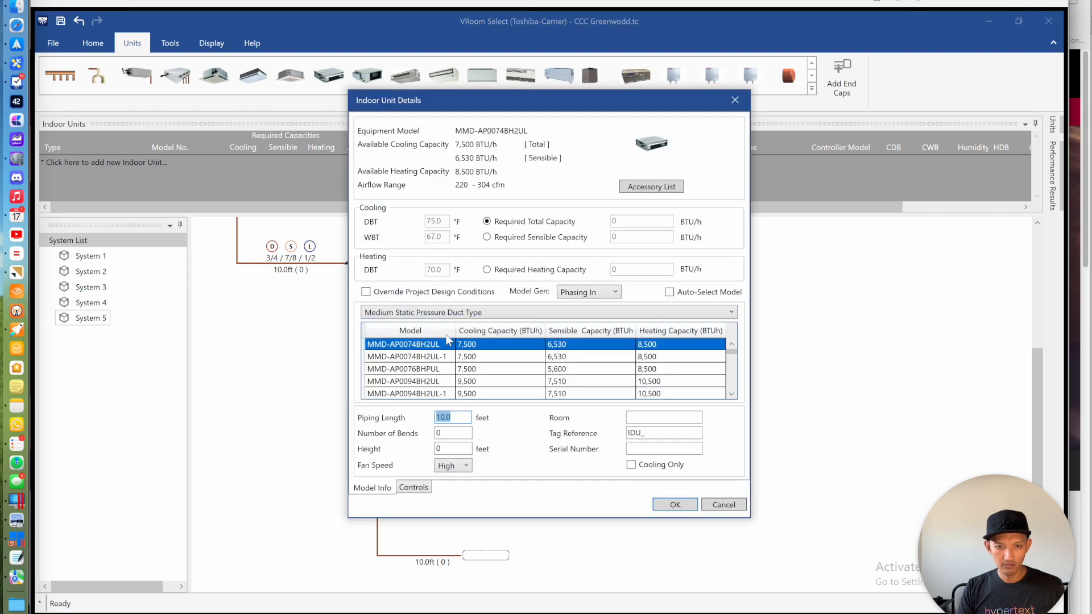
click(593, 293)
click(598, 311)
click(593, 292)
click(596, 312)
scroll(730, 378, down, 2)
click(433, 371)
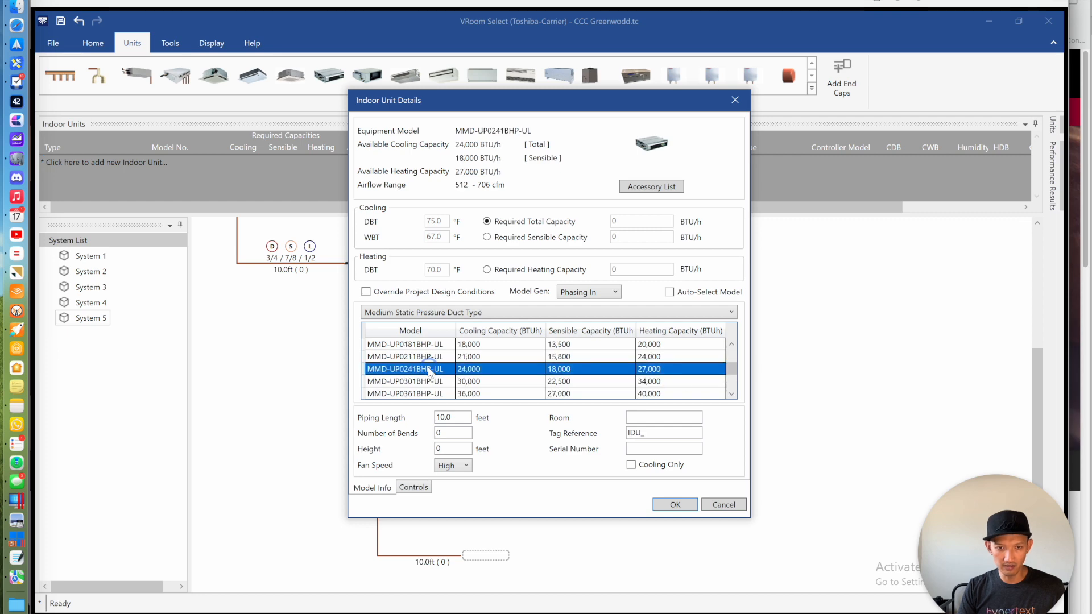
click(664, 504)
Add a High Wall MMK-UP0121HP-UL, using the Phasing In model generation, to the flow selector's second port as FC-G120's equivalent
key(super+Tab)
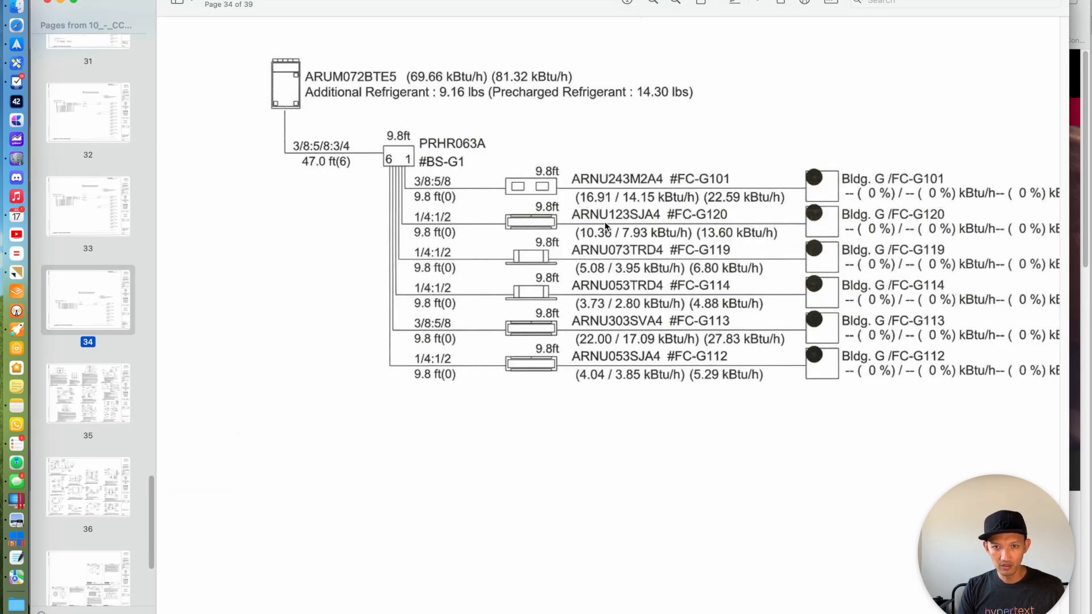
key(super+Tab)
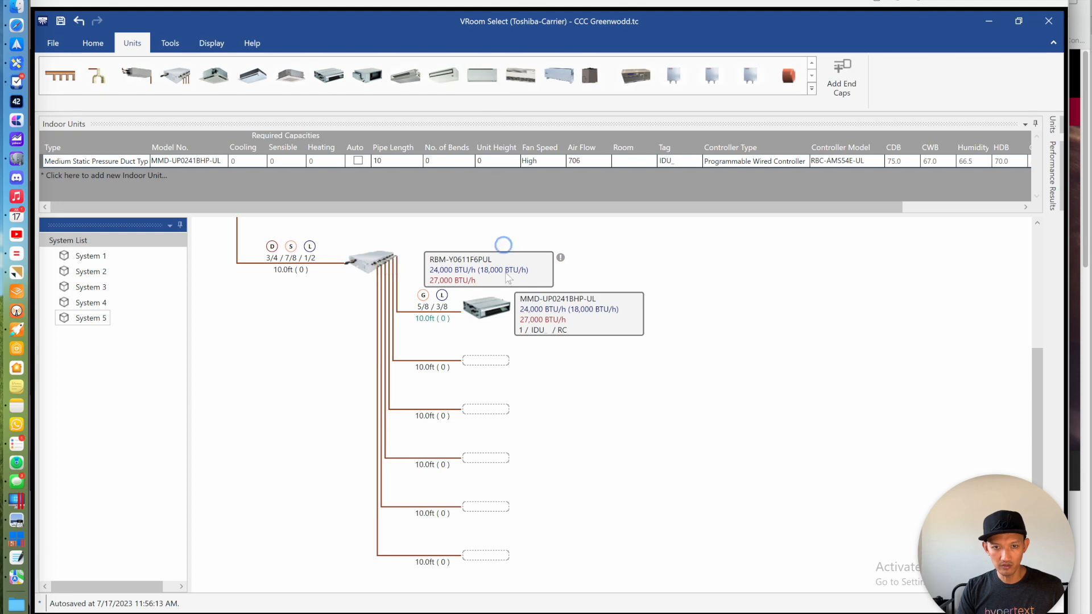
double_click(494, 367)
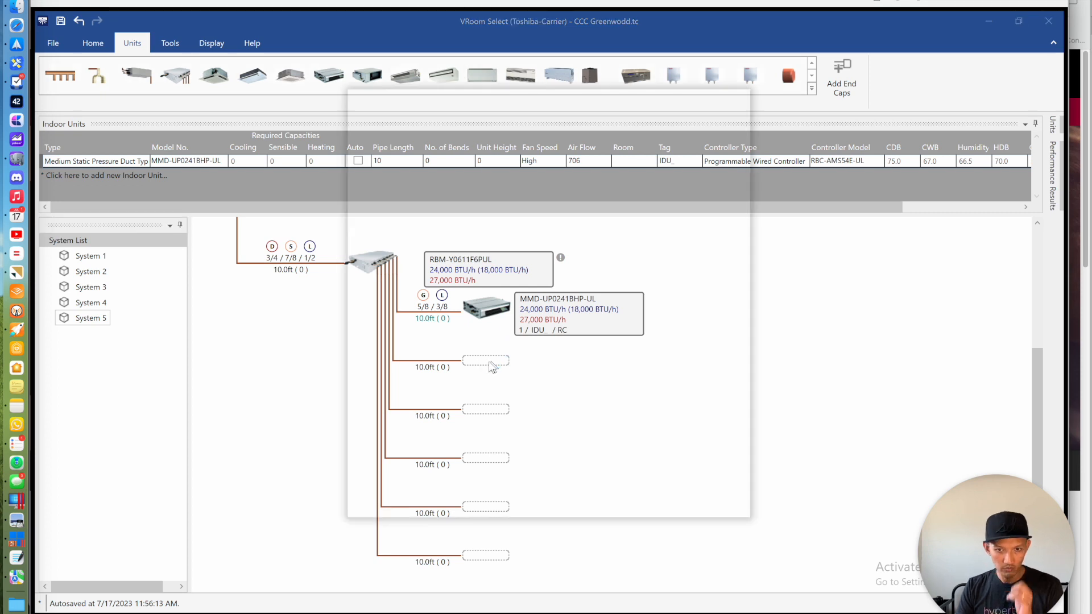
click(573, 291)
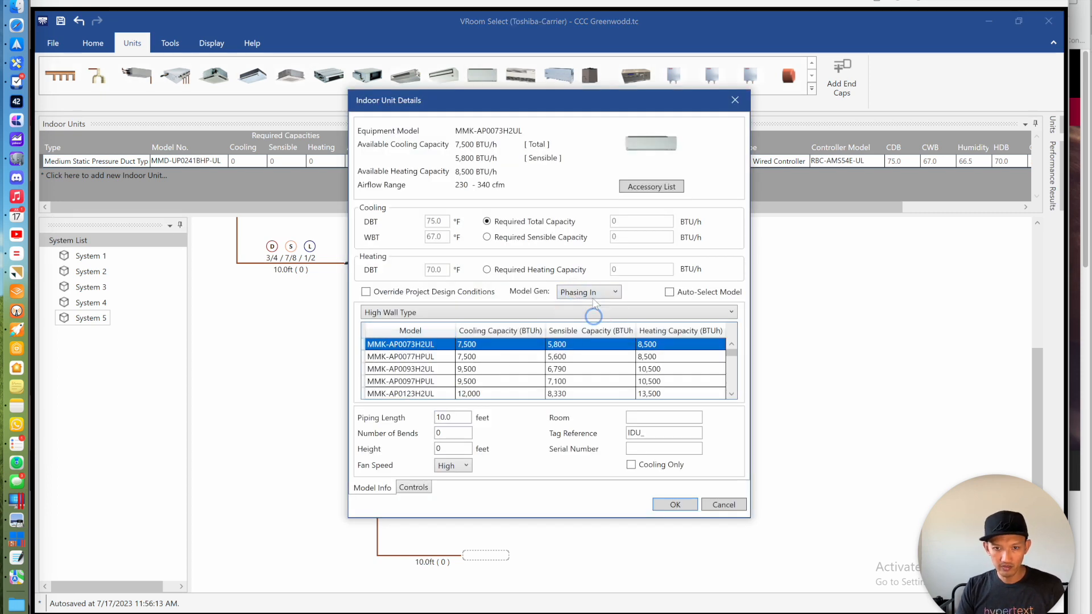
click(597, 304)
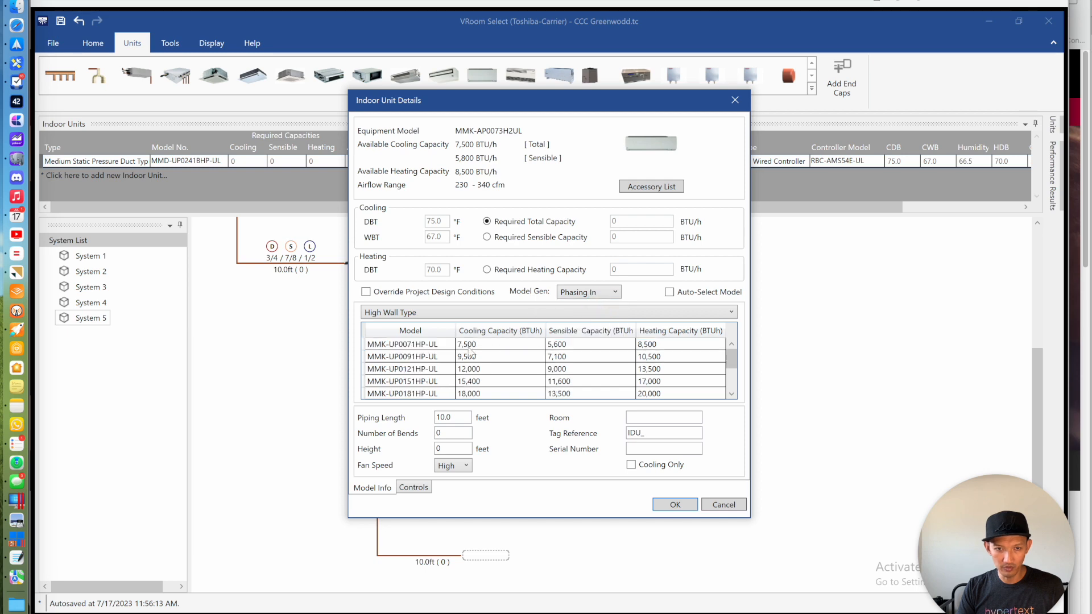
click(424, 369)
click(687, 505)
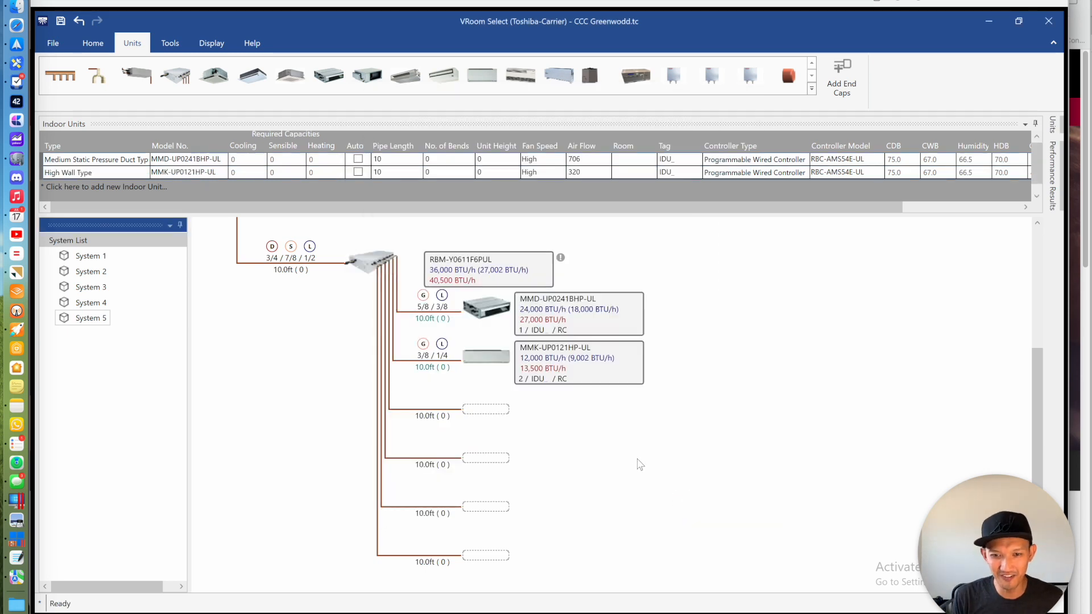
Add a Compact 4-Way Cassette MMU-UP0071MH-UL, using the Phasing In model generation, to the third port as FC-G119's equivalent
key(super+Tab)
key(super+Tab)
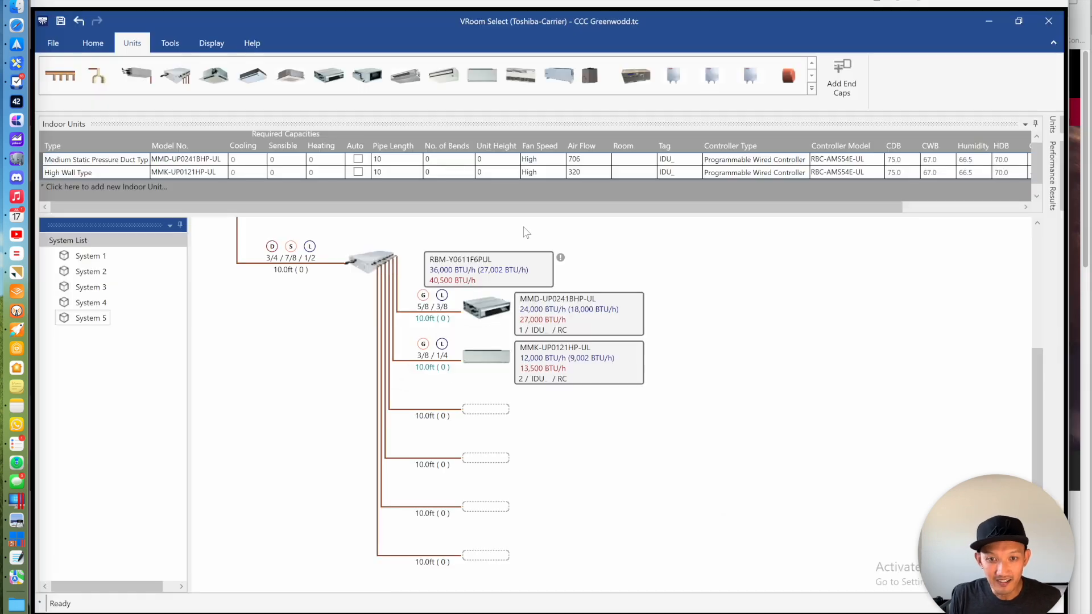
drag(290, 77, 471, 408)
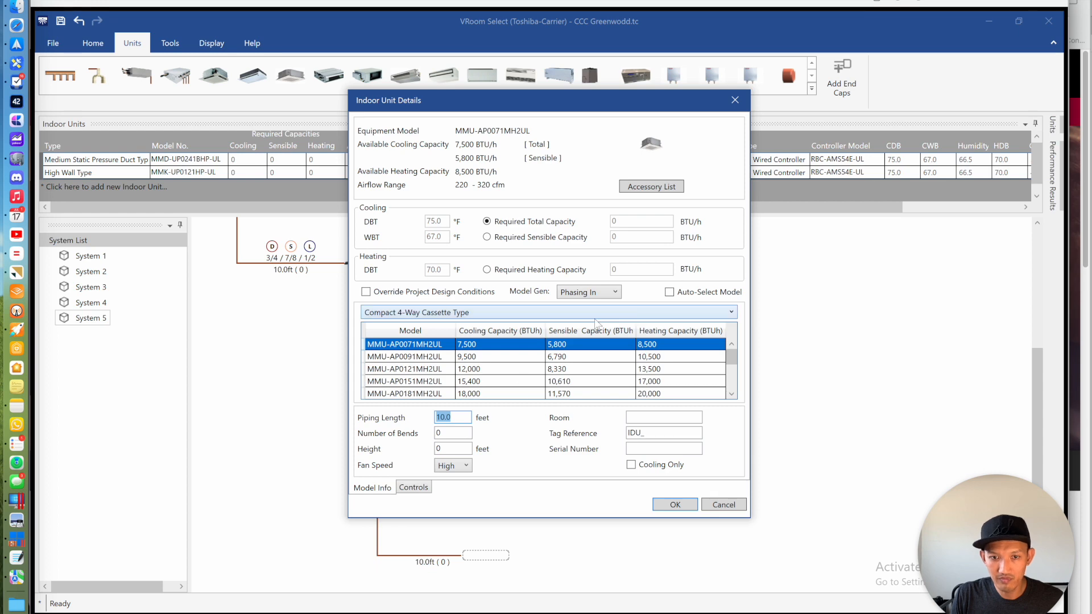
click(595, 292)
click(581, 320)
click(589, 292)
click(586, 308)
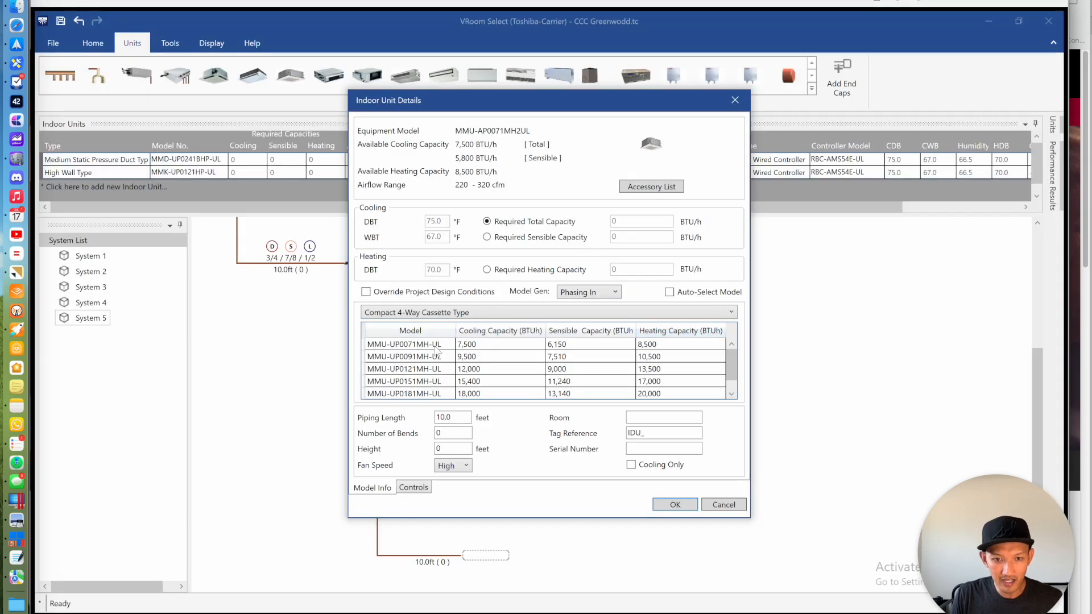
click(435, 345)
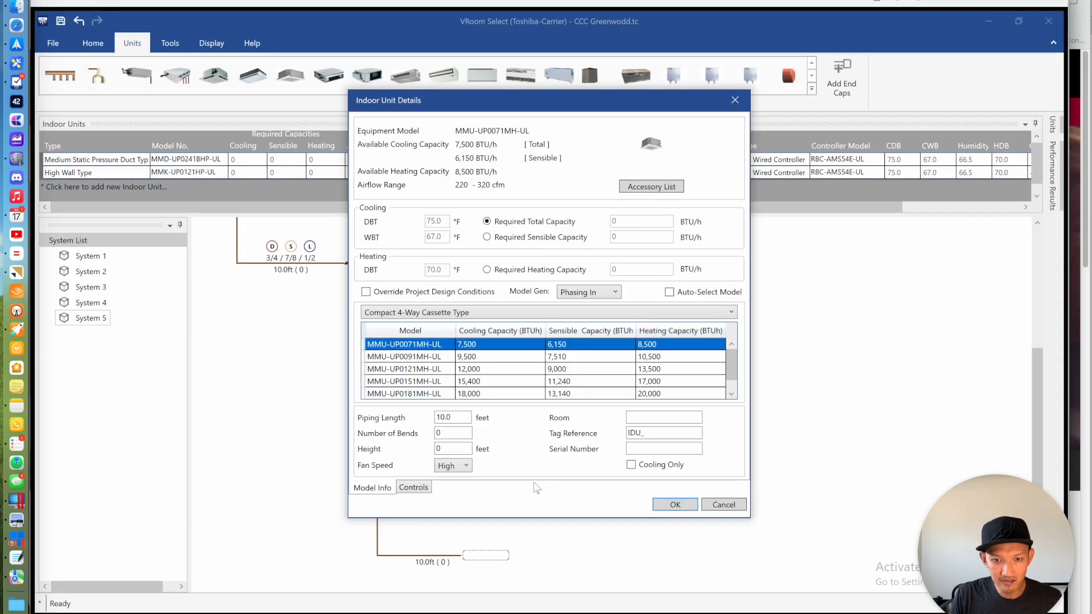
click(681, 508)
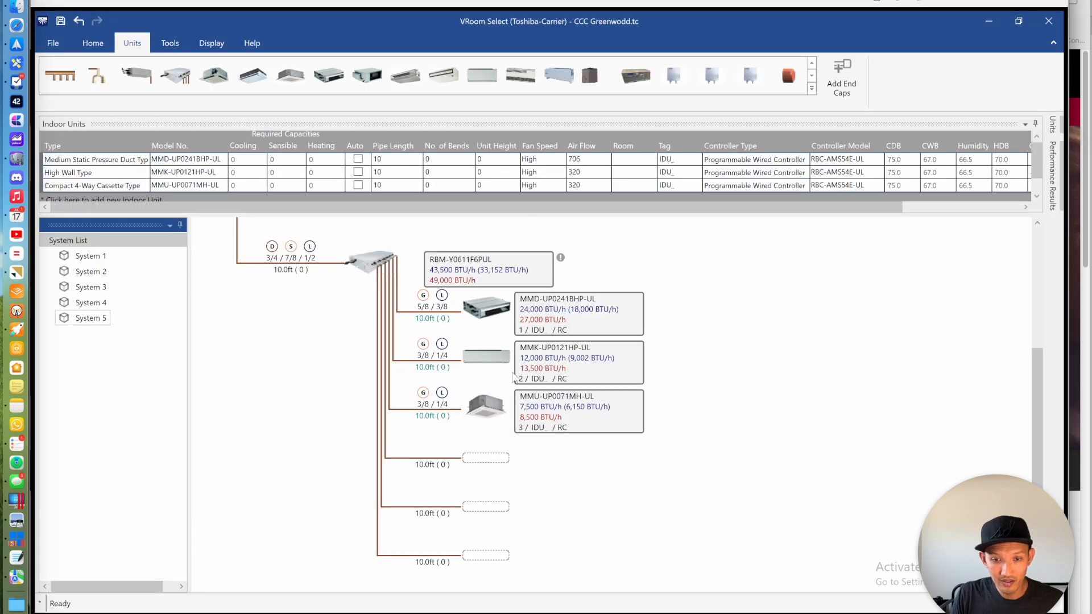
click(486, 405)
double_click(490, 458)
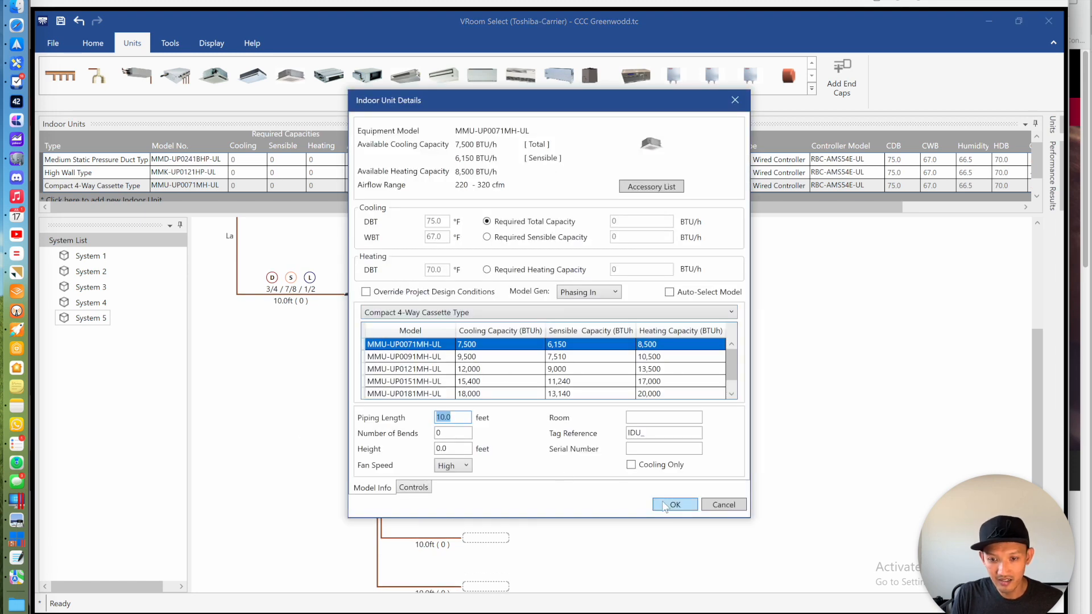
click(665, 506)
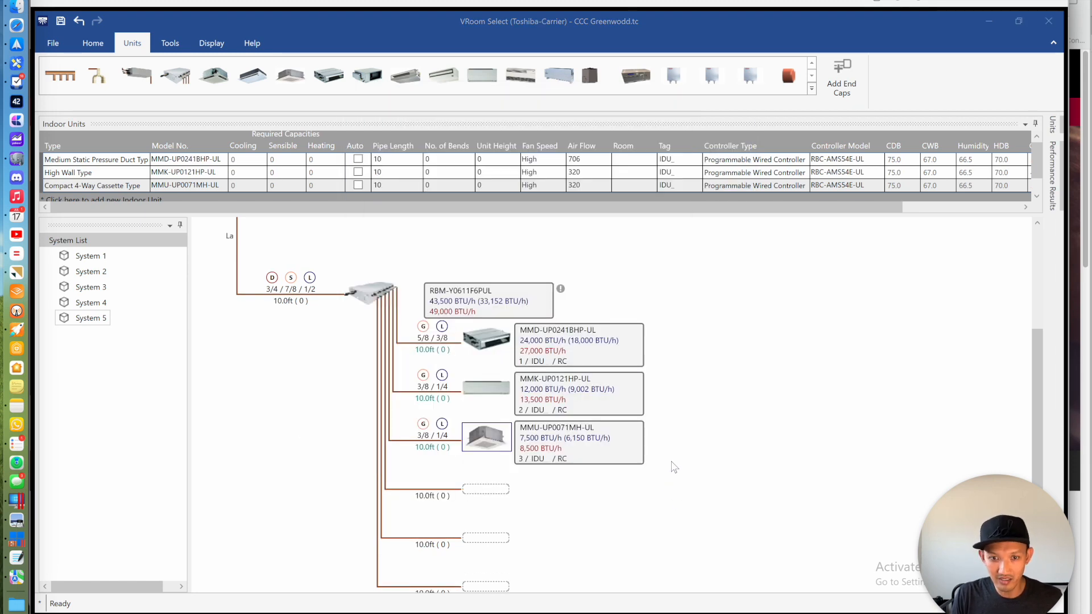
scroll(749, 386, down, 1)
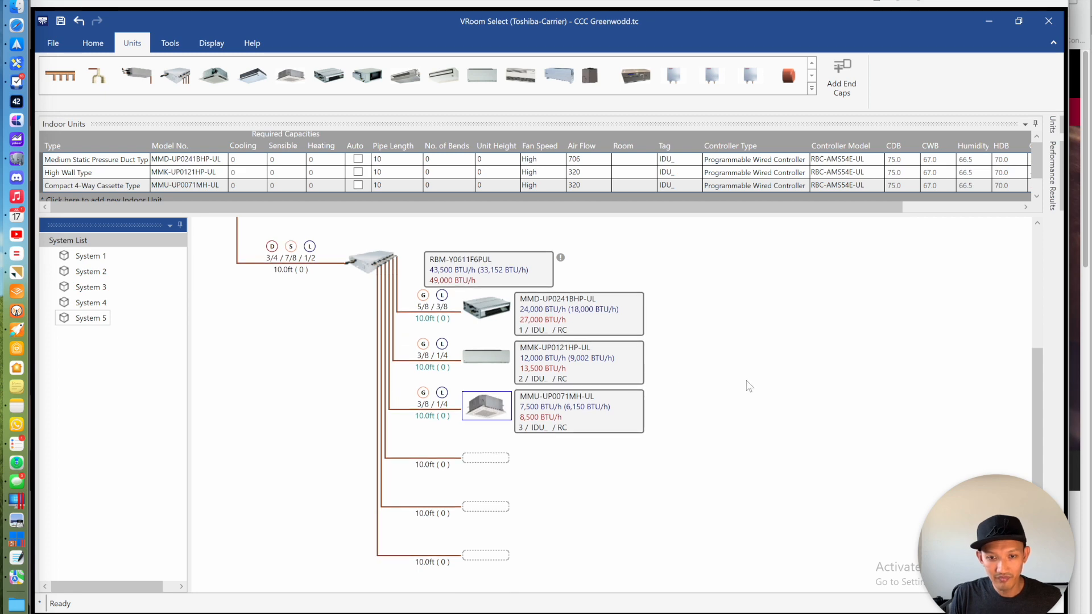
Check the Building G diagram in the PDF and add a High Wall MMK-UP0301HP-UL, using the Phasing In model generation, to the fourth port
key(super+Tab)
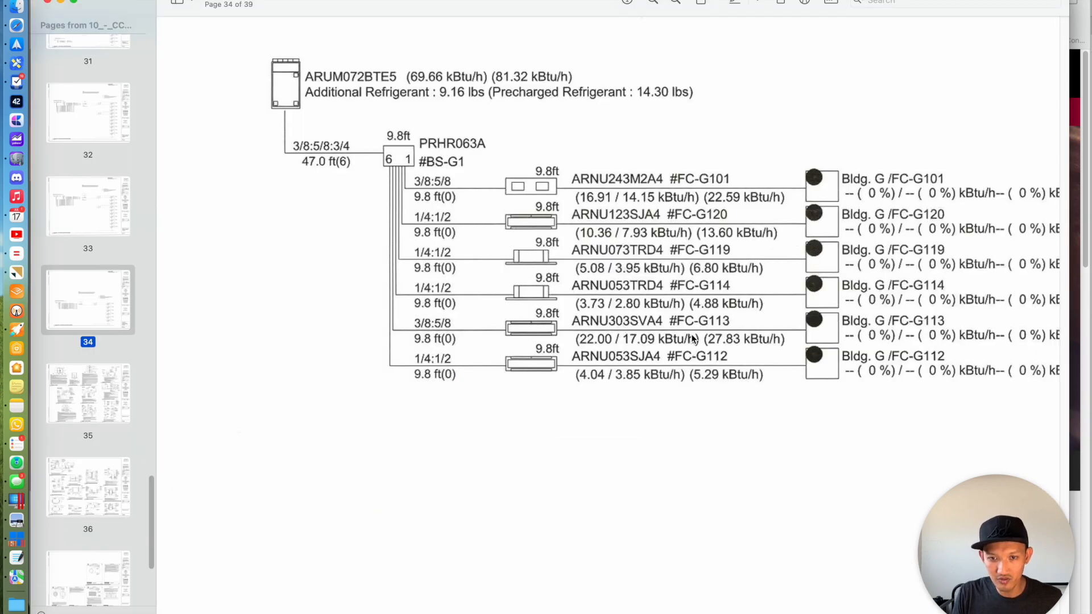
key(super+Tab)
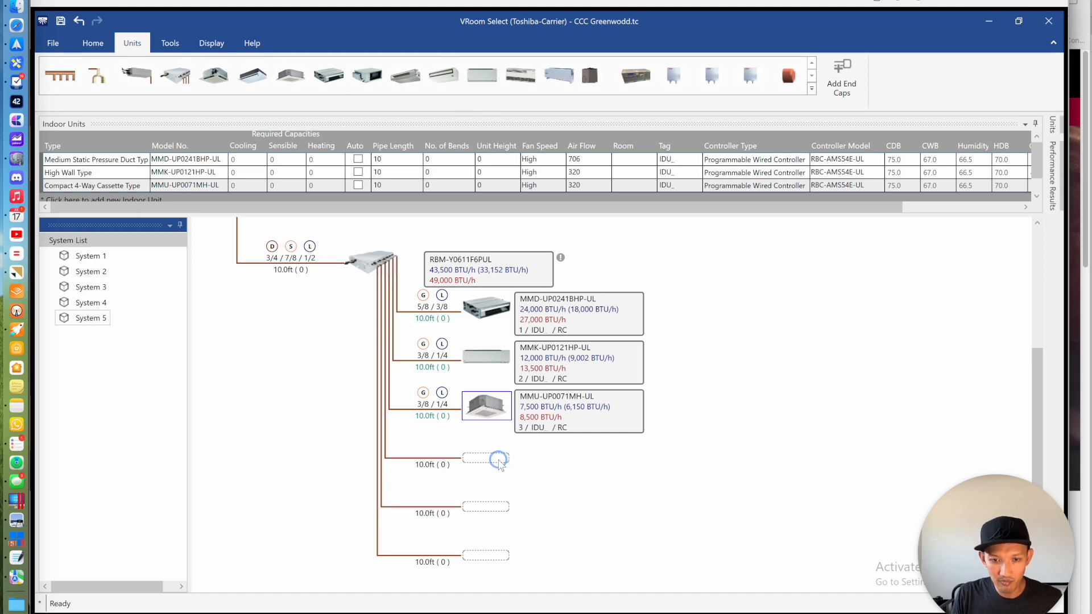
key(super+Tab)
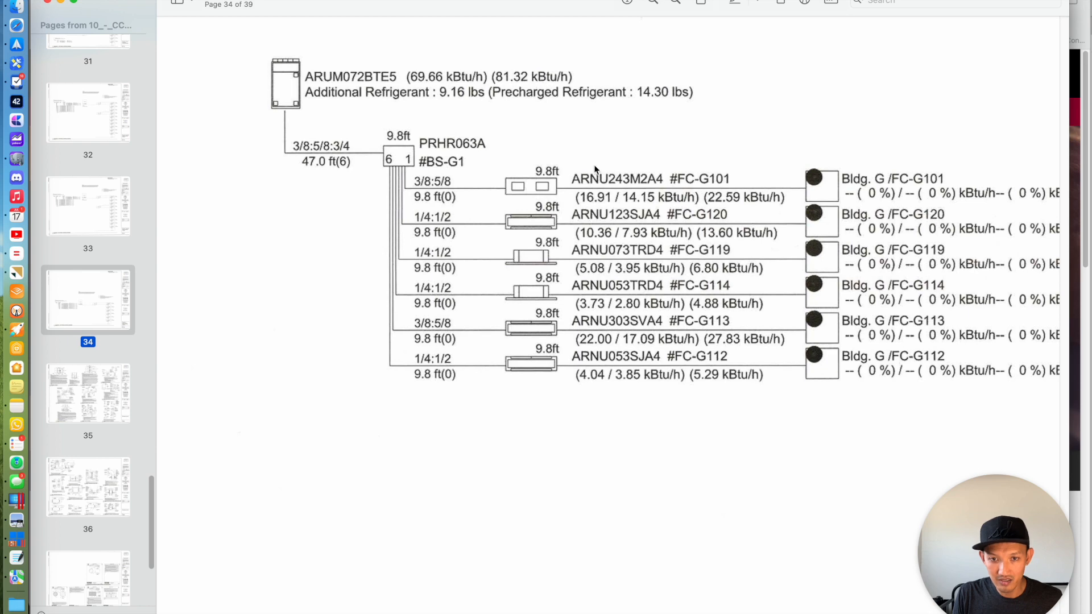
key(super+Tab)
key(super+Tab)
key(super+Tab)
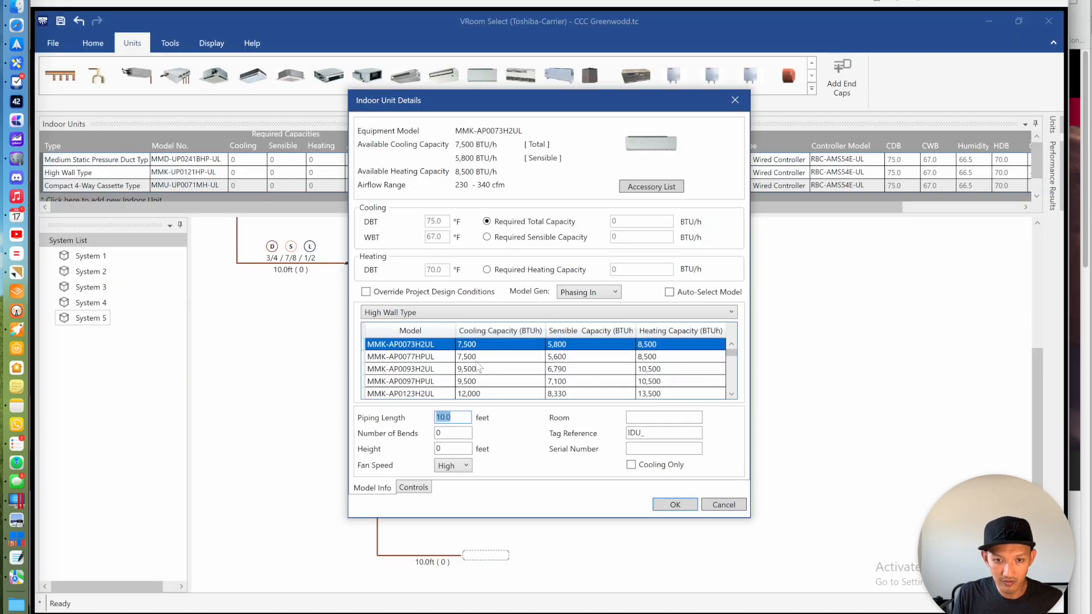
click(597, 291)
click(594, 315)
click(594, 293)
click(591, 304)
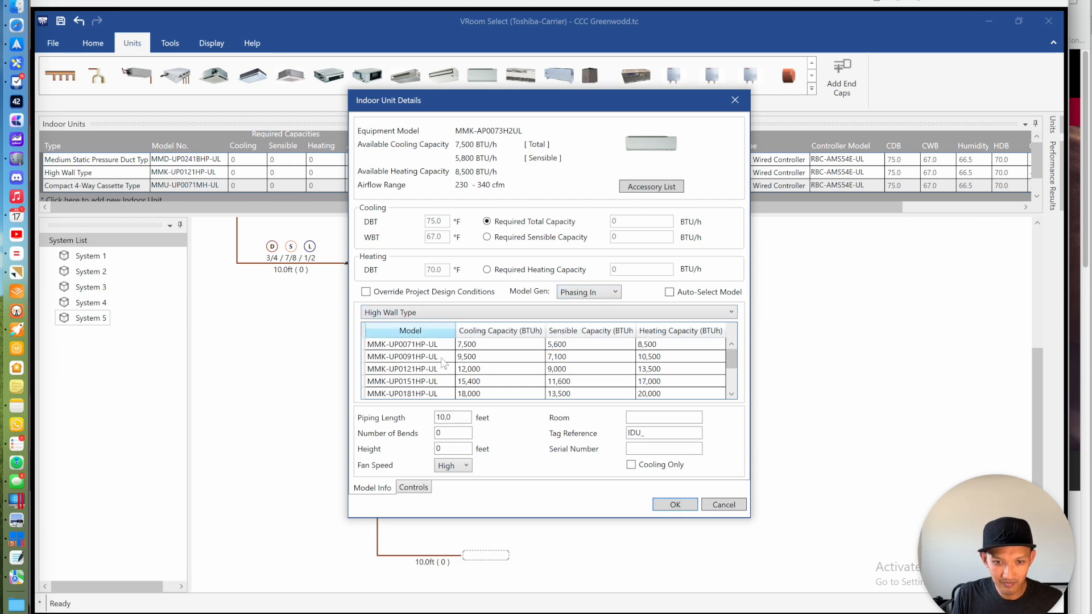
click(731, 385)
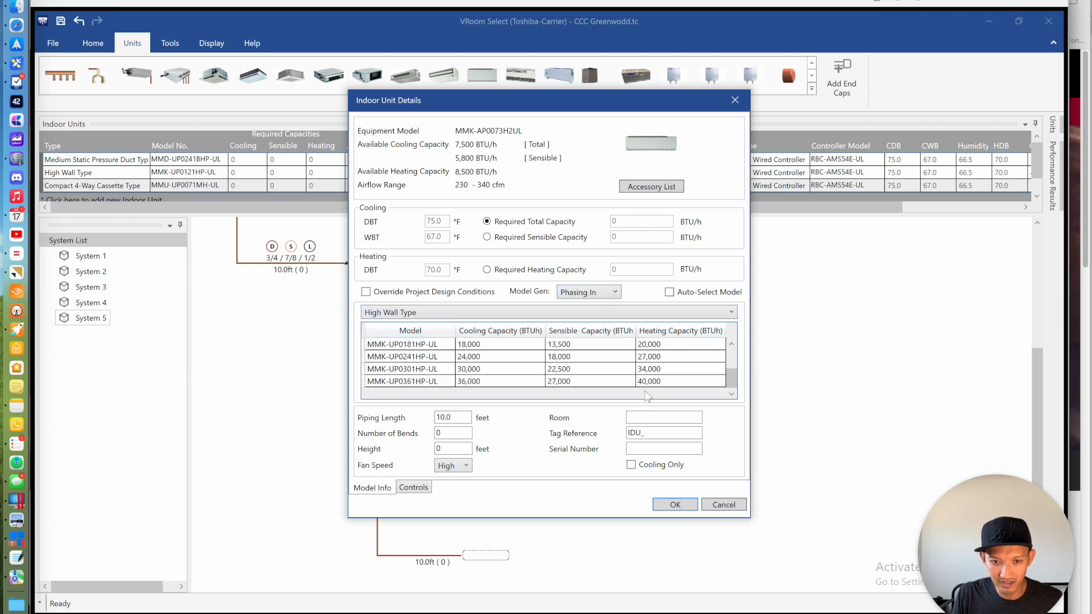
click(428, 371)
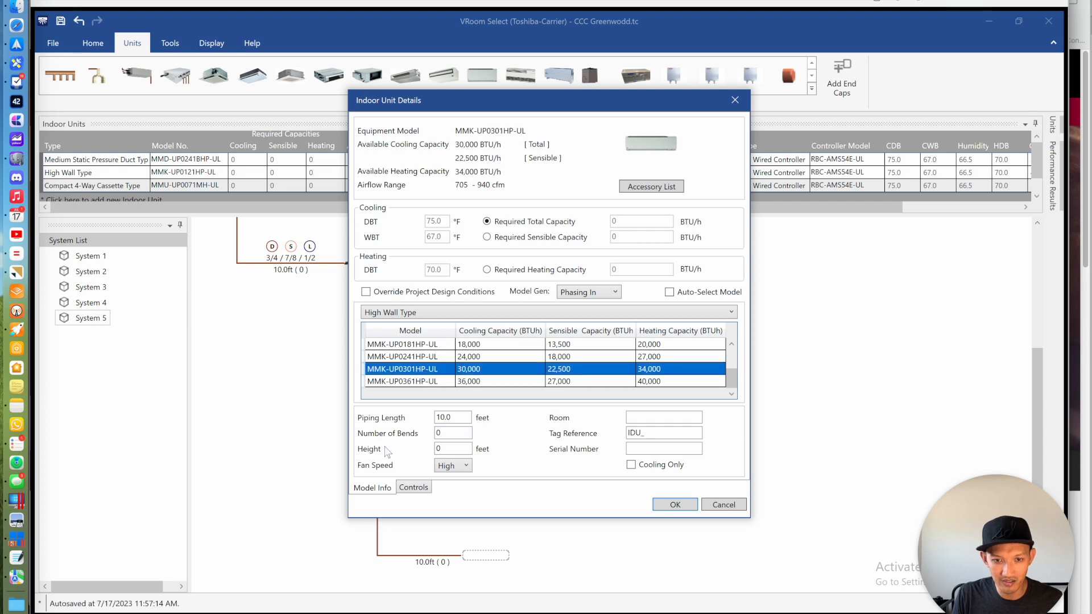
click(679, 507)
Copy the High Wall MMK-UP0301HP-UL to the fifth port and put a copy of the MMU-UP0071MH-UL cassette on the fourth port
key(super+Tab)
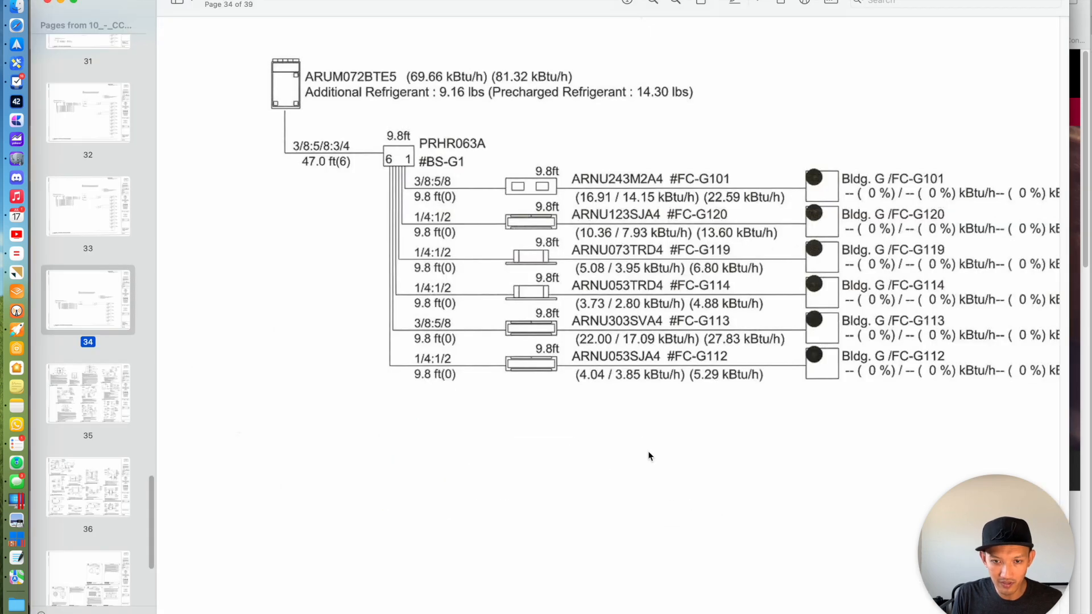
key(super+Tab)
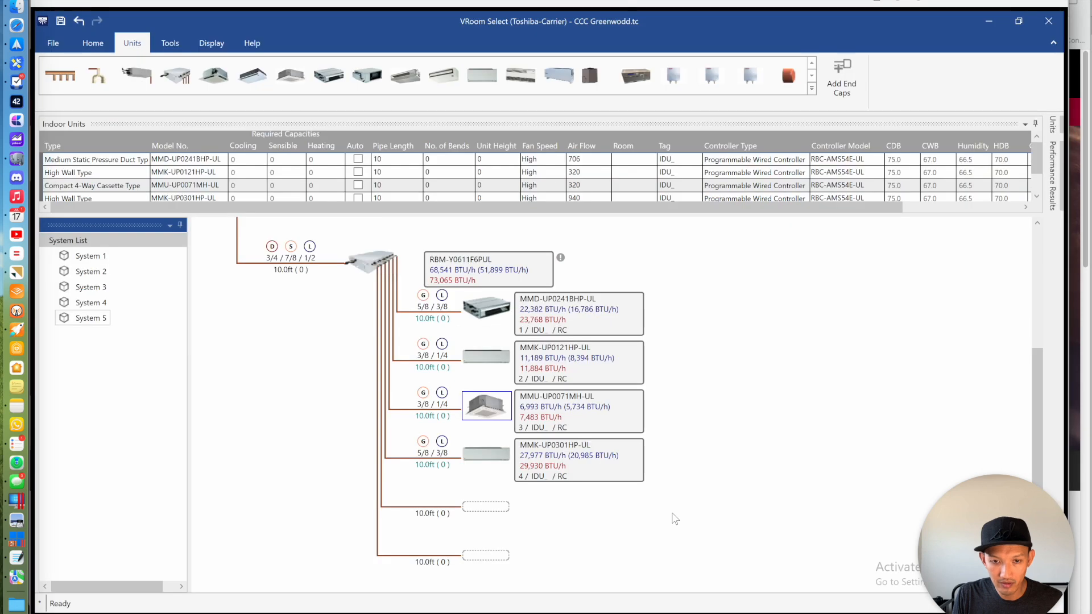
click(488, 455)
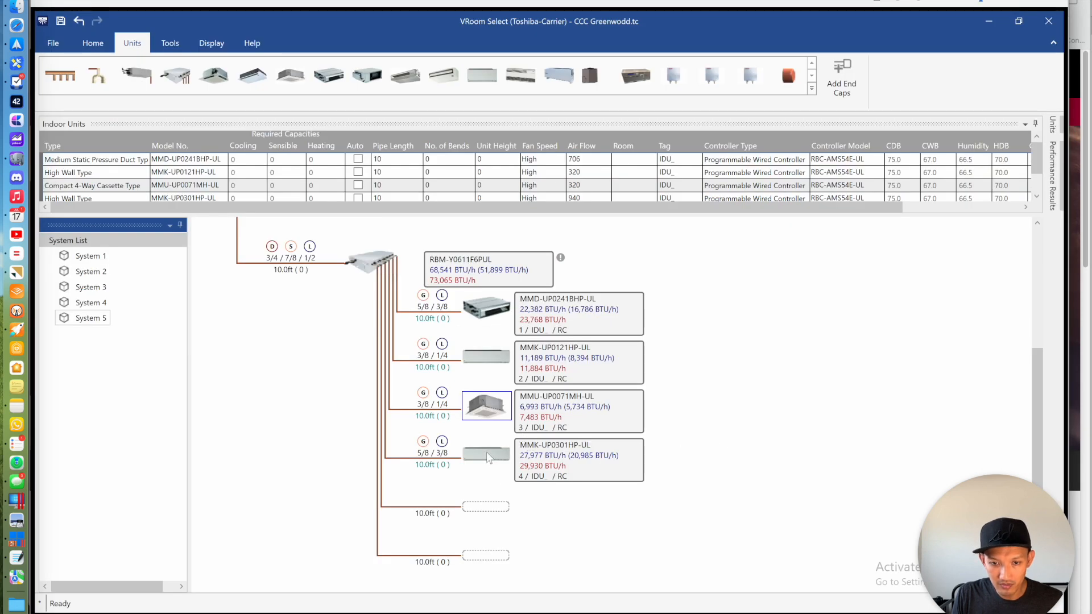
click(490, 509)
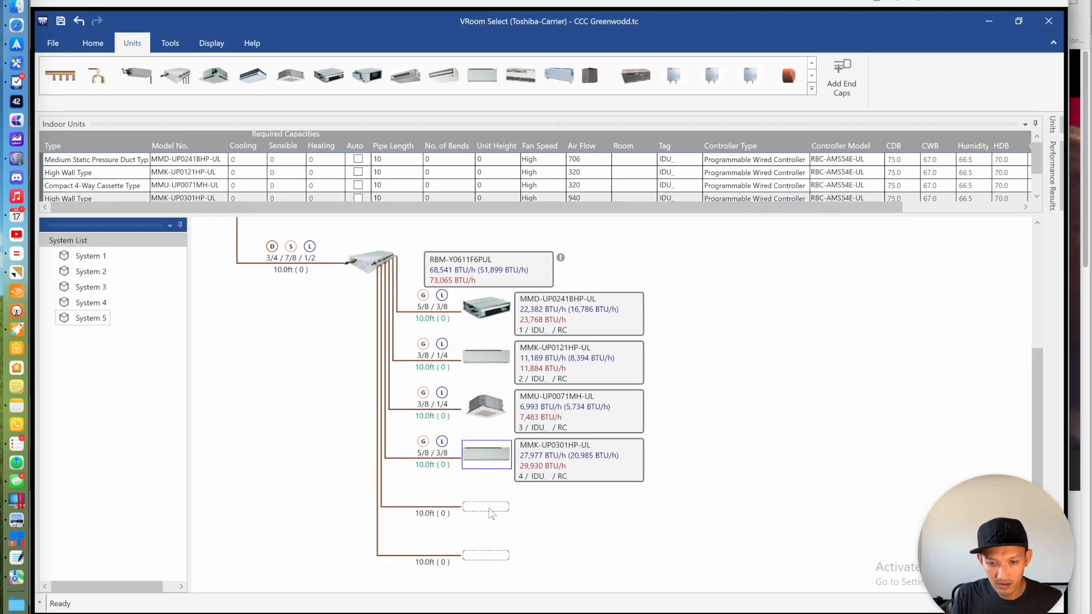
key(ctrl+v)
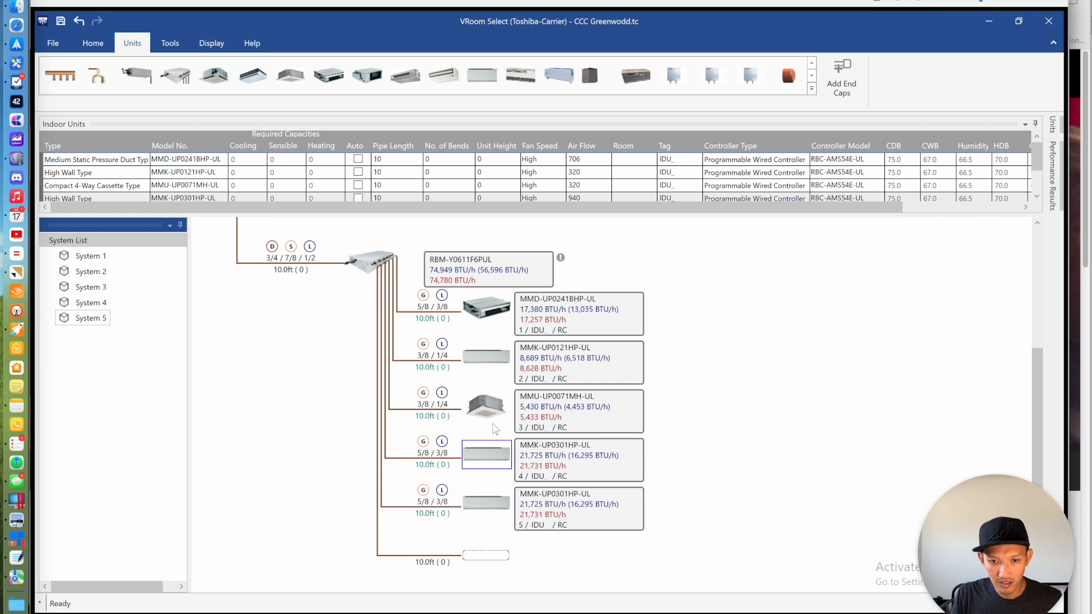
click(485, 407)
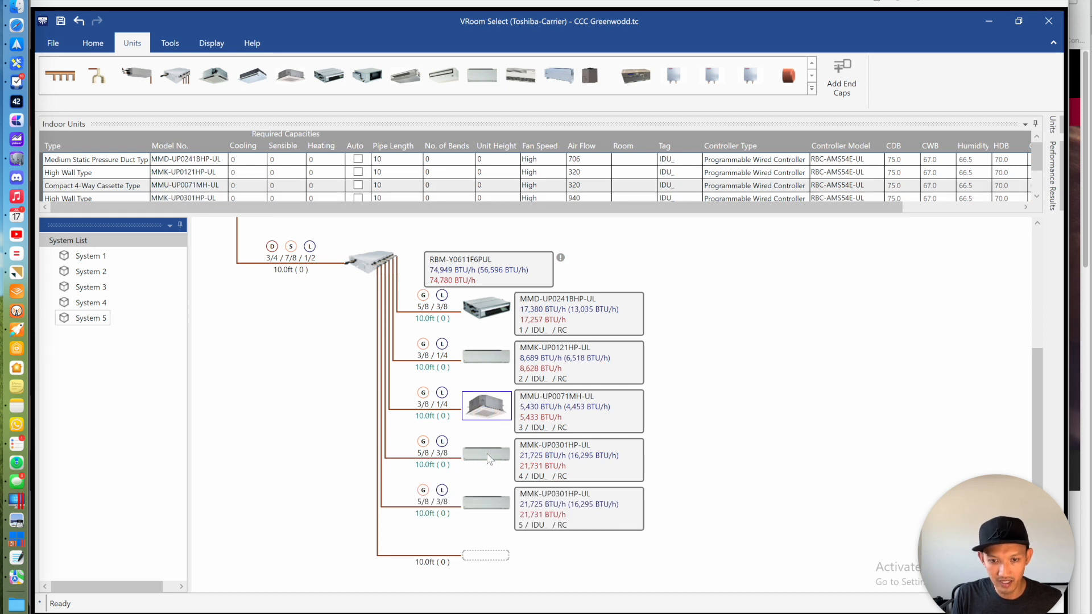
drag(485, 408, 488, 457)
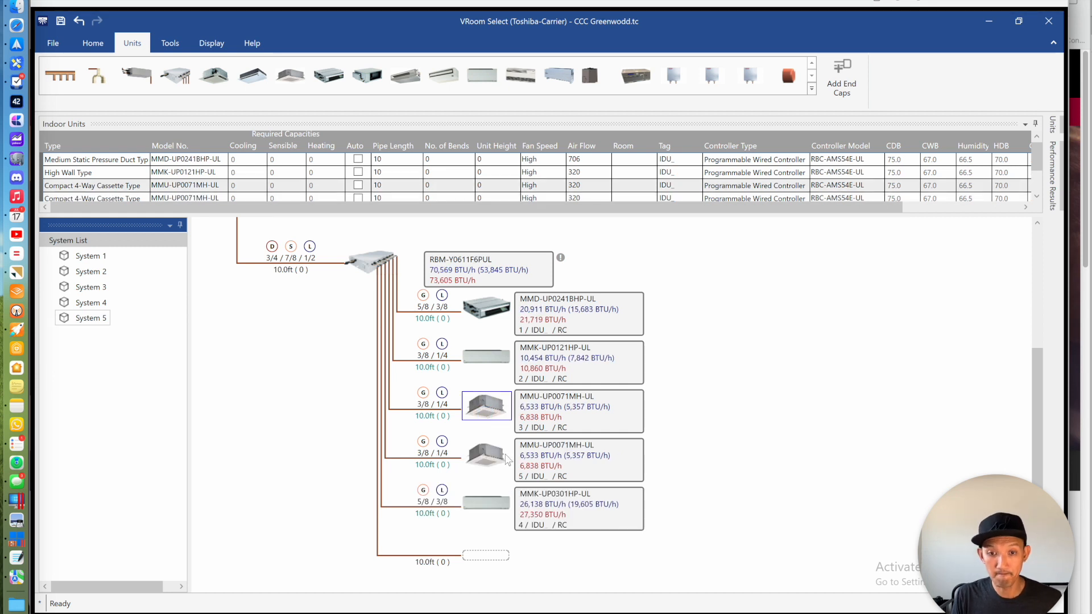
Add a High Wall MMK-UP0071HP-UL, using the Phasing In model generation, to the sixth port as FC-G112's equivalent
key(super+Tab)
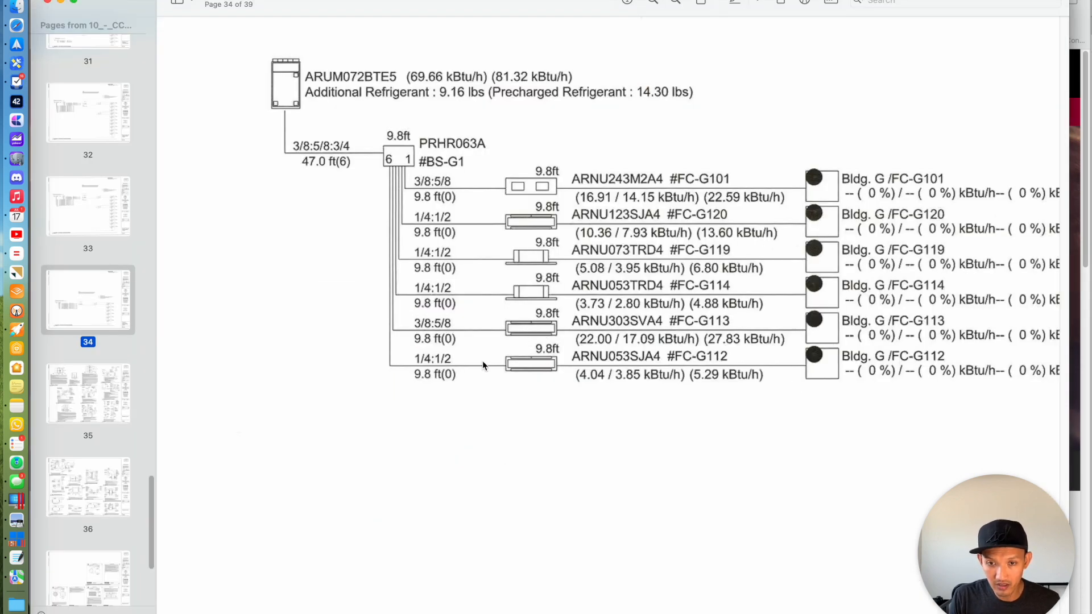
key(super+Tab)
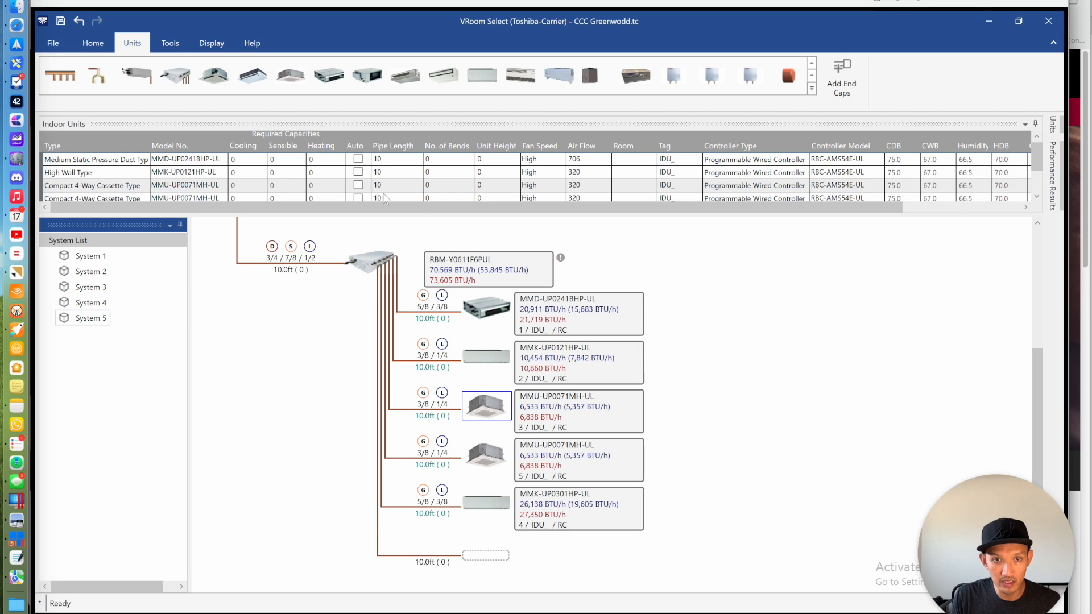
key(super+Tab)
key(super+Tab)
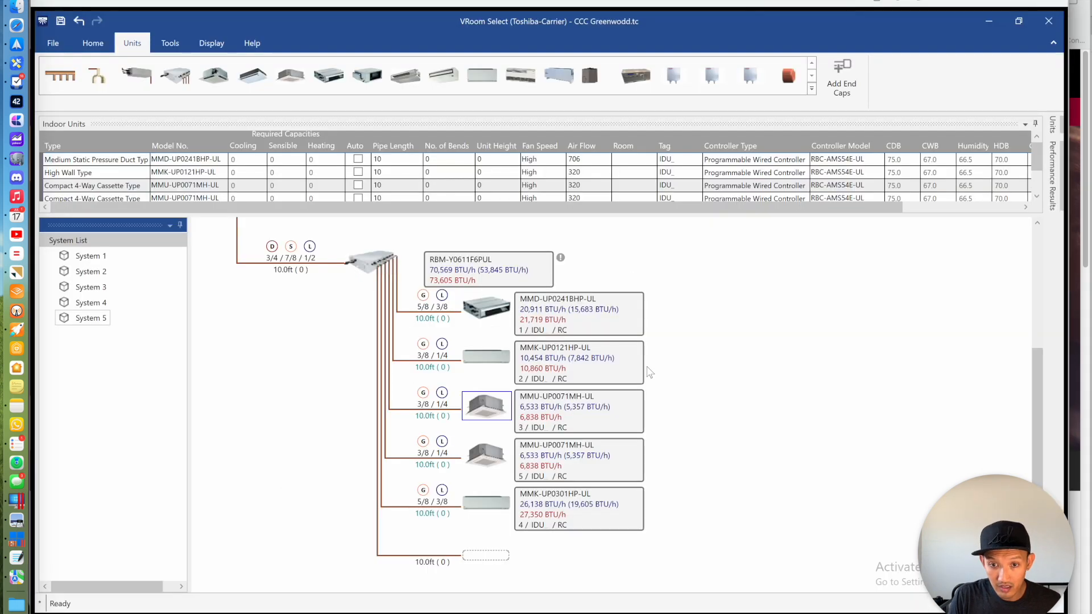
click(495, 556)
double_click(494, 557)
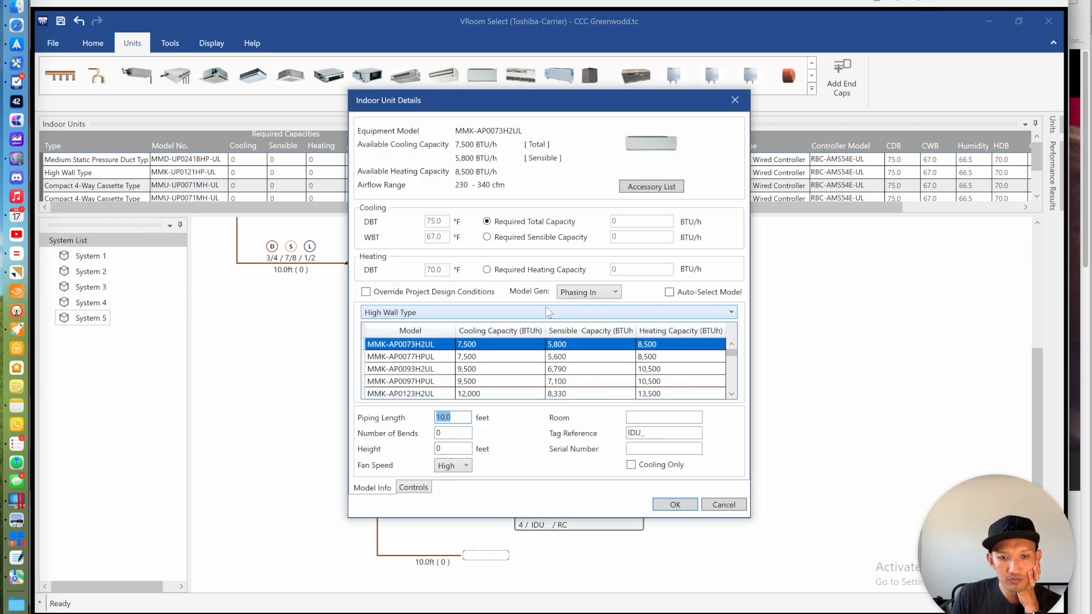
click(588, 292)
click(583, 319)
click(589, 292)
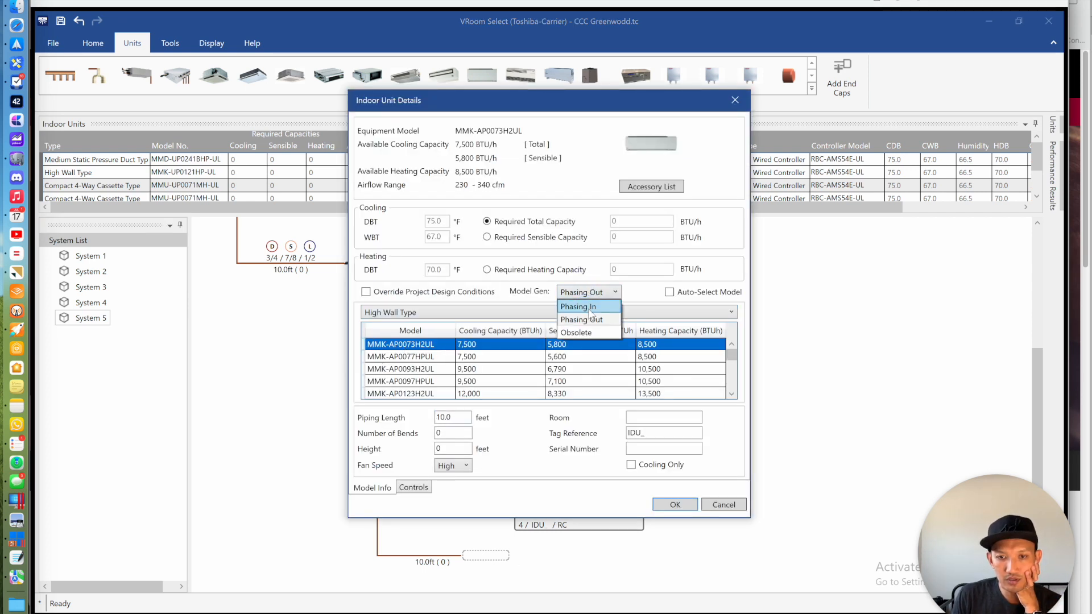
click(586, 308)
click(424, 346)
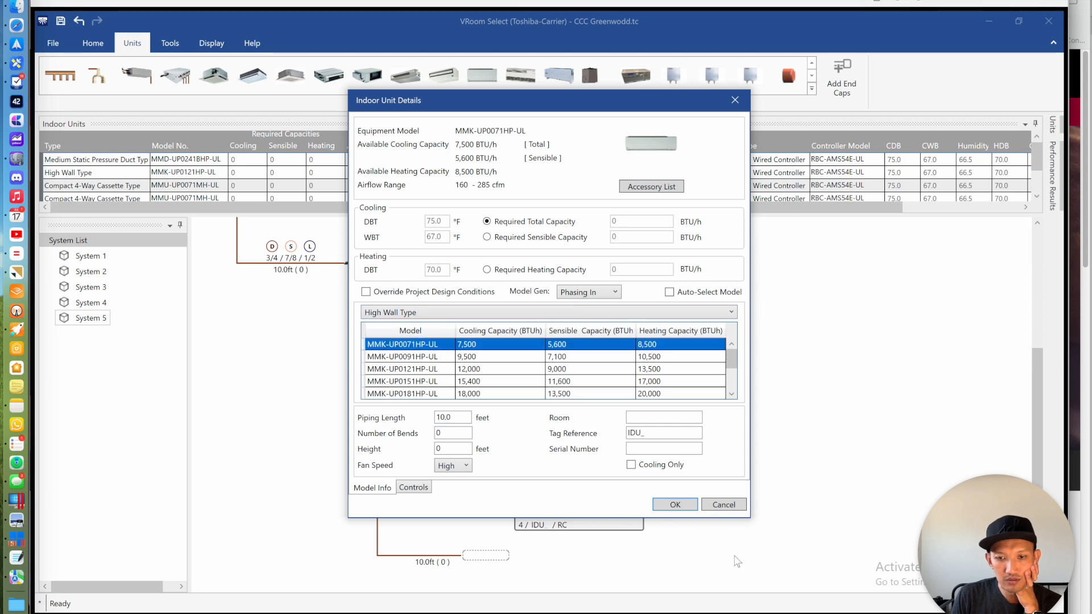
click(675, 505)
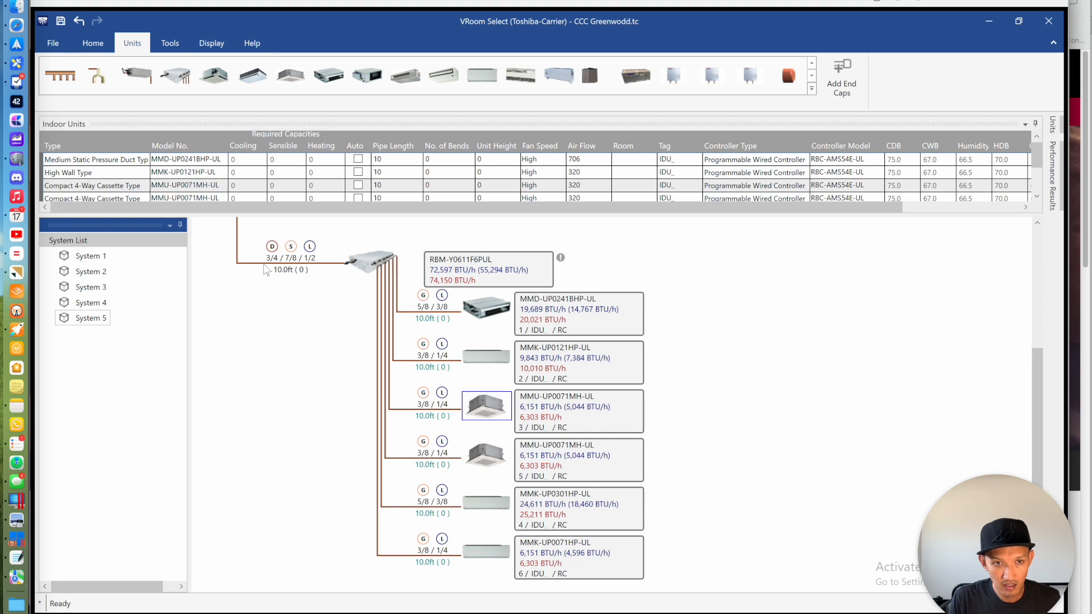
Save the project and run the system check on the completed System 5
click(93, 43)
click(110, 77)
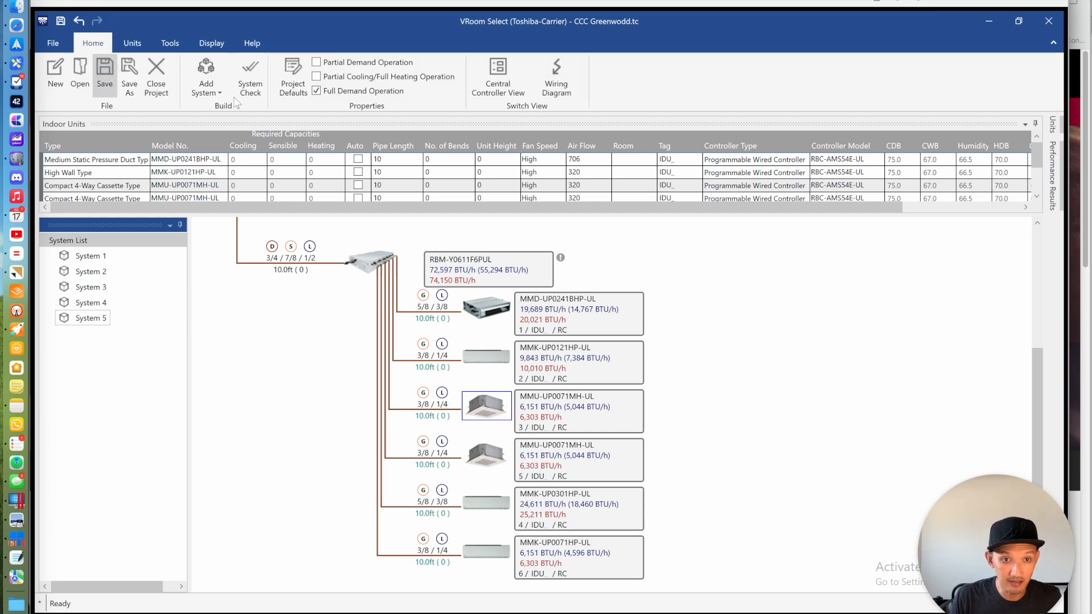
click(250, 73)
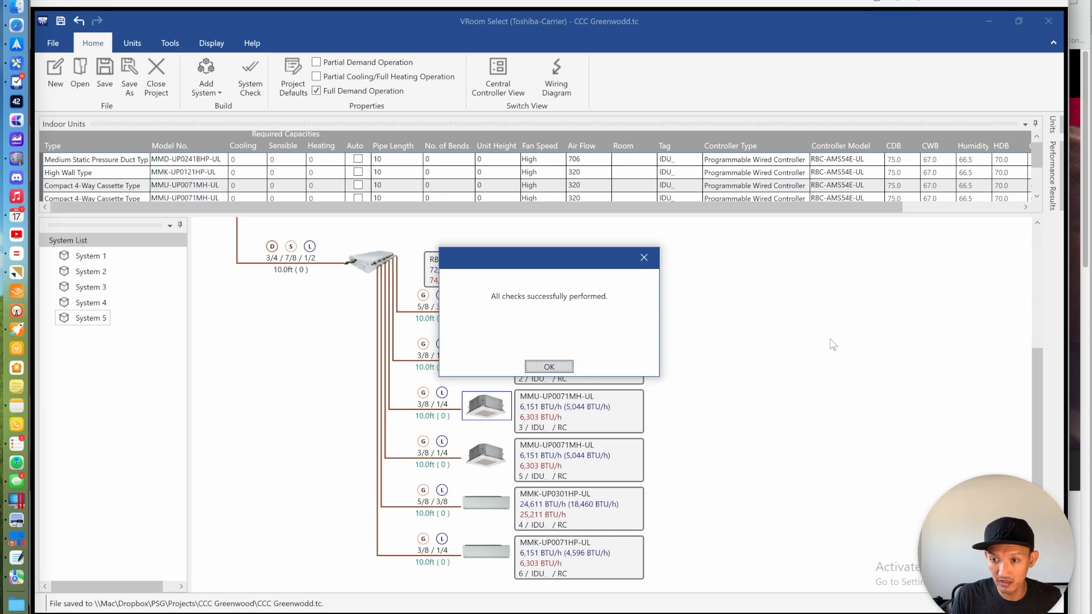
click(554, 367)
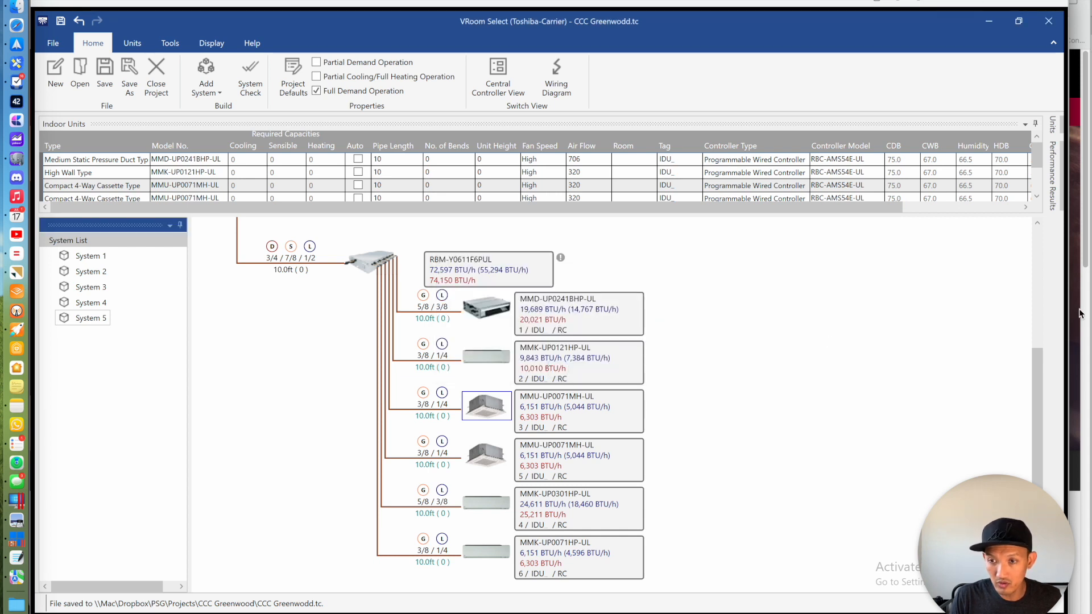
In the central controller view, set Centralized Controller - 1 to type Touch Screen Controller - CT128, model BMS-CT1280UL
click(1038, 263)
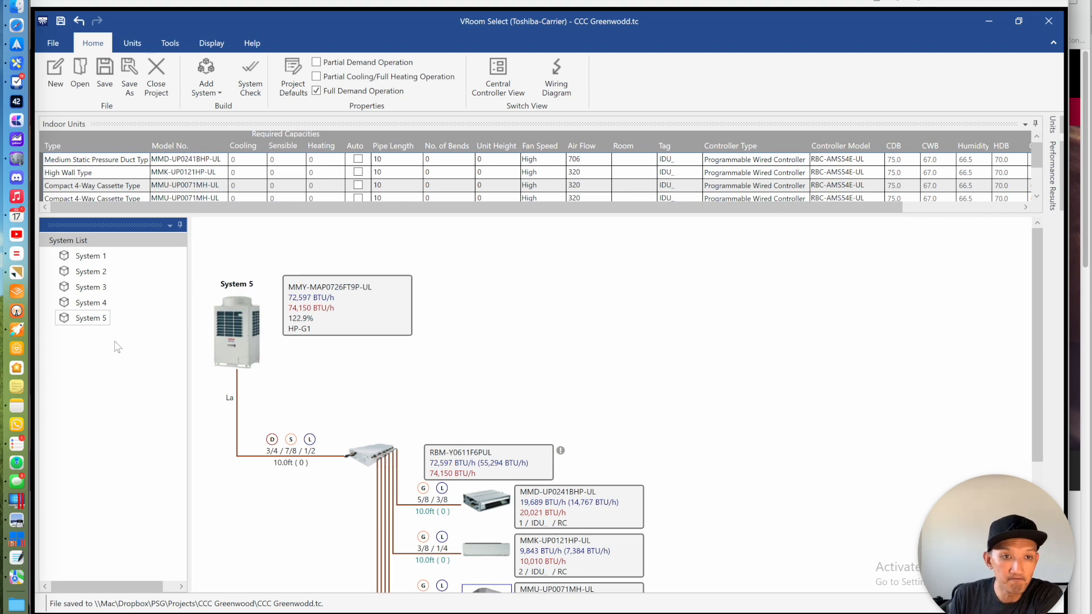
click(495, 74)
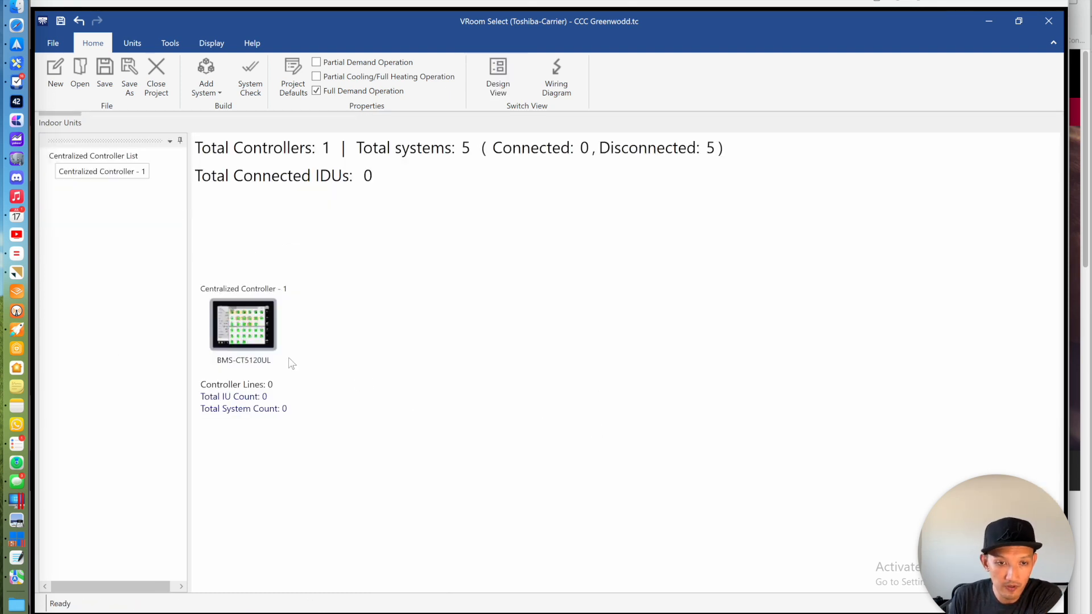
double_click(248, 326)
click(566, 237)
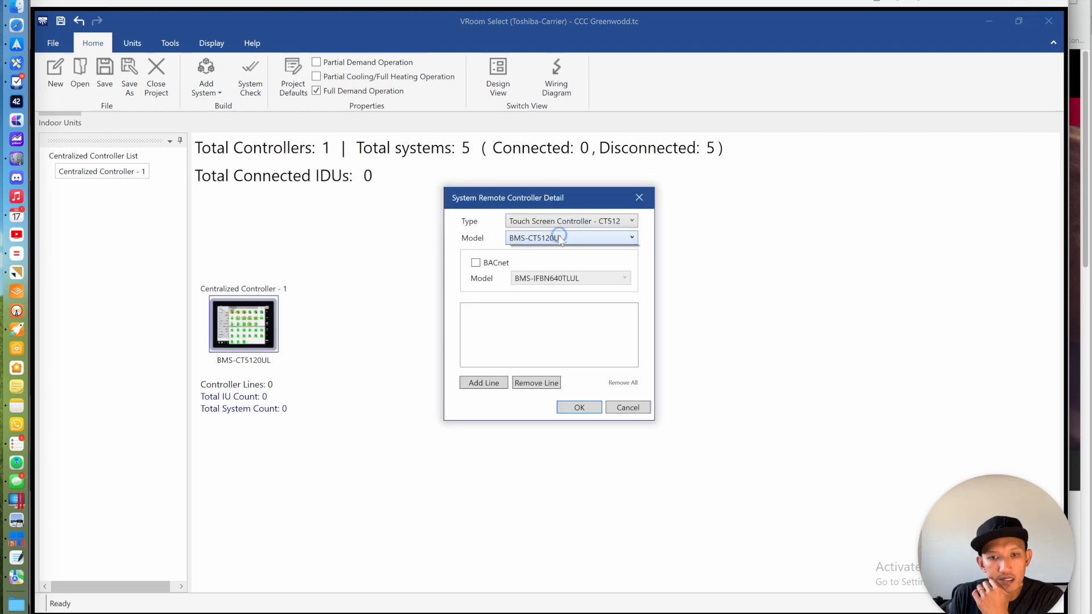
click(593, 225)
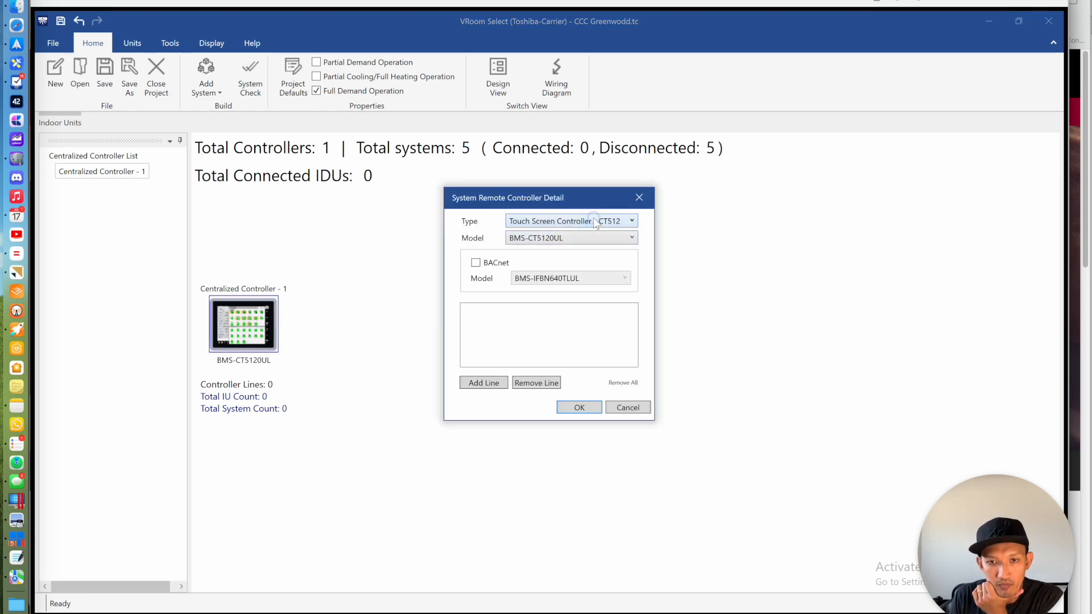
click(596, 223)
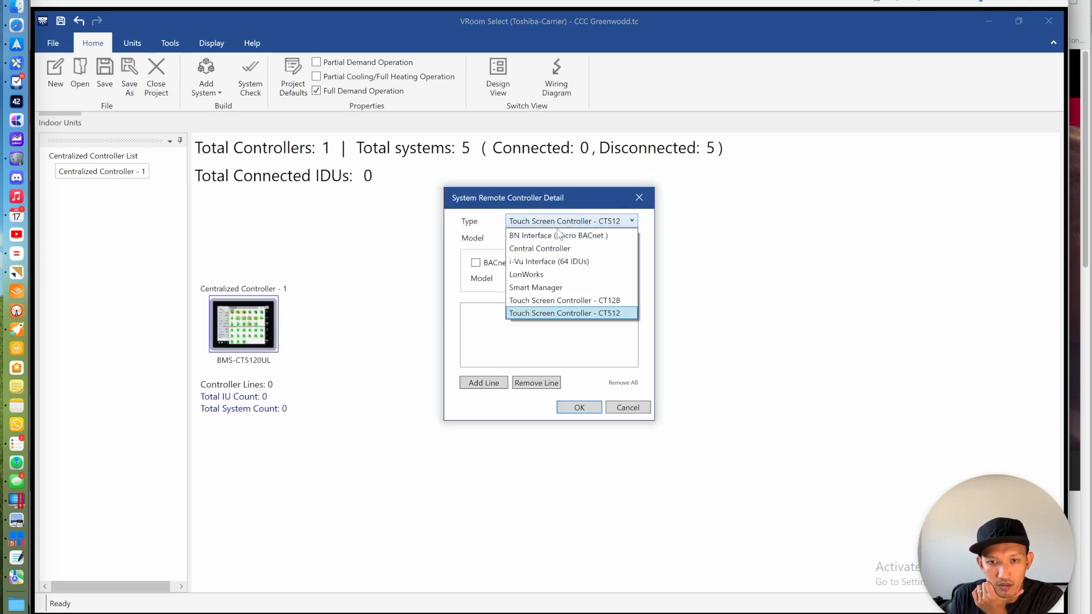
click(573, 301)
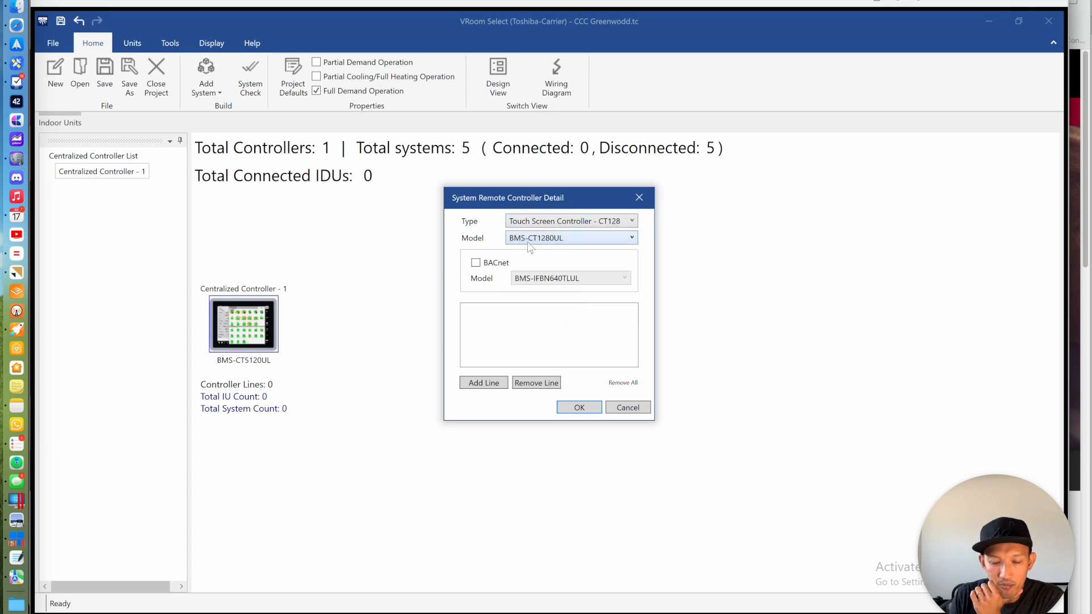
Include the BACnet interface BMS-IFBN640TLUL on the controller and add Central Controller Line 1
click(476, 262)
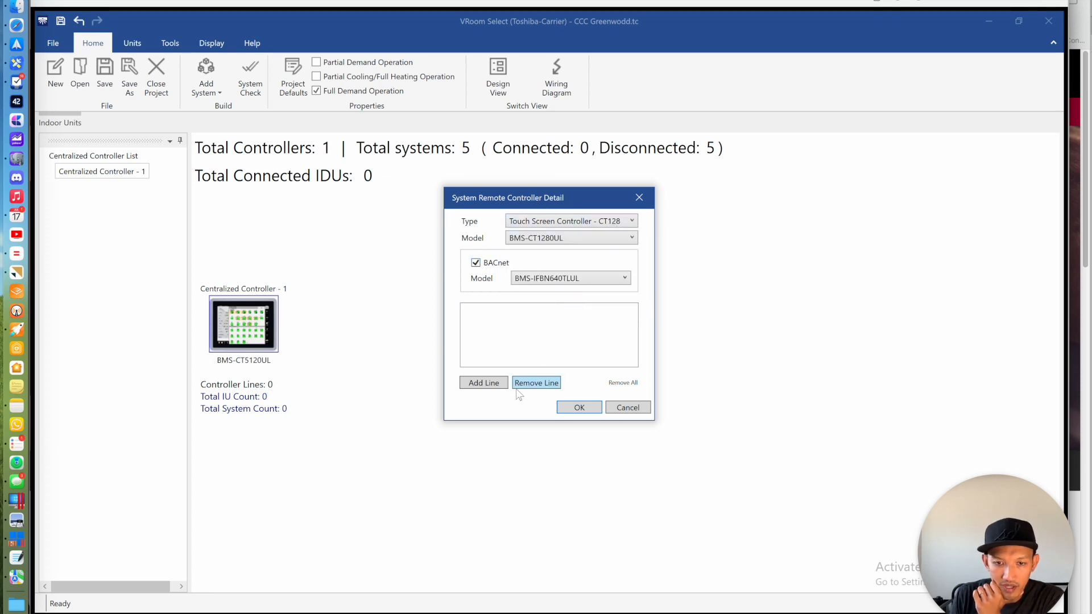
click(488, 383)
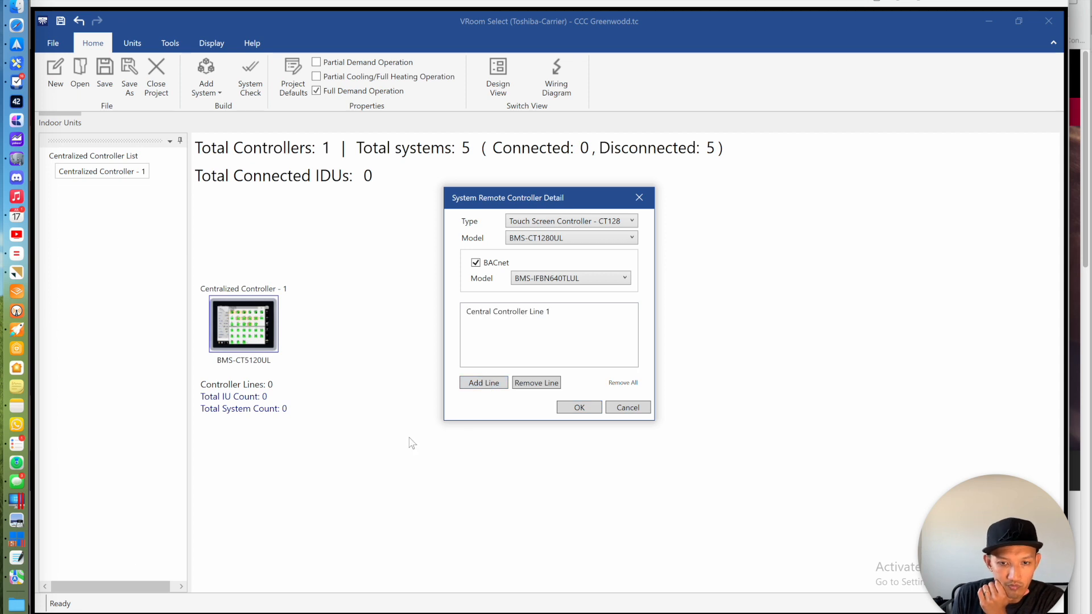
click(578, 408)
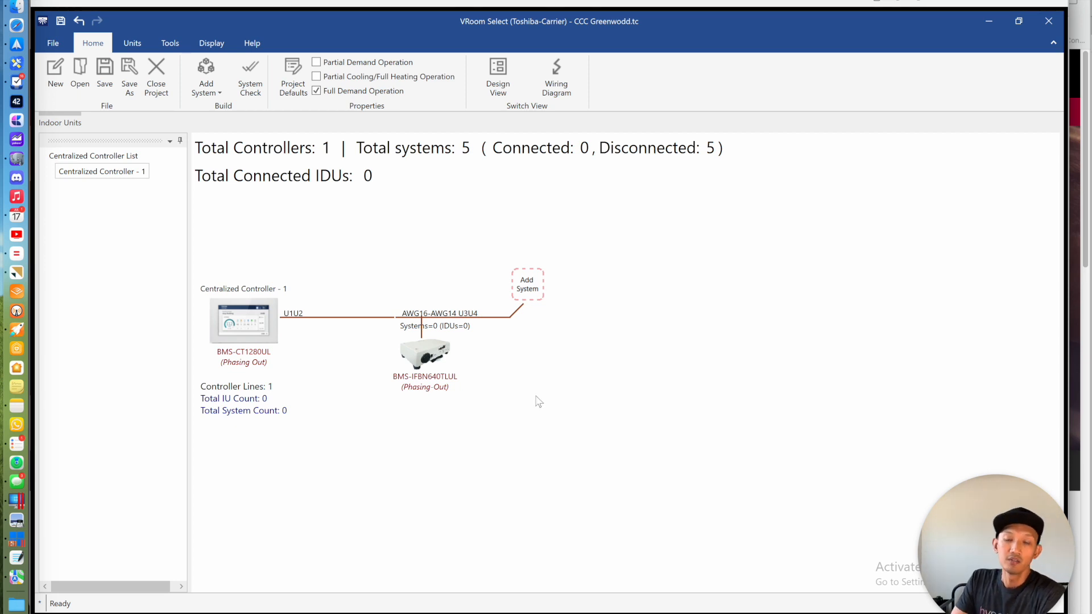
Connect all available systems, System 1 through System 5, to Central Controller Line 1
click(528, 289)
click(528, 287)
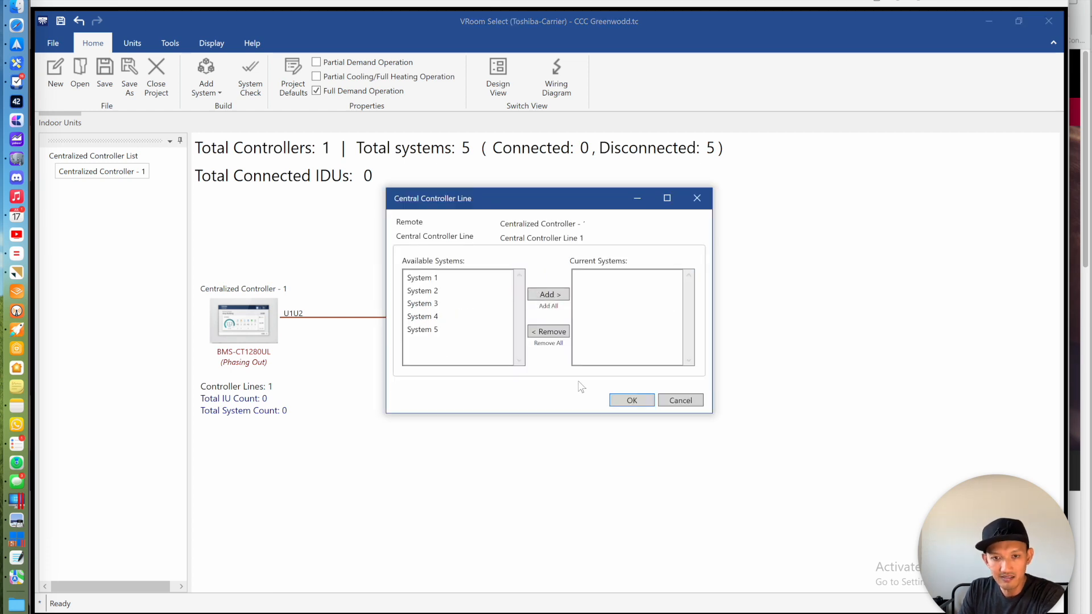
click(547, 307)
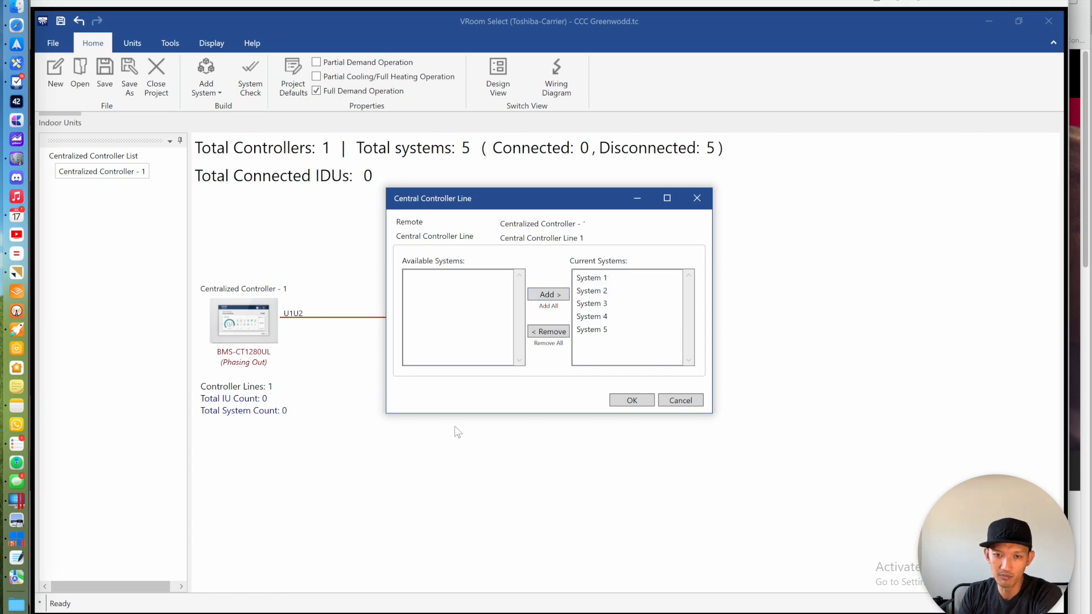
click(625, 401)
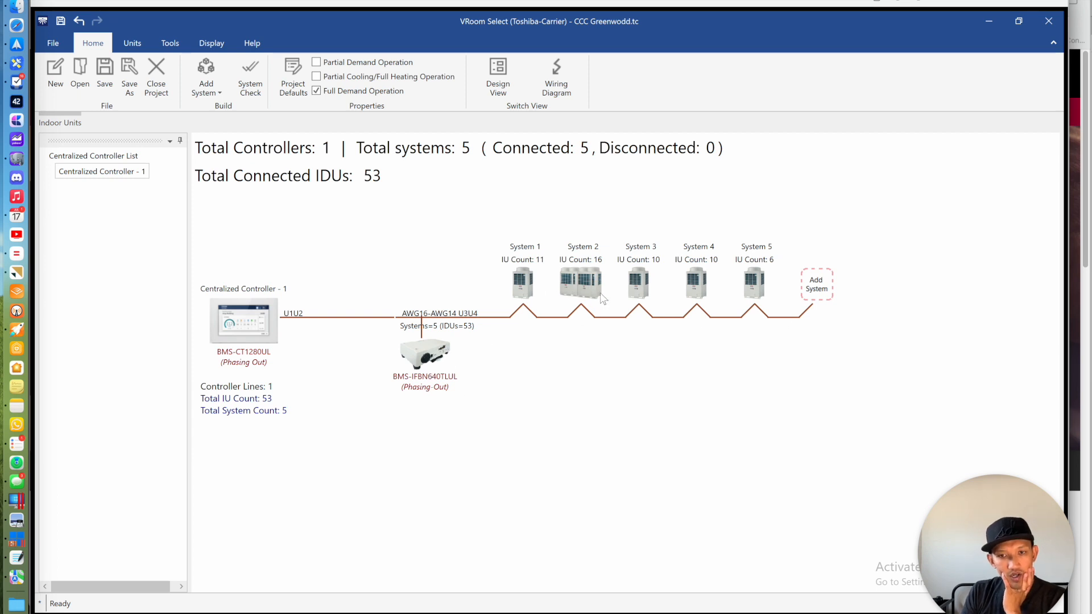
Run the system check with the central controller connected and return to the design view
click(239, 72)
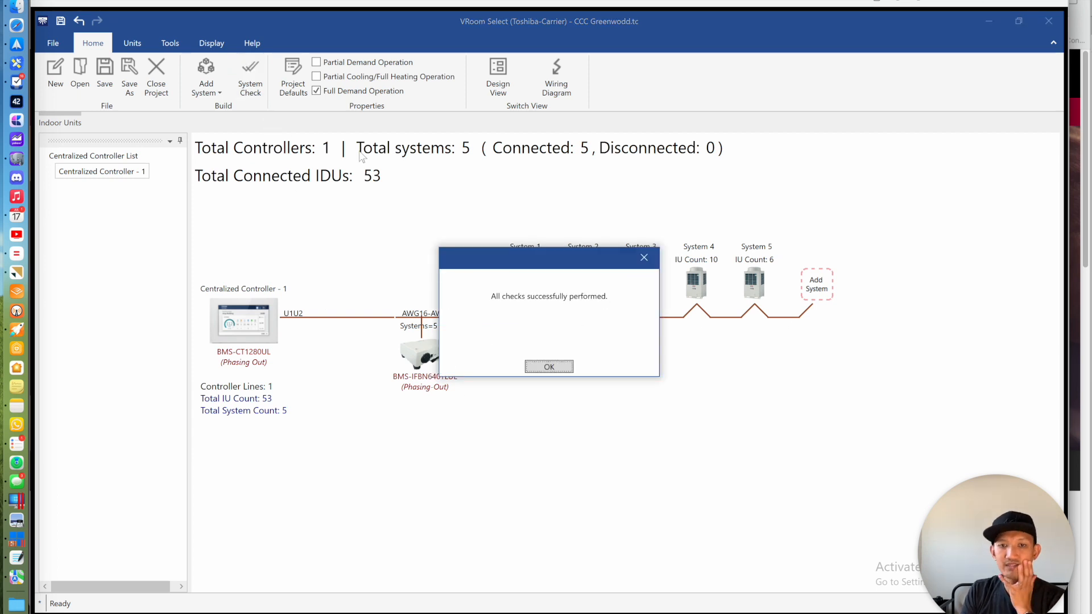
click(549, 366)
click(488, 86)
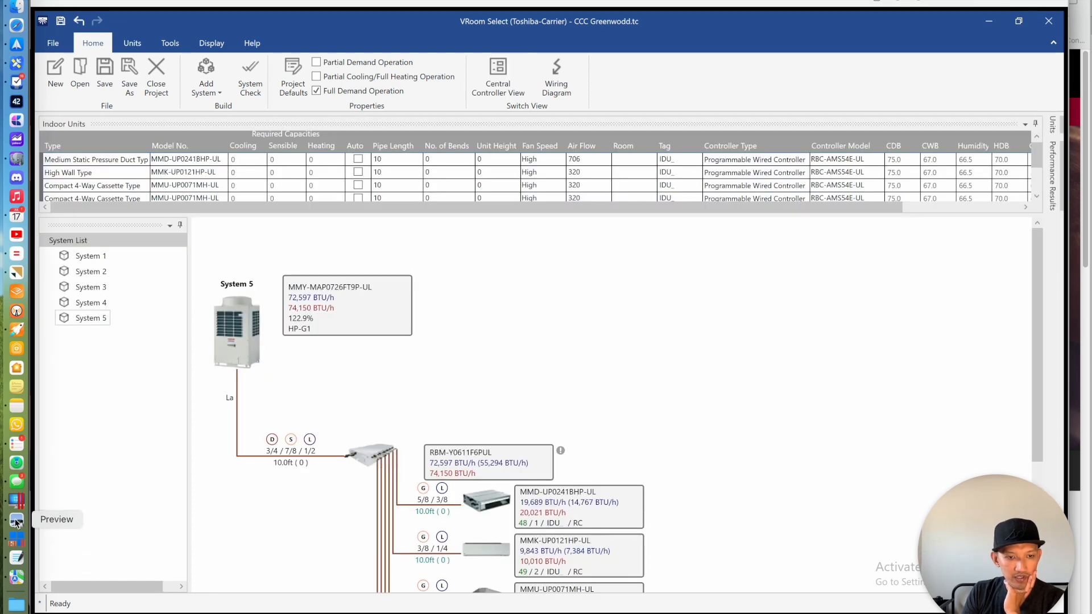
Switch to the PDF in Preview and review the branch selector, split system and VRF heat pump schedules on page 25
click(17, 519)
scroll(61, 350, up, 20)
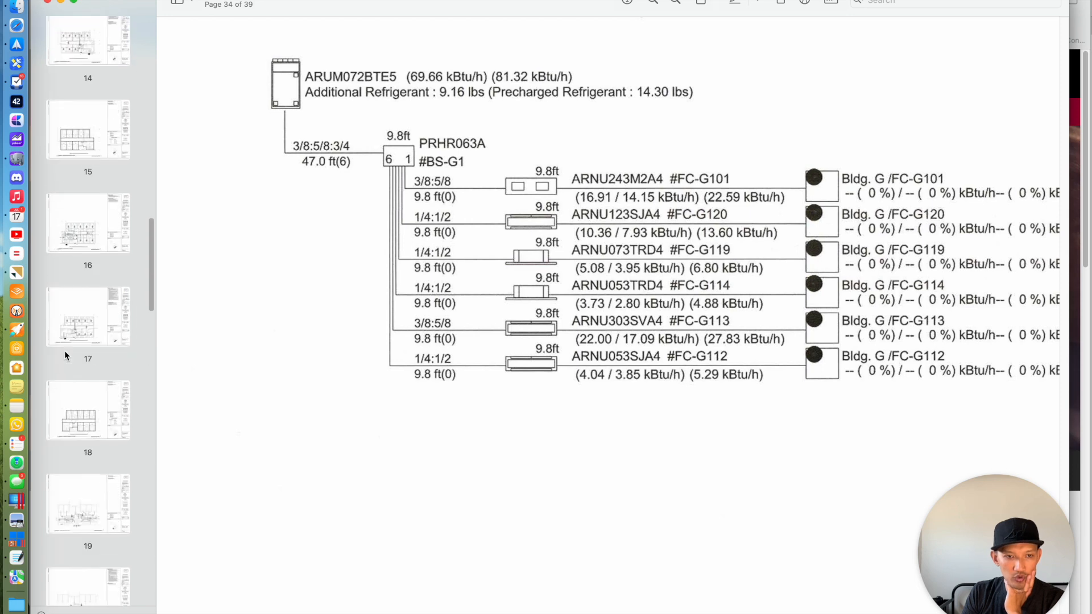
scroll(73, 354, down, 10)
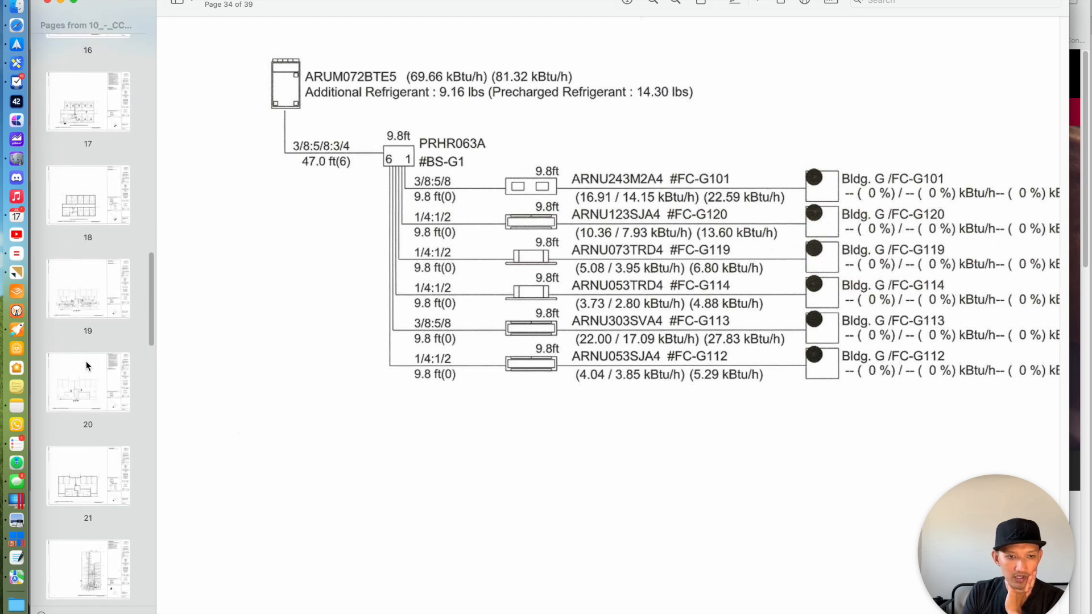
scroll(89, 360, down, 3)
click(61, 234)
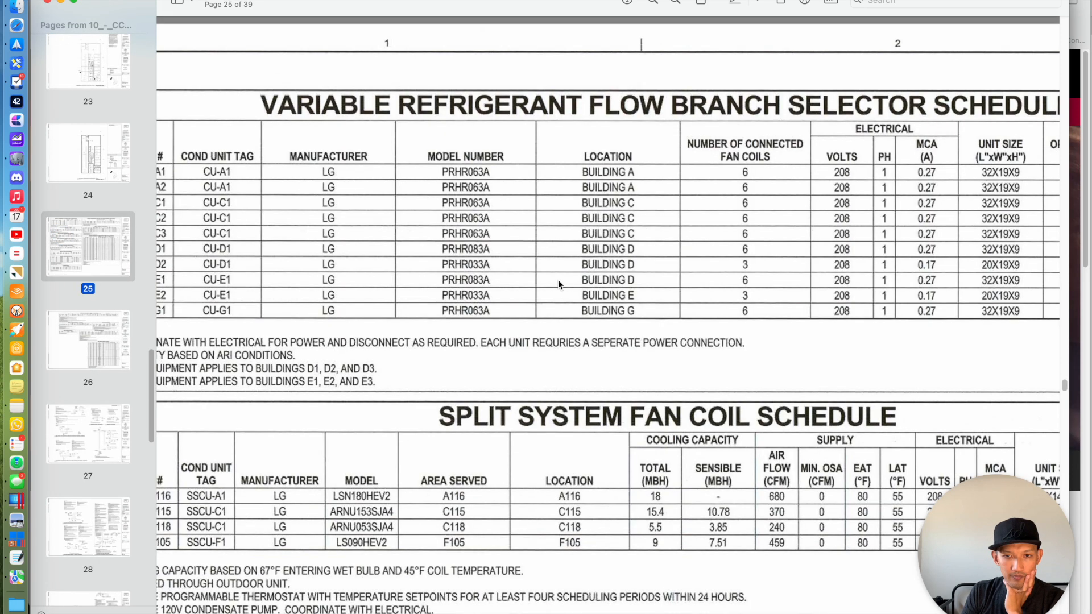
scroll(567, 284, right, 1)
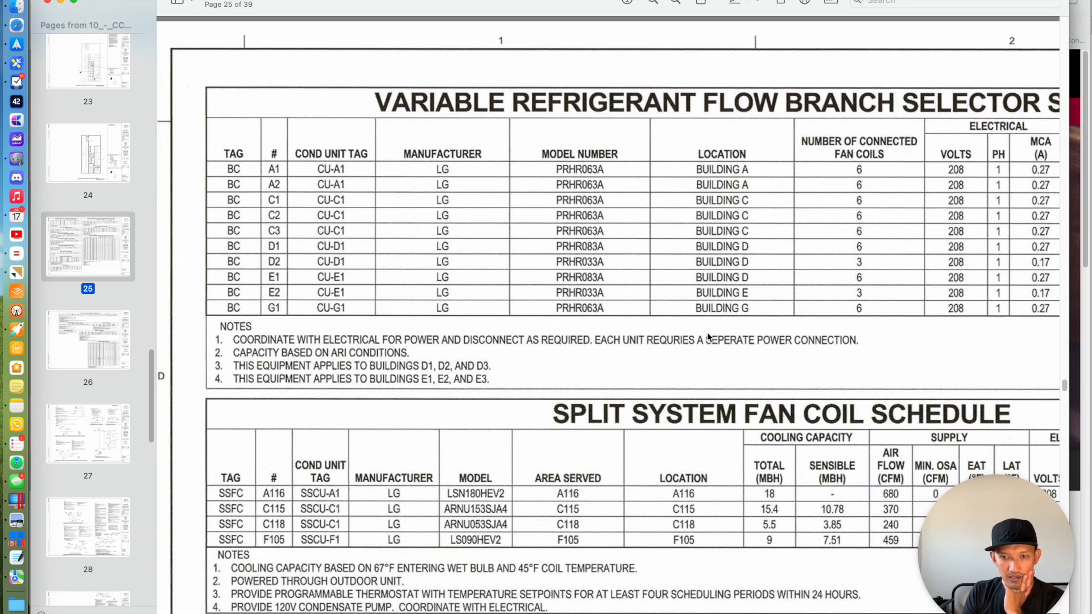
scroll(708, 337, right, 5)
scroll(411, 346, down, 3)
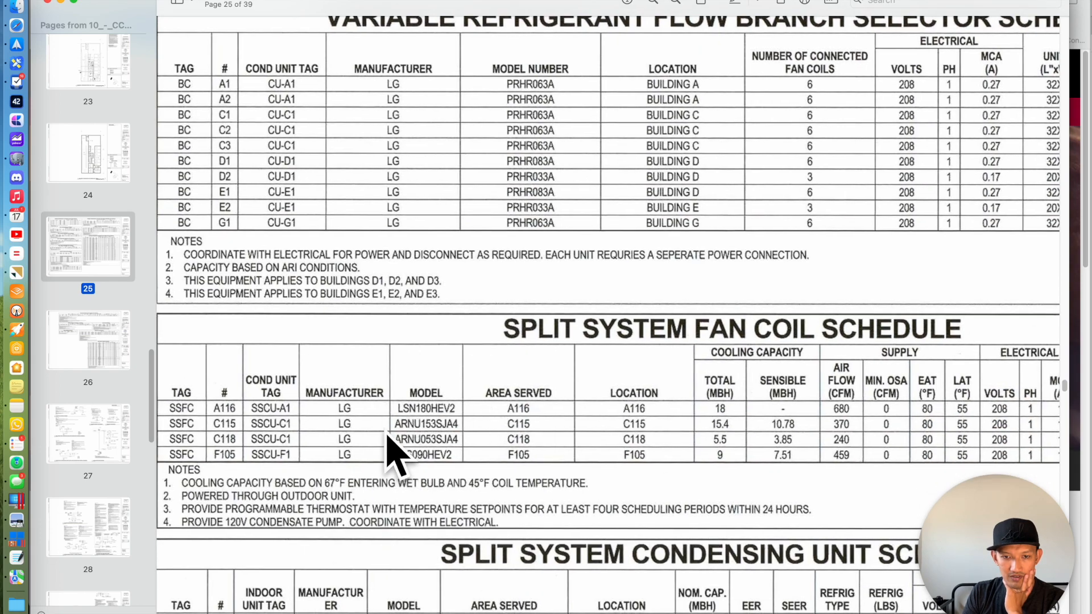
scroll(676, 296, right, 10)
scroll(654, 296, right, 20)
scroll(650, 295, left, 6)
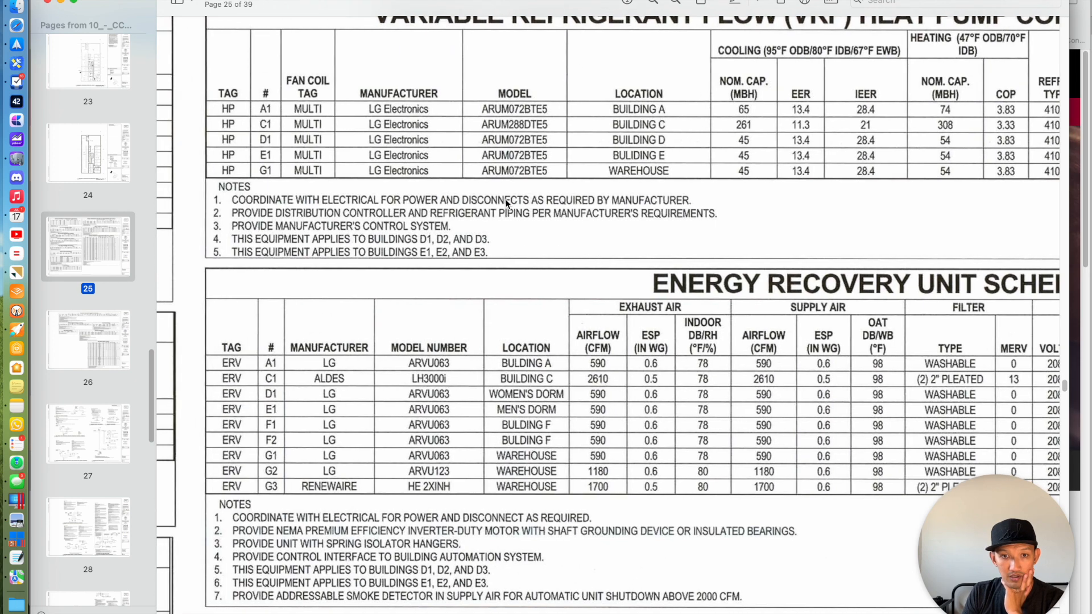
Read the notes below the VRF heat pump fan coil schedule for filter and condensate pump requirements
scroll(520, 201, down, 8)
scroll(519, 199, right, 15)
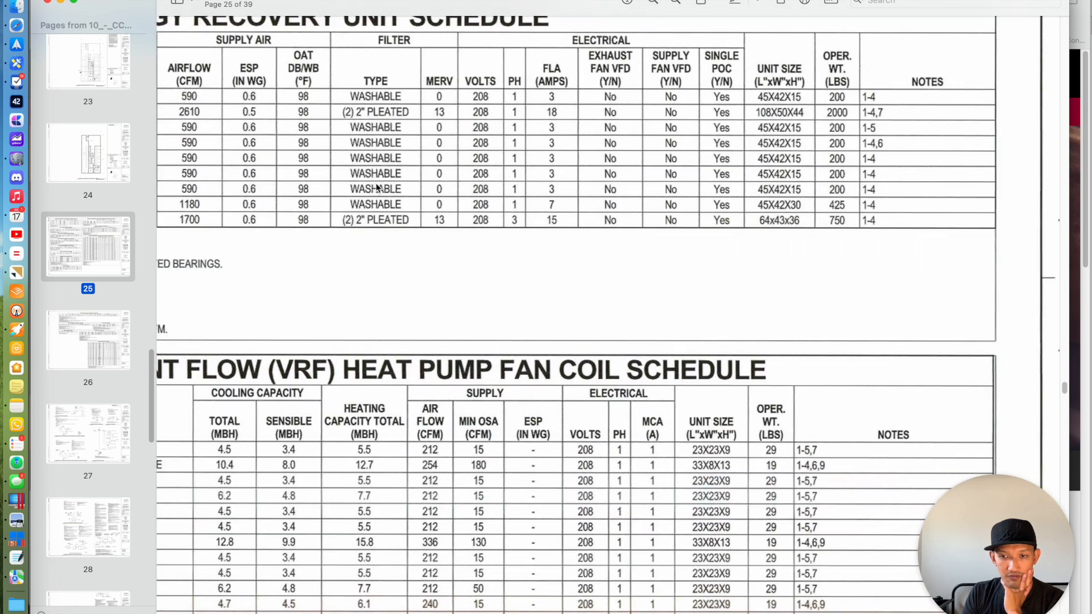
scroll(385, 189, down, 5)
scroll(385, 189, left, 15)
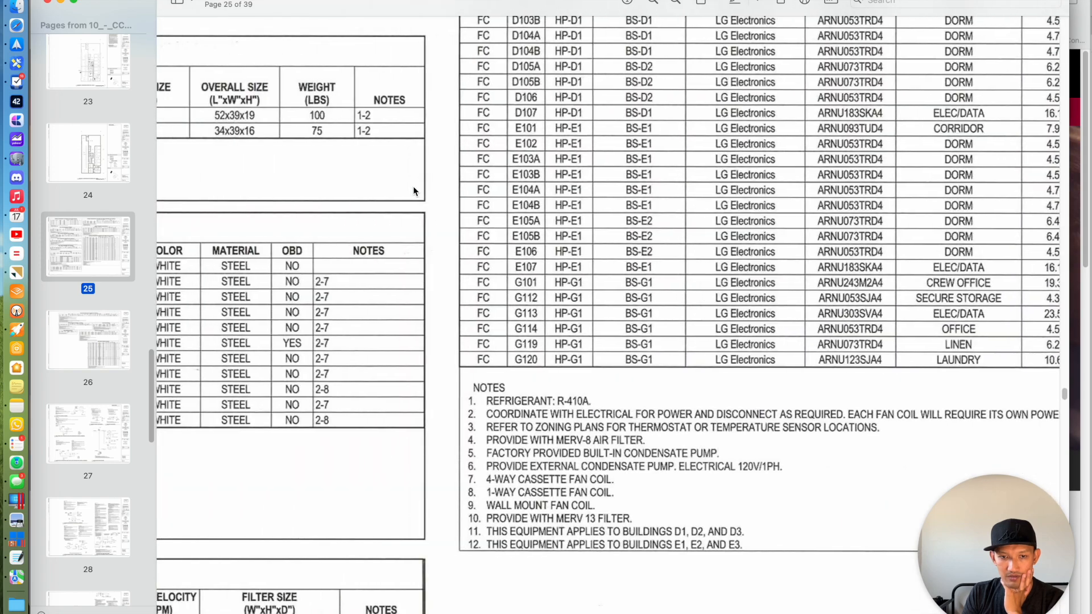
scroll(446, 278, right, 8)
scroll(446, 278, down, 5)
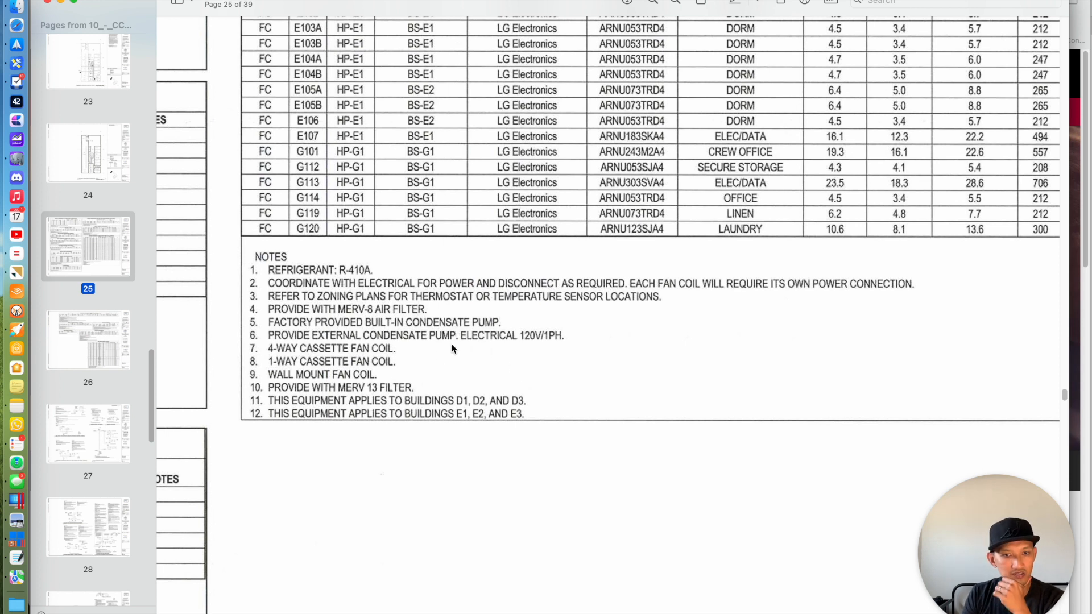
click(377, 392)
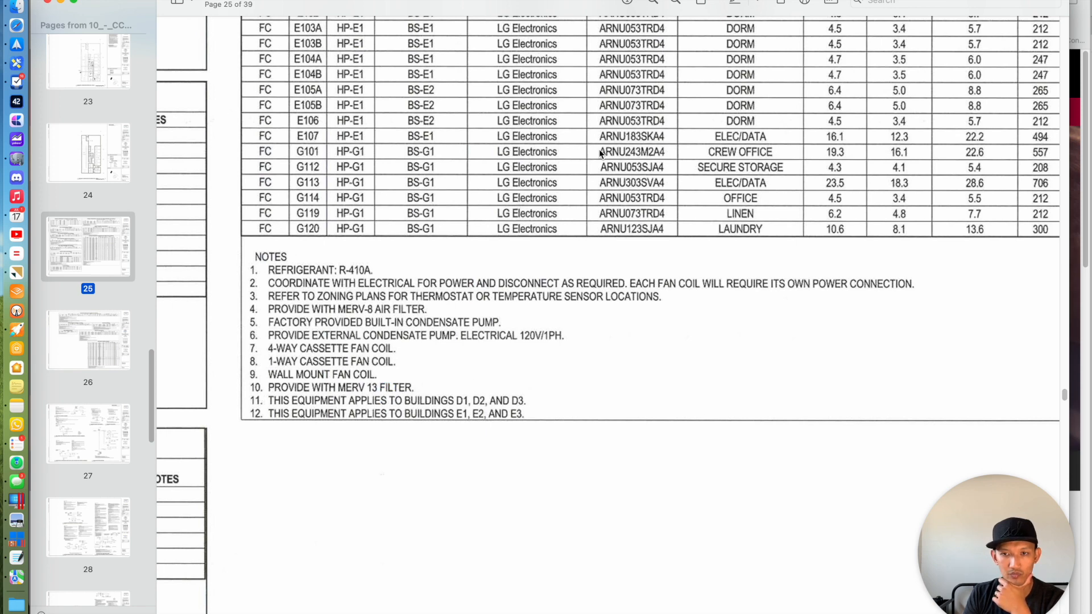
Examine the notes column of the fan coil schedule to match filter and condensate pump requirements to each fan coil
scroll(599, 149, right, 10)
scroll(964, 187, up, 5)
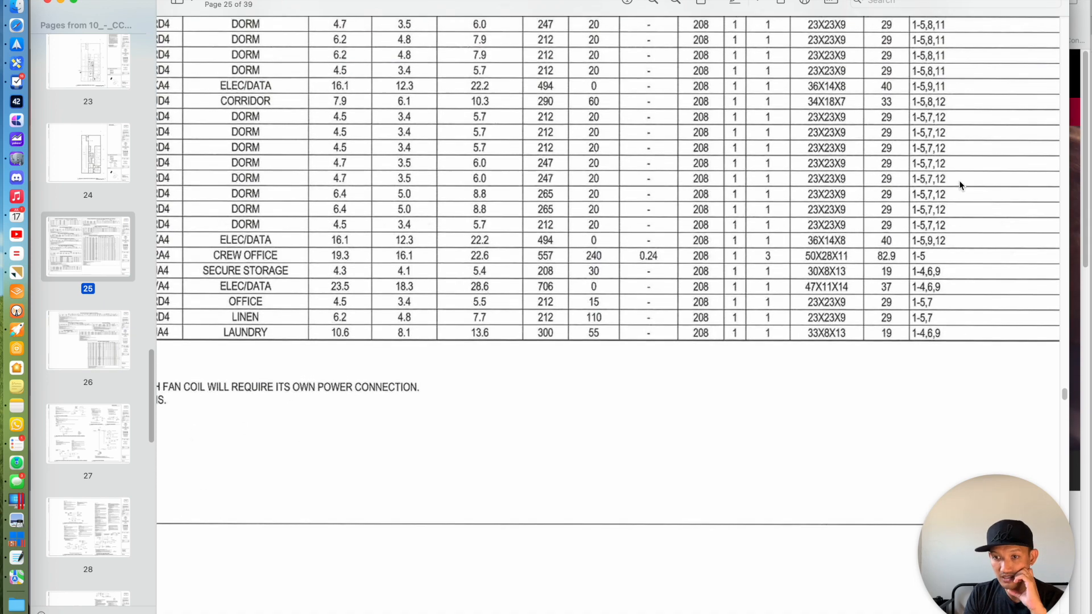
scroll(959, 180, up, 20)
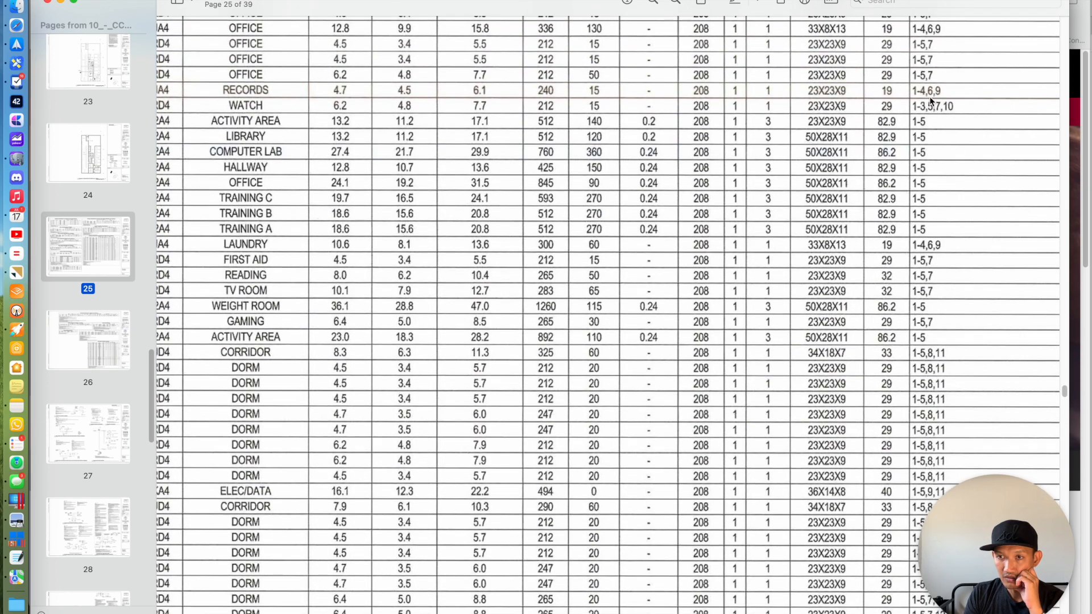
scroll(258, 108, left, 5)
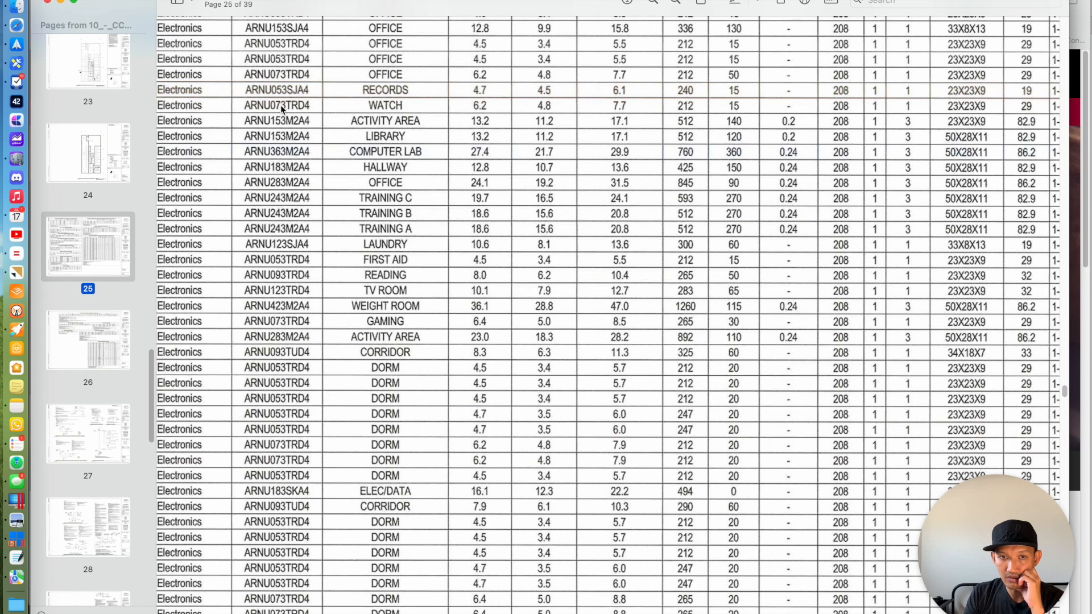
scroll(403, 105, right, 3)
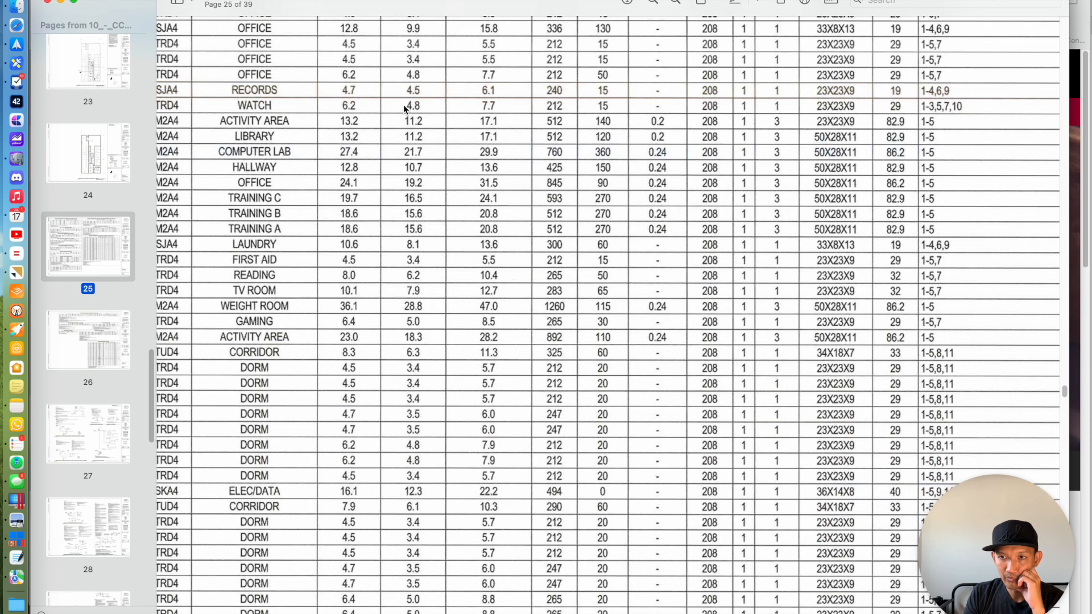
scroll(989, 102, up, 3)
scroll(989, 101, left, 1)
scroll(989, 102, down, 3)
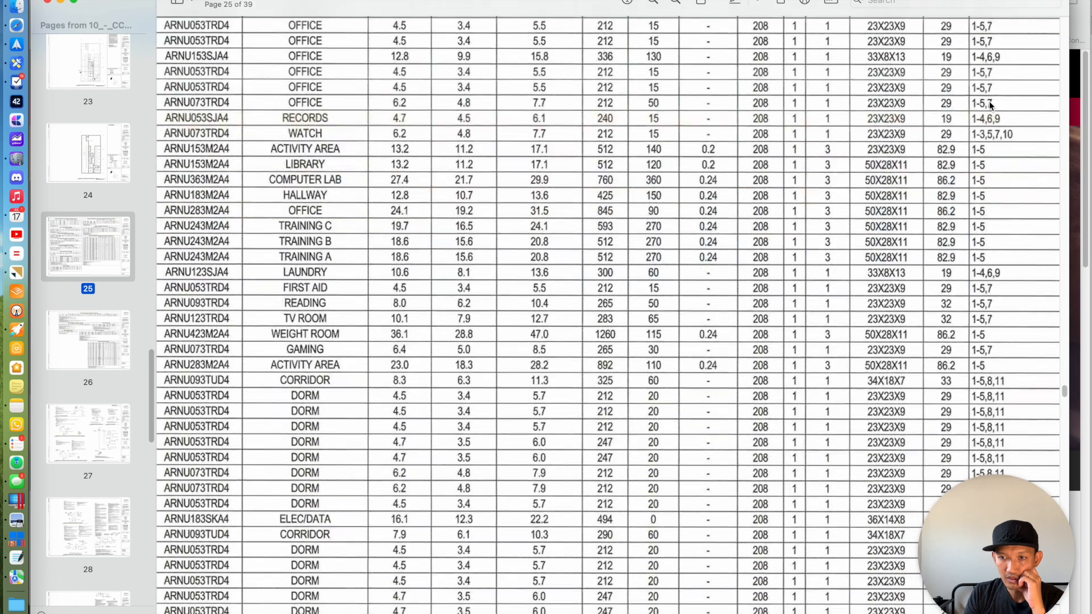
scroll(483, 121, left, 6)
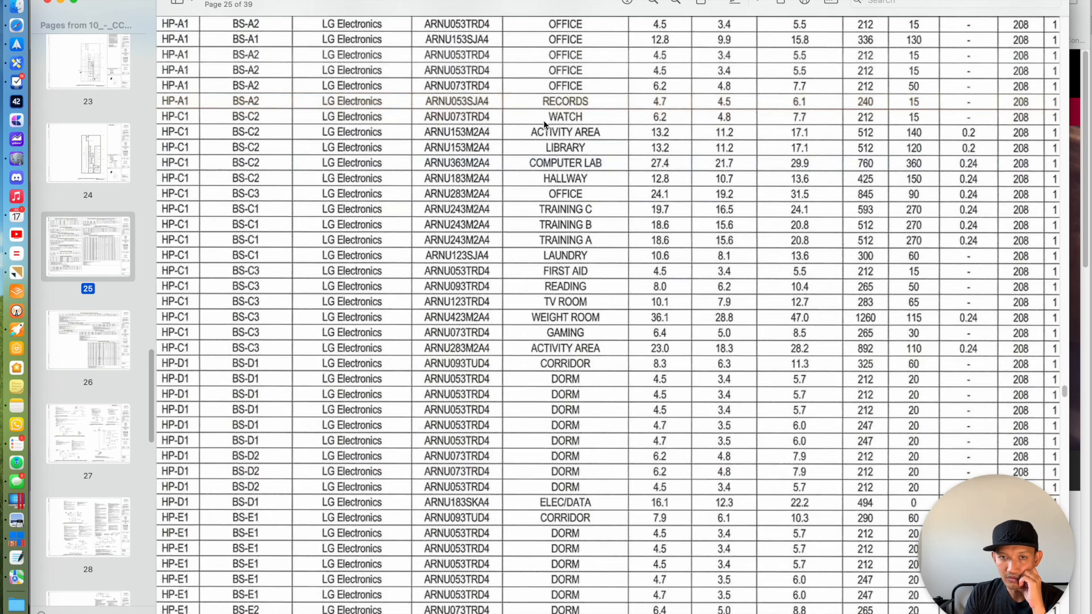
scroll(558, 118, up, 5)
scroll(558, 118, down, 5)
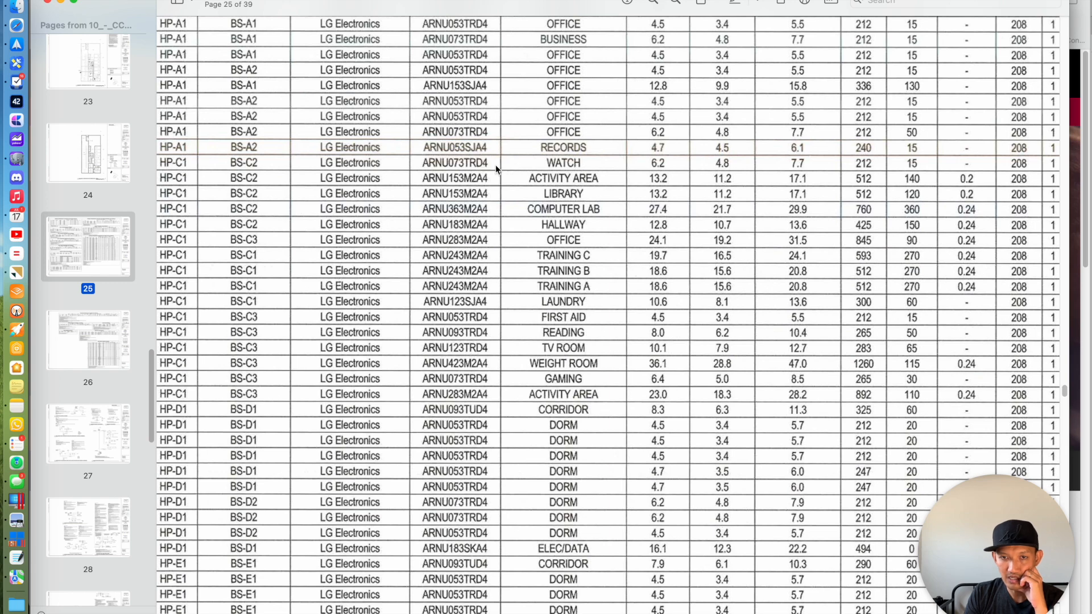
scroll(488, 170, left, 2)
scroll(488, 170, left, 8)
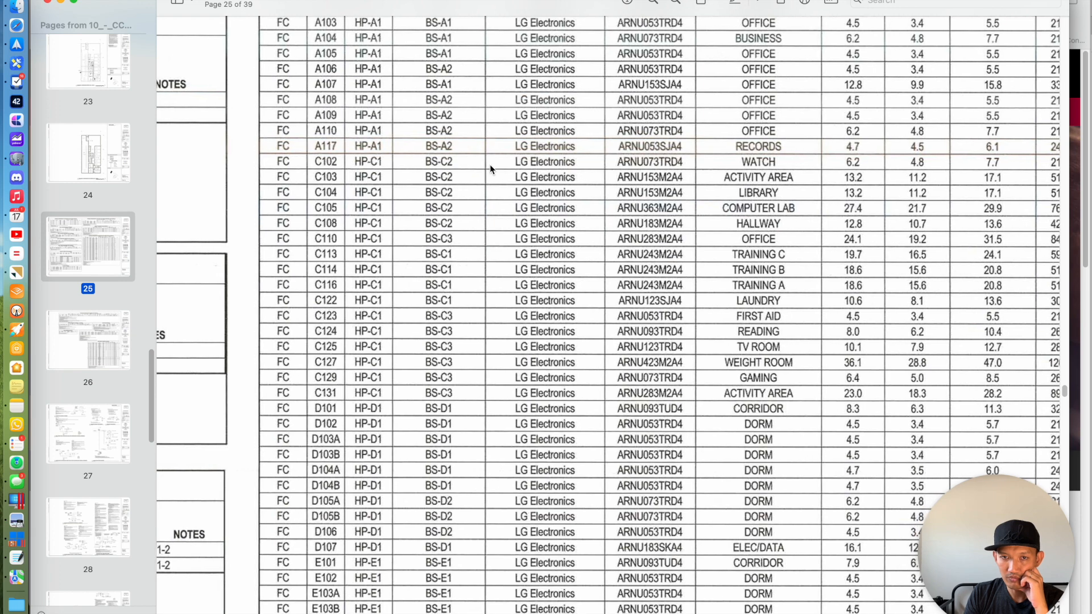
Review the VRF heat pump fan coil schedule's models, locations, capacities and note references from the HP-A1 rows through the HP-G1 rows
scroll(490, 165, right, 1)
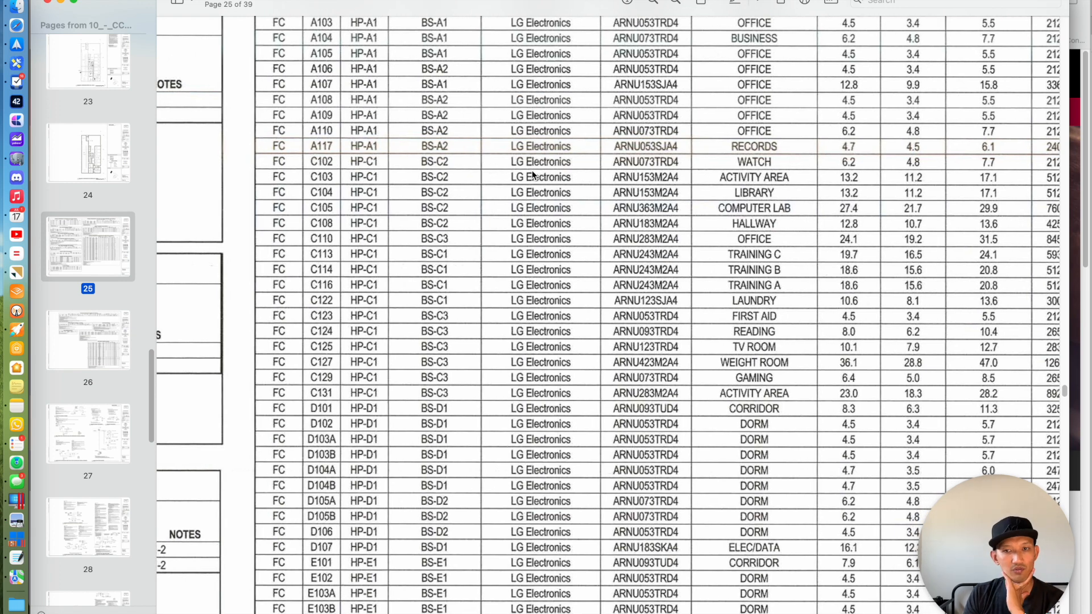
scroll(768, 162, right, 8)
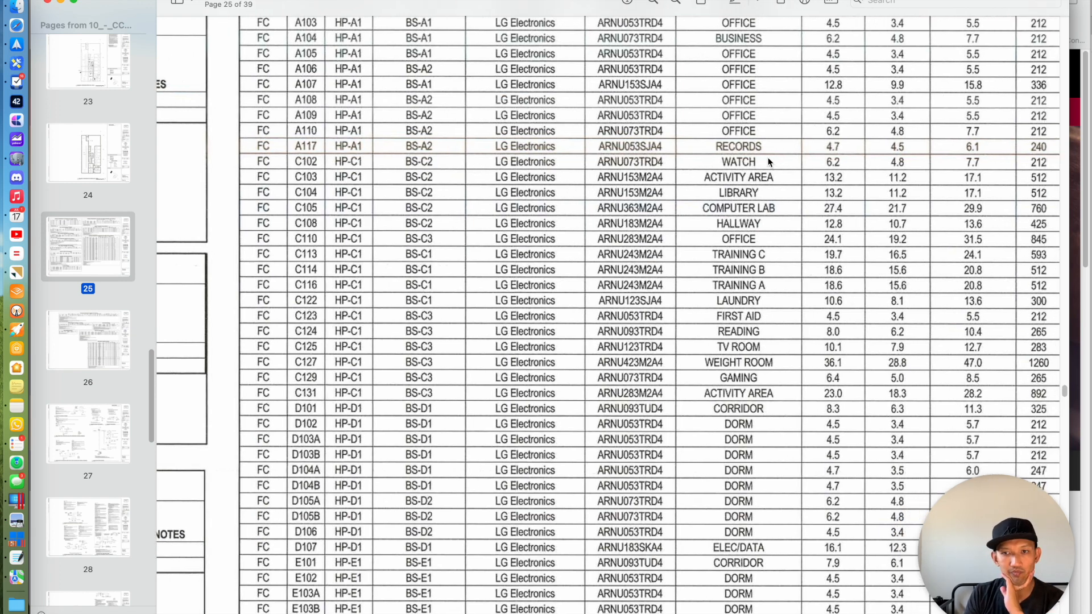
scroll(767, 162, right, 6)
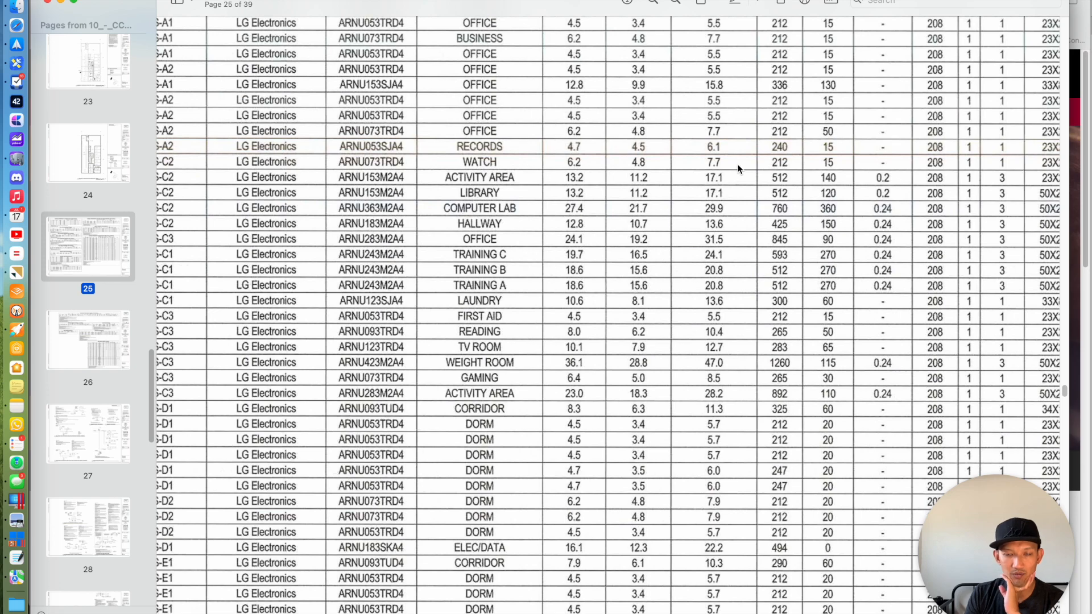
scroll(733, 164, right, 11)
scroll(730, 167, right, 2)
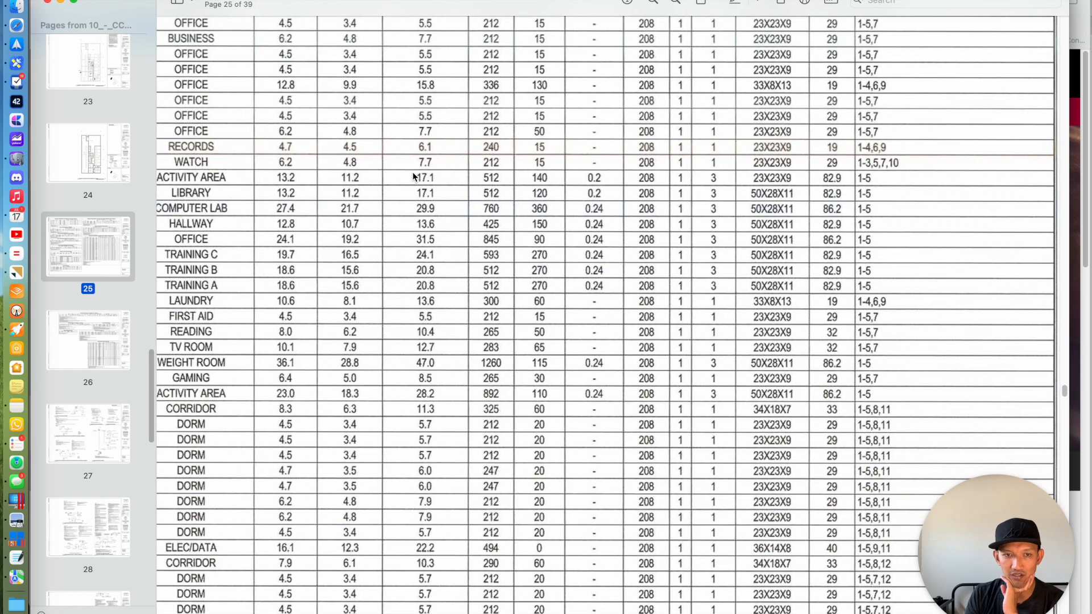
scroll(272, 169, left, 2)
scroll(333, 154, down, 10)
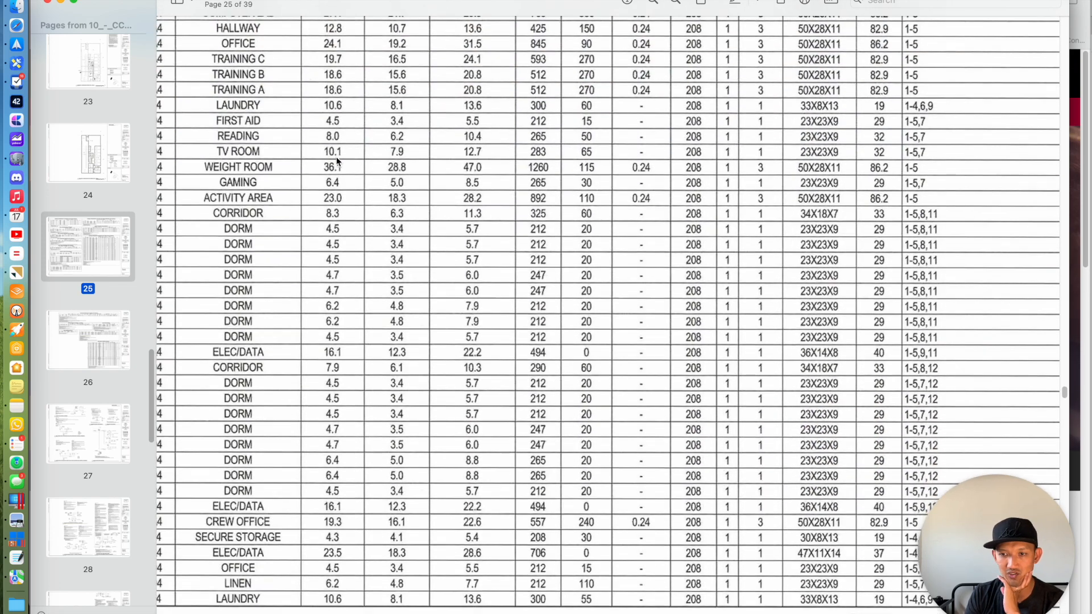
scroll(320, 197, left, 20)
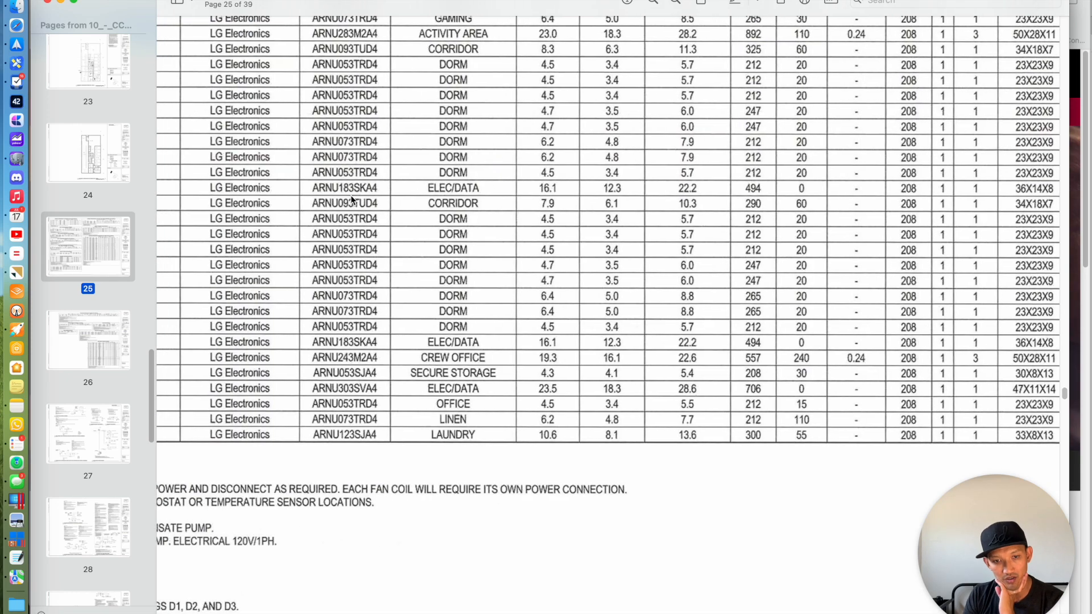
scroll(361, 193, up, 8)
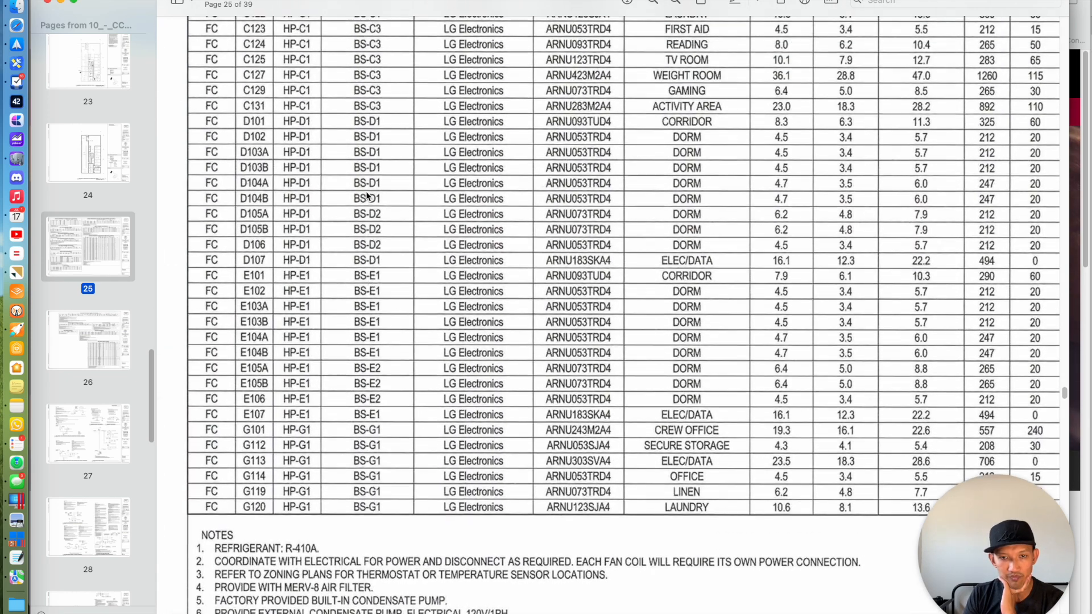
scroll(365, 192, up, 4)
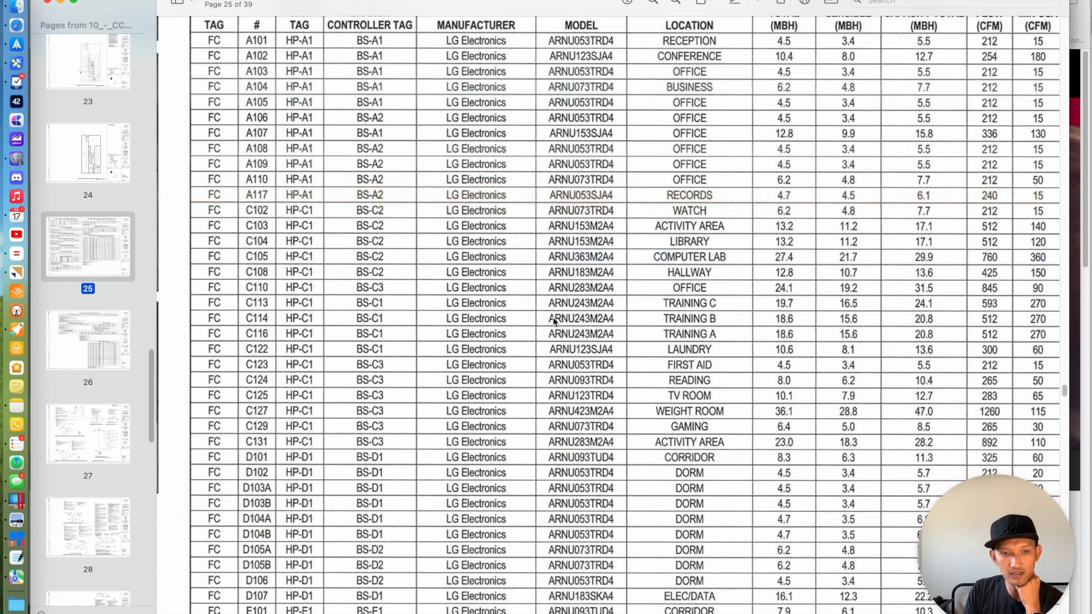
Switch to VRoom Select to check the indoor units of System 5, and return to the PDF in Preview
click(16, 500)
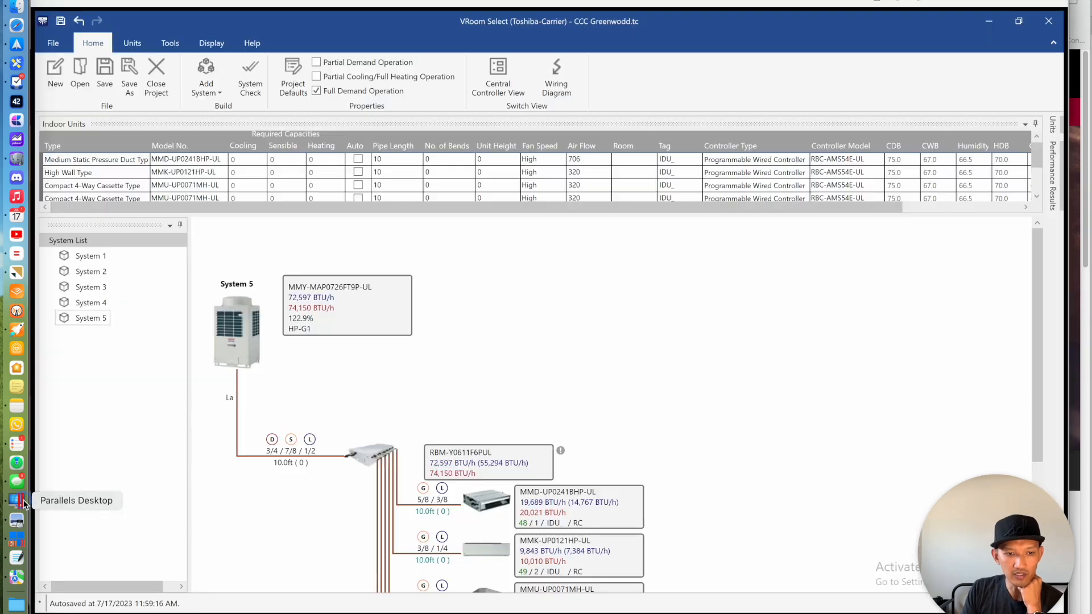
drag(1038, 322, 1051, 499)
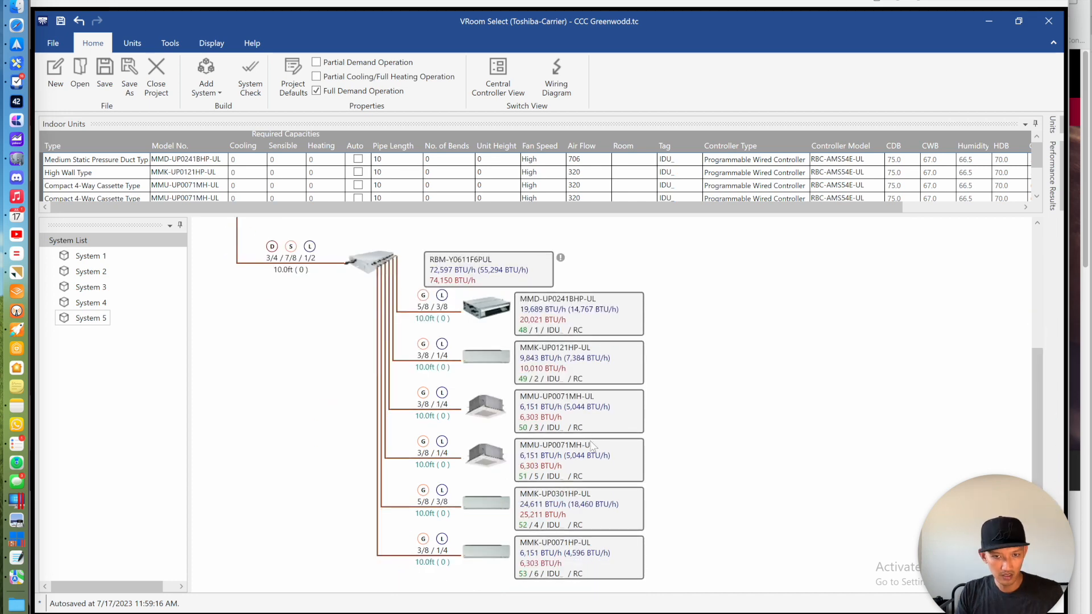
key(super+Tab)
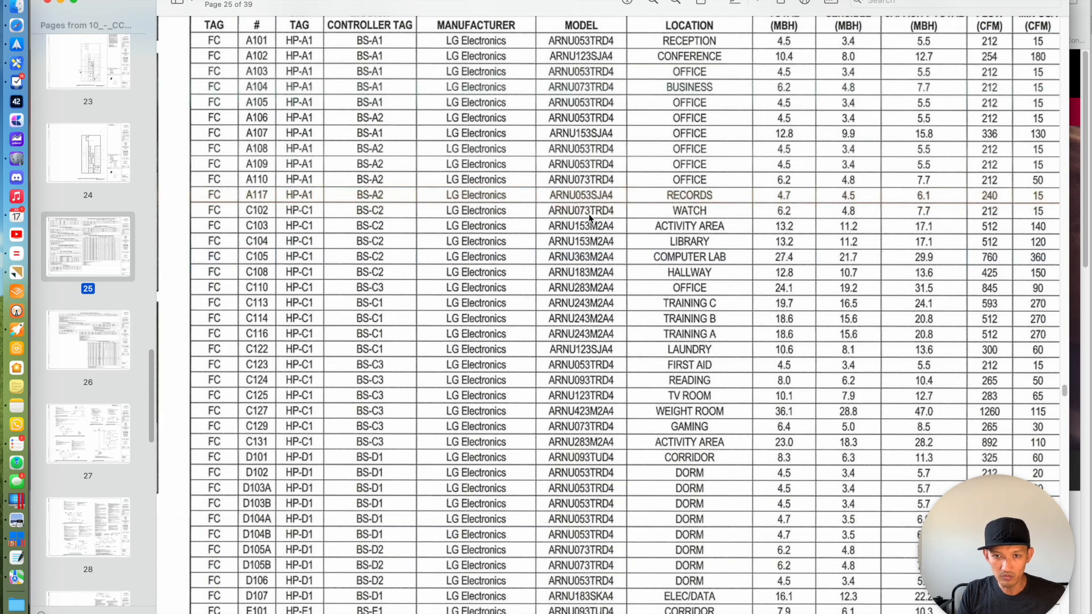
Compare the fan coil schedule's capacity and electrical columns, and read the notes below the table
scroll(622, 212, right, 6)
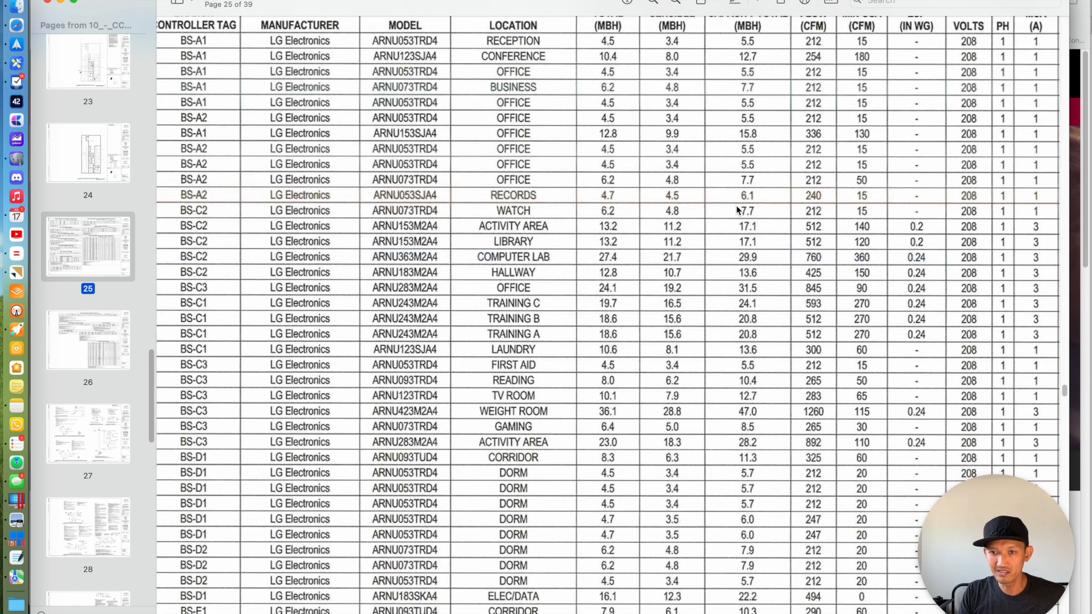
scroll(736, 210, right, 4)
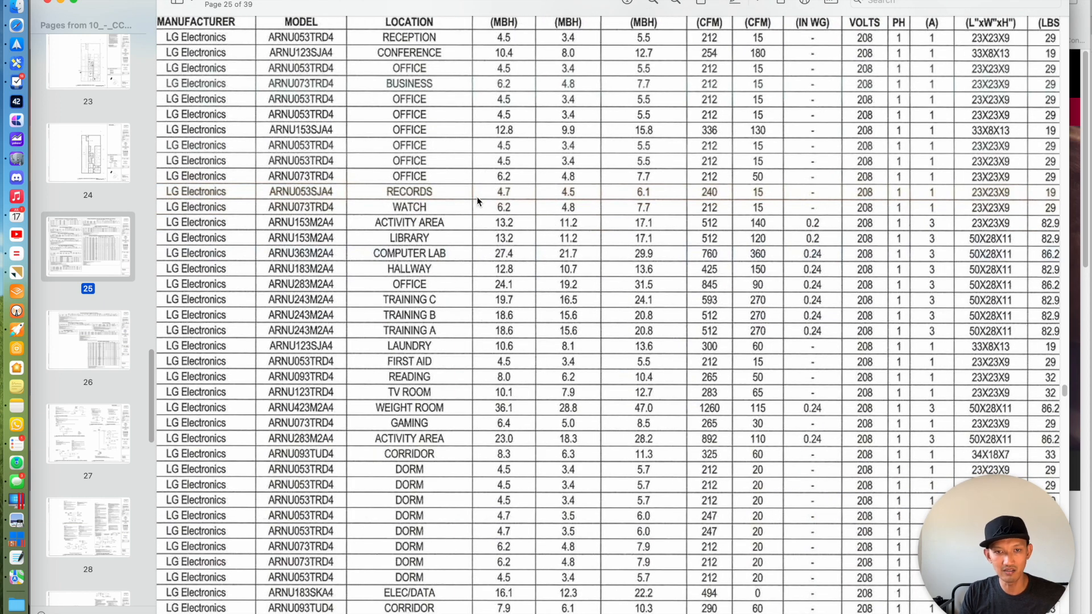
scroll(327, 216, left, 6)
scroll(292, 222, left, 5)
scroll(465, 247, right, 7)
scroll(711, 256, down, 7)
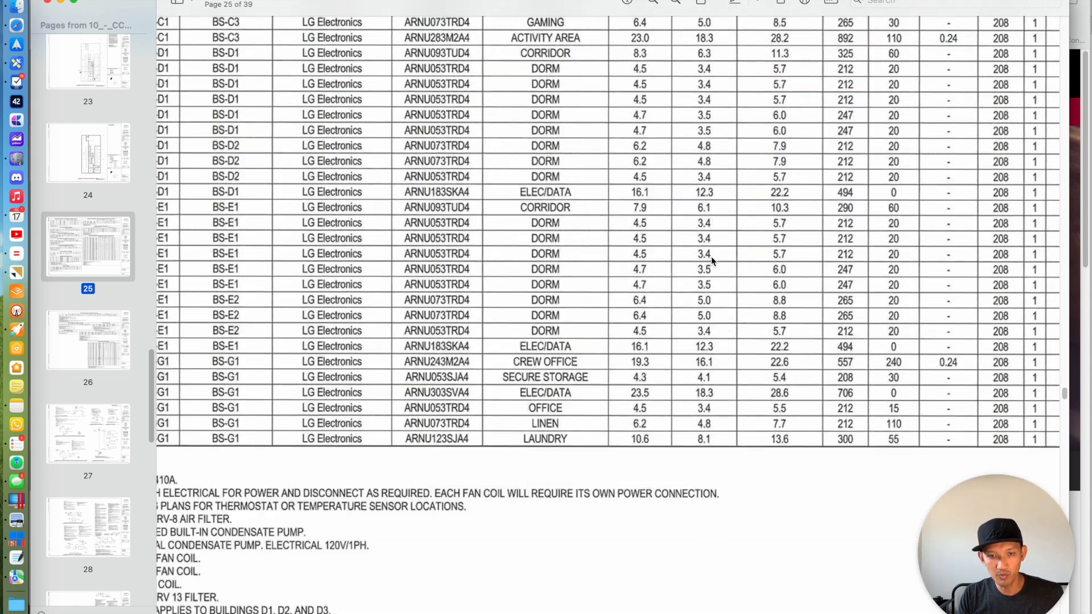
scroll(654, 248, down, 5)
scroll(660, 248, left, 8)
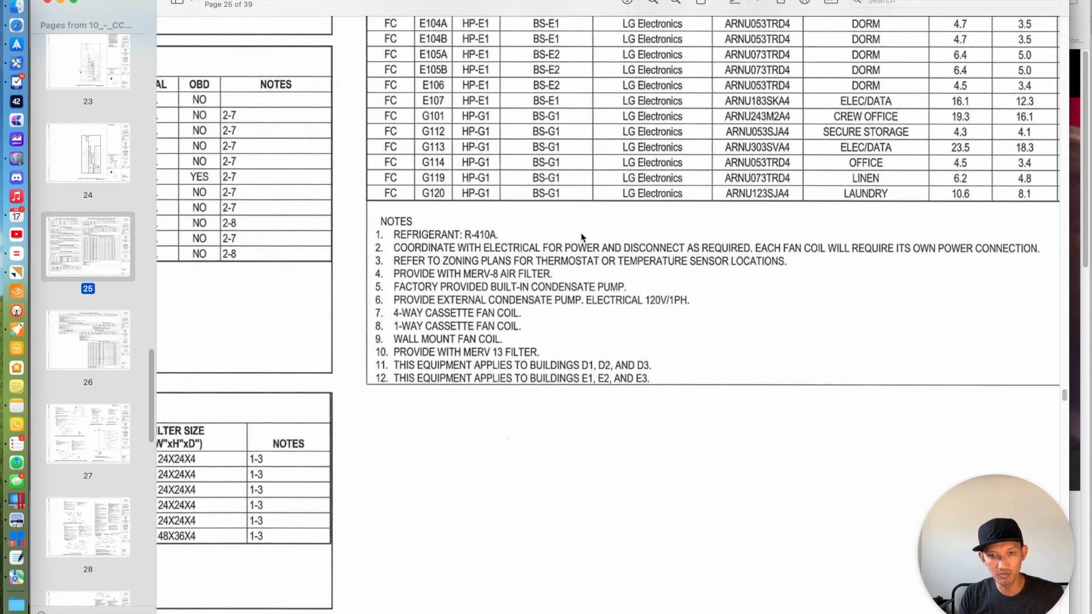
Examine the split system fan coil and condensing unit schedules on page 25 for models, areas served and capacities
scroll(504, 263, left, 18)
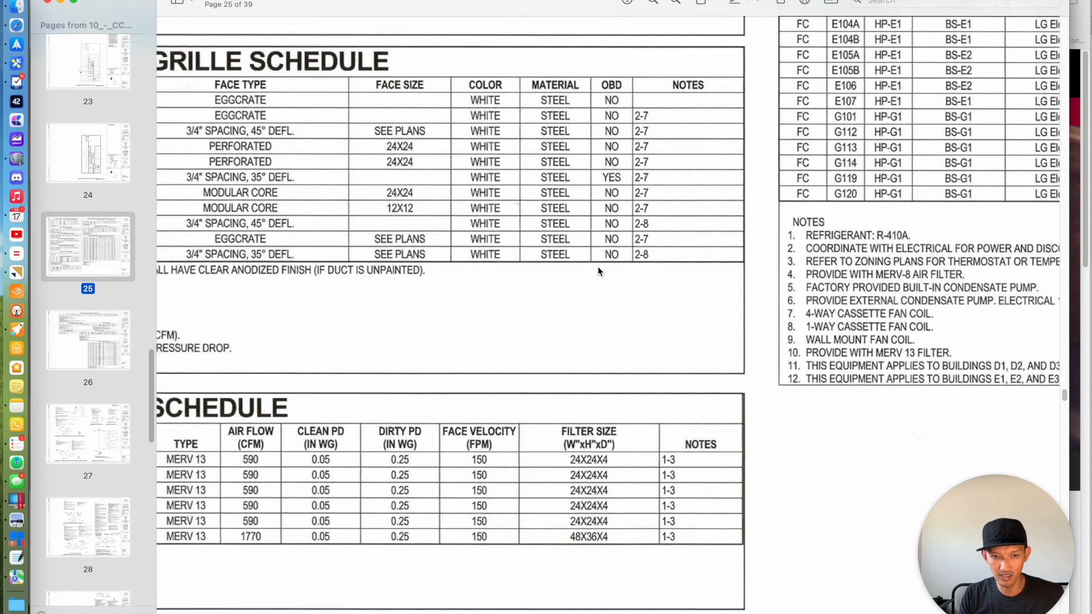
scroll(588, 256, left, 2)
scroll(592, 255, up, 4)
scroll(619, 247, left, 4)
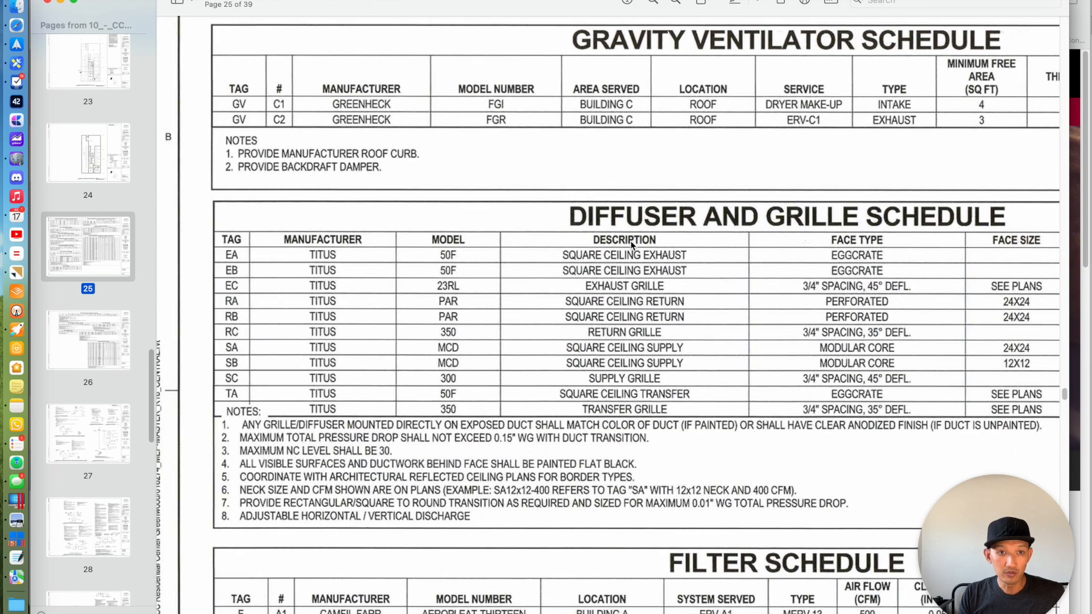
scroll(628, 241, up, 9)
scroll(629, 244, up, 2)
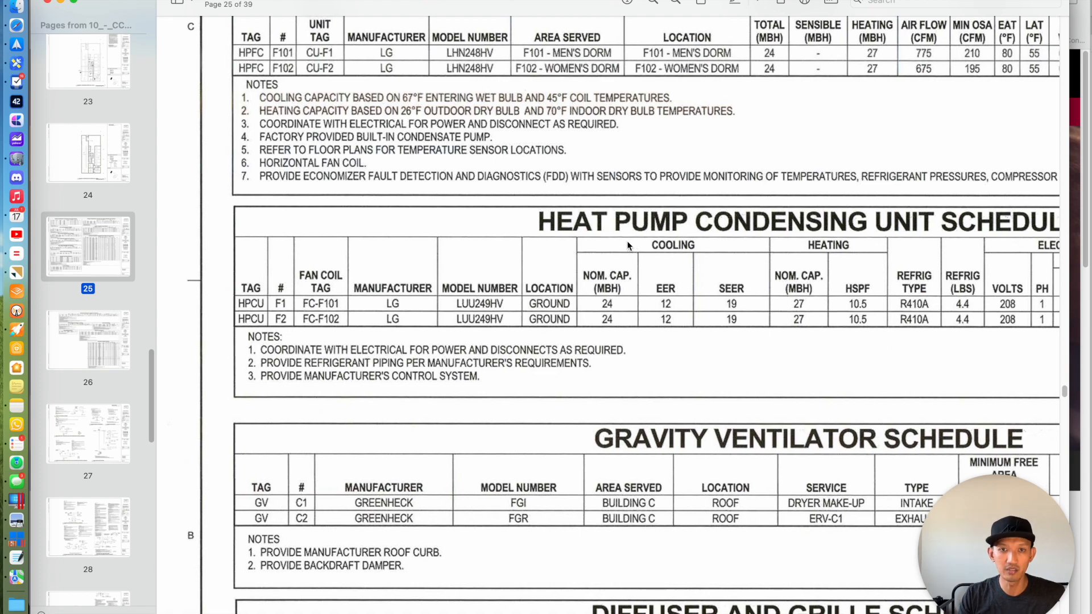
scroll(626, 242, up, 10)
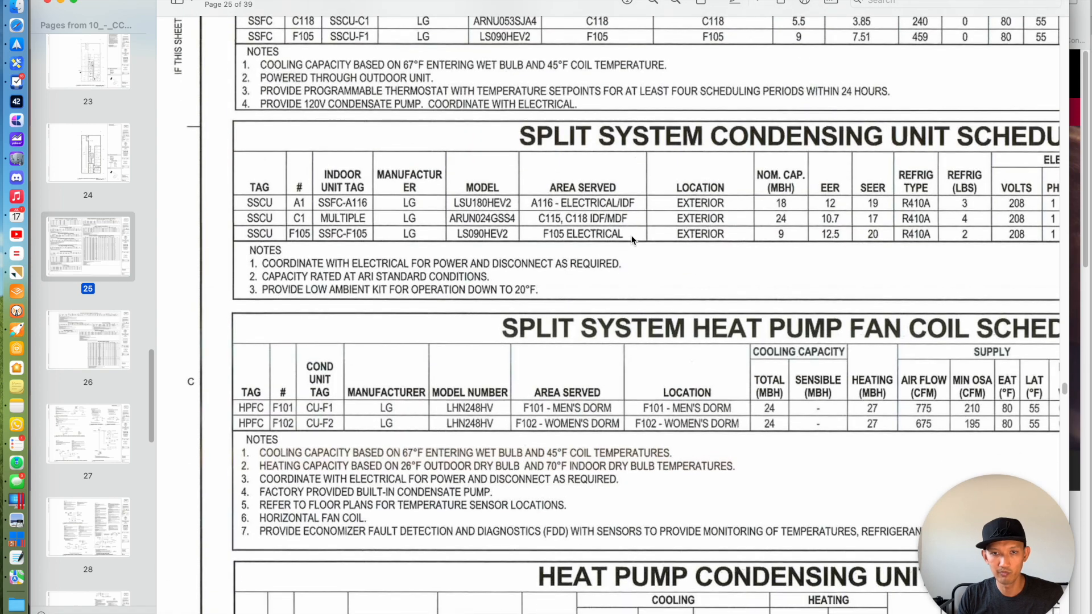
scroll(631, 238, up, 6)
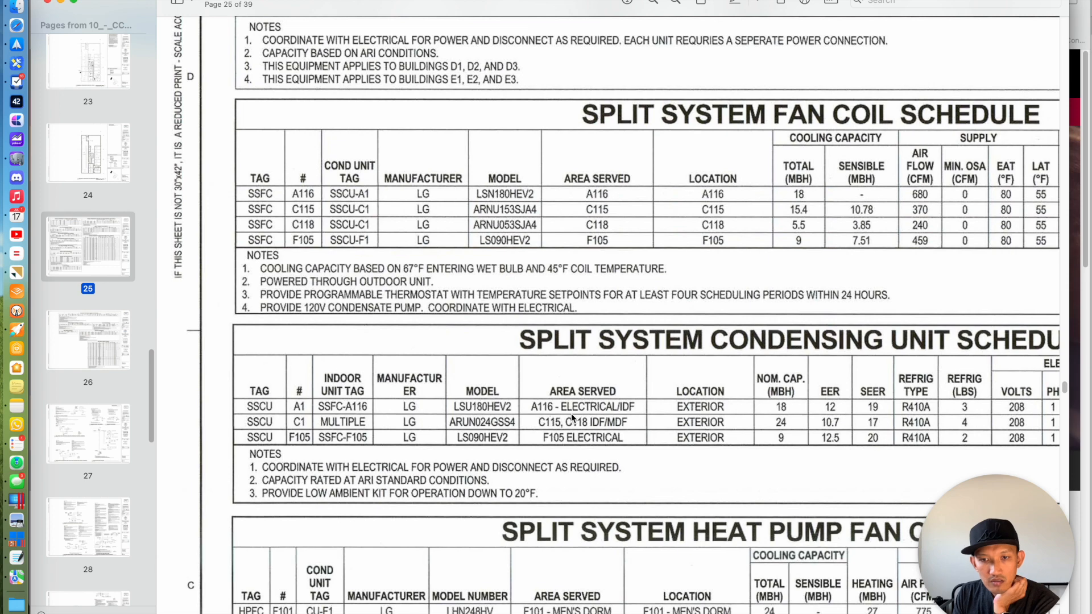
scroll(572, 417, right, 2)
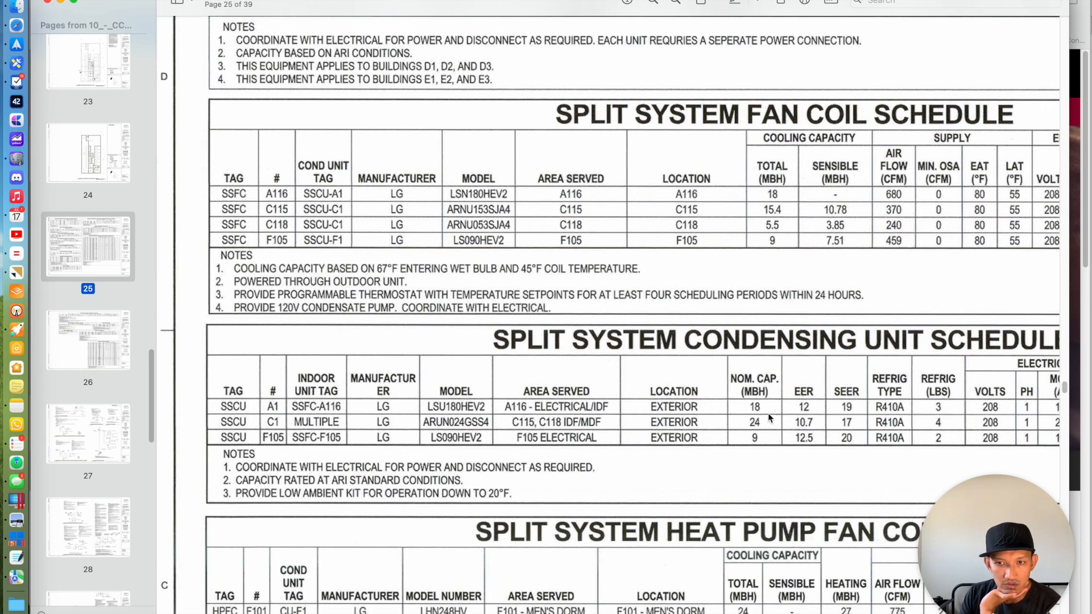
scroll(767, 417, down, 5)
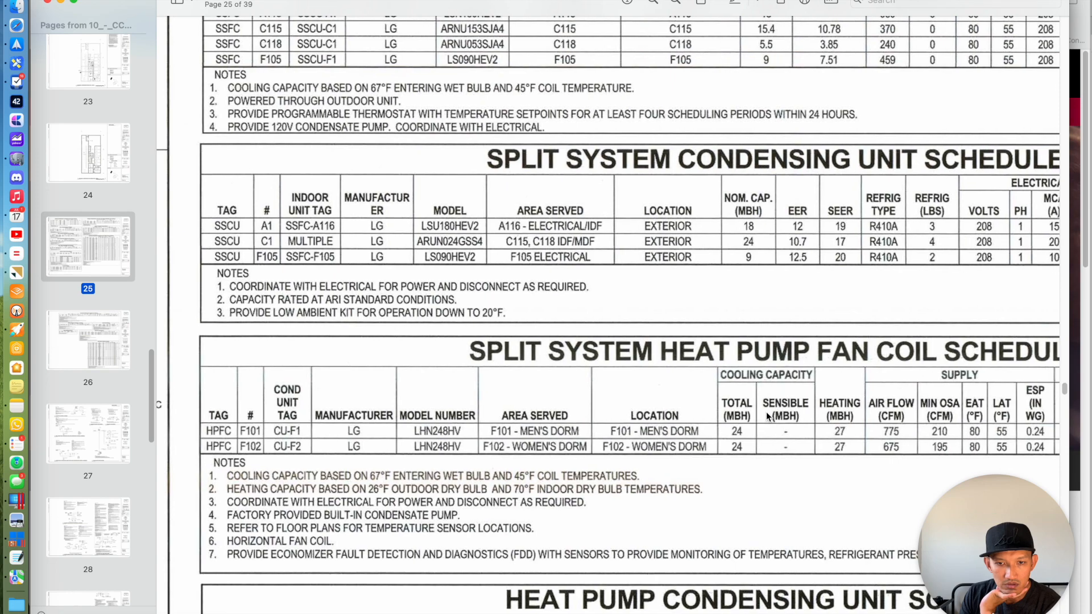
scroll(513, 256, up, 4)
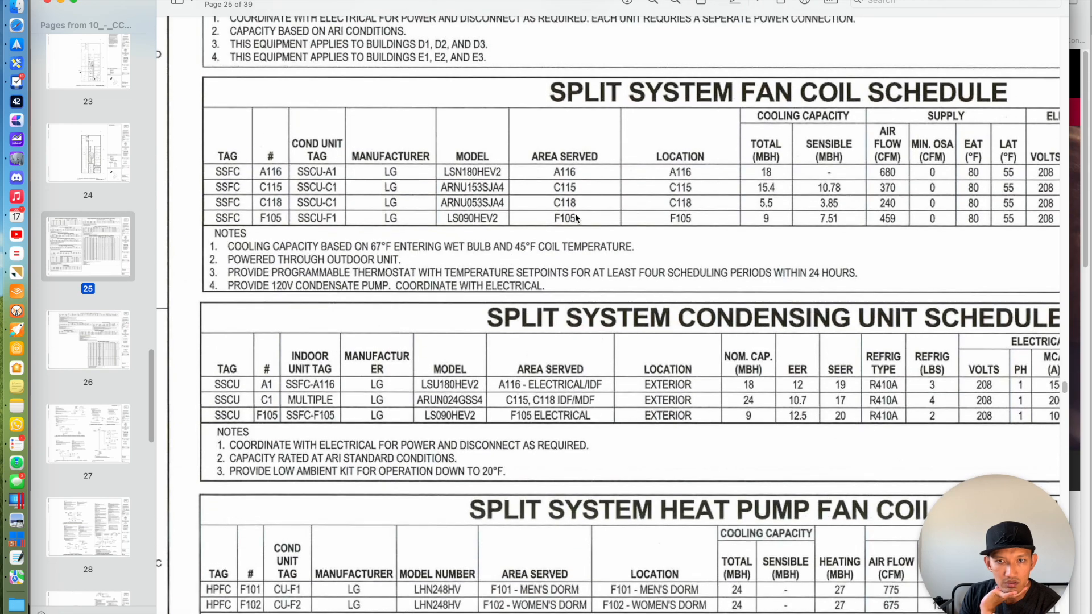
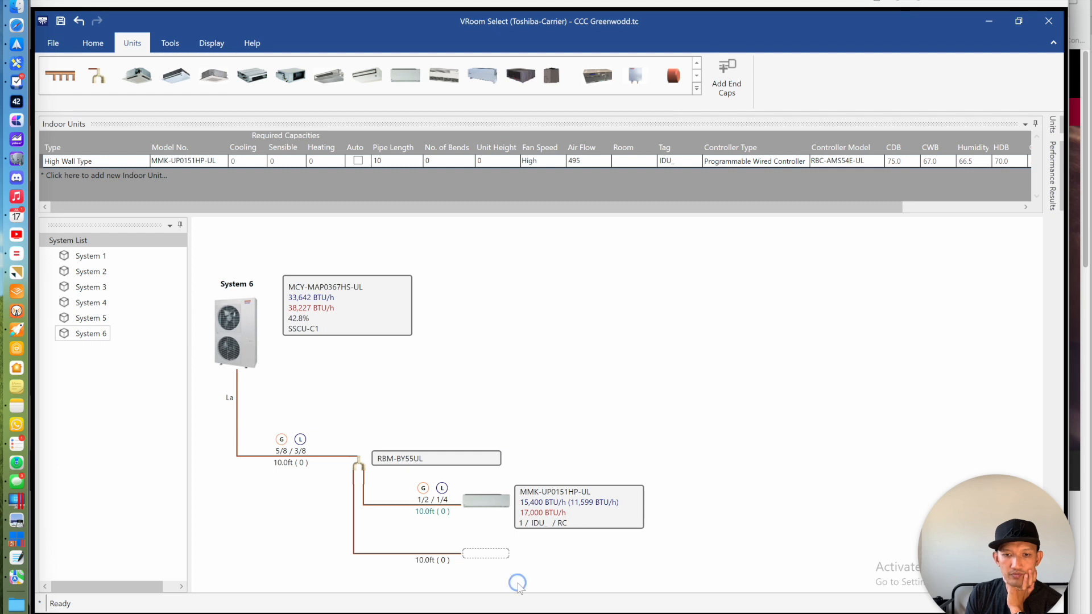
Assign the Phasing In high wall model MMK-UP0071HP-UL to the empty second branch of System 6
double_click(480, 555)
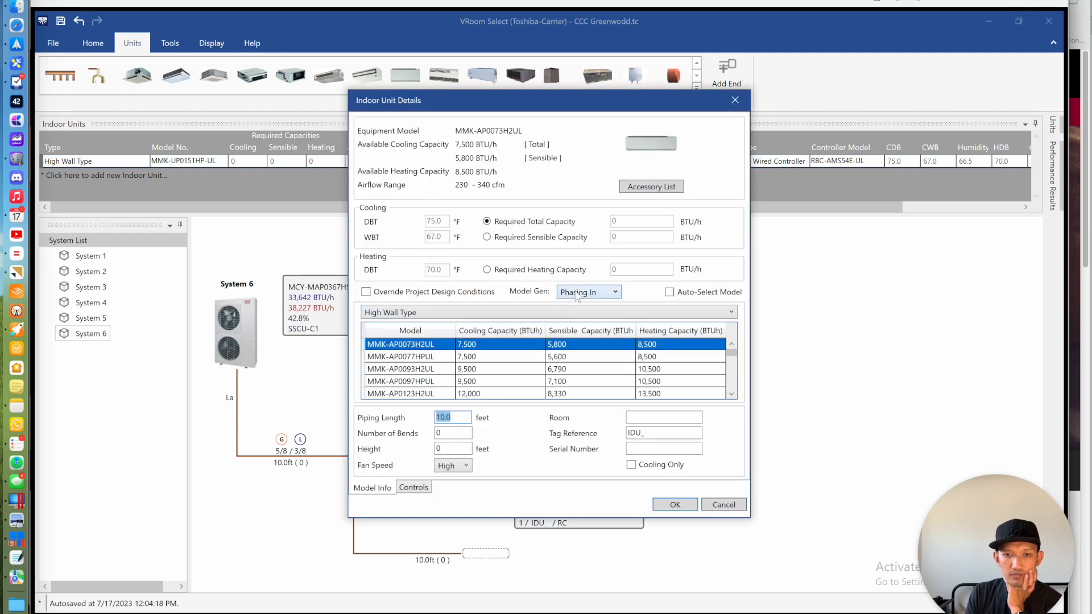
click(576, 293)
click(589, 319)
click(589, 292)
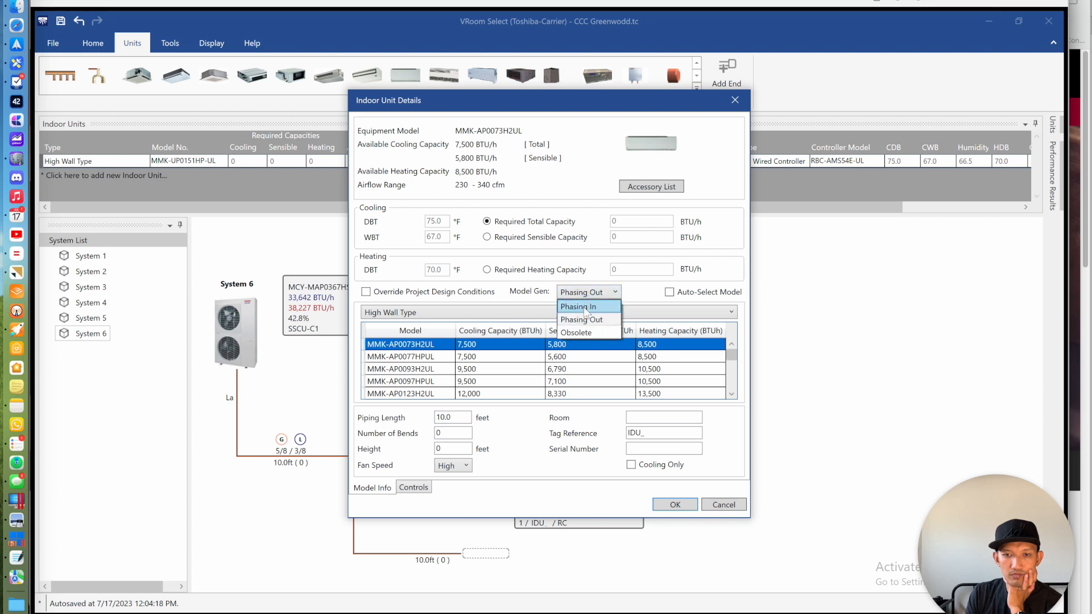
click(585, 309)
click(420, 344)
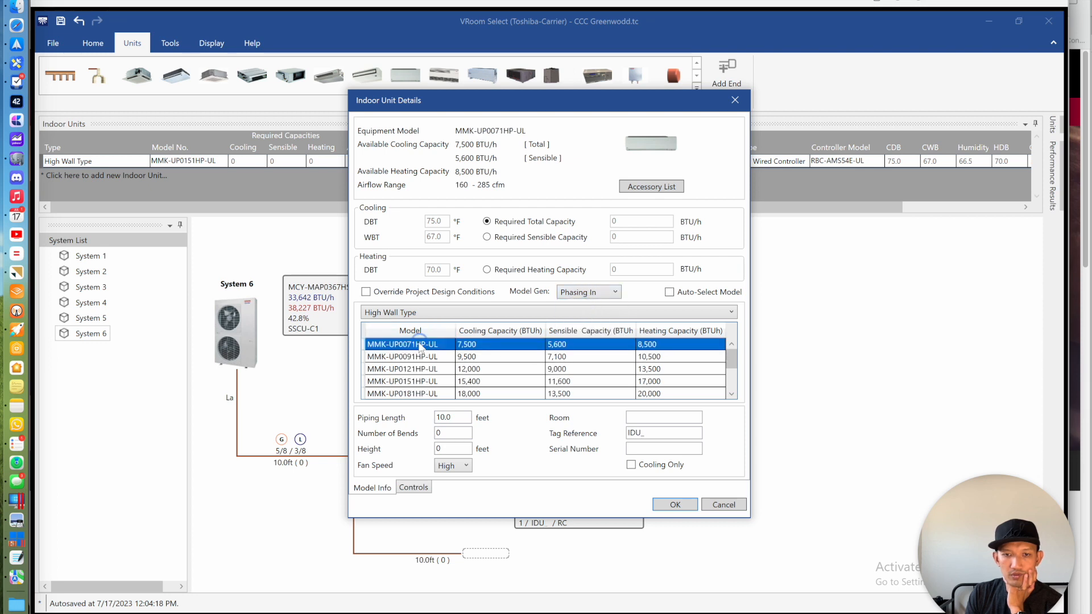
click(683, 506)
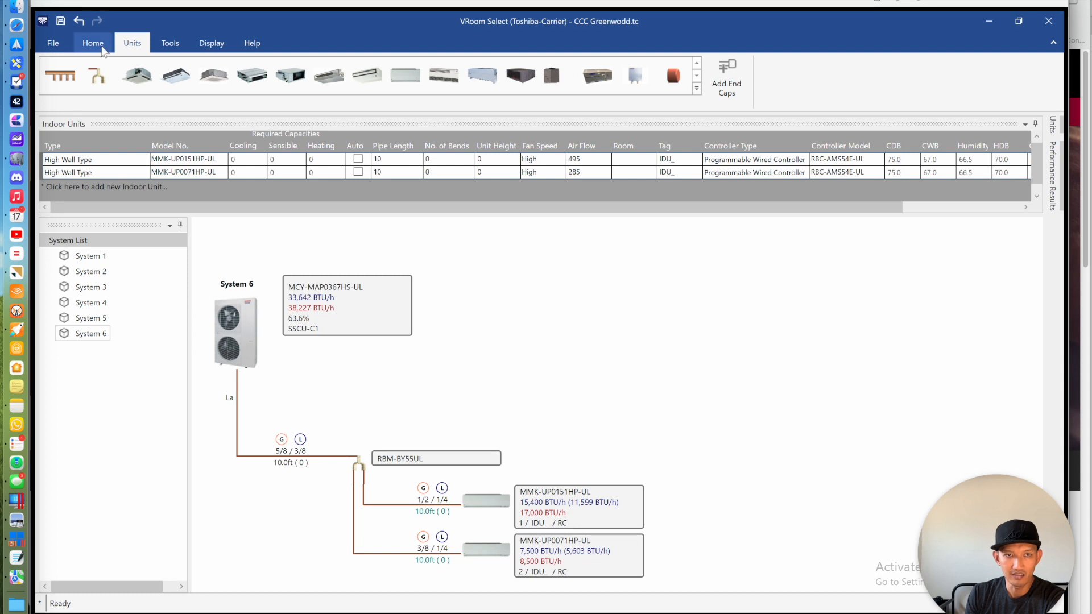
Run the system check with System 6 included, review the results and close them
click(102, 48)
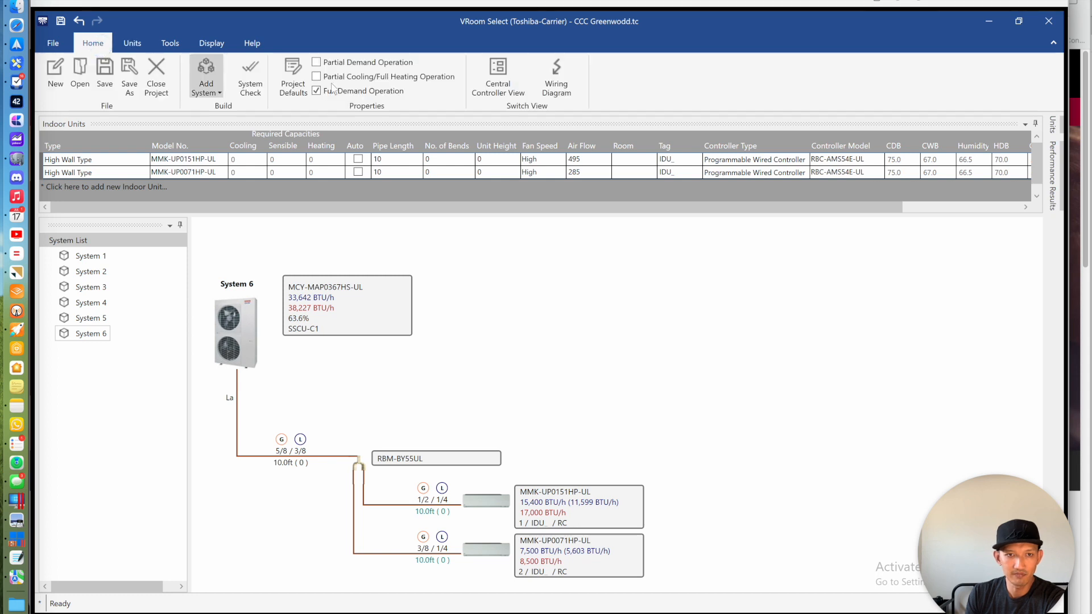
click(244, 74)
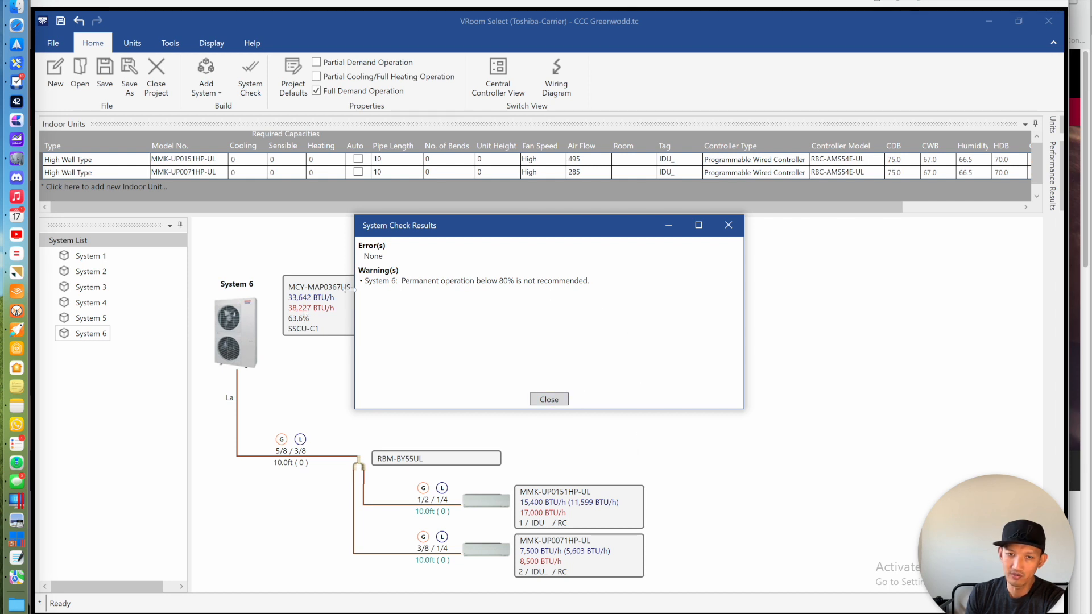
drag(400, 226, 534, 171)
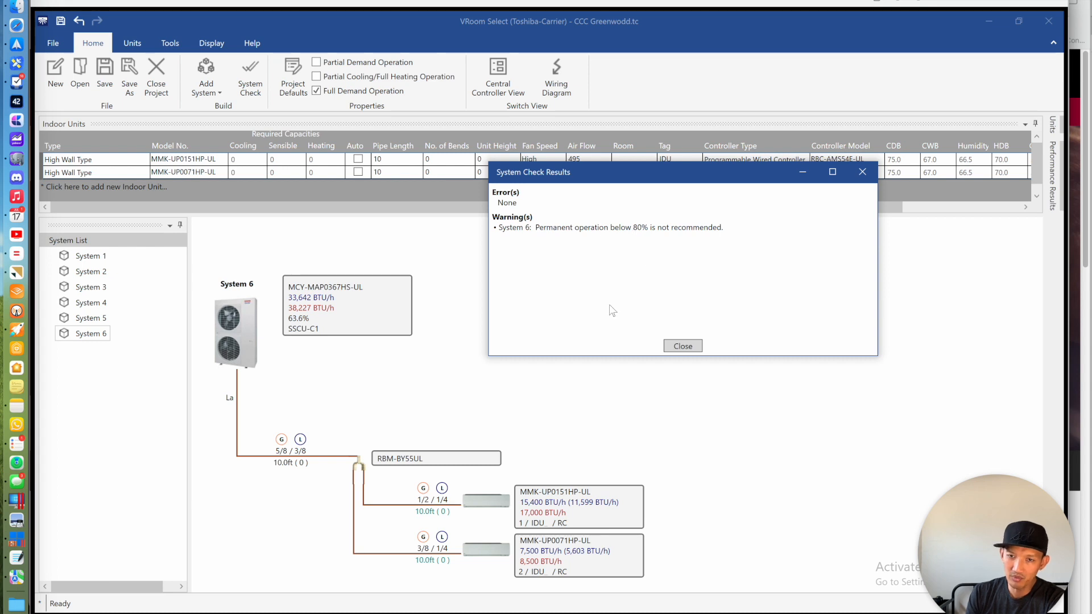
click(682, 346)
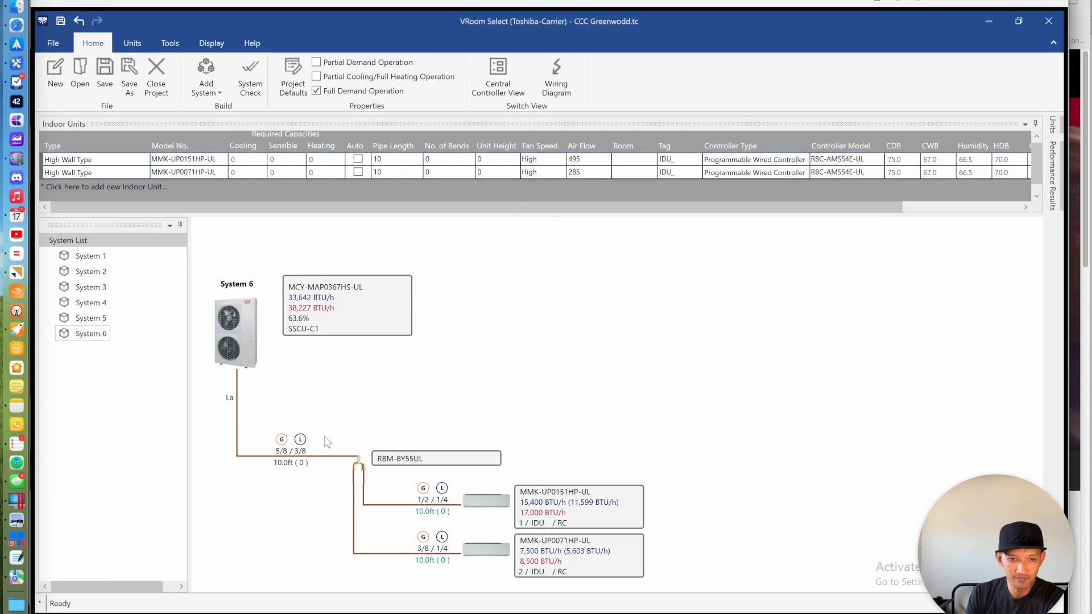
Remove System 6 from the system list
click(93, 339)
right_click(93, 339)
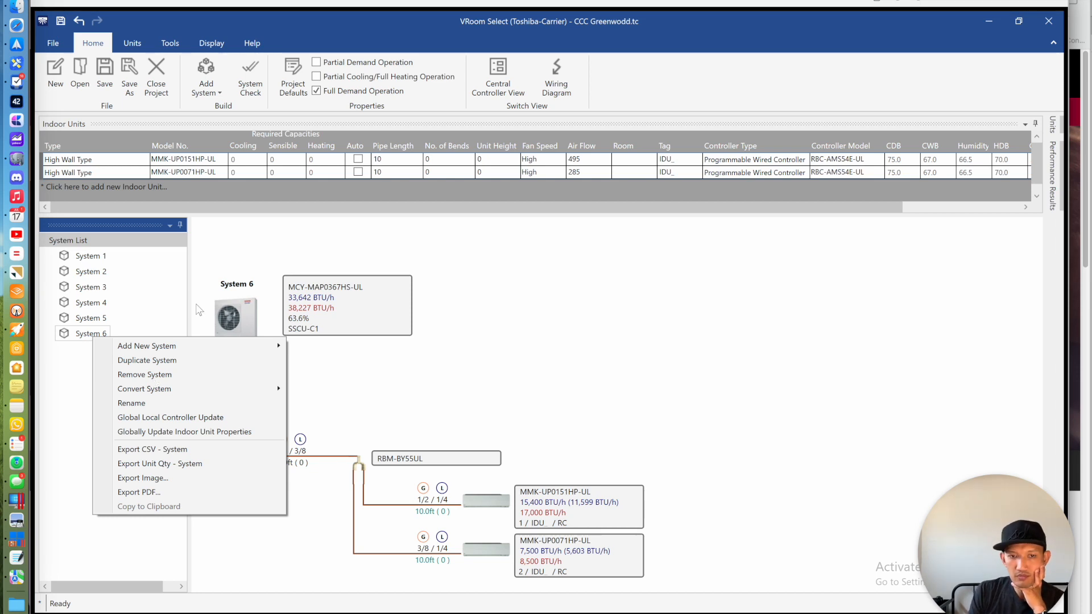
Add a ductless multi-zone system with outdoor unit 38MGHBQ24CA3 and tag it SSCU-C1
right_click(101, 374)
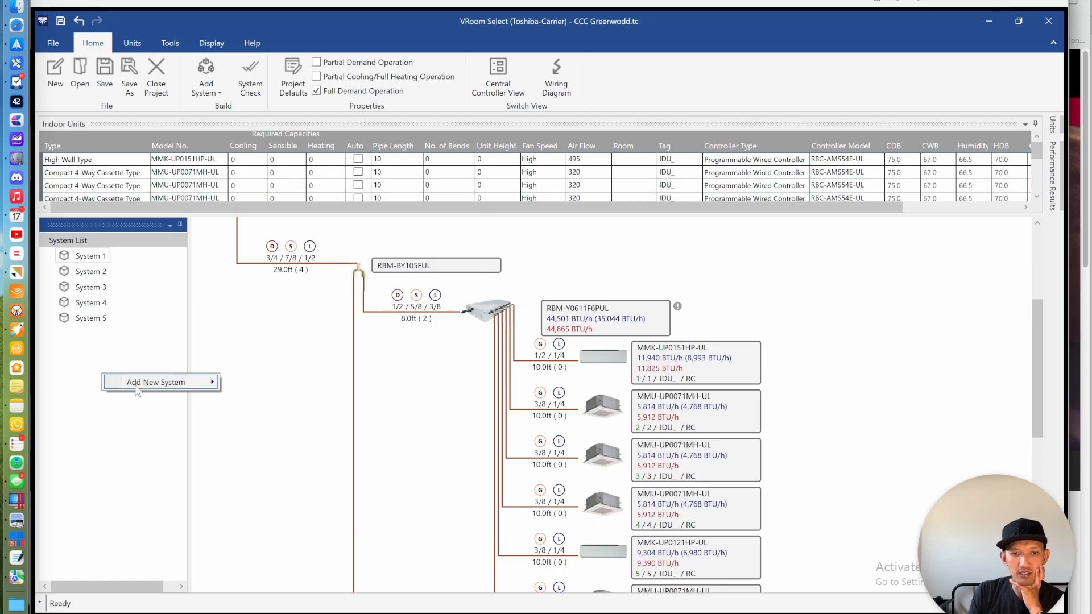
mouse_move(170, 382)
mouse_move(287, 428)
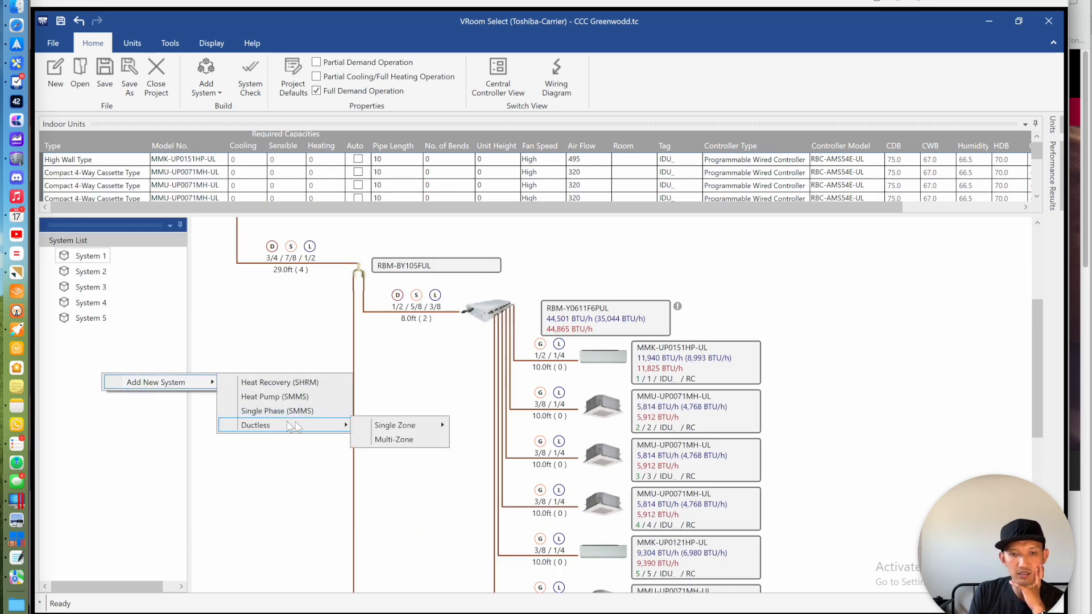
click(384, 440)
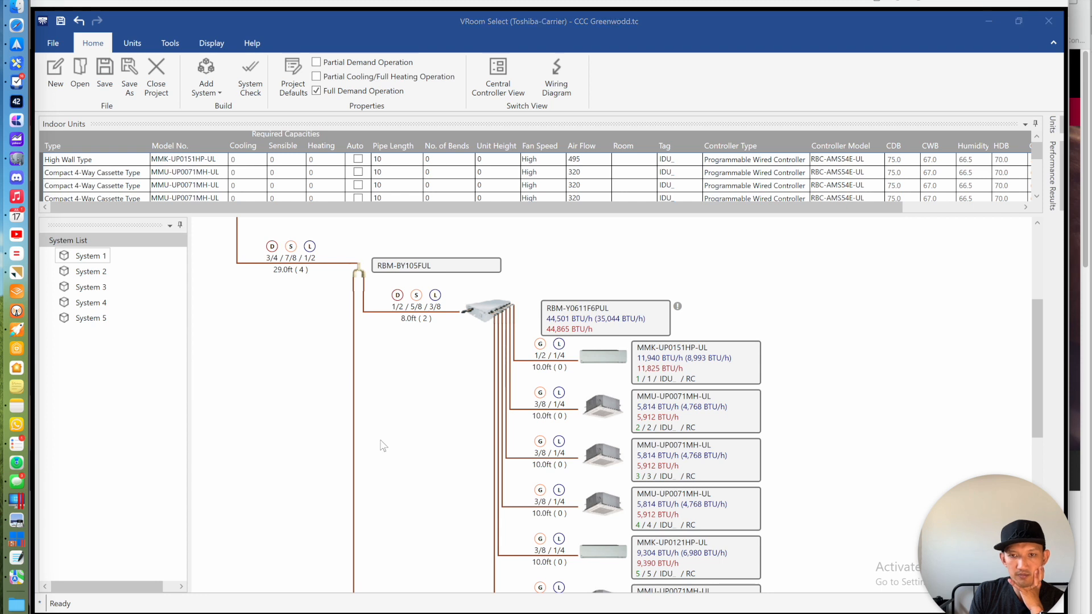
click(554, 250)
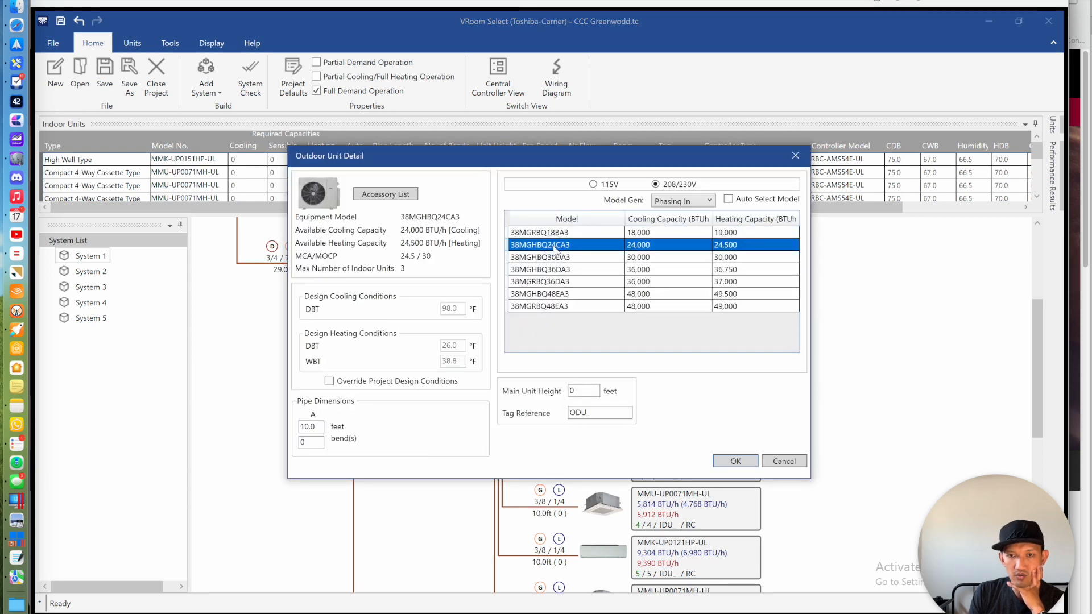
drag(599, 413, 493, 406)
text(SSCU-C1)
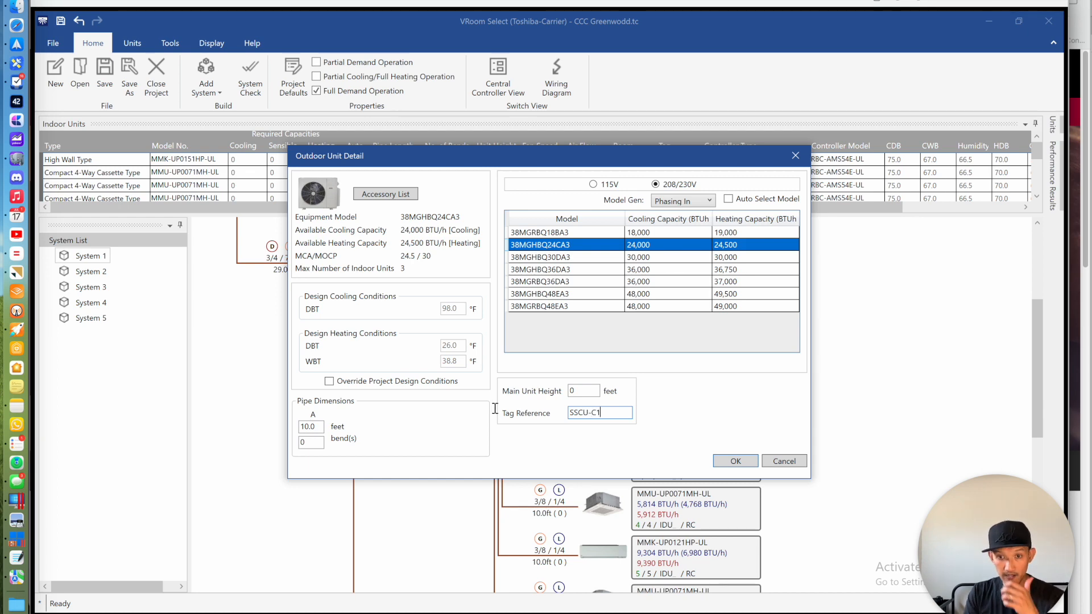
click(719, 460)
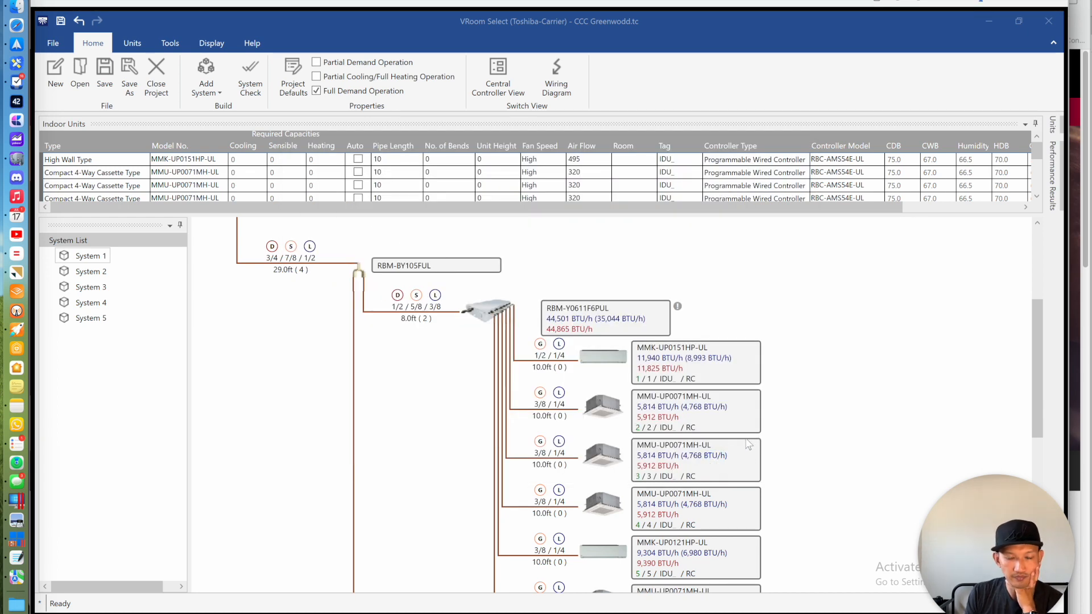
Assign Carrier high wall unit 40MAHBQ18XA3 to the first branch of System 6 and 40MAHBQ06XA3 to the second
click(170, 43)
click(140, 44)
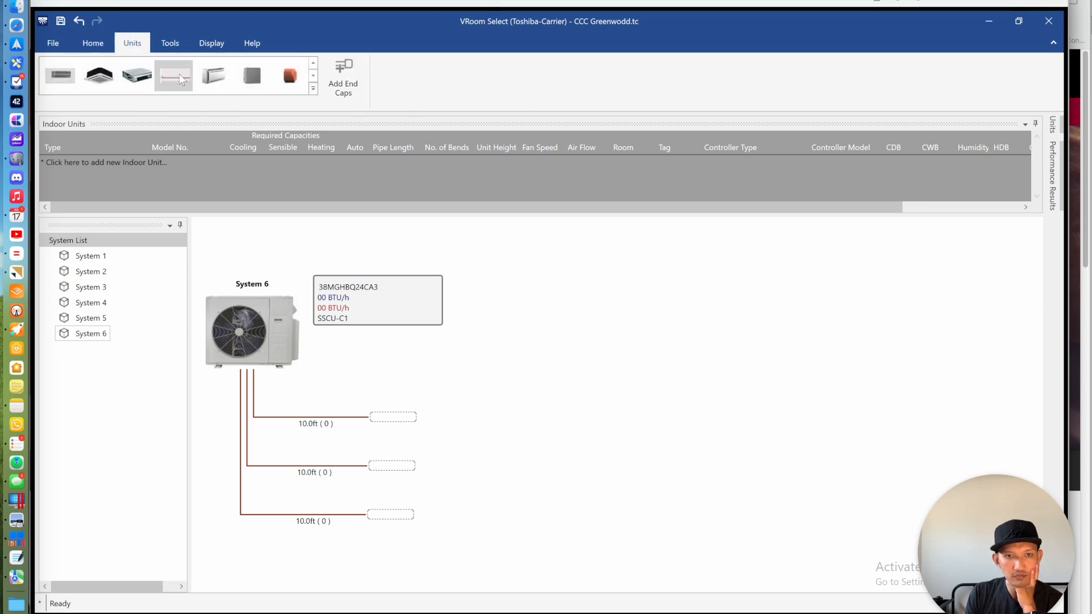
click(393, 414)
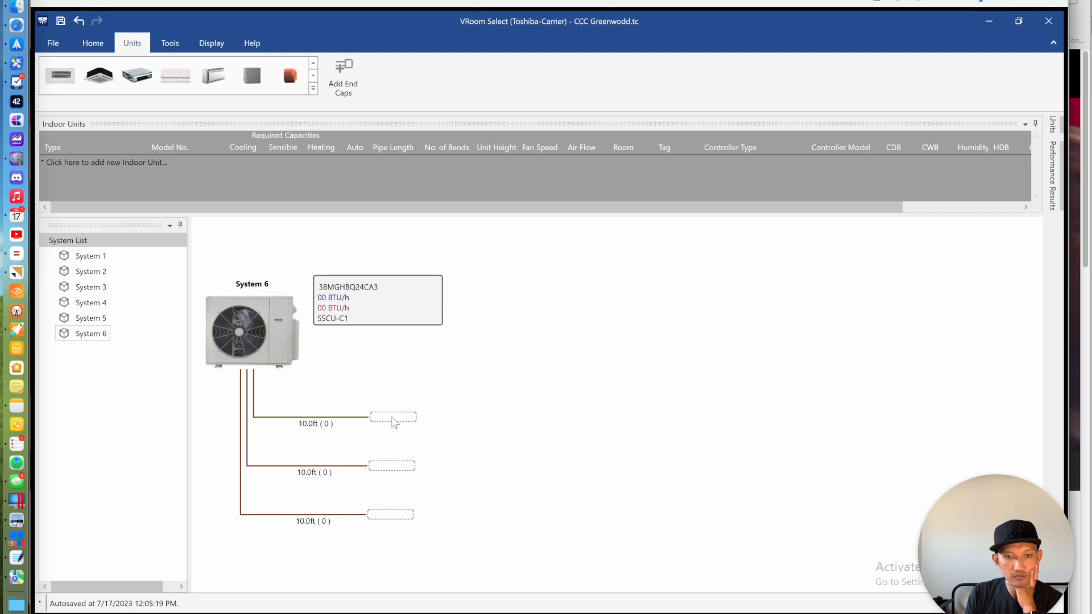
double_click(390, 421)
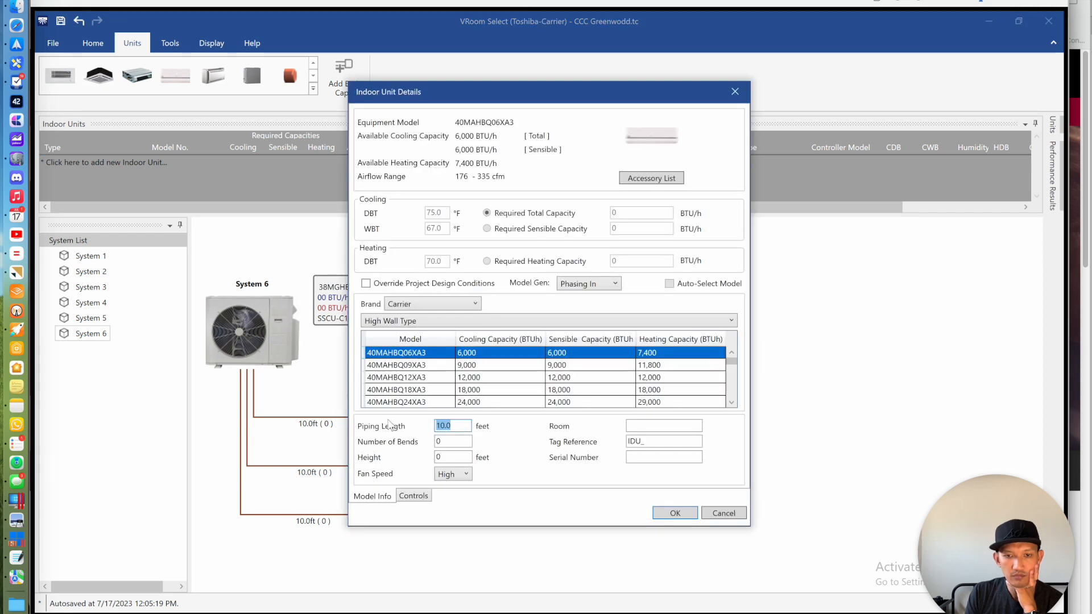
click(426, 390)
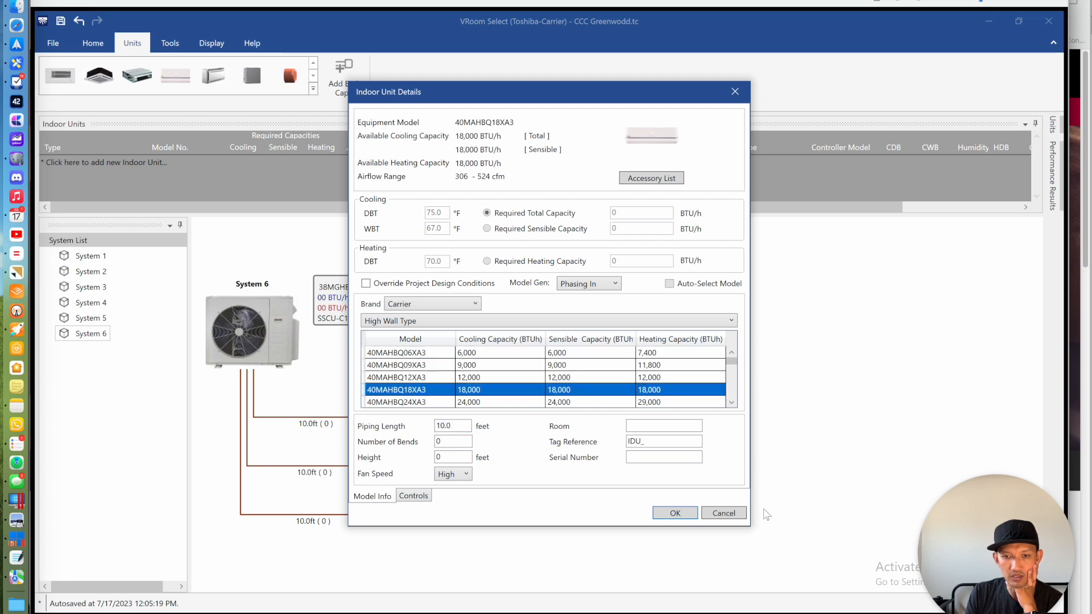
click(675, 512)
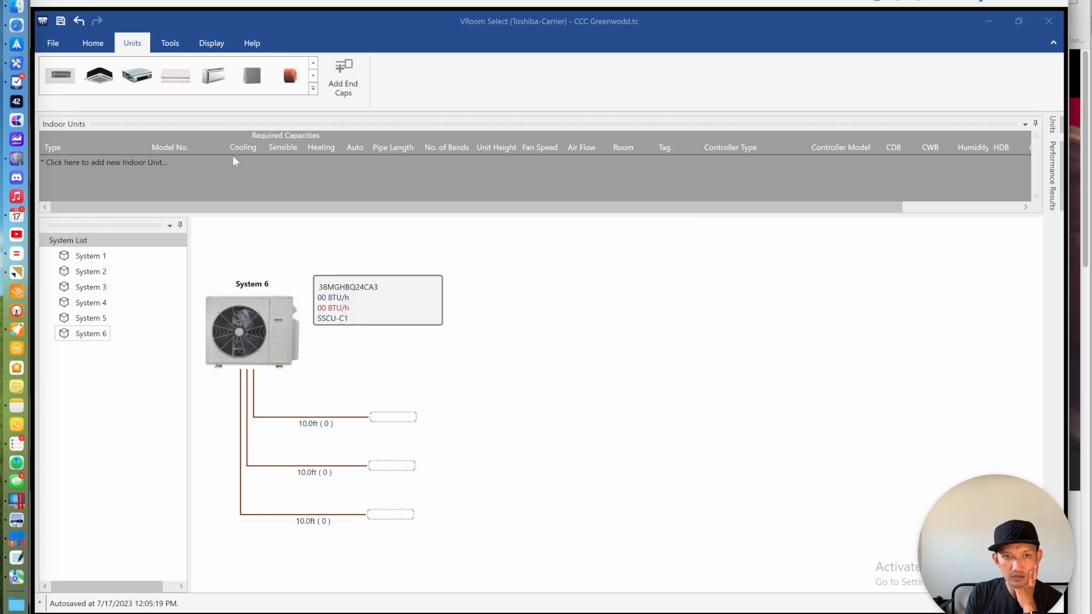
double_click(387, 468)
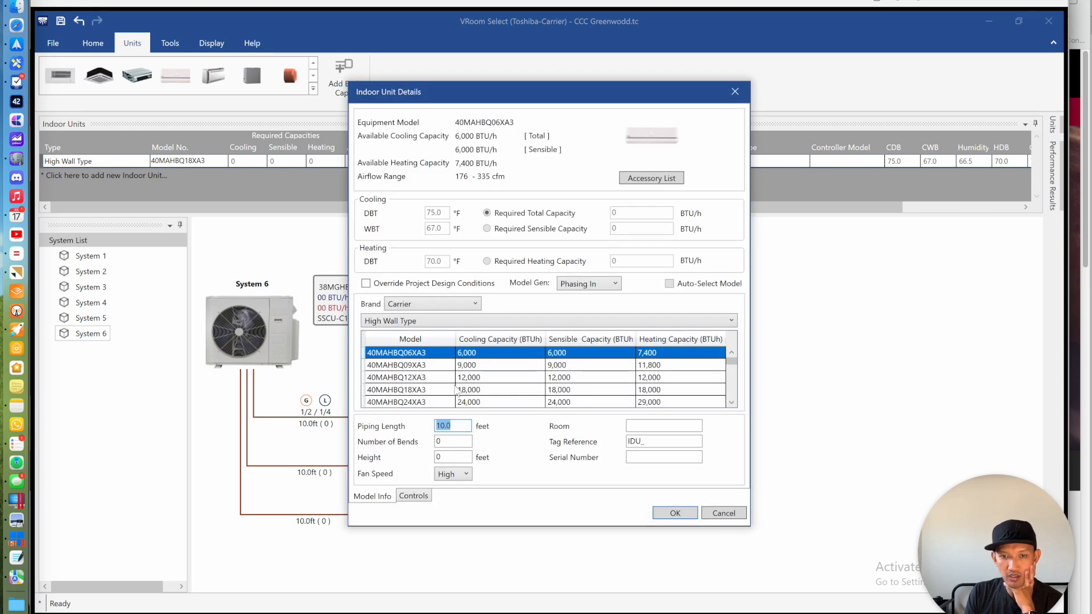
click(675, 514)
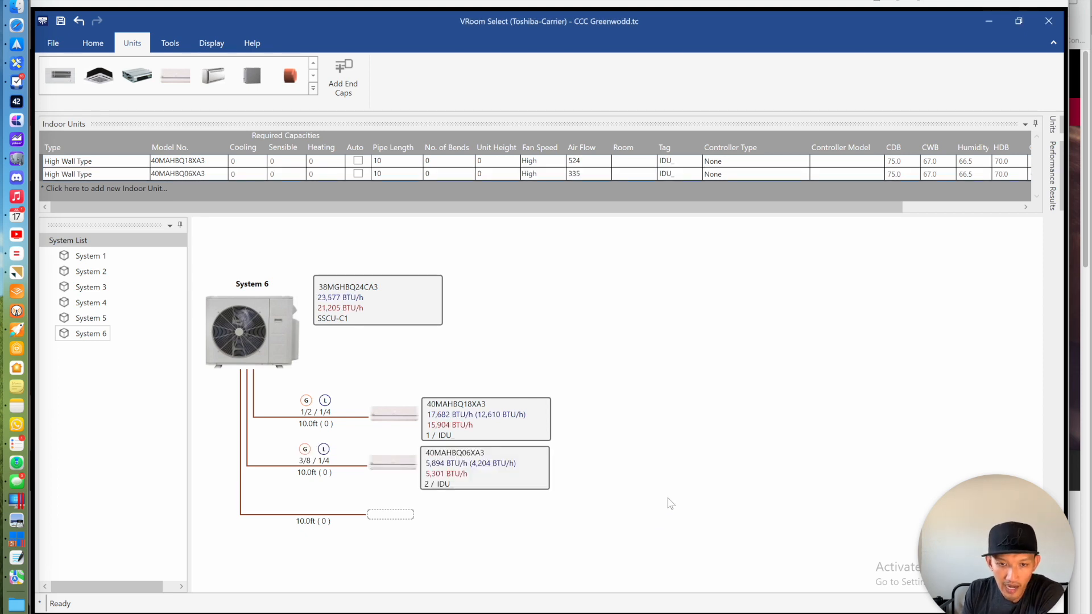
Add an end cap to the empty third port of System 6 and run the system check
click(344, 79)
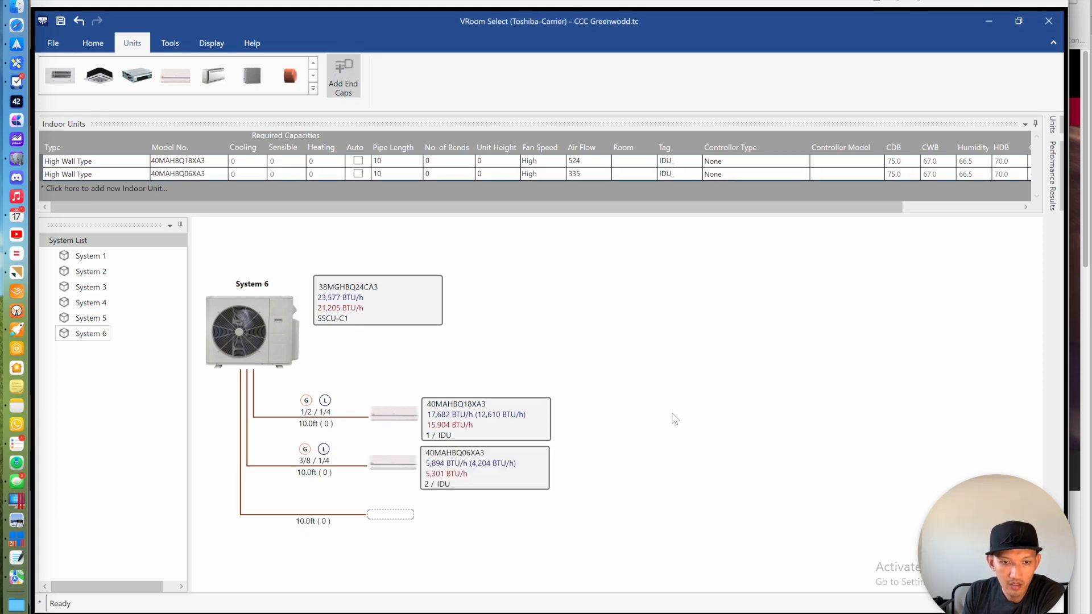
click(93, 43)
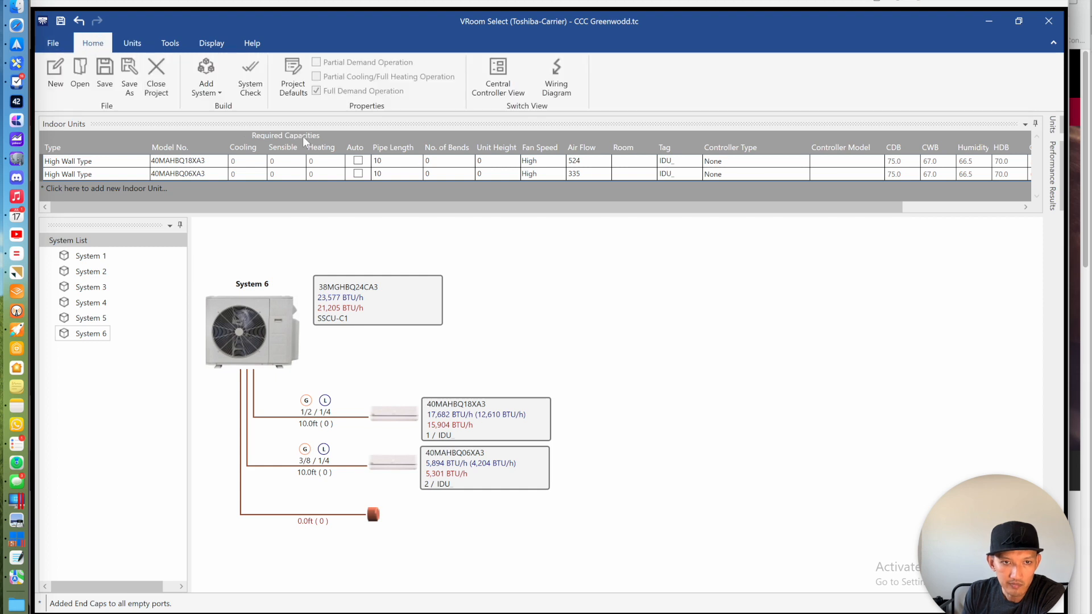
click(250, 80)
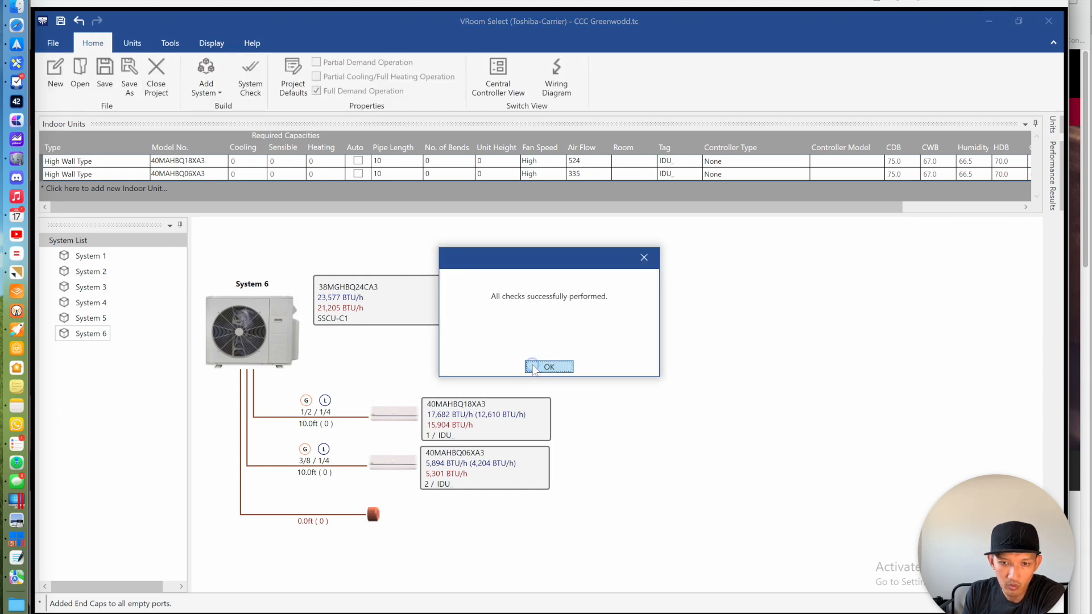
click(548, 367)
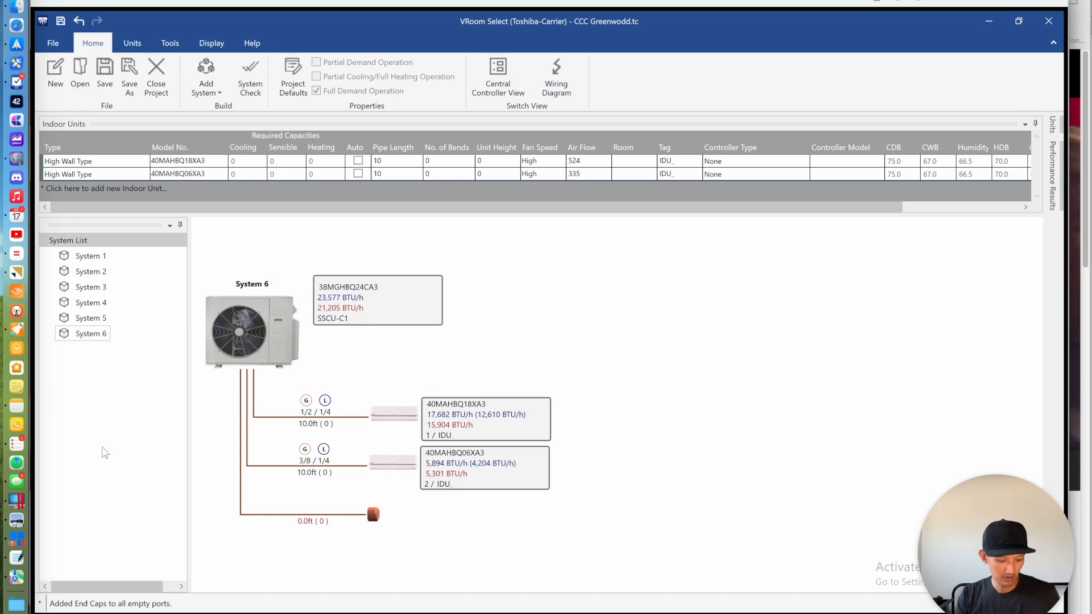
Consult the split system schedules on page 25 of the PDF and start a new ductless Single-Zone Residential - Mid-Tier system
key(super+Tab)
scroll(336, 302, up, 3)
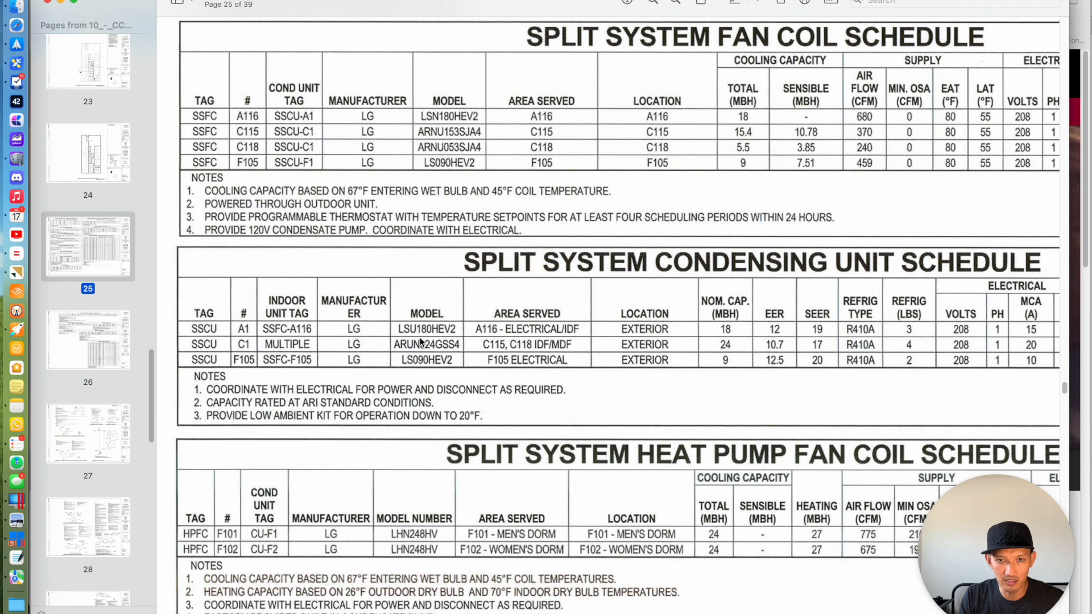
scroll(441, 495, down, 1)
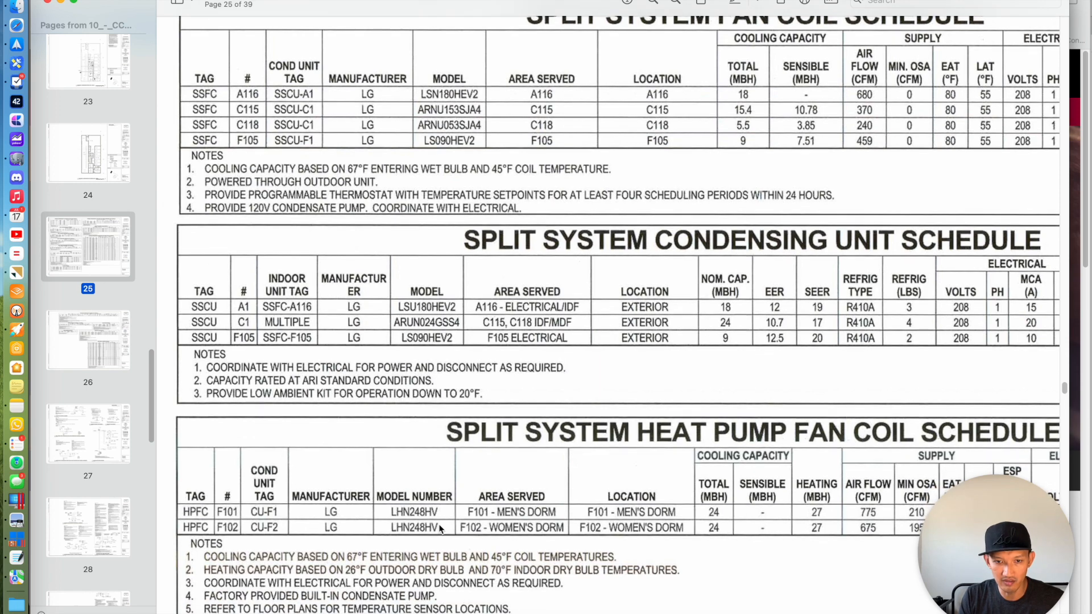
key(super+Tab)
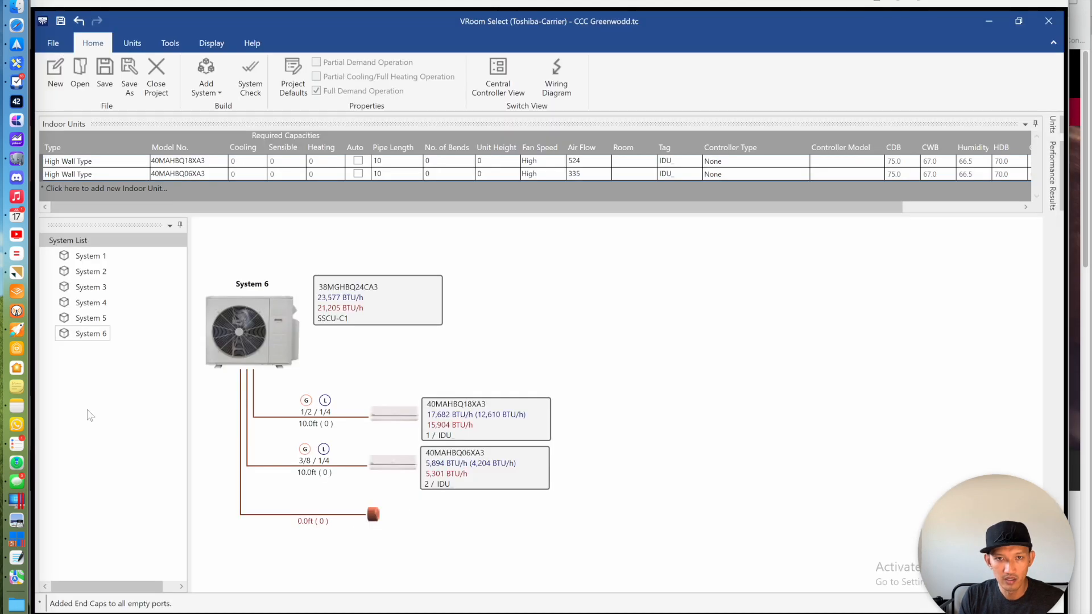
right_click(94, 383)
mouse_move(142, 386)
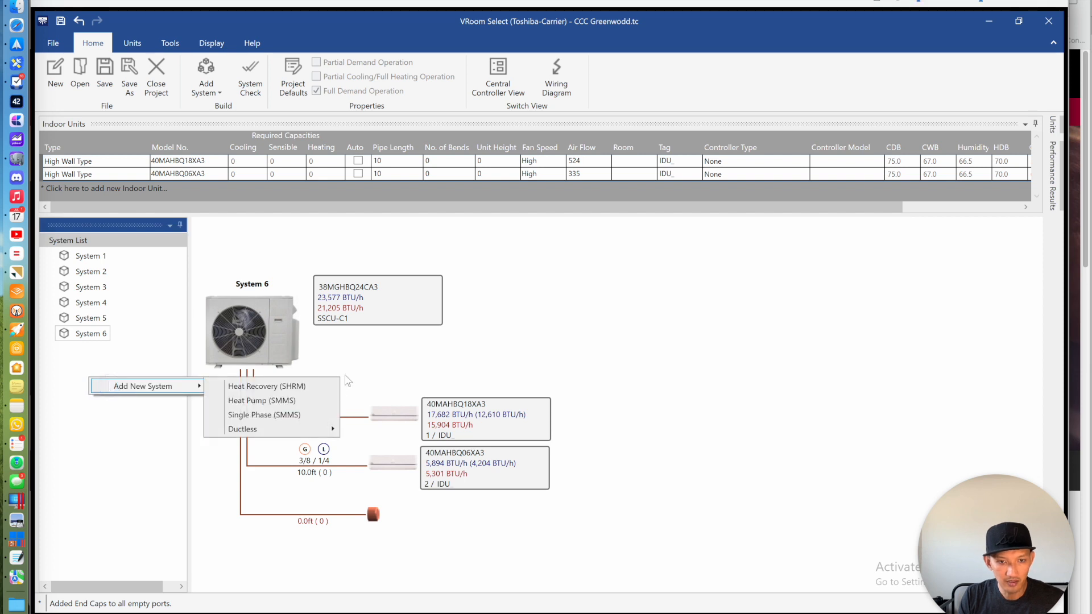
mouse_move(310, 433)
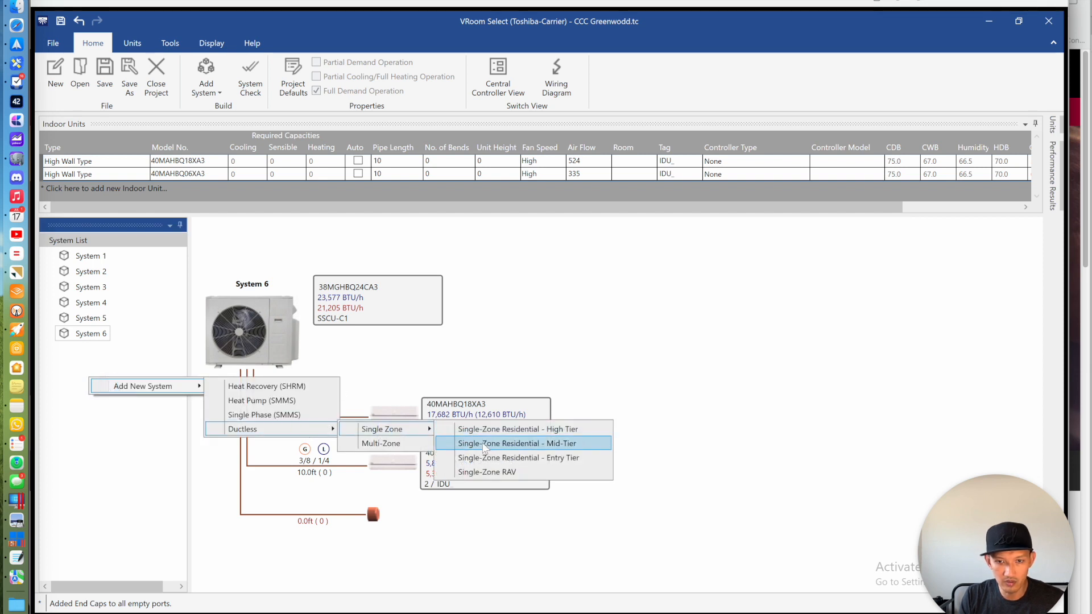
click(505, 443)
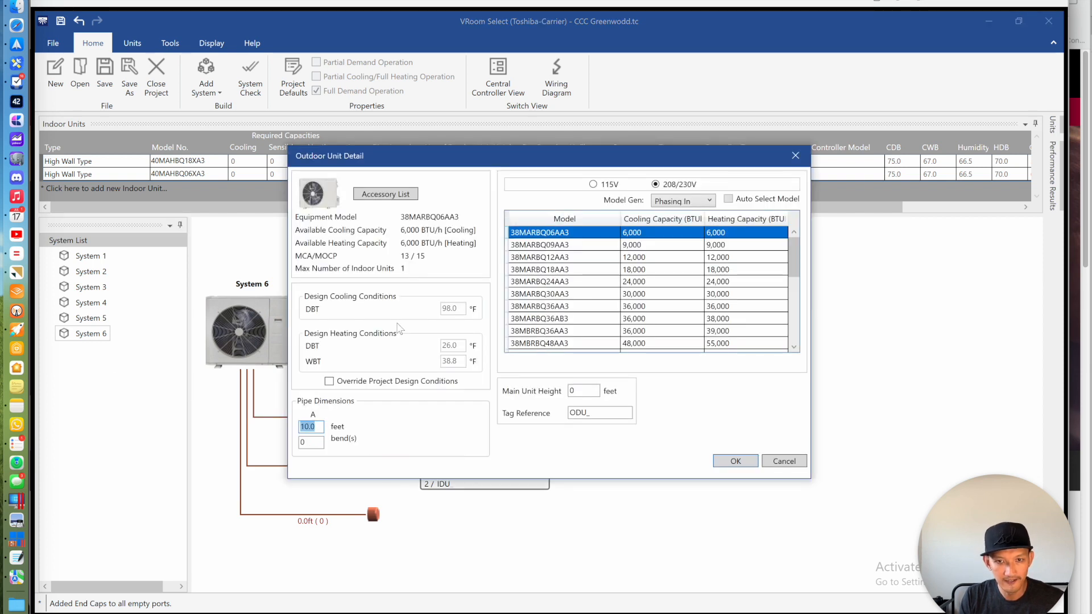
Create the single-zone system with outdoor unit 38MARBQ18AA3 and tag SSCU-A1, checking the condensing unit schedule in the PDF
key(super+Tab)
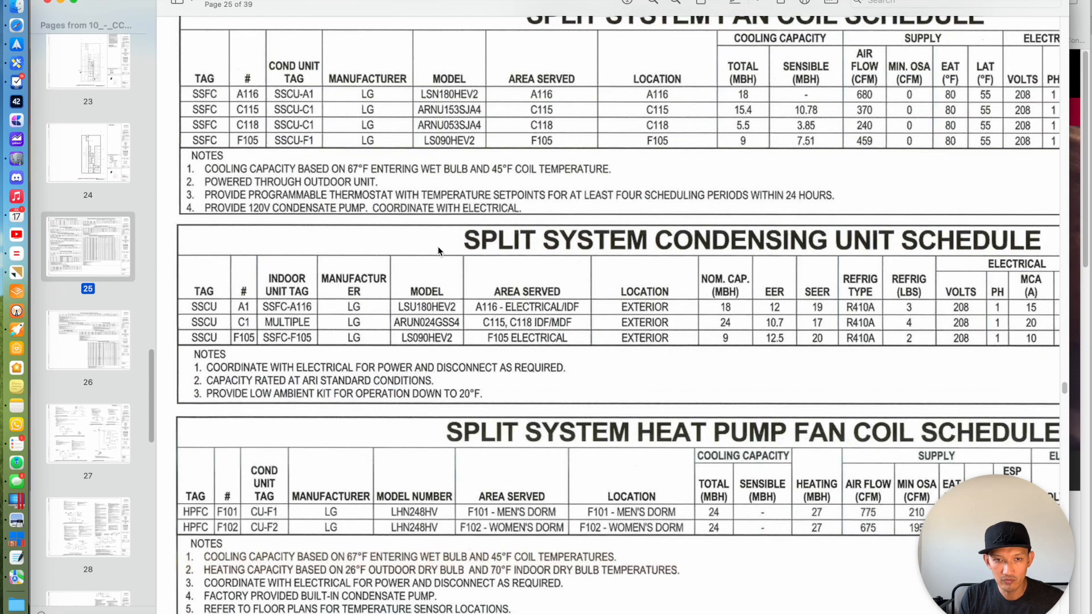
key(super+Tab)
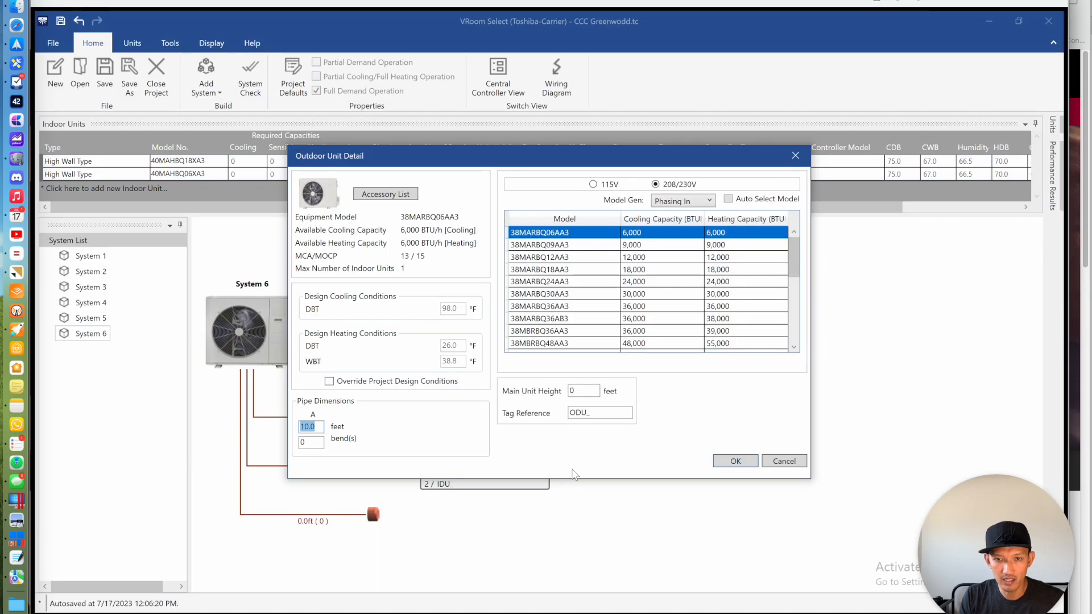
click(565, 270)
drag(593, 410, 521, 407)
key(super+Tab)
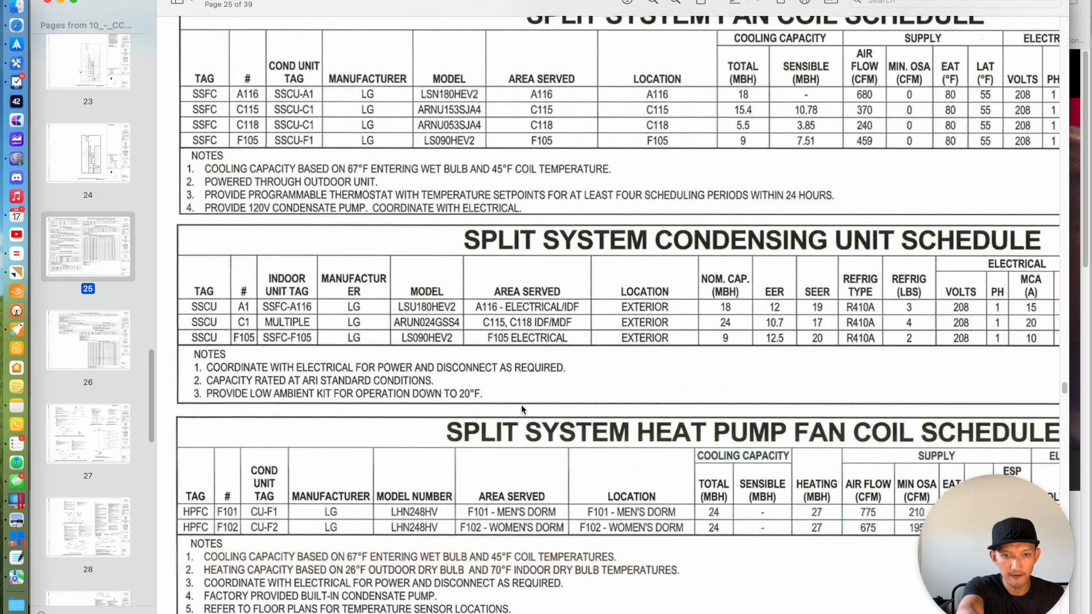
key(super+Tab)
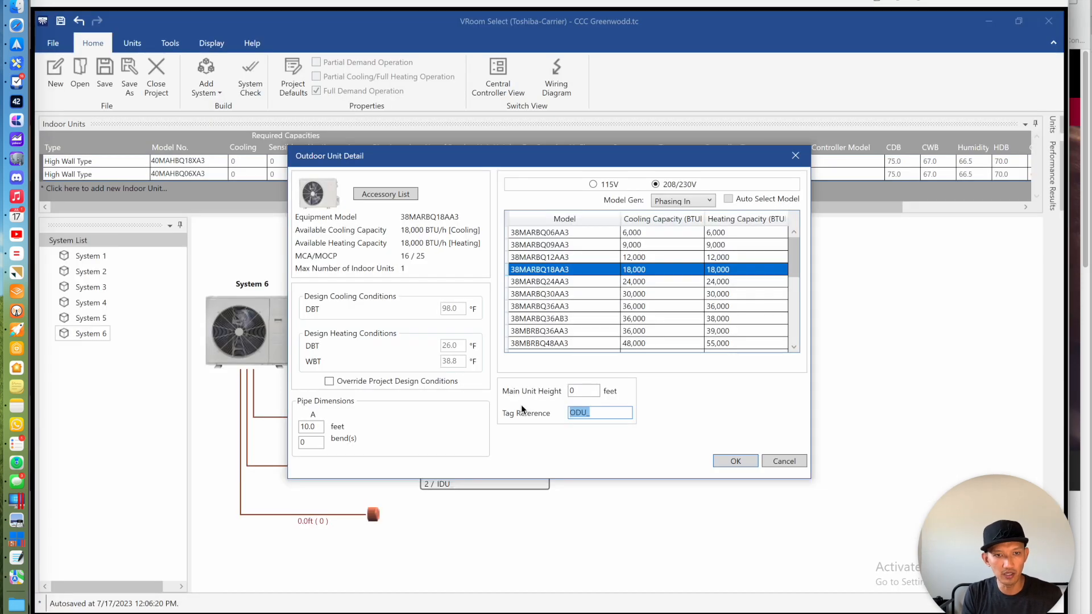
text(SSCU-A1)
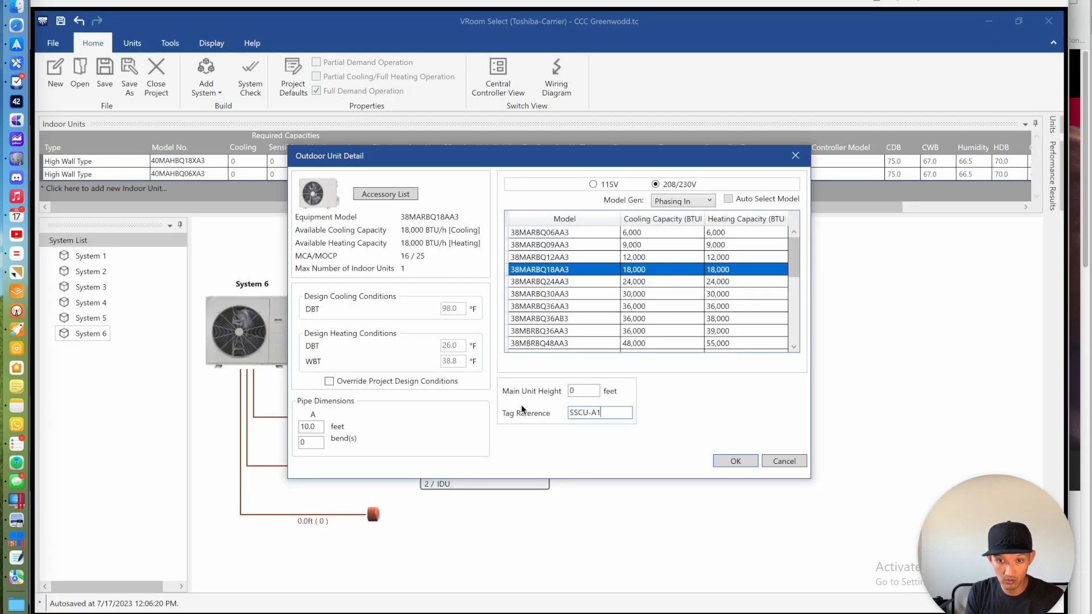
key(Return)
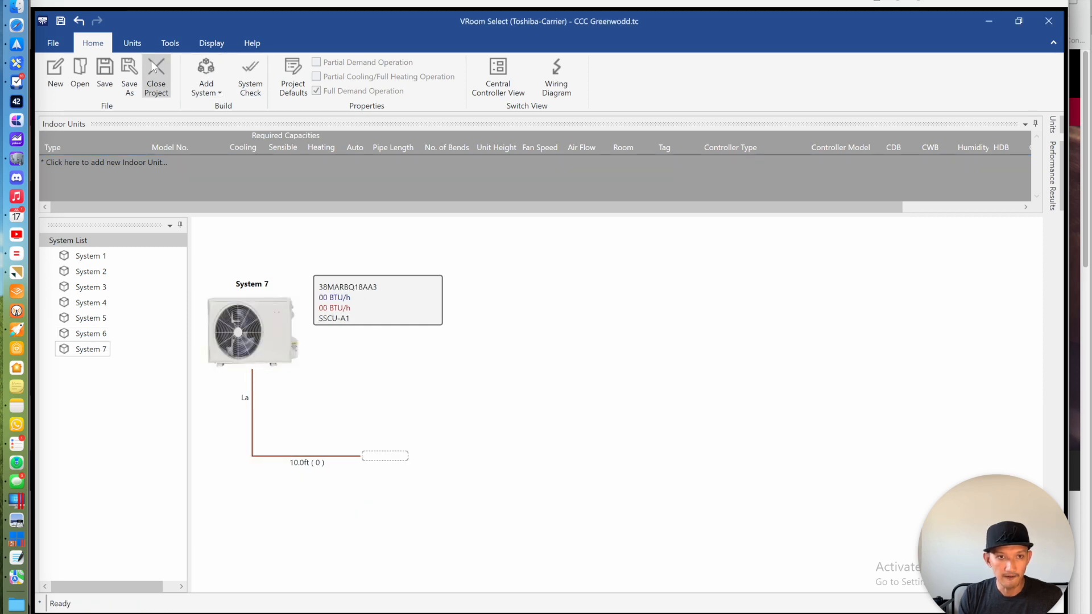
Assign Carrier high wall unit 40MAHBQ18XA3 to the empty branch of System 7
click(134, 44)
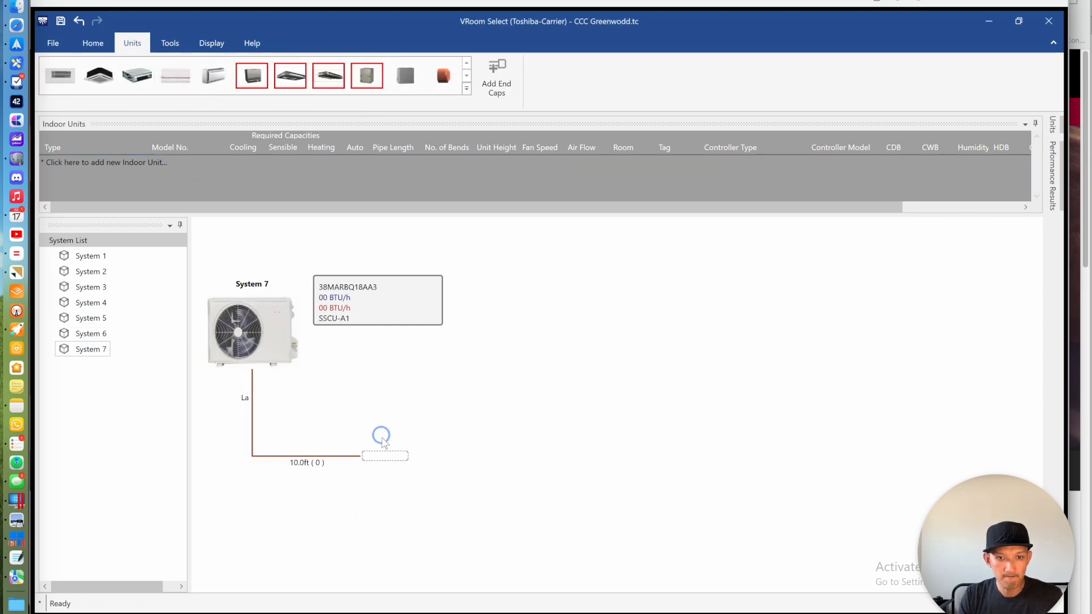
double_click(391, 461)
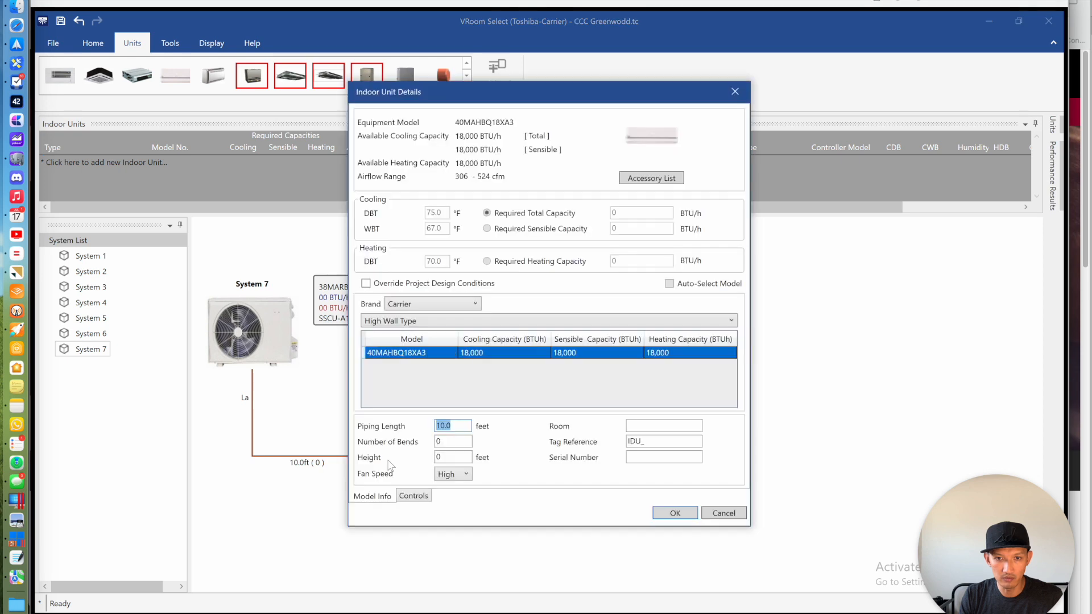
click(666, 511)
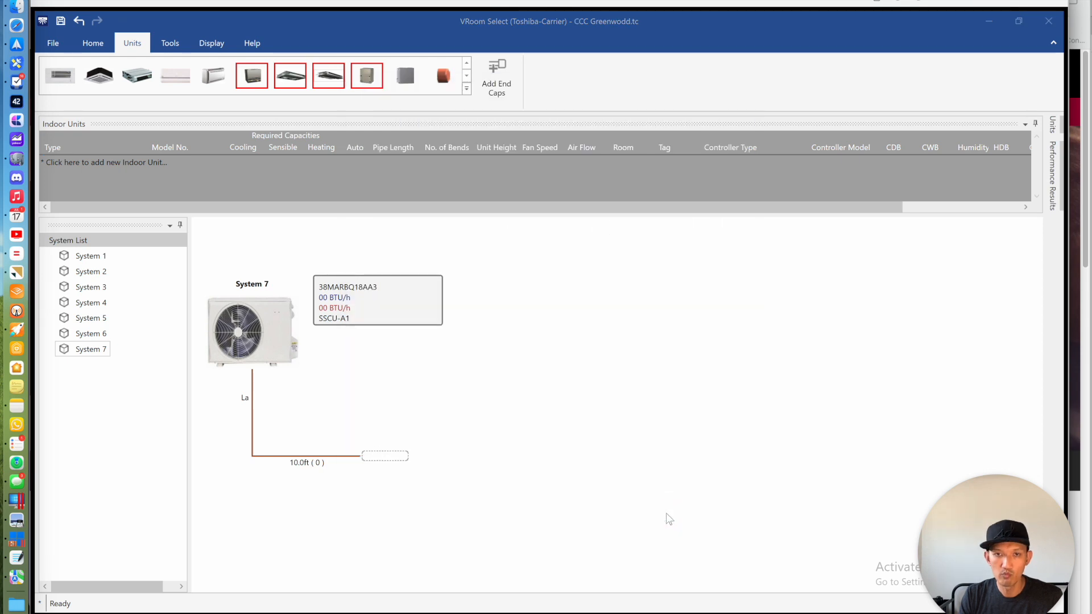
Check the split system schedules on page 25 of the PDF and start another ductless Single-Zone Residential - Mid-Tier system
key(super+Tab)
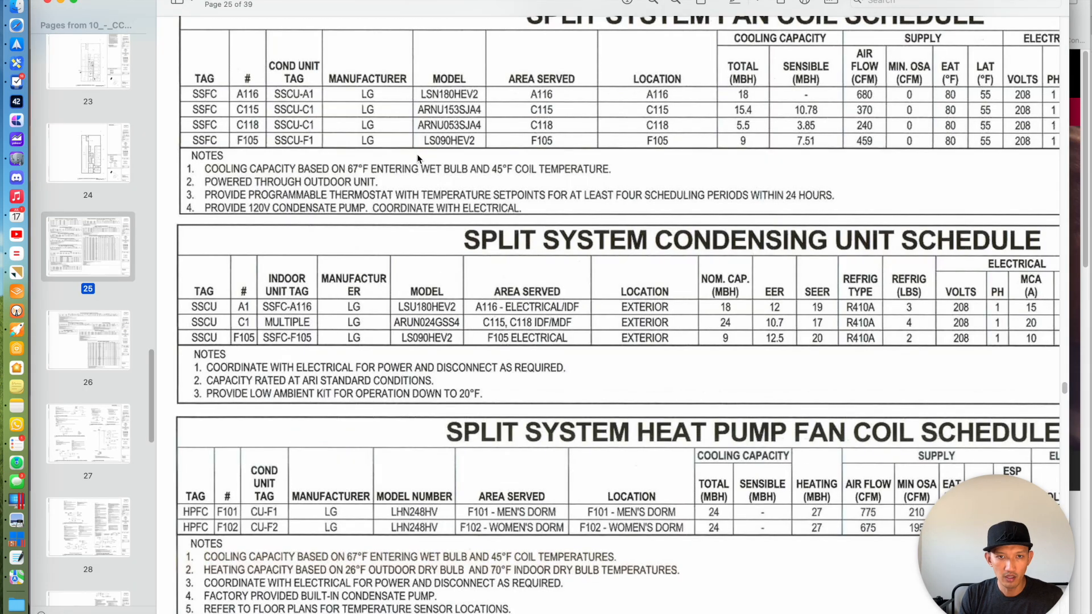
key(super+Tab)
right_click(103, 398)
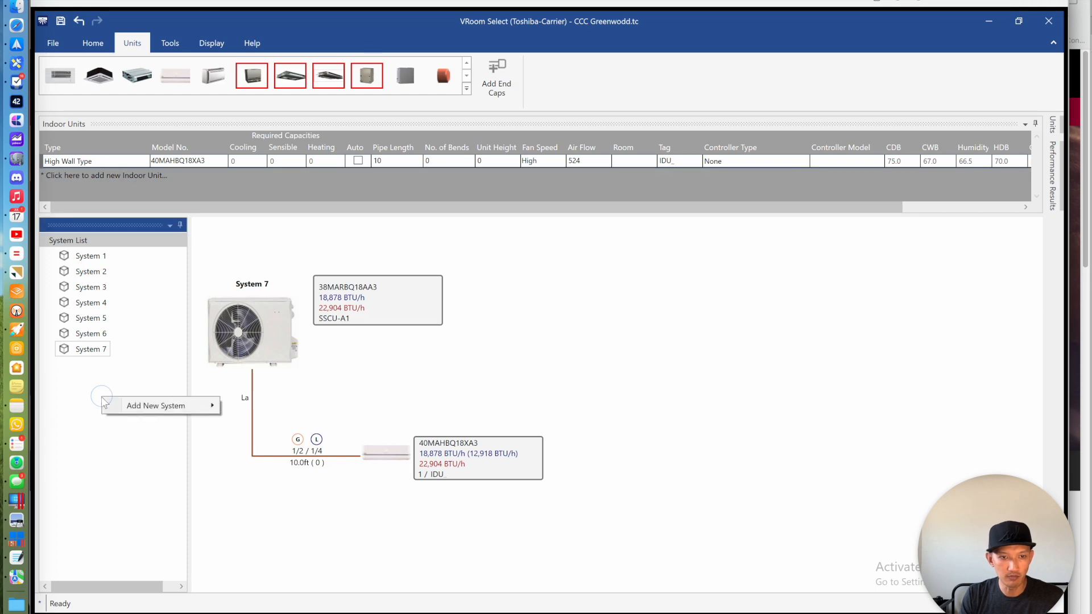
click(114, 407)
mouse_move(247, 449)
mouse_move(407, 451)
click(504, 463)
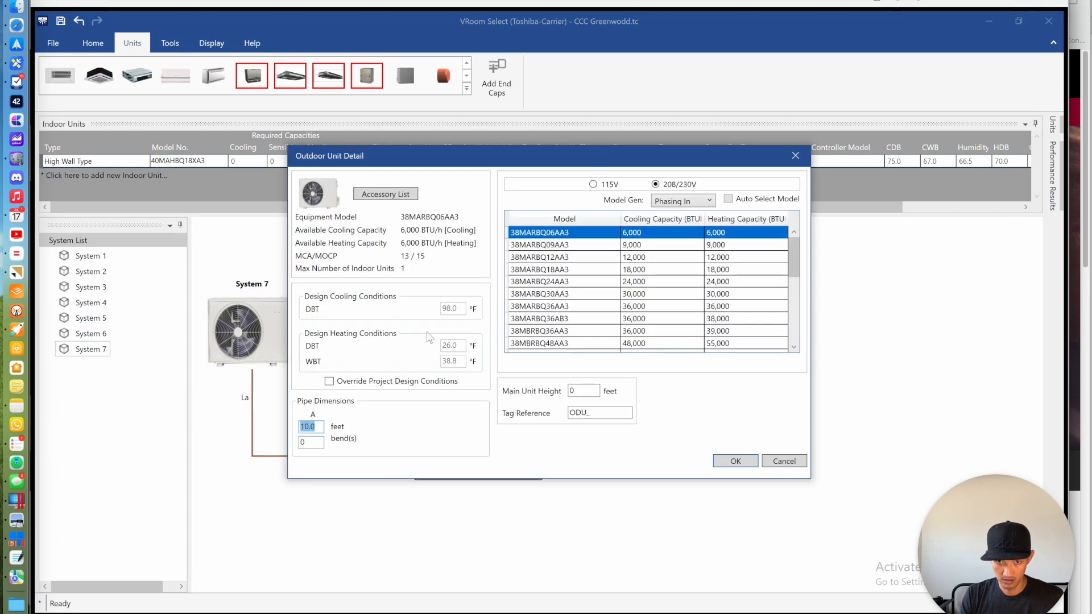
Create the system with outdoor unit 38MARBQ09AA3 and tag SSCU-F105, checking the condensing unit schedule in the PDF
click(548, 244)
drag(612, 412, 541, 409)
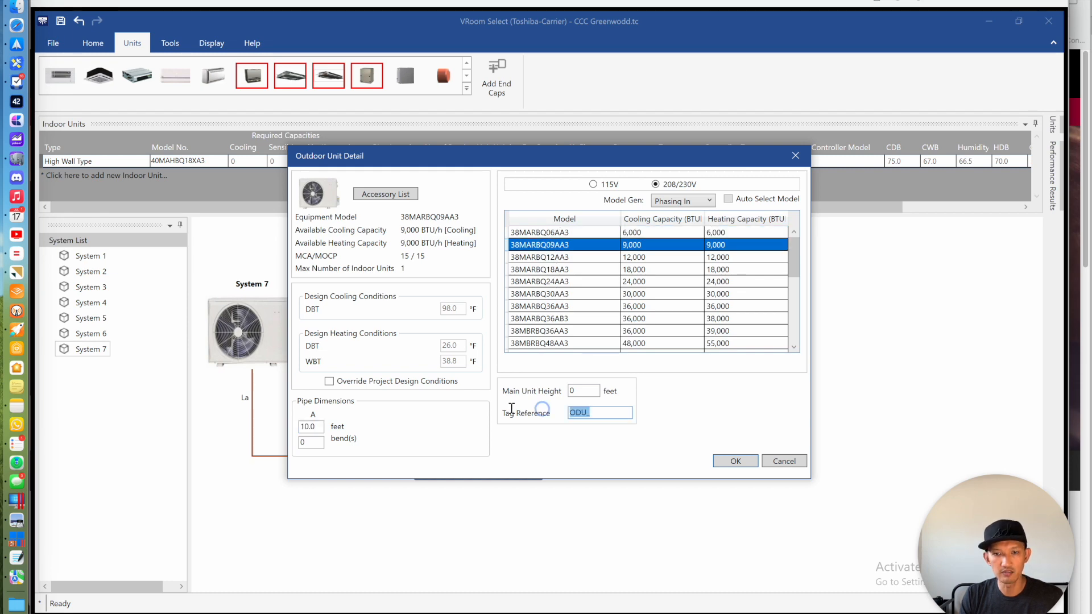
key(super+Tab)
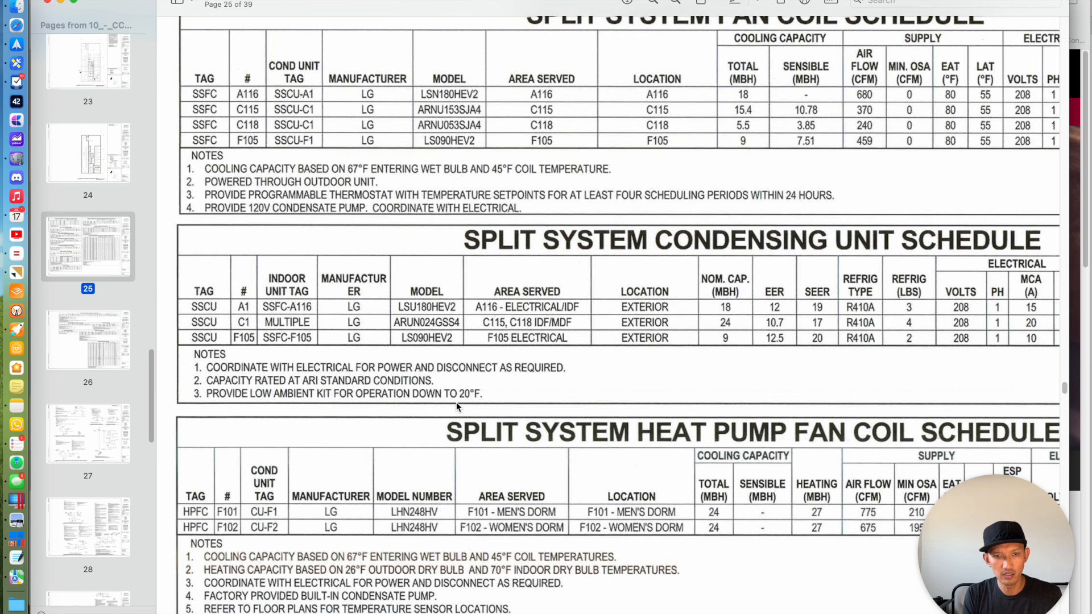
key(super+Tab)
text(SSCU)
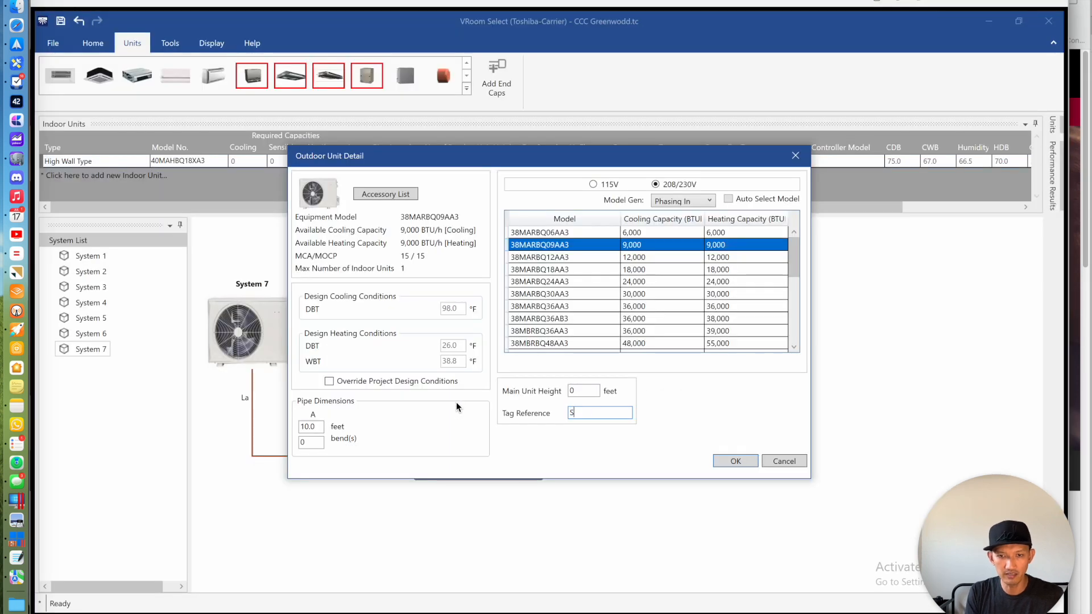
text(-A1)
key(Return)
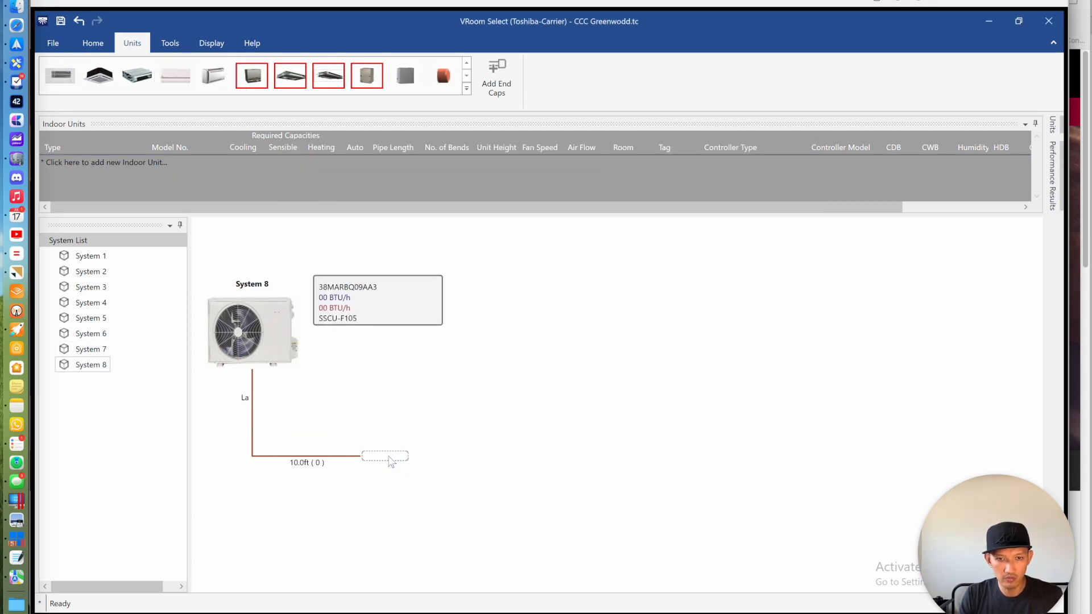
Assign Carrier high wall unit 40MAHBQ09XA3 to System 8's empty branch and consult the heat pump fan coil schedule in the PDF
double_click(391, 458)
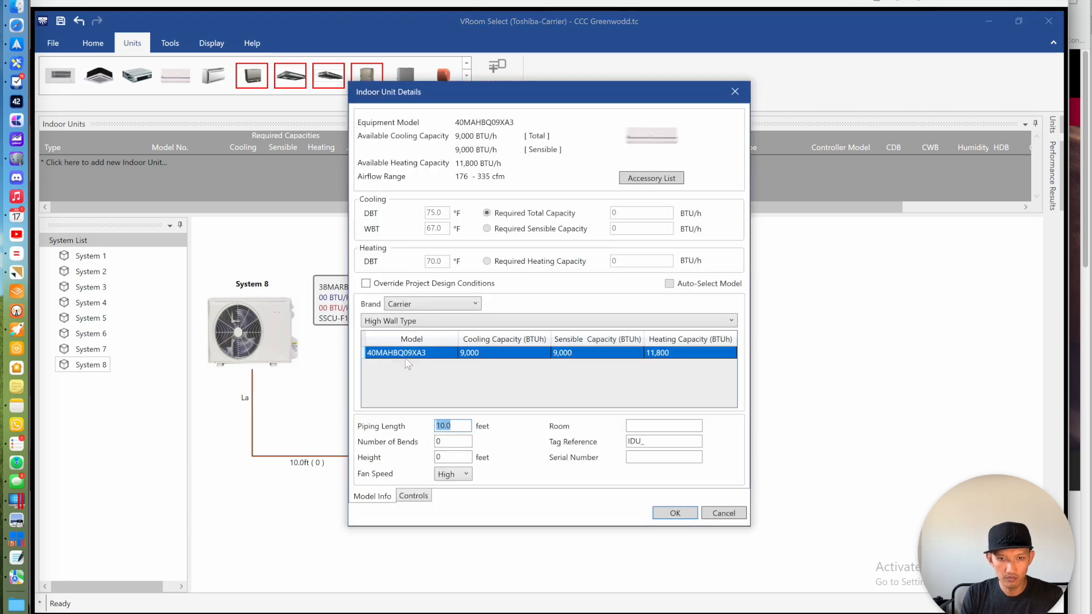
click(674, 513)
key(super+Tab)
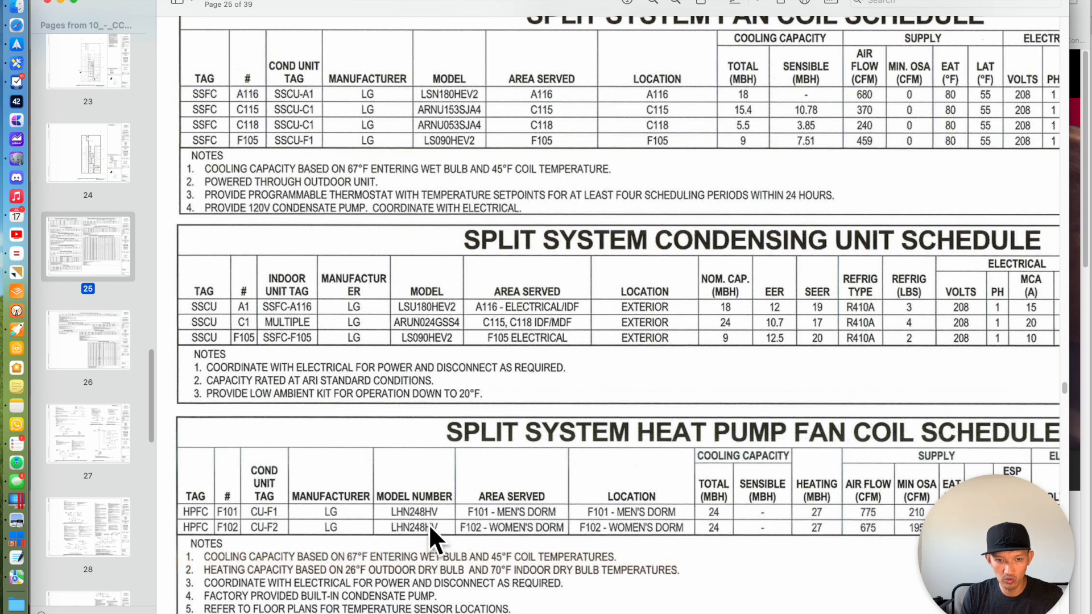
key(super+Tab)
Start a new ductless Single-Zone Residential - Mid-Tier system and choose outdoor unit 38MARBQ24AA3
right_click(92, 427)
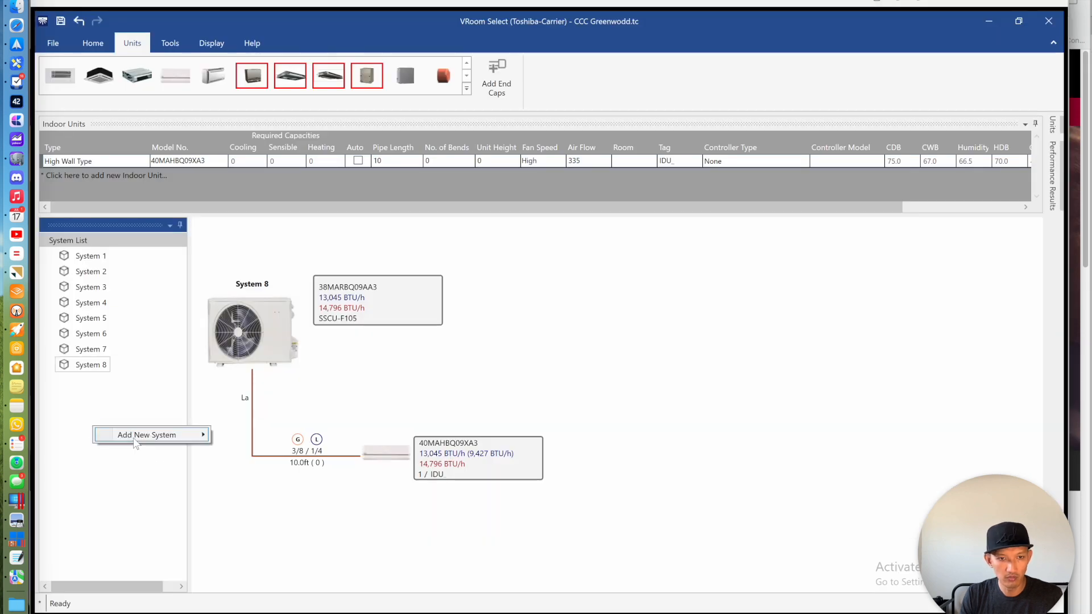
mouse_move(135, 444)
mouse_move(258, 480)
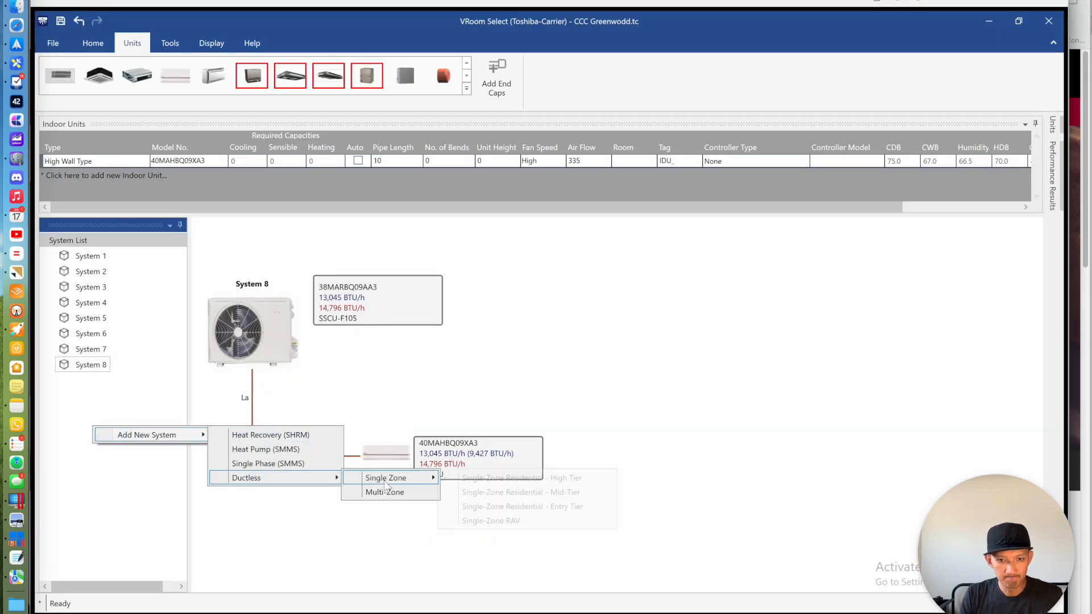
mouse_move(386, 485)
click(484, 492)
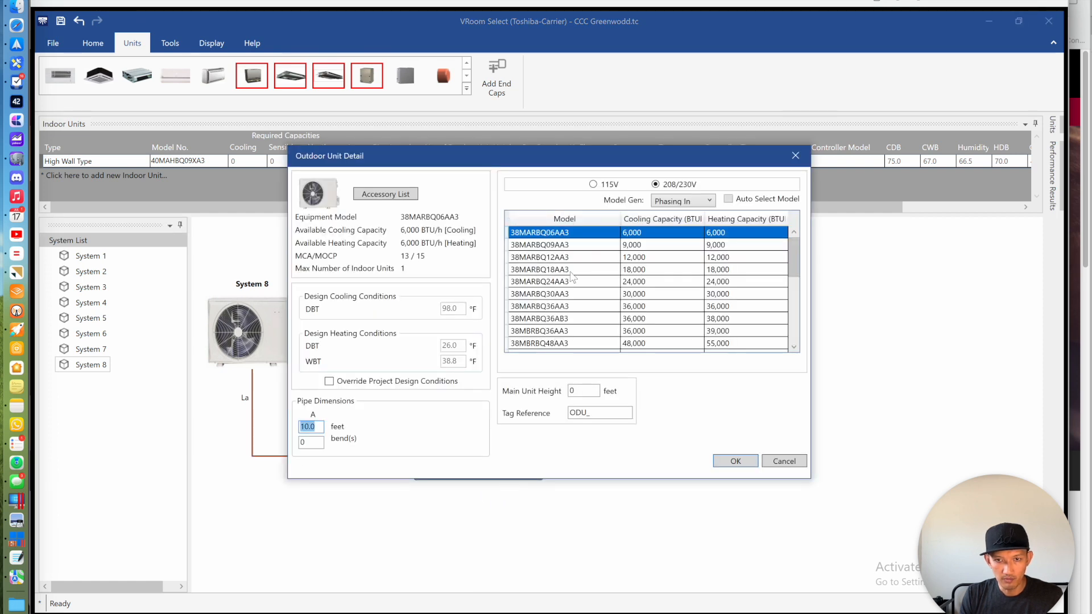
click(567, 282)
Look up the condensing unit tag in the PDF's heat pump fan coil schedule and create the system with tag CU-F1
drag(599, 411, 541, 412)
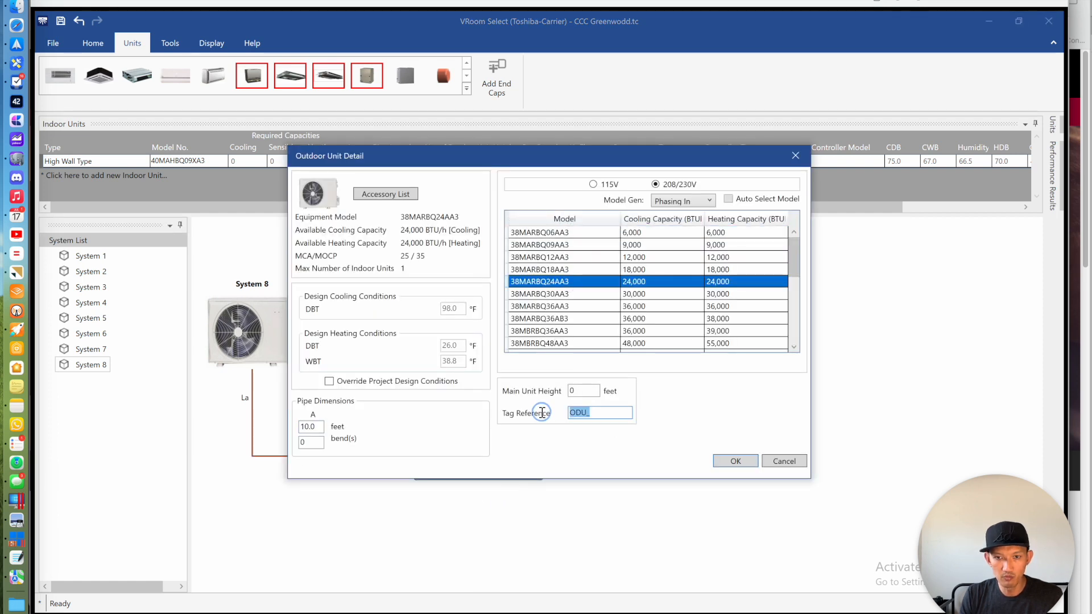
key(super+Tab)
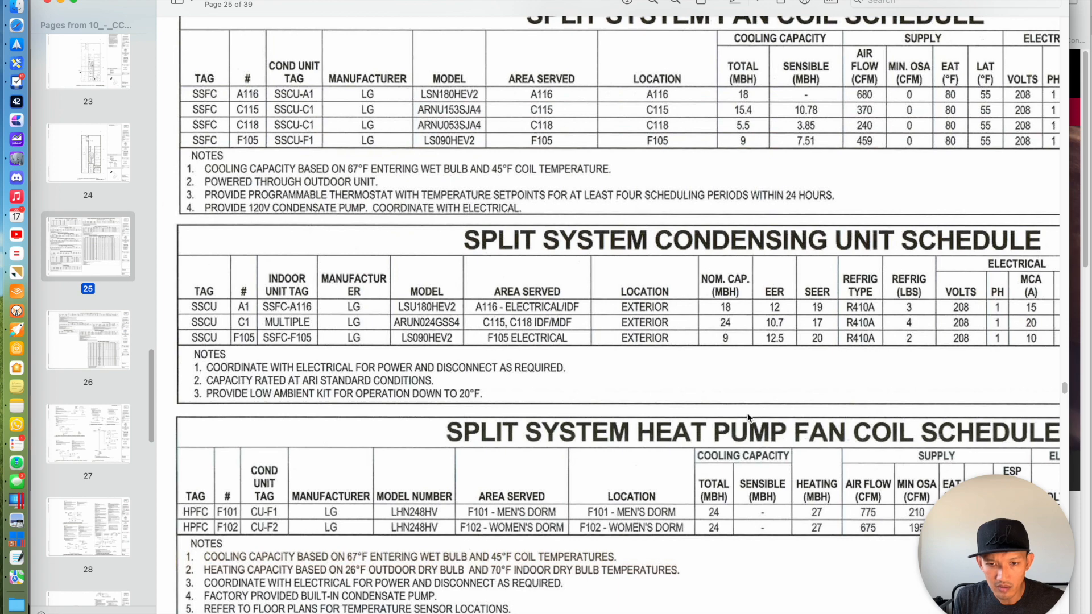
key(super+Tab)
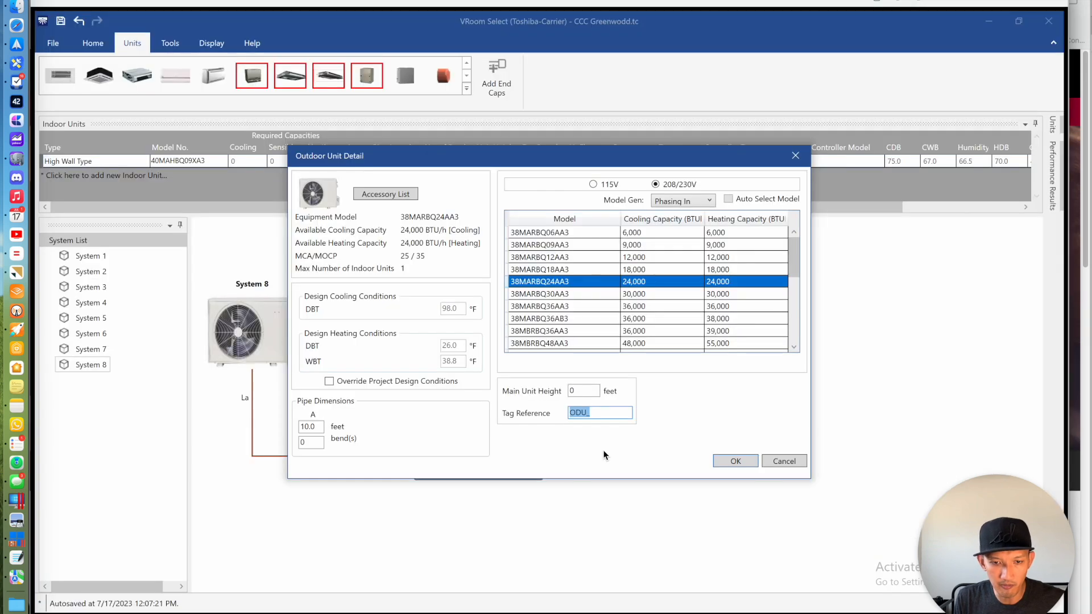
key(super+Tab)
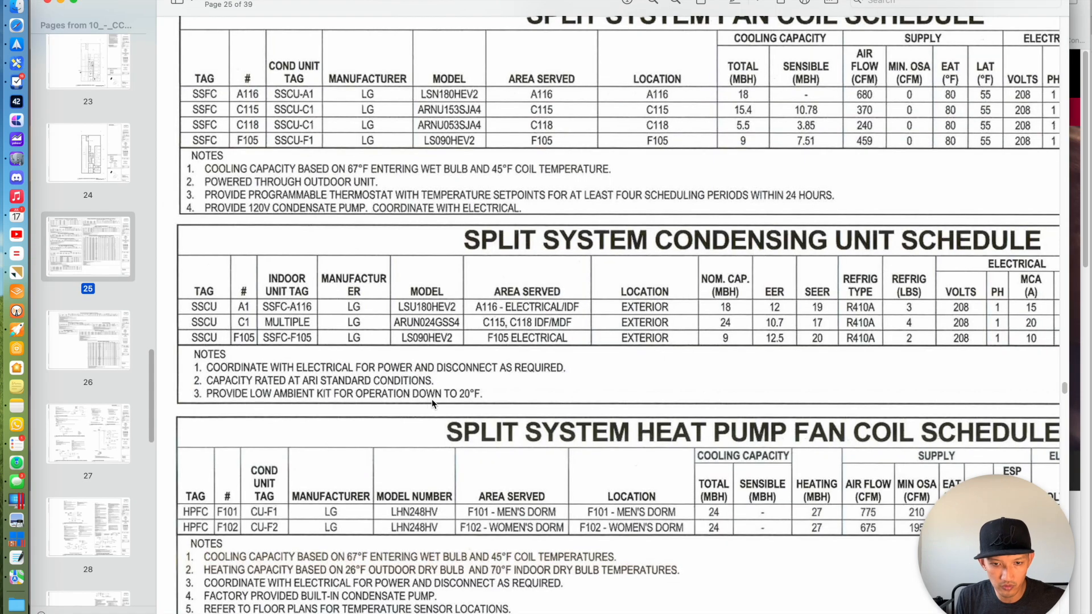
key(super+Tab)
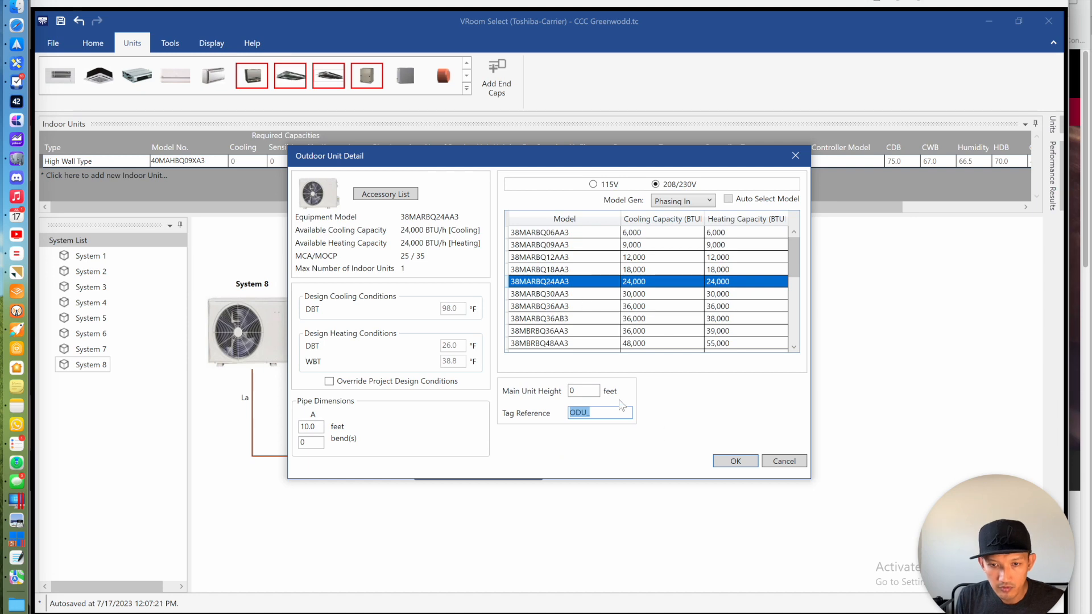
key(super+Tab)
key(super+Tab)
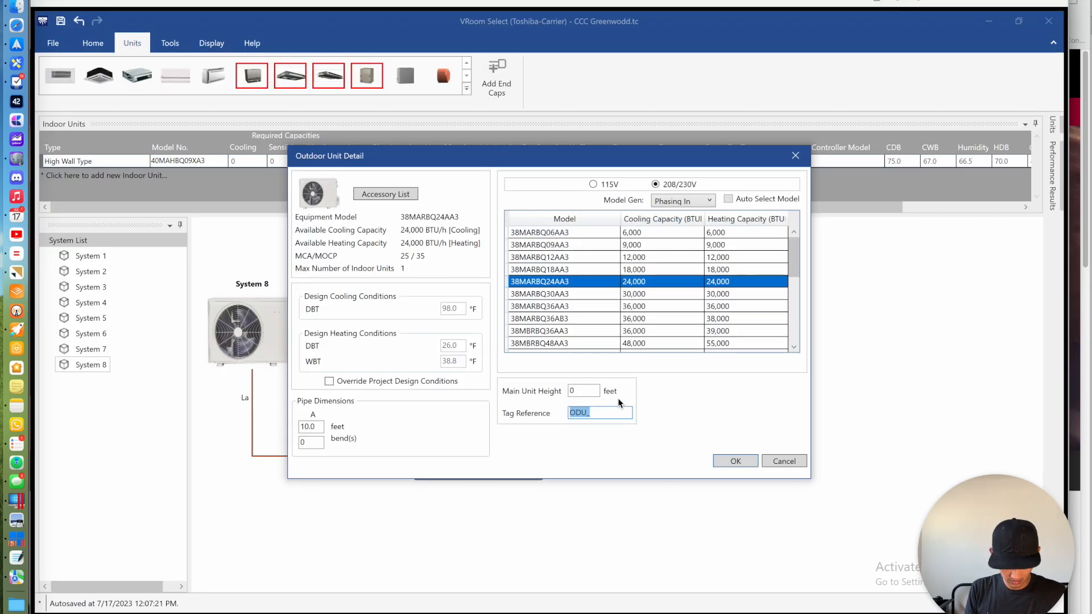
key(super+Tab)
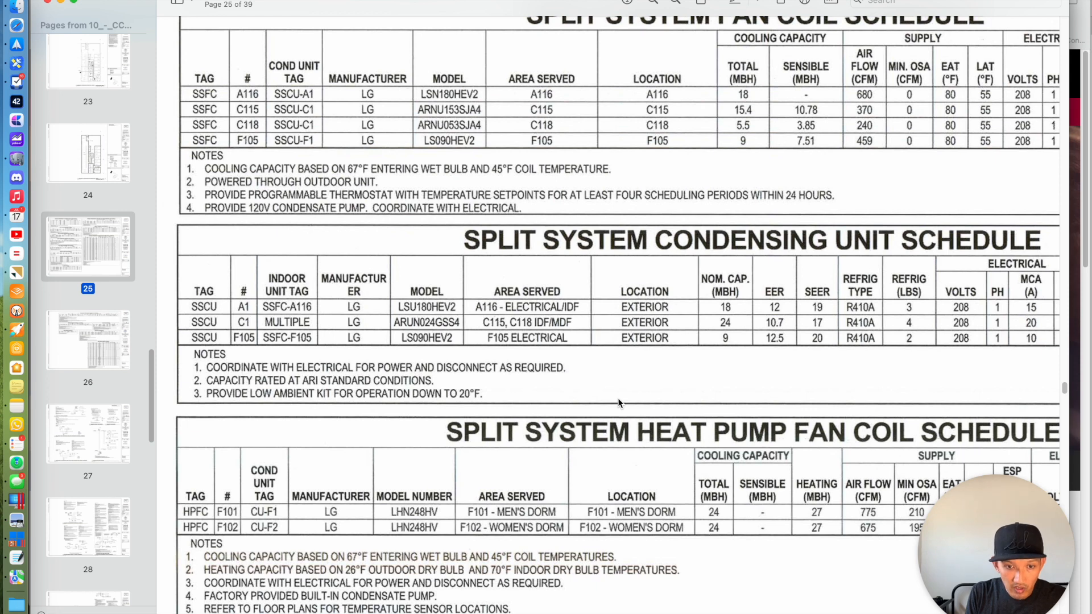
key(super+Tab)
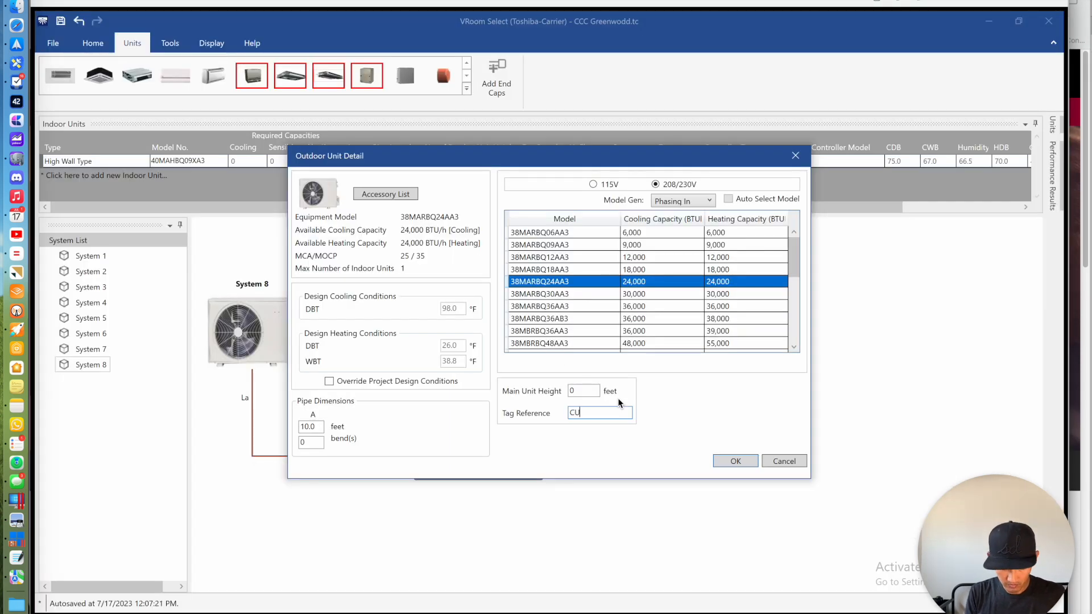
key(Escape)
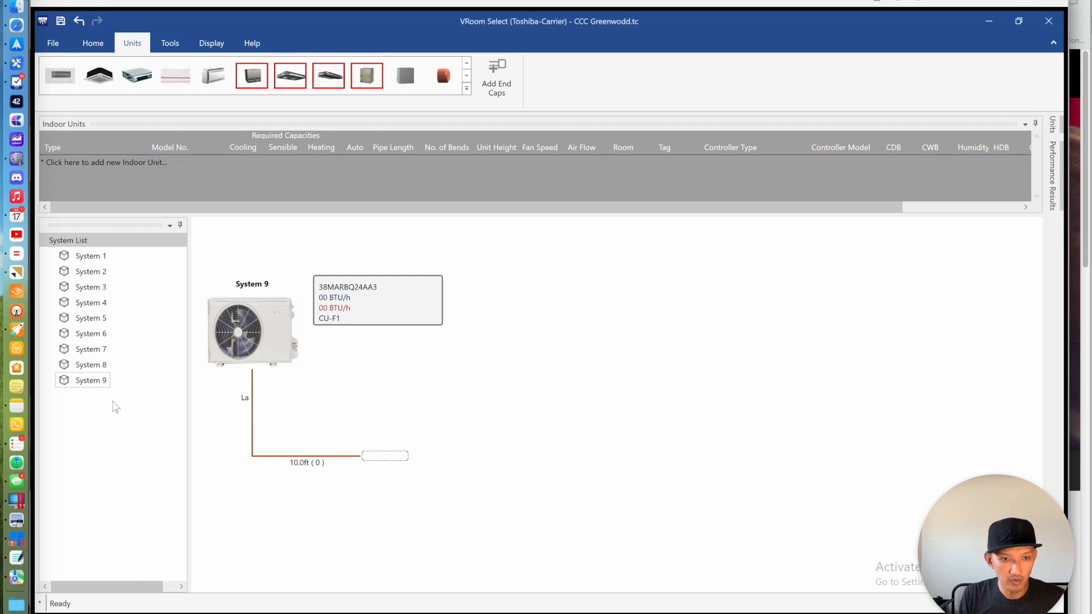
Place Carrier high wall unit 40MAHBQ24XA3 on the empty branch of System 9
right_click(111, 408)
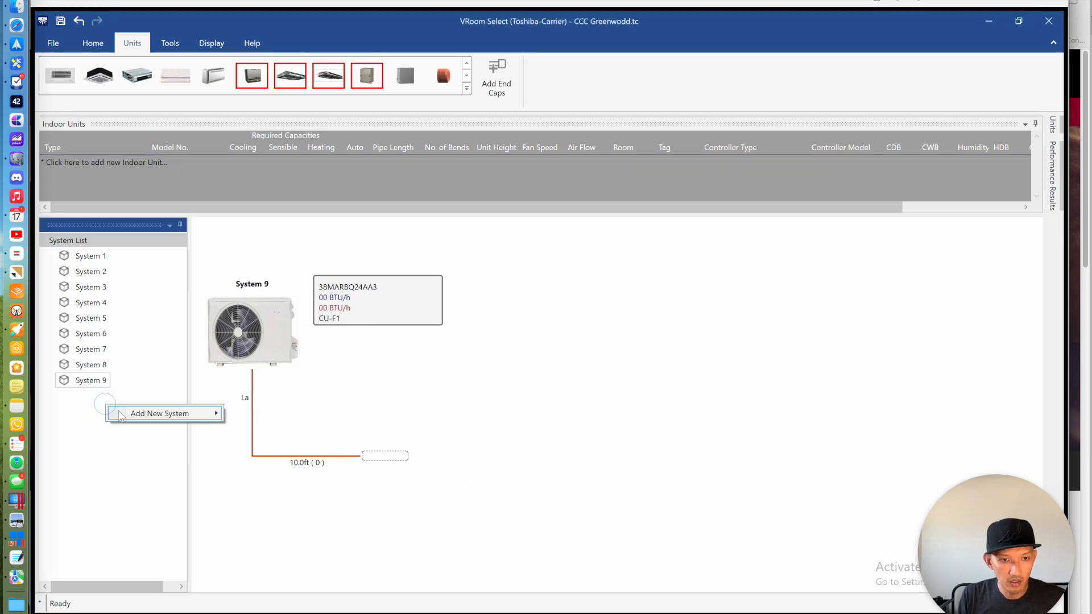
mouse_move(116, 413)
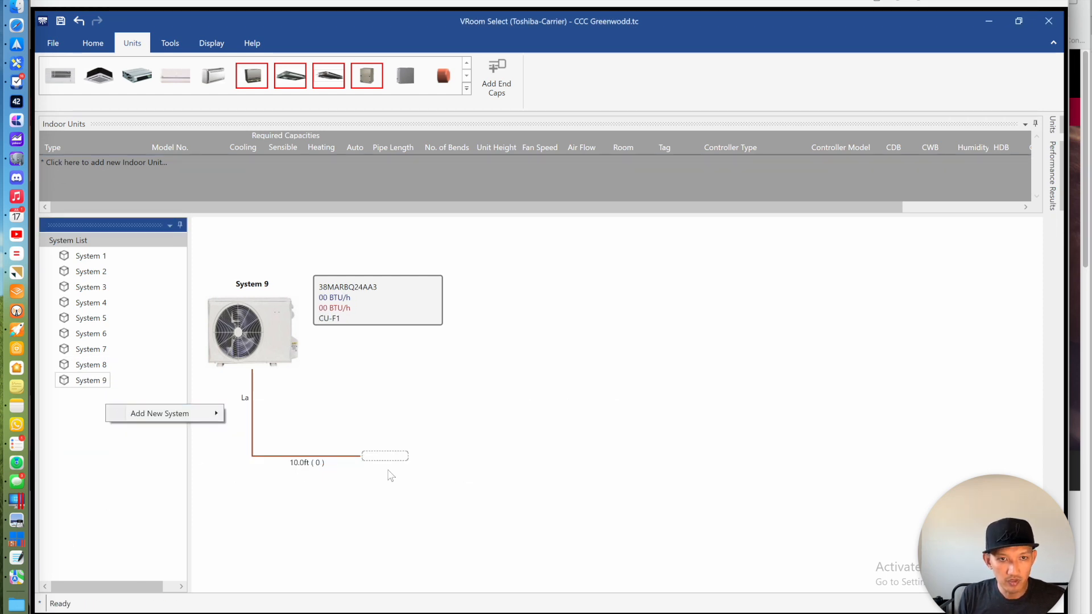
click(175, 81)
drag(173, 75, 390, 454)
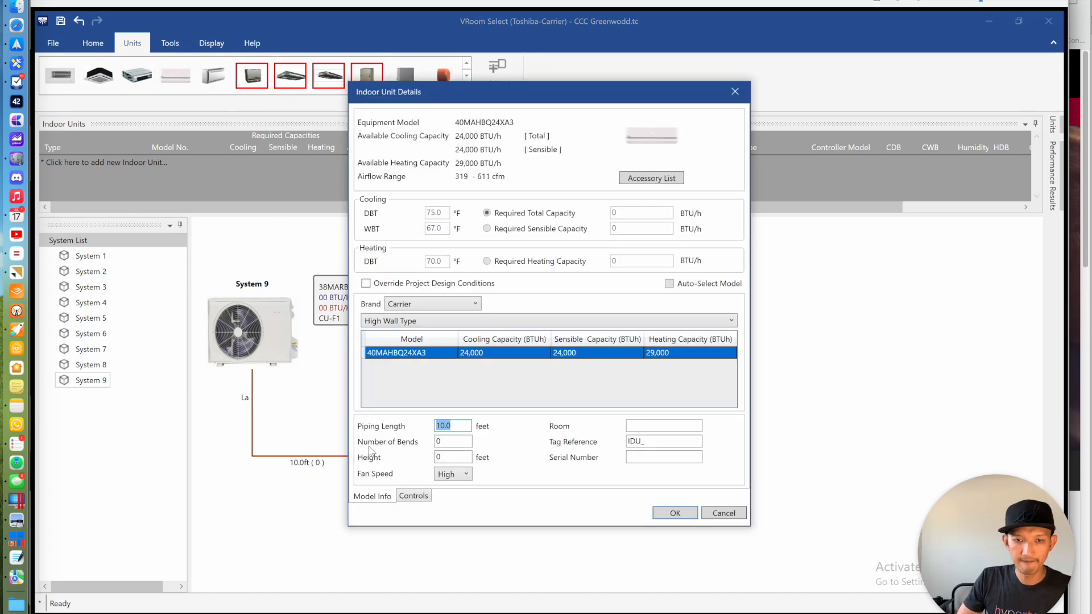
click(673, 513)
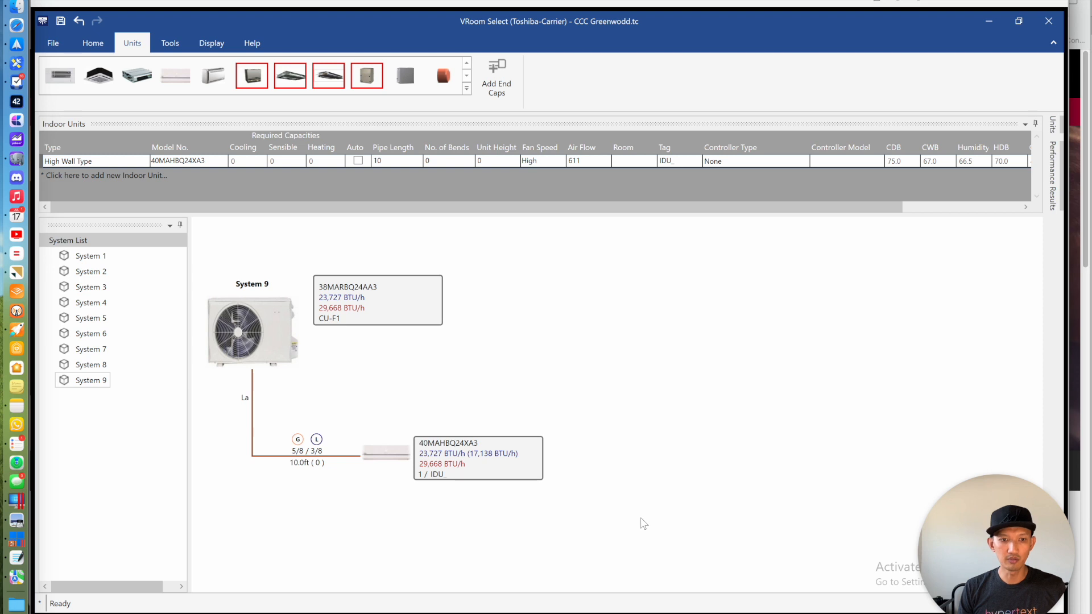
Start the second 24,000 BTU/h ductless Single-Zone Residential - Mid-Tier system with outdoor unit 38MARBQ24AA3
right_click(97, 421)
mouse_move(117, 430)
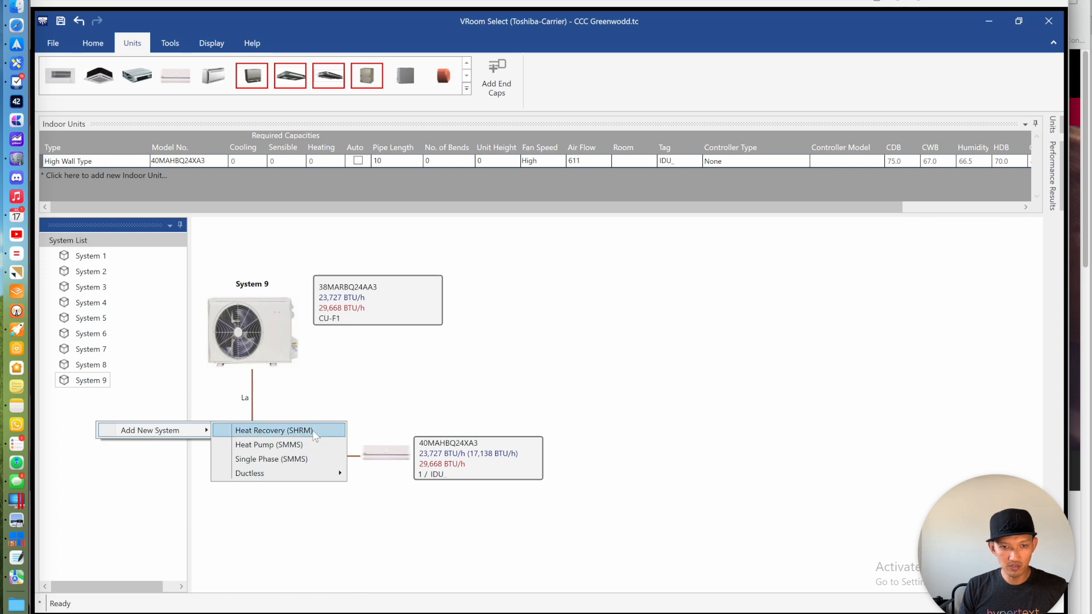
mouse_move(275, 473)
mouse_move(415, 473)
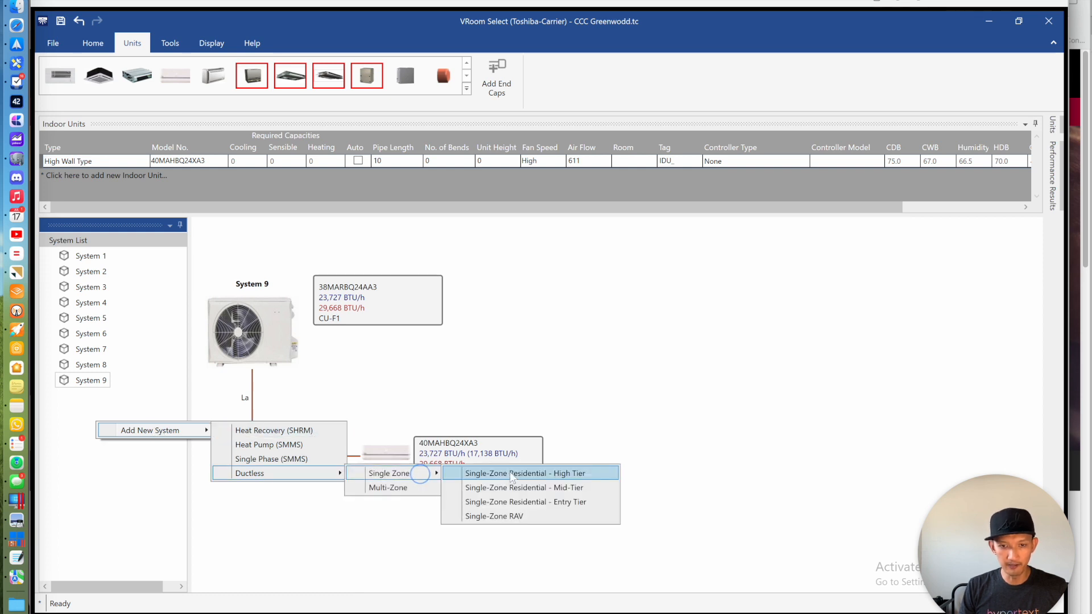
click(513, 489)
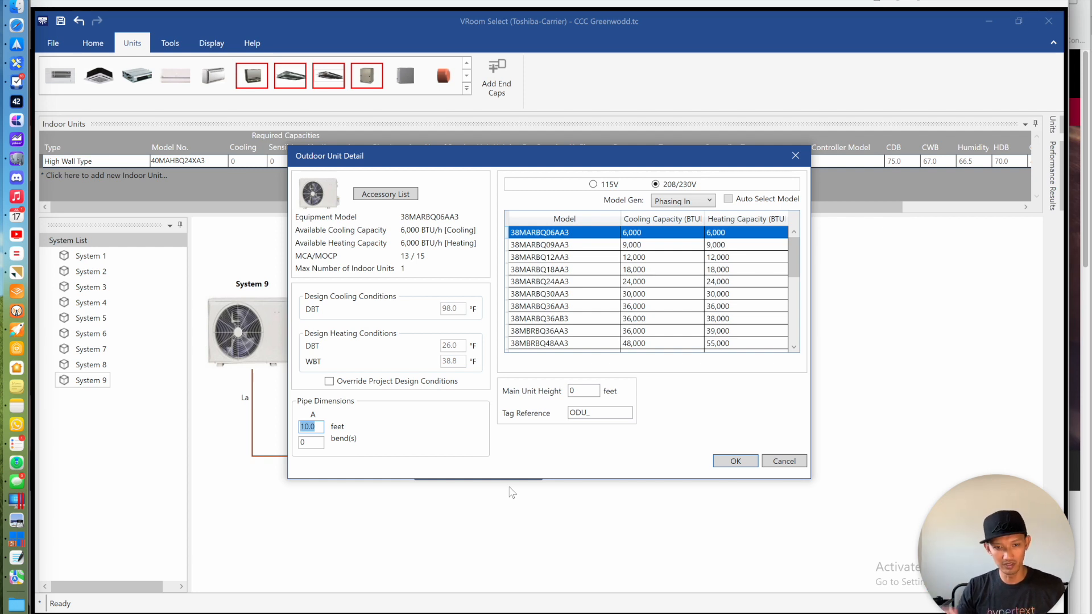
click(552, 282)
Set the outdoor unit's tag reference to CU-F2, checking the PDF schedule, and create the system
double_click(600, 414)
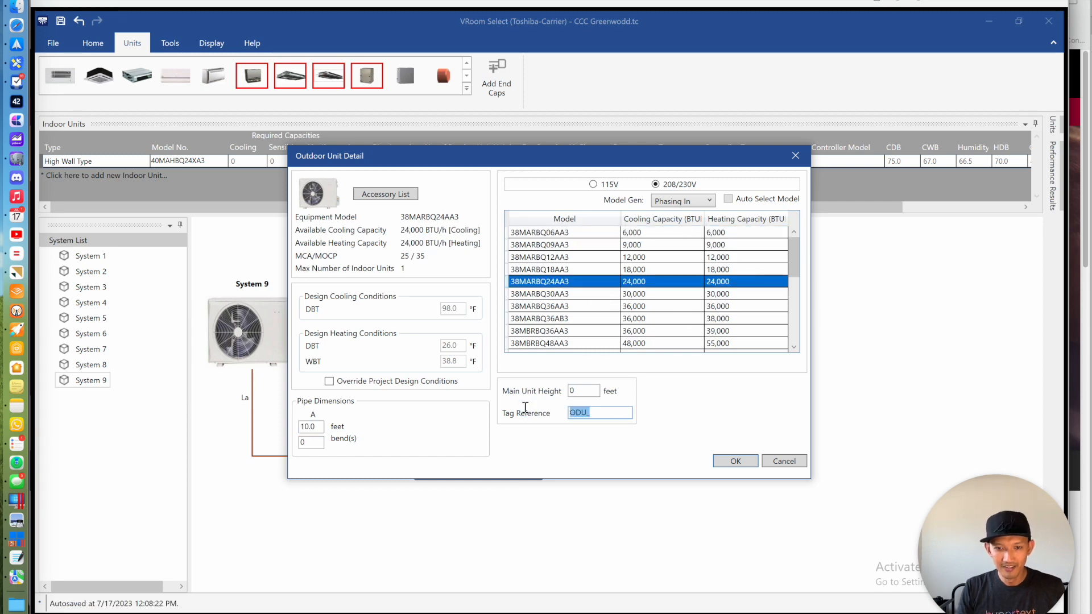
key(super+Tab)
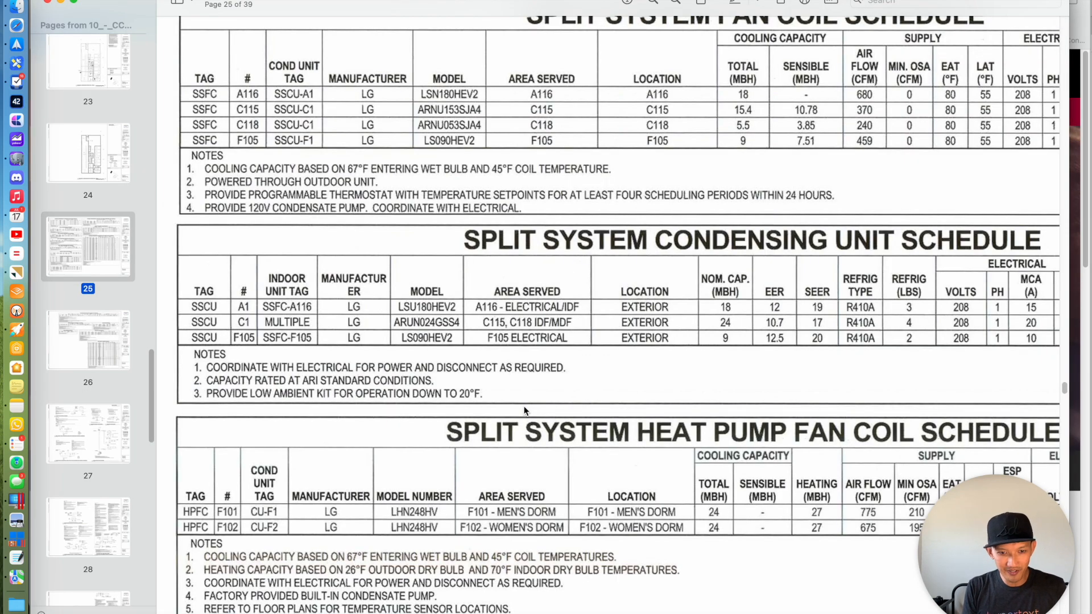
key(super+Tab)
text(CU-)
text(F1)
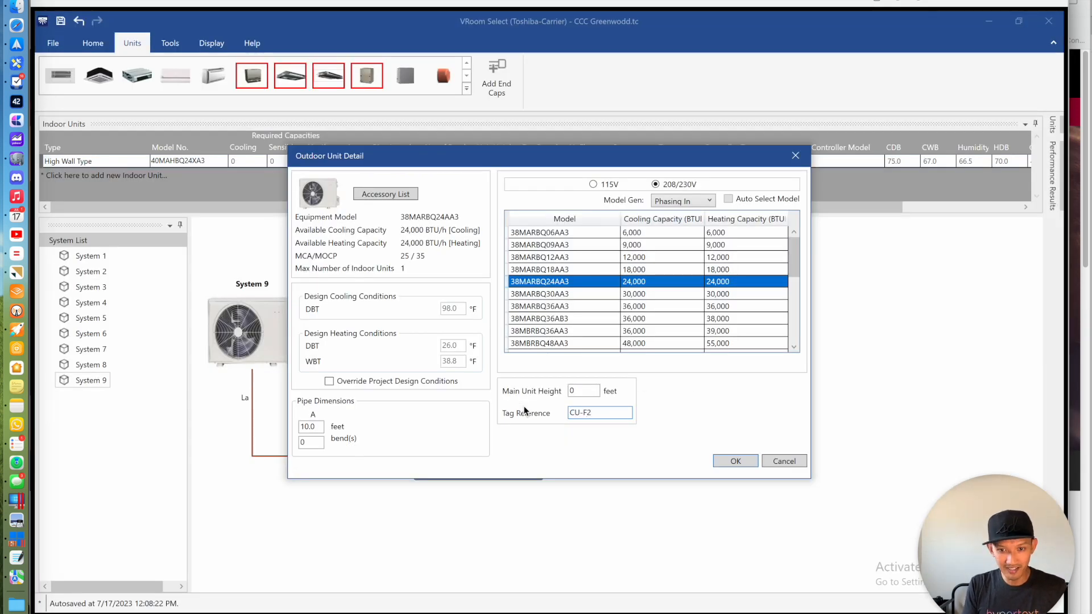
key(Return)
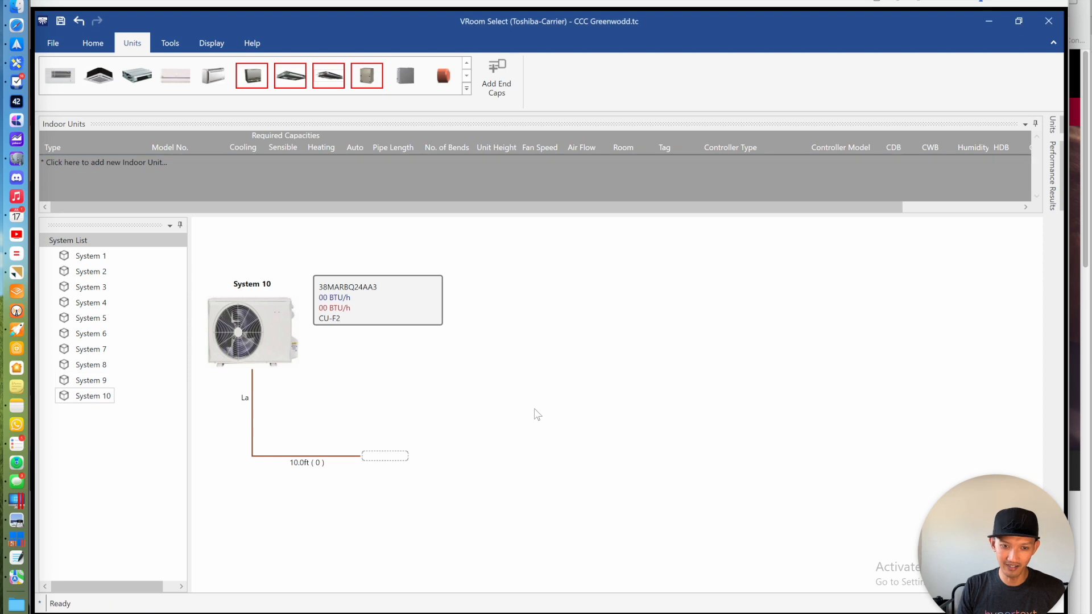
Place Carrier high wall unit 40MAHBQ24XA3 on the empty branch of System 10 and bring up the project and system check commands
drag(169, 74, 394, 456)
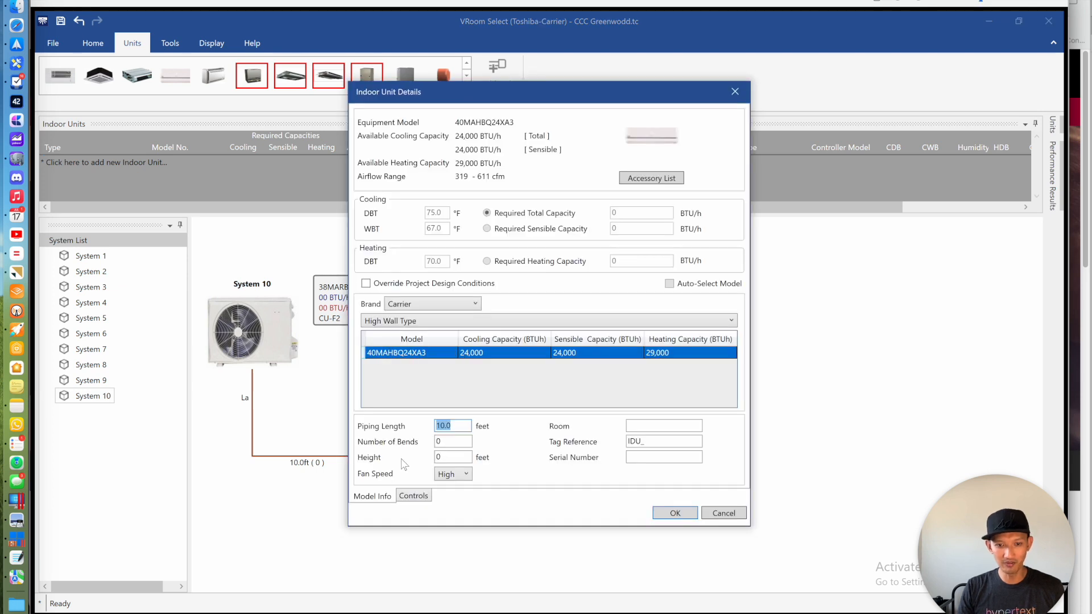
click(675, 513)
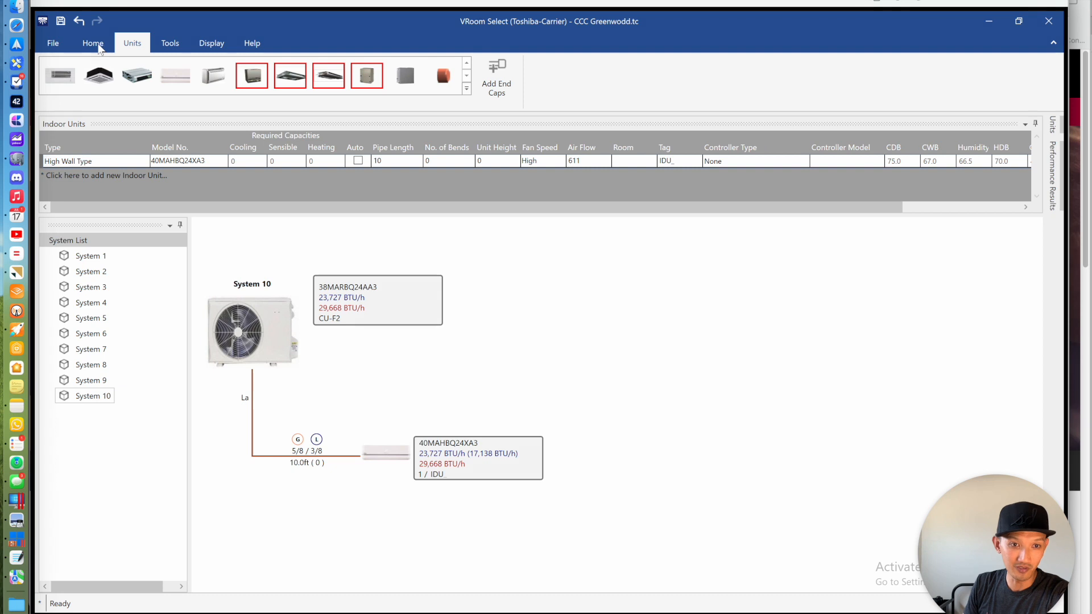
click(95, 48)
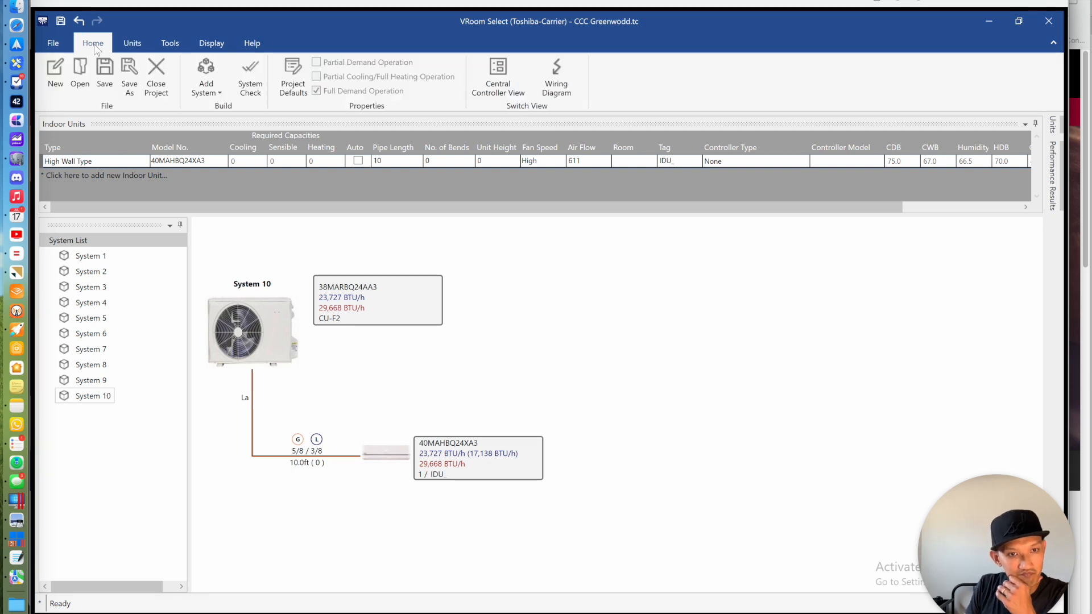
Save the VRoom Select project with its ten systems to the existing file CCC Greenwodd.tc
click(95, 49)
click(94, 41)
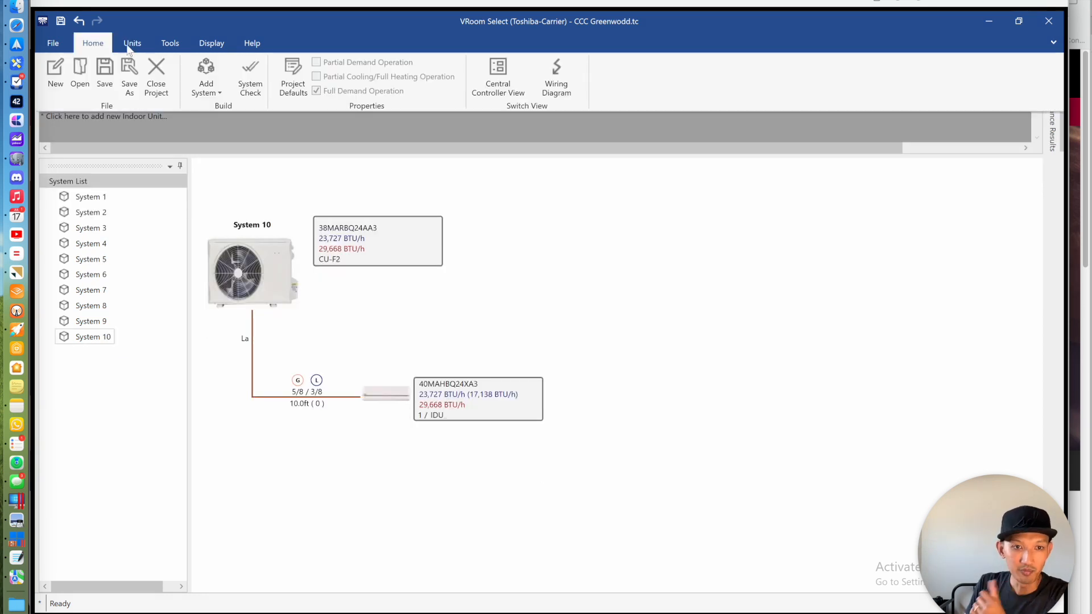
click(106, 76)
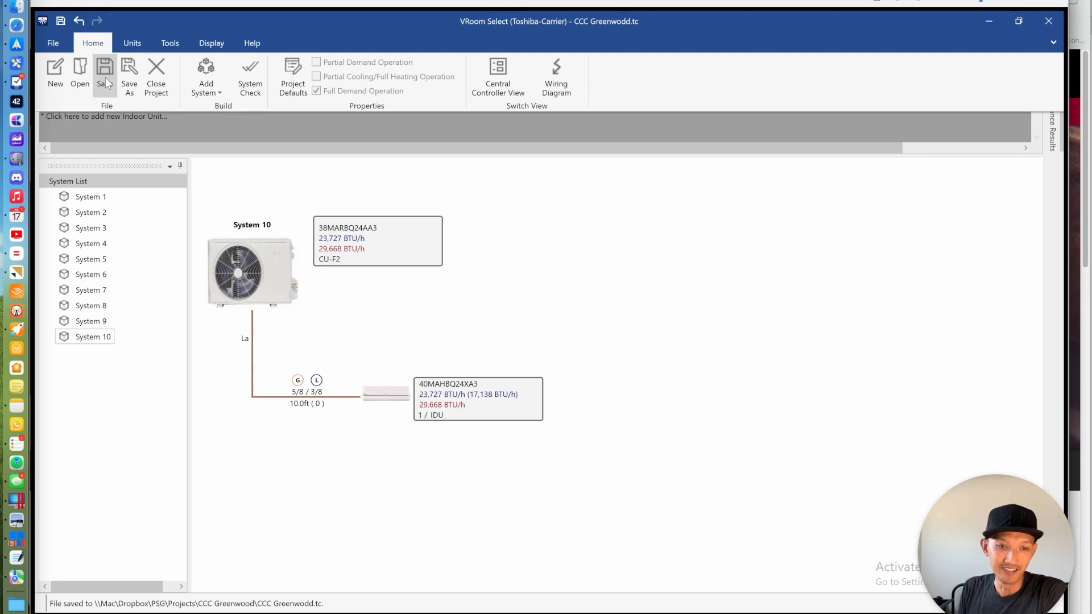
click(107, 76)
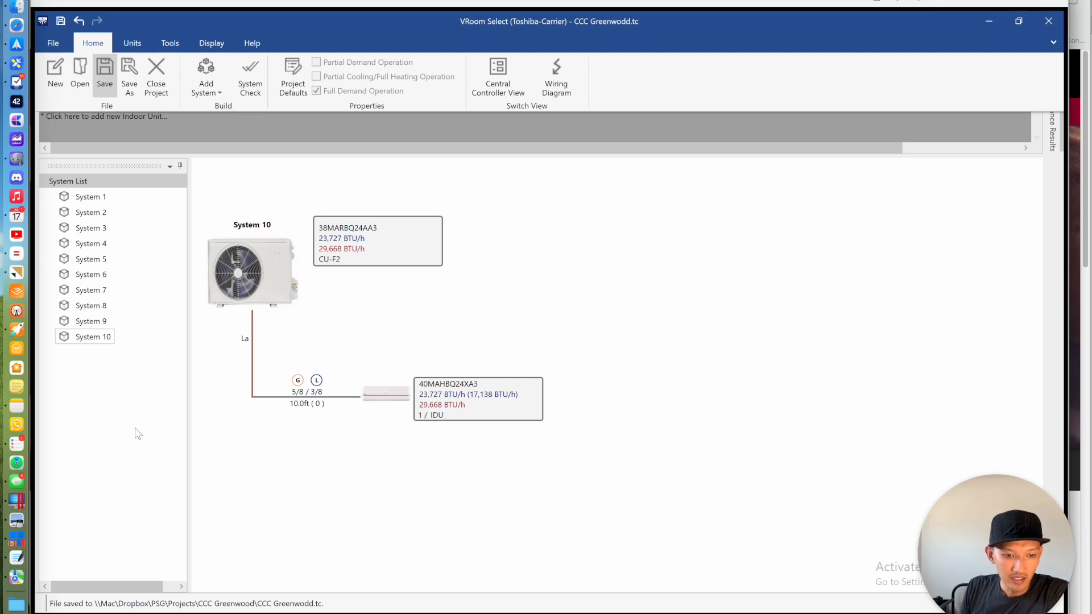
Switch to the PDF drawing set and examine the Building A level 1 HVAC plan on page 3 for fan coil and condensing unit locations
click(16, 521)
scroll(597, 401, up, 2)
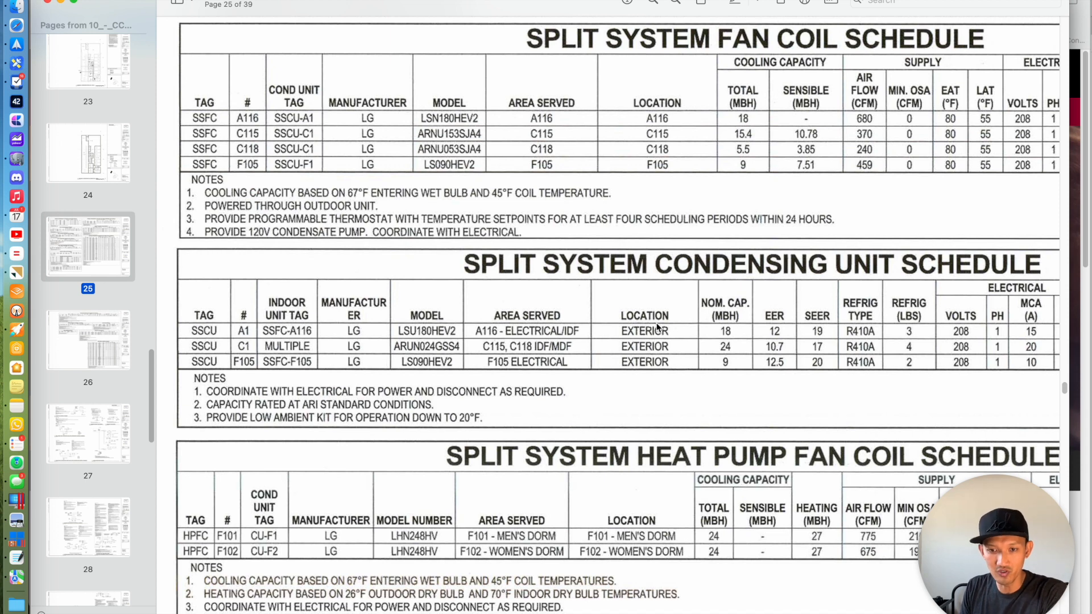
scroll(84, 313, up, 20)
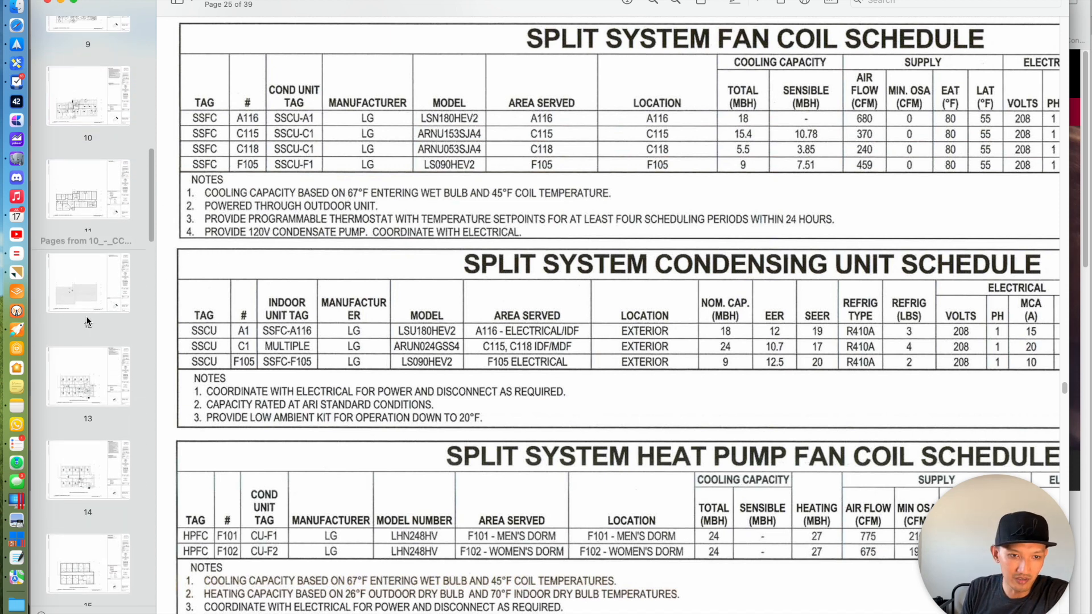
click(87, 290)
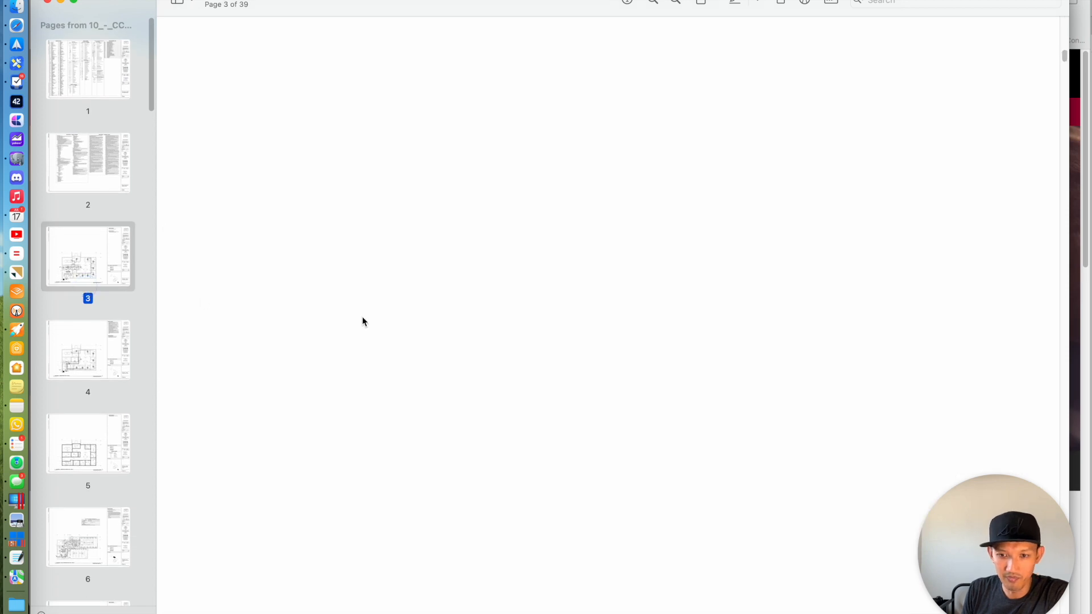
scroll(363, 323, down, 10)
scroll(363, 323, right, 10)
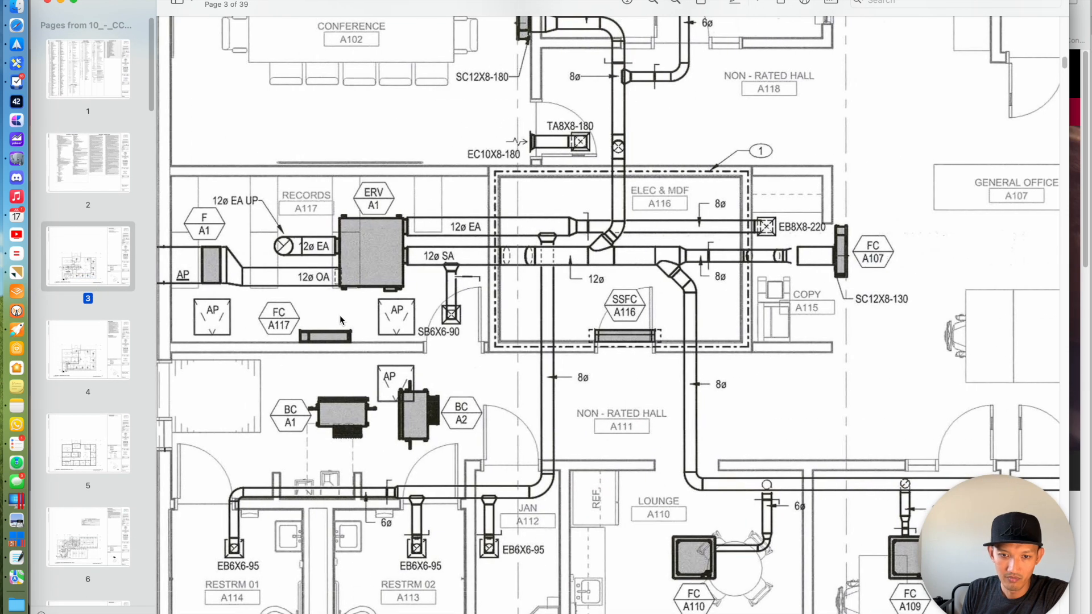
scroll(528, 452, down, 5)
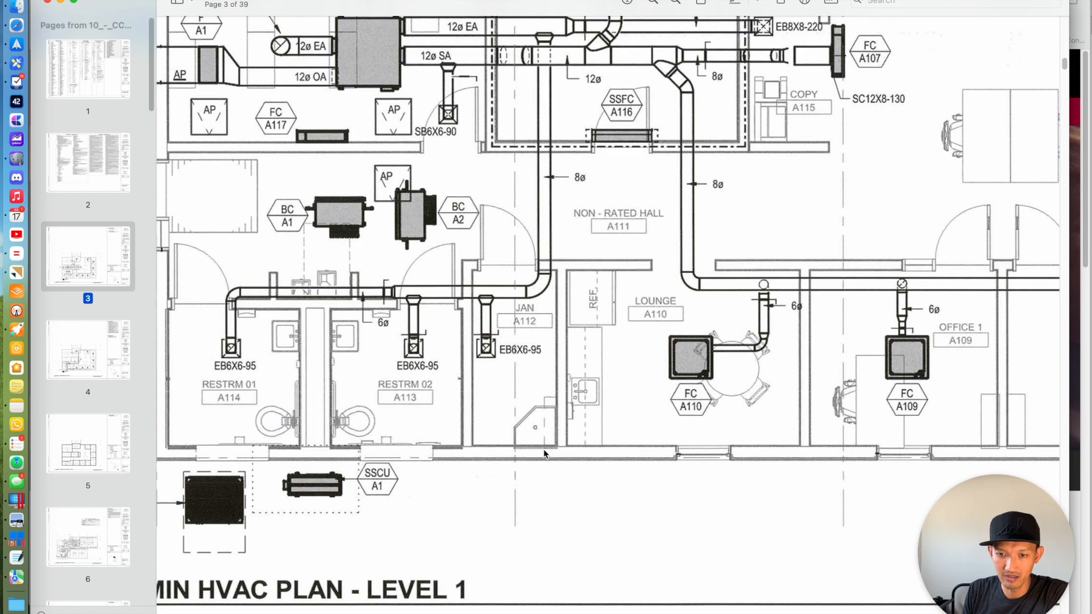
scroll(722, 377, right, 8)
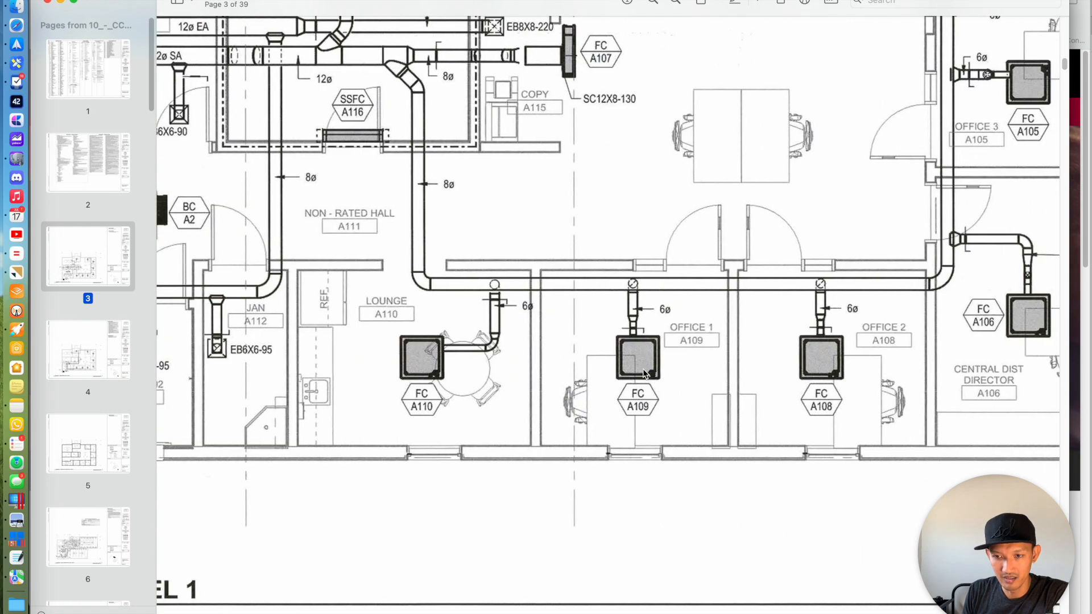
scroll(768, 370, right, 8)
scroll(702, 359, up, 12)
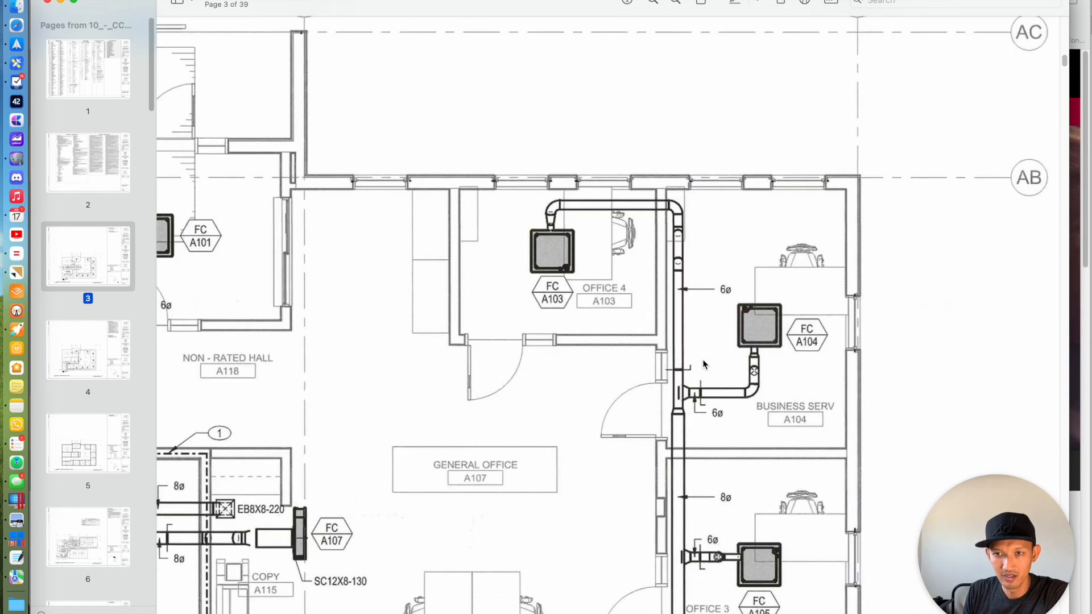
Examine the Building A refrigerant piping plan on page 4 and the zone and thermostat plan on page 5
click(83, 366)
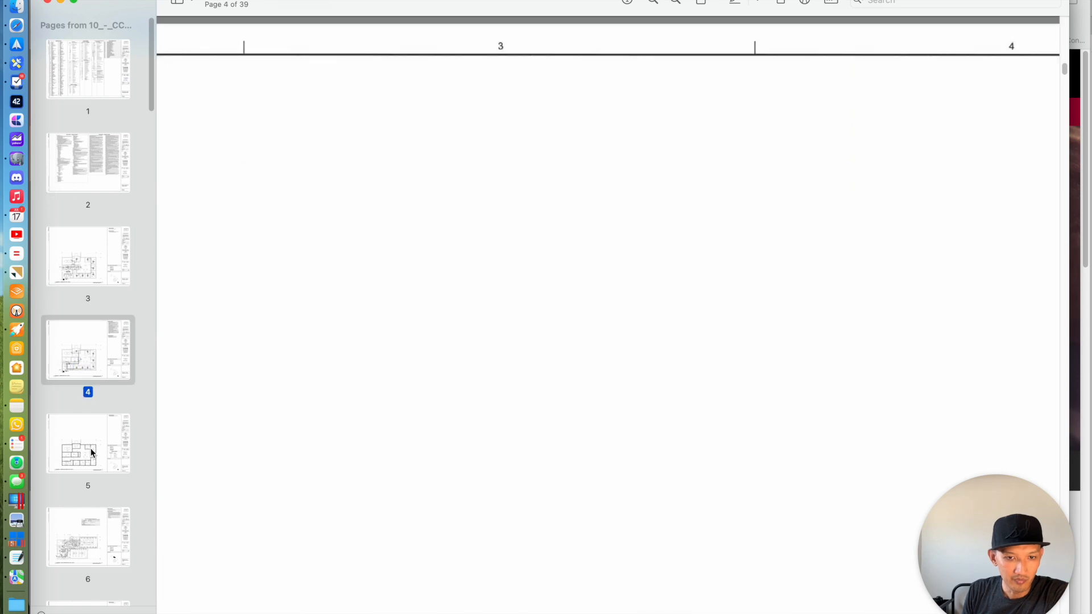
scroll(451, 432, down, 15)
scroll(459, 422, left, 12)
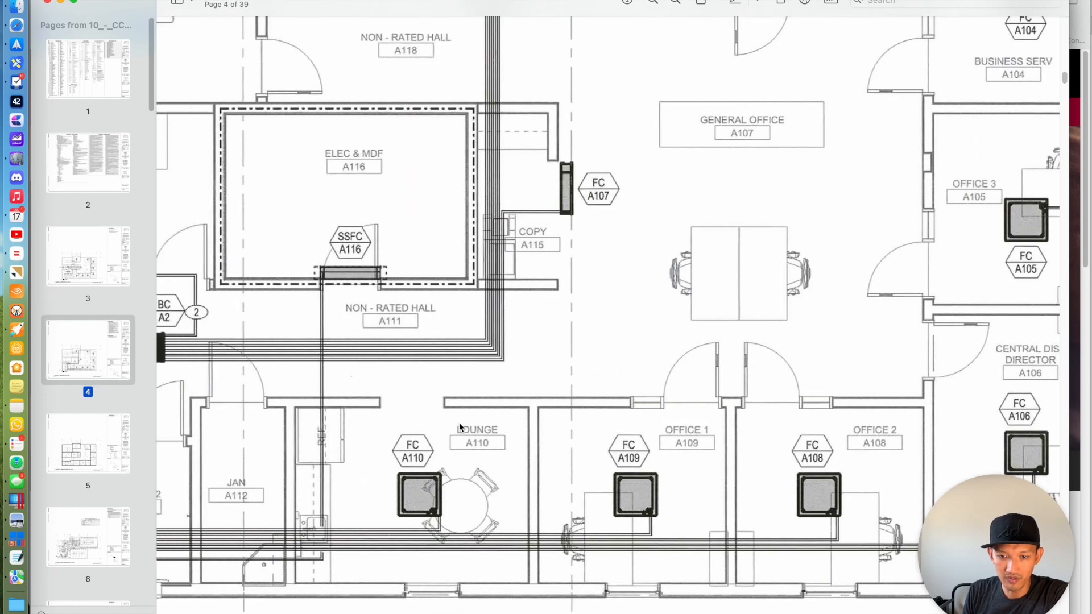
click(84, 470)
scroll(541, 536, down, 15)
scroll(703, 465, down, 2)
scroll(702, 465, down, 10)
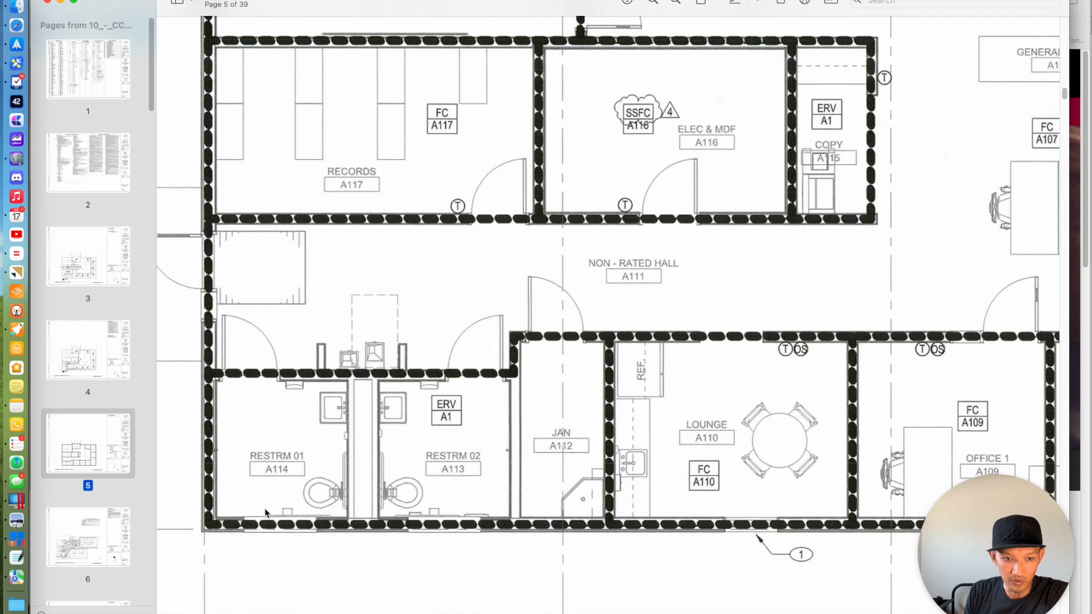
Review the Building B multi-purpose plans on pages 6 and 7 for ductwork, HVLS fans and equipment zones
scroll(115, 467, down, 5)
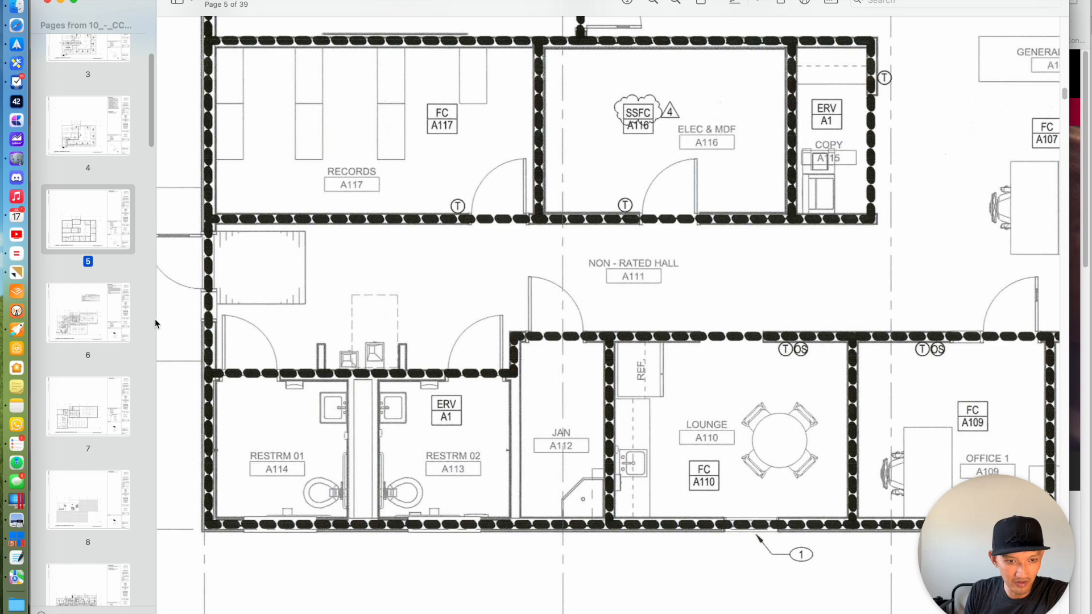
click(94, 321)
scroll(509, 344, down, 15)
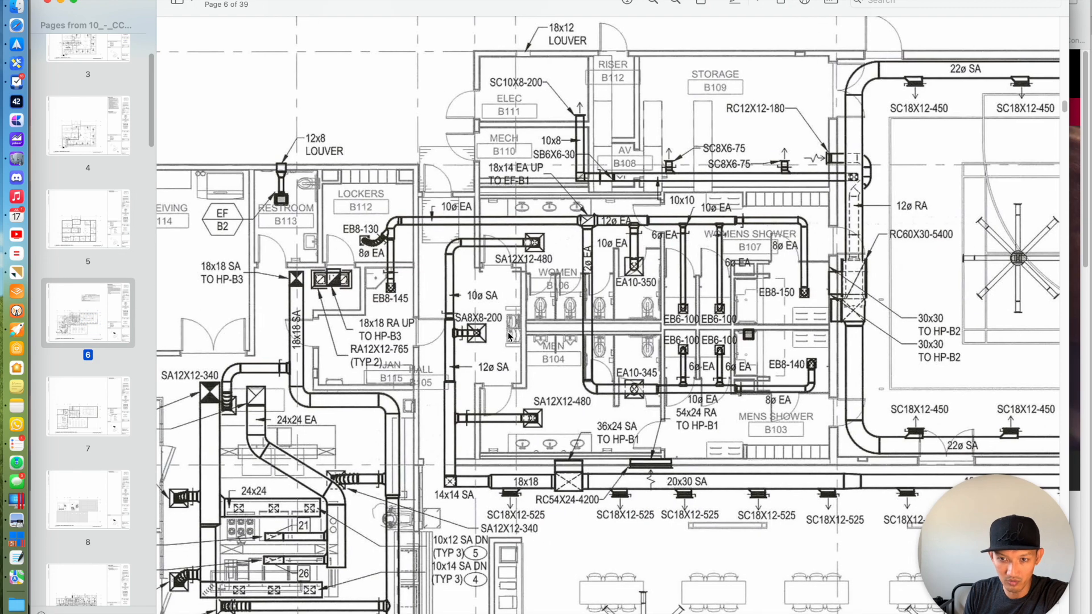
scroll(509, 341, right, 7)
scroll(501, 349, down, 9)
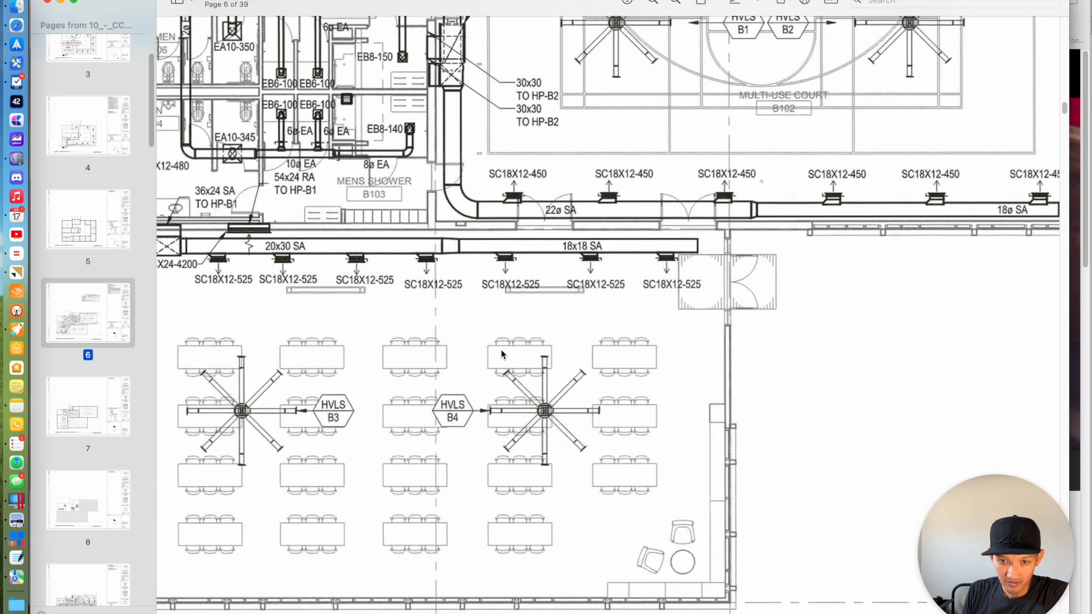
scroll(505, 345, left, 20)
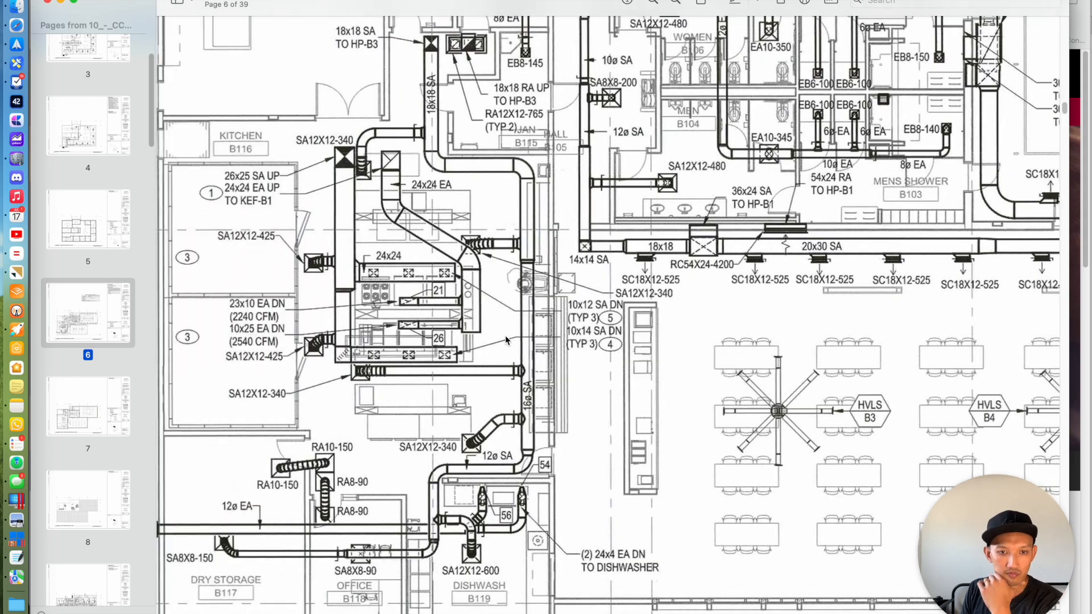
scroll(509, 333, down, 14)
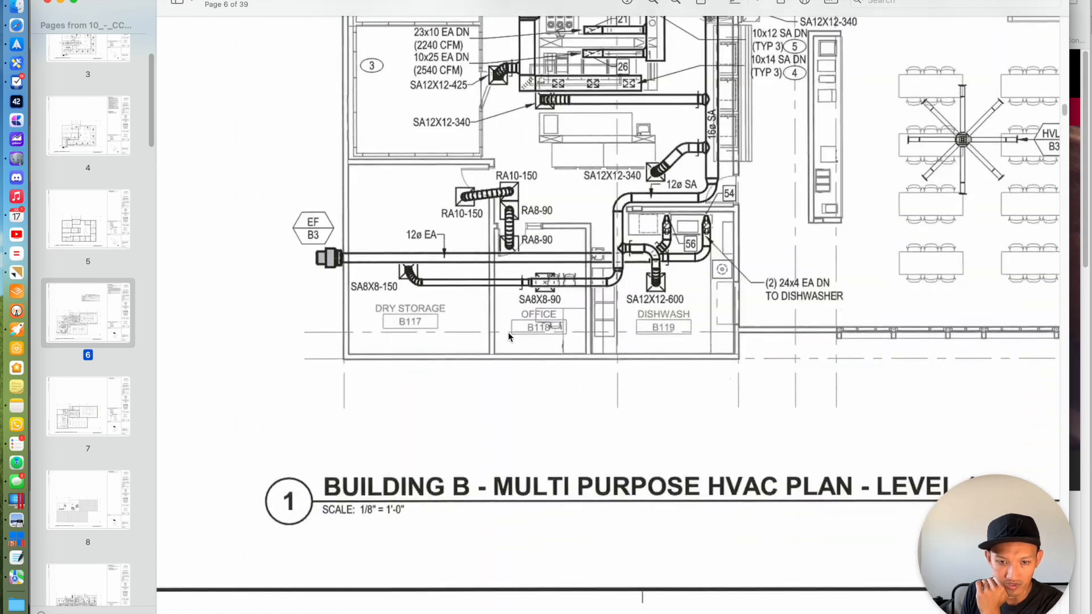
scroll(619, 350, down, 20)
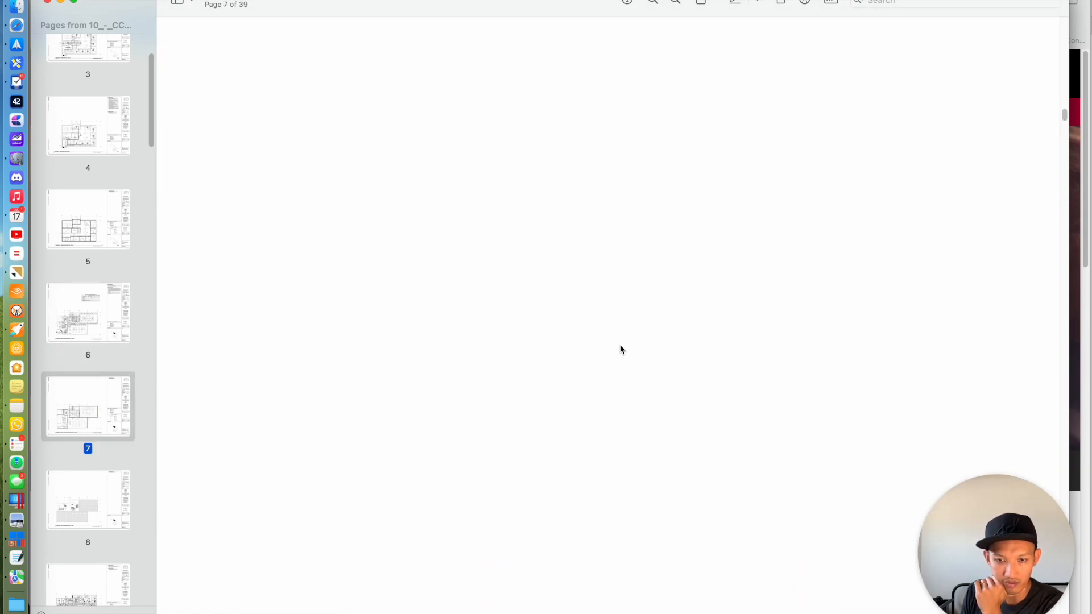
click(92, 500)
scroll(95, 497, down, 20)
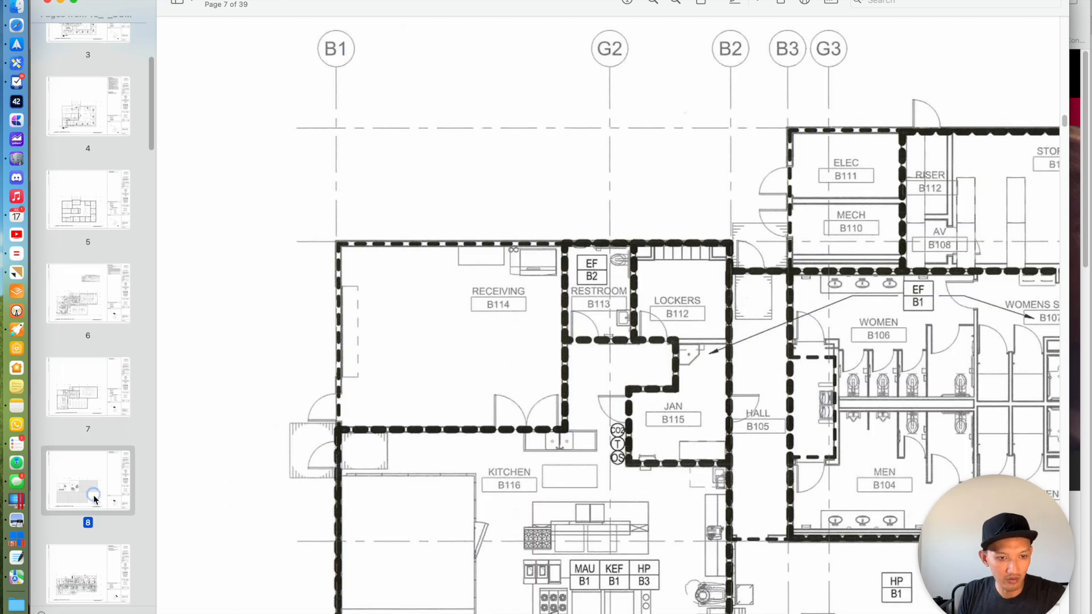
click(97, 497)
scroll(92, 489, up, 15)
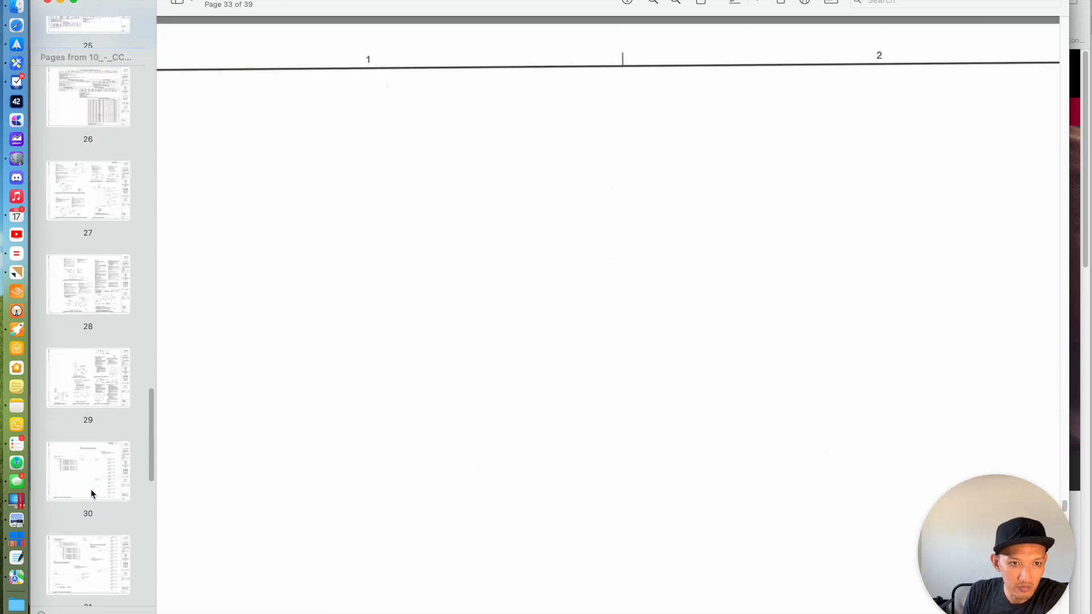
Return to the schedules on page 25 and review the branch selector, split system and heat pump fan coil tables
click(80, 154)
scroll(356, 449, left, 5)
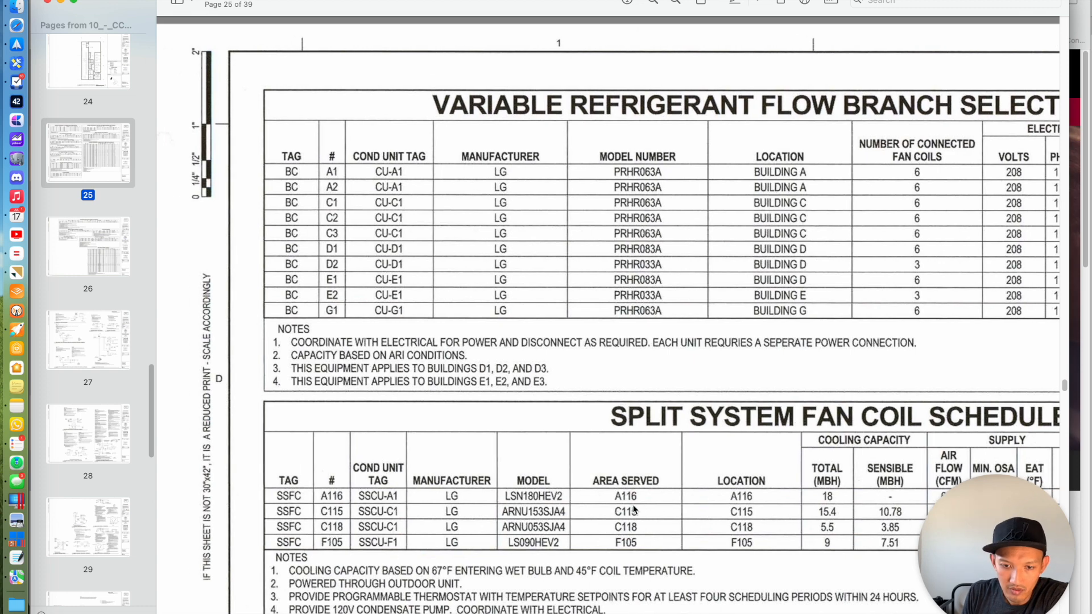
scroll(634, 509, right, 2)
scroll(625, 512, down, 10)
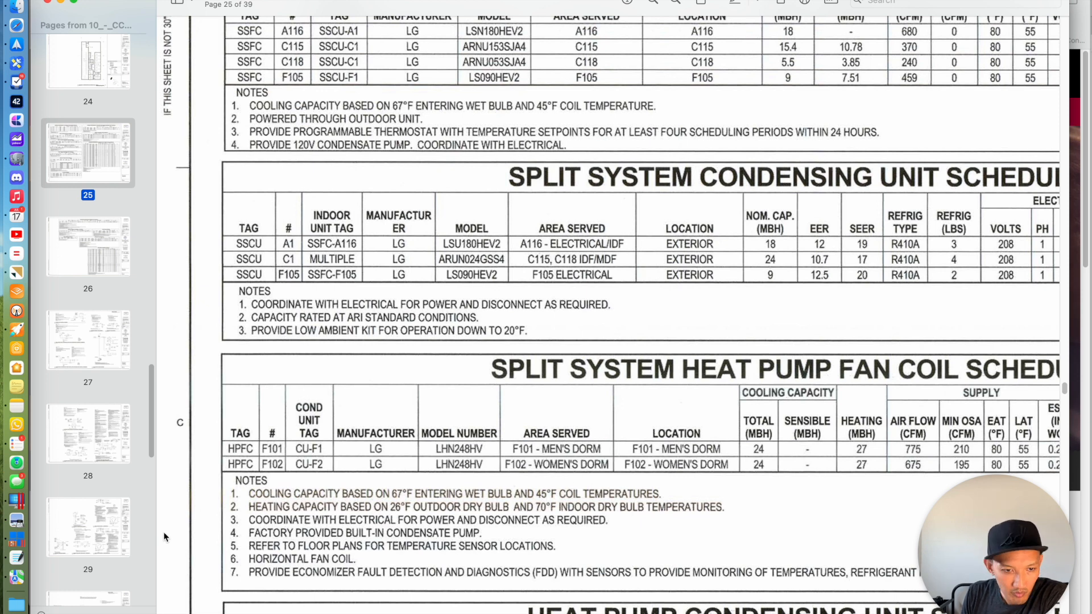
Open the floor plan on page 24 of the drawing set
scroll(94, 325, up, 5)
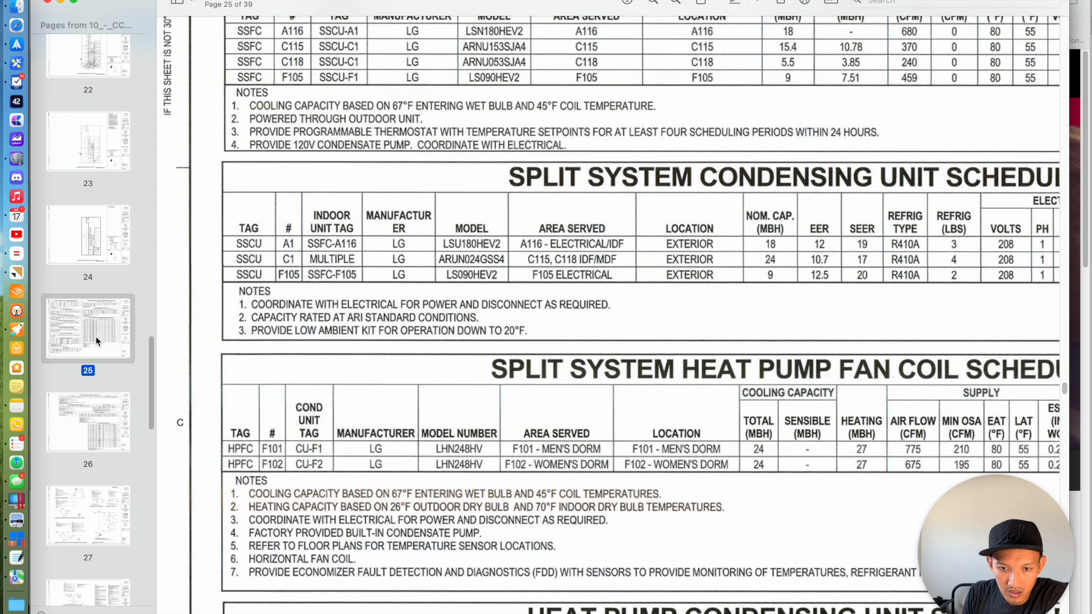
click(100, 243)
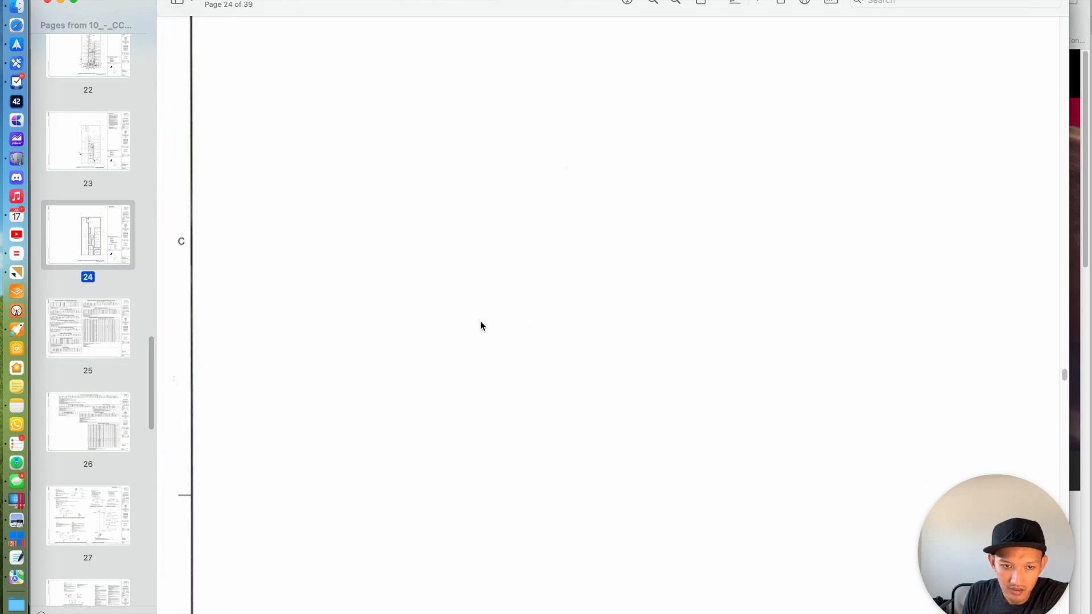